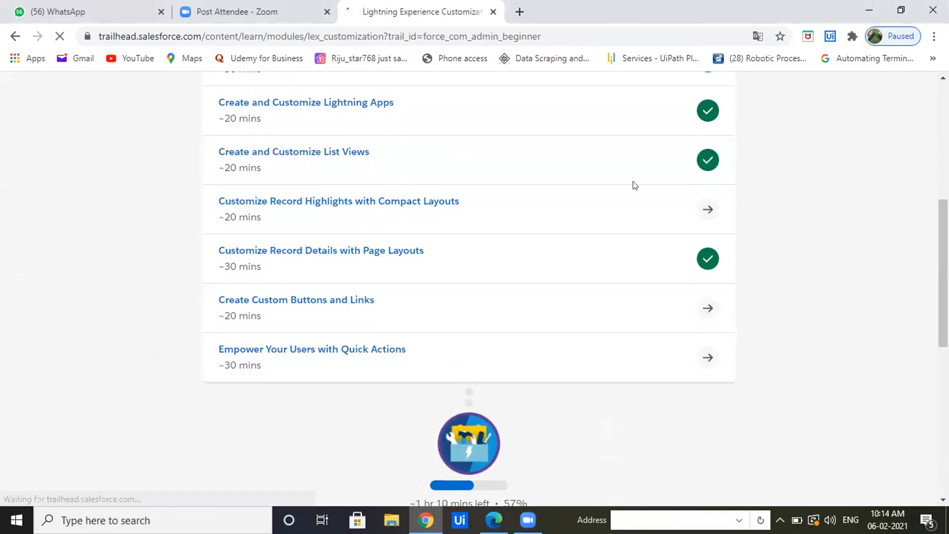
Open the Customize Record Highlights with Compact Layouts unit and read through it to the hands-on challenge.
left_click(289, 206)
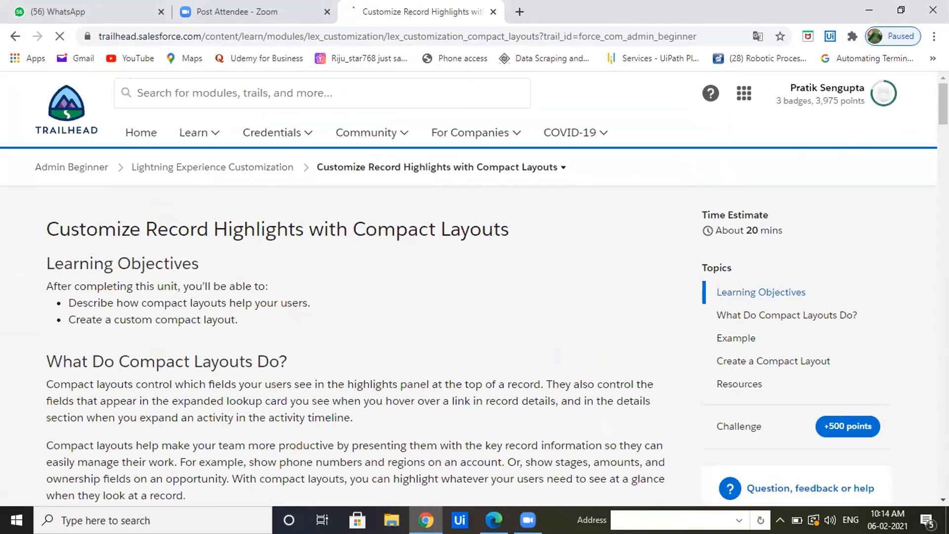
scroll(927, 141, "down", 10)
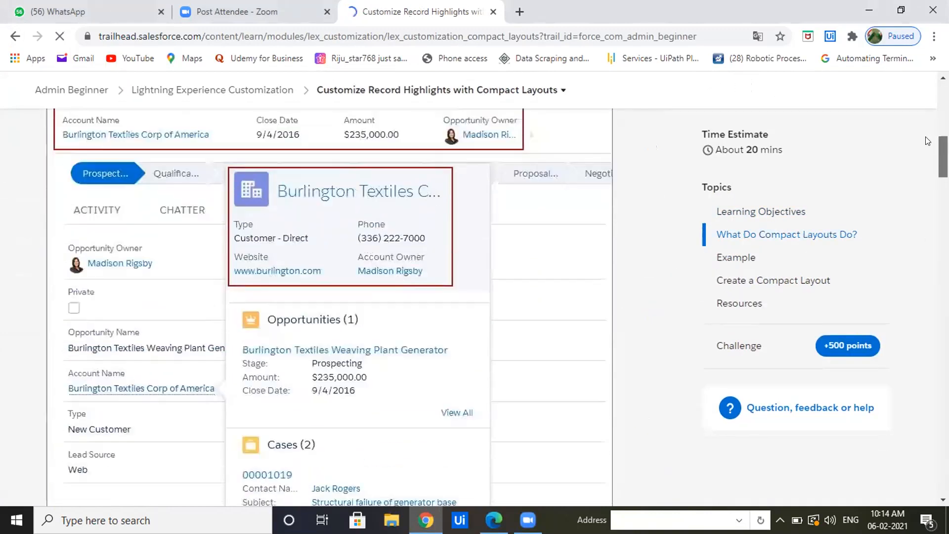
scroll(927, 141, "up", 3)
scroll(906, 222, "down", 14)
scroll(904, 256, "down", 15)
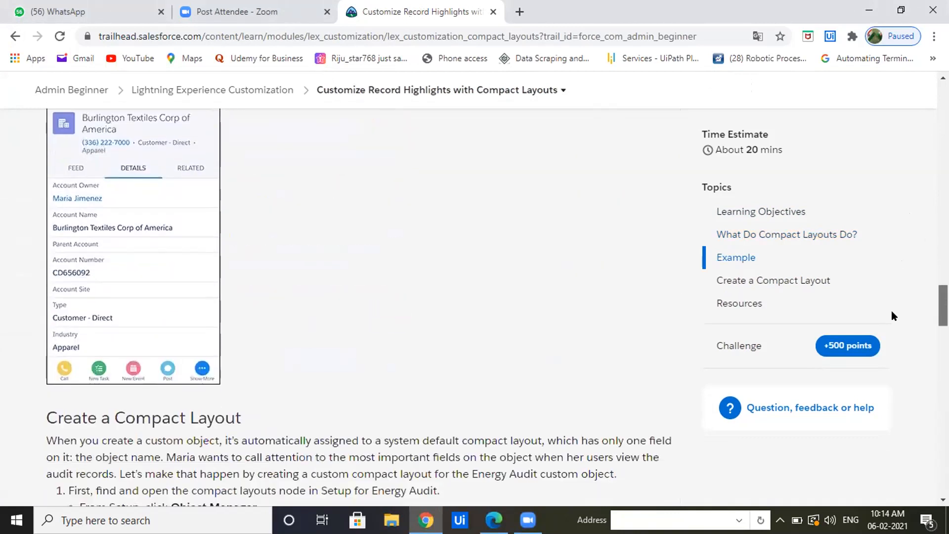
scroll(891, 311, "down", 11)
scroll(890, 360, "up", 1)
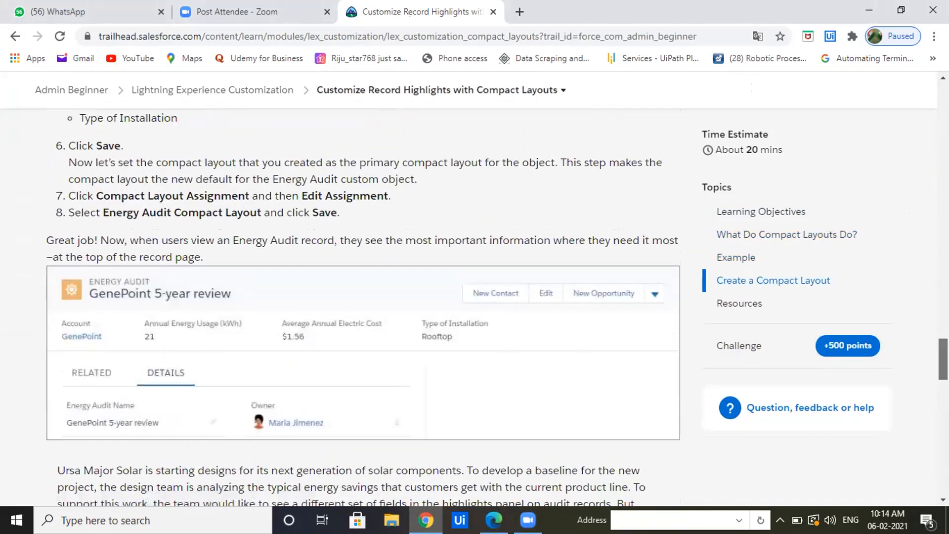
scroll(475, 307, "down", 11)
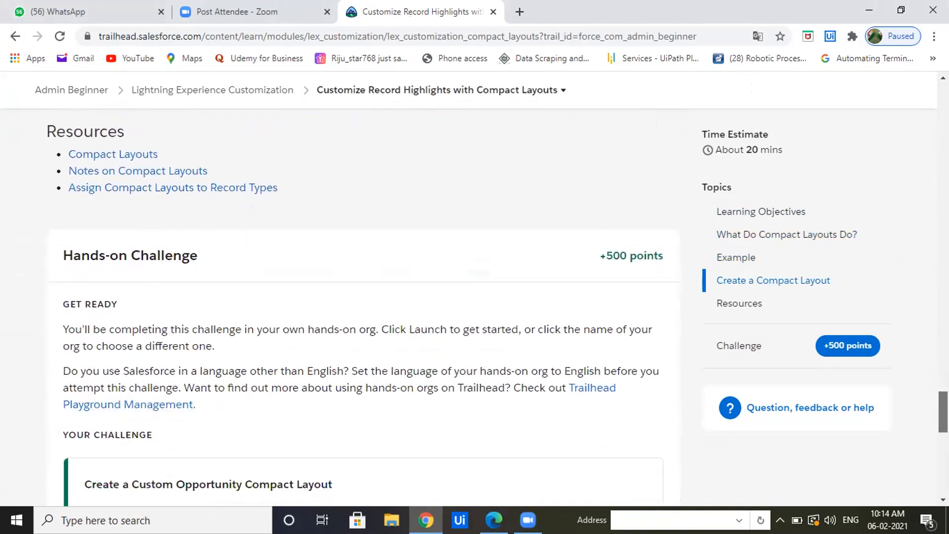
scroll(933, 437, "down", 7)
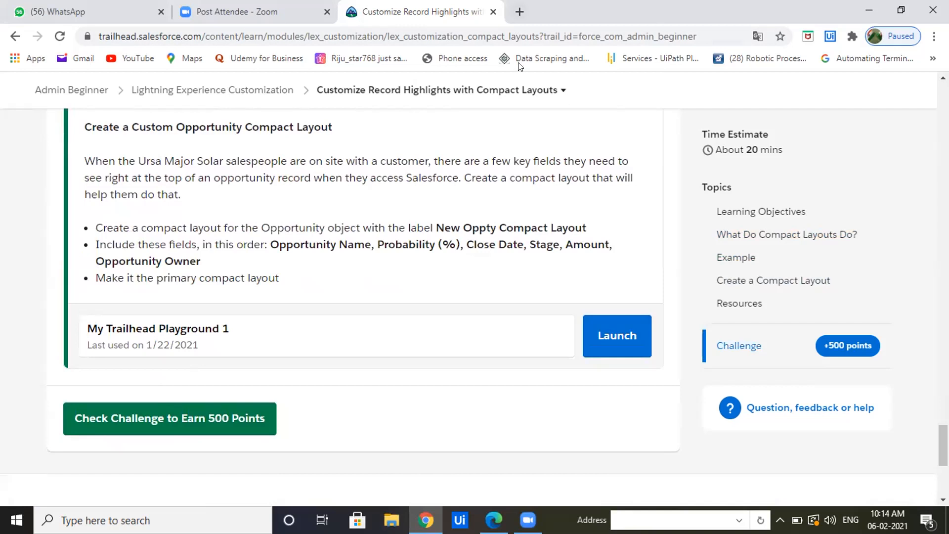
Launch My Trailhead Playground 1 from the challenge and close the MFA admin notice.
left_click(519, 11)
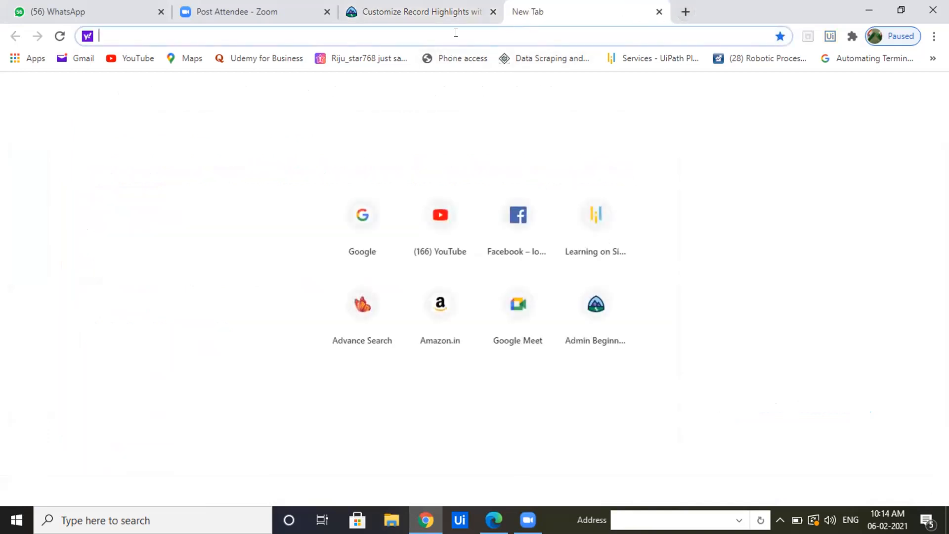
left_click(446, 20)
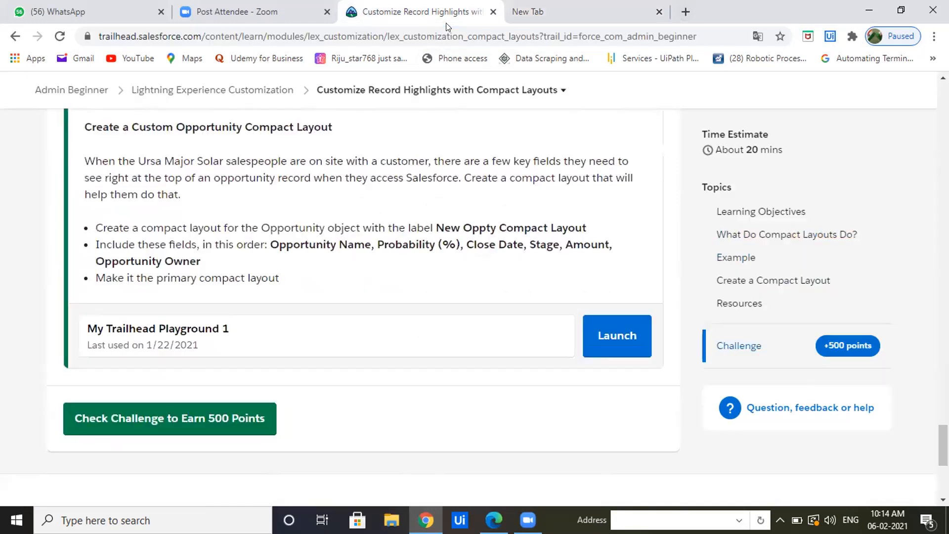
left_click(627, 338)
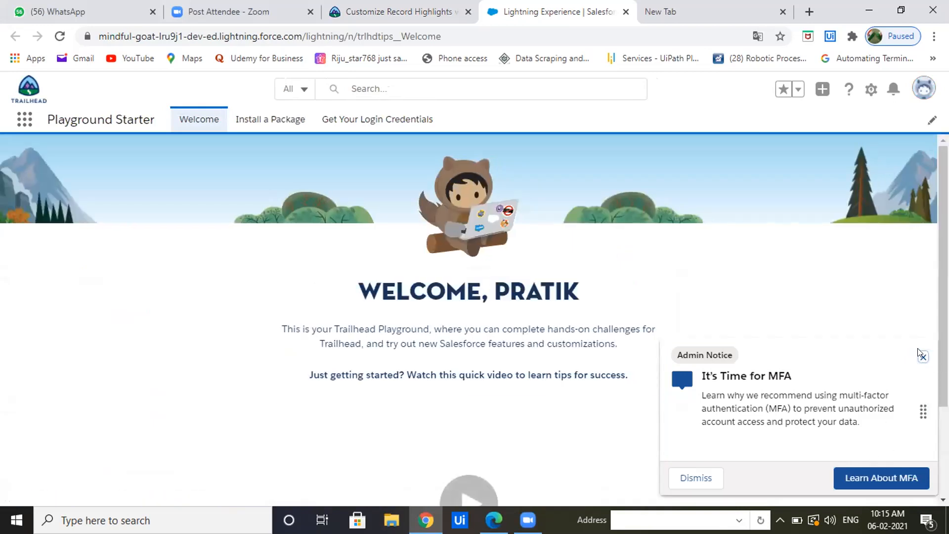
left_click(918, 352)
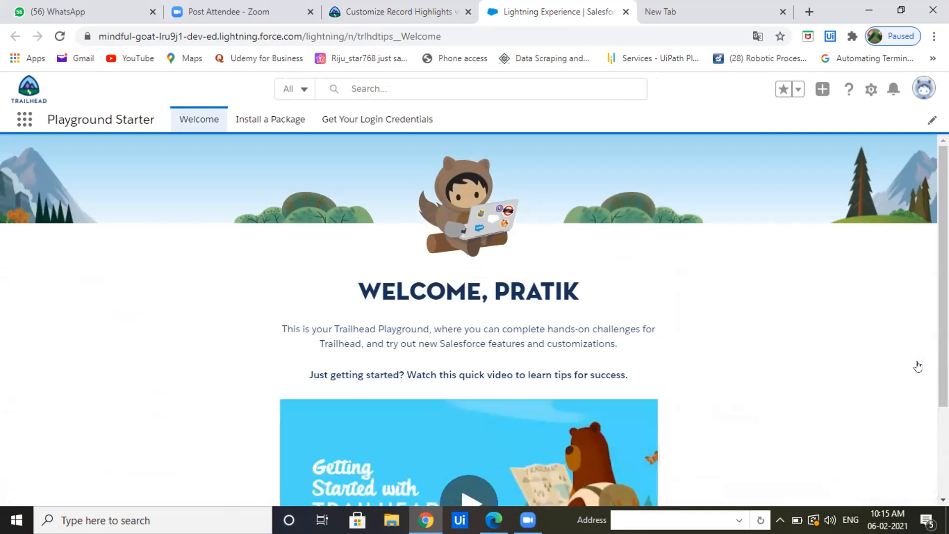
Open the playground's Setup and go to the recently used Opportunity object in Object Manager.
left_click(871, 88)
left_click(821, 129)
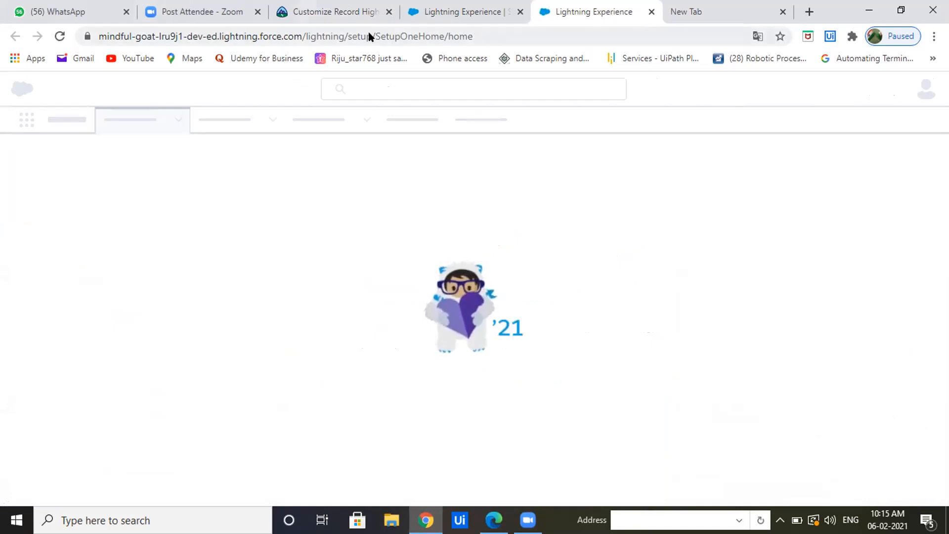
left_click(368, 15)
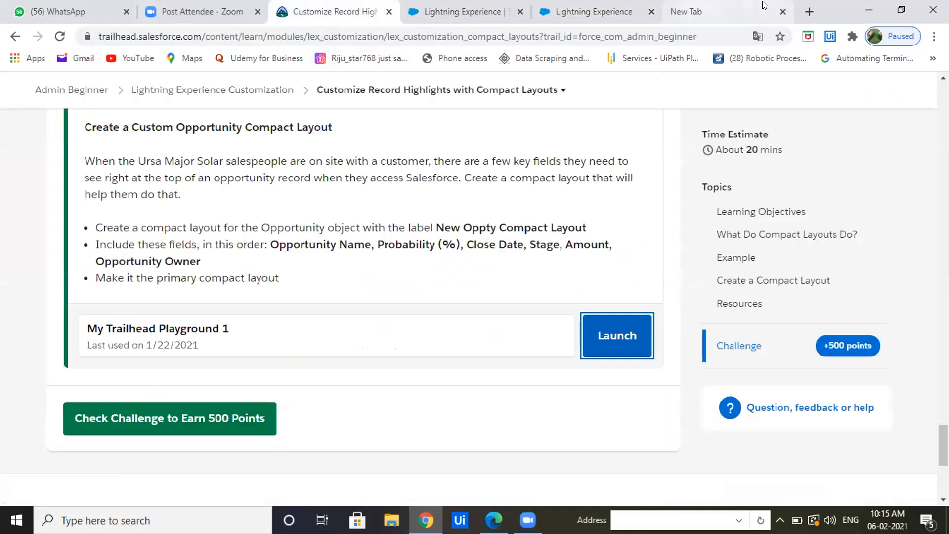
left_click(468, 20)
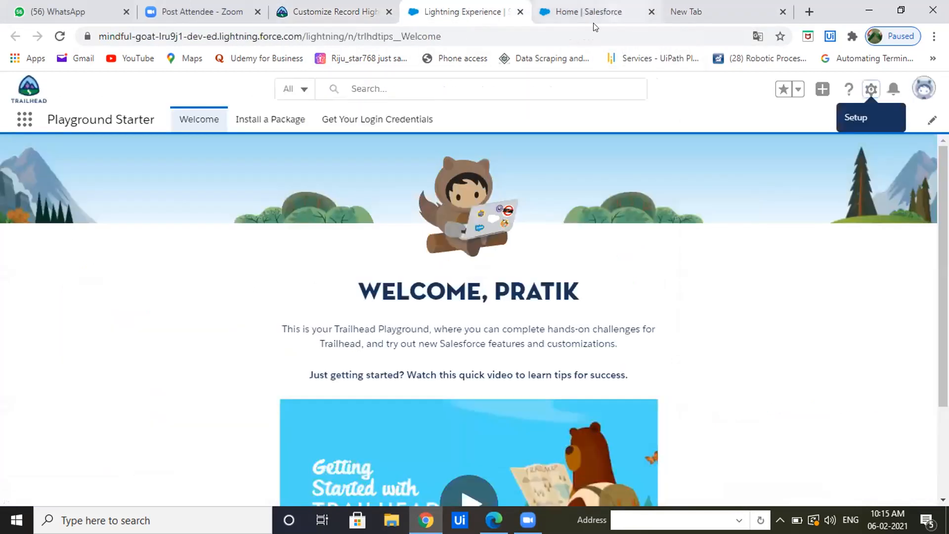
left_click(594, 25)
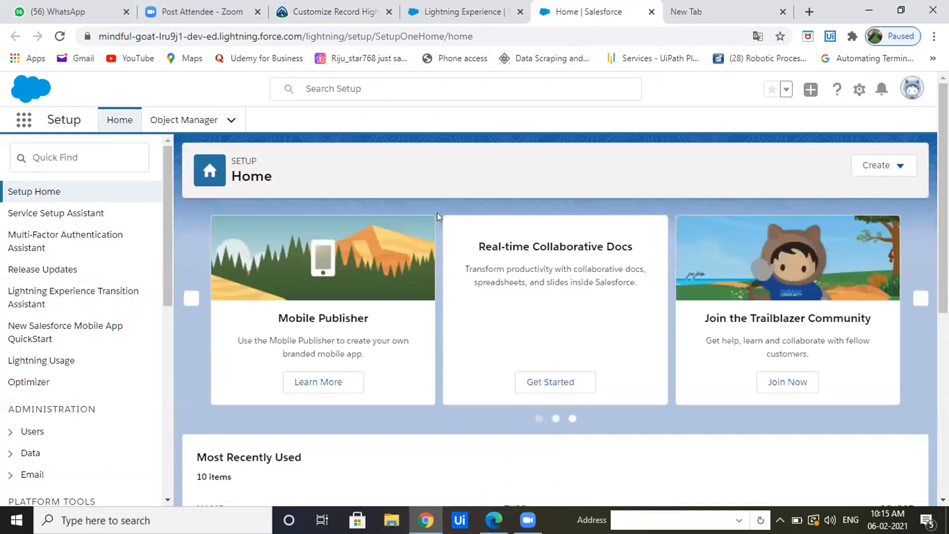
left_click(231, 119)
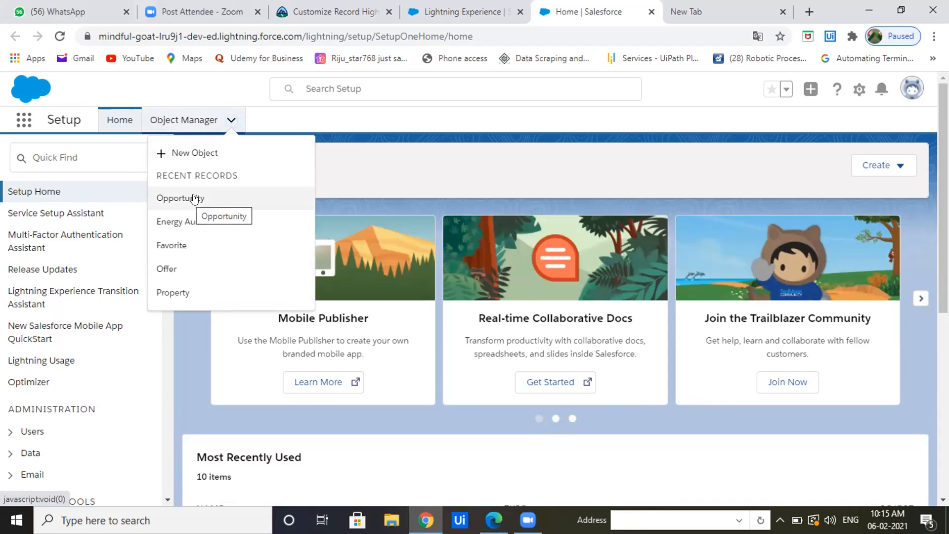
left_click(195, 199)
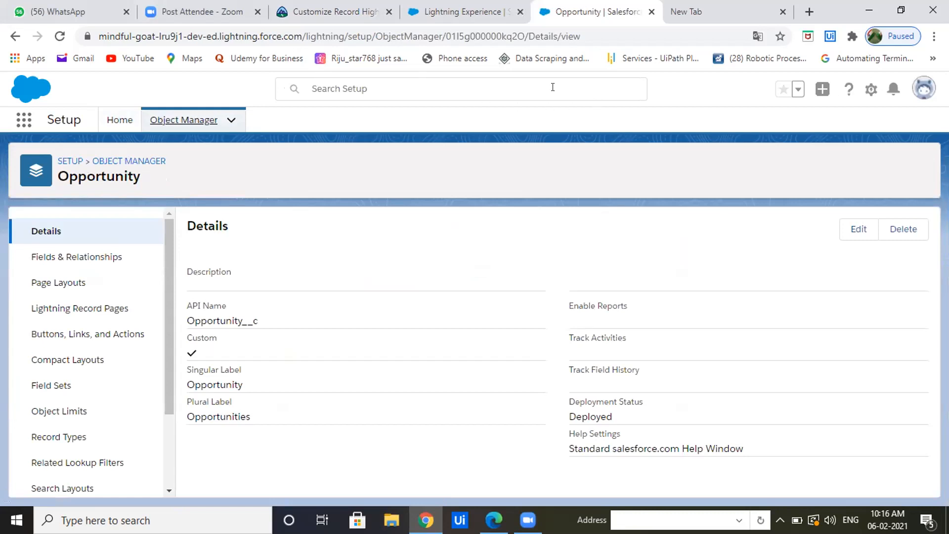
Examine the challenge requirements on Trailhead for the object and the custom Opportunity compact layout.
left_click(317, 17)
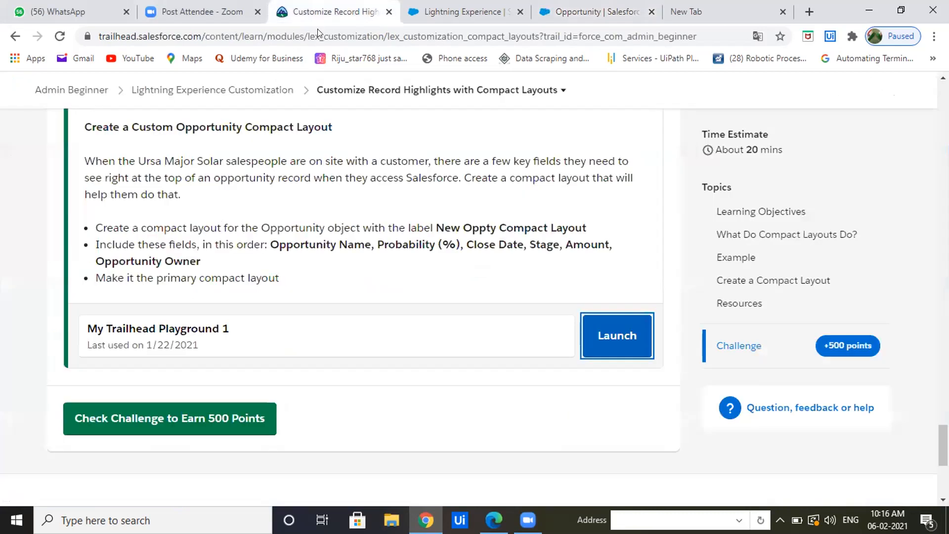
left_click_drag(260, 222, 355, 222)
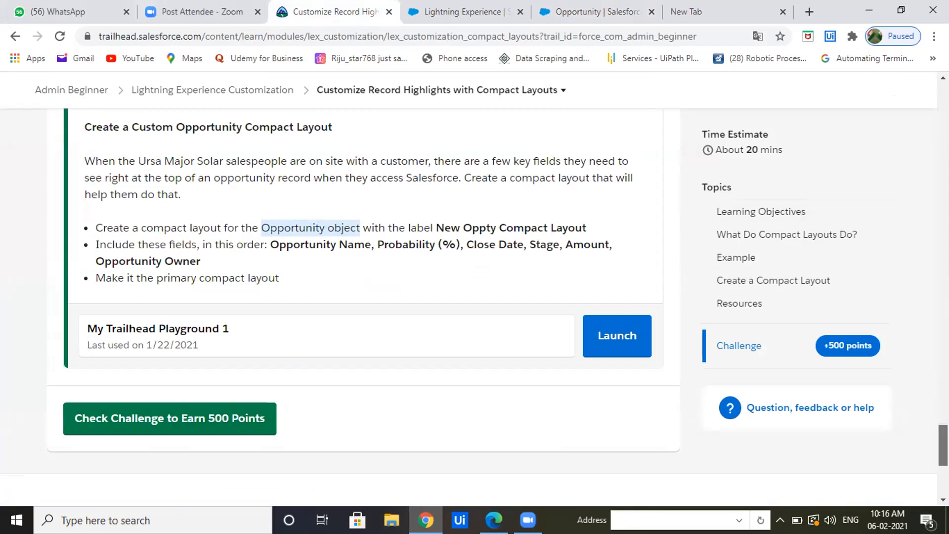
scroll(943, 445, "up", 2)
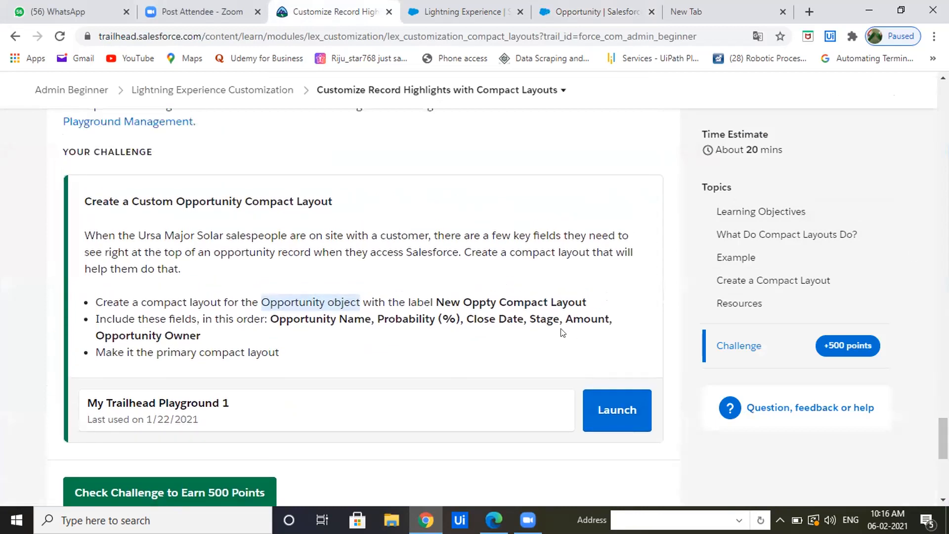
left_click_drag(184, 202, 318, 199)
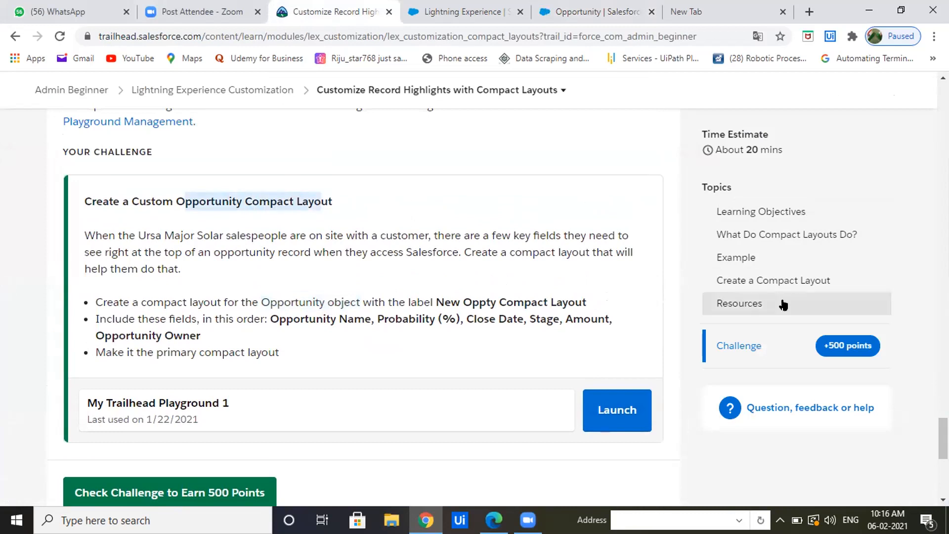
scroll(943, 435, "up", 2)
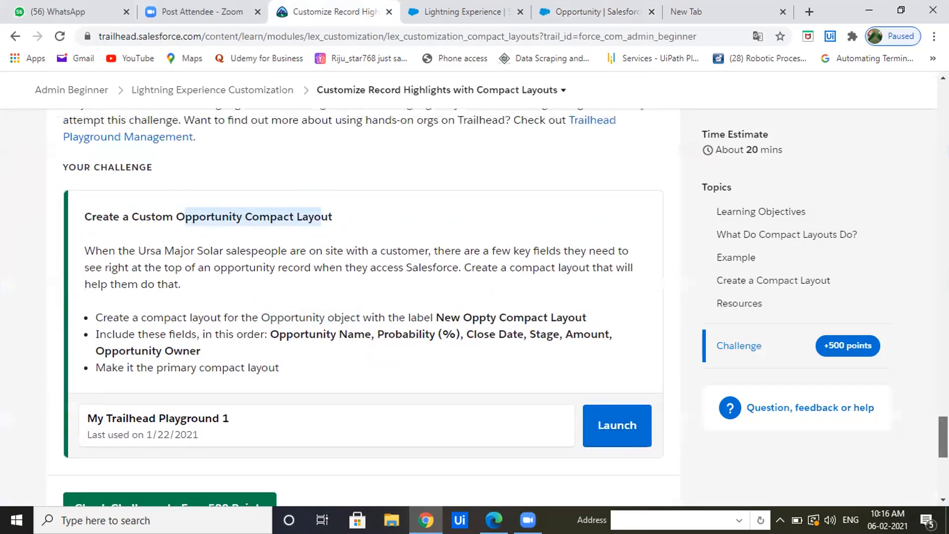
scroll(363, 307, "down", 2)
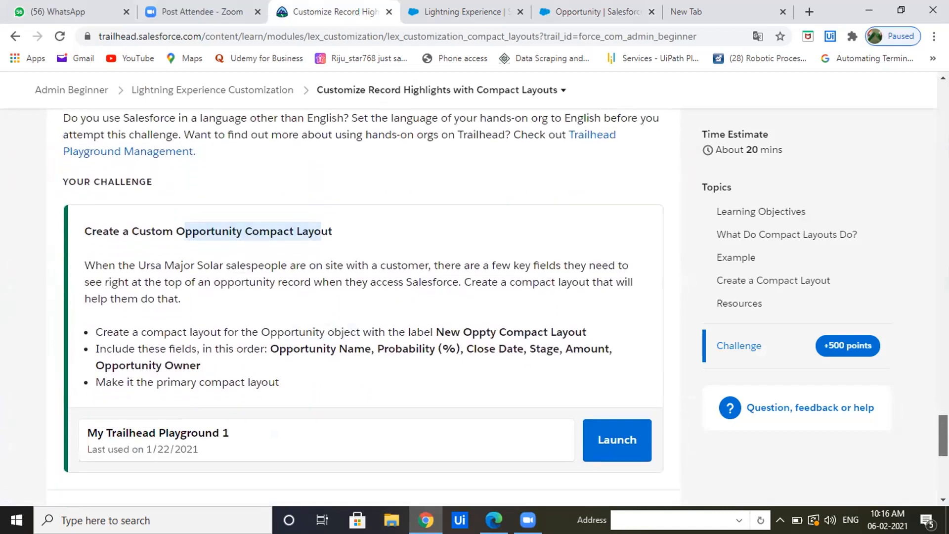
scroll(364, 307, "down", 1)
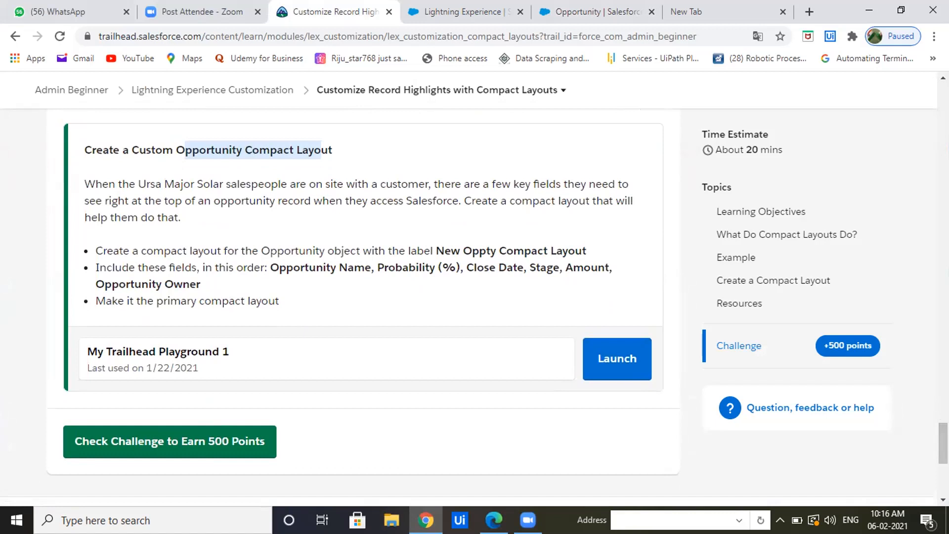
Delete the custom Opportunity object from Object Manager.
left_click(620, 13)
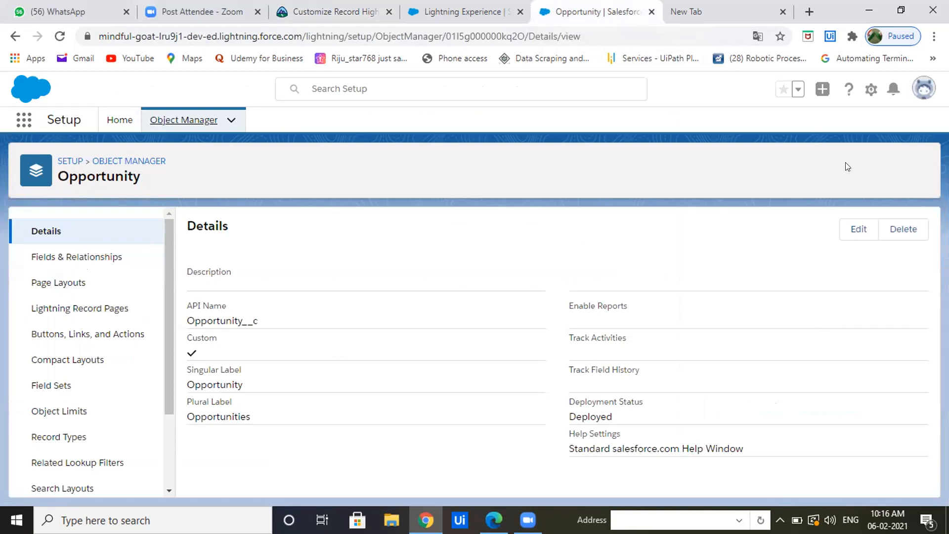
left_click(898, 232)
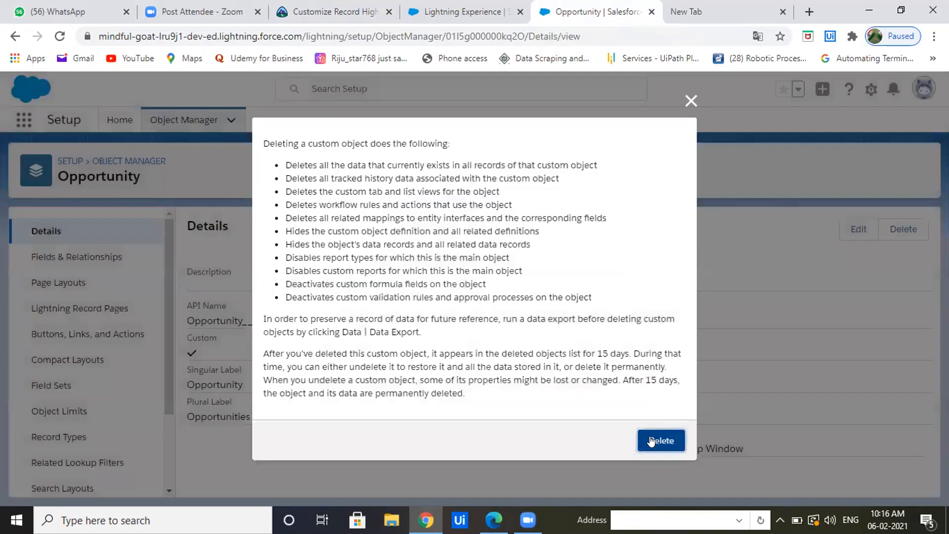
left_click(649, 439)
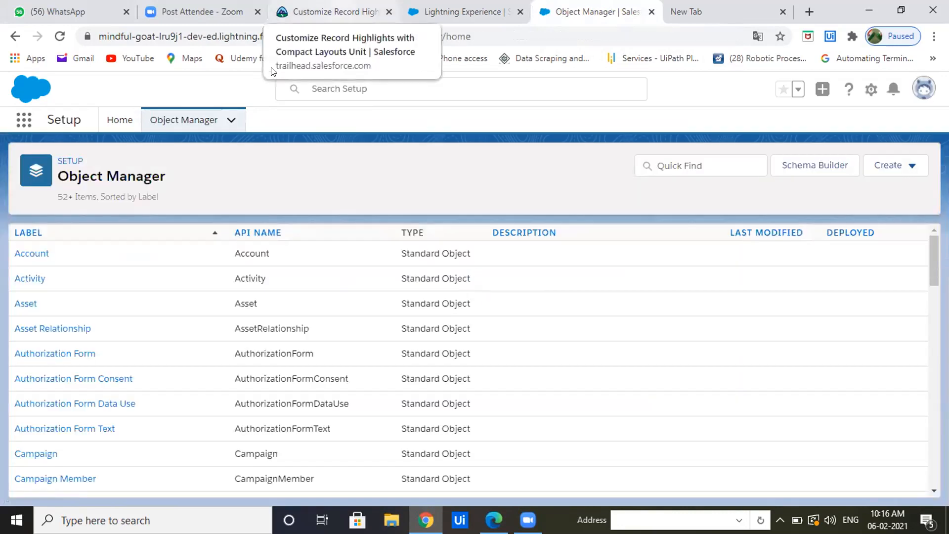
Review the unit's Create a Compact Layout instructions, focusing on which object to open in Object Manager.
left_click(317, 12)
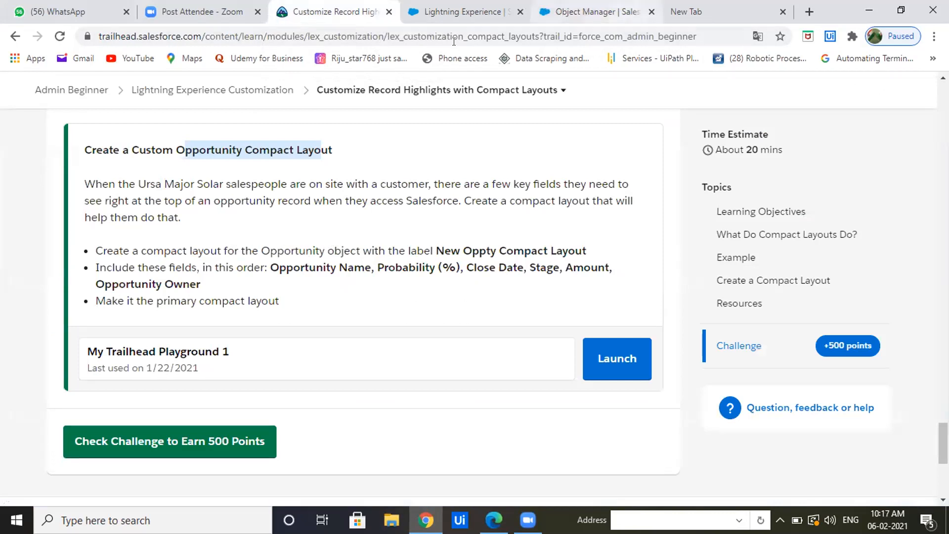
left_click(593, 11)
left_click(934, 251)
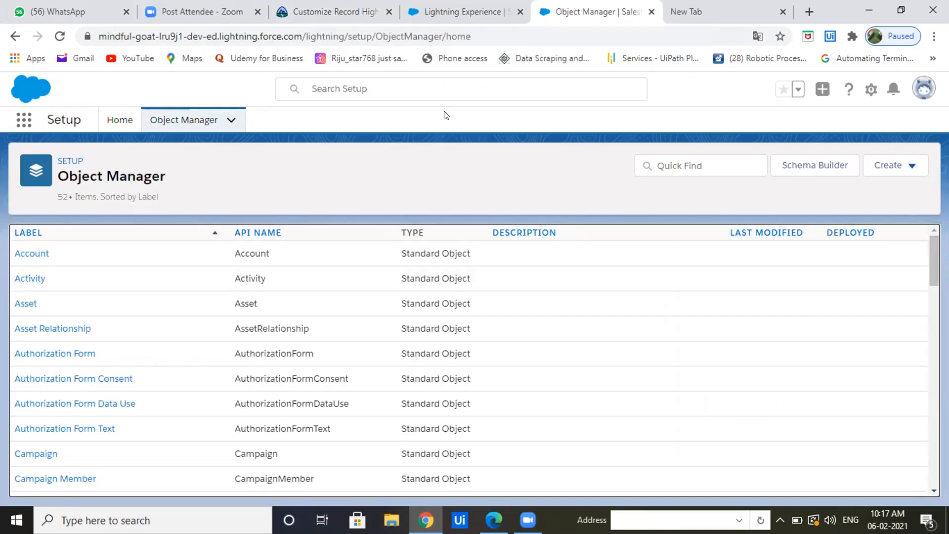
left_click(324, 23)
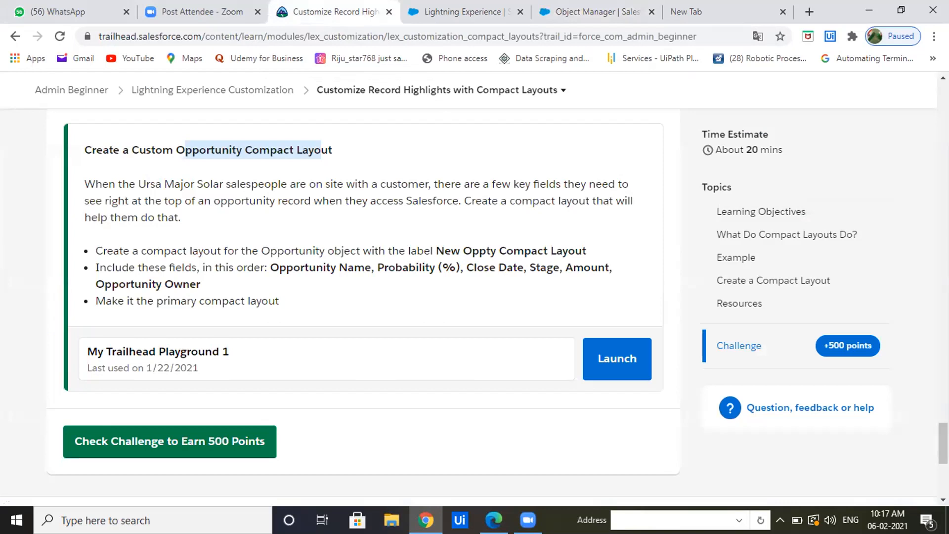
scroll(943, 443, "up", 8)
scroll(931, 388, "up", 6)
scroll(931, 387, "up", 7)
scroll(926, 355, "up", 2)
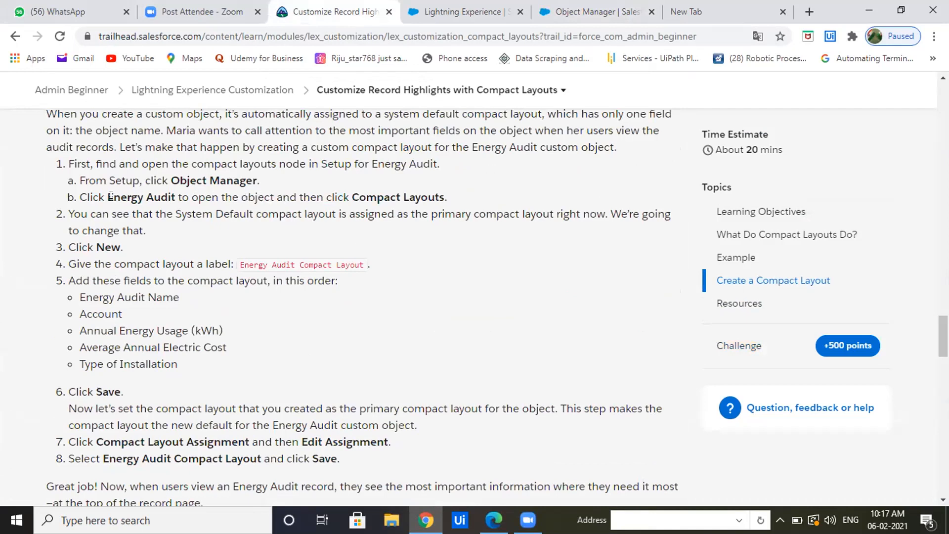
left_click_drag(106, 194, 171, 195)
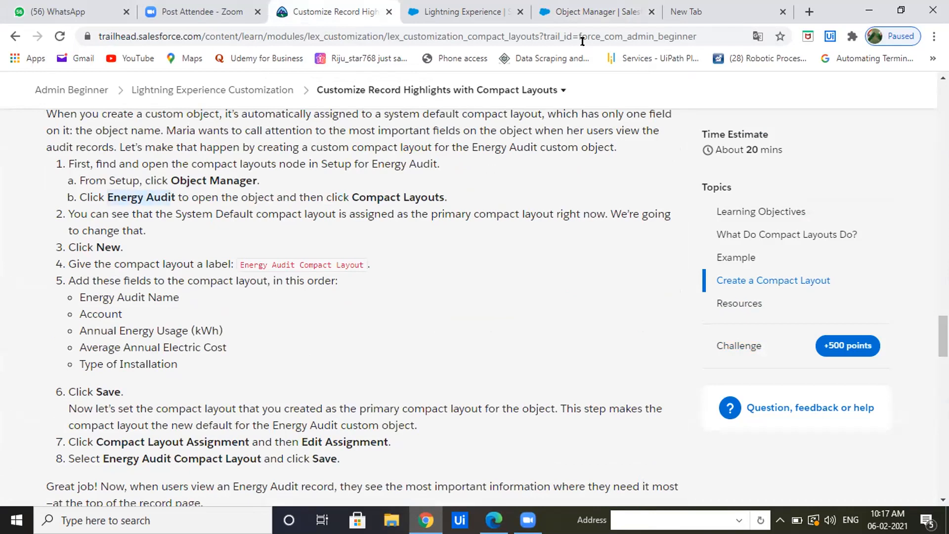
Open the Sales app from Setup and return to the compact layout instructions on Trailhead.
left_click(602, 26)
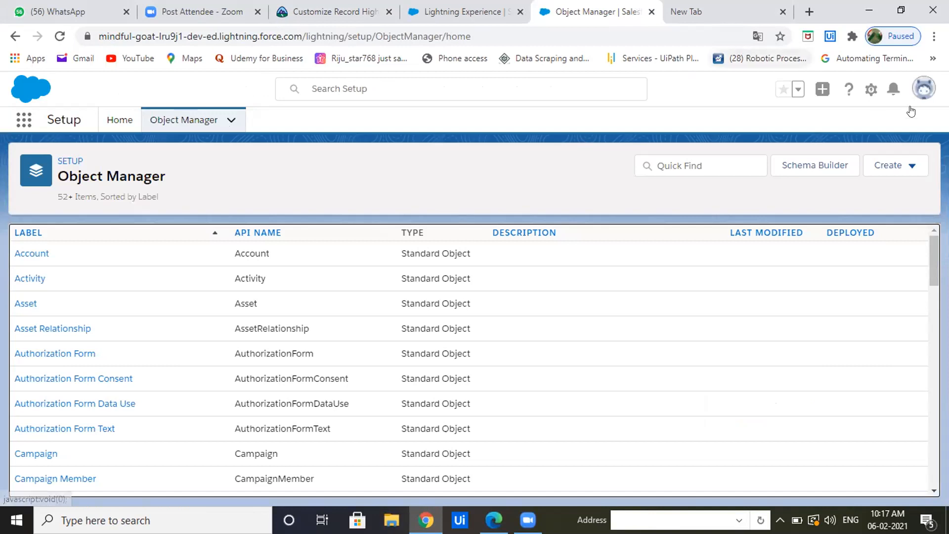
left_click(18, 121)
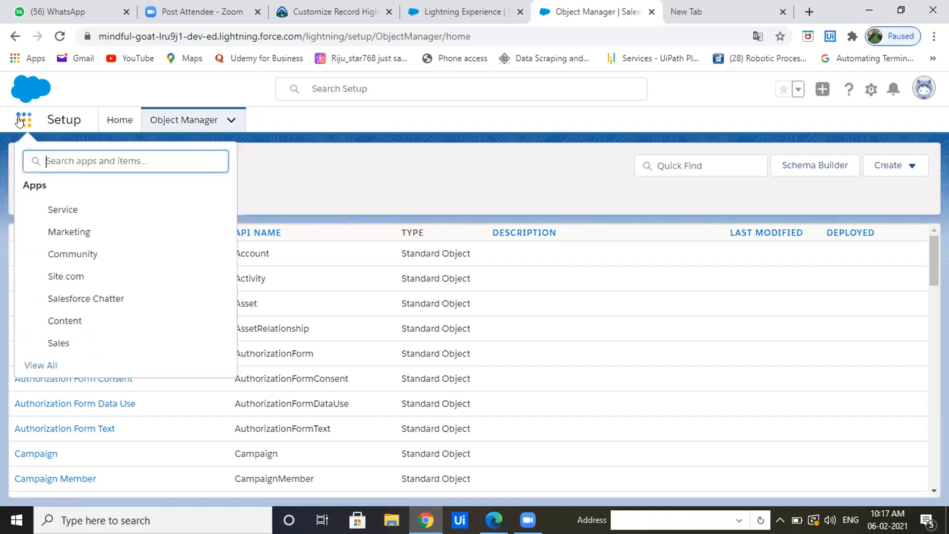
left_click(54, 341)
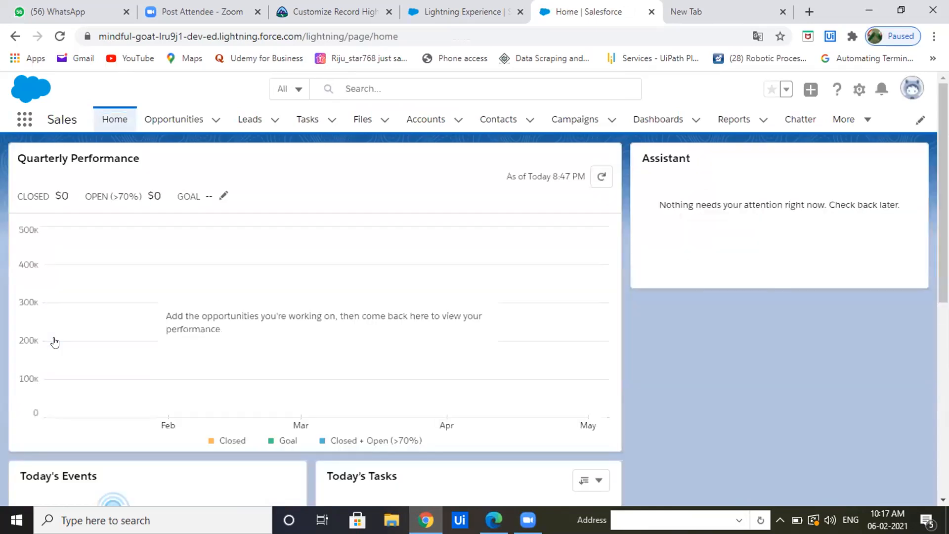
left_click(297, 17)
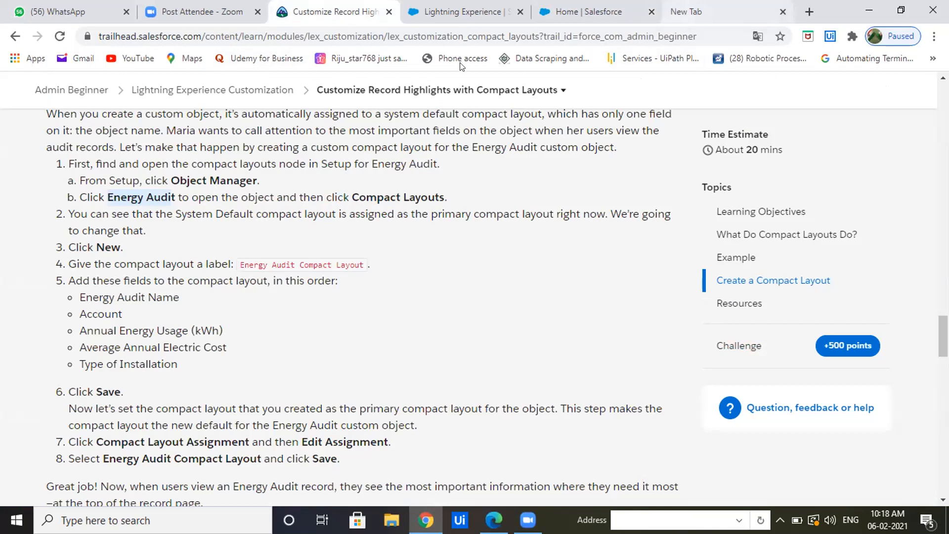
Open Setup from the Trailhead Playground and go to the Object Manager.
key("ctrl+Tab")
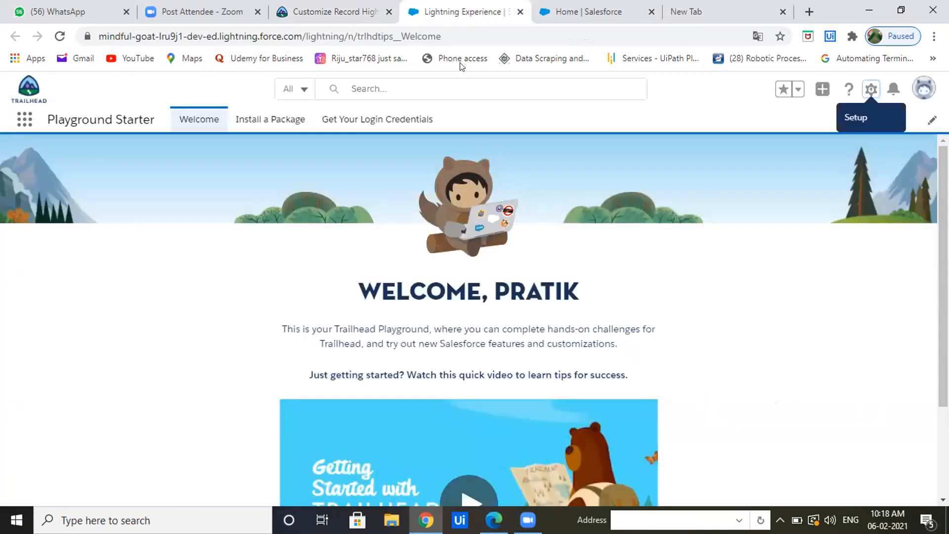
left_click(871, 88)
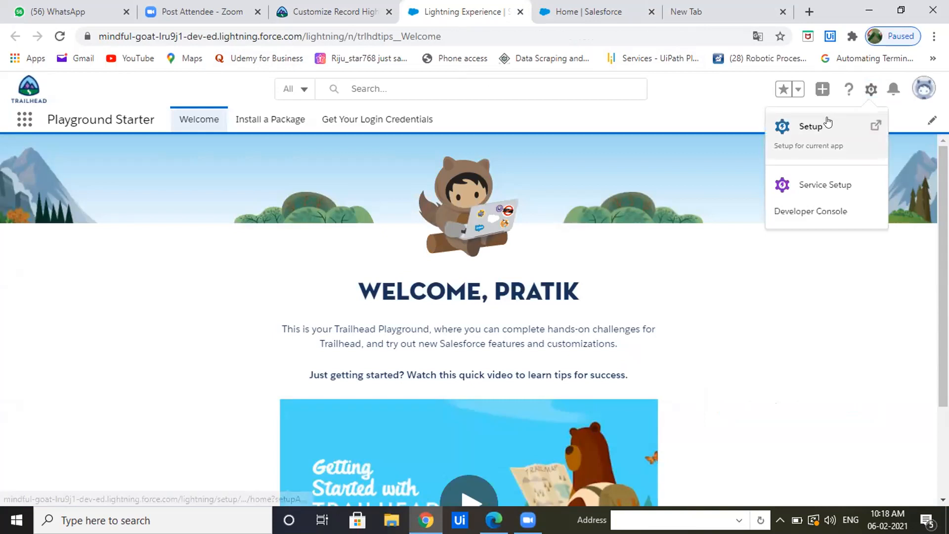
left_click(825, 123)
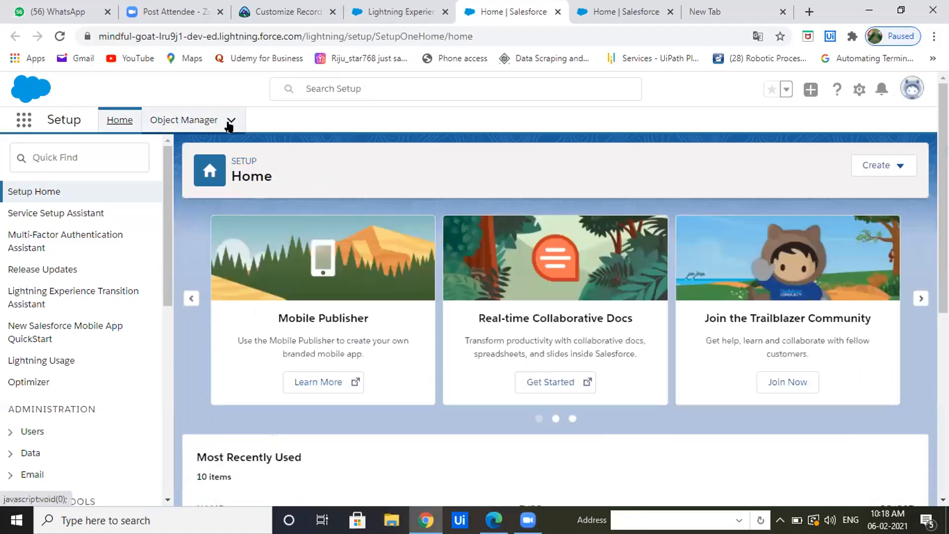
left_click(230, 121)
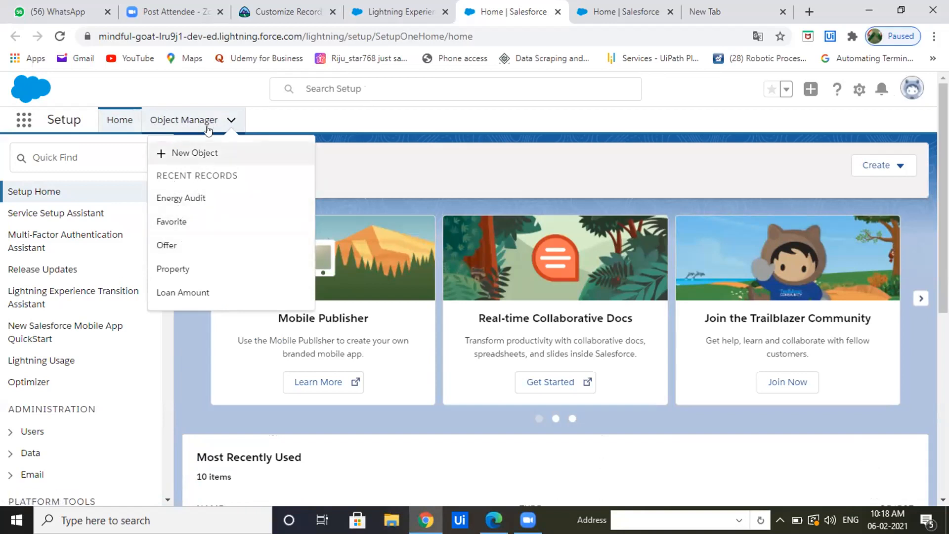
left_click(231, 120)
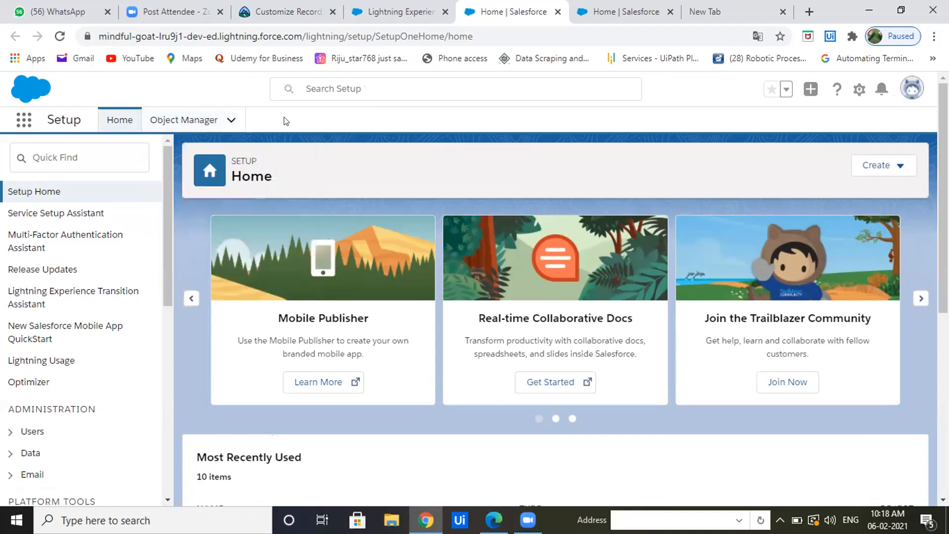
left_click(186, 121)
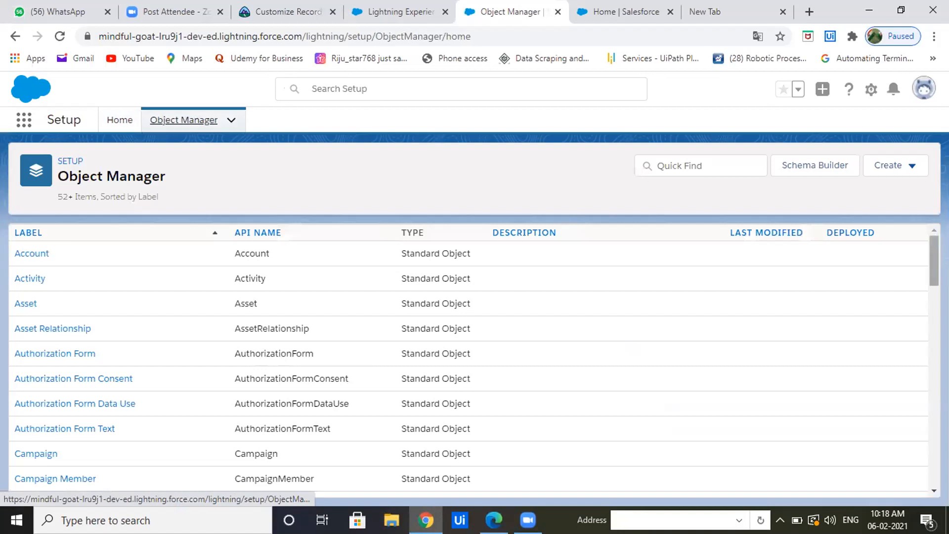
Find the standard Opportunity object by filtering for "Opportu" and open its Compact Layouts.
left_click_drag(929, 249, 929, 228)
left_click(674, 161)
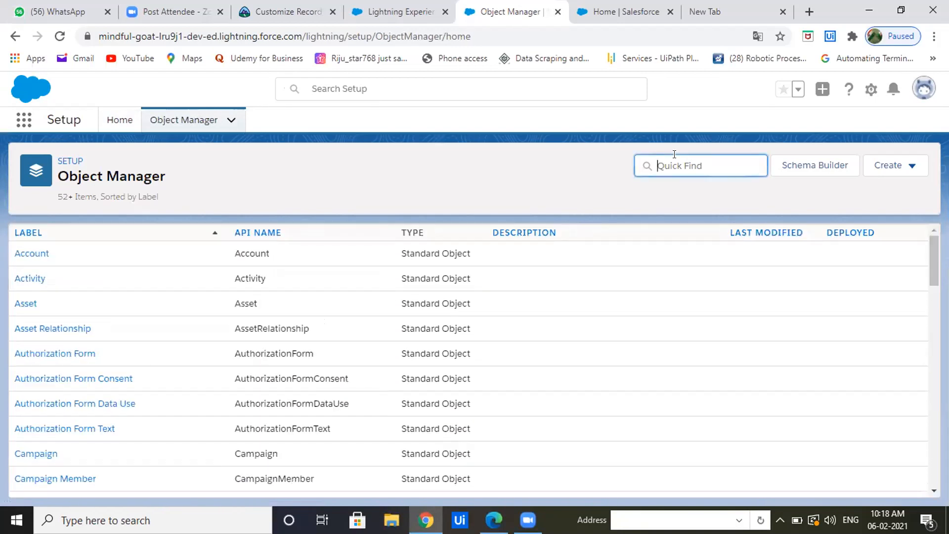
type("Opportu")
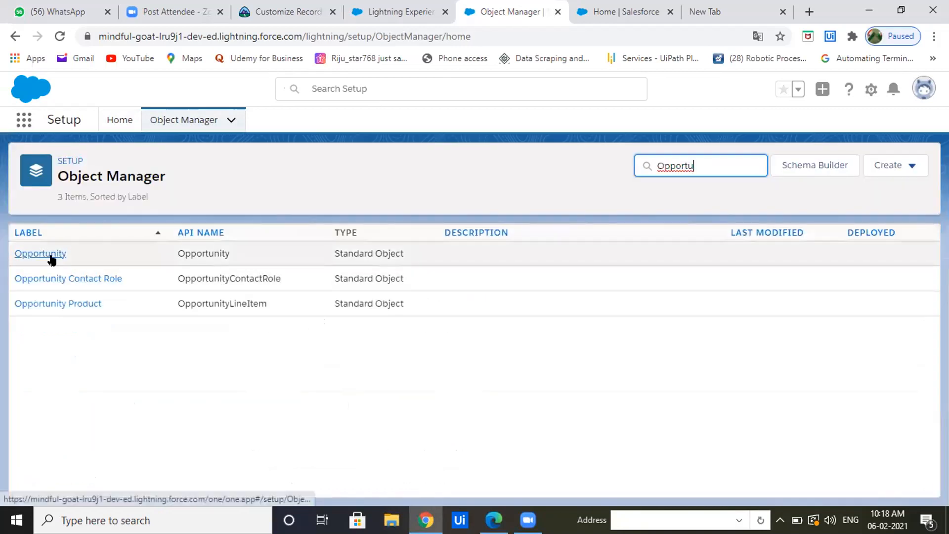
left_click(52, 256)
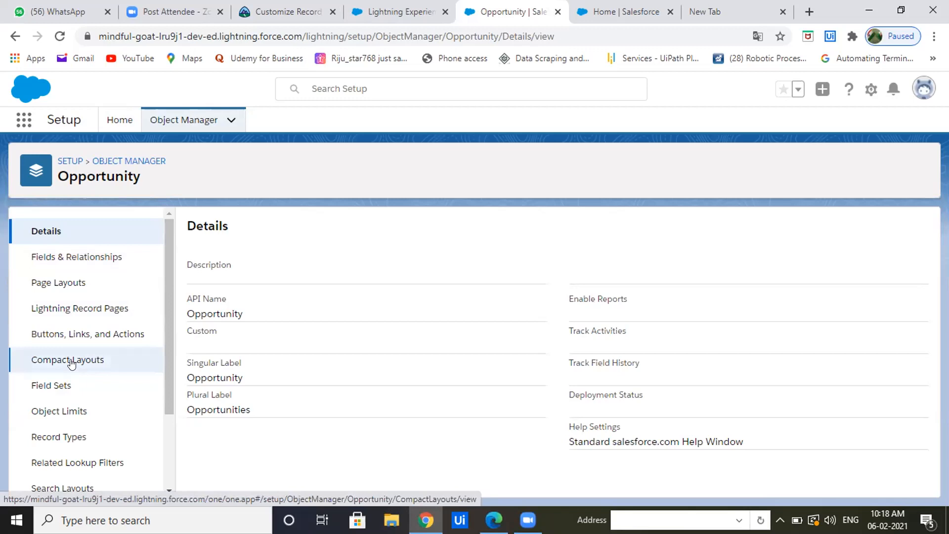
left_click(71, 362)
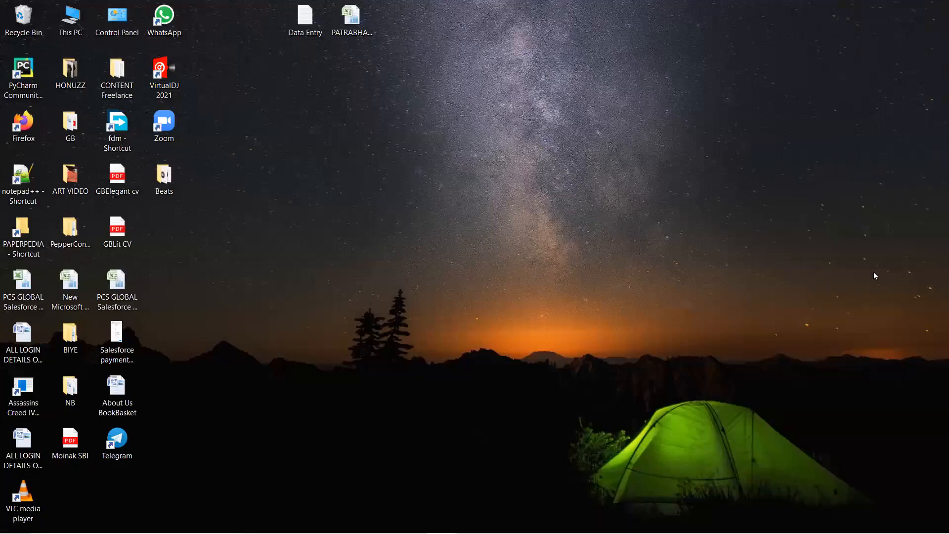
Open trailhead.salesforce.com/users/favorites in the browser and log in through LinkedIn with the saved credentials.
mouse_move(349, 525)
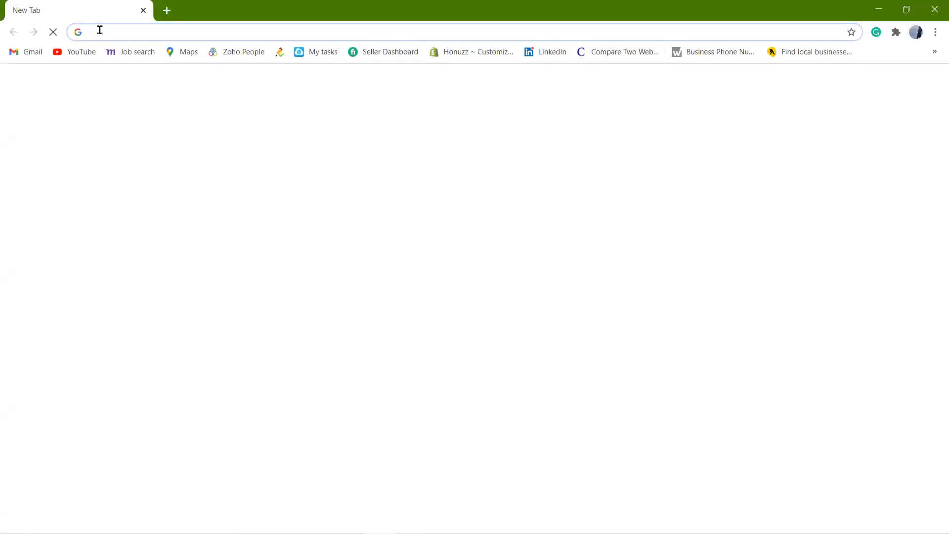
type("trailhead.salesforce.com/users/favorites")
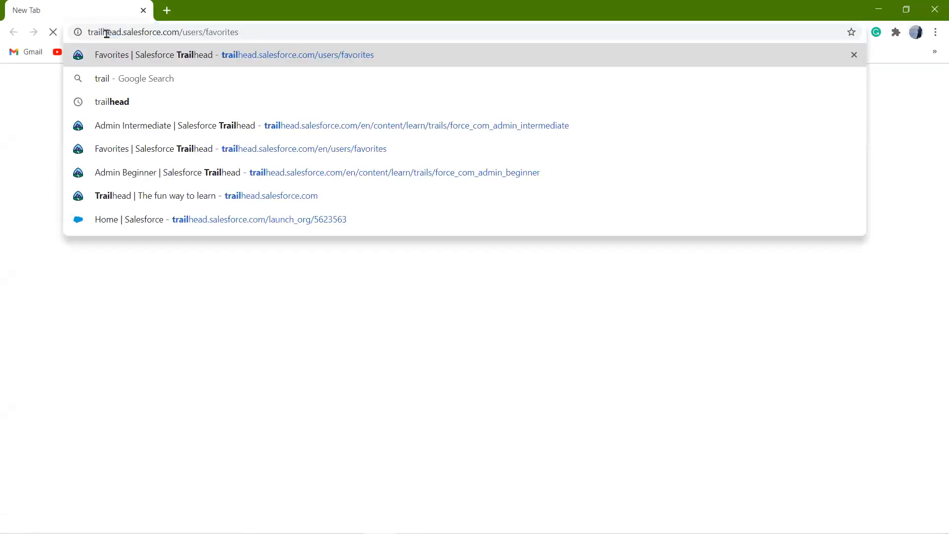
key("Return")
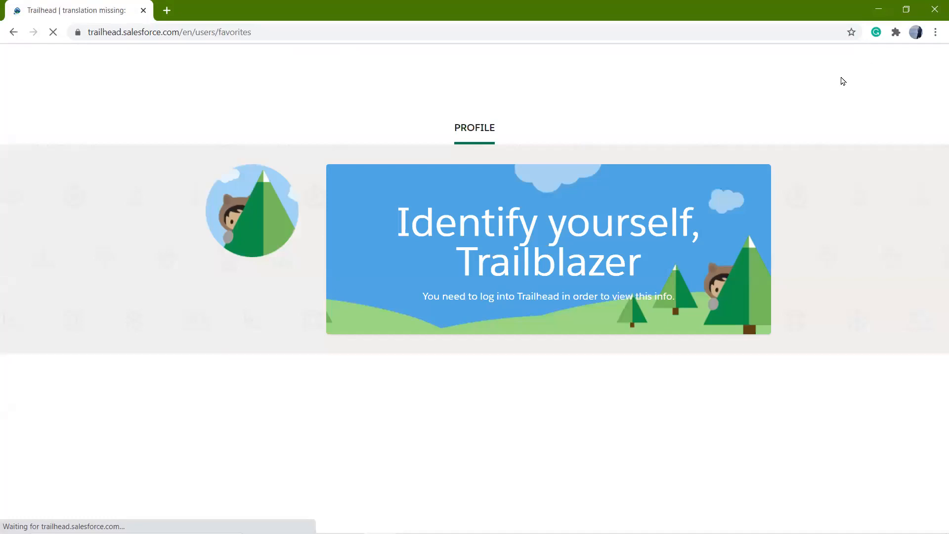
left_click(834, 66)
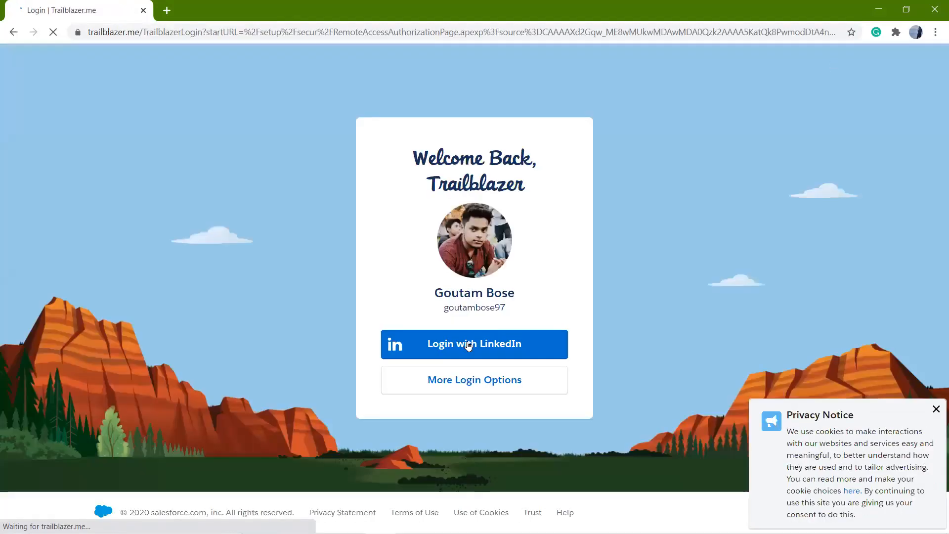
left_click(468, 346)
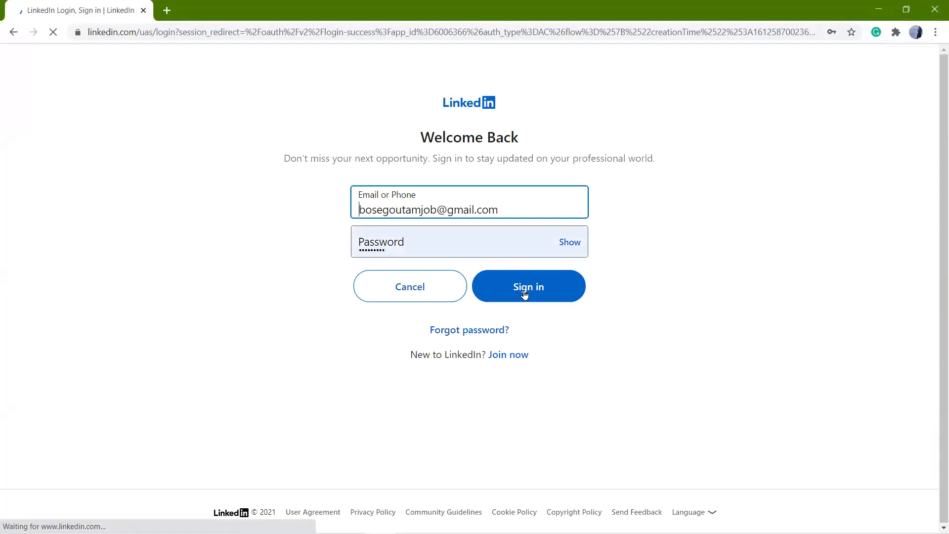
left_click(523, 291)
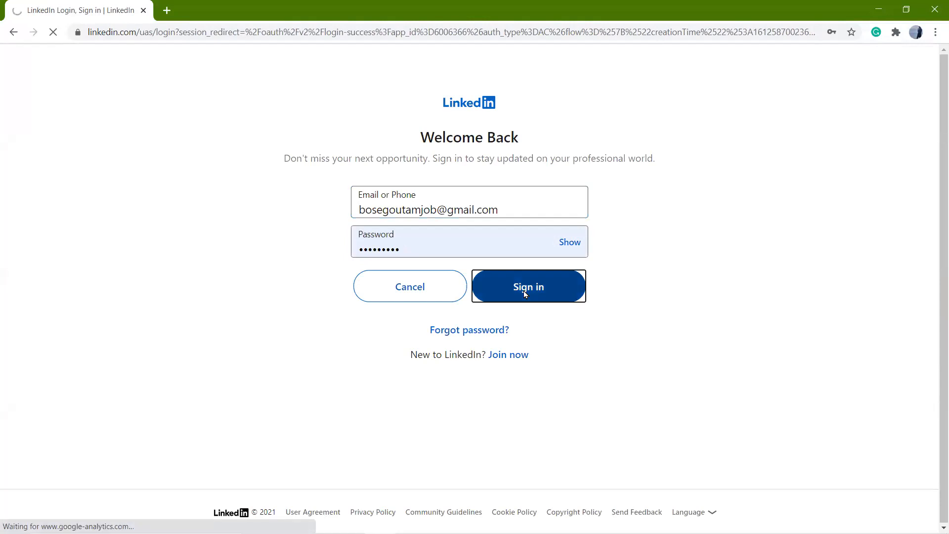
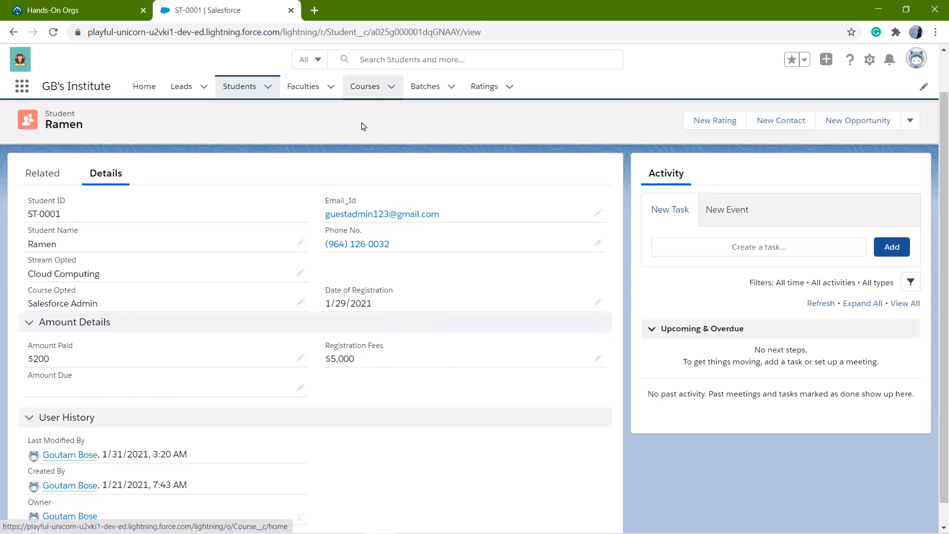
View the AWS course record, and reopen the first student's record from the list of all students.
left_click(349, 83)
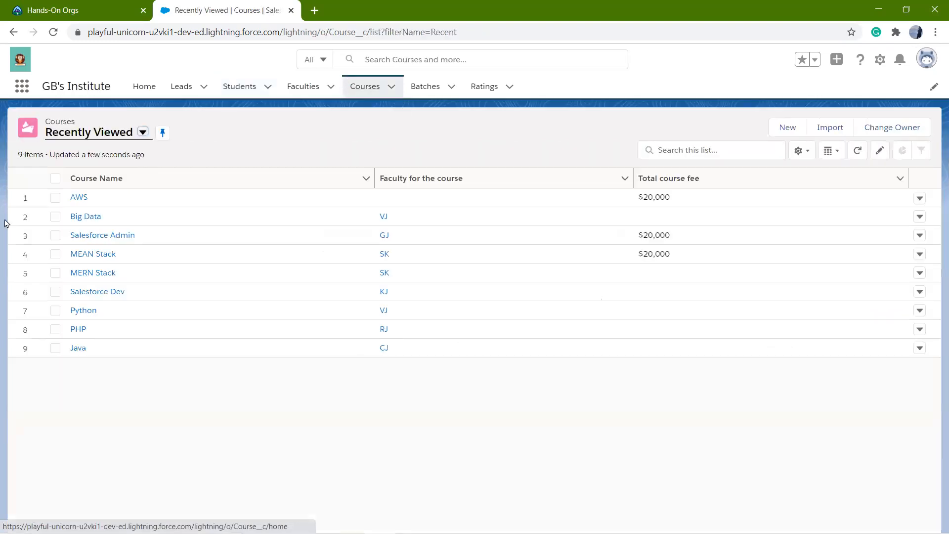
left_click(79, 198)
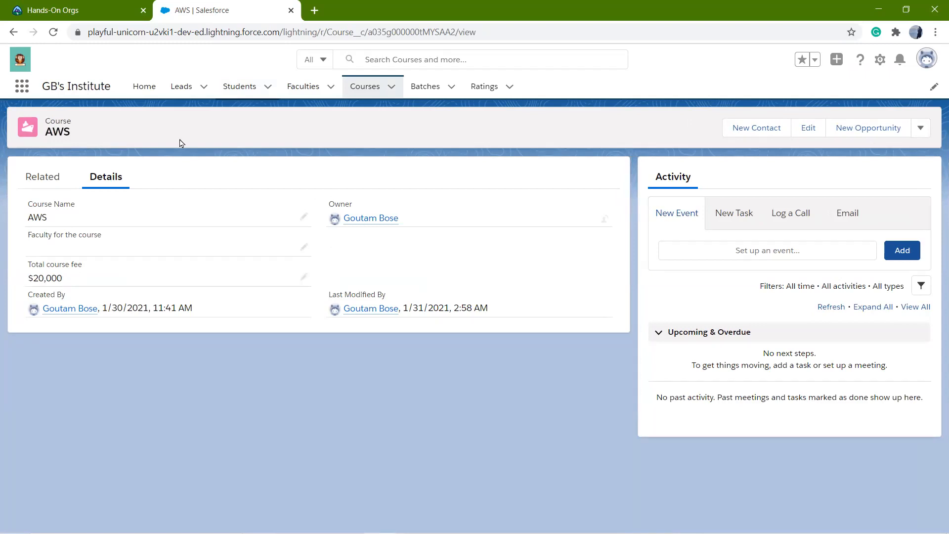
left_click(239, 98)
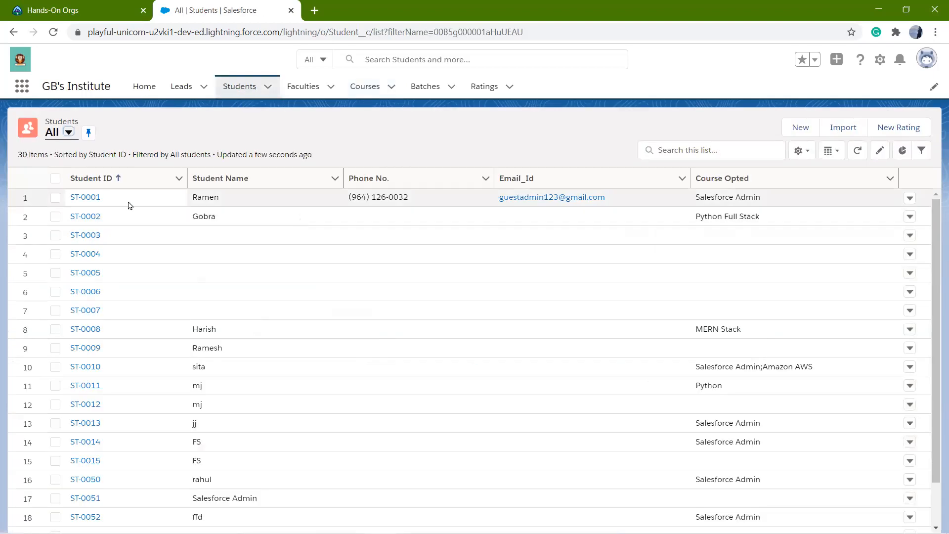
left_click(98, 197)
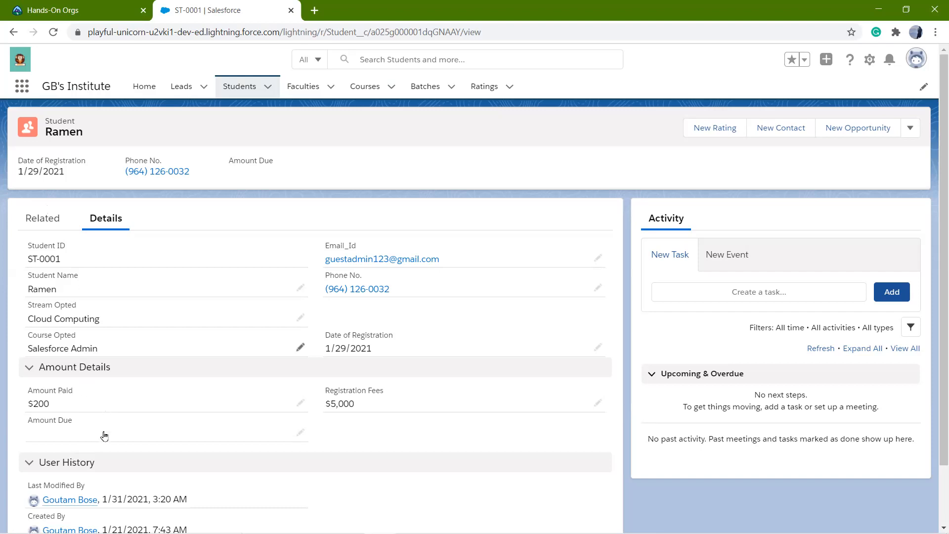
Start a new Student in course record from the student's related records, leaving the required Course field empty.
left_click(43, 218)
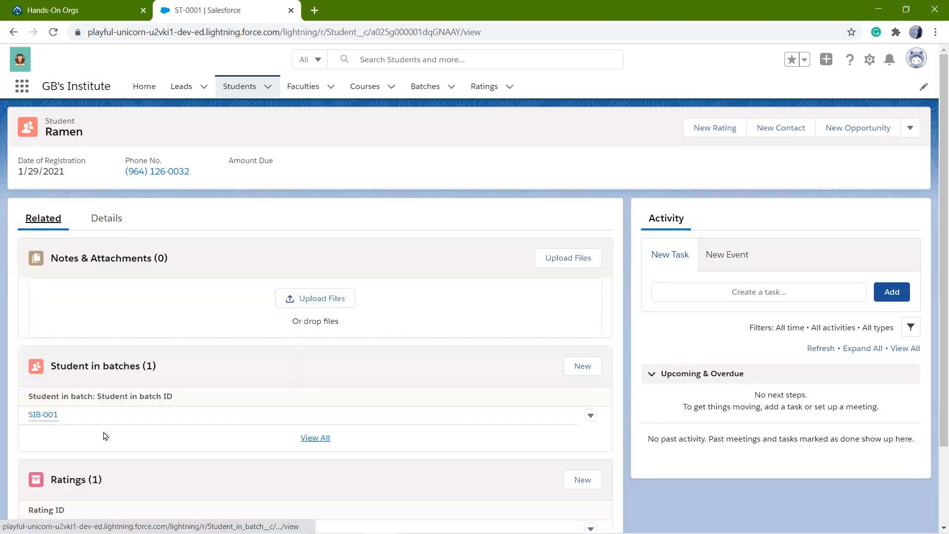
scroll(104, 435, "down", 3)
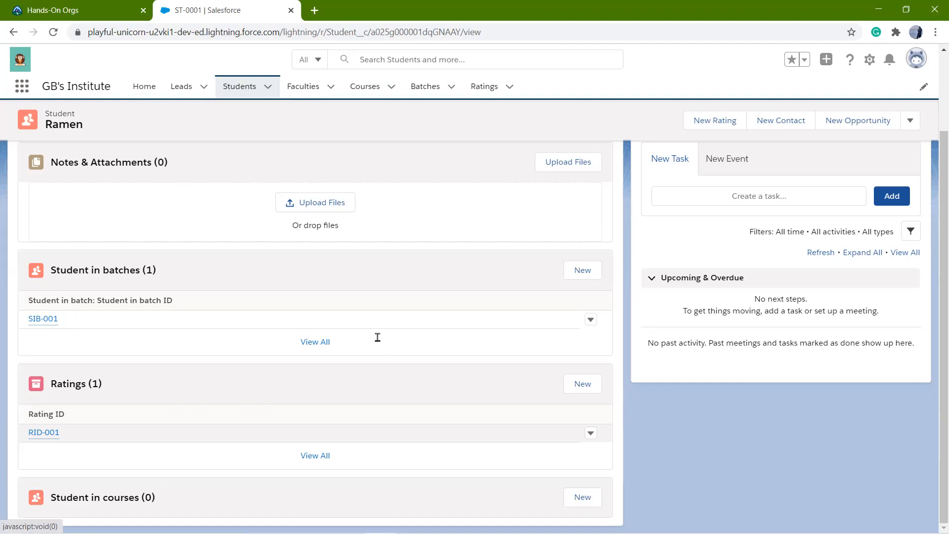
left_click(583, 497)
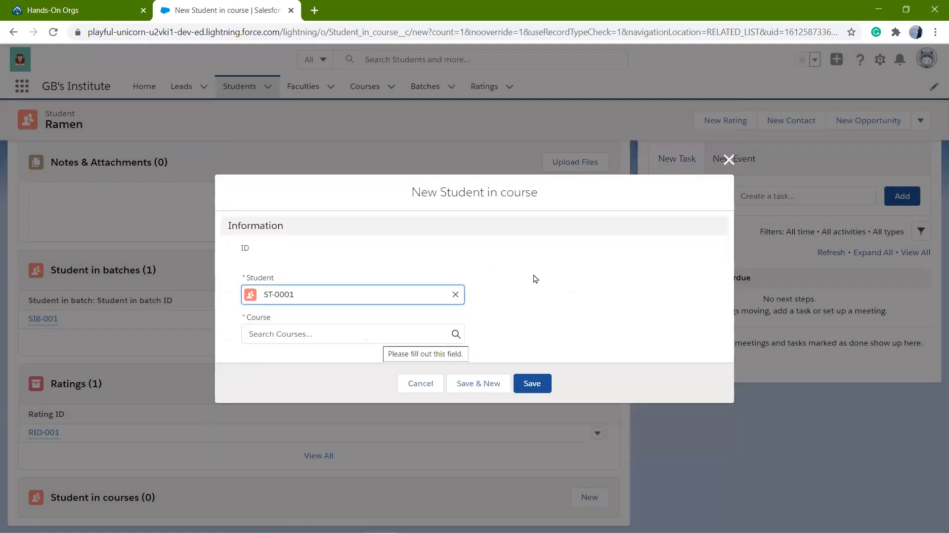
key("Tab")
left_click(567, 277)
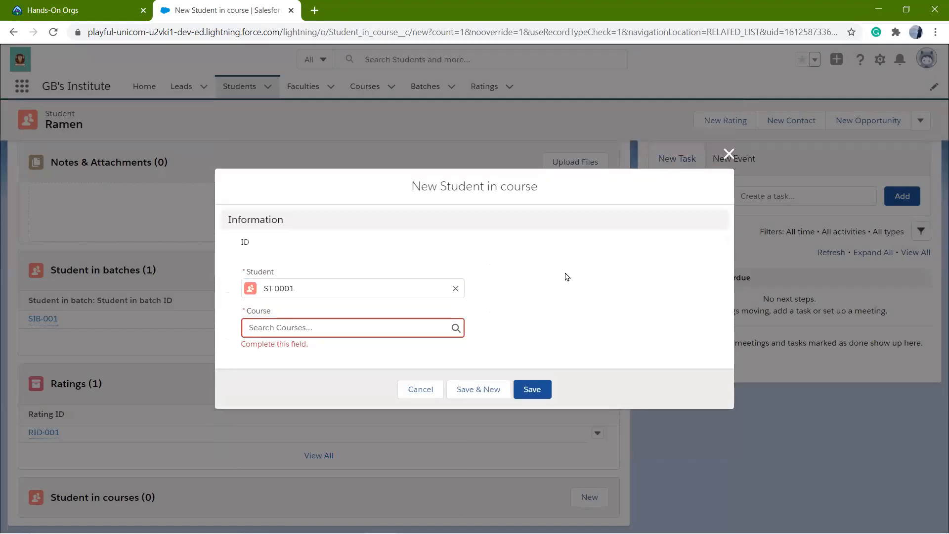
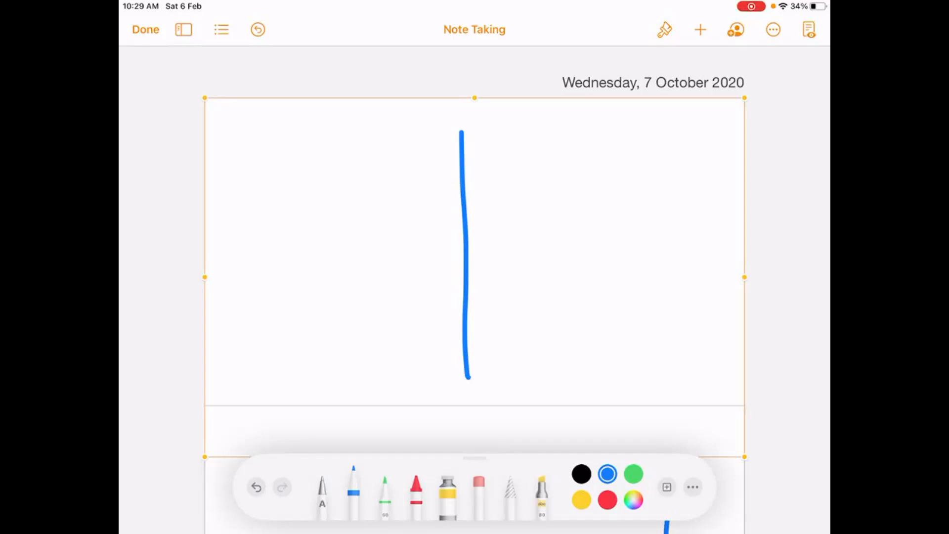
Handwrite the column headings "VR" and "WR" on either side of the vertical line and rule a horizontal line beneath them.
mouse_move(259, 138)
left_mouse_down()
mouse_move(329, 129)
mouse_move(399, 162)
left_mouse_up()
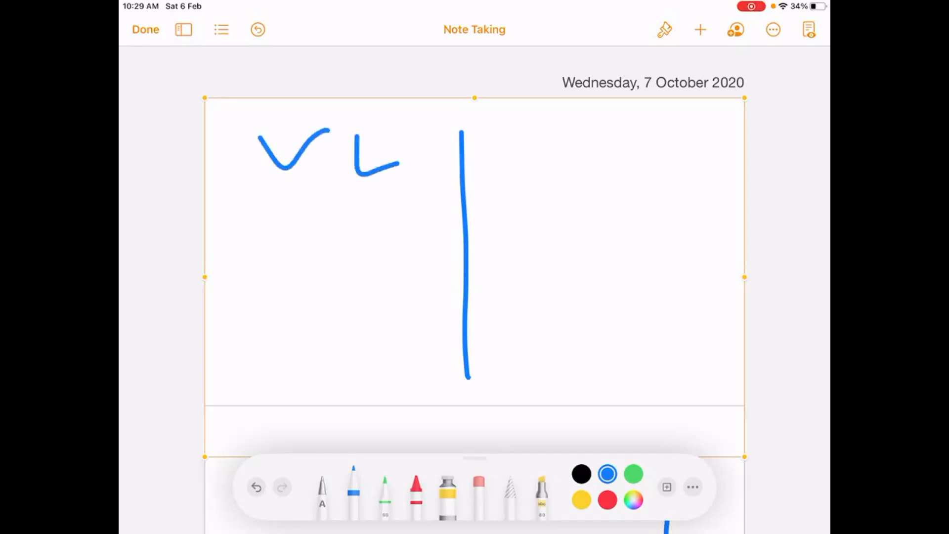
mouse_move(560, 129)
left_mouse_down()
mouse_move(624, 126)
mouse_move(640, 164)
left_mouse_up()
left_click_drag(637, 123, 697, 170)
mouse_move(361, 140)
left_mouse_down()
mouse_move(403, 124)
mouse_move(414, 183)
left_mouse_up()
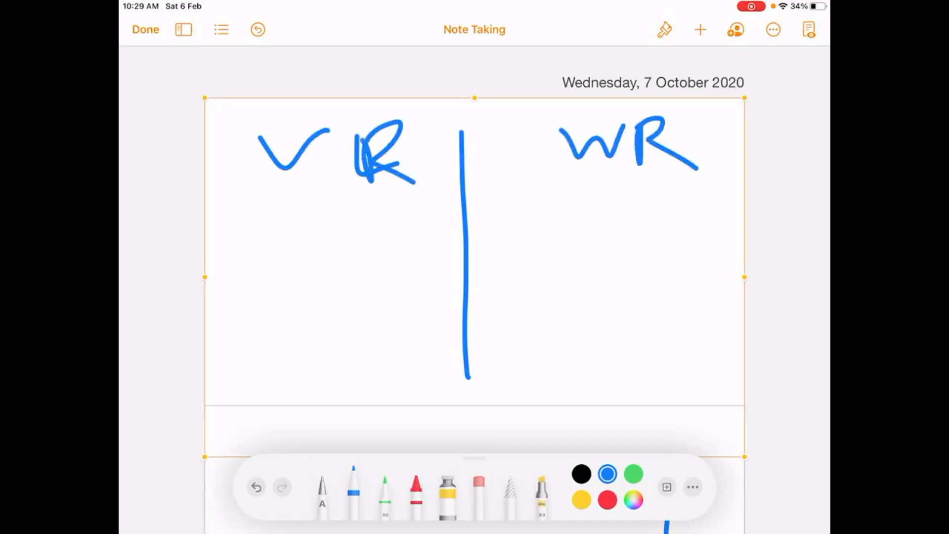
left_click_drag(242, 205, 694, 190)
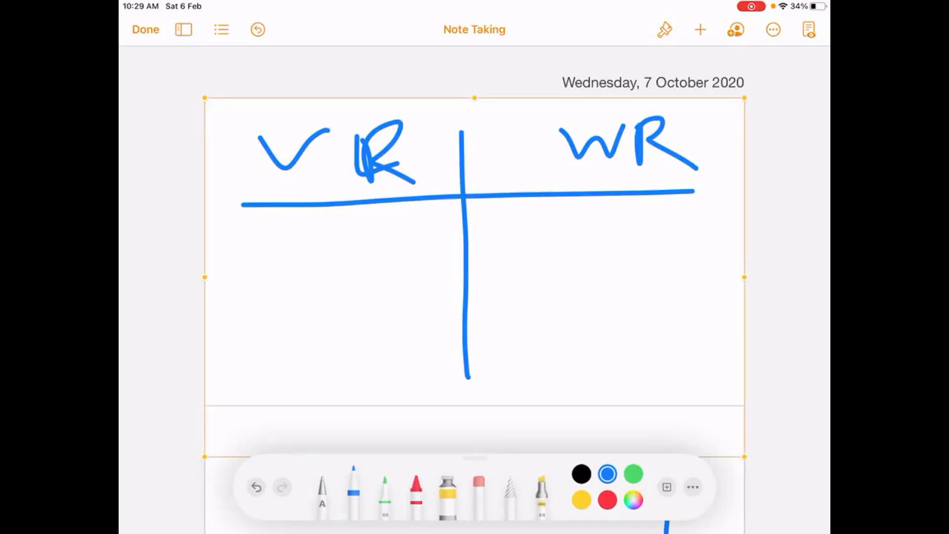
Handwrite "B. C/U" in the VR column and "A C/U" in the WR column.
left_click_drag(244, 229, 250, 268)
left_click(309, 259)
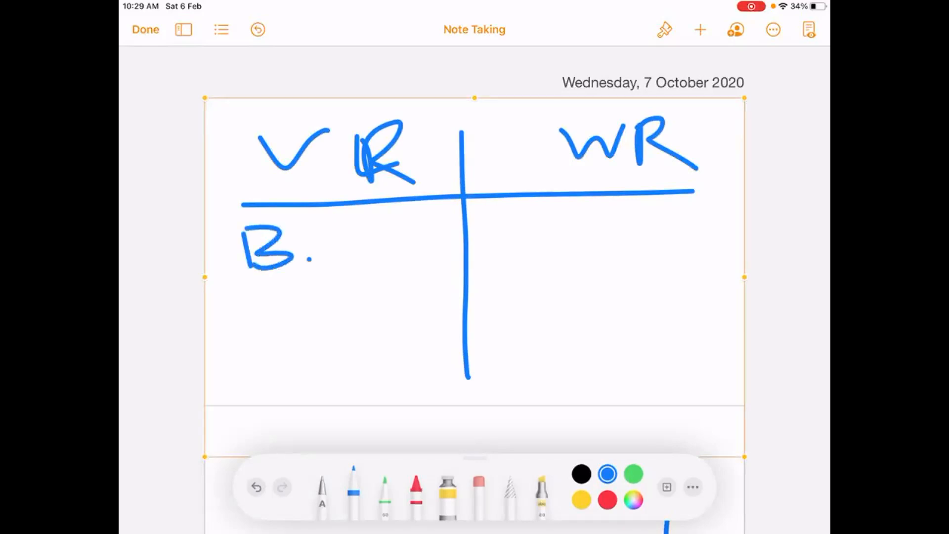
left_click_drag(366, 229, 379, 298)
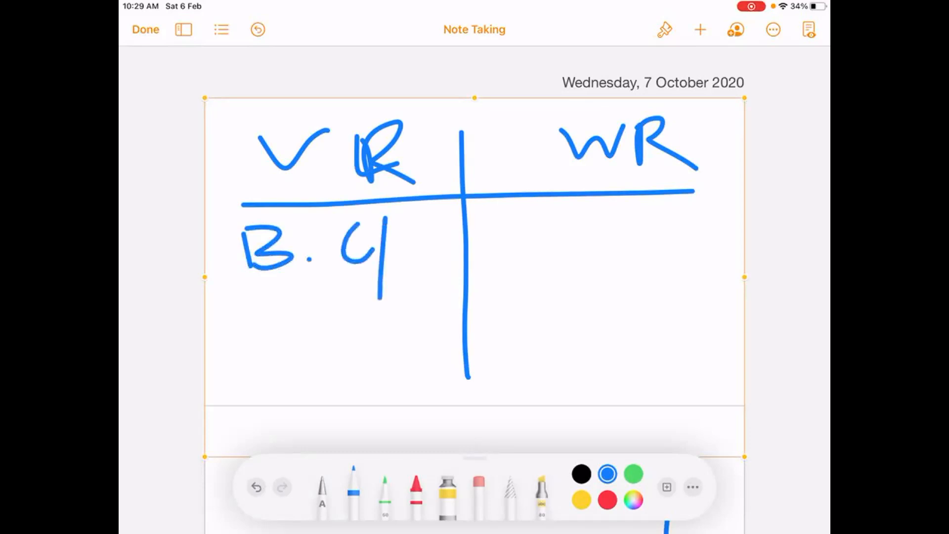
left_click_drag(402, 228, 428, 221)
mouse_move(514, 264)
left_mouse_down()
mouse_move(543, 232)
mouse_move(555, 261)
left_mouse_up()
left_click_drag(515, 249, 549, 241)
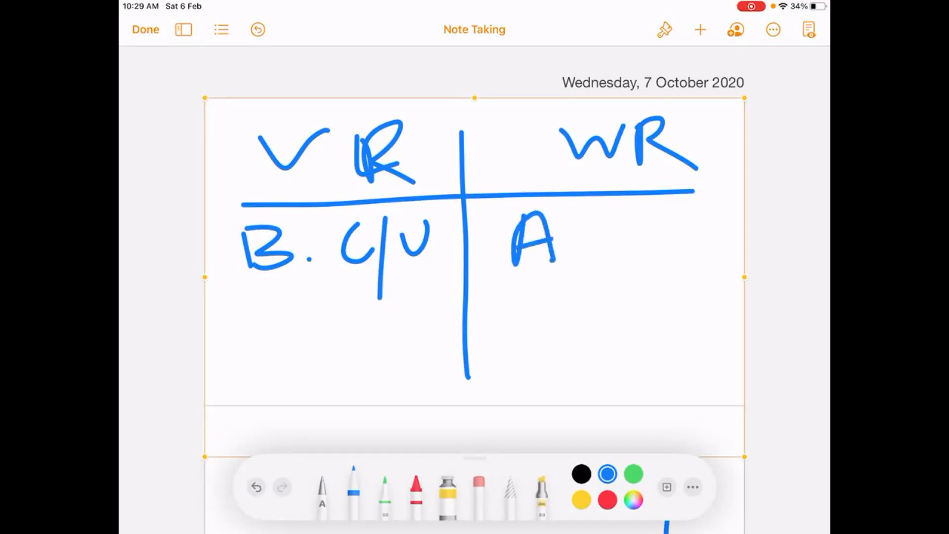
left_click_drag(631, 220, 648, 241)
mouse_move(658, 207)
left_mouse_down()
mouse_move(645, 273)
mouse_move(703, 209)
left_mouse_up()
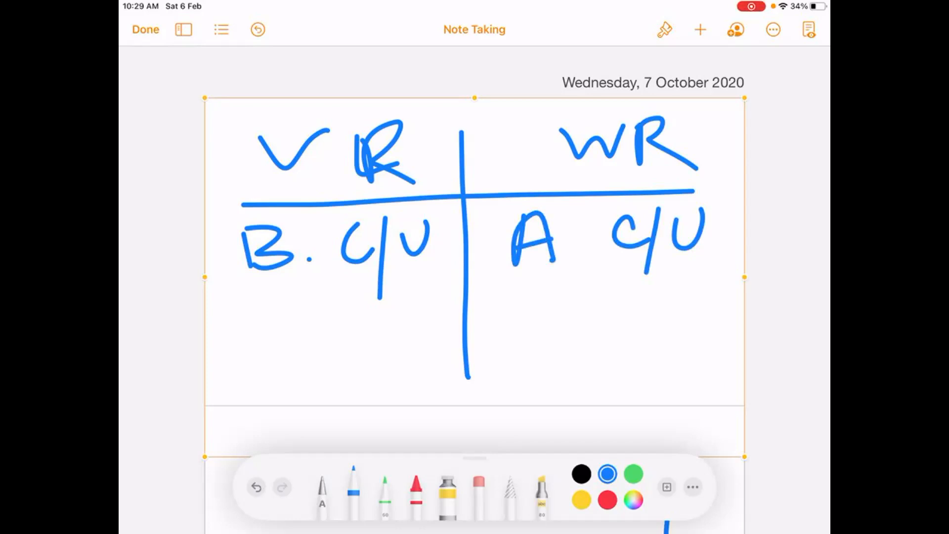
Double-underline the letters B and A, and rule a horizontal line across both columns below that row.
mouse_move(225, 291)
left_mouse_down()
mouse_move(318, 264)
mouse_move(299, 280)
left_mouse_up()
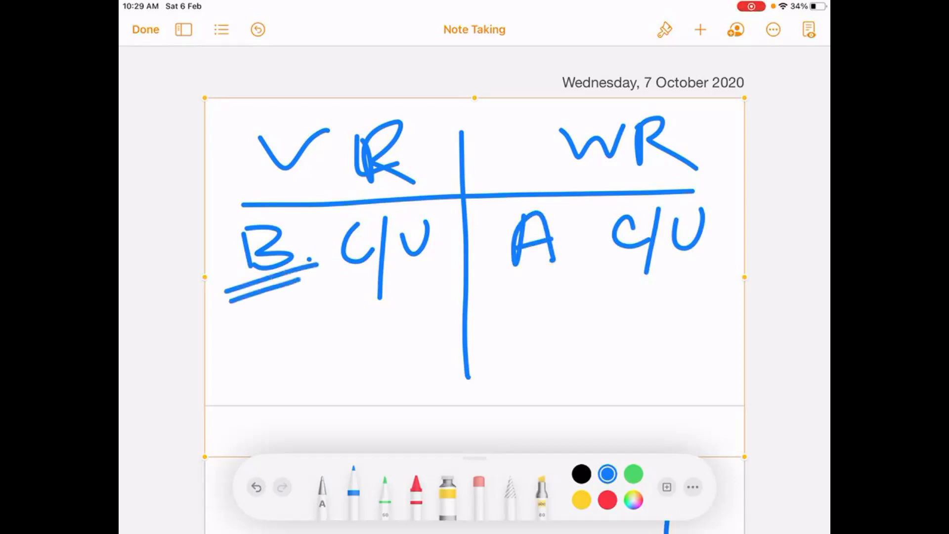
left_click_drag(482, 284, 588, 249)
left_click_drag(480, 295, 565, 264)
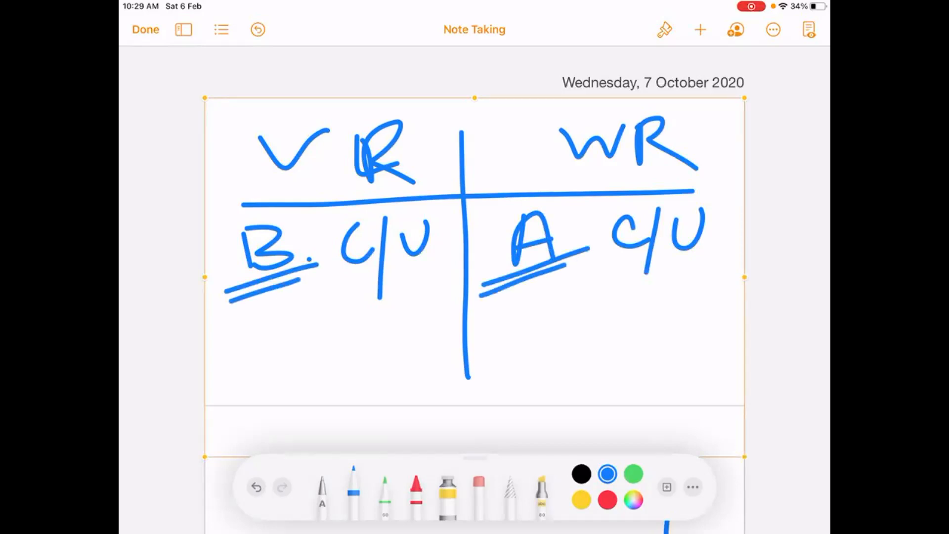
left_click_drag(223, 320, 708, 280)
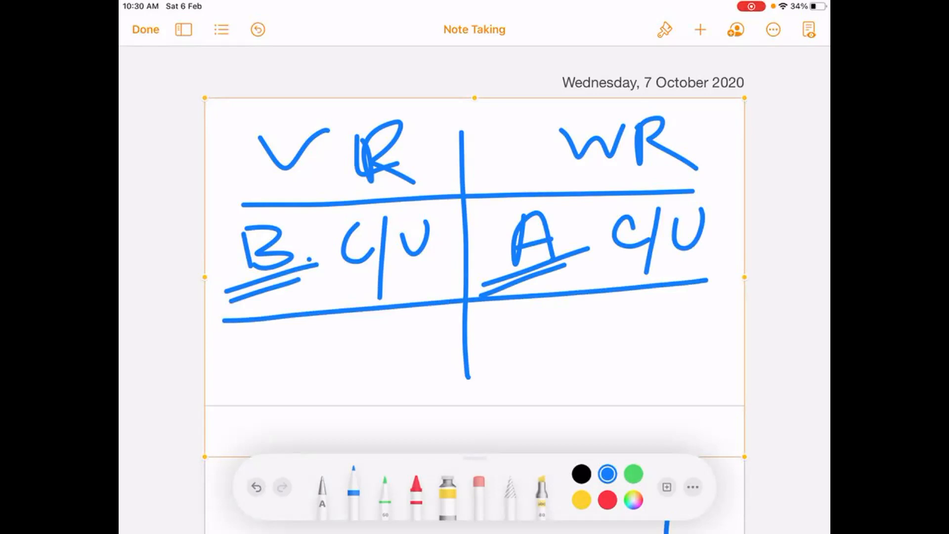
Handwrite "Object Fields" in the second row of the VR column.
mouse_move(289, 340)
left_mouse_down()
mouse_move(306, 370)
mouse_move(336, 388)
mouse_move(362, 370)
left_mouse_up()
left_click(337, 331)
mouse_move(382, 348)
left_mouse_down()
mouse_move(413, 312)
mouse_move(413, 361)
left_mouse_up()
left_click_drag(399, 335, 439, 333)
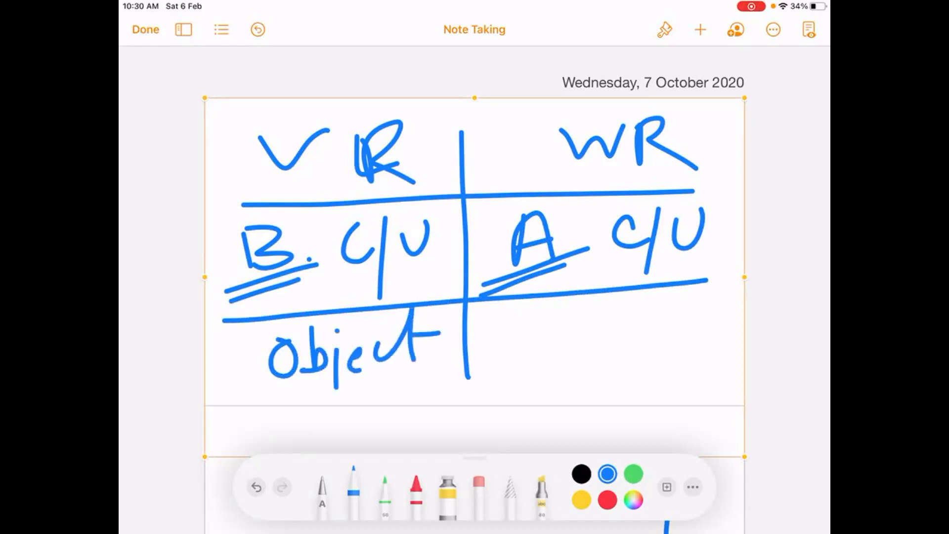
left_click_drag(380, 383, 378, 407)
mouse_move(369, 380)
left_mouse_down()
mouse_move(396, 373)
mouse_move(394, 391)
left_mouse_up()
left_click_drag(398, 391, 402, 404)
left_click(407, 368)
mouse_move(421, 355)
left_mouse_down()
mouse_move(412, 403)
mouse_move(449, 404)
left_mouse_up()
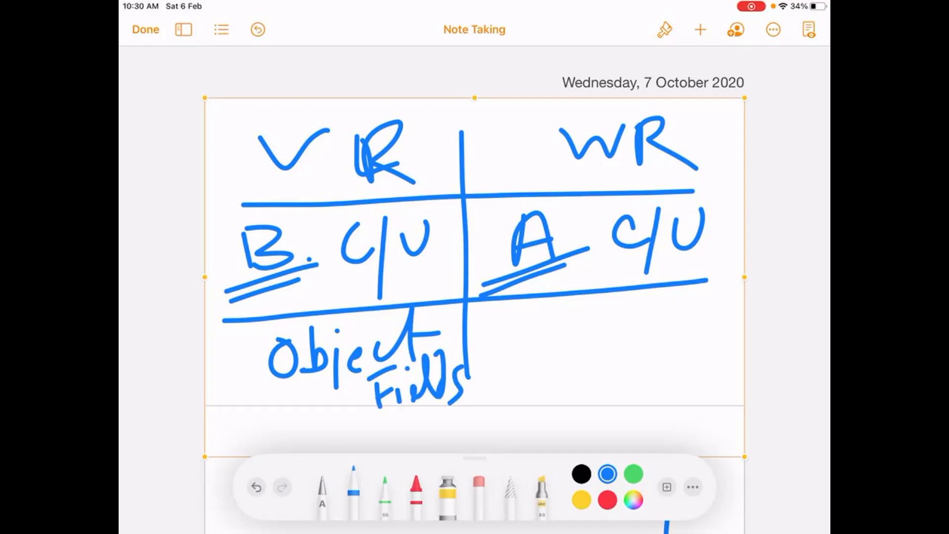
Handwrite "Object Field" in the second row of the WR column.
mouse_move(510, 311)
left_mouse_down()
mouse_move(490, 316)
mouse_move(523, 333)
left_mouse_up()
mouse_move(544, 324)
left_mouse_down()
mouse_move(545, 348)
mouse_move(535, 352)
mouse_move(604, 321)
left_mouse_up()
left_click_drag(604, 311, 584, 316)
left_click_drag(643, 309, 634, 333)
mouse_move(631, 299)
left_mouse_down()
mouse_move(657, 288)
mouse_move(662, 331)
mouse_move(684, 330)
left_mouse_up()
left_click(667, 296)
mouse_move(697, 284)
left_mouse_down()
mouse_move(693, 322)
mouse_move(714, 321)
left_mouse_up()
left_click_drag(722, 276, 720, 320)
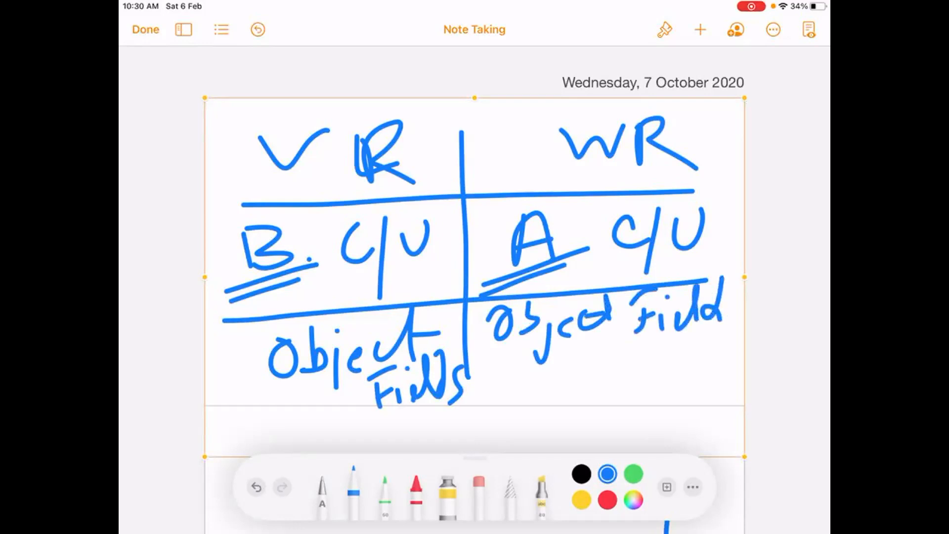
Handwrite "+ Mast Fid" for the master field below Object Field in the WR column, and underline the word Mast.
left_click_drag(508, 383, 555, 376)
mouse_move(516, 364)
left_mouse_down()
mouse_move(523, 399)
mouse_move(599, 349)
mouse_move(606, 387)
left_mouse_up()
mouse_move(623, 368)
left_mouse_down()
mouse_move(627, 375)
mouse_move(656, 366)
mouse_move(648, 378)
left_mouse_up()
left_click_drag(667, 336, 692, 393)
left_click_drag(696, 344, 714, 337)
left_click_drag(687, 371, 708, 360)
left_click(713, 358)
mouse_move(703, 378)
left_mouse_down()
mouse_move(717, 393)
mouse_move(720, 386)
left_mouse_up()
left_click_drag(726, 338, 722, 385)
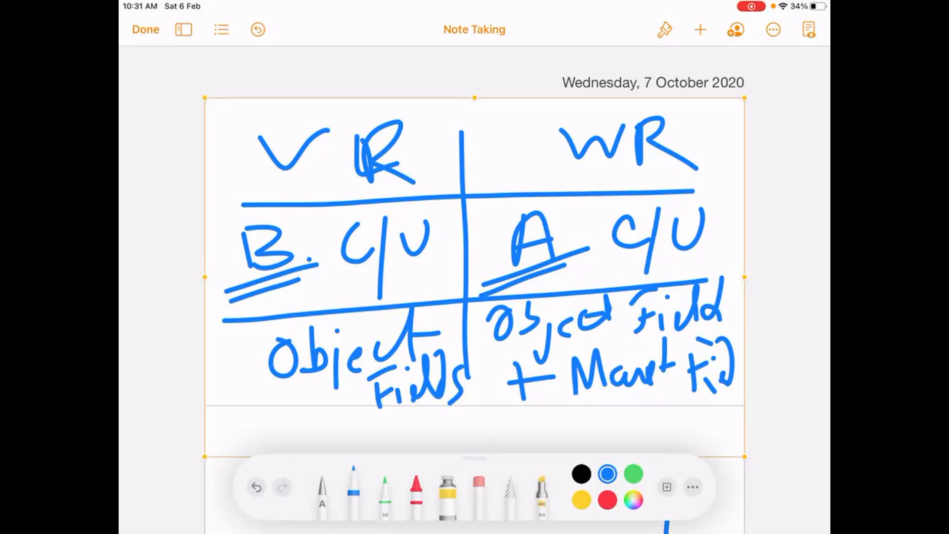
mouse_move(600, 391)
left_mouse_down()
mouse_move(680, 383)
mouse_move(650, 396)
left_mouse_up()
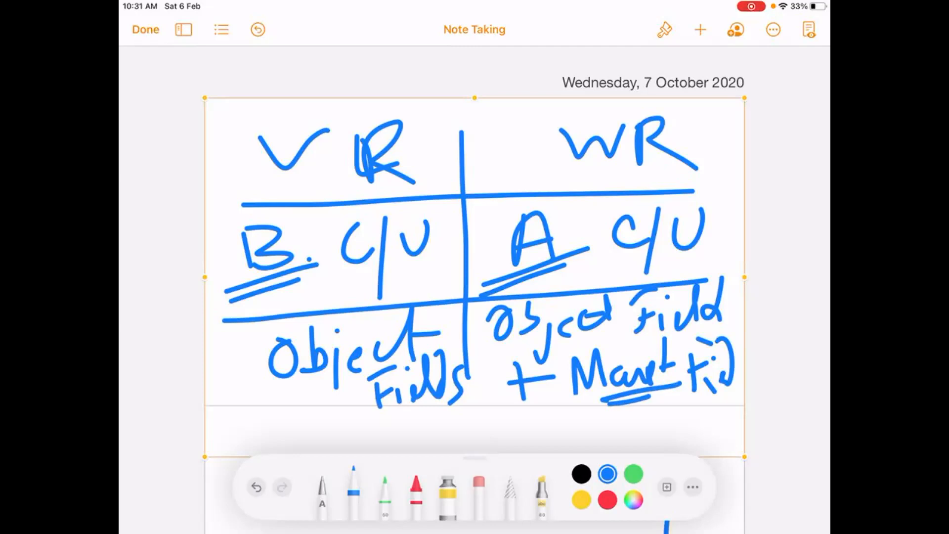
Finish and delete the VR/WR comparison drawing, and insert a new blank drawing in the document.
left_click(744, 98)
left_click(475, 430)
left_click(475, 277)
left_click(145, 29)
left_click(474, 277)
left_click(421, 77)
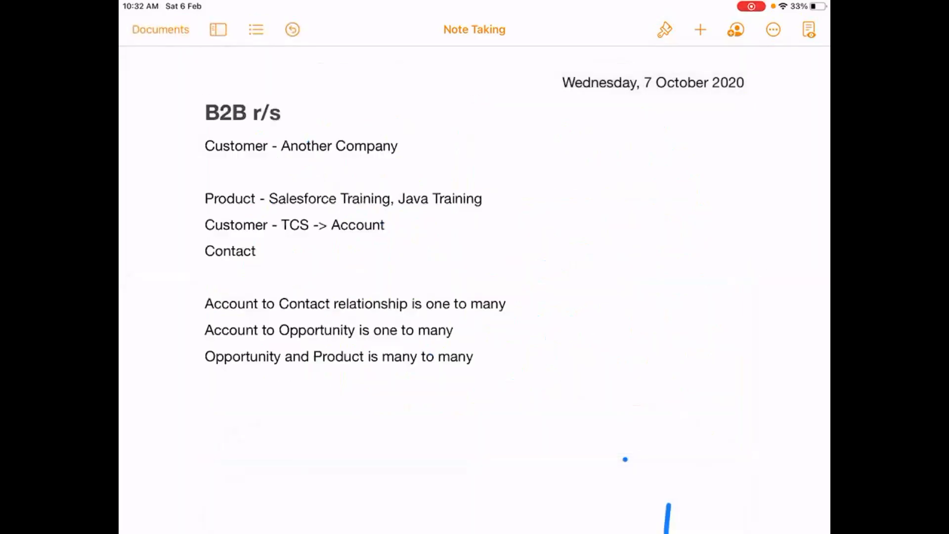
left_click(700, 29)
left_click(642, 301)
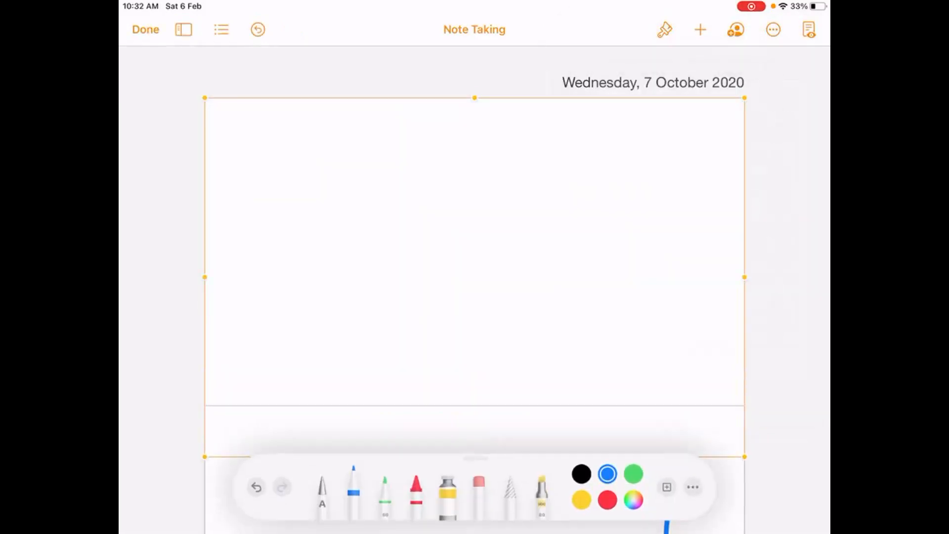
Handwrite "WR" in the new drawing with an arrow leading to "Sent M".
mouse_move(256, 138)
left_mouse_down()
mouse_move(280, 165)
mouse_move(322, 139)
mouse_move(375, 128)
mouse_move(393, 161)
mouse_move(492, 141)
left_mouse_up()
mouse_move(465, 127)
left_mouse_down()
mouse_move(487, 149)
mouse_move(474, 168)
left_mouse_up()
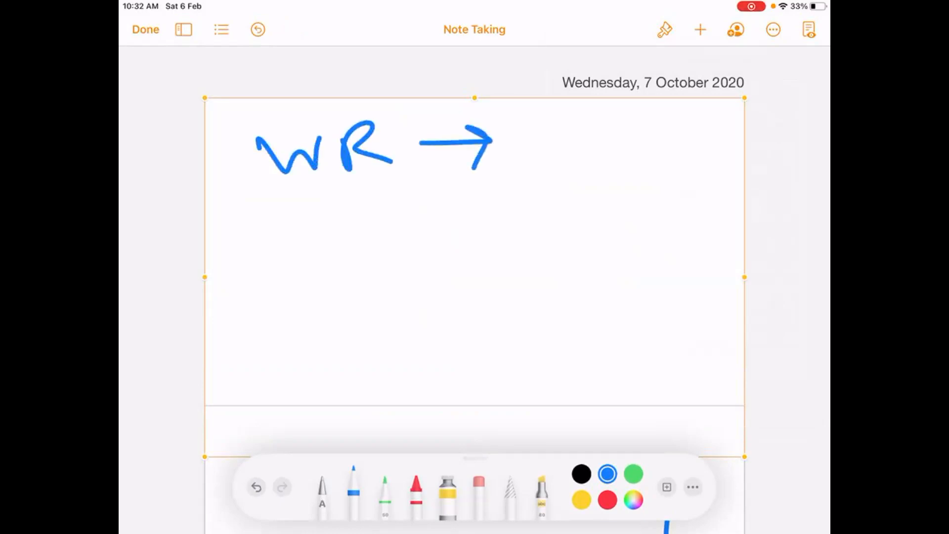
mouse_move(560, 115)
left_mouse_down()
mouse_move(529, 128)
mouse_move(532, 158)
left_mouse_up()
mouse_move(568, 153)
left_mouse_down()
mouse_move(584, 146)
mouse_move(608, 157)
left_mouse_up()
left_click_drag(618, 119, 617, 159)
mouse_move(599, 138)
left_mouse_down()
mouse_move(684, 116)
mouse_move(694, 160)
left_mouse_up()
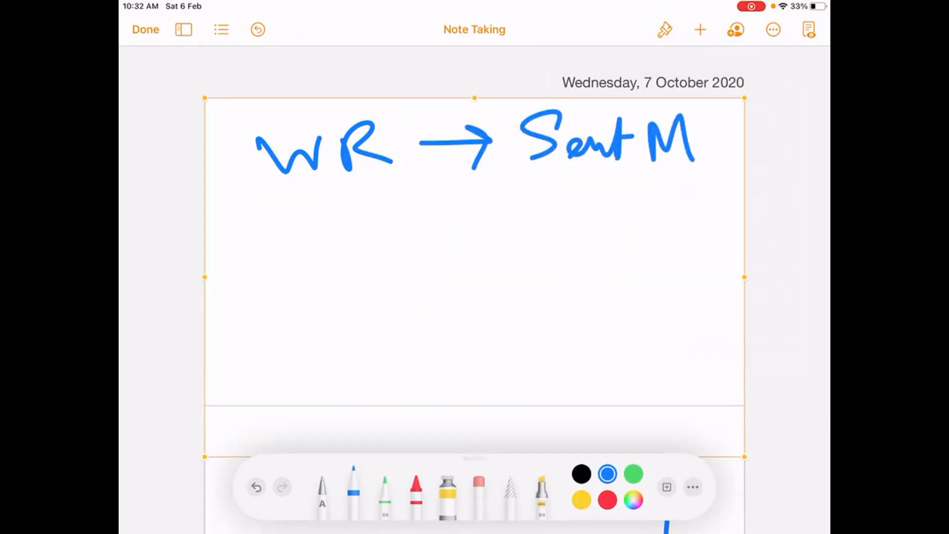
Draw a second arrow below the first and handwrite "Creat Task" beside it.
left_click_drag(417, 217, 497, 215)
mouse_move(465, 198)
left_mouse_down()
mouse_move(499, 212)
mouse_move(479, 246)
left_mouse_up()
mouse_move(559, 178)
left_mouse_down()
mouse_move(552, 228)
mouse_move(584, 206)
mouse_move(619, 226)
left_mouse_up()
left_click_drag(625, 186, 621, 225)
left_click_drag(624, 204, 686, 181)
mouse_move(660, 193)
left_mouse_down()
mouse_move(663, 229)
mouse_move(739, 197)
left_mouse_up()
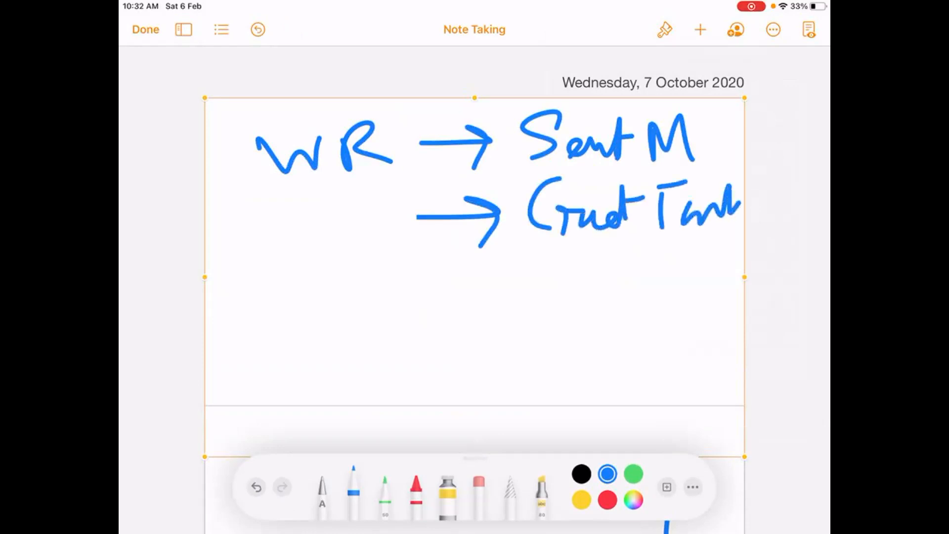
Draw a third arrow in the WR list and handwrite "OM" beside it.
mouse_move(412, 294)
left_mouse_down()
mouse_move(503, 282)
mouse_move(486, 305)
left_mouse_up()
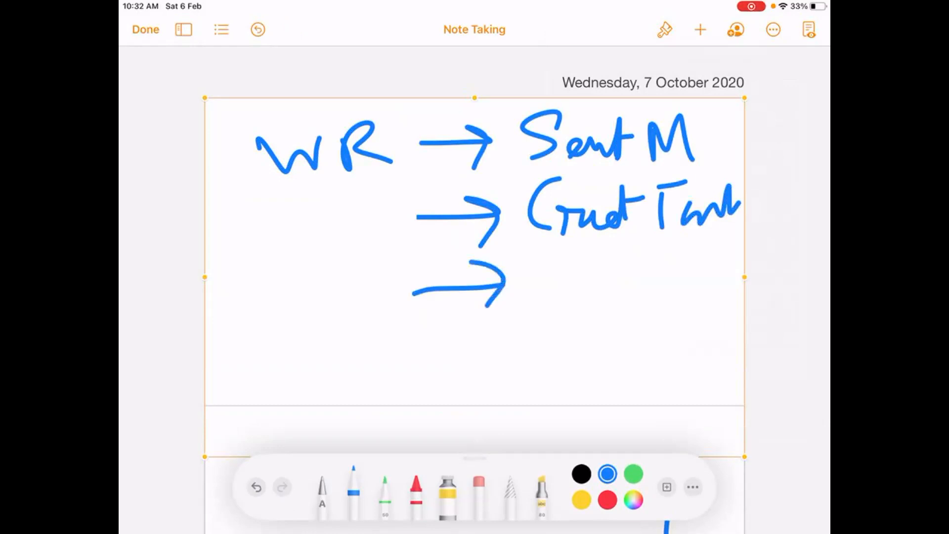
left_click_drag(536, 263, 529, 267)
left_click_drag(514, 271, 512, 292)
left_click_drag(569, 299, 631, 281)
Draw a fourth arrow in the WR list and handwrite "Field Update" beside it.
mouse_move(424, 349)
left_mouse_down()
mouse_move(459, 328)
mouse_move(475, 374)
mouse_move(557, 319)
left_mouse_up()
left_click_drag(528, 358, 550, 352)
left_click_drag(564, 349, 569, 371)
left_click_drag(616, 346, 587, 319)
mouse_move(644, 335)
left_mouse_down()
mouse_move(663, 334)
mouse_move(674, 378)
left_mouse_up()
left_click_drag(697, 304, 673, 368)
mouse_move(683, 342)
left_mouse_down()
mouse_move(719, 335)
mouse_move(712, 353)
mouse_move(739, 341)
left_mouse_up()
left_click(732, 354)
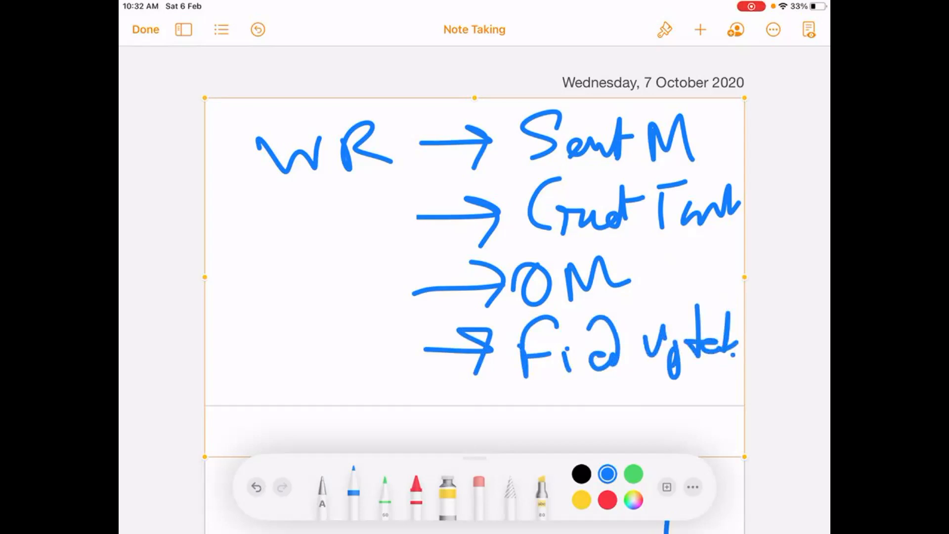
Finish and delete the WR actions drawing, and insert another blank drawing.
left_click(146, 29)
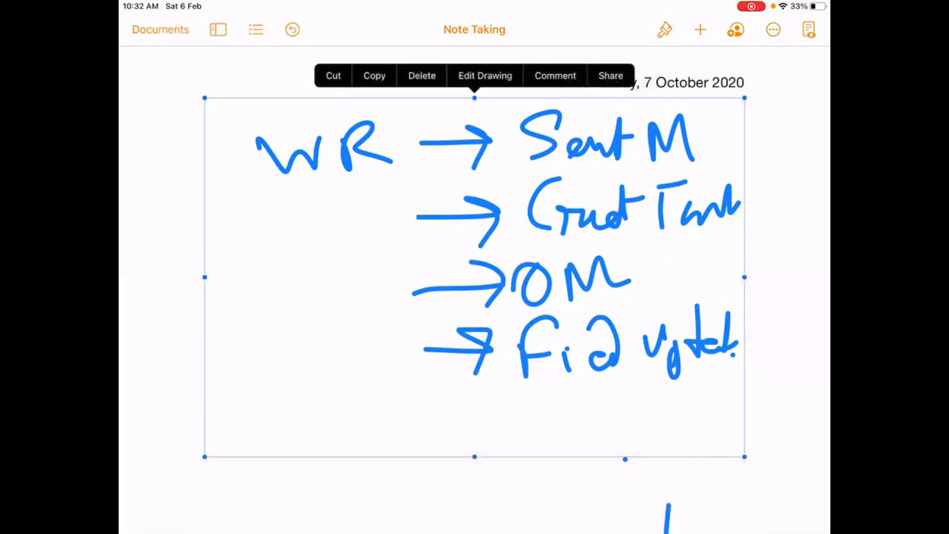
left_click(421, 75)
left_click(700, 29)
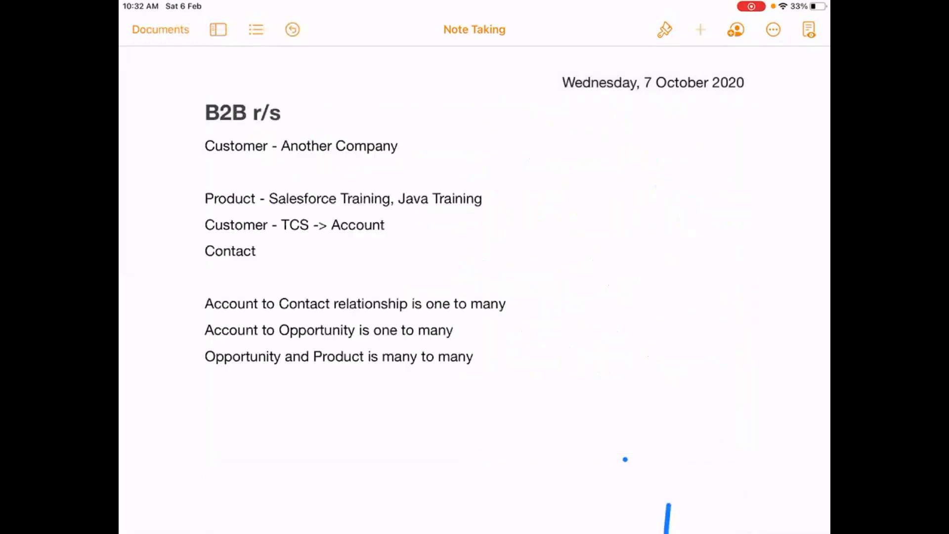
left_click(637, 301)
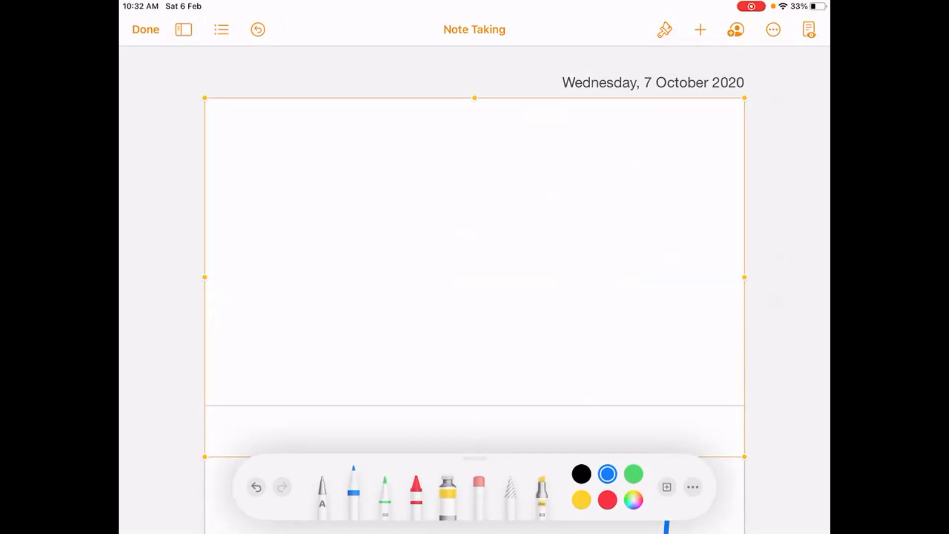
Handwrite the heading "Rollup Summary" along the top of the new drawing.
mouse_move(246, 140)
left_mouse_down()
mouse_move(247, 179)
mouse_move(282, 175)
mouse_move(300, 159)
left_mouse_up()
mouse_move(316, 127)
left_mouse_down()
mouse_move(325, 175)
mouse_move(339, 175)
left_mouse_up()
left_click_drag(354, 156, 390, 176)
mouse_move(399, 159)
left_mouse_down()
mouse_move(409, 202)
mouse_move(405, 177)
left_mouse_up()
mouse_move(482, 124)
left_mouse_down()
mouse_move(459, 166)
mouse_move(598, 154)
mouse_move(606, 141)
mouse_move(623, 160)
left_mouse_up()
mouse_move(623, 144)
left_mouse_down()
mouse_move(654, 141)
mouse_move(634, 192)
left_mouse_up()
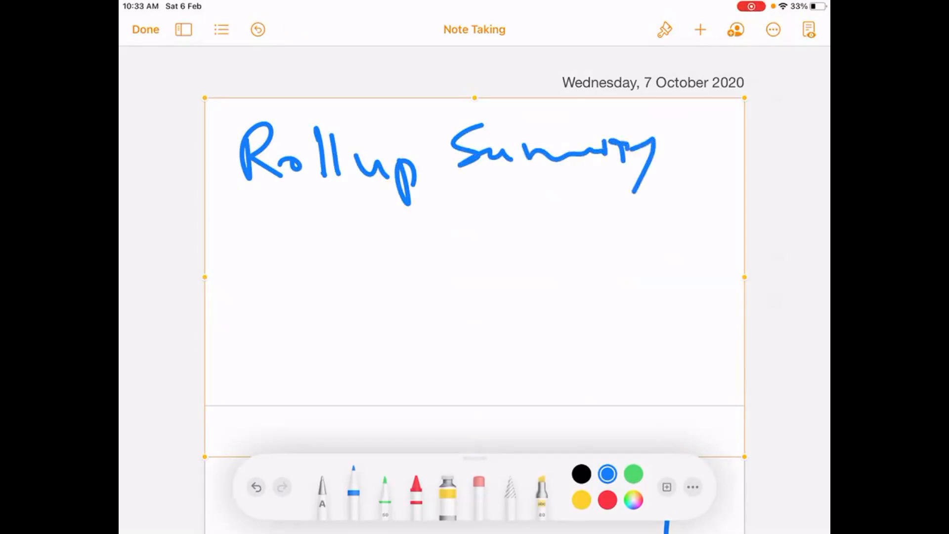
Handwrite "Master Object" below the Rollup Summary heading.
mouse_move(238, 264)
left_mouse_down()
mouse_move(235, 217)
mouse_move(287, 261)
mouse_move(334, 248)
left_mouse_up()
mouse_move(335, 207)
left_mouse_down()
mouse_move(340, 251)
mouse_move(351, 240)
left_mouse_up()
mouse_move(358, 243)
left_mouse_down()
mouse_move(378, 238)
mouse_move(394, 254)
left_mouse_up()
mouse_move(454, 213)
left_mouse_down()
mouse_move(451, 237)
mouse_move(428, 218)
left_mouse_up()
mouse_move(465, 200)
left_mouse_down()
mouse_move(468, 246)
mouse_move(488, 283)
left_mouse_up()
left_click(497, 221)
left_click_drag(516, 238, 534, 232)
left_click_drag(549, 226, 543, 239)
left_click_drag(555, 186, 563, 239)
left_click_drag(567, 203, 591, 201)
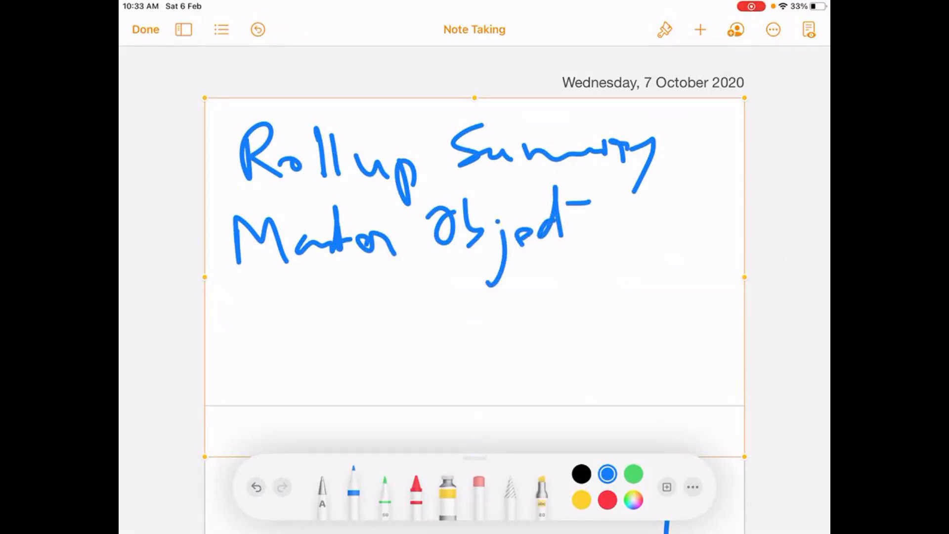
Draw a bent arrow below Master Object and handwrite "Count" with "Sum" beneath it.
mouse_move(236, 280)
left_mouse_down()
mouse_move(276, 305)
mouse_move(271, 340)
left_mouse_up()
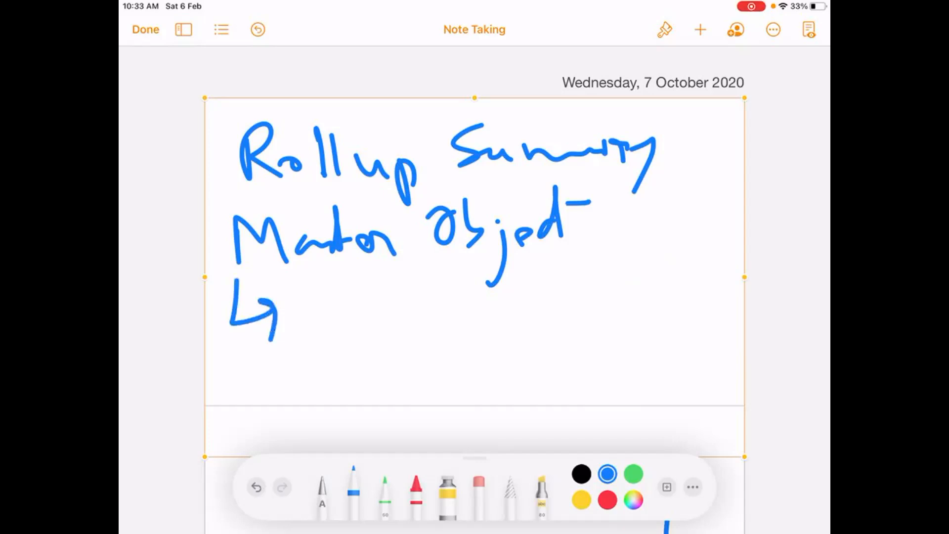
left_click_drag(323, 283, 322, 322)
mouse_move(341, 296)
left_mouse_down()
mouse_move(329, 314)
mouse_move(340, 297)
left_mouse_up()
mouse_move(355, 294)
left_mouse_down()
mouse_move(373, 306)
mouse_move(396, 303)
left_mouse_up()
mouse_move(407, 269)
left_mouse_down()
mouse_move(410, 299)
mouse_move(429, 275)
left_mouse_up()
mouse_move(346, 340)
left_mouse_down()
mouse_move(298, 378)
mouse_move(420, 368)
mouse_move(413, 375)
left_mouse_up()
left_click(406, 350)
mouse_move(421, 347)
left_mouse_down()
mouse_move(401, 375)
mouse_move(448, 366)
left_mouse_up()
Add a comma and "Min" after Count, and a comma and "Max" after Sum.
left_click_drag(464, 303, 460, 329)
mouse_move(502, 275)
left_mouse_down()
mouse_move(499, 299)
mouse_move(541, 263)
left_mouse_up()
left_click_drag(542, 263, 545, 298)
left_click_drag(554, 296, 556, 281)
mouse_move(567, 289)
left_mouse_down()
mouse_move(586, 277)
mouse_move(607, 301)
left_mouse_up()
left_click_drag(478, 360, 467, 409)
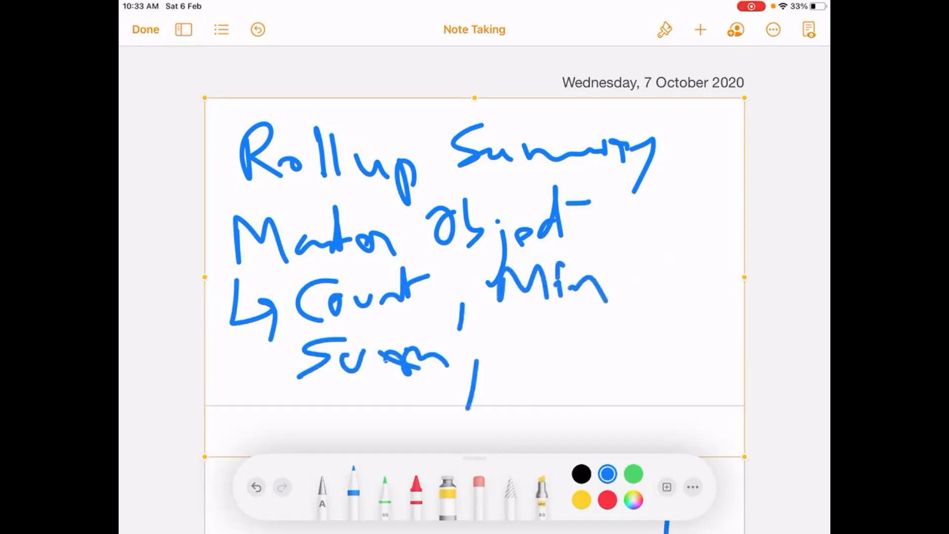
mouse_move(505, 358)
left_mouse_down()
mouse_move(542, 364)
mouse_move(622, 349)
mouse_move(575, 368)
left_mouse_up()
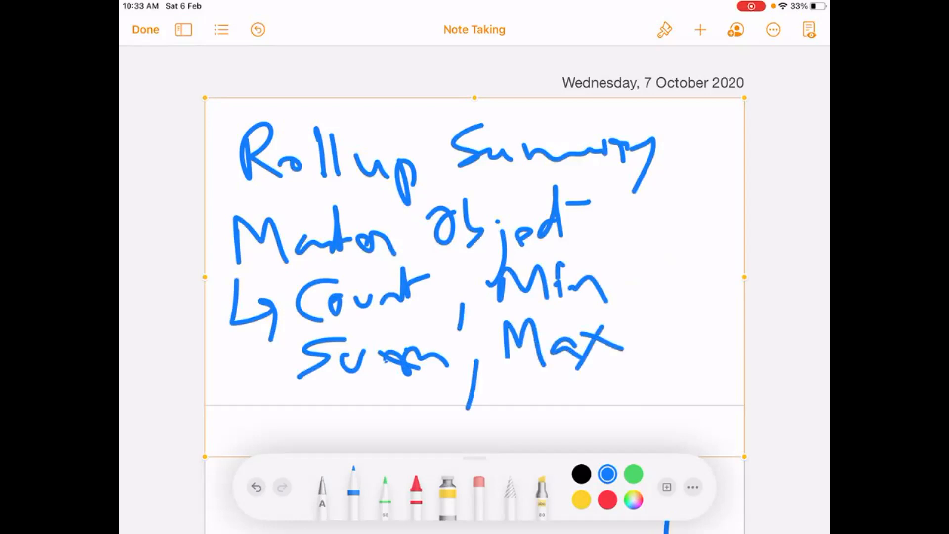
Draw a vertical line beside Min and Max, and handwrite "Detail Record" on its far side.
left_click_drag(615, 244, 632, 393)
left_click_drag(633, 207, 645, 251)
left_click_drag(663, 233, 675, 241)
mouse_move(671, 188)
left_mouse_down()
mouse_move(683, 239)
mouse_move(693, 225)
left_mouse_up()
left_click_drag(698, 223, 720, 224)
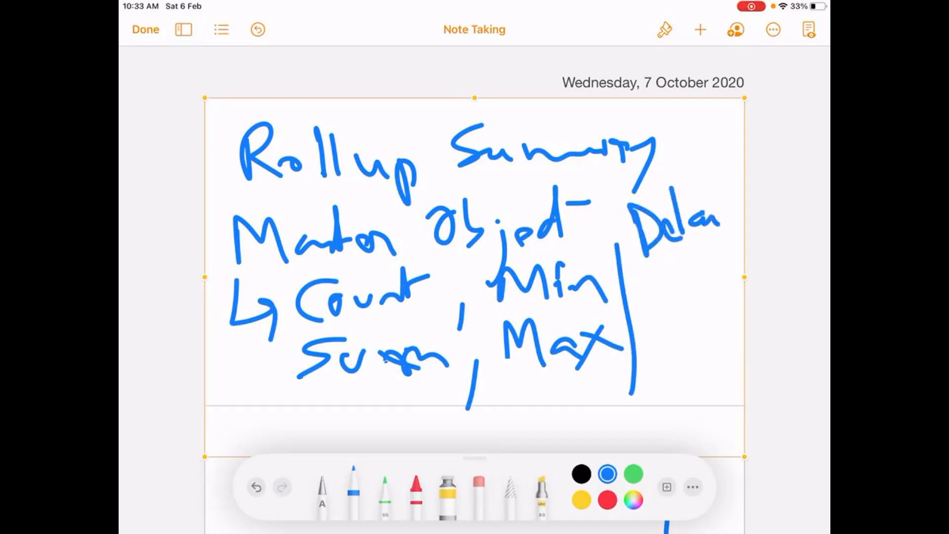
left_click_drag(725, 171, 732, 217)
mouse_move(651, 264)
left_mouse_down()
mouse_move(648, 311)
mouse_move(678, 306)
left_mouse_up()
left_click_drag(668, 295, 698, 293)
left_click_drag(705, 268, 740, 273)
left_click_drag(705, 241, 739, 259)
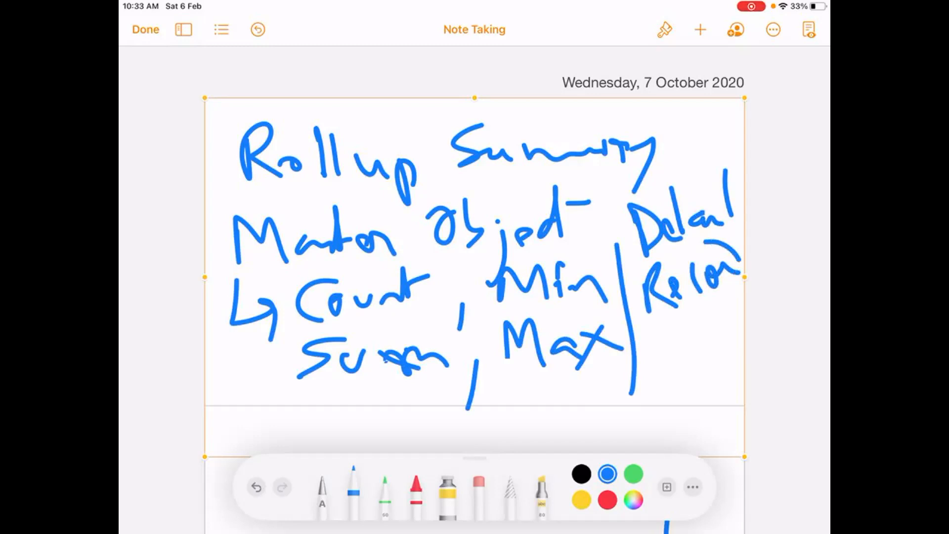
Underline Master Object, Count, Sum, Min, Max and both words of Detail Record in the Rollup Summary drawing.
left_click_drag(246, 272, 550, 252)
left_click_drag(351, 331, 442, 305)
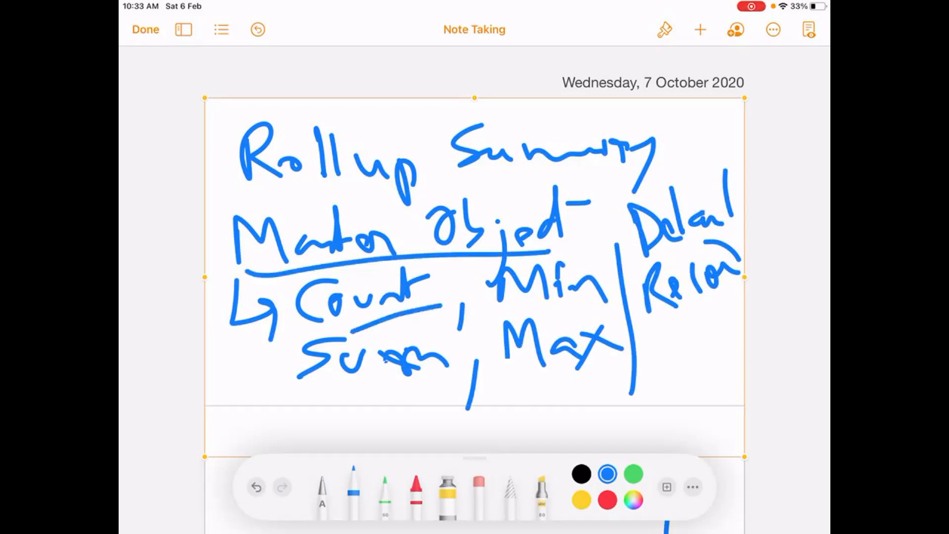
left_click_drag(355, 404, 460, 371)
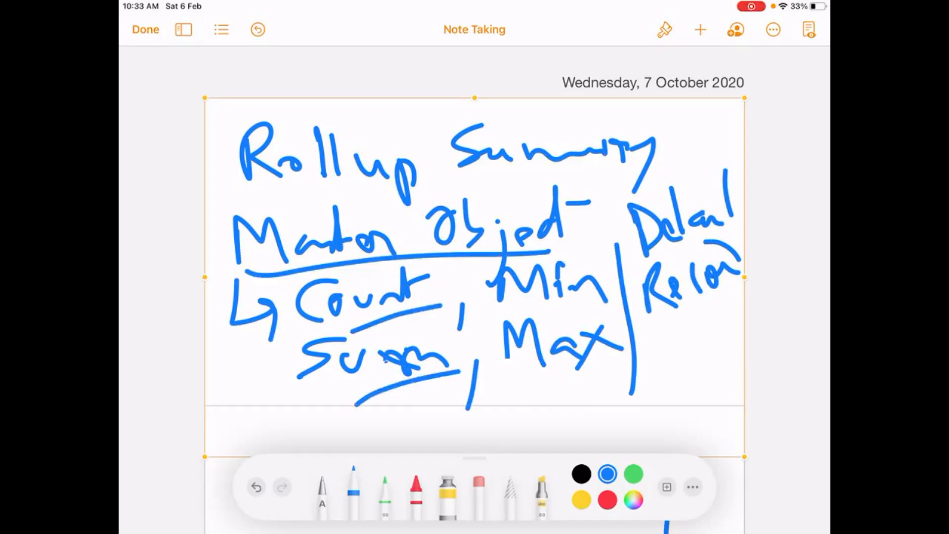
left_click_drag(544, 325, 630, 287)
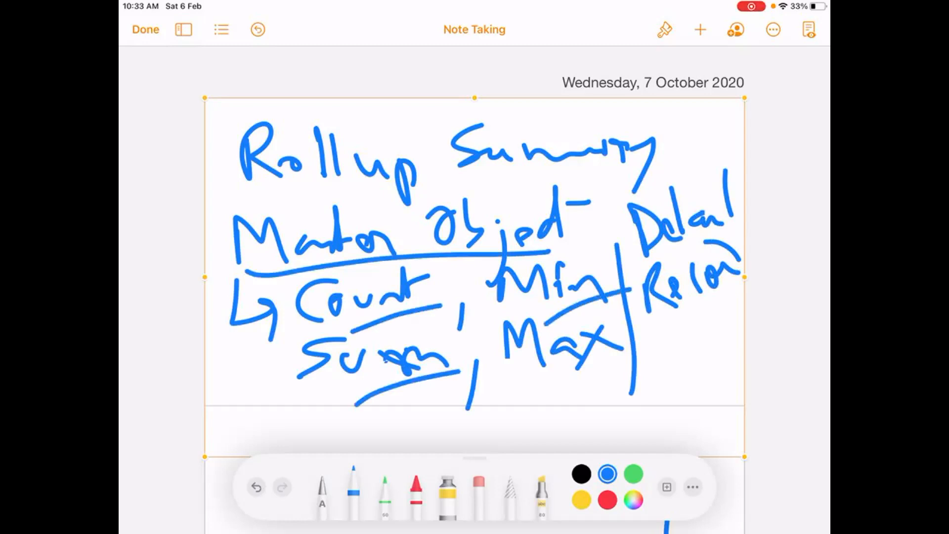
left_click_drag(566, 394, 619, 349)
left_click_drag(673, 338, 728, 308)
left_click_drag(667, 257, 713, 230)
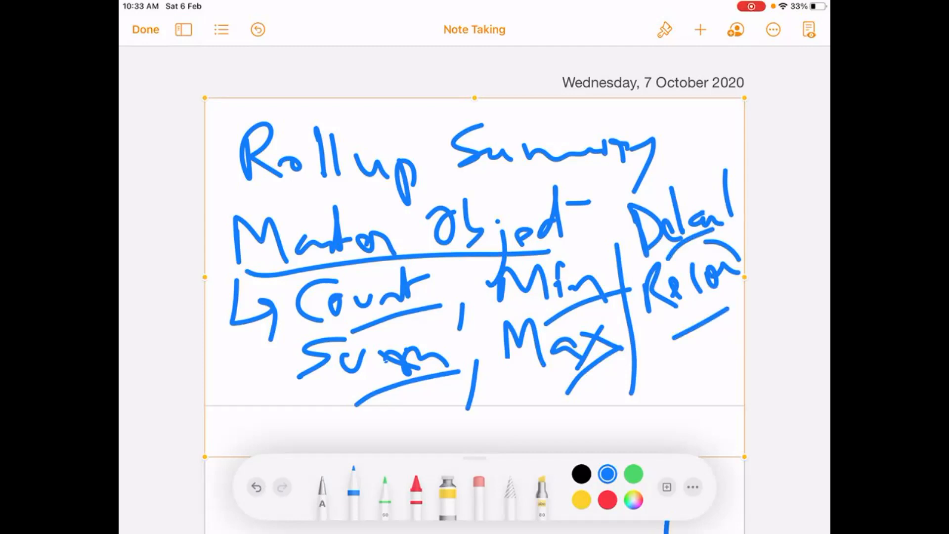
Finish editing the Rollup Summary drawing and delete it from the document.
left_click(145, 30)
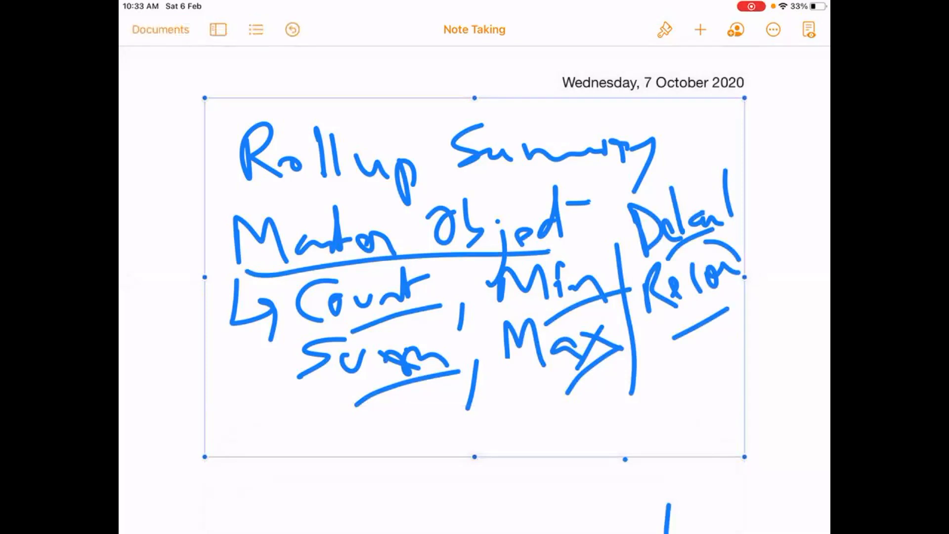
left_click(474, 277)
left_click(422, 76)
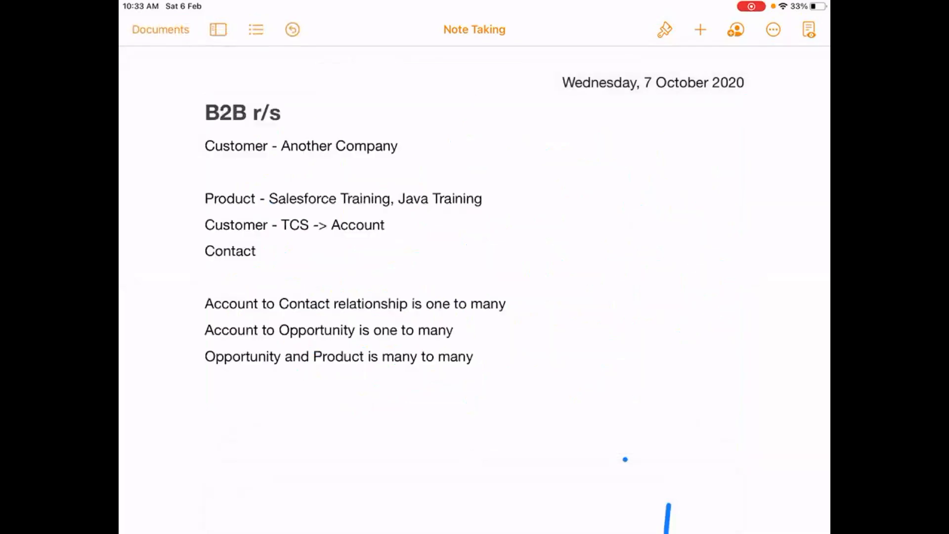
Delete the leftover drawing with the stray vertical stroke below the many to many line.
scroll(474, 297, "down", 5)
left_click(474, 313)
left_click(474, 313)
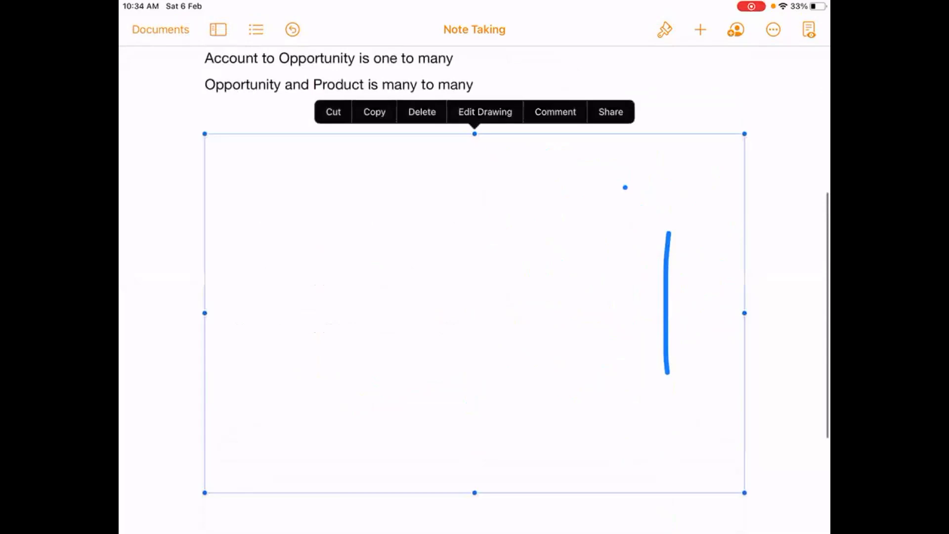
left_click(422, 112)
scroll(474, 297, "up", 6)
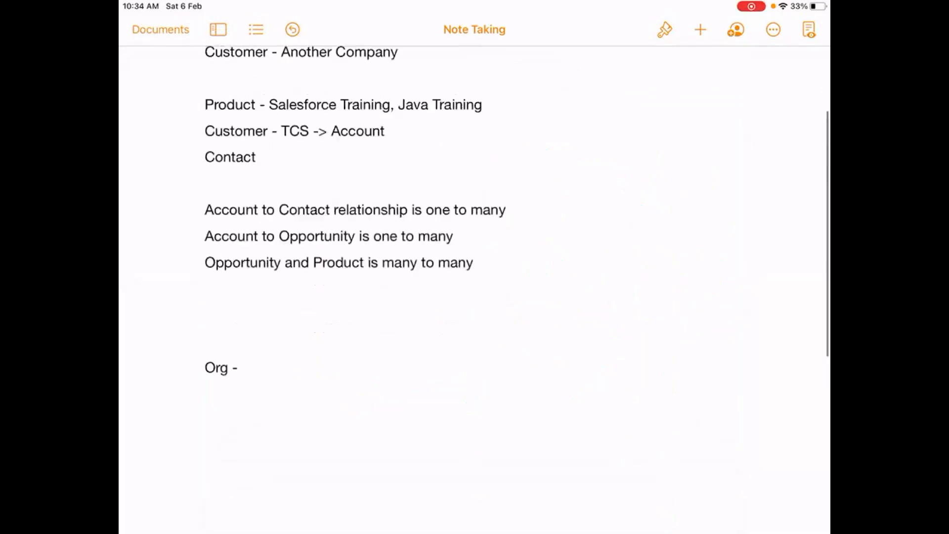
Insert a blank drawing above the B2B r/s heading and handwrite "Formula" in it.
left_click(700, 30)
left_click(636, 301)
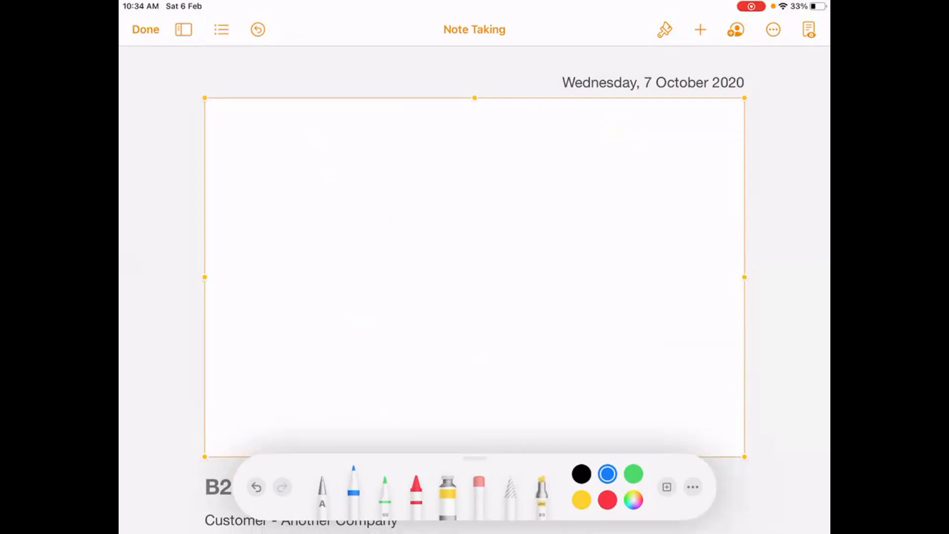
mouse_move(232, 130)
left_mouse_down()
mouse_move(231, 198)
mouse_move(266, 124)
left_mouse_up()
mouse_move(235, 168)
left_mouse_down()
mouse_move(269, 154)
mouse_move(272, 166)
left_mouse_up()
mouse_move(298, 178)
left_mouse_down()
mouse_move(326, 160)
mouse_move(369, 179)
left_mouse_up()
mouse_move(383, 173)
left_mouse_down()
mouse_move(396, 152)
mouse_move(424, 167)
left_mouse_up()
Handwrite "Fields" beside Formula and underline the whole heading.
left_click_drag(472, 134, 473, 168)
mouse_move(458, 144)
left_mouse_down()
mouse_move(501, 132)
mouse_move(504, 162)
left_mouse_up()
mouse_move(517, 150)
left_mouse_down()
mouse_move(533, 149)
mouse_move(556, 104)
left_mouse_up()
left_click_drag(554, 143, 588, 159)
left_click_drag(571, 110, 580, 164)
left_click_drag(615, 132, 591, 163)
left_click_drag(625, 148, 636, 147)
left_click_drag(240, 220, 674, 188)
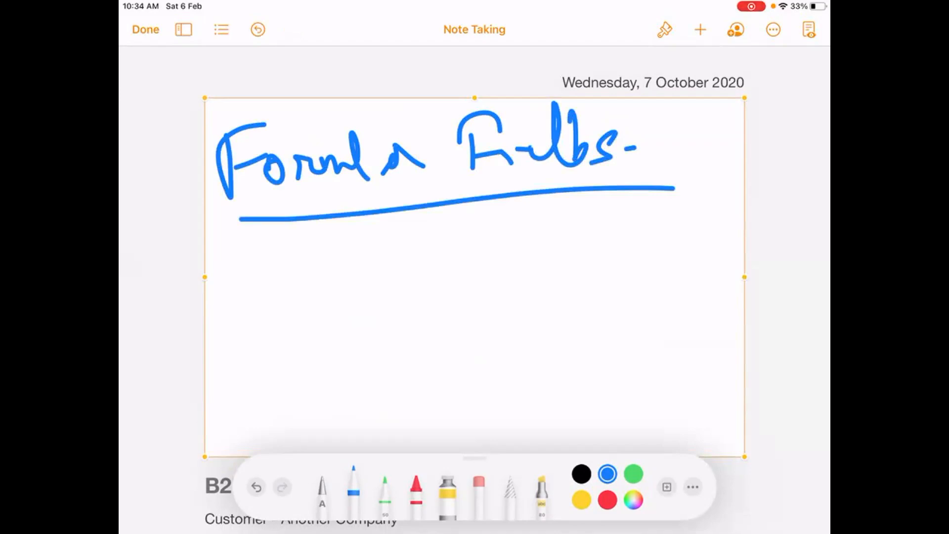
Below the heading, handwrite "Child" with an arrow to "Parent field", and underline Parent field.
mouse_move(289, 273)
left_mouse_down()
mouse_move(238, 288)
mouse_move(296, 288)
left_mouse_up()
mouse_move(294, 247)
left_mouse_down()
mouse_move(303, 300)
mouse_move(347, 294)
left_mouse_up()
left_click_drag(337, 248, 364, 299)
left_click_drag(388, 240, 401, 270)
mouse_move(352, 251)
left_mouse_down()
mouse_move(394, 267)
mouse_move(508, 267)
left_mouse_up()
left_click_drag(481, 250, 491, 299)
left_click_drag(536, 233, 547, 282)
mouse_move(537, 220)
left_mouse_down()
mouse_move(545, 247)
mouse_move(595, 270)
mouse_move(642, 247)
mouse_move(646, 218)
left_mouse_up()
mouse_move(678, 195)
left_mouse_down()
mouse_move(668, 298)
mouse_move(691, 258)
mouse_move(712, 262)
mouse_move(717, 247)
left_mouse_up()
left_click(694, 237)
left_click(728, 249)
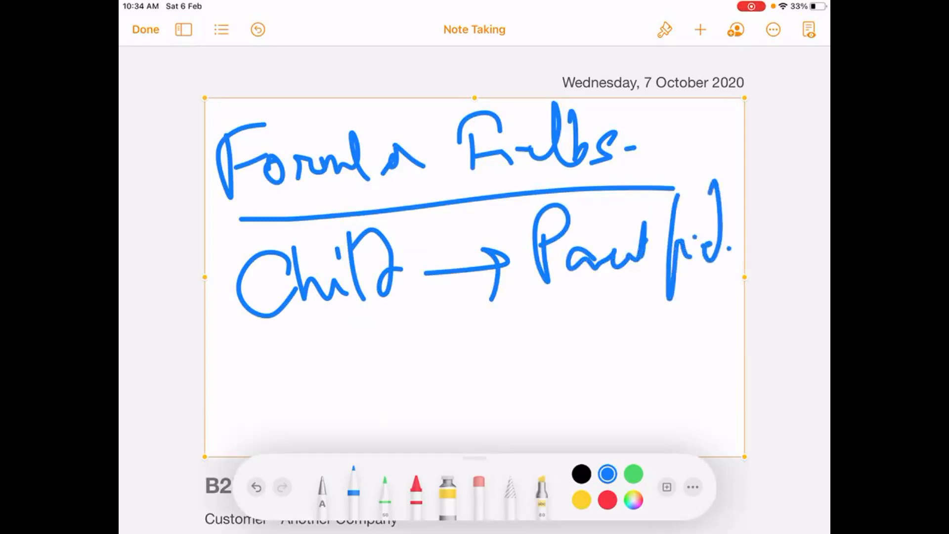
left_click_drag(533, 308, 720, 283)
Handwrite "Cross Object Formula" below the Child to Parent field line.
mouse_move(319, 363)
left_mouse_down()
mouse_move(307, 403)
mouse_move(357, 387)
mouse_move(351, 374)
left_mouse_up()
left_click_drag(385, 366, 377, 384)
mouse_move(374, 374)
left_mouse_down()
mouse_move(400, 380)
mouse_move(367, 408)
left_mouse_up()
mouse_move(459, 329)
left_mouse_down()
mouse_move(440, 348)
mouse_move(462, 401)
left_mouse_up()
left_click_drag(486, 342, 485, 363)
mouse_move(502, 366)
left_mouse_down()
mouse_move(531, 358)
mouse_move(538, 373)
left_mouse_up()
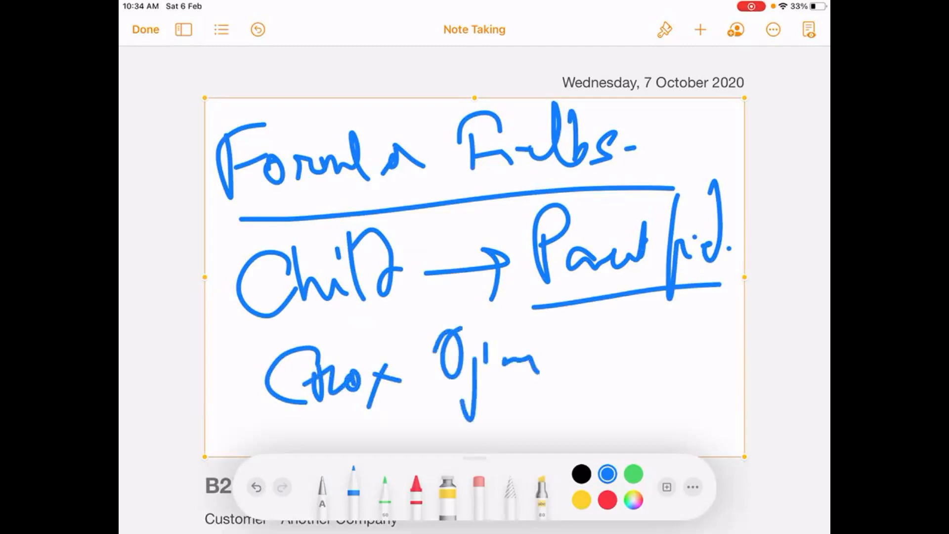
left_click_drag(576, 323, 580, 376)
left_click_drag(565, 316, 592, 322)
left_click_drag(571, 361, 599, 355)
mouse_move(606, 352)
left_mouse_down()
mouse_move(636, 362)
mouse_move(669, 352)
left_mouse_up()
left_click_drag(670, 309, 672, 363)
left_click_drag(672, 356, 707, 355)
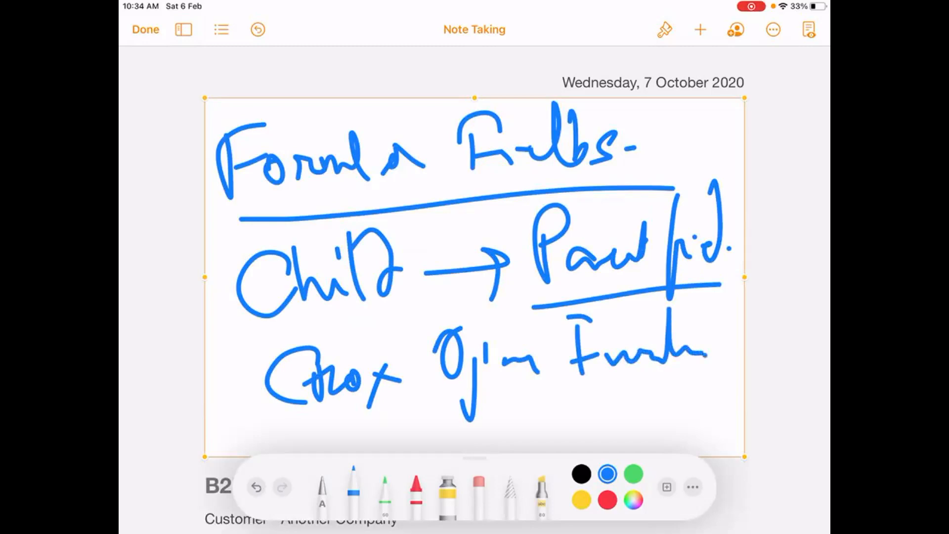
Emphasize Formula Fields, Child, Parent field and Cross Object Formula with additional underlines.
left_click_drag(240, 206, 703, 173)
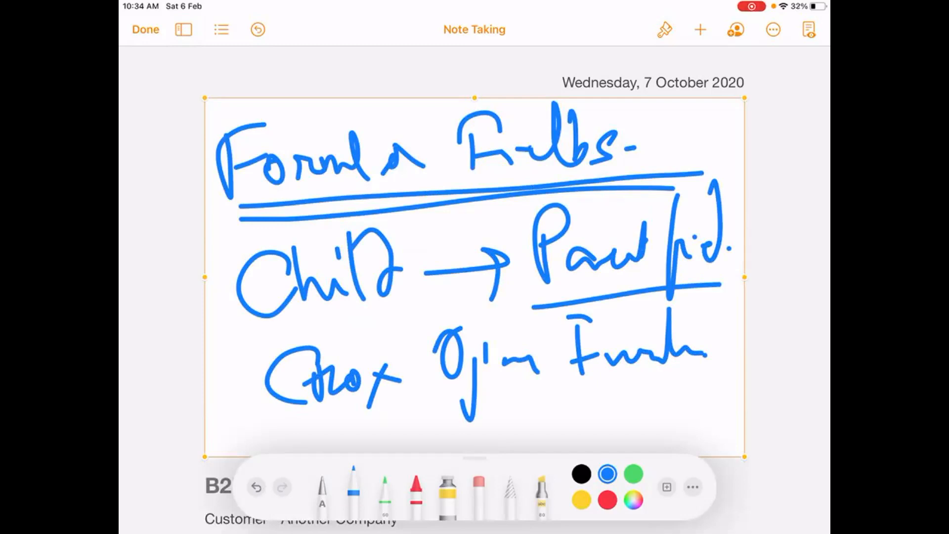
left_click_drag(278, 224, 657, 191)
left_click_drag(231, 331, 426, 294)
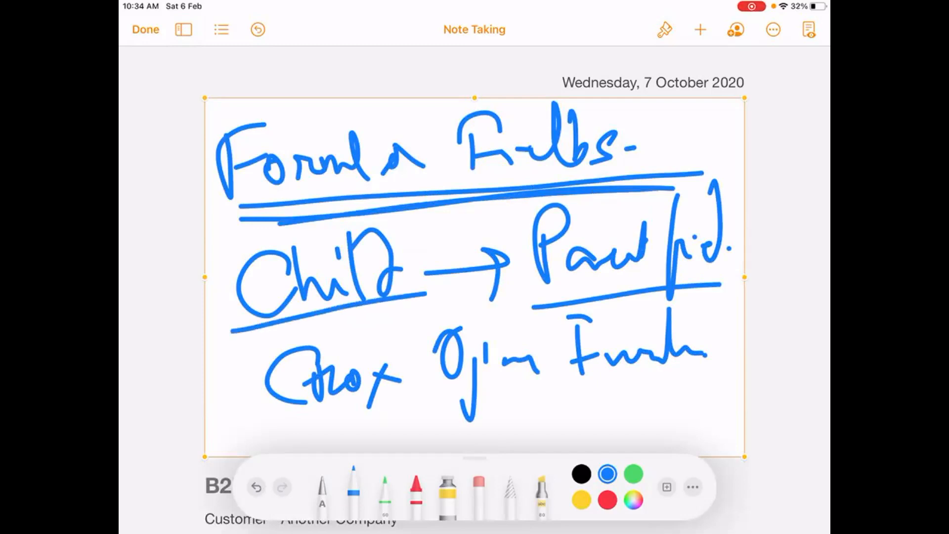
left_click_drag(506, 313, 739, 281)
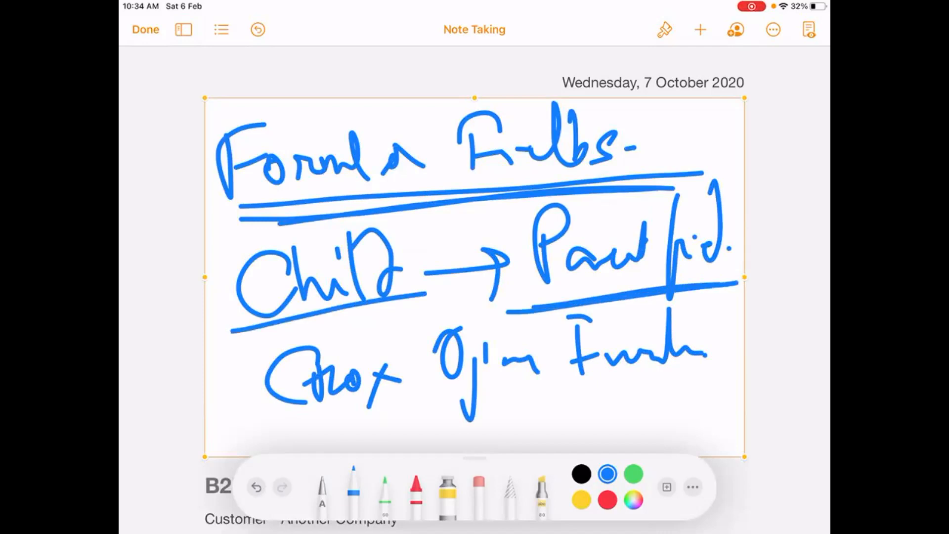
left_click_drag(576, 300, 740, 275)
left_click_drag(500, 319, 739, 280)
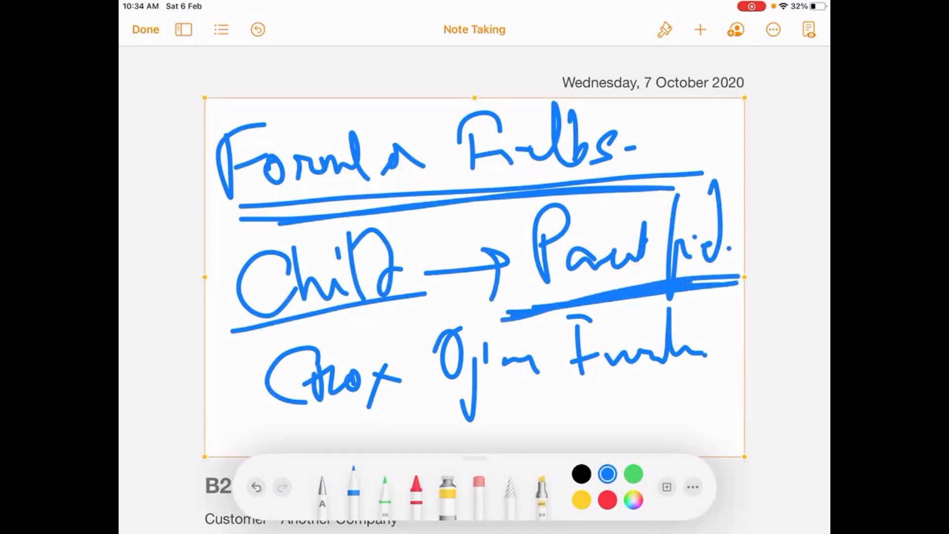
left_click_drag(271, 433, 730, 378)
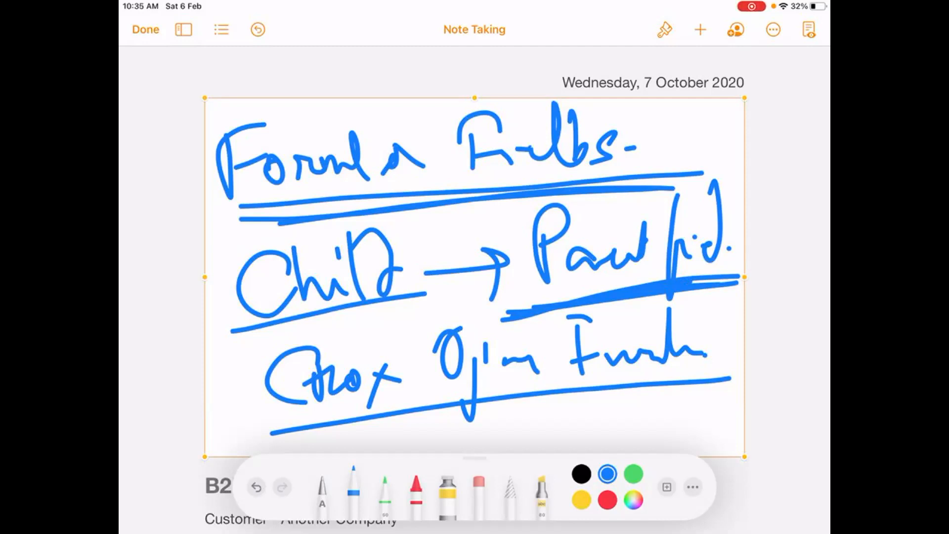
Finish editing the Formula Fields drawing and delete it from the document.
left_click(516, 104)
left_click(146, 30)
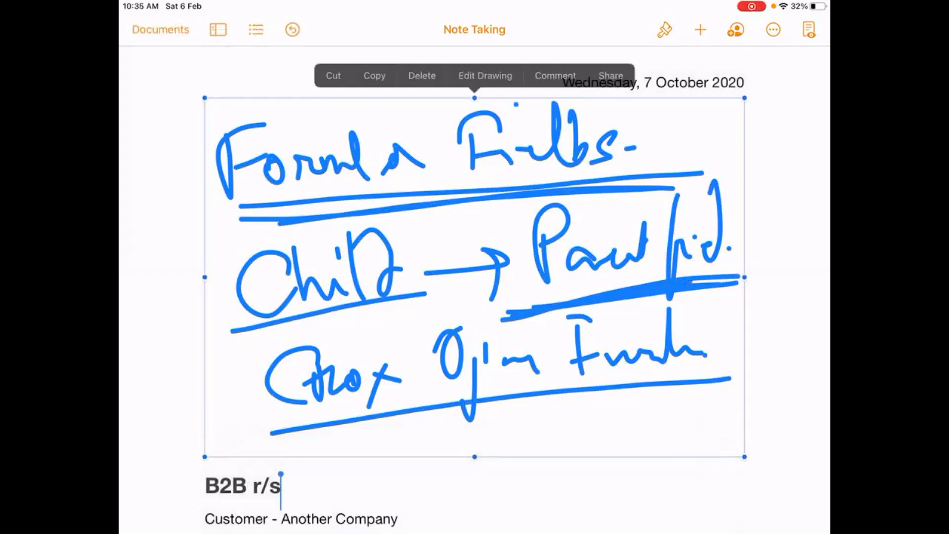
left_click(421, 75)
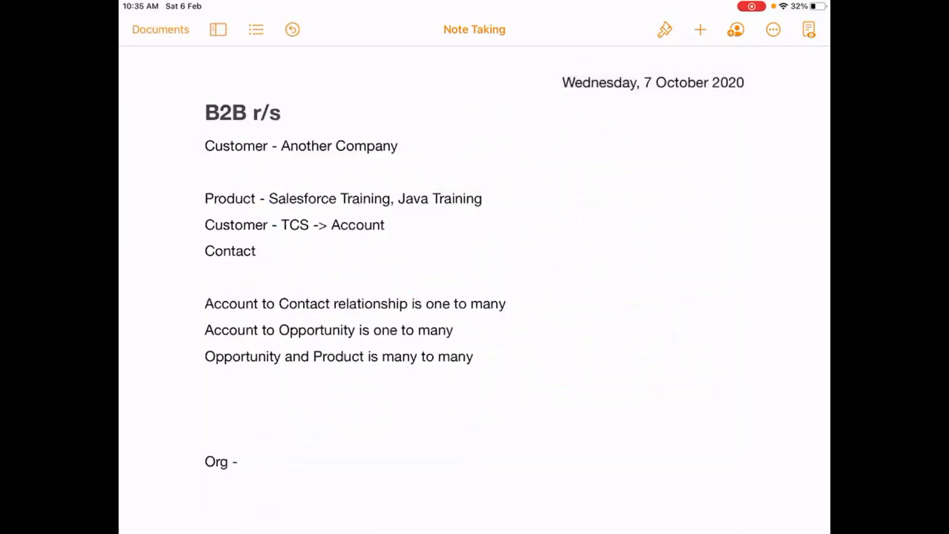
Insert a new drawing above the B2B r/s heading, then handwrite and underline "Process Builder" in it.
left_click(700, 29)
left_click(642, 300)
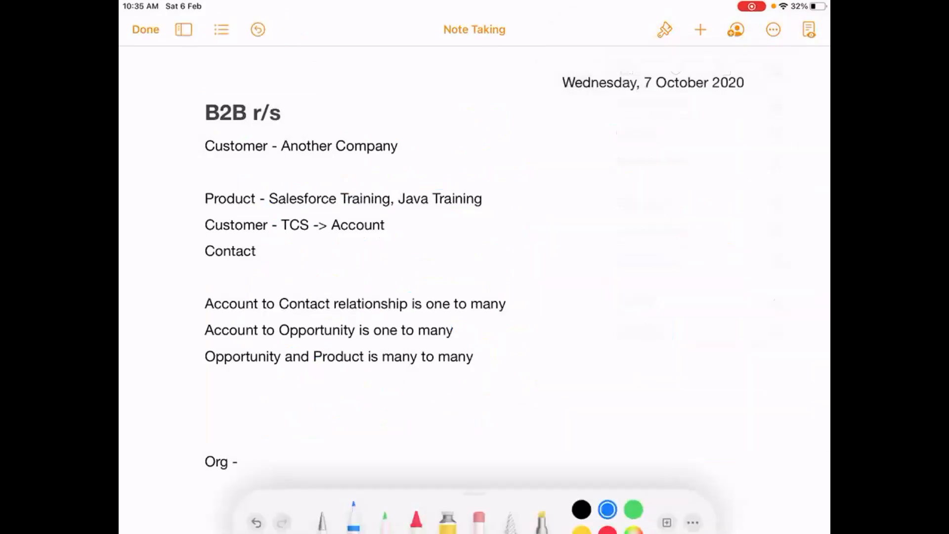
mouse_move(258, 119)
left_mouse_down()
mouse_move(249, 177)
mouse_move(254, 143)
left_mouse_up()
mouse_move(271, 149)
left_mouse_down()
mouse_move(271, 173)
mouse_move(291, 173)
left_mouse_up()
mouse_move(298, 151)
left_mouse_down()
mouse_move(305, 168)
mouse_move(315, 147)
left_mouse_up()
mouse_move(347, 138)
left_mouse_down()
mouse_move(336, 167)
mouse_move(407, 166)
left_mouse_up()
left_click_drag(452, 122, 460, 161)
left_click_drag(450, 123, 470, 173)
left_click_drag(499, 144, 541, 148)
mouse_move(543, 118)
left_mouse_down()
mouse_move(541, 144)
mouse_move(563, 154)
left_mouse_up()
mouse_move(569, 112)
left_mouse_down()
mouse_move(576, 154)
mouse_move(672, 139)
left_mouse_up()
mouse_move(229, 200)
left_mouse_down()
mouse_move(361, 200)
mouse_move(732, 167)
left_mouse_up()
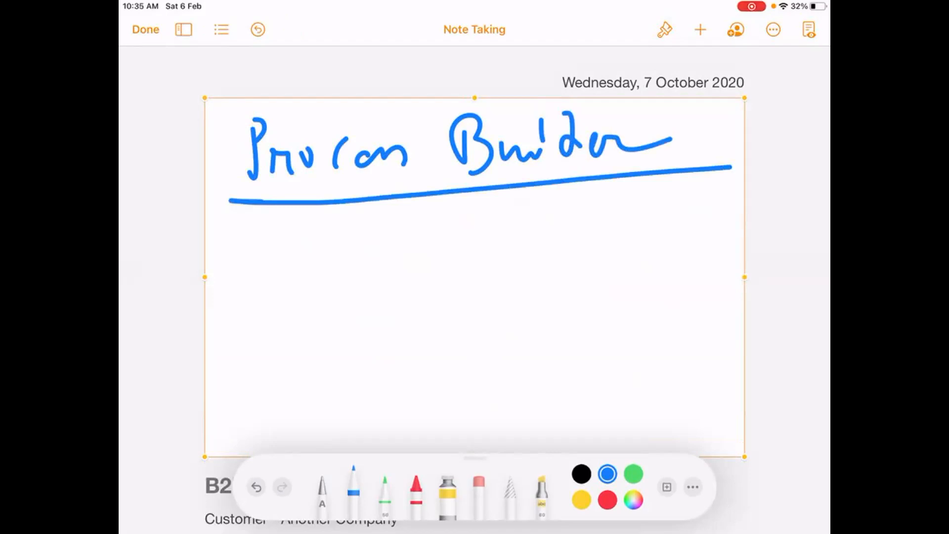
Draw a two-column comparison table below Process Builder, headed "WF/FU" and "PB".
left_click_drag(454, 221, 463, 439)
left_click_drag(246, 263, 713, 255)
mouse_move(295, 221)
left_mouse_down()
mouse_move(338, 216)
mouse_move(352, 251)
mouse_move(373, 217)
left_mouse_up()
left_click_drag(353, 235, 371, 234)
left_click_drag(389, 199, 379, 277)
left_click_drag(396, 223, 395, 255)
mouse_move(395, 224)
left_mouse_down()
mouse_move(420, 218)
mouse_move(411, 234)
left_mouse_up()
mouse_move(419, 214)
left_mouse_down()
mouse_move(440, 220)
mouse_move(438, 210)
left_mouse_up()
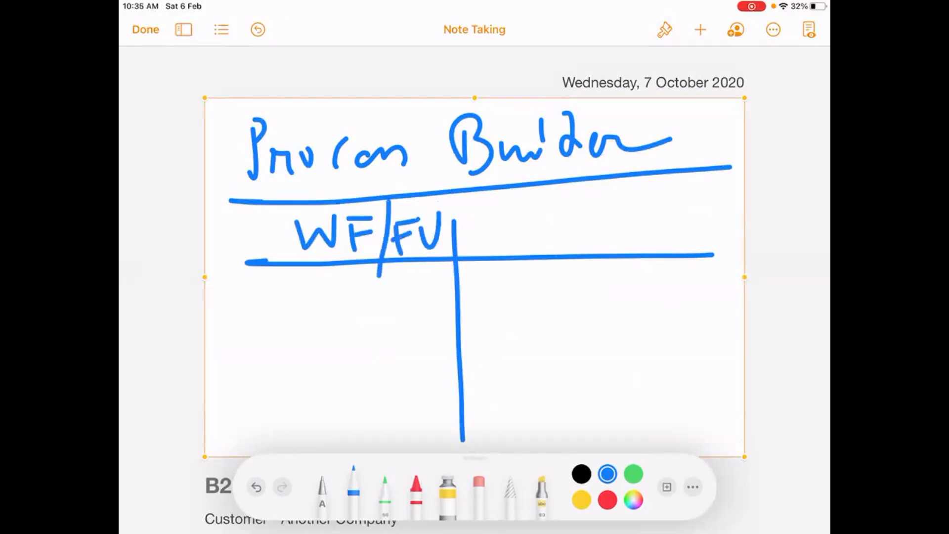
mouse_move(568, 213)
left_mouse_down()
mouse_move(569, 252)
mouse_move(565, 226)
left_mouse_up()
mouse_move(611, 215)
left_mouse_down()
mouse_move(612, 239)
mouse_move(611, 225)
left_mouse_up()
left_click_drag(613, 225, 628, 253)
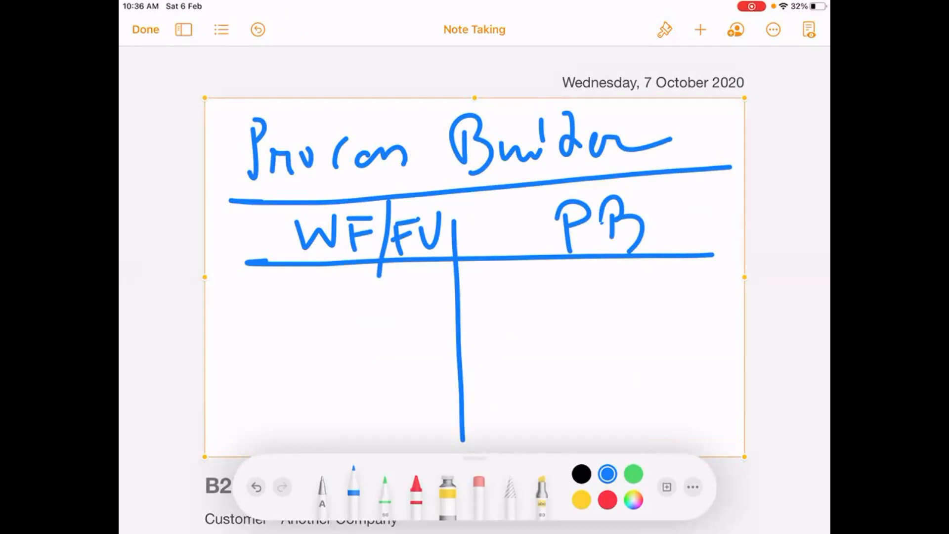
Handwrite "Child Rec" in the WF/FU column and cross it out.
mouse_move(258, 286)
left_mouse_down()
mouse_move(258, 323)
mouse_move(307, 315)
left_mouse_up()
left_click_drag(300, 277, 299, 296)
mouse_move(311, 277)
left_mouse_down()
mouse_move(319, 314)
mouse_move(345, 314)
left_mouse_up()
left_click_drag(336, 276, 341, 317)
left_click_drag(372, 277, 371, 322)
mouse_move(374, 282)
left_mouse_down()
mouse_move(392, 310)
mouse_move(436, 306)
left_mouse_up()
left_click_drag(205, 277, 222, 277)
left_click(246, 277)
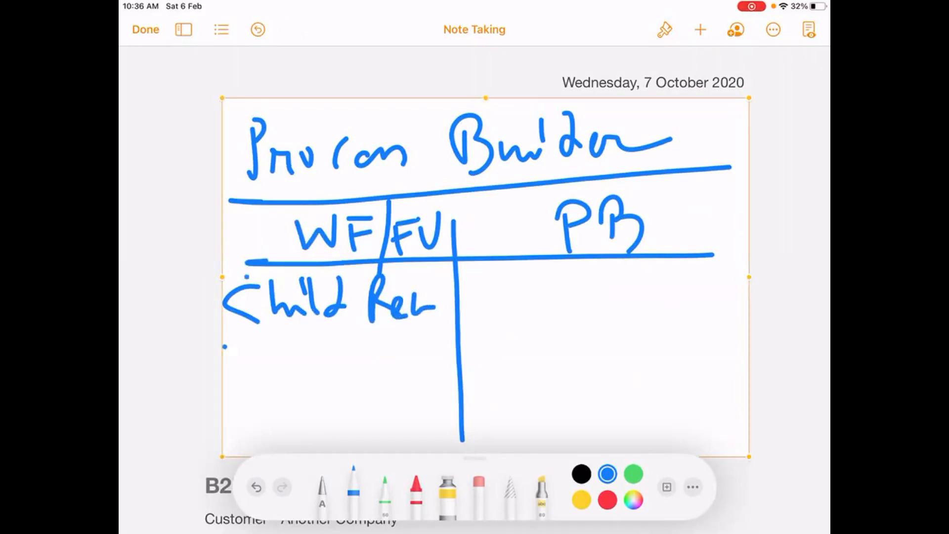
left_click_drag(298, 276, 393, 348)
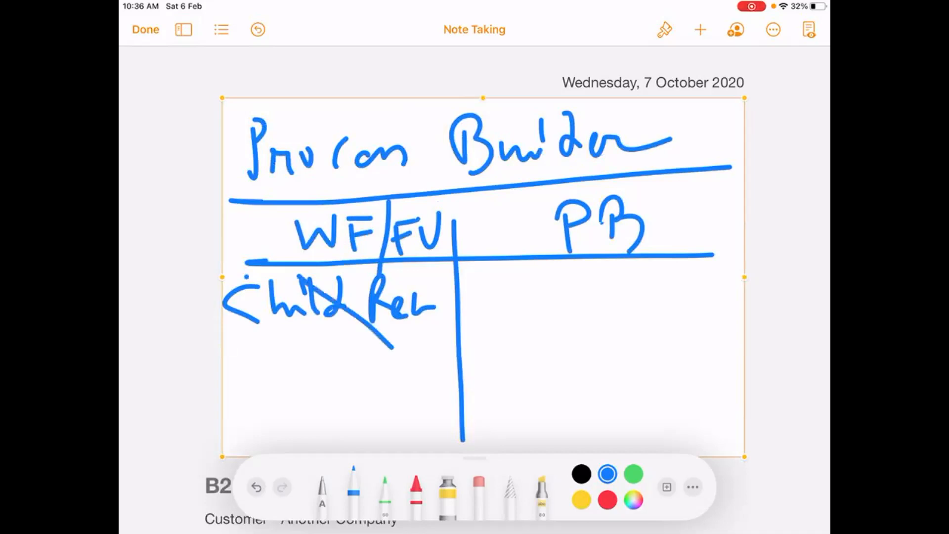
left_click_drag(357, 271, 248, 340)
Handwrite "Insert + Update Child Records" in the PB column.
left_click_drag(492, 281, 496, 319)
left_click_drag(478, 284, 504, 279)
left_click_drag(508, 315, 522, 314)
mouse_move(542, 297)
left_mouse_down()
mouse_move(524, 312)
mouse_move(621, 281)
mouse_move(598, 307)
left_mouse_up()
mouse_move(626, 278)
left_mouse_down()
mouse_move(626, 299)
mouse_move(638, 269)
mouse_move(673, 290)
mouse_move(689, 282)
left_mouse_up()
mouse_move(525, 340)
left_mouse_down()
mouse_move(501, 366)
mouse_move(538, 361)
left_mouse_up()
mouse_move(551, 321)
left_mouse_down()
mouse_move(562, 364)
mouse_move(579, 366)
left_mouse_up()
left_click_drag(589, 314, 591, 366)
mouse_move(608, 331)
left_mouse_down()
mouse_move(601, 363)
mouse_move(660, 364)
left_mouse_up()
mouse_move(678, 346)
left_mouse_down()
mouse_move(677, 365)
mouse_move(687, 348)
mouse_move(722, 349)
mouse_move(719, 366)
left_mouse_up()
mouse_move(730, 351)
left_mouse_down()
mouse_move(734, 378)
mouse_move(720, 383)
left_mouse_up()
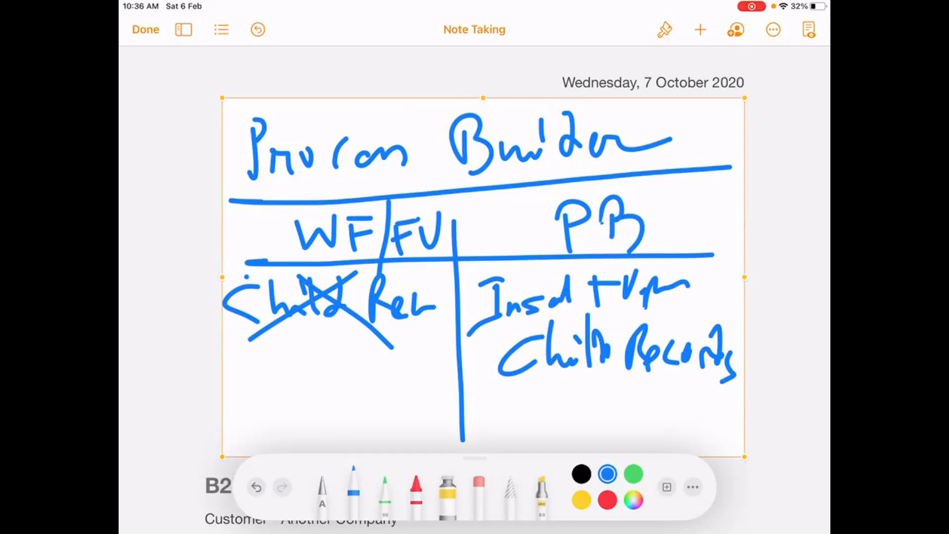
Finish editing the Process Builder drawing and delete it from the document.
left_click(146, 29)
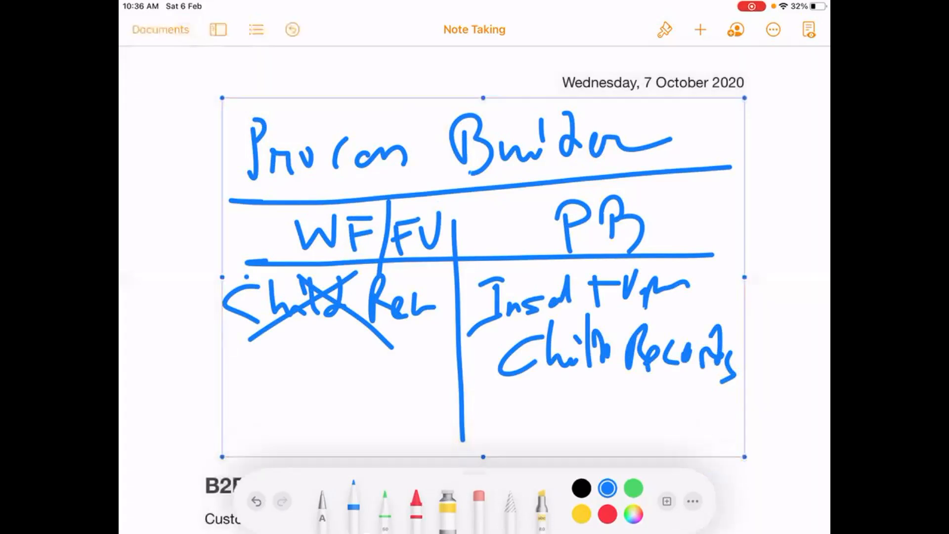
left_click(482, 277)
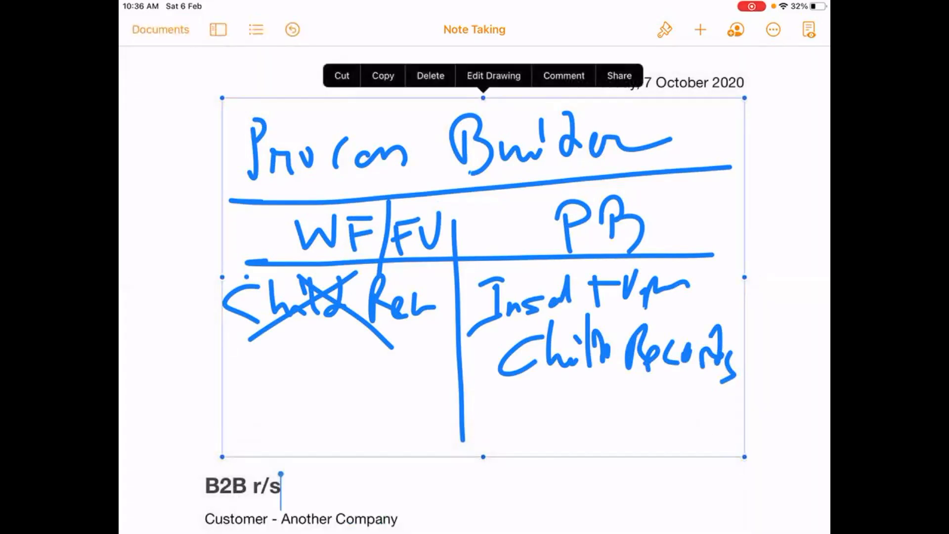
left_click(431, 76)
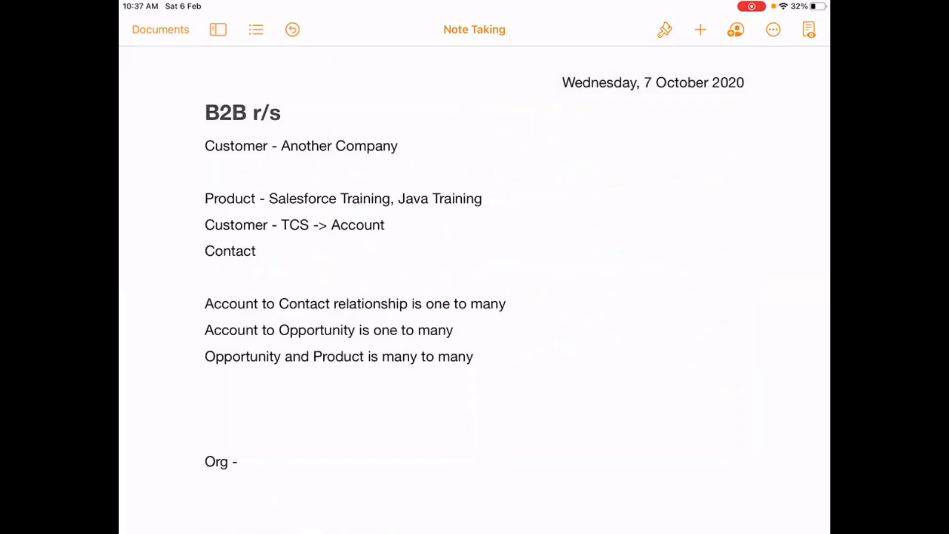
left_click(359, 331)
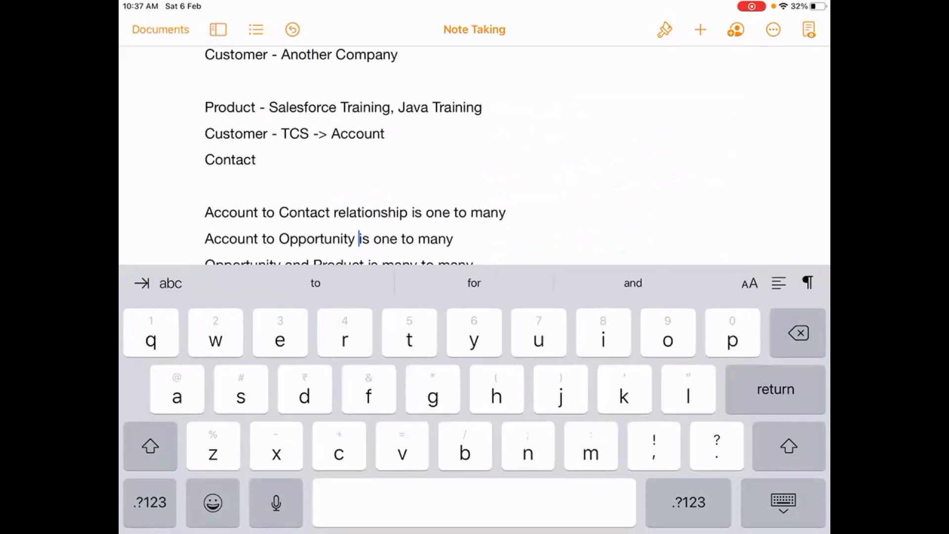
left_click(260, 160)
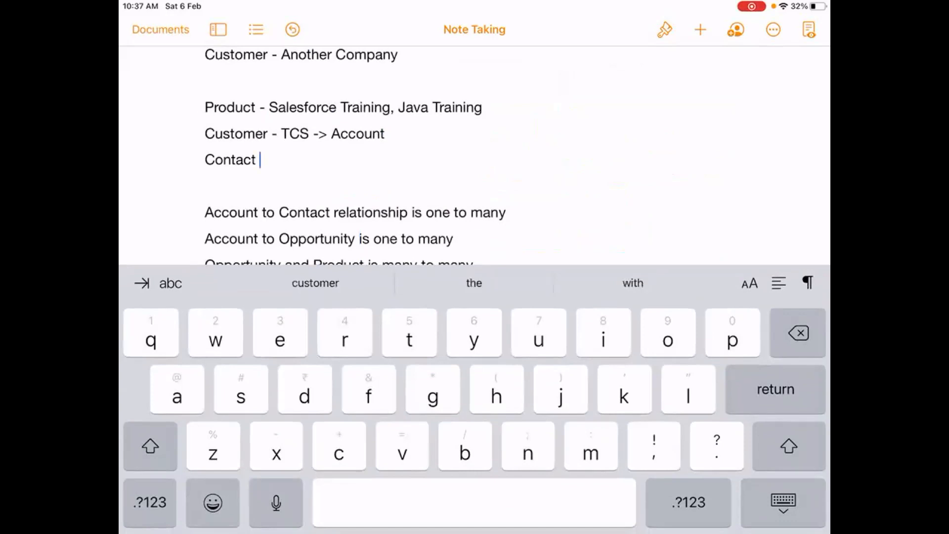
Leave the notes document and minimize the Zoom Cloud Meetings window to reach the Salesforce Setup home page.
key("Home")
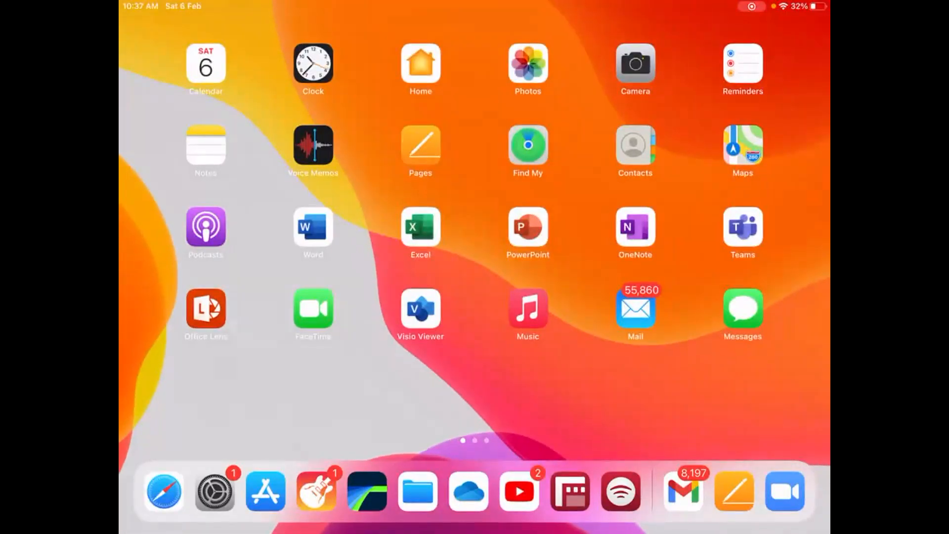
scroll(474, 232, "right", 3)
left_click(313, 227)
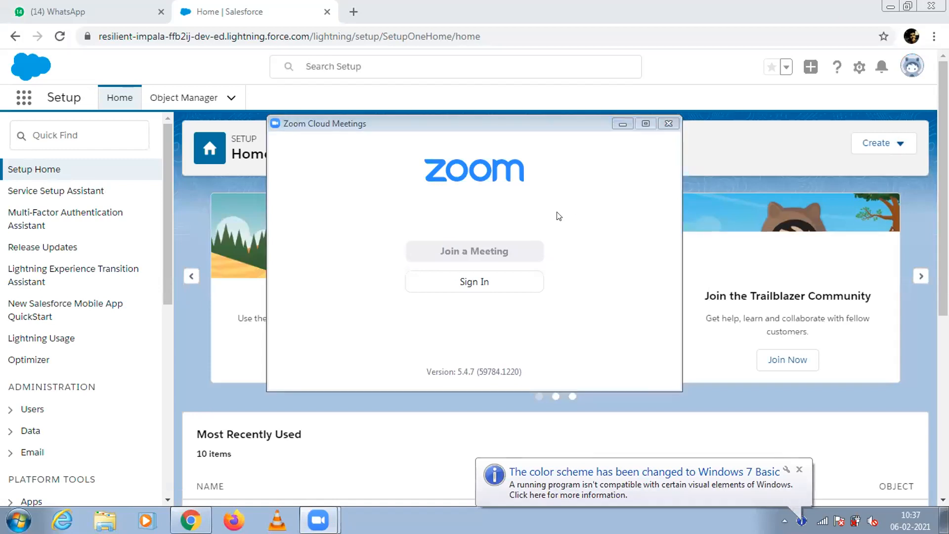
left_click(623, 124)
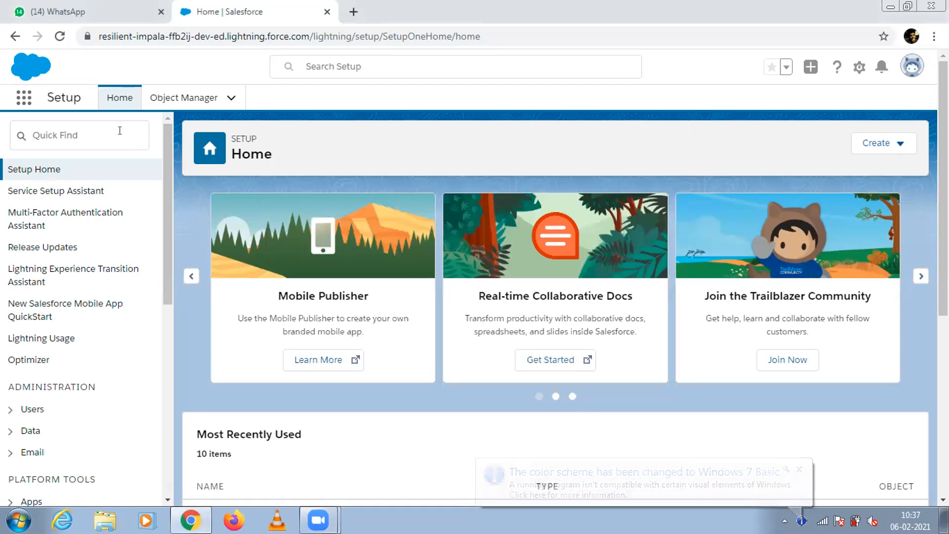
Search Setup for "process" and open Process Builder.
left_click(119, 131)
type("pro")
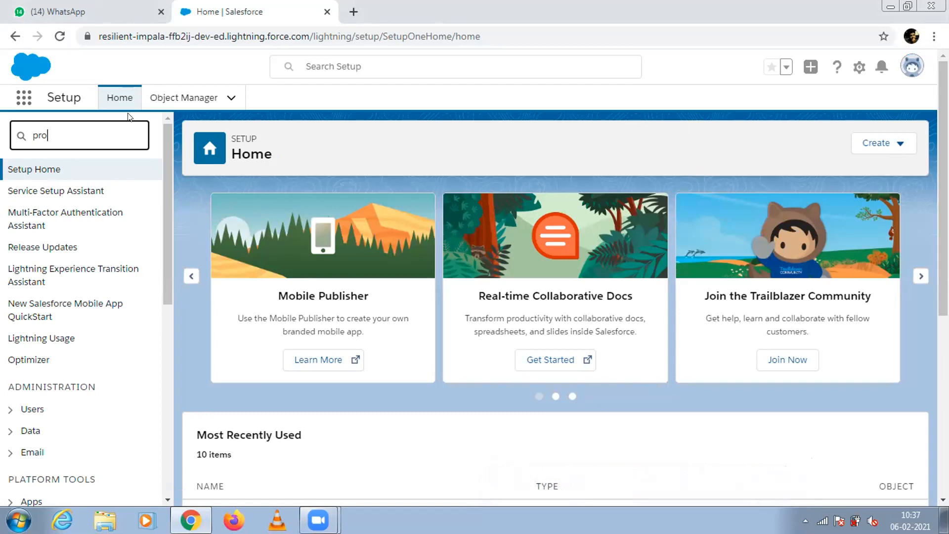
type("cess")
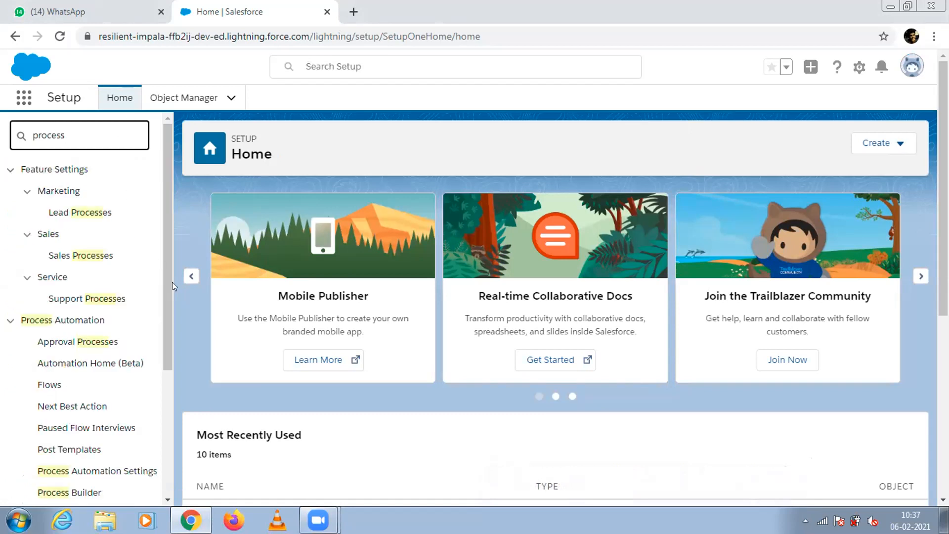
scroll(172, 282, "down", 2)
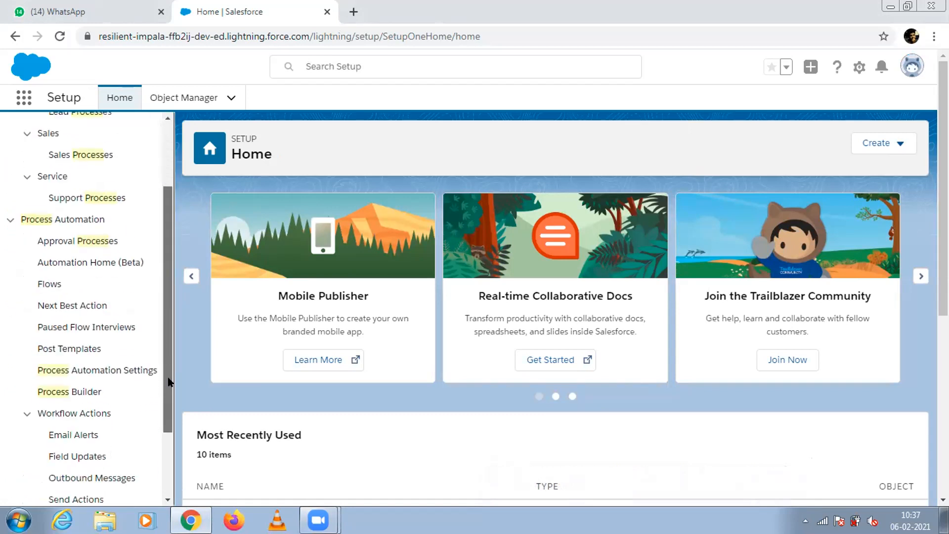
left_click(85, 387)
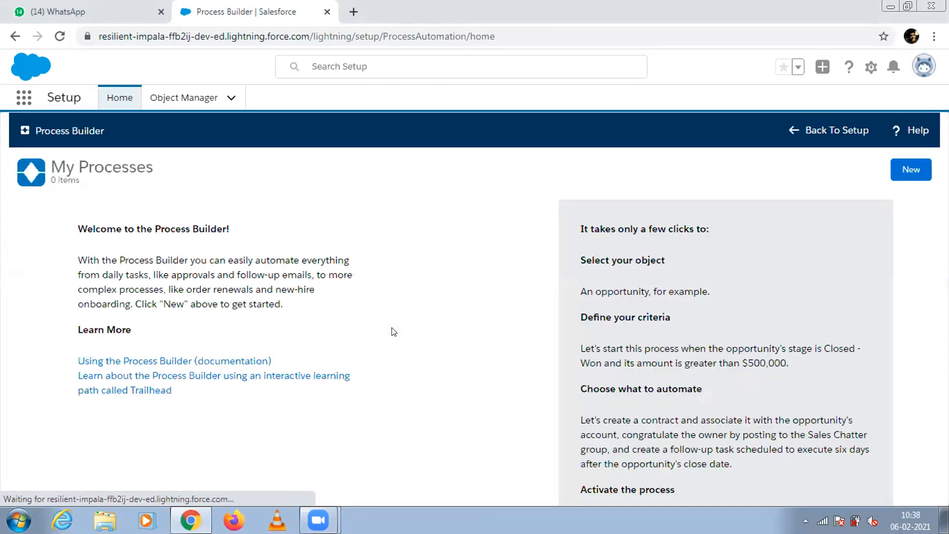
Start a new process named "Auto-create Contacts" and try to save it.
left_click(924, 173)
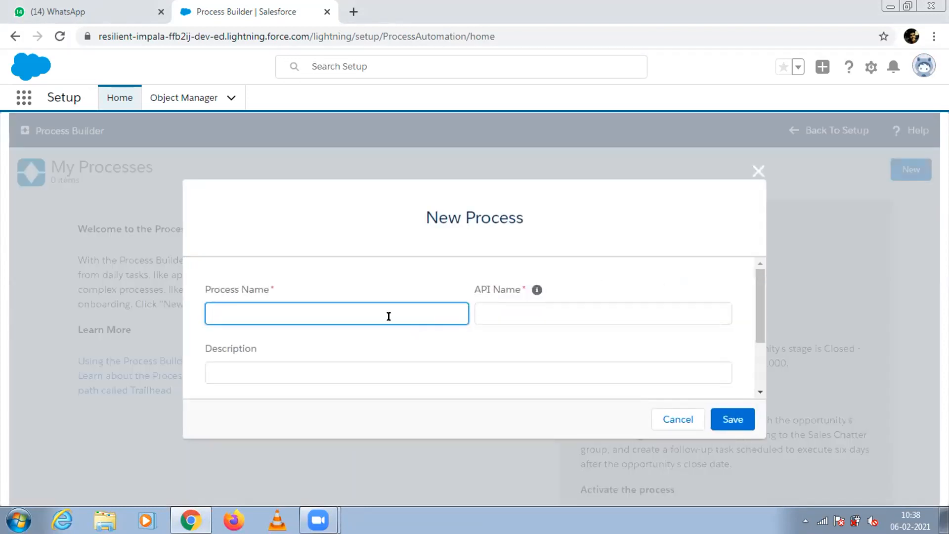
type("Auto -")
key("BackSpace")
type("create Contacts")
left_click(484, 321)
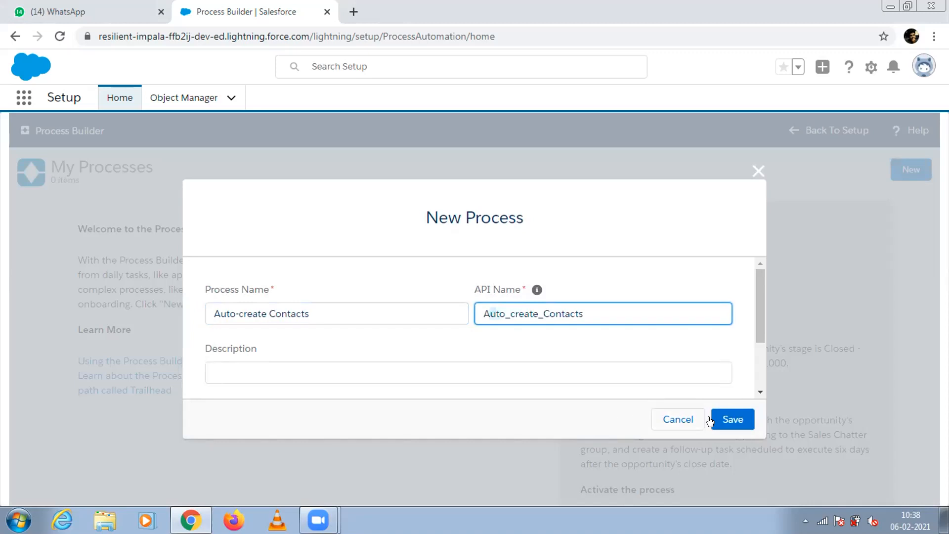
left_click(725, 425)
left_click(725, 425)
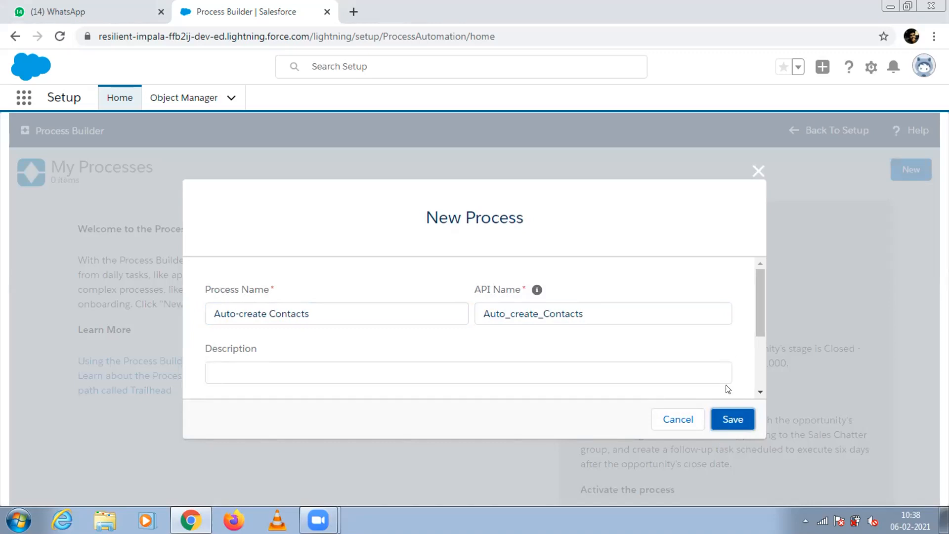
Set the process to start when a record changes and save the new process.
left_click_drag(757, 322, 755, 384)
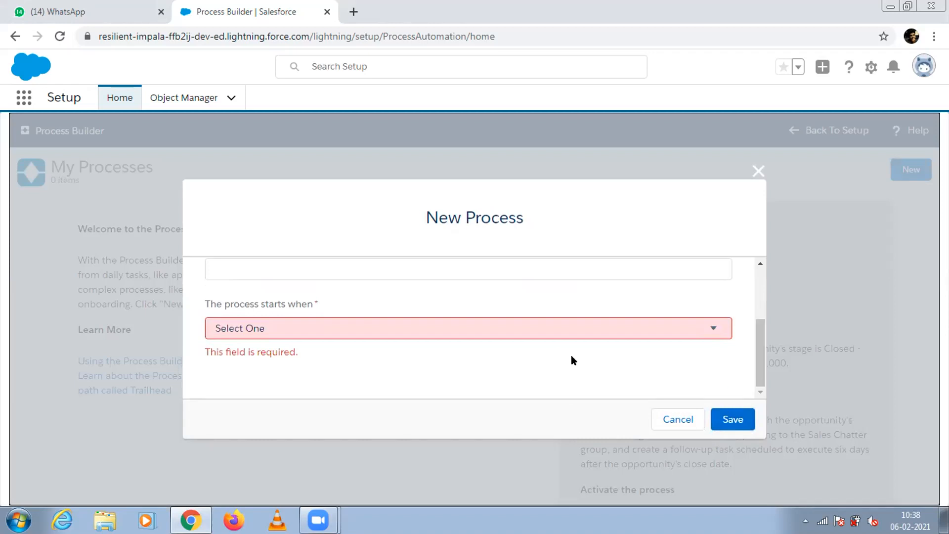
left_click(560, 334)
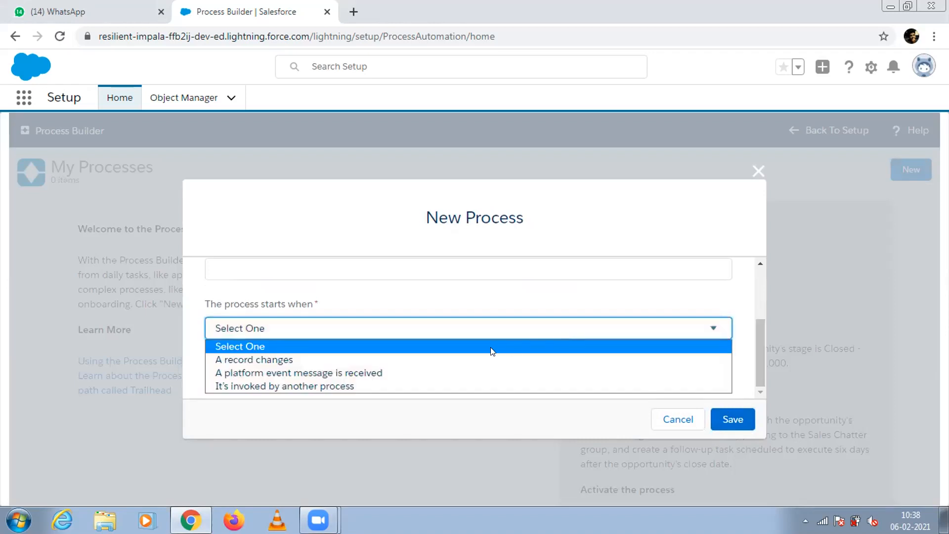
left_click(458, 357)
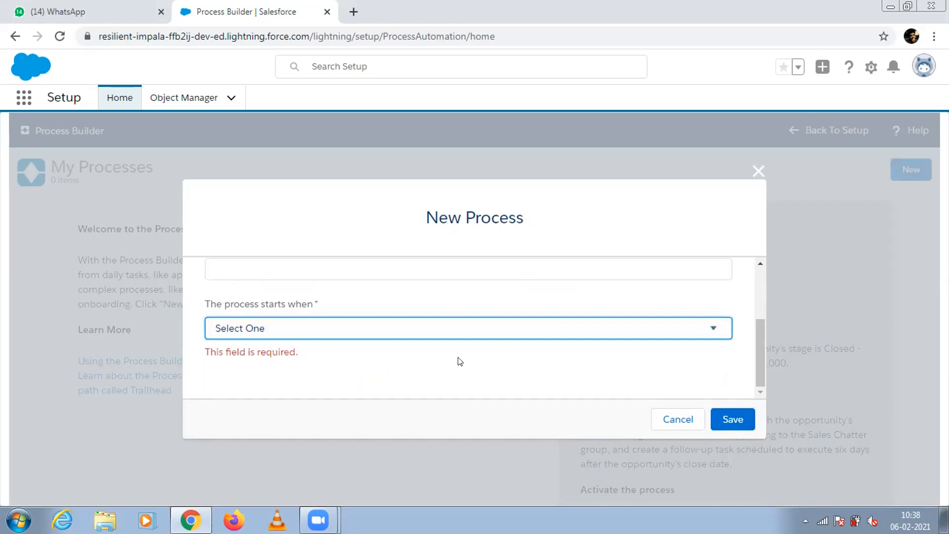
left_click_drag(754, 345, 757, 370)
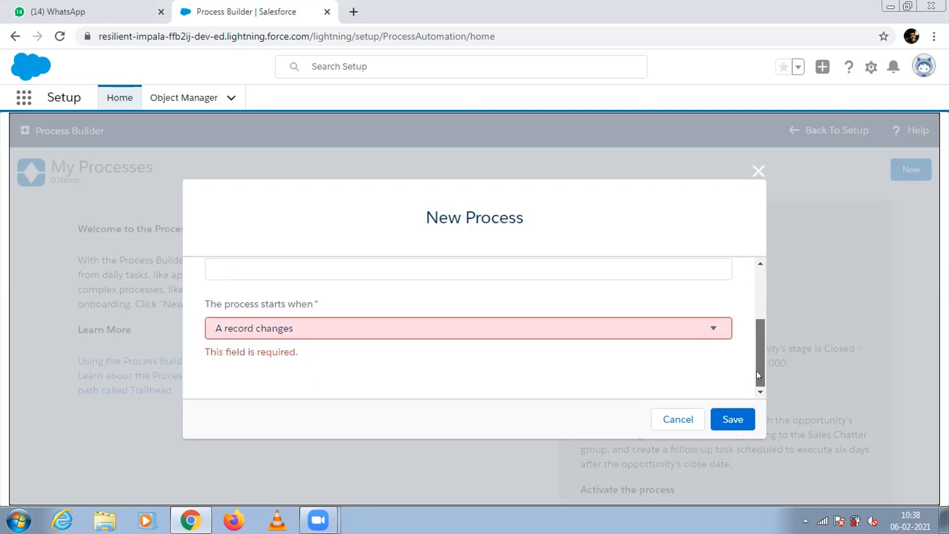
left_click(670, 329)
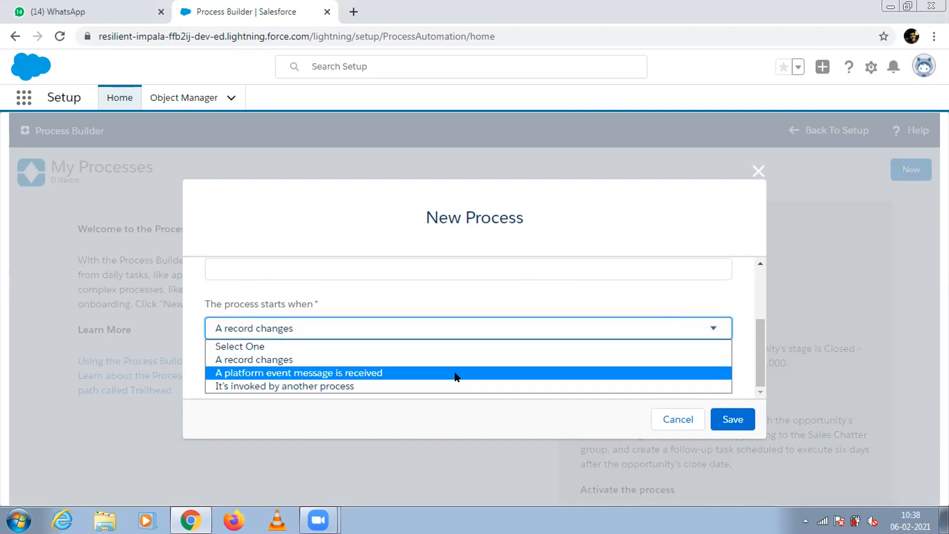
left_click(413, 359)
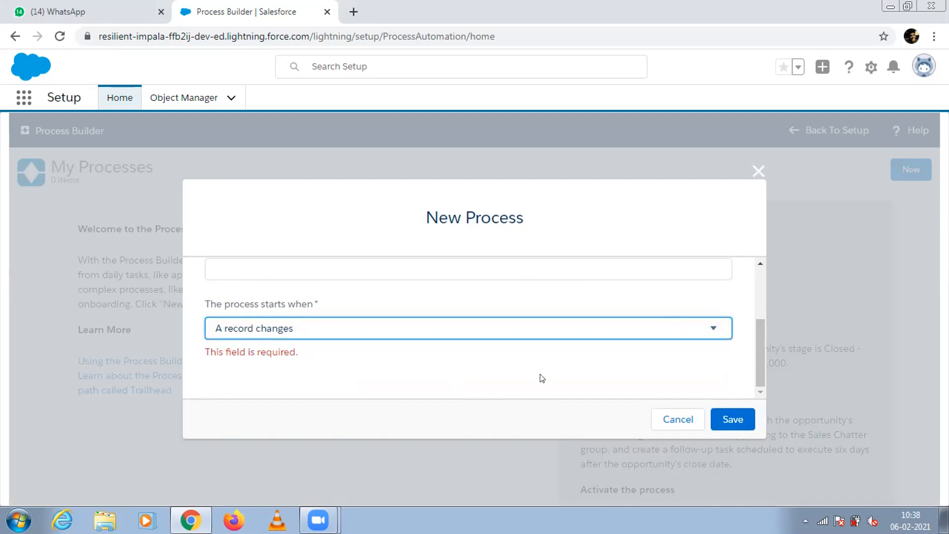
left_click(715, 418)
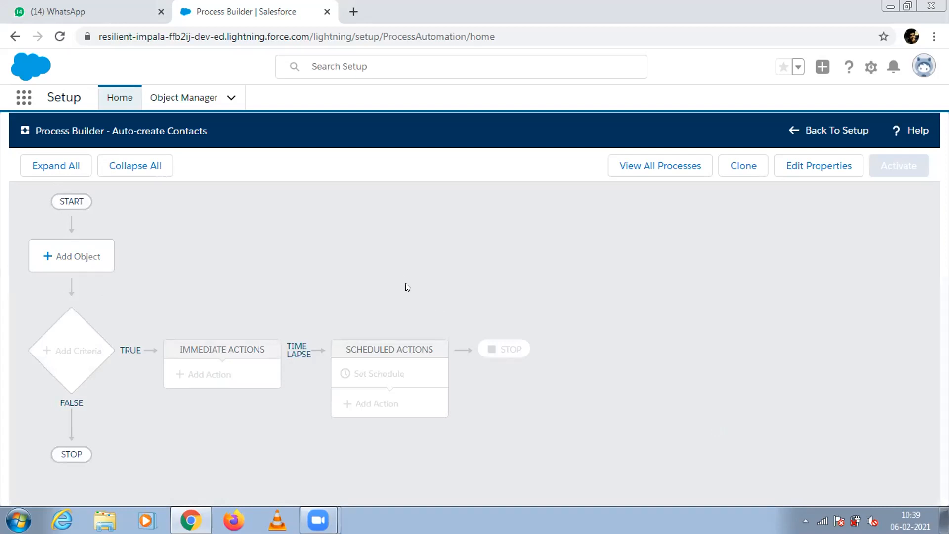
Add Account as the process's object, keeping the start only when a record is created, and save.
left_click(97, 254)
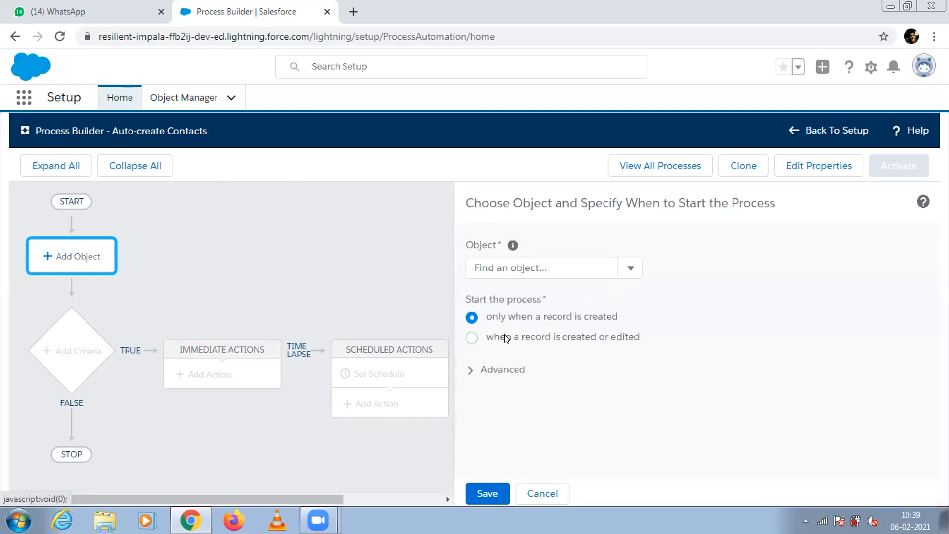
left_click(628, 273)
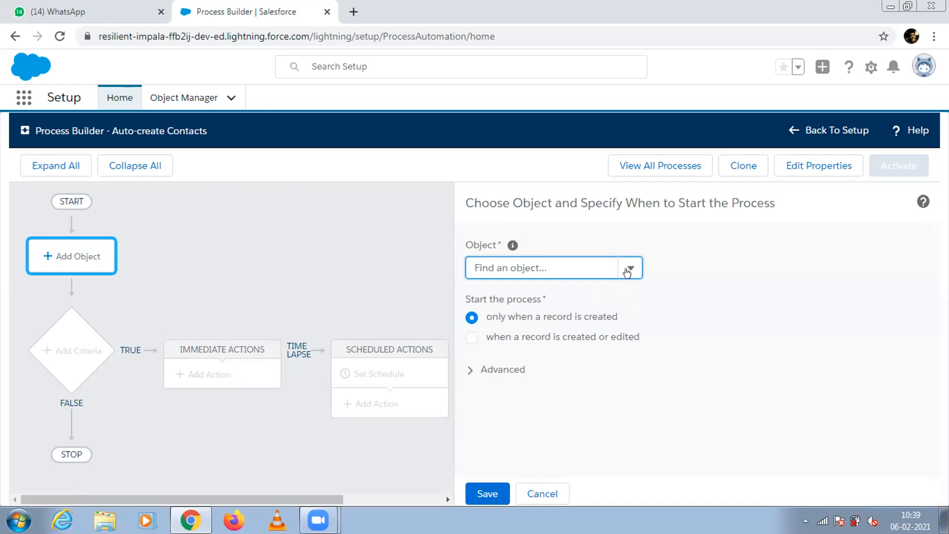
left_click(627, 272)
left_click(563, 291)
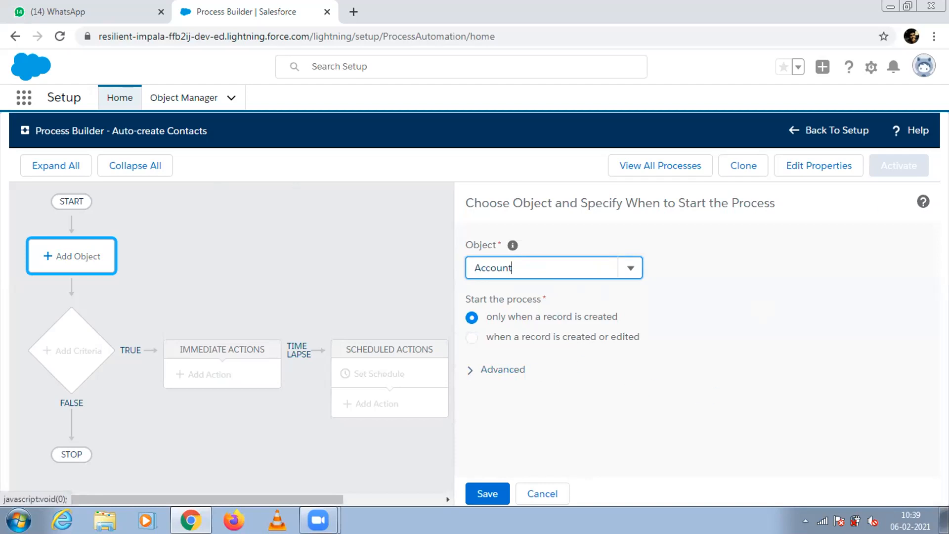
left_click(503, 369)
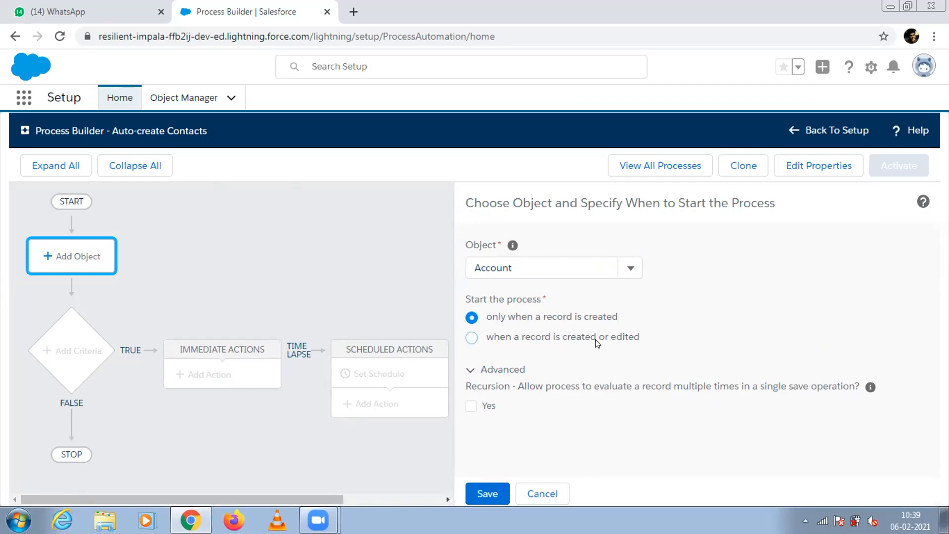
left_click(493, 495)
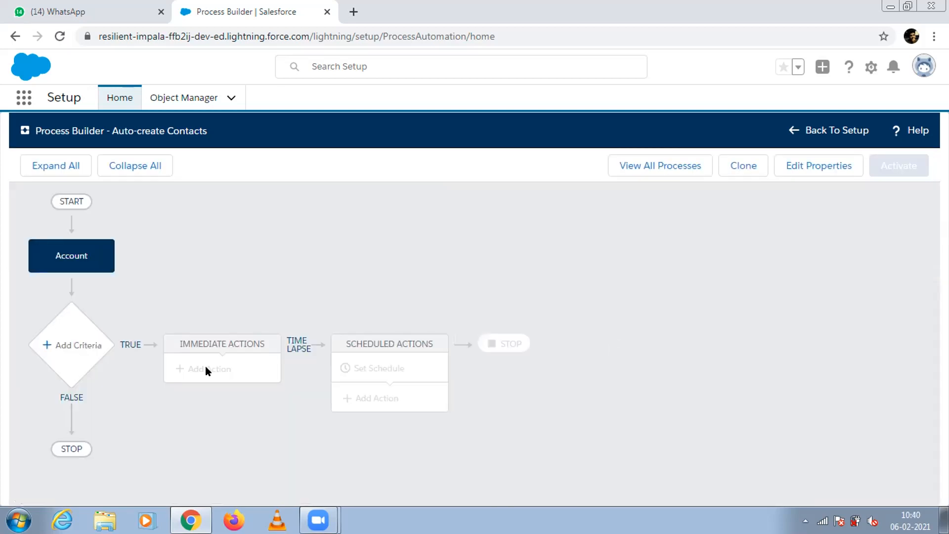
Add a criteria node to the process and name it "Create Contact".
left_click(77, 344)
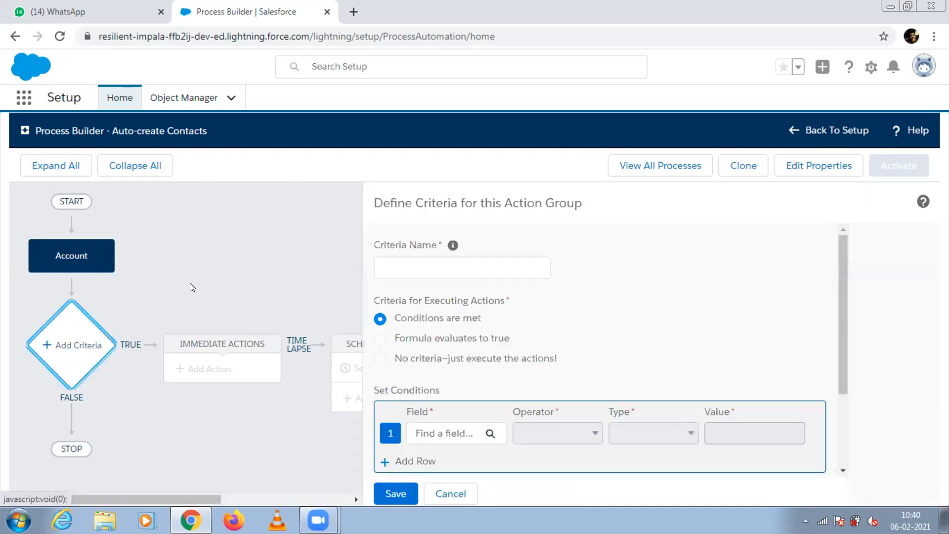
mouse_move(839, 349)
left_mouse_down()
mouse_move(845, 440)
mouse_move(839, 346)
left_mouse_up()
left_click(487, 256)
type("Cret")
key("BackSpace")
type("ar")
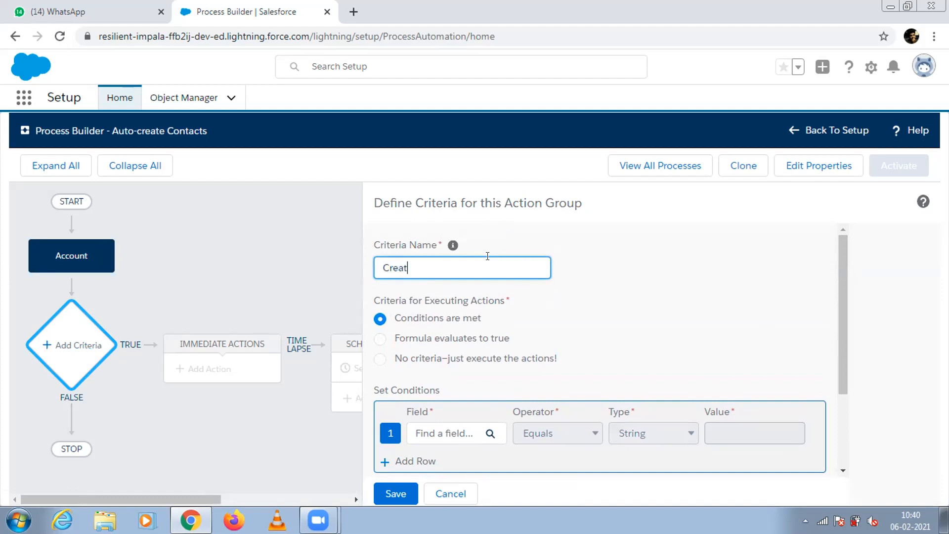
type("e Conat")
key("BackSpace")
key("BackSpace")
type("tact")
left_click_drag(837, 326, 840, 376)
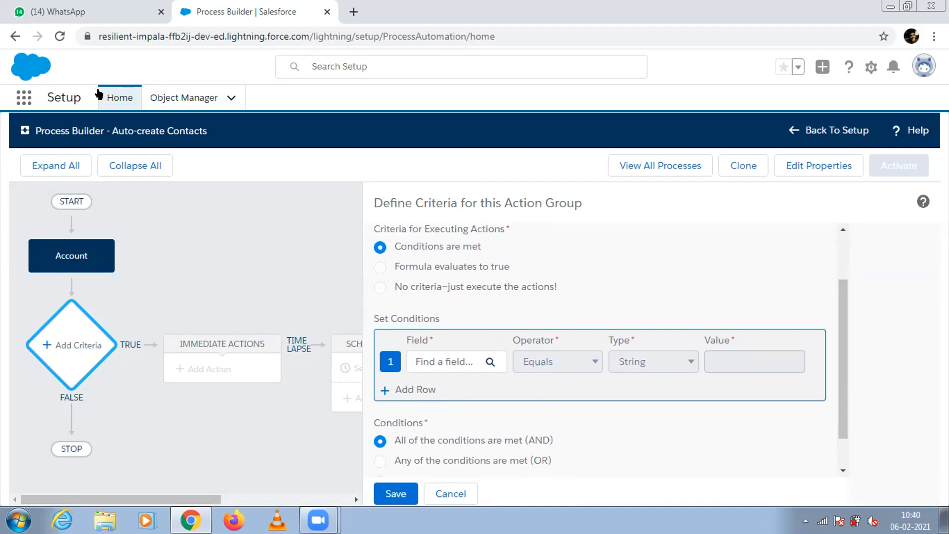
Open Object Manager in a new browser tab and go to the Account object's Fields & Relationships.
right_click(200, 99)
left_click(232, 110)
left_click(359, 6)
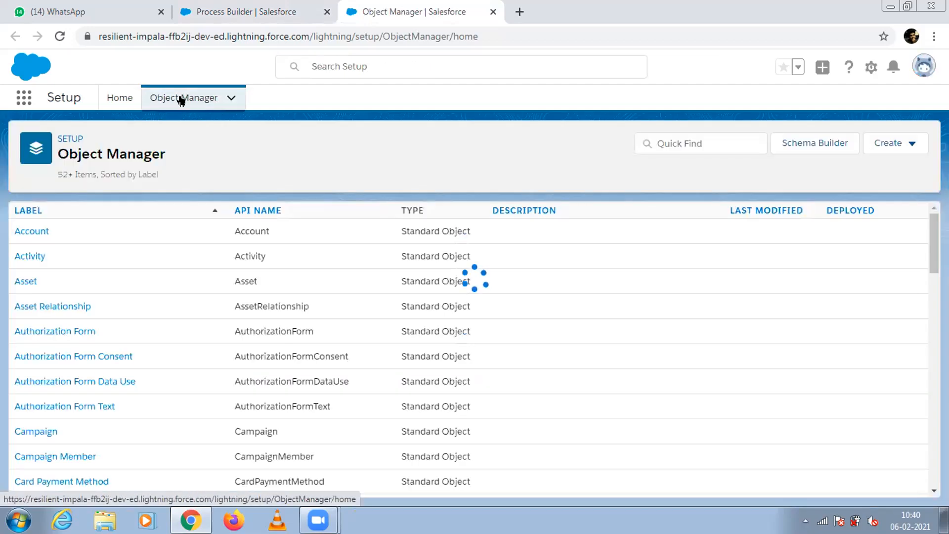
left_click(34, 232)
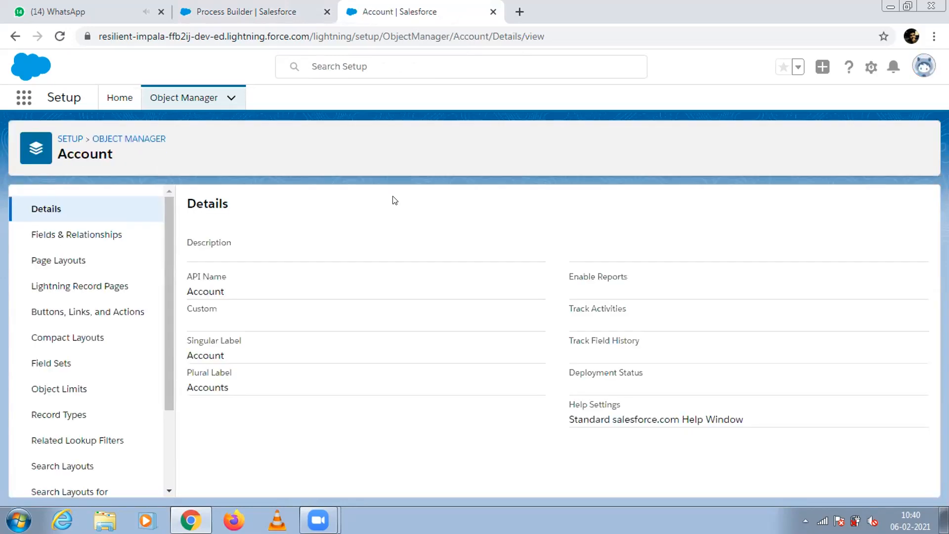
left_click(106, 240)
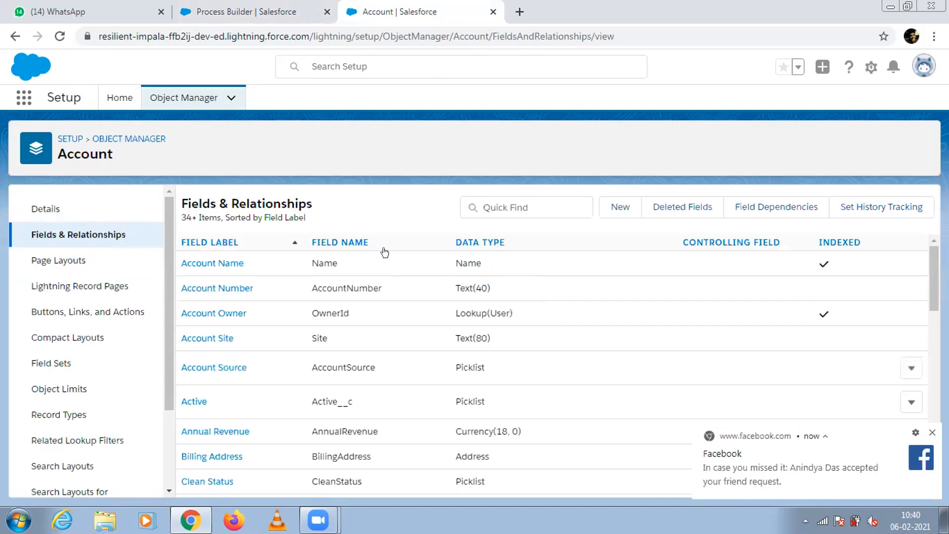
Start a new custom field on Account with the Checkbox data type and proceed to its details.
left_click(621, 208)
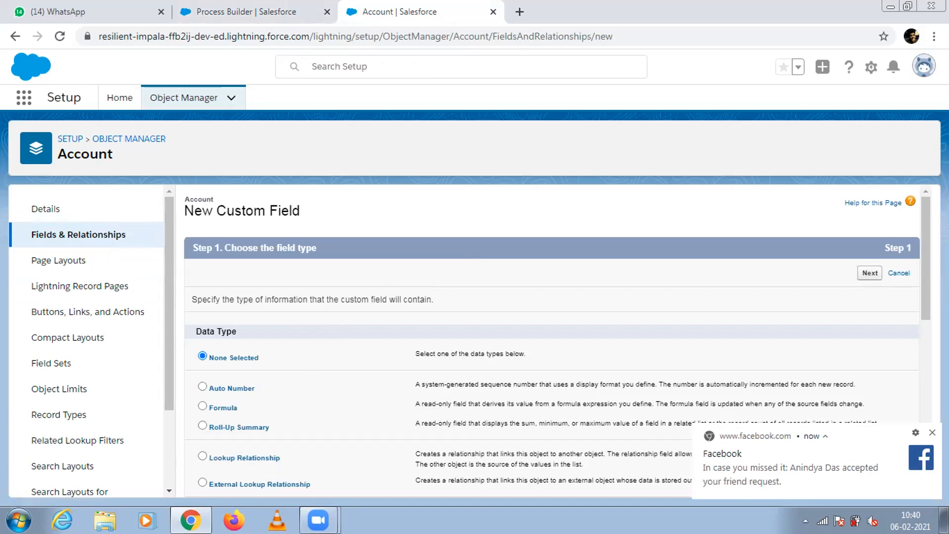
scroll(401, 310, "down", 4)
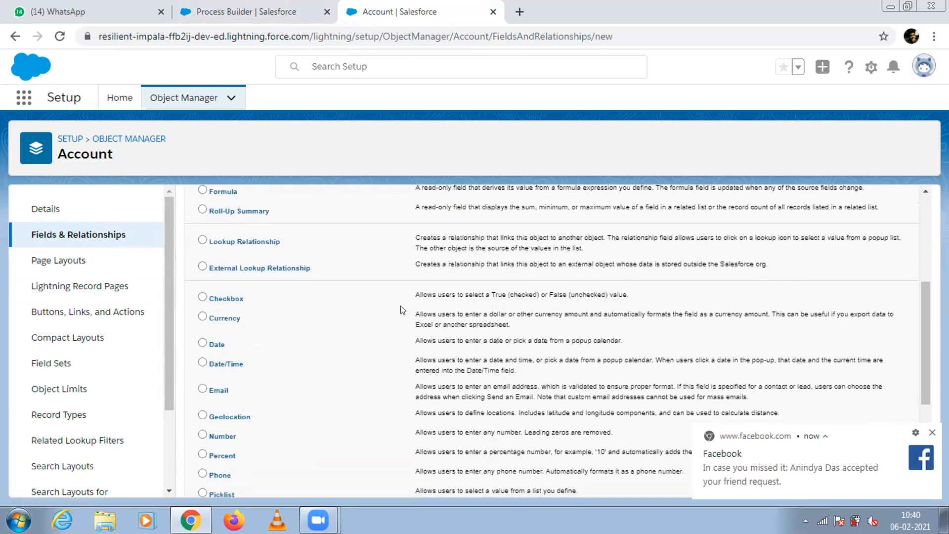
left_click(219, 297)
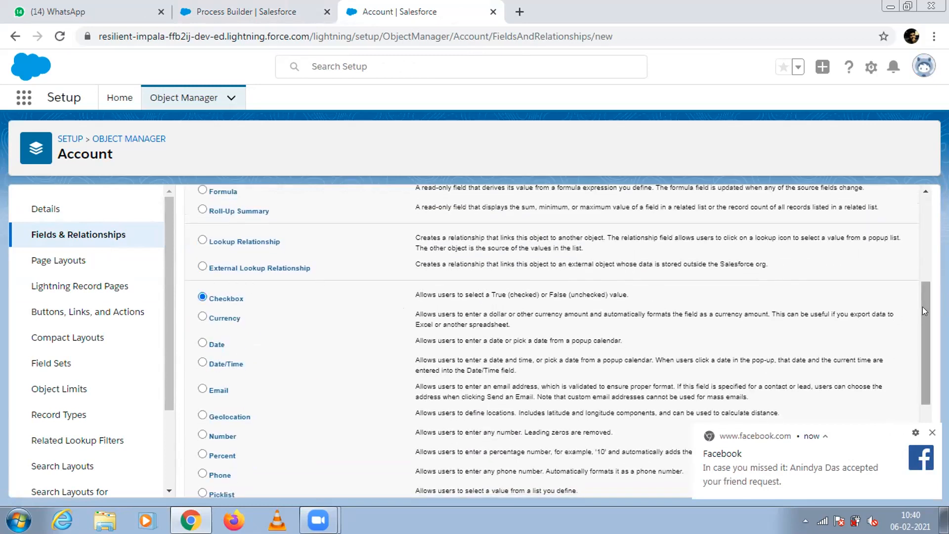
left_click_drag(924, 310, 925, 217)
left_click(869, 273)
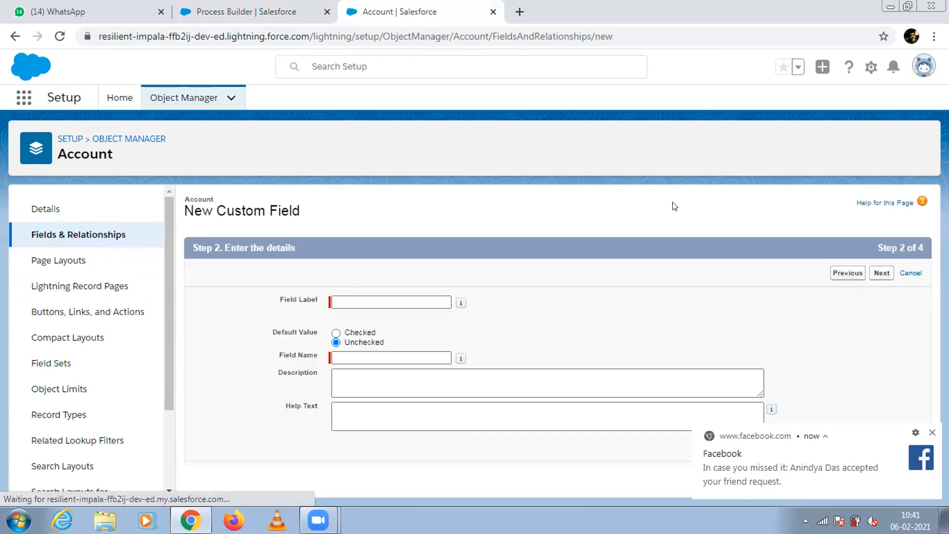
Label the checkbox field "Create Contact", leave it unchecked by default, and continue to field-level security.
left_click(387, 296)
type("Cre")
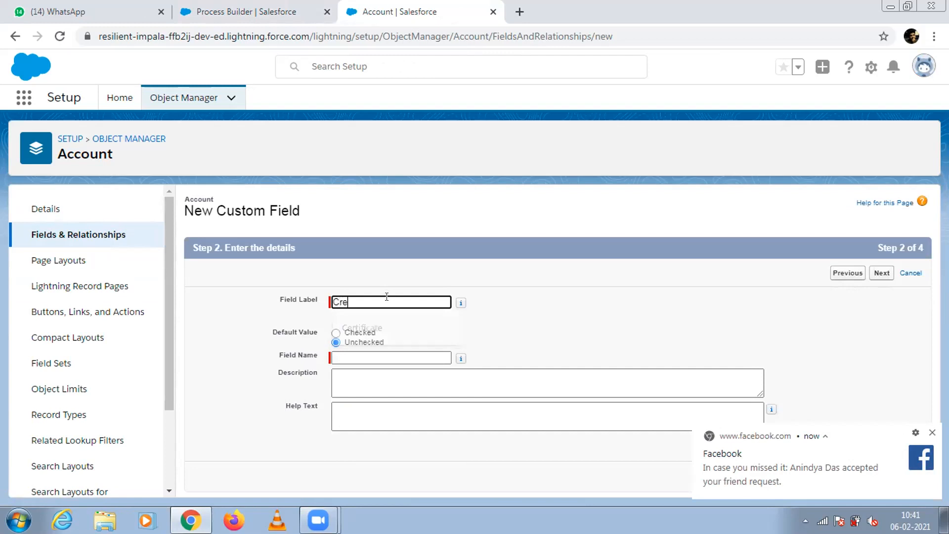
type("ate Cont")
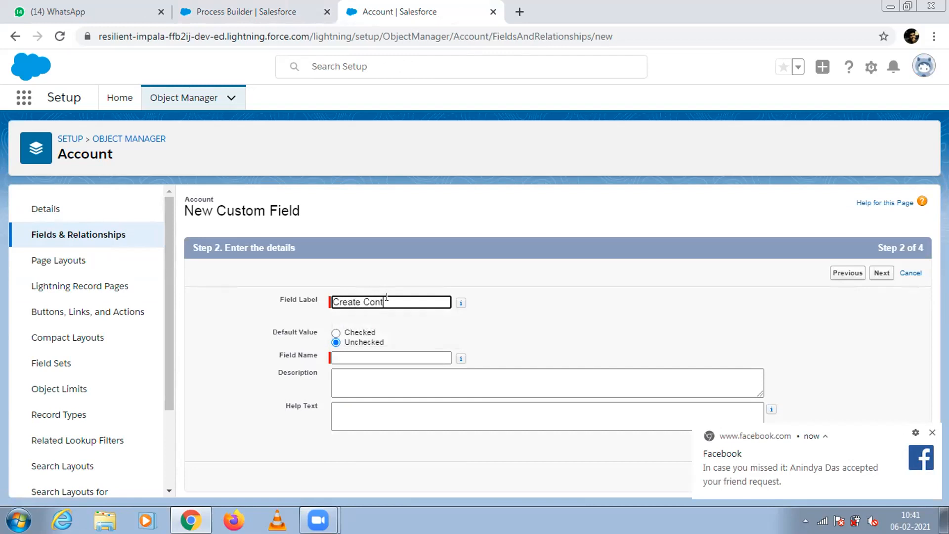
type("act")
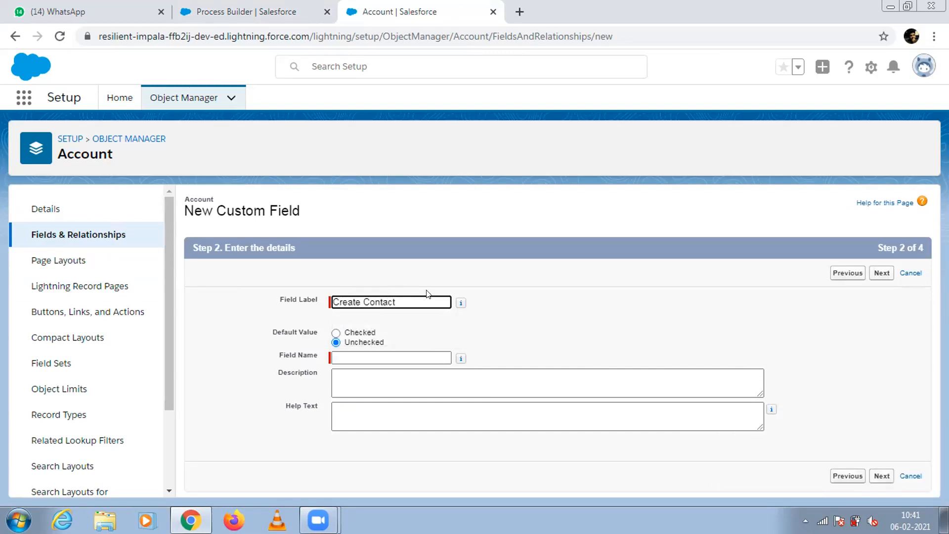
left_click(890, 272)
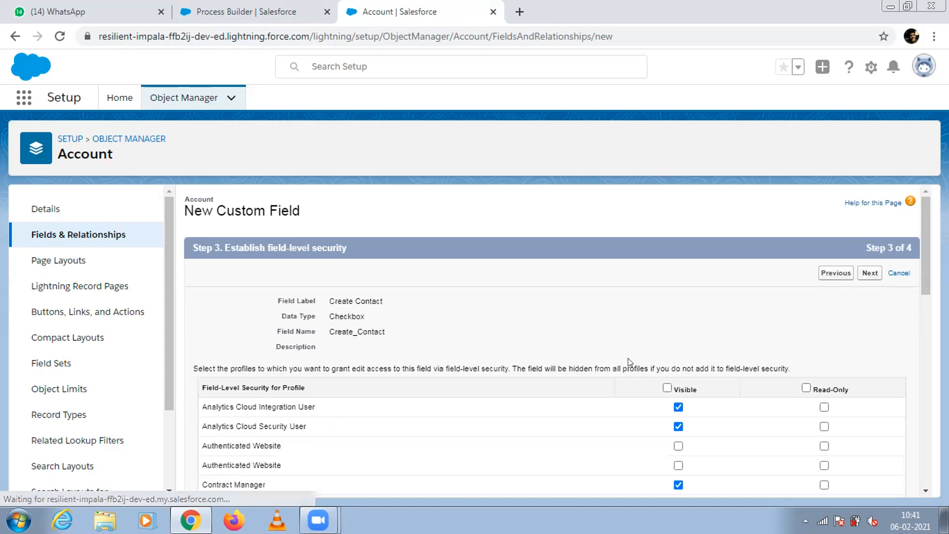
Make the Create Contact field visible to all profiles and save it.
left_click(667, 388)
left_click(864, 275)
left_click(865, 273)
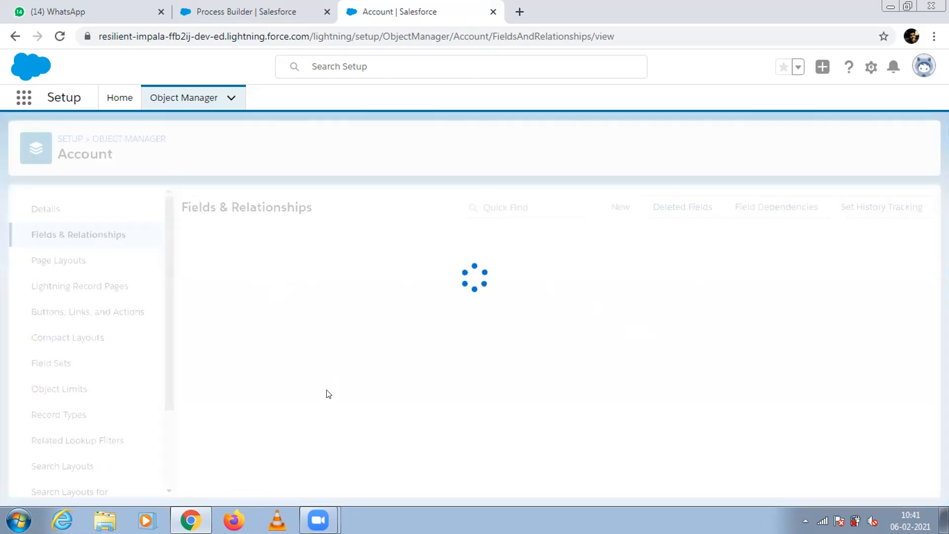
Search the Account fields for "CREATE".
left_click(492, 207)
type("CREATE")
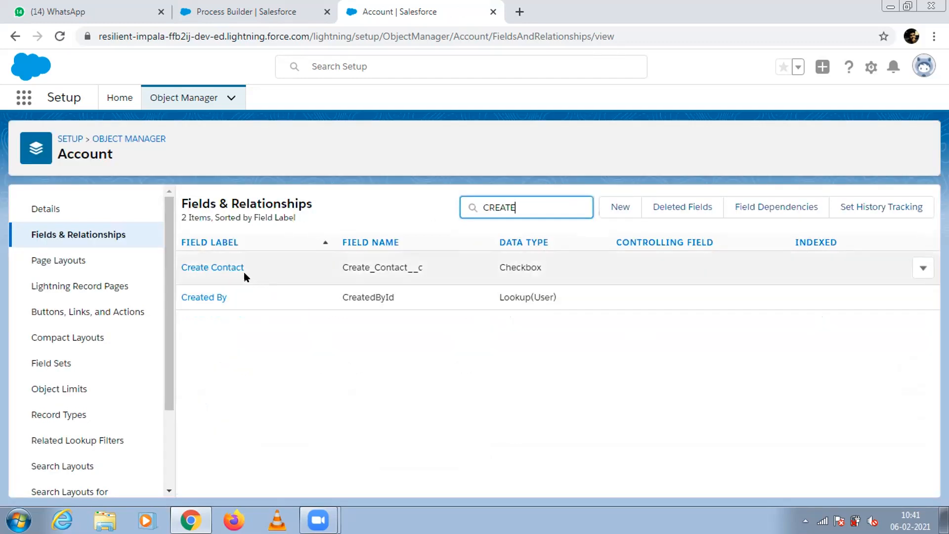
Return to the Auto-create Contacts process and choose Account's Create Contact field for the first criteria condition.
left_click(227, 267)
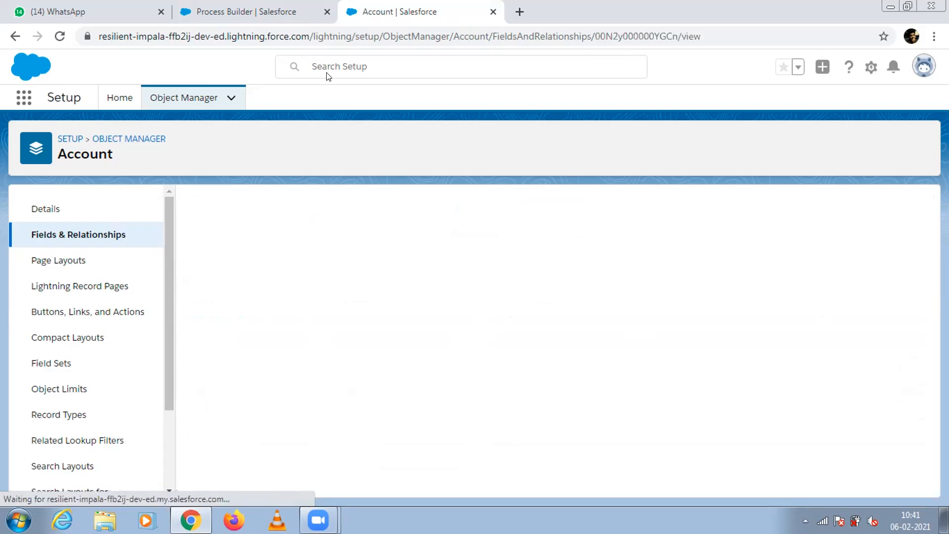
key("ctrl+shift+Tab")
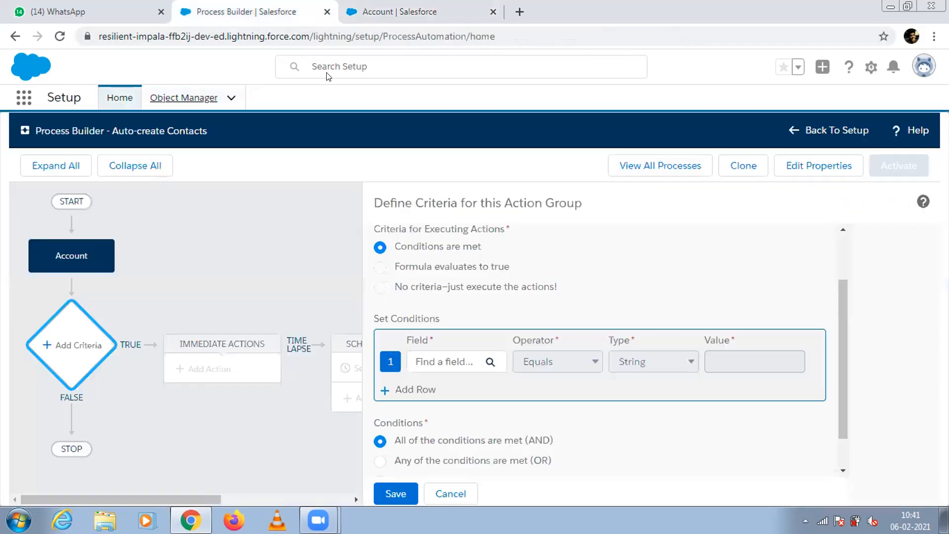
left_click(421, 364)
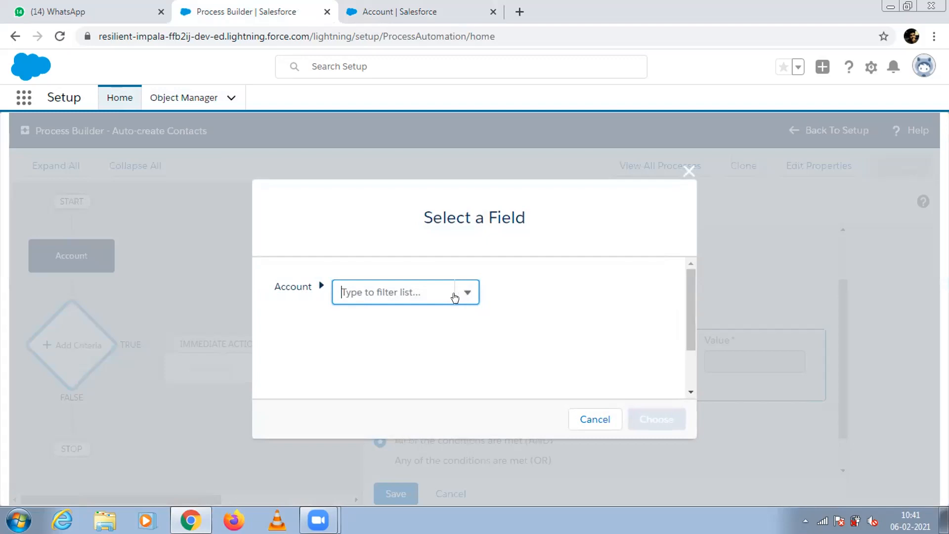
type("cREE")
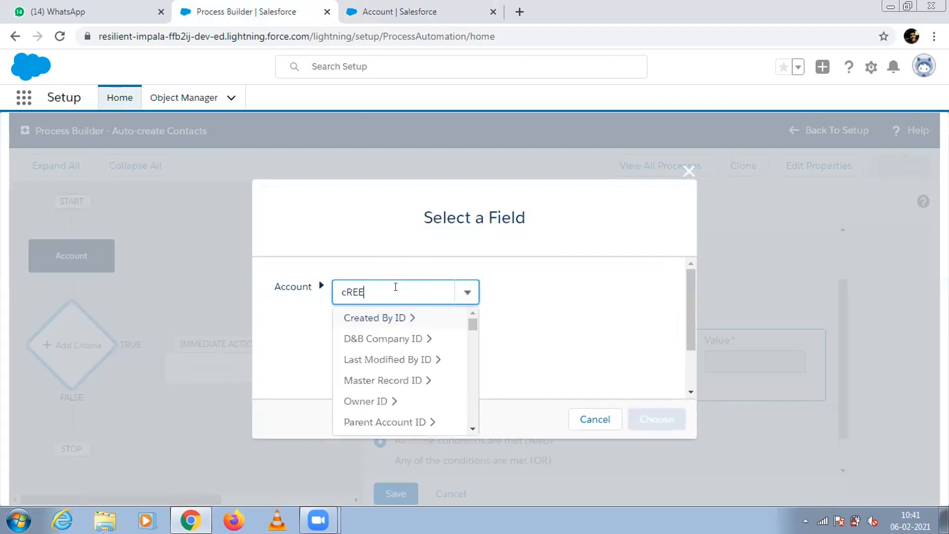
key("BackSpace")
key("BackSpace")
key("BackSpace")
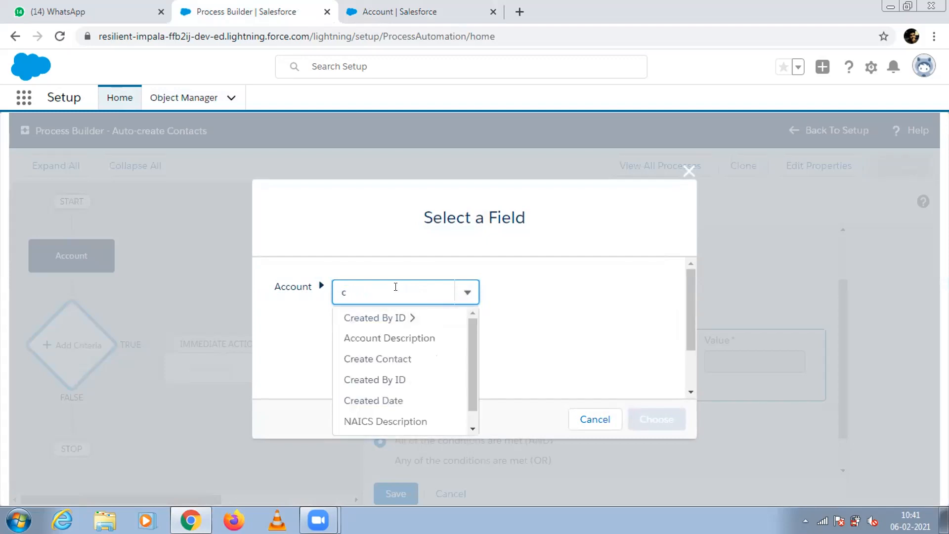
type("reate")
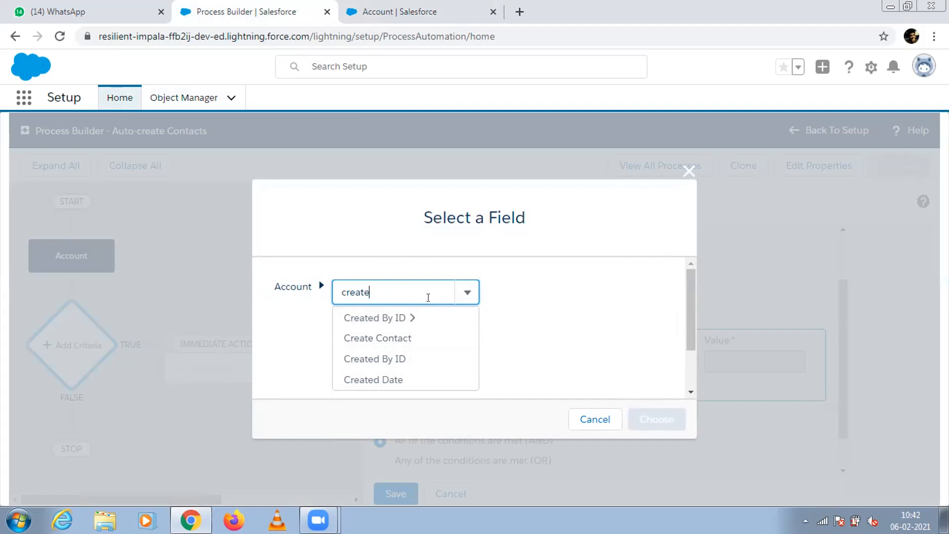
left_click_drag(395, 292, 339, 286)
key("BackSpace")
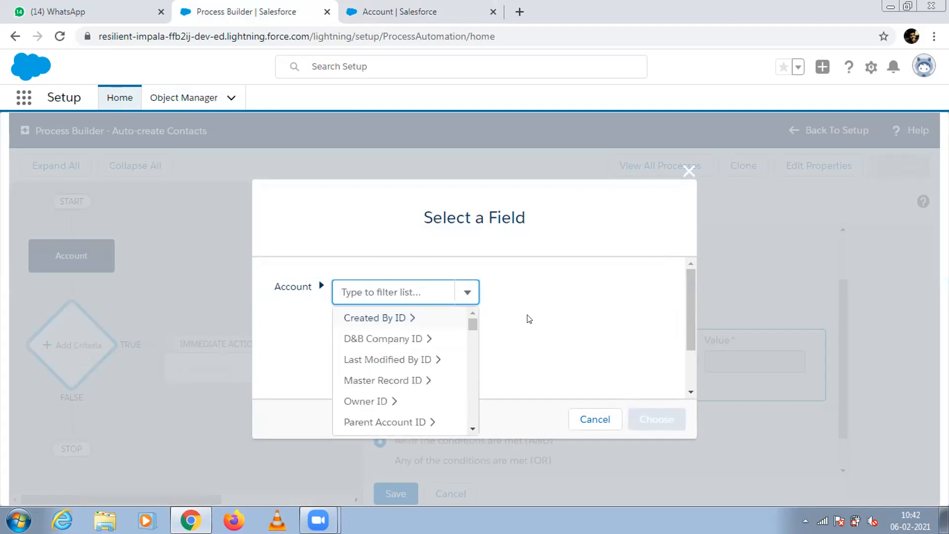
left_click_drag(467, 324, 469, 356)
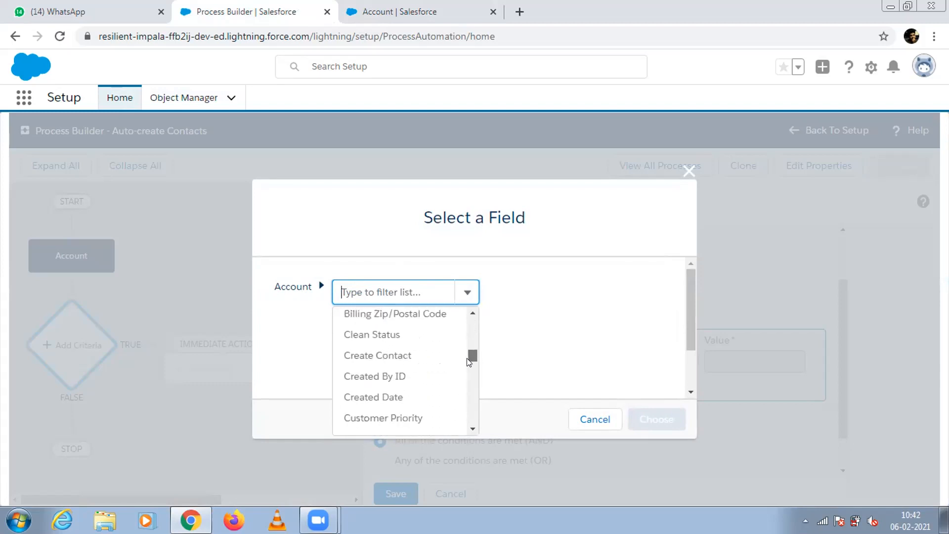
left_click(396, 354)
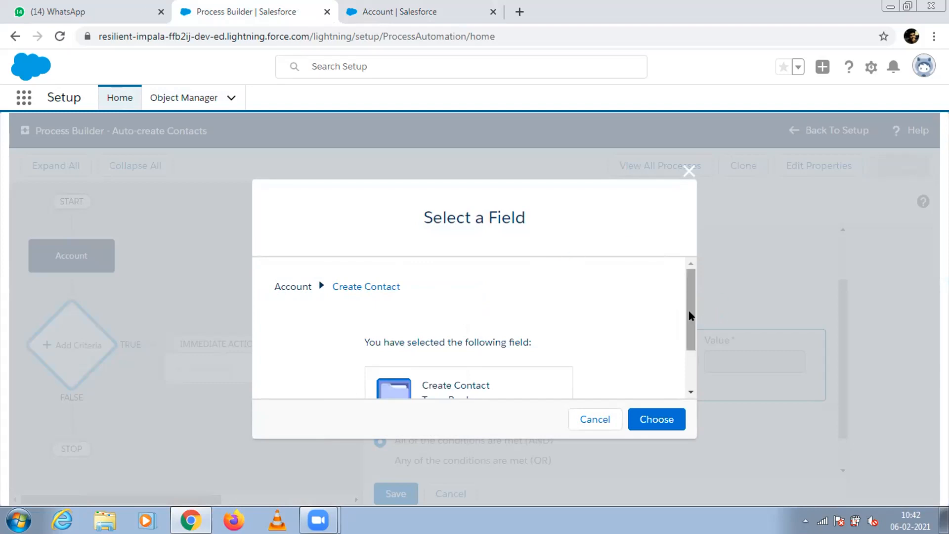
left_click_drag(691, 316, 691, 362)
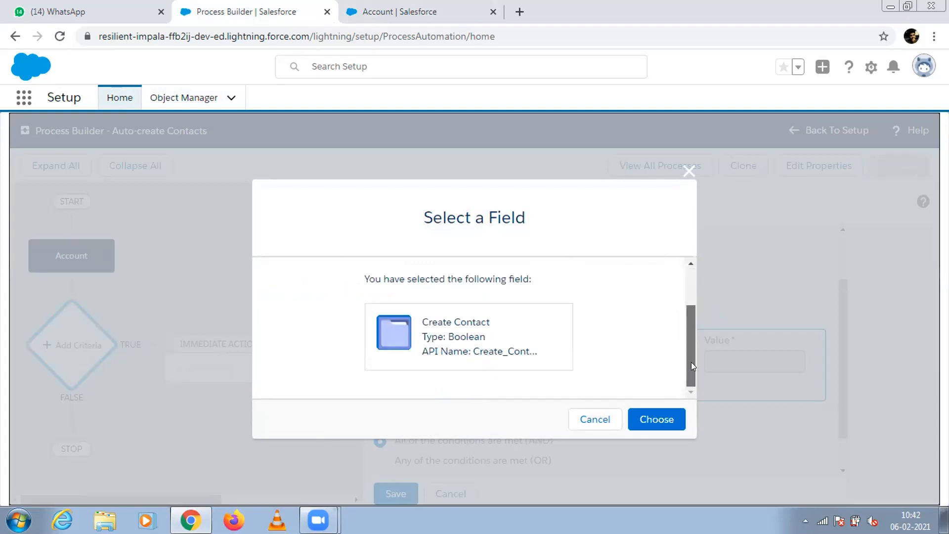
left_click(657, 428)
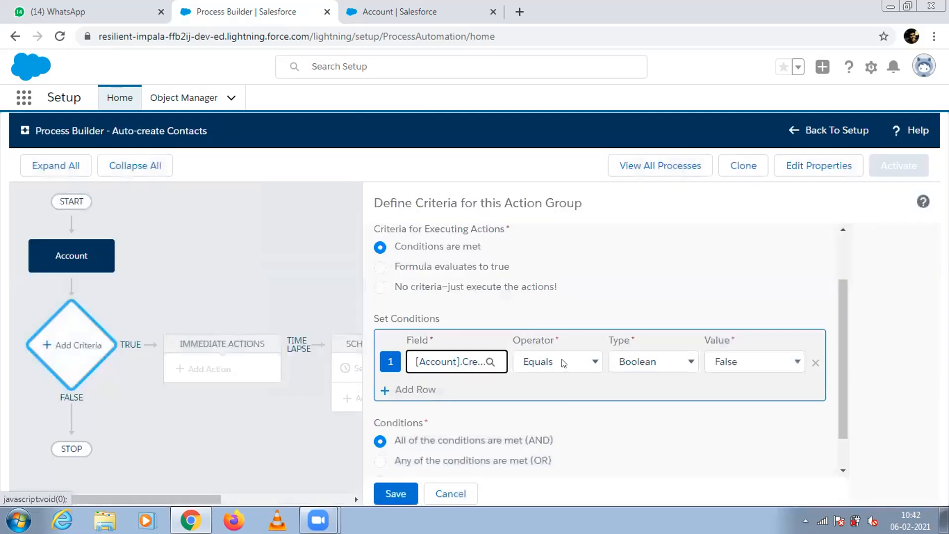
Set the Create Contact condition's value to True and save the criteria.
left_click(705, 362)
left_click(712, 380)
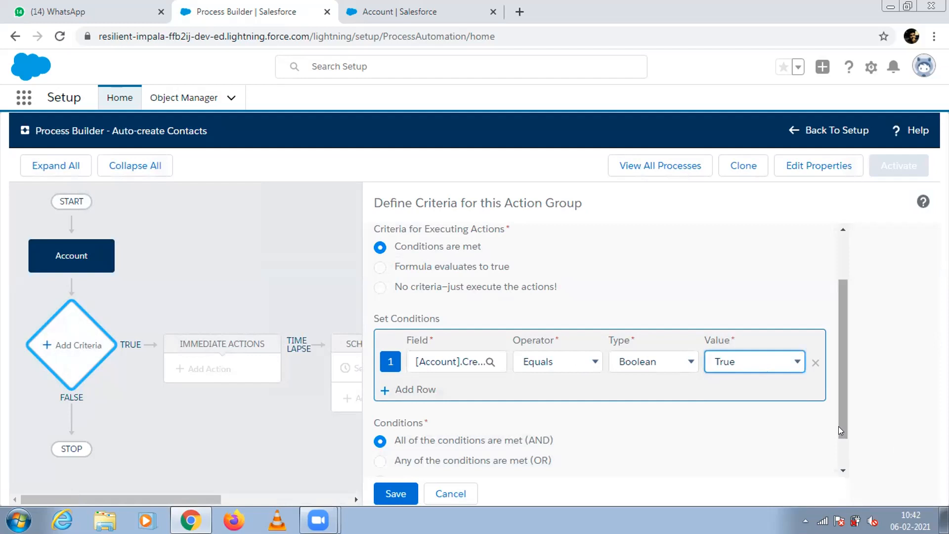
left_click_drag(838, 426, 838, 452)
left_click(395, 494)
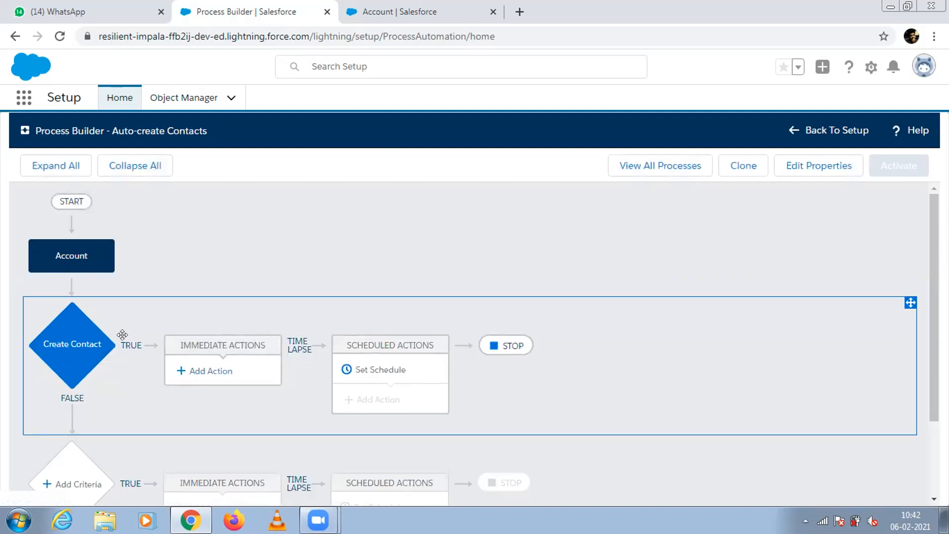
Add an immediate action of type Create a Record to the Create Contact criteria and name it "Create Contact Action".
left_click(205, 371)
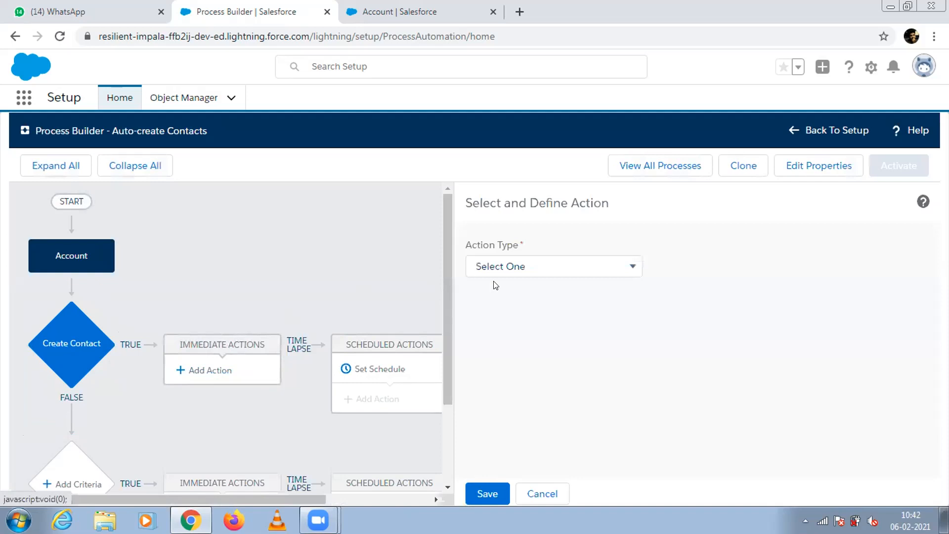
left_click(500, 270)
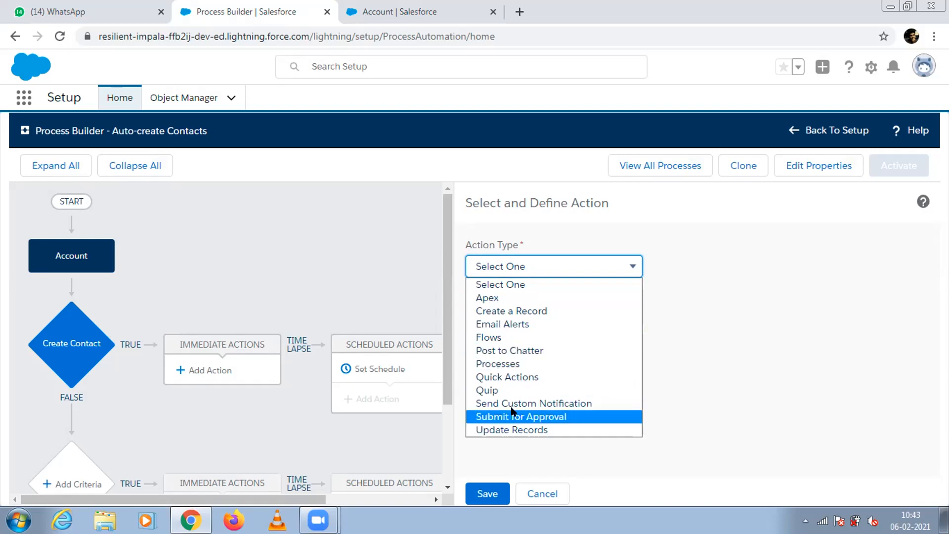
left_click(485, 313)
left_click(529, 319)
type("Create Con")
key("BackSpace")
key("BackSpace")
key("BackSpace")
key("BackSpace")
type("Contact Action")
Set the action's record type to Contact.
left_click(567, 374)
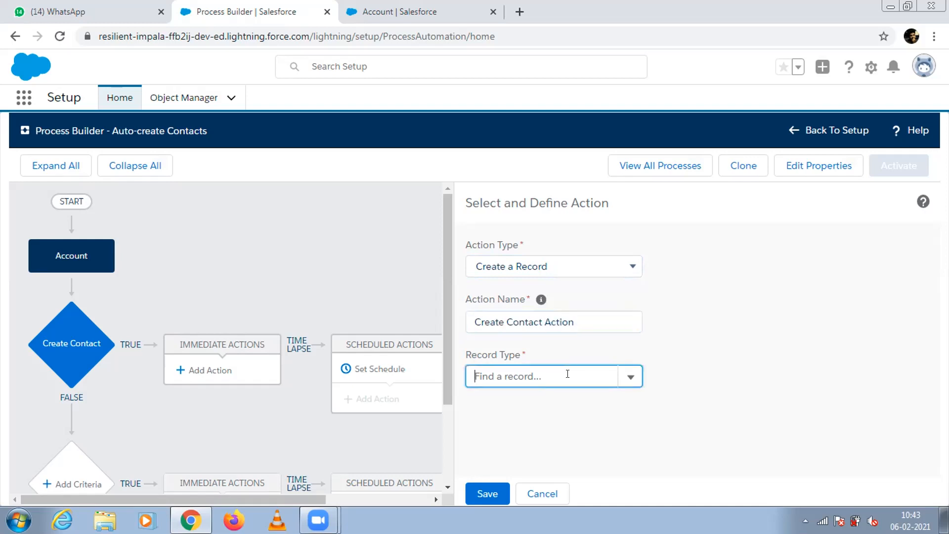
left_click(627, 379)
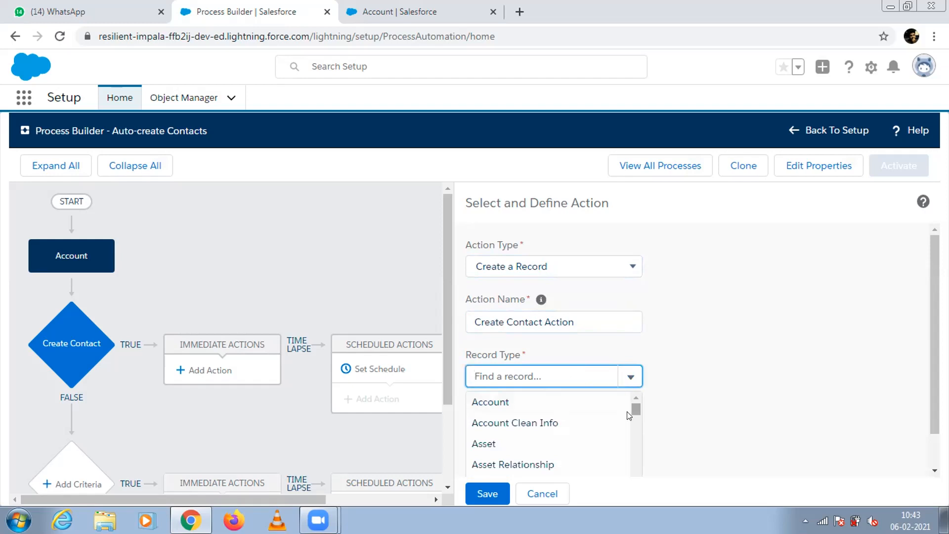
left_click_drag(934, 277, 934, 310)
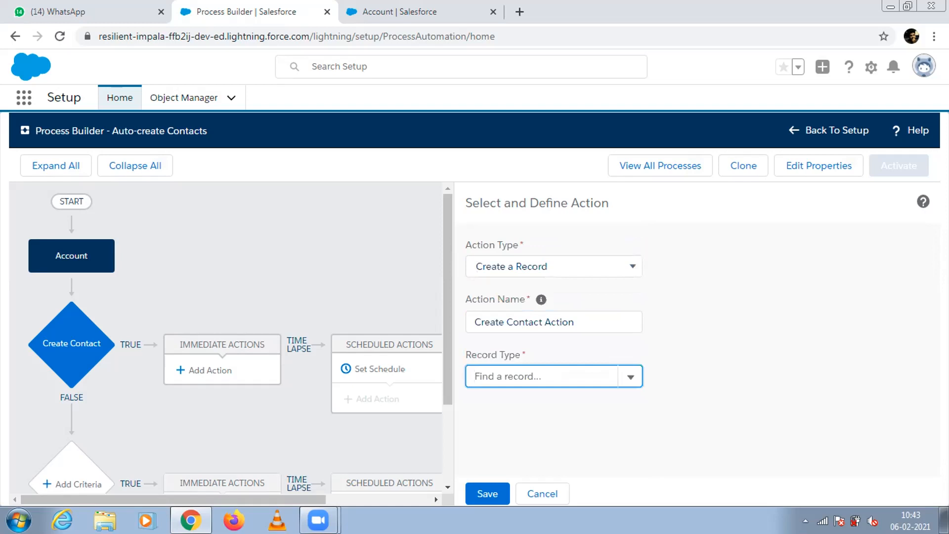
type("C")
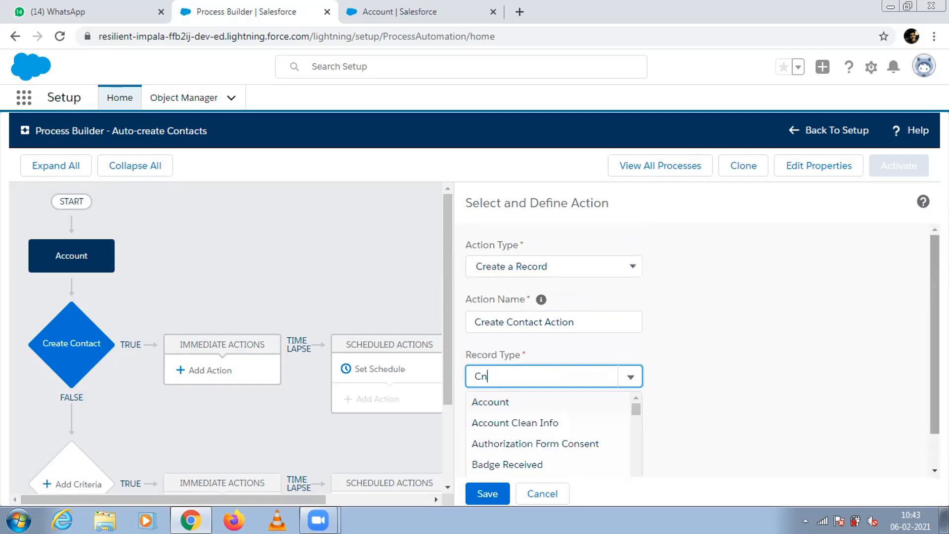
type("onta")
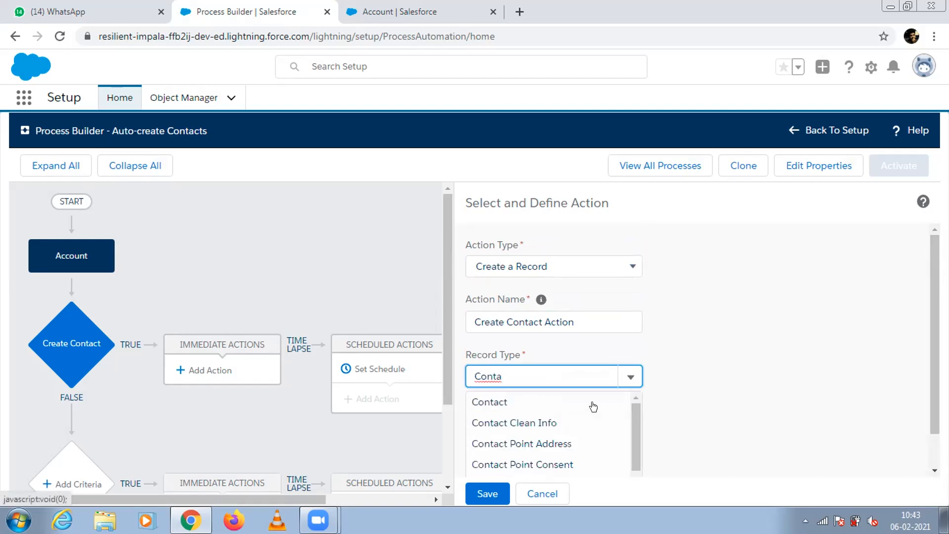
left_click(592, 403)
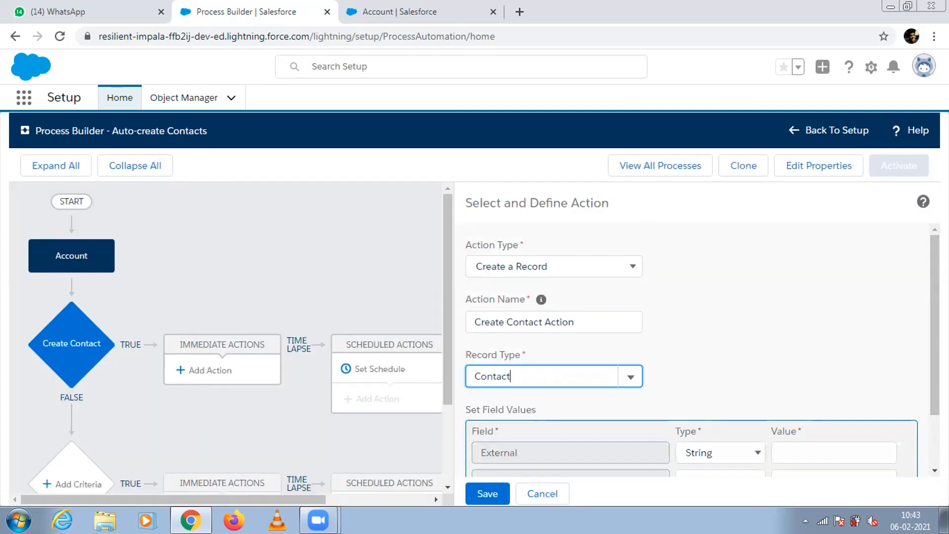
Examine the value type options for the contact's External and Last Name fields.
scroll(740, 421, "down", 2)
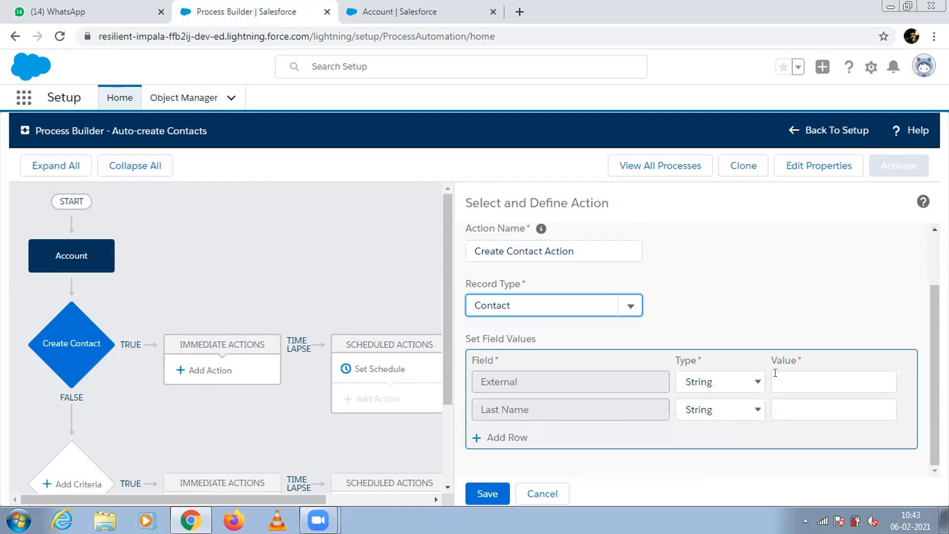
left_click(748, 385)
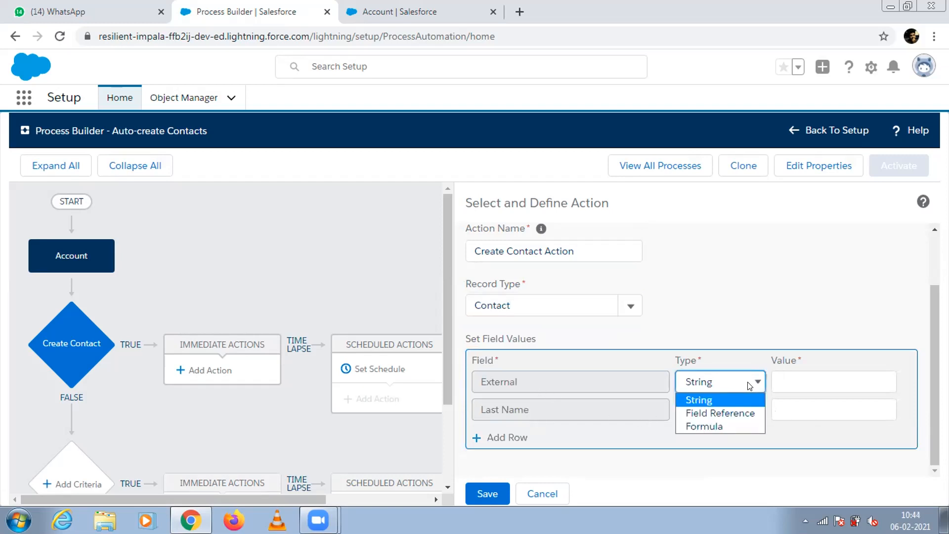
left_click(749, 384)
left_click(783, 383)
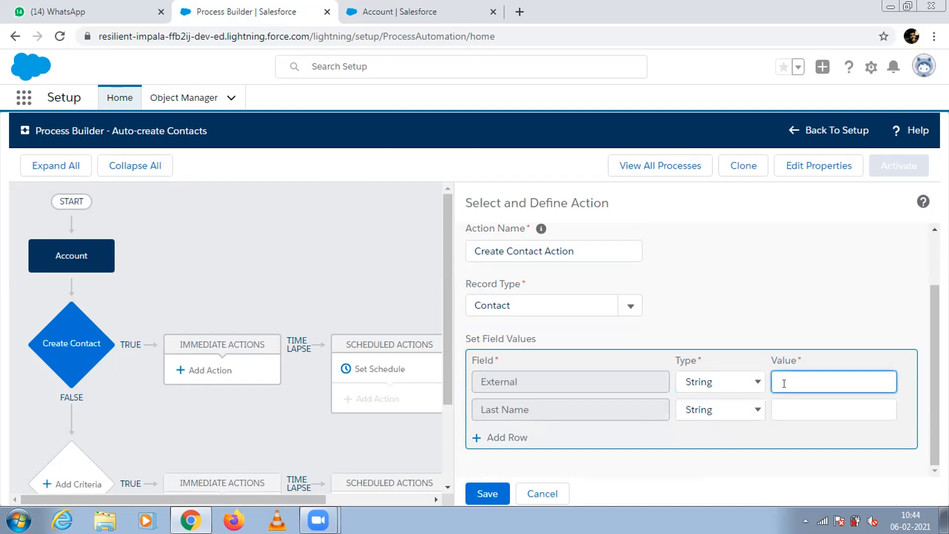
left_click(756, 386)
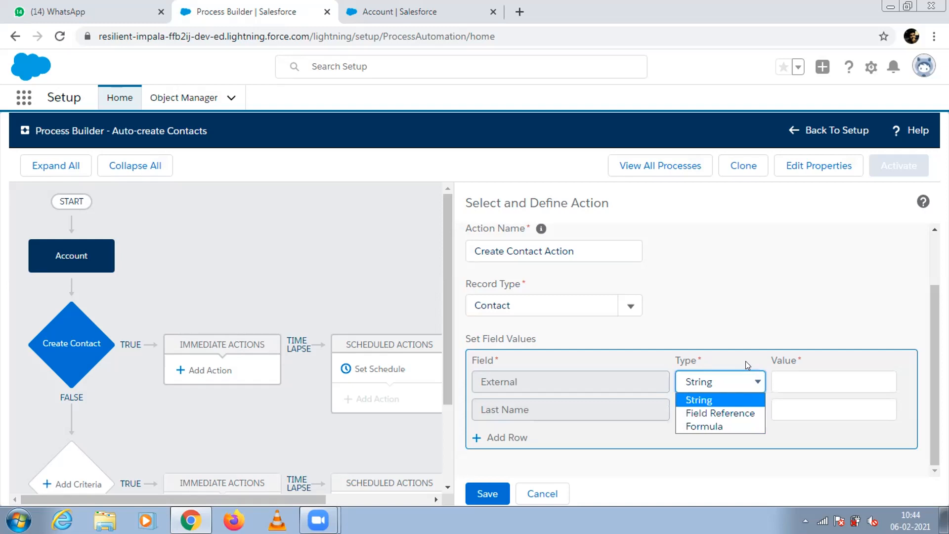
left_click(744, 400)
left_click(725, 409)
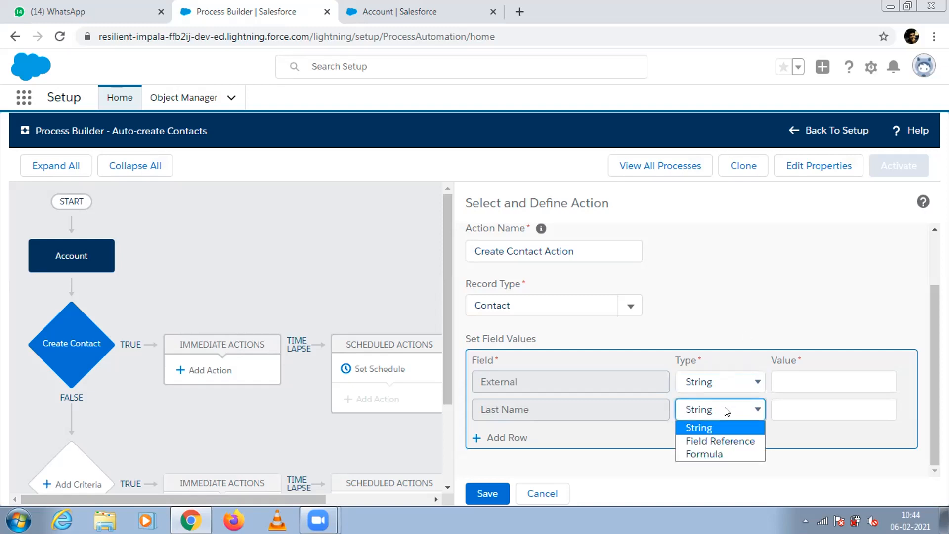
left_click(727, 411)
left_click(772, 407)
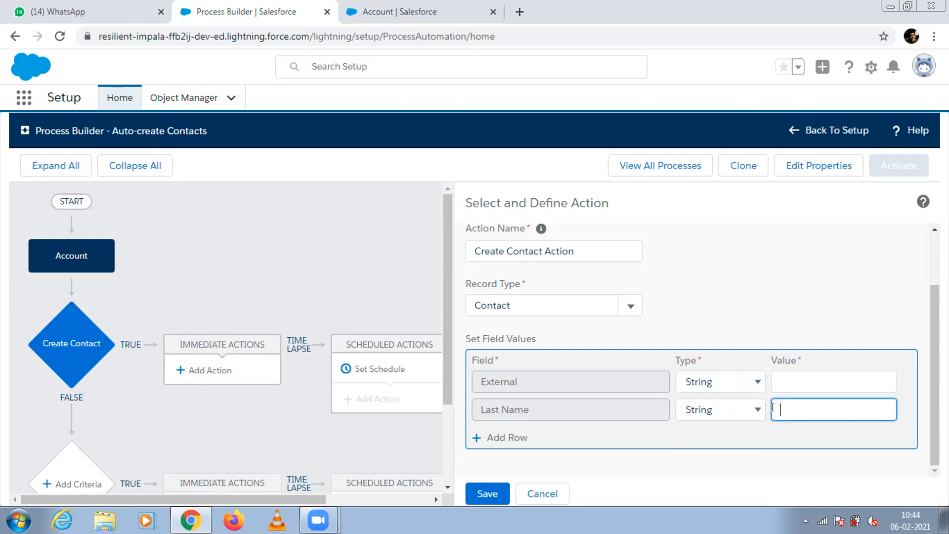
Set the contact's Last Name to a Field Reference pointing to Account Description.
left_click(746, 408)
left_click(725, 439)
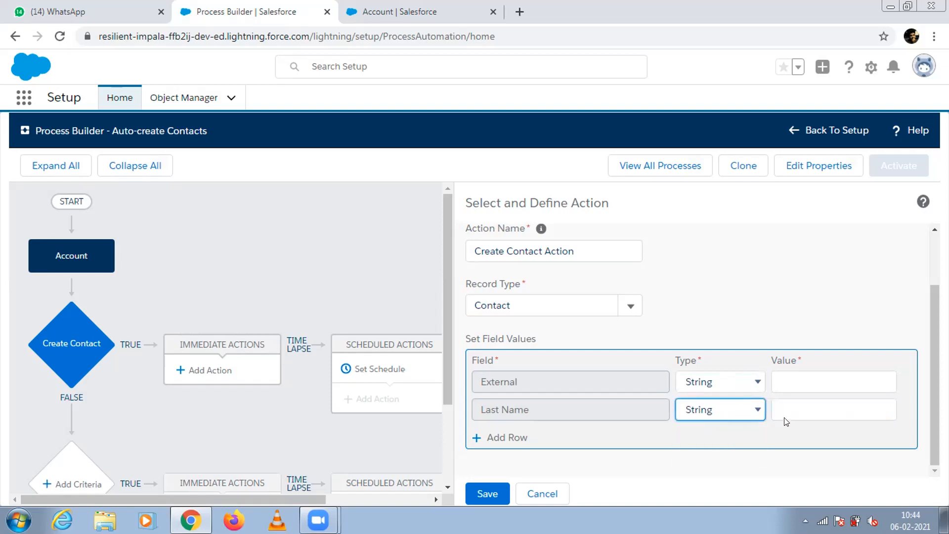
left_click(873, 411)
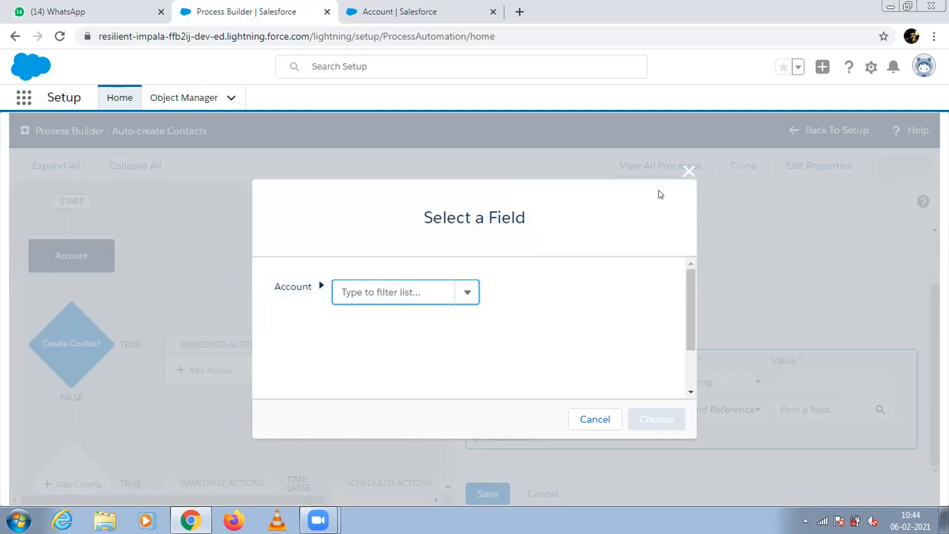
left_click(461, 293)
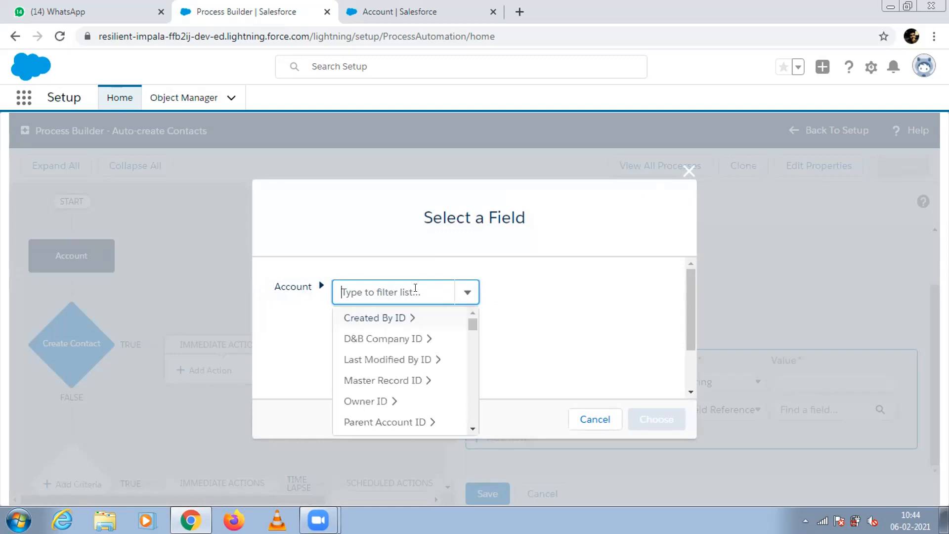
type("Acc")
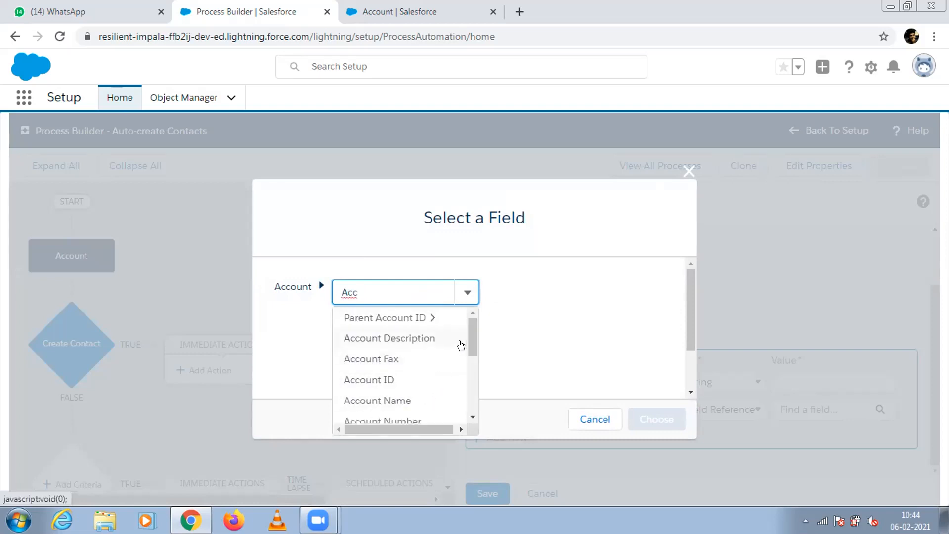
mouse_move(468, 339)
left_mouse_down()
mouse_move(467, 366)
mouse_move(468, 326)
mouse_move(468, 406)
mouse_move(463, 335)
left_mouse_up()
left_click(426, 337)
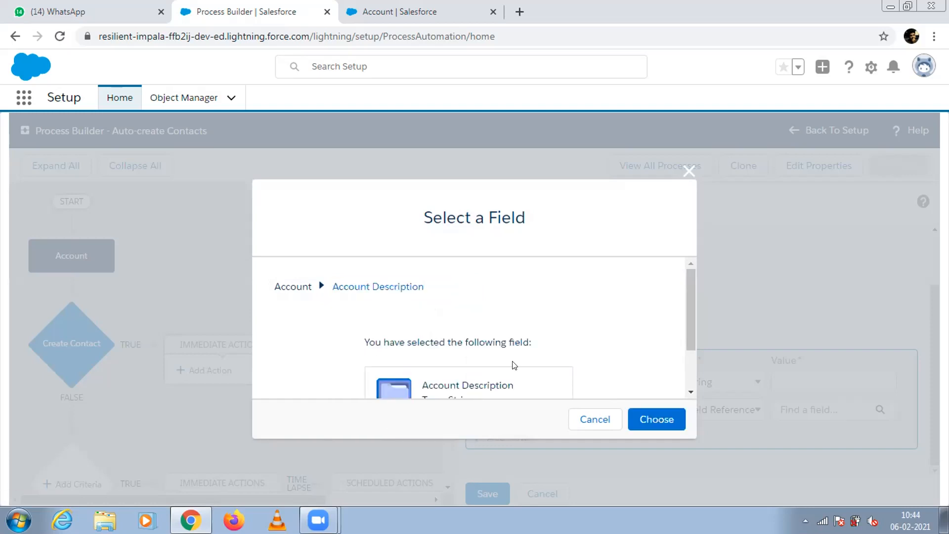
scroll(686, 394, "down", 3)
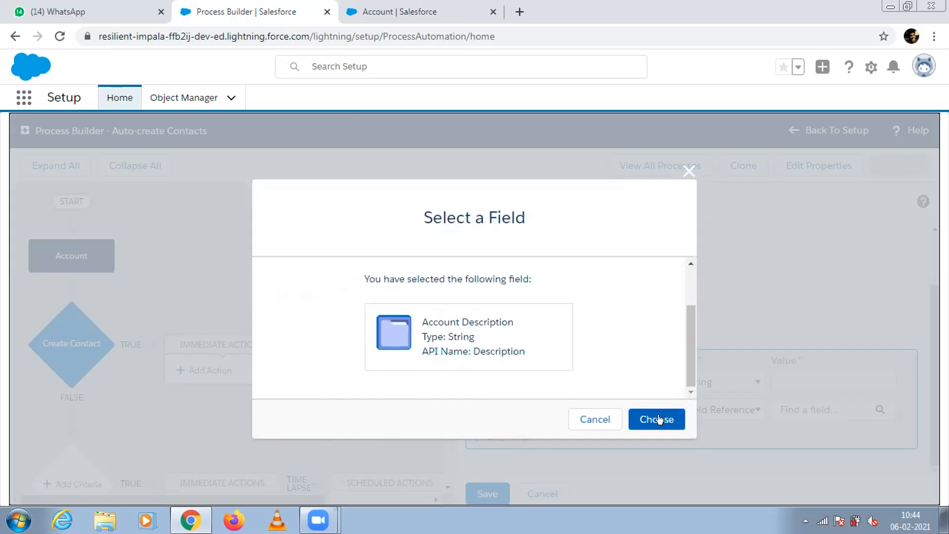
left_click(653, 418)
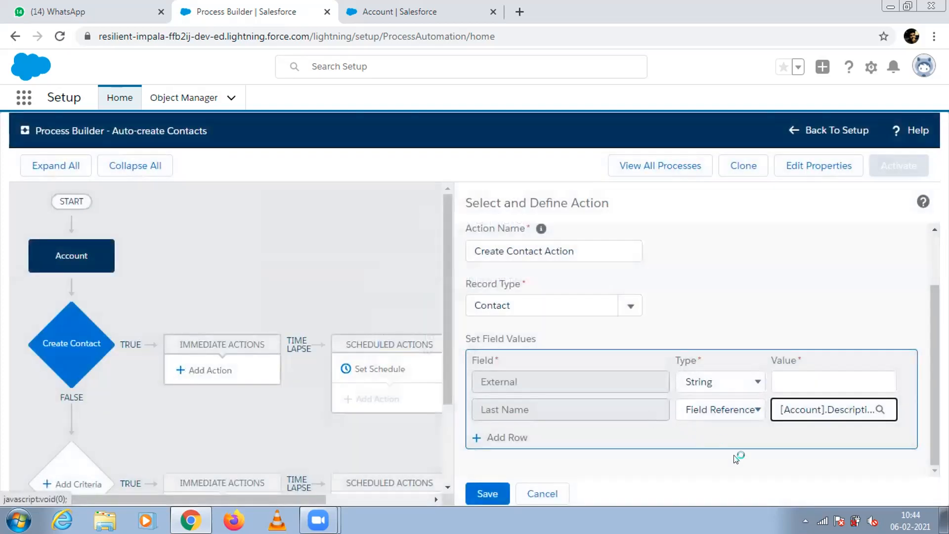
Set the contact's External field to a Field Reference pointing to Account Number and save the action.
left_click(777, 381)
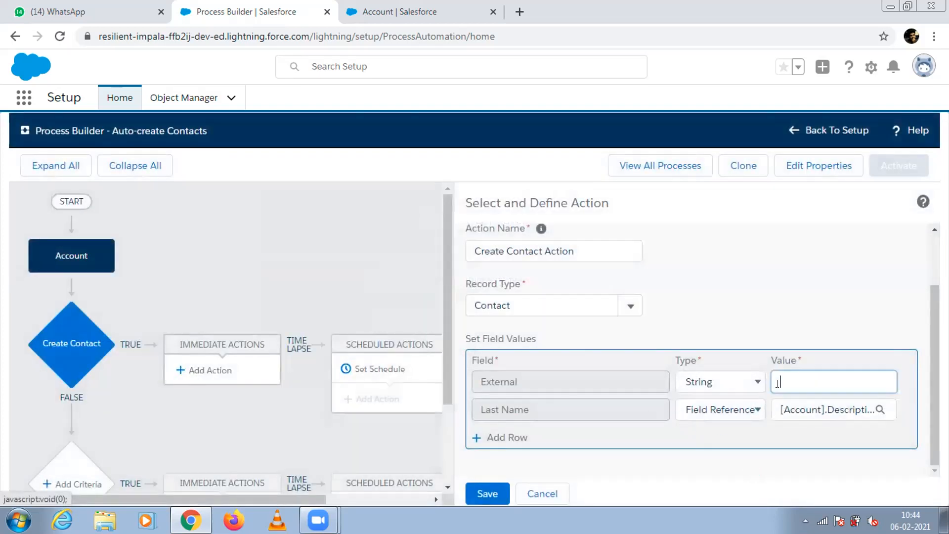
left_click(735, 384)
left_click(717, 412)
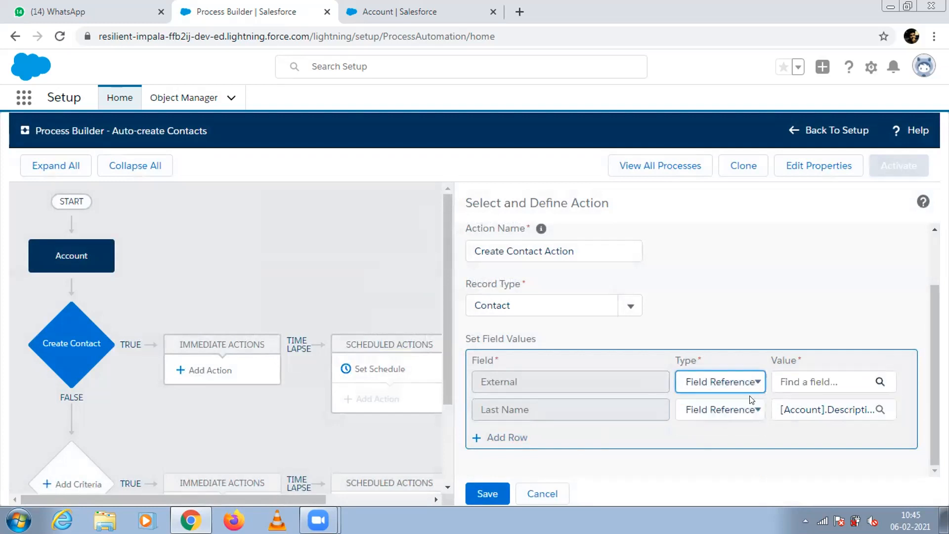
left_click(800, 381)
left_click(433, 288)
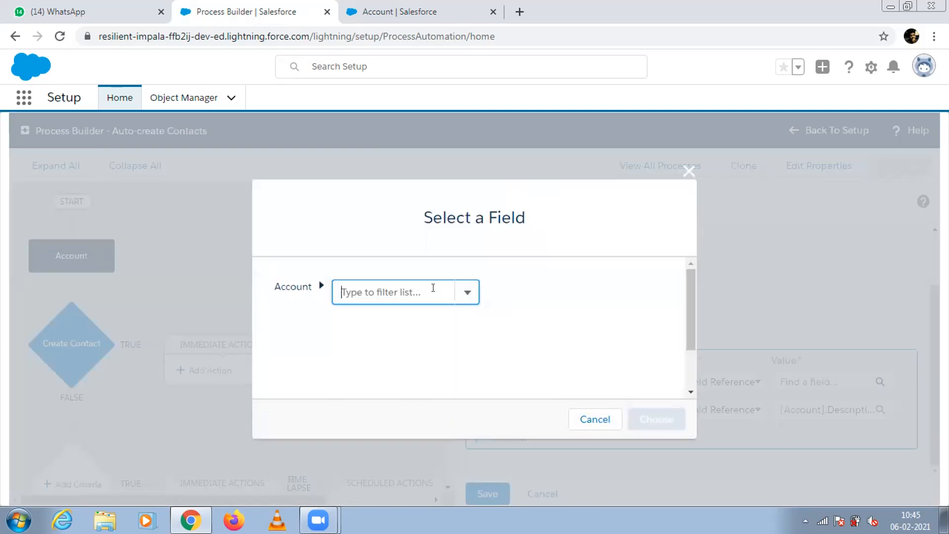
left_click(460, 298)
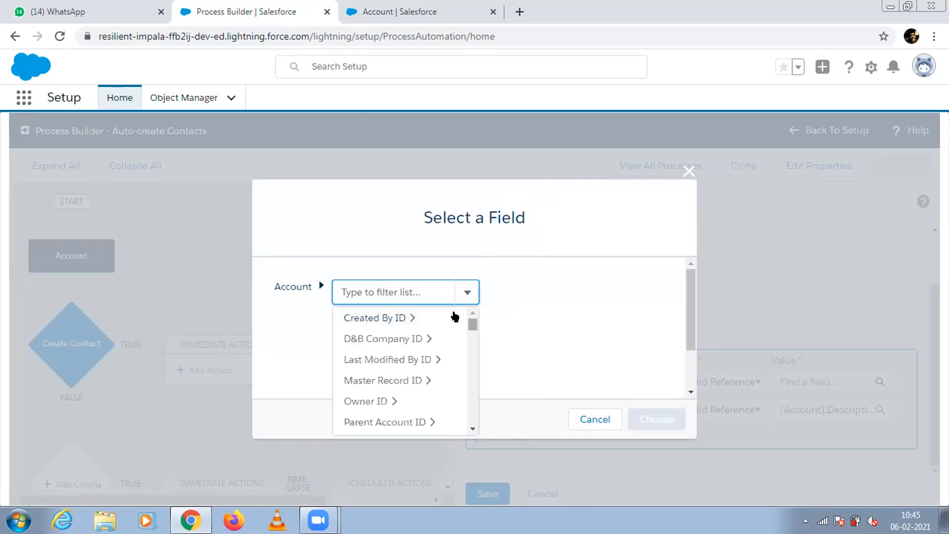
left_click_drag(471, 324, 468, 347)
type("account")
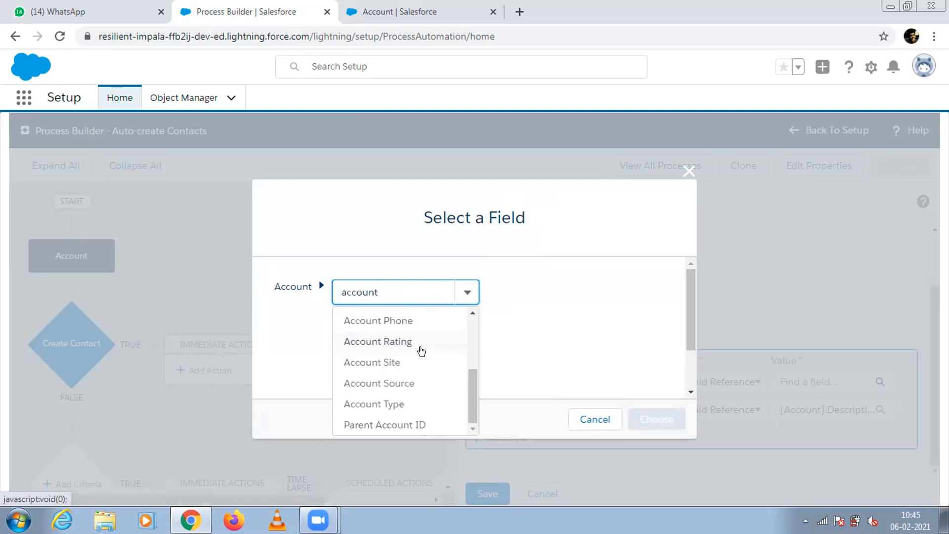
left_click_drag(469, 403, 468, 390)
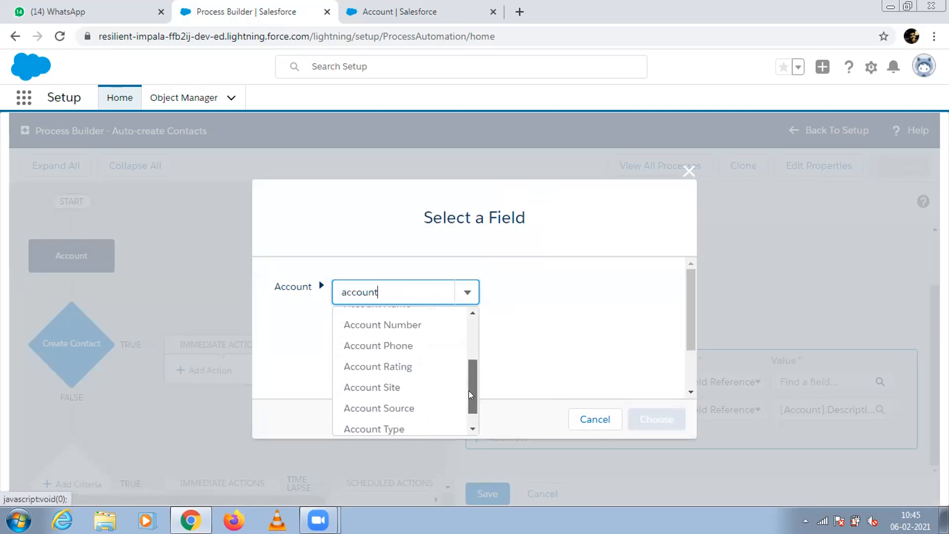
left_click(412, 325)
left_click(653, 419)
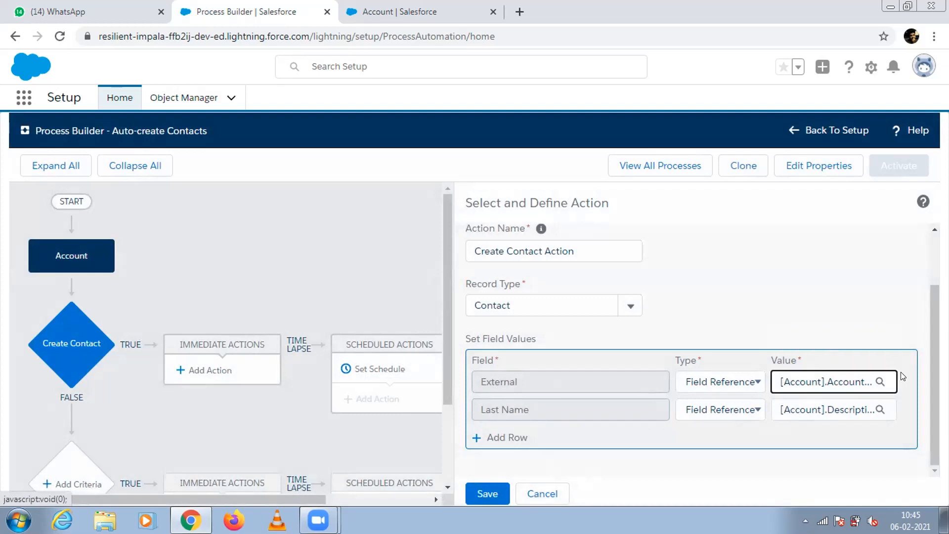
left_click(484, 494)
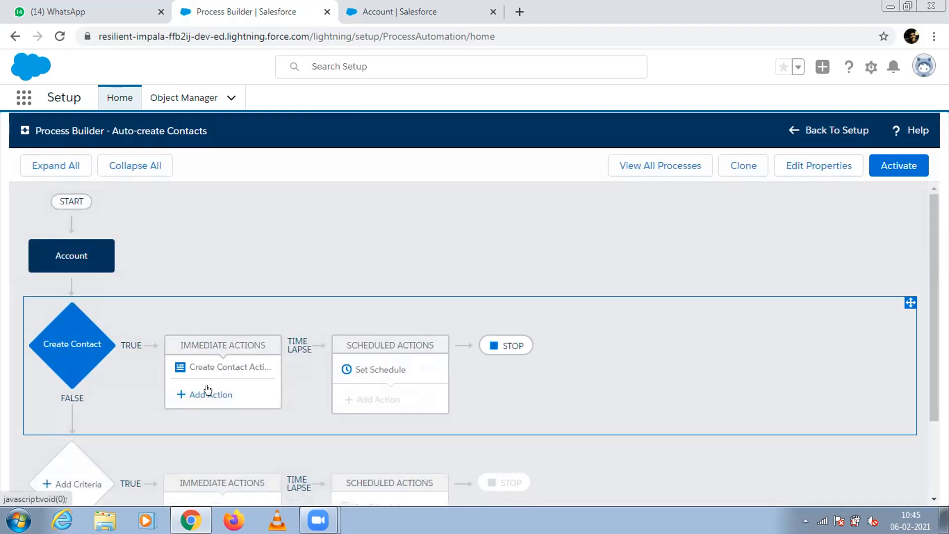
Open a new contact form in the Sales app, examine its required Last Name and External fields, and close it.
left_click(210, 371)
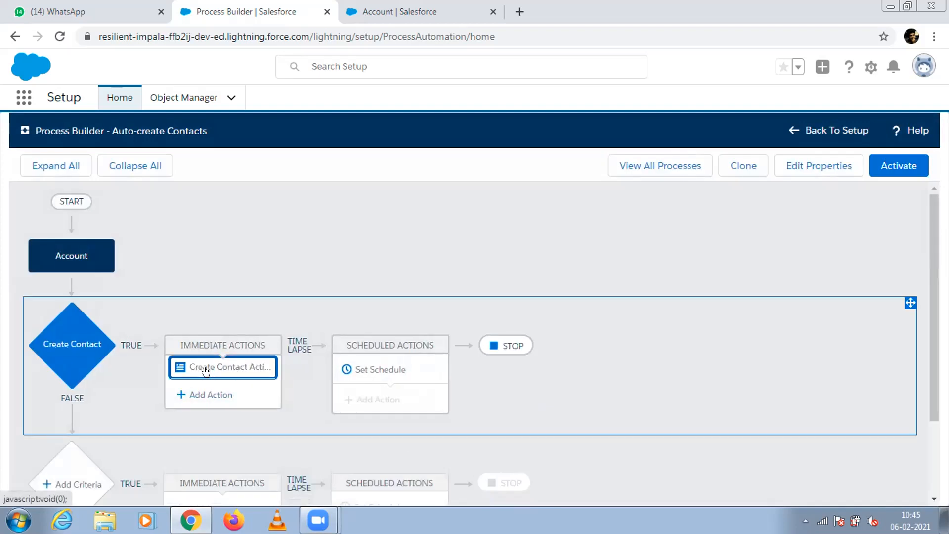
left_click(261, 261)
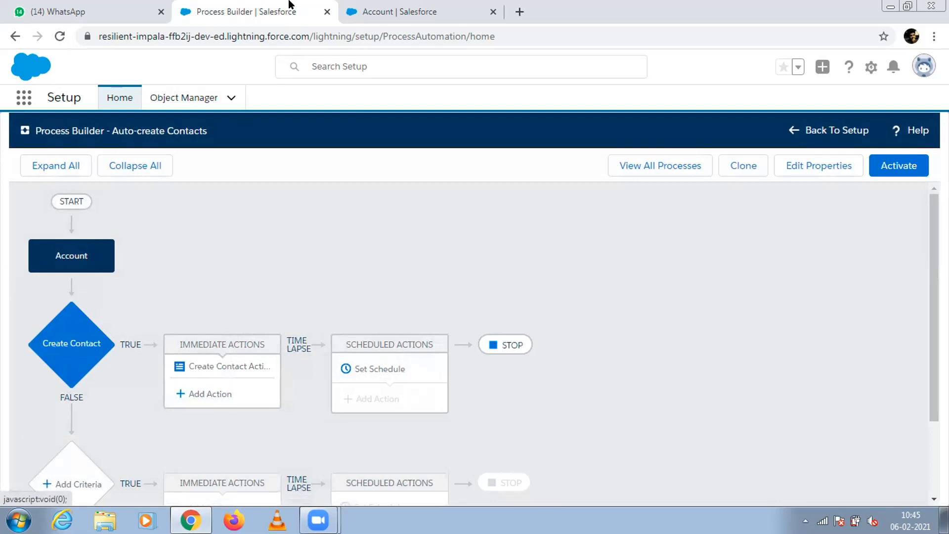
left_click(395, 11)
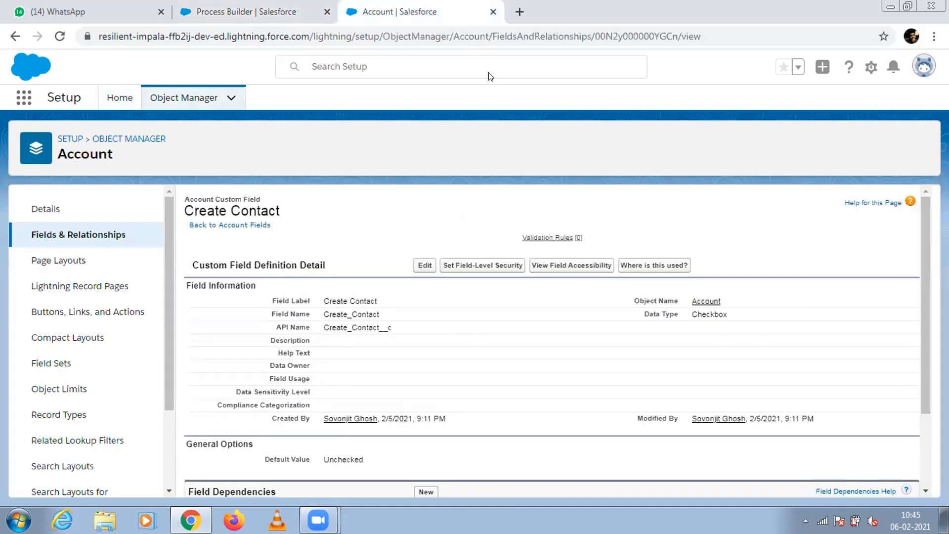
left_click(24, 100)
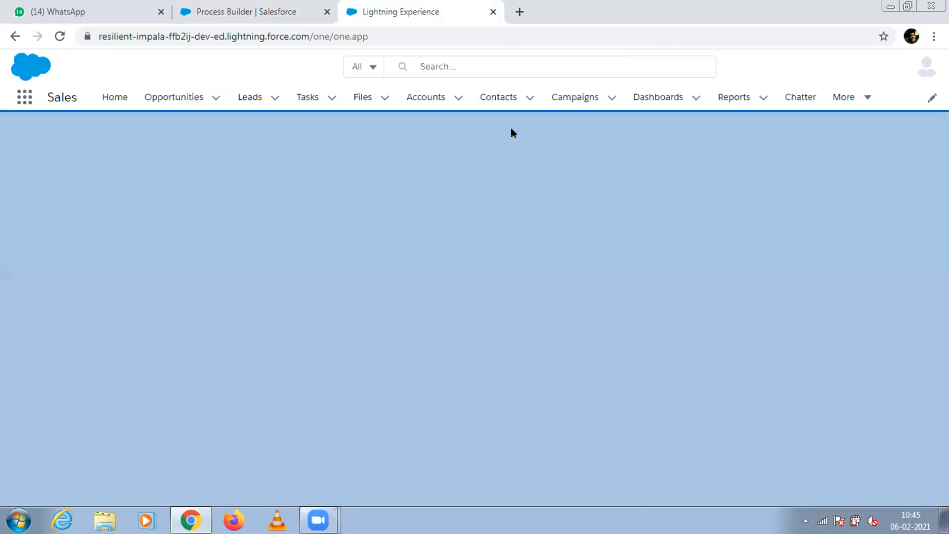
left_click(527, 98)
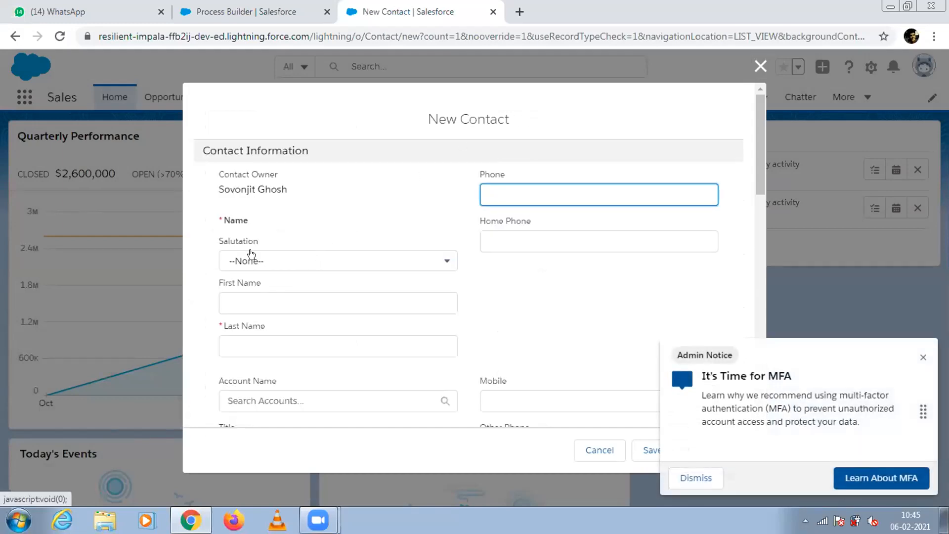
left_click(238, 340)
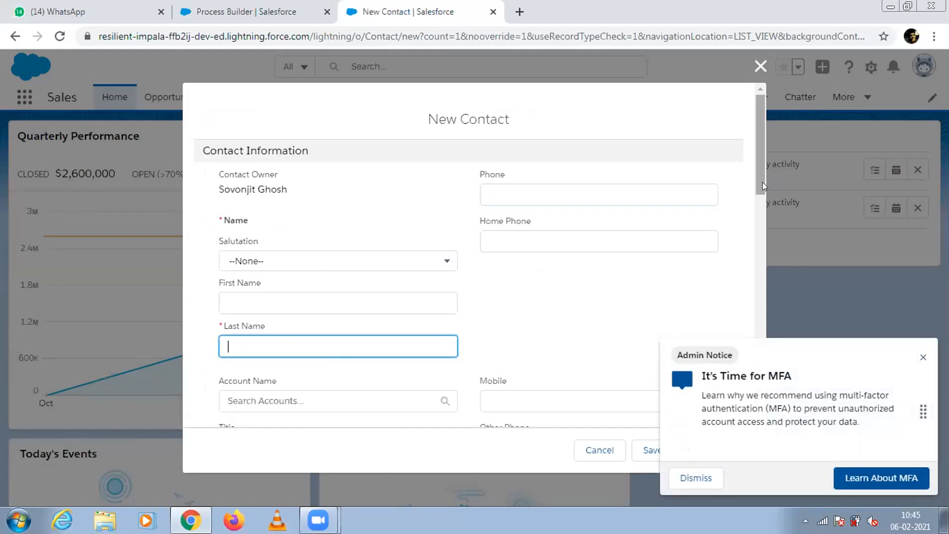
left_click_drag(758, 168, 767, 305)
left_click(360, 262)
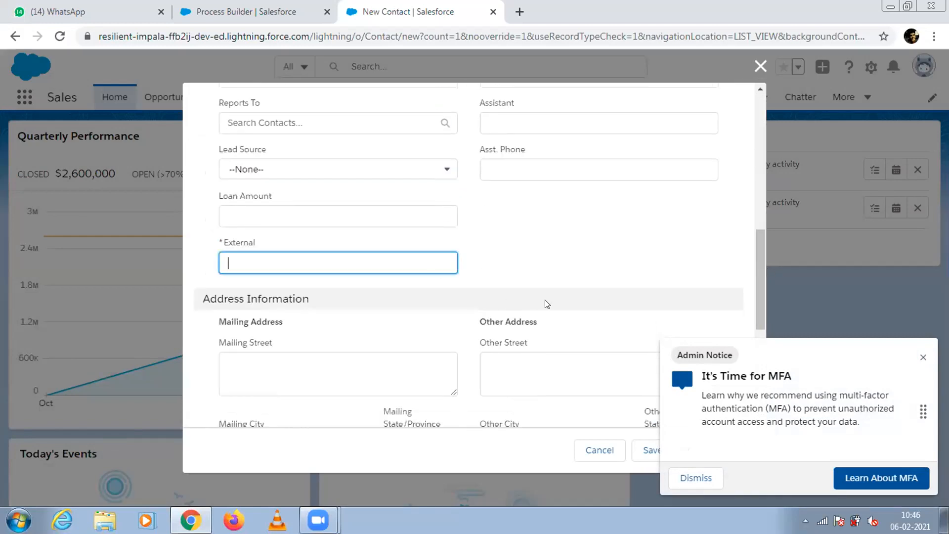
left_click(923, 357)
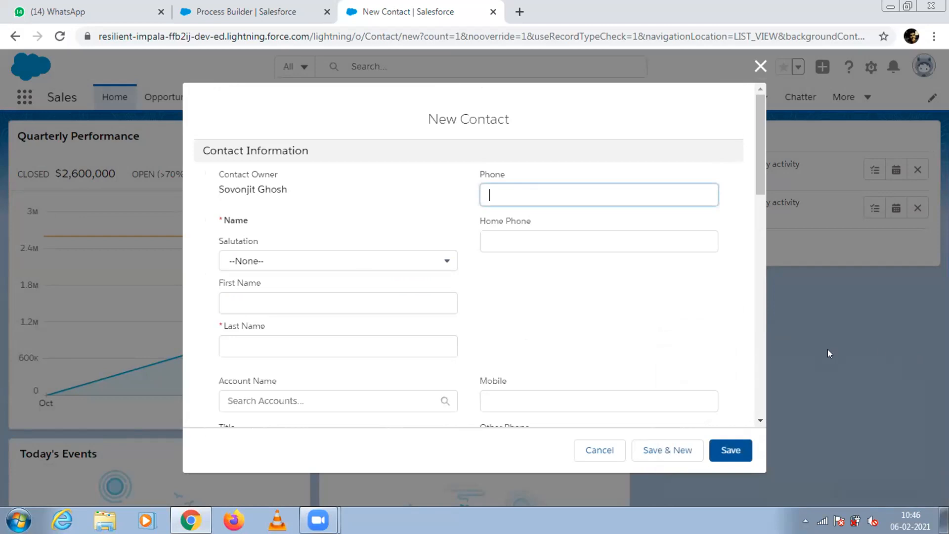
left_click_drag(758, 160, 759, 117)
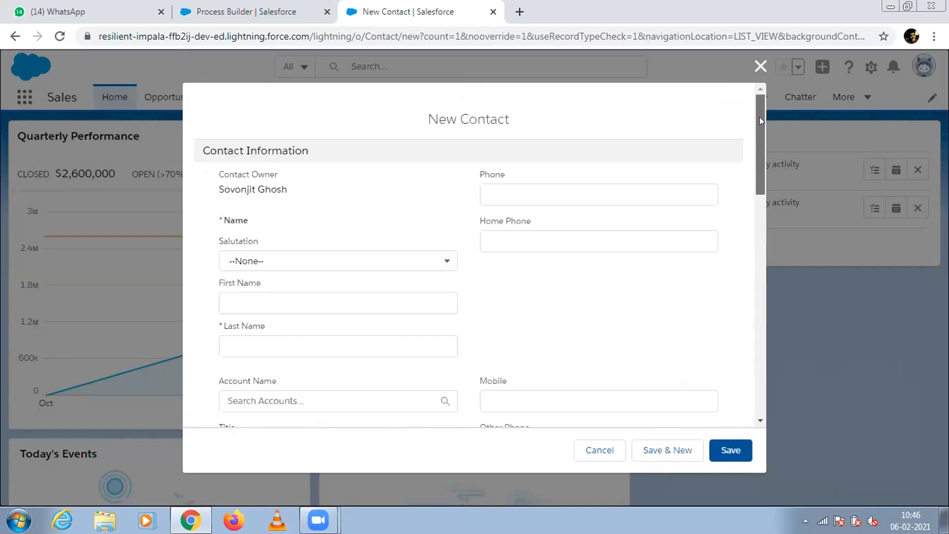
left_click(759, 76)
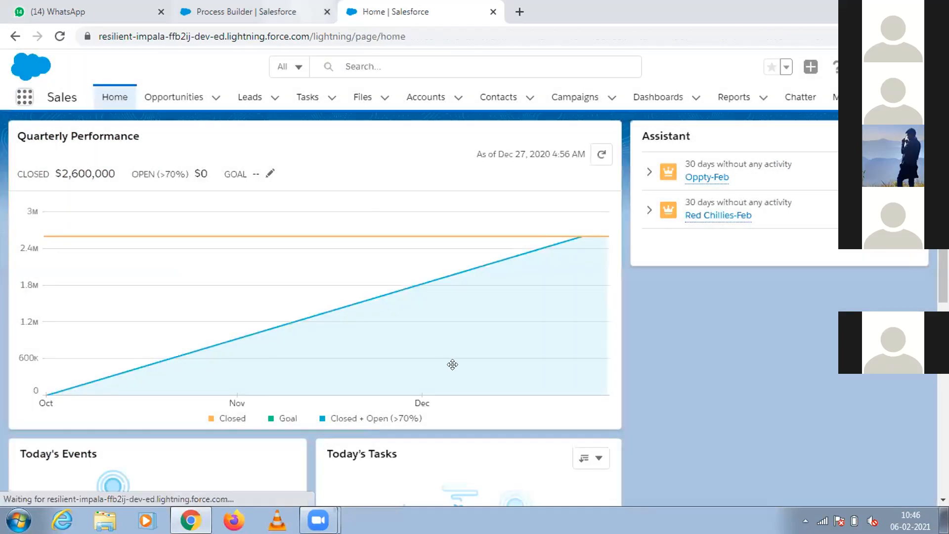
Reopen Create Contact Action in the Auto-create Contacts process and add a field value row for Account ID.
key("ctrl+shift+Tab")
left_click(225, 368)
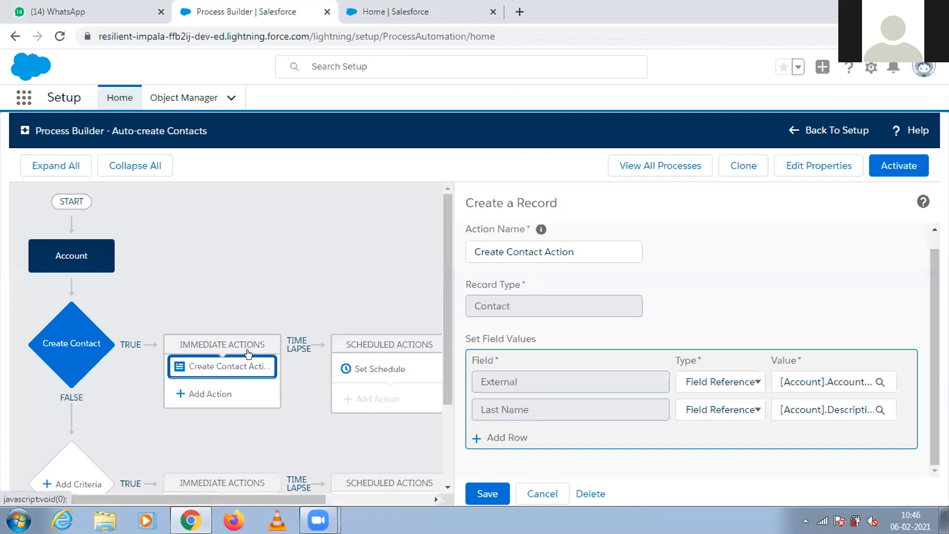
scroll(935, 265, "up", 1)
scroll(934, 265, "down", 1)
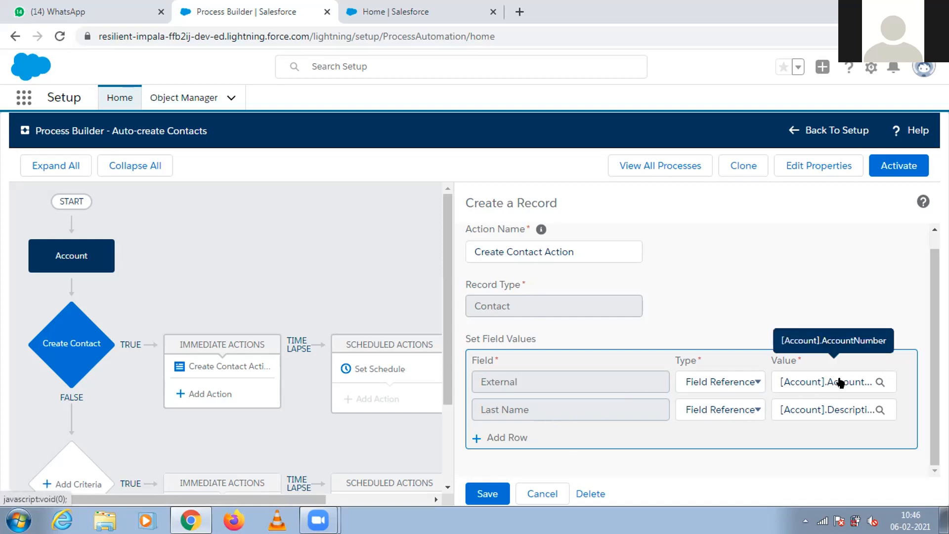
left_click(499, 437)
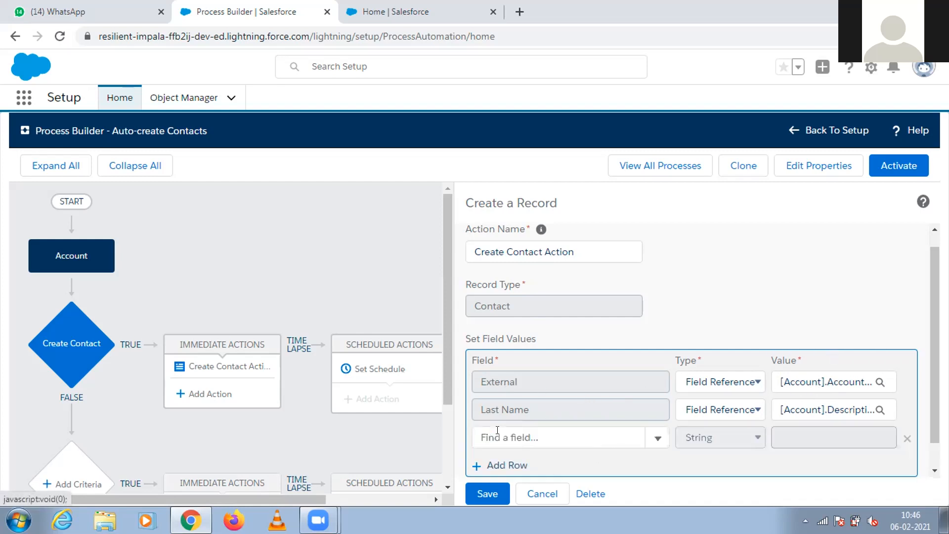
left_click(498, 433)
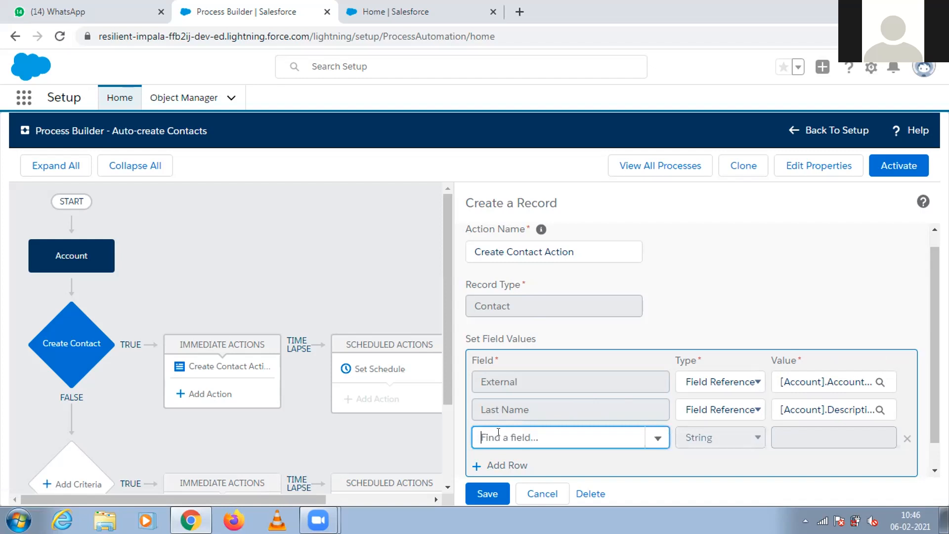
type("Acco")
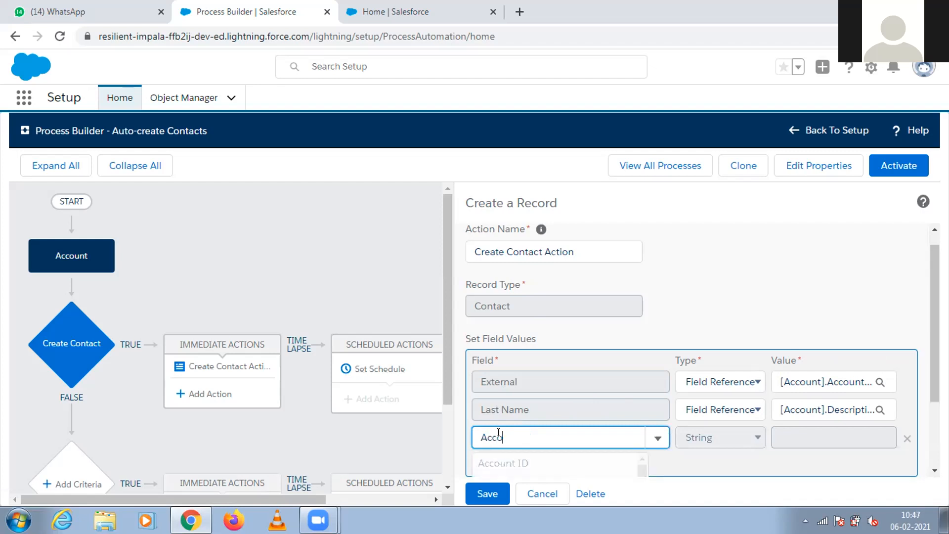
left_click(514, 462)
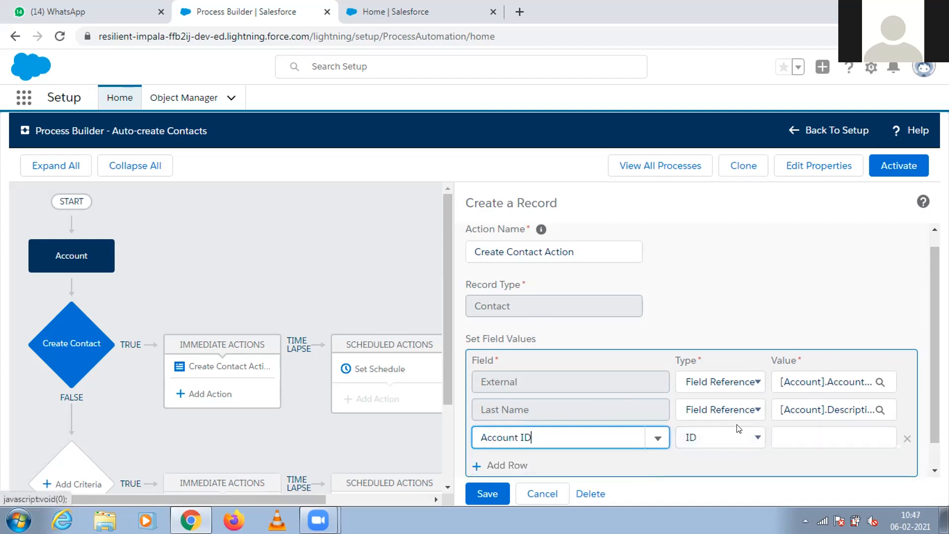
left_click(738, 438)
left_click(738, 438)
left_click(783, 431)
type("Acc")
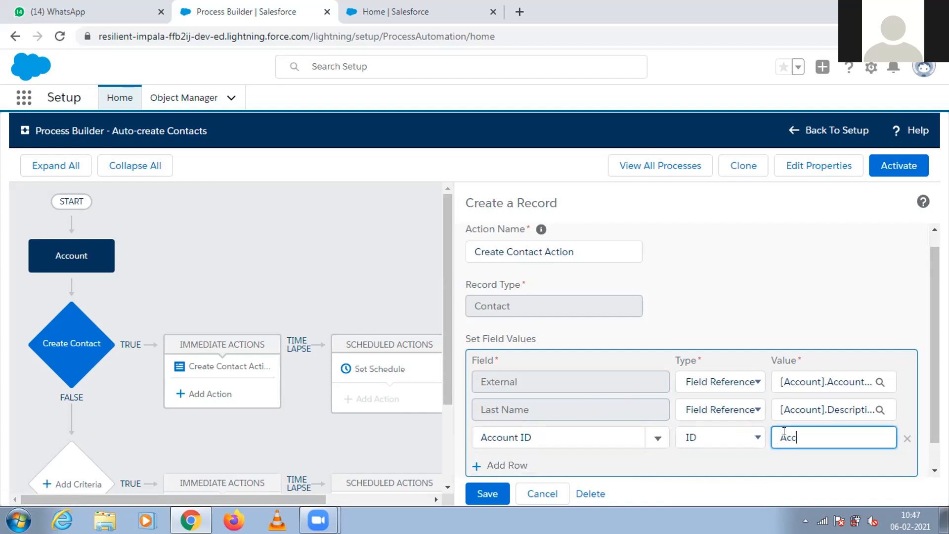
key("BackSpace")
key("BackSpace")
key("BackSpace")
Set the contact's Account ID to a Field Reference pointing to the account's Account ID.
left_click(696, 437)
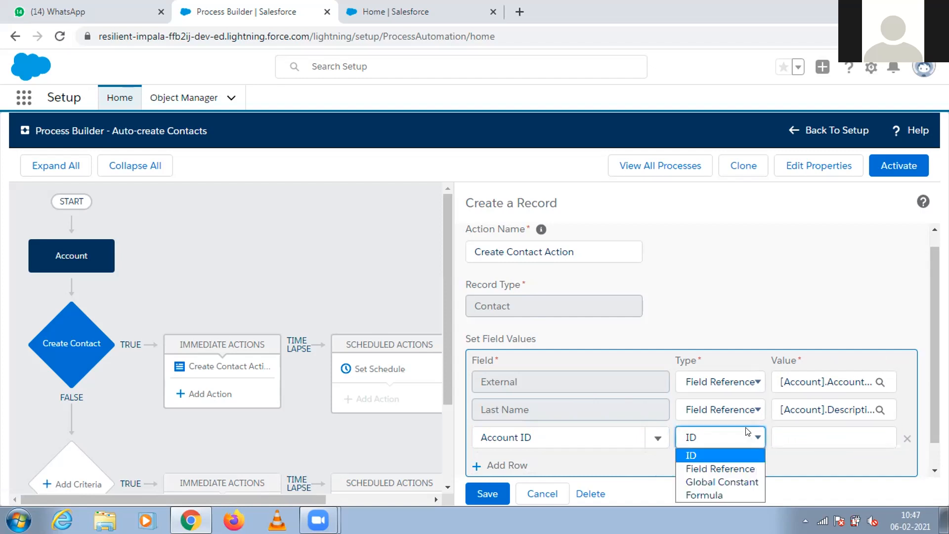
left_click(713, 468)
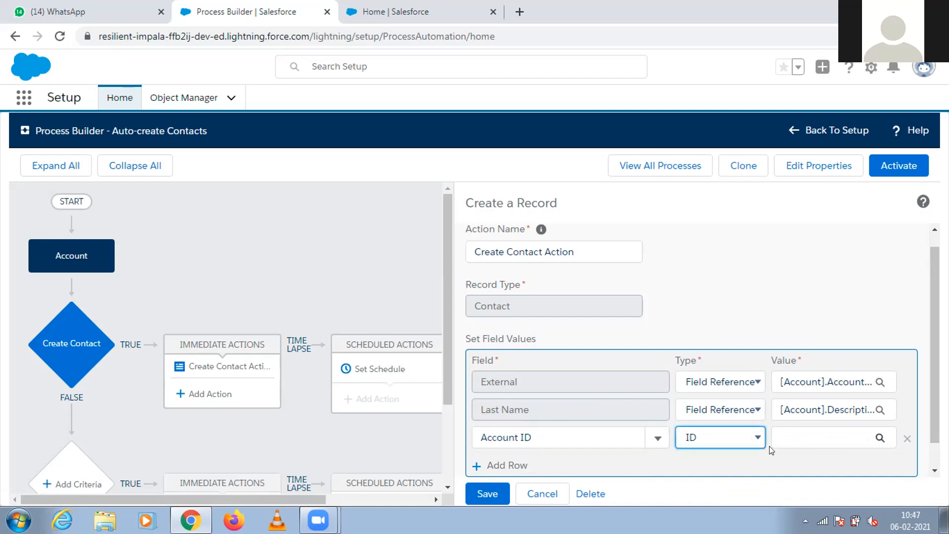
left_click(792, 439)
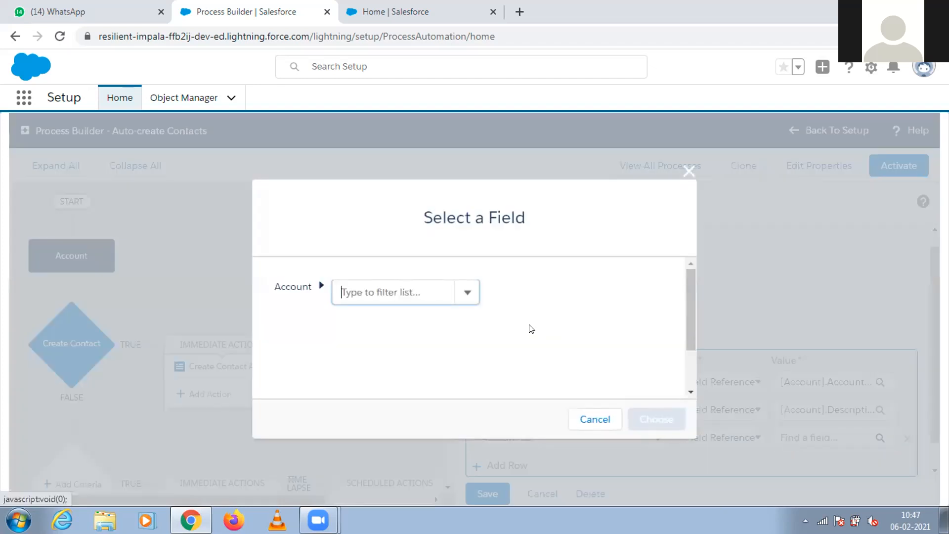
type("Acc")
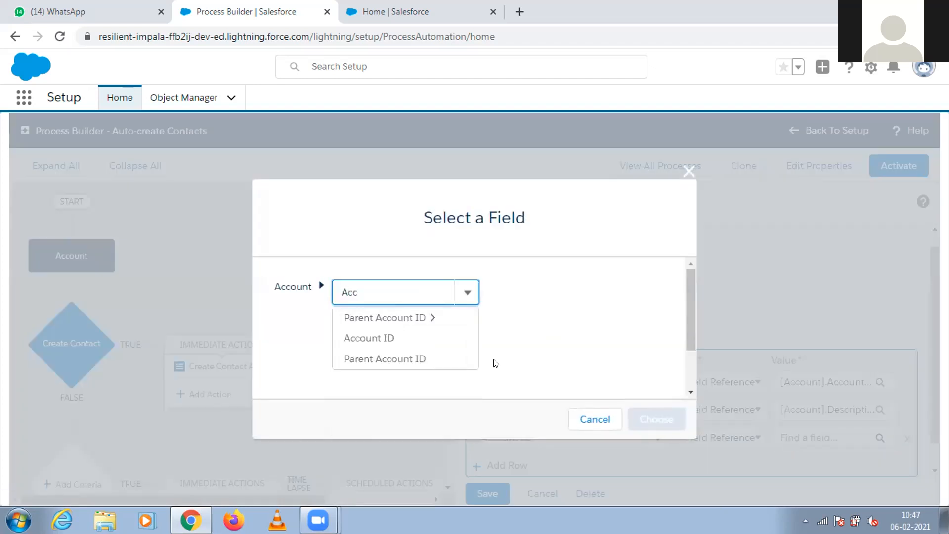
left_click(409, 340)
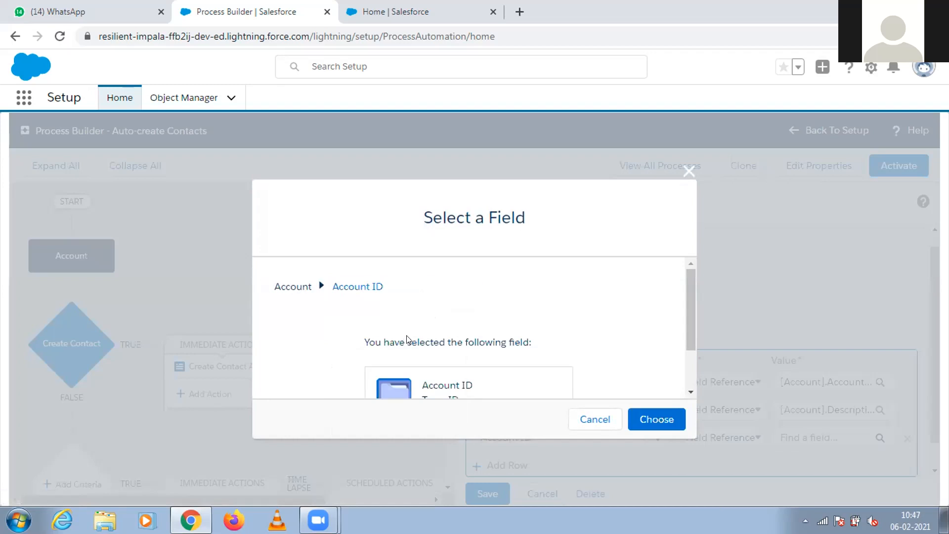
scroll(690, 347, "down", 2)
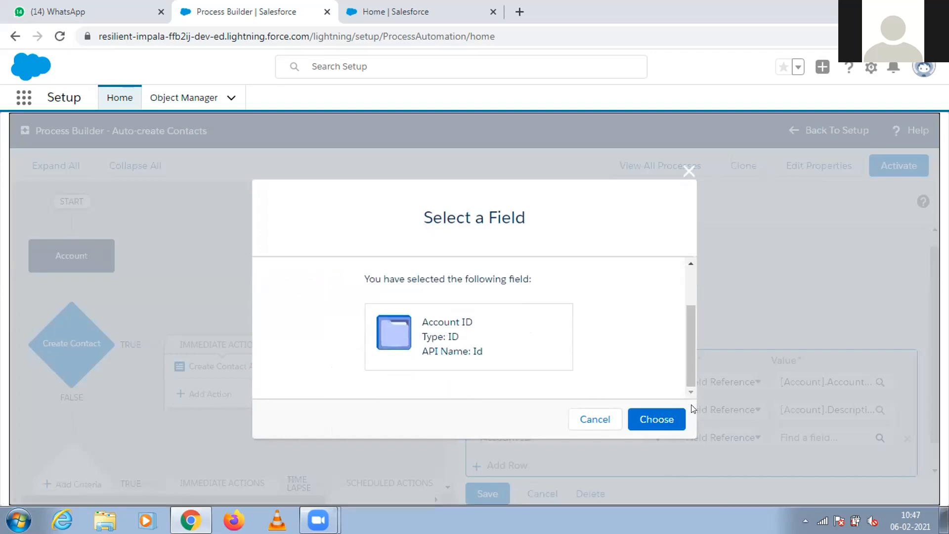
left_click(663, 419)
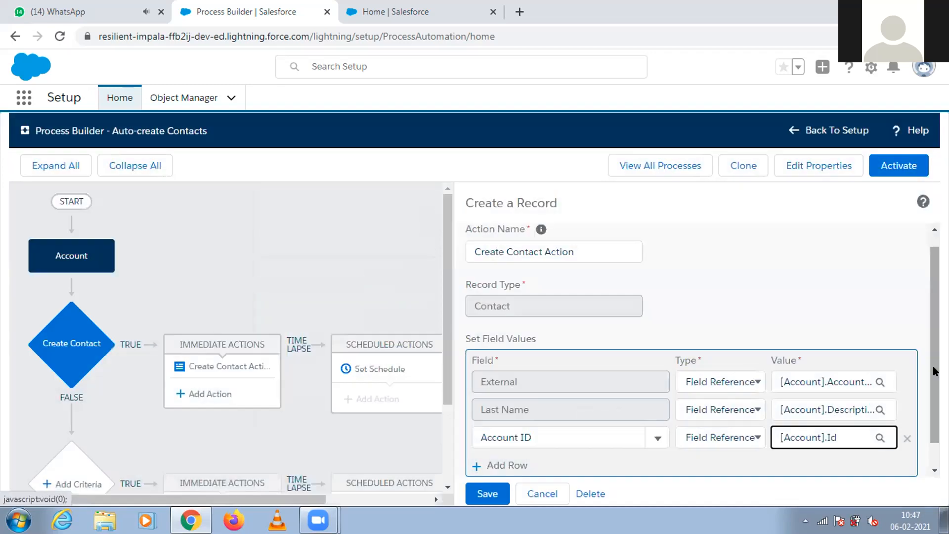
Change the contact's Last Name value to the String "Auto Contact".
scroll(929, 359, "down", 1)
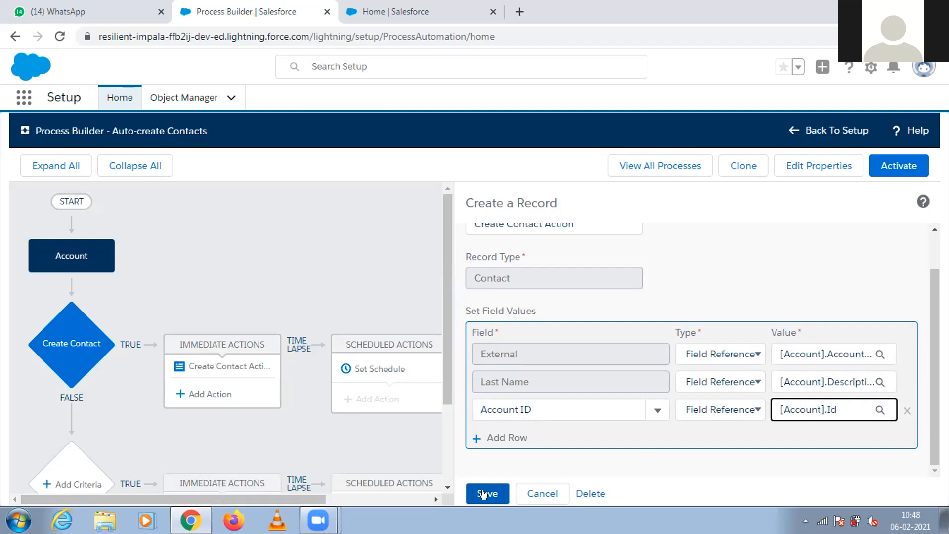
left_click(745, 378)
left_click(728, 395)
left_click(777, 376)
type("Auto")
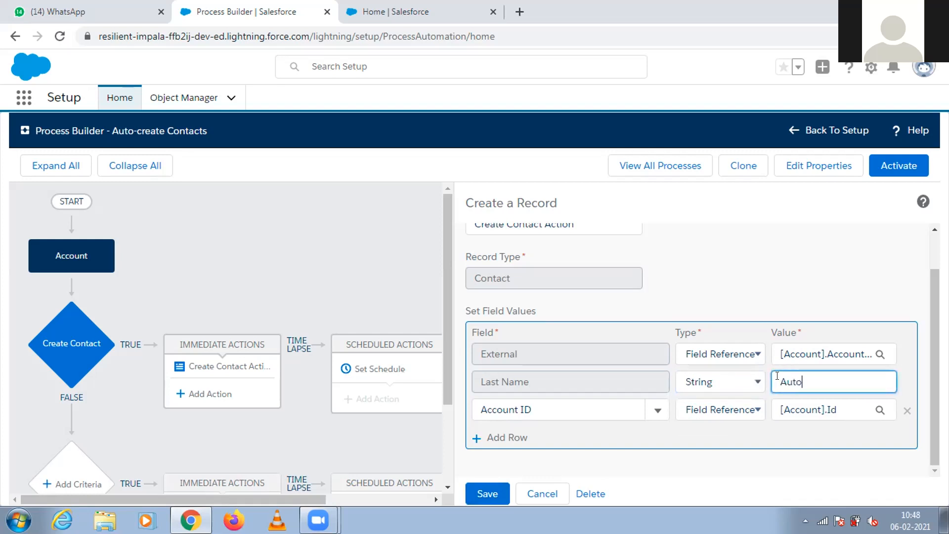
type(" Contact")
left_click(791, 283)
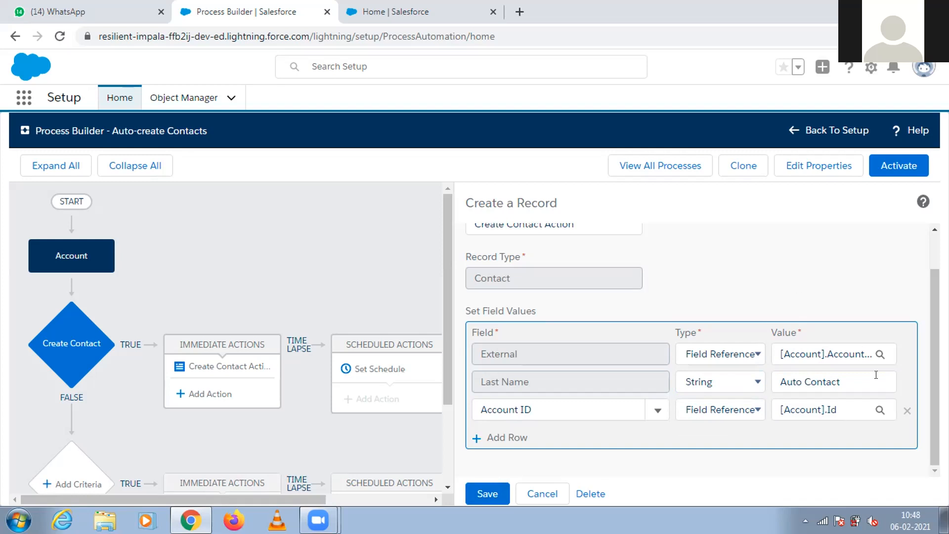
Change the contact's Last Name value to a Field Reference pointing to Account Description, and save the action.
left_click(758, 383)
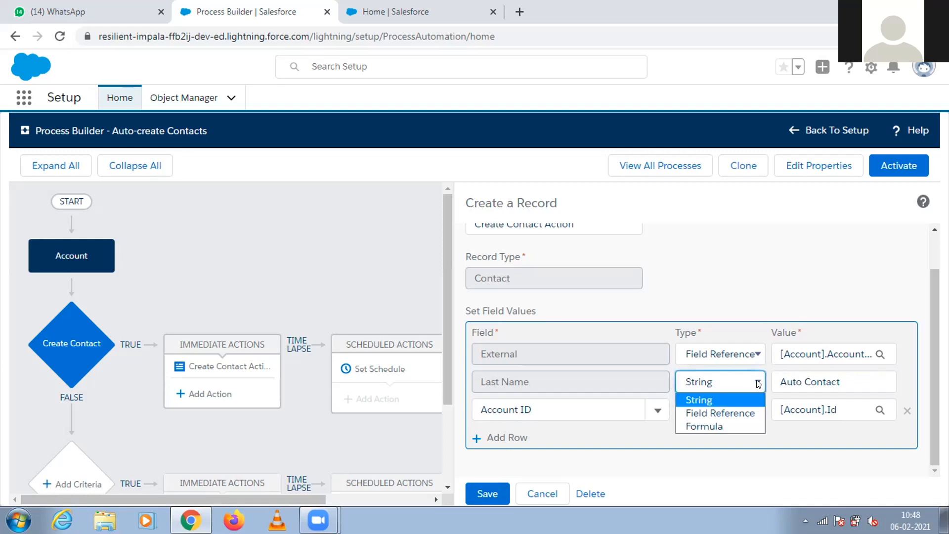
left_click(724, 414)
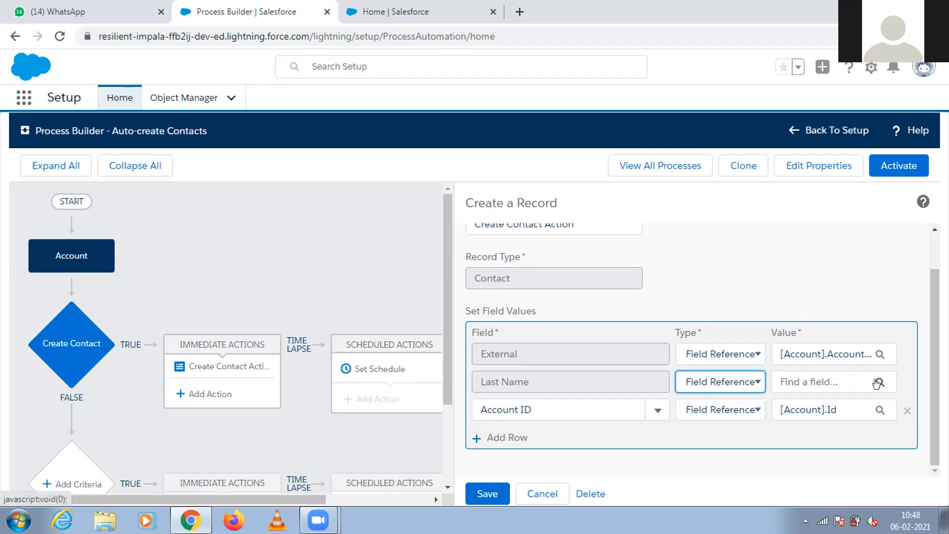
left_click(878, 381)
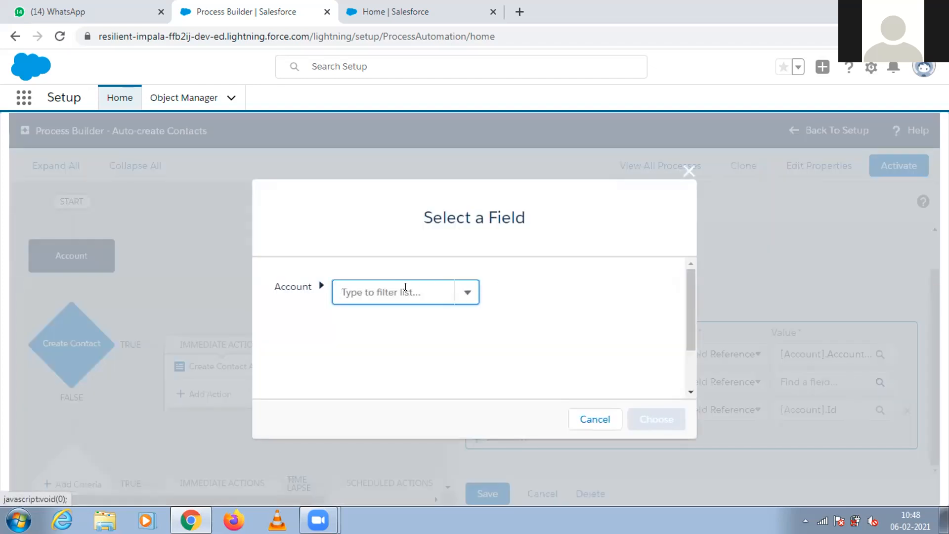
type("Account")
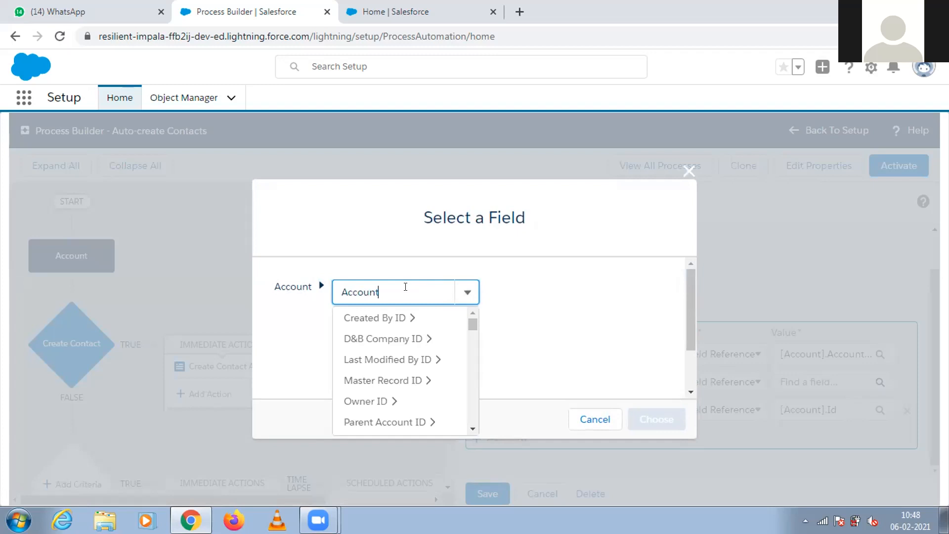
left_click(414, 338)
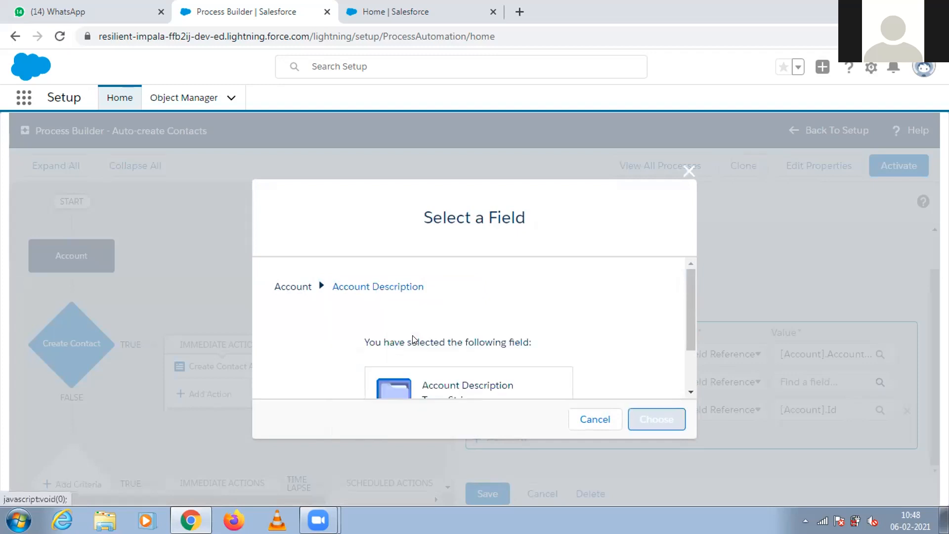
left_click(636, 428)
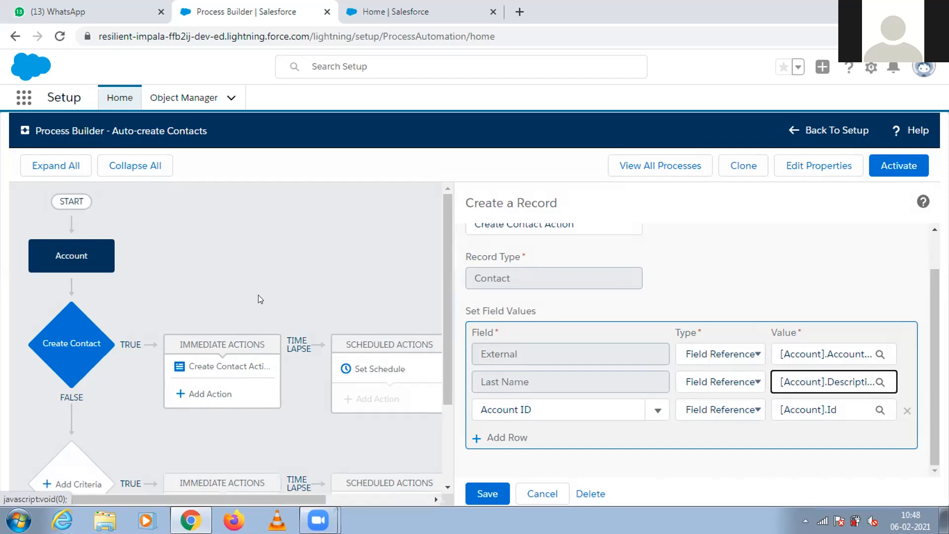
left_click(482, 494)
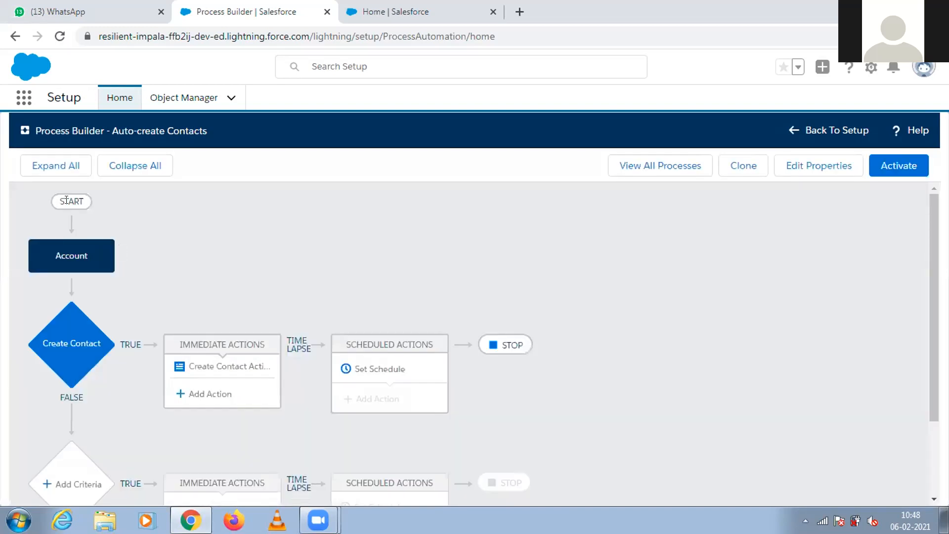
Review the Account start settings and the conditions of the Create Contact criteria.
left_click(62, 260)
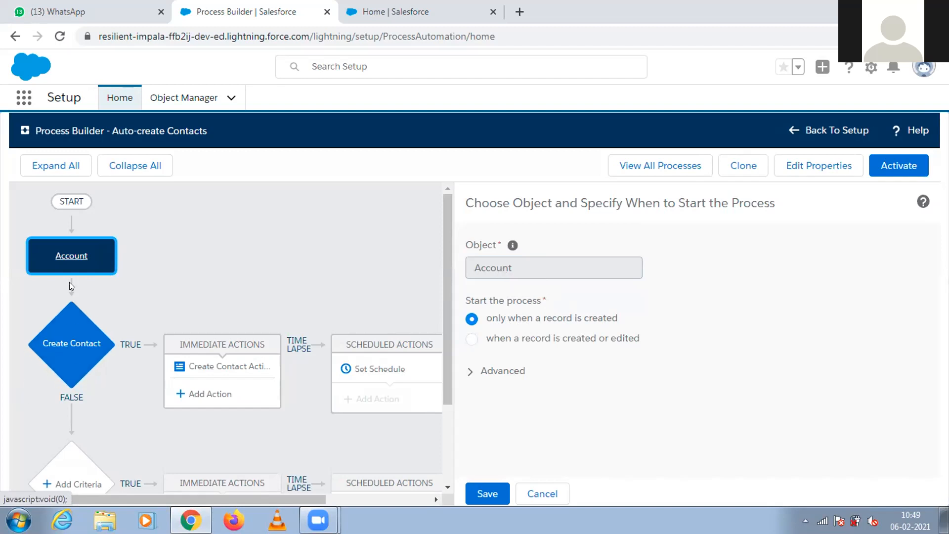
left_click(63, 340)
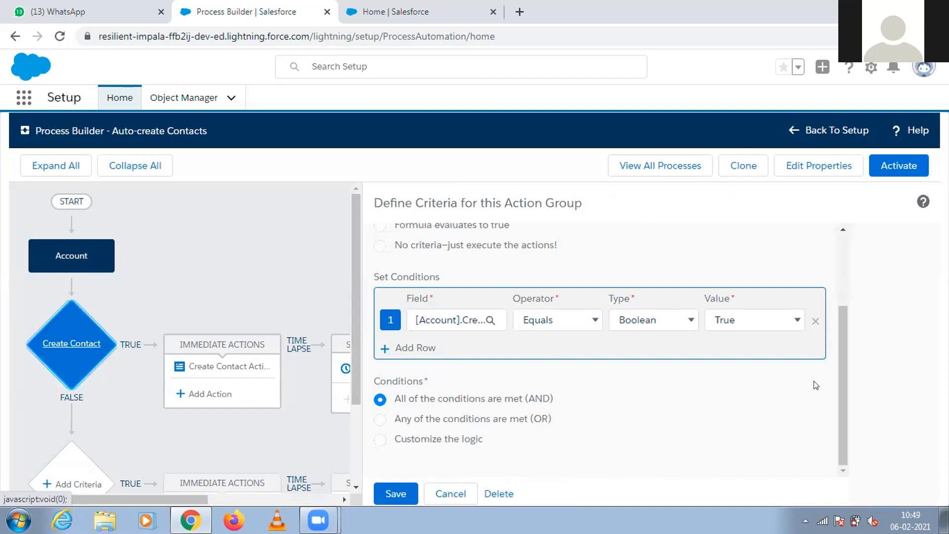
left_click_drag(839, 378, 846, 277)
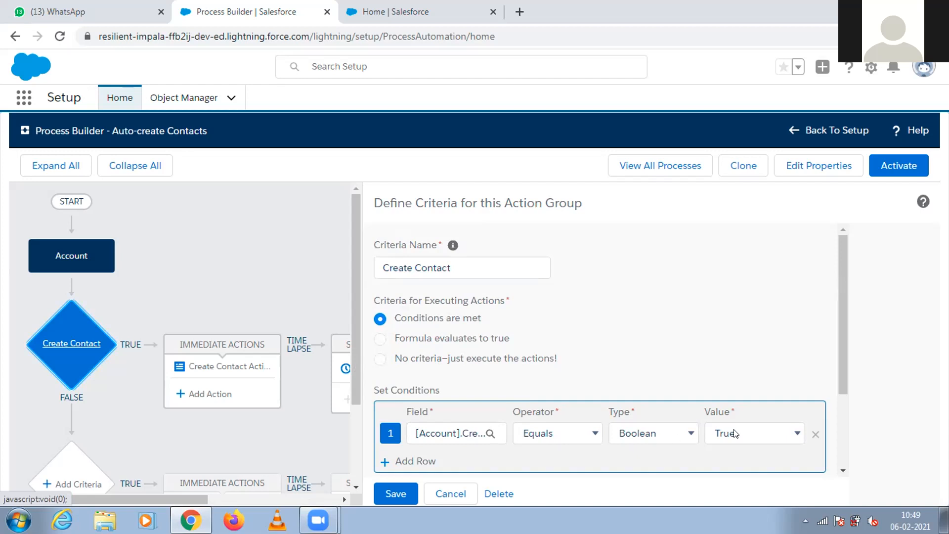
left_click_drag(840, 348, 845, 415)
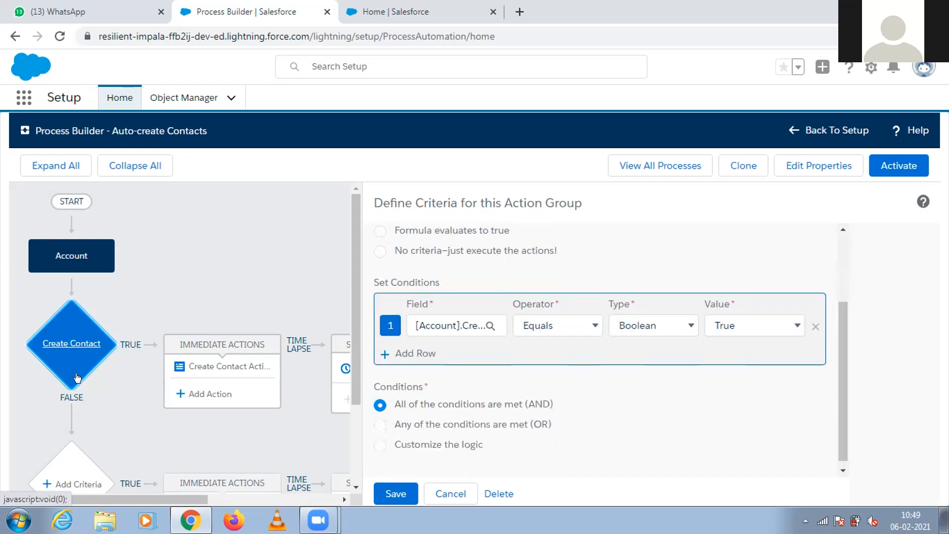
left_click(77, 342)
Reopen Create Contact Action and review its field values and the value types available for External.
left_click(200, 366)
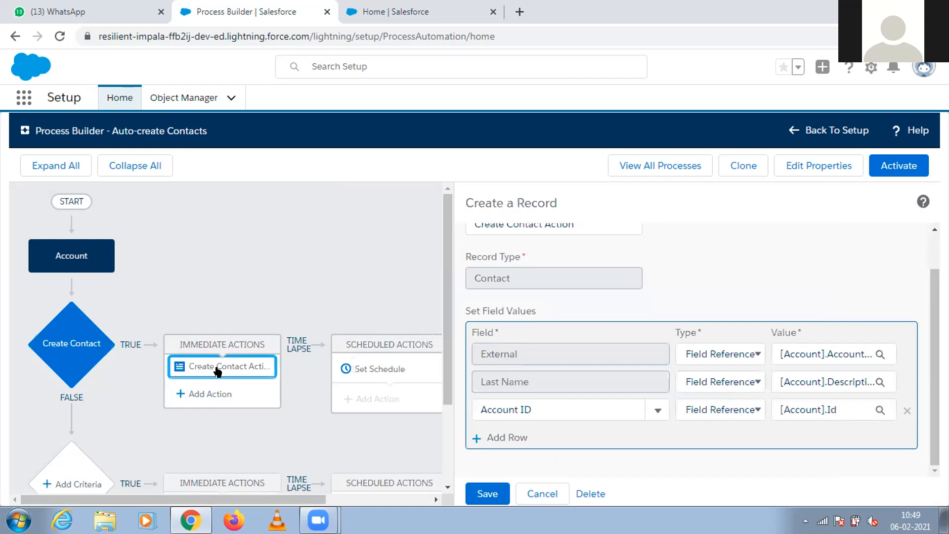
scroll(478, 349, "up", 1)
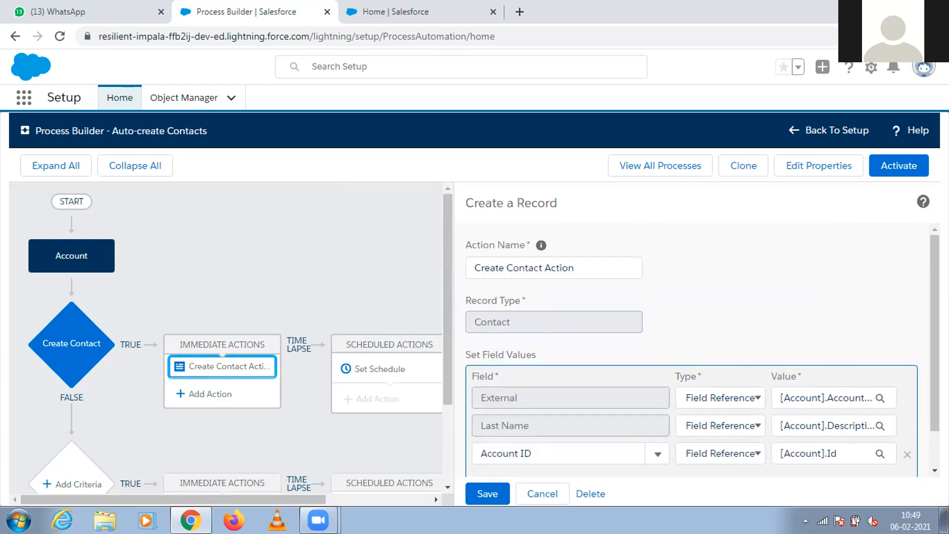
scroll(567, 379, "down", 1)
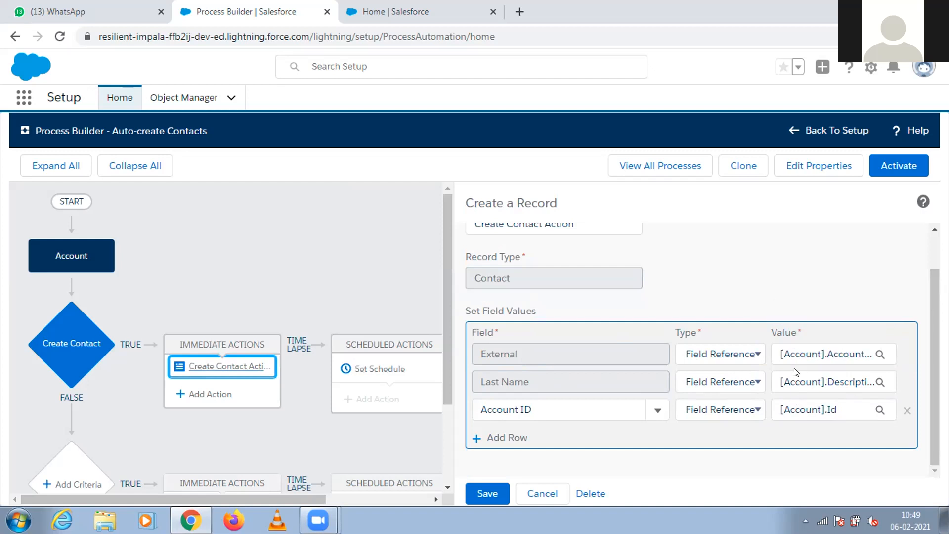
left_click(728, 361)
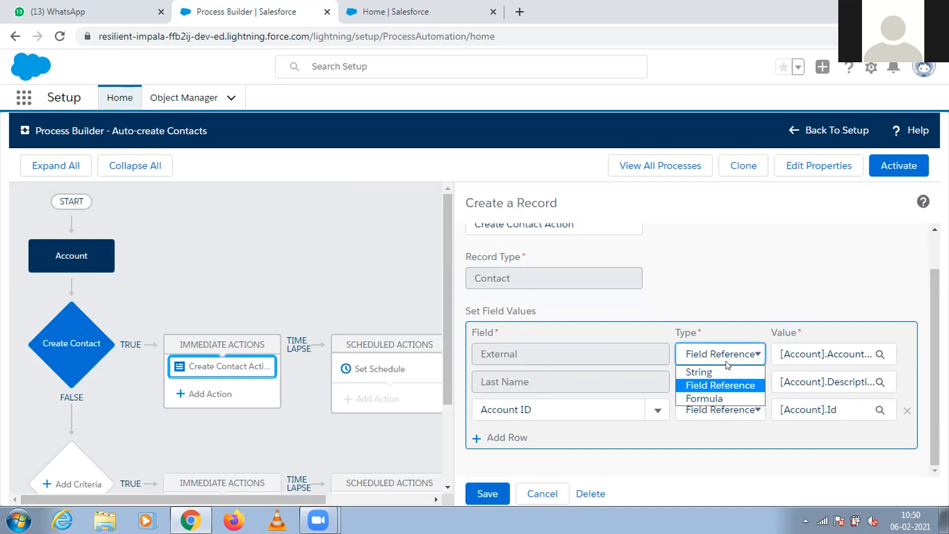
left_click(732, 302)
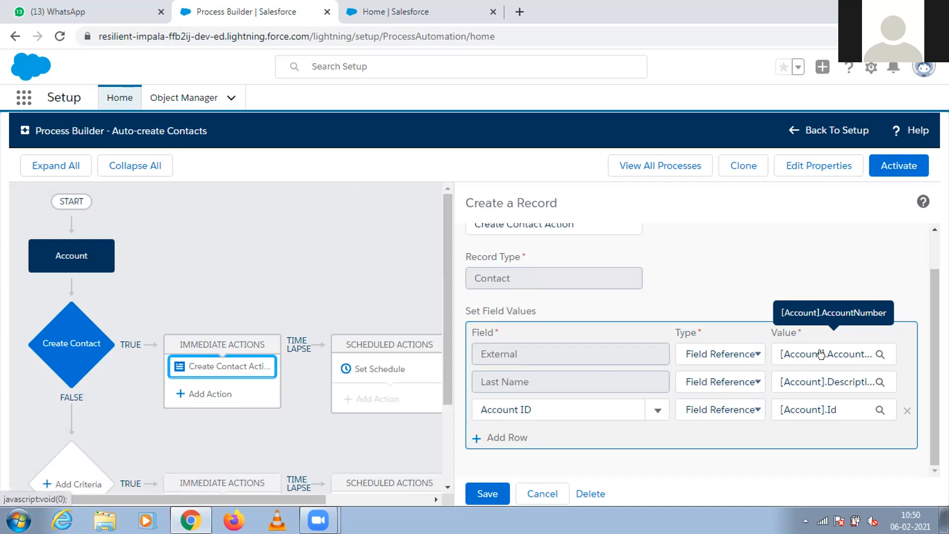
Change the External field's type to Formula and insert the account's Account Number field into the formula.
left_click(750, 359)
left_click(717, 399)
left_click(825, 353)
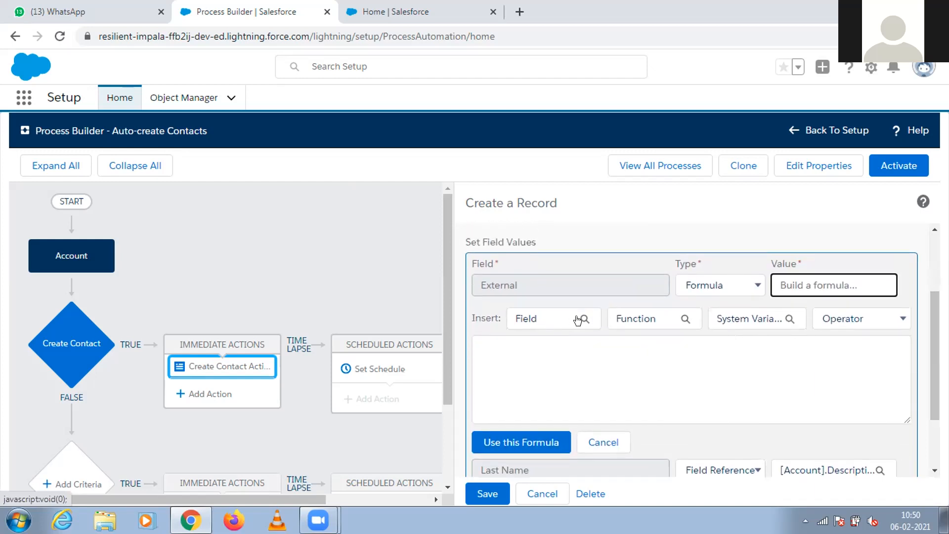
left_click(573, 319)
left_click(405, 280)
type("Acc")
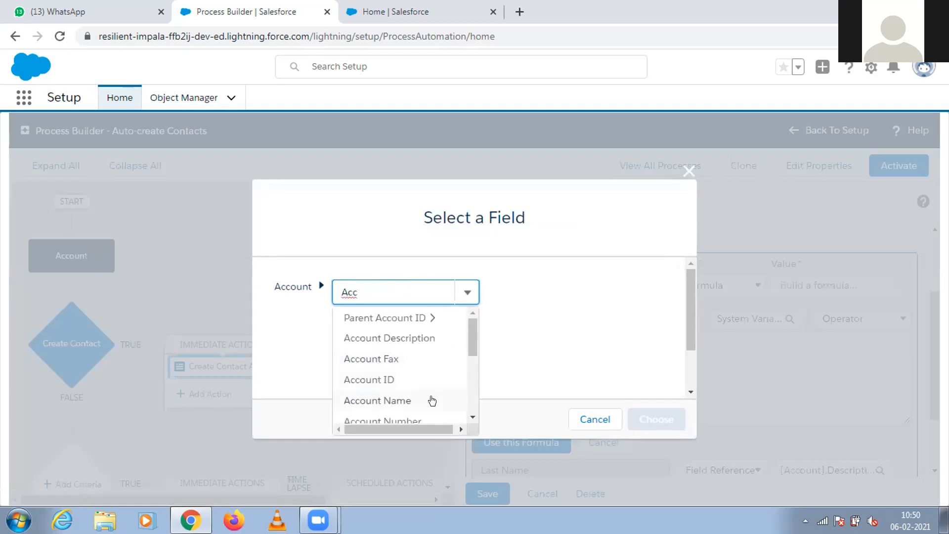
left_click(415, 421)
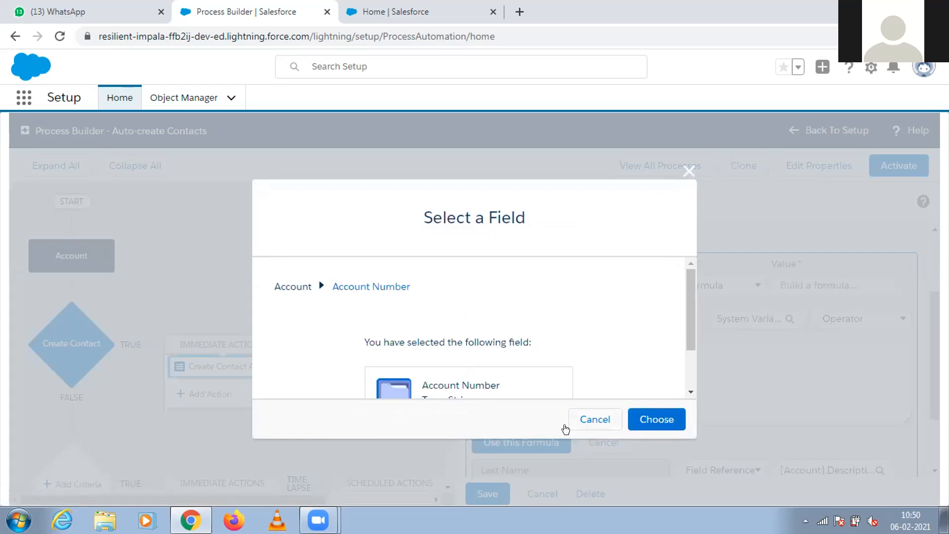
left_click(634, 422)
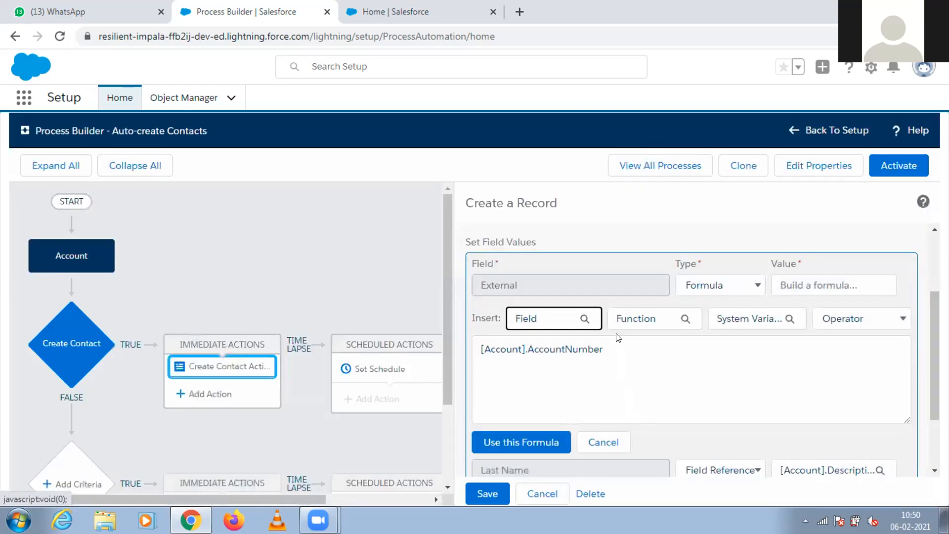
Browse the Text category of formula functions and close the function picker without choosing one.
left_click(680, 318)
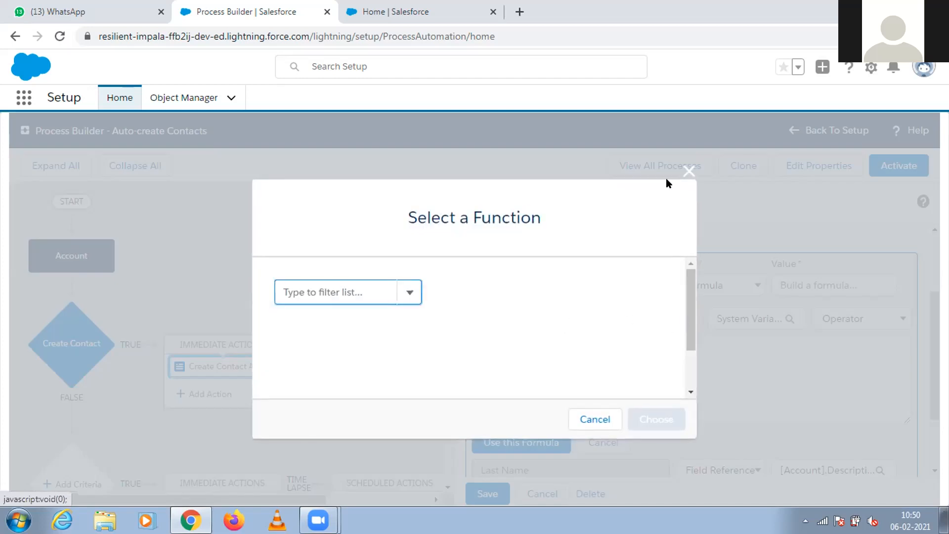
left_click(406, 294)
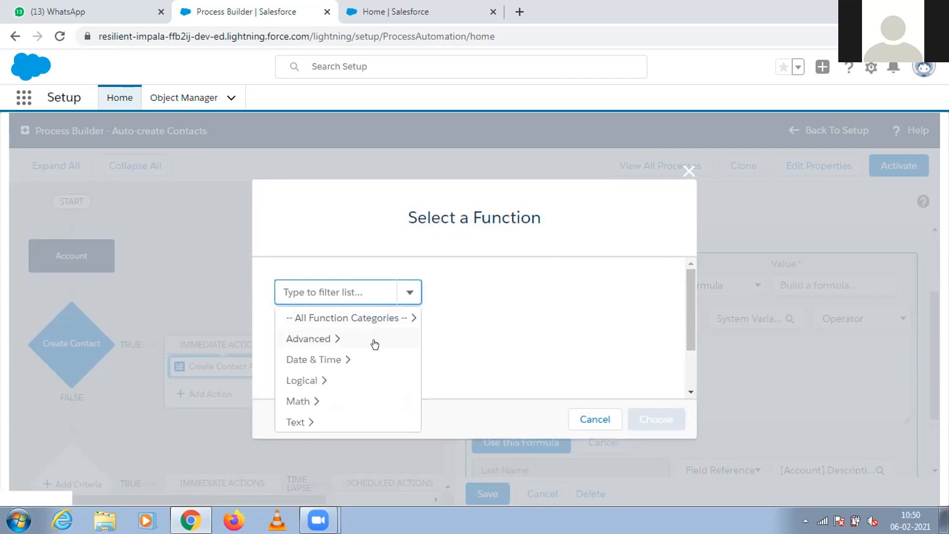
left_click(317, 421)
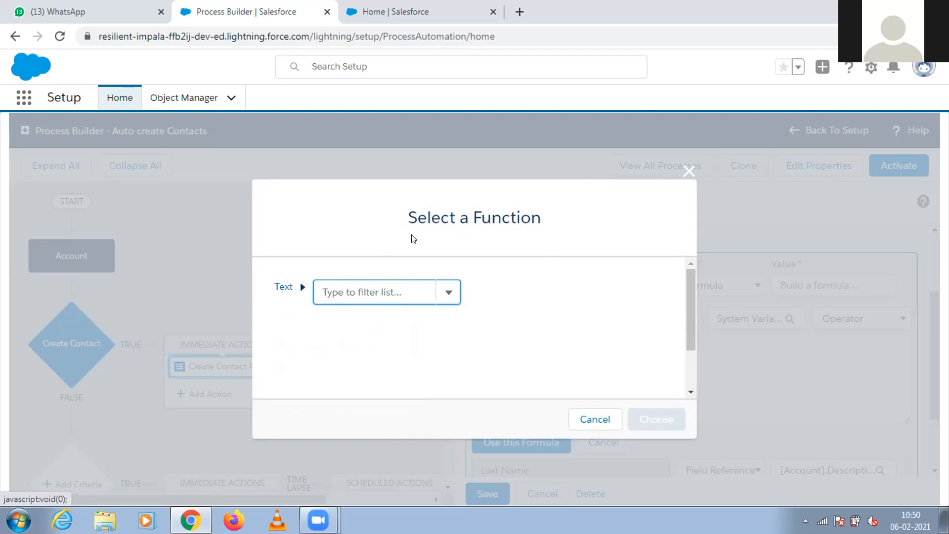
left_click(442, 295)
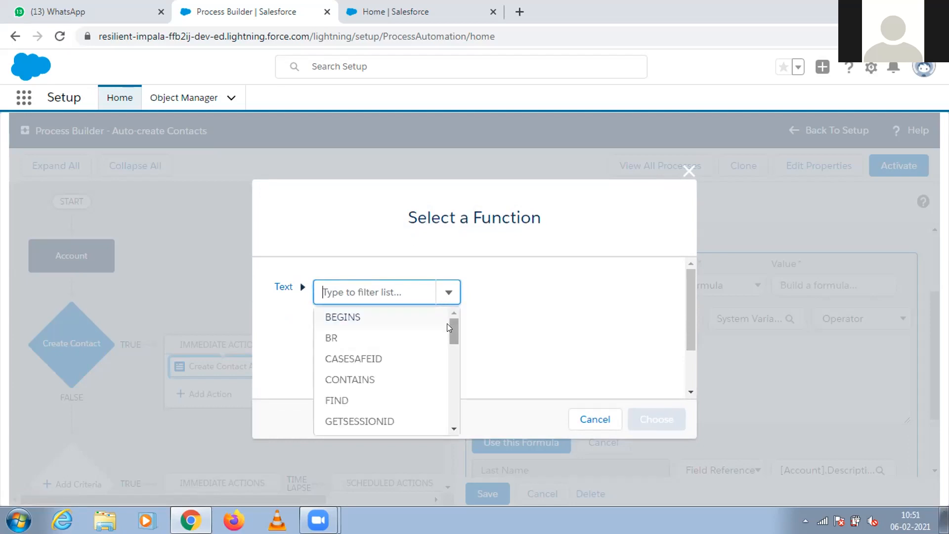
mouse_move(448, 329)
left_mouse_down()
mouse_move(448, 416)
mouse_move(447, 326)
left_mouse_up()
left_click(688, 171)
Append a + operator after [Account].AccountNumber in the External formula.
left_click(645, 350)
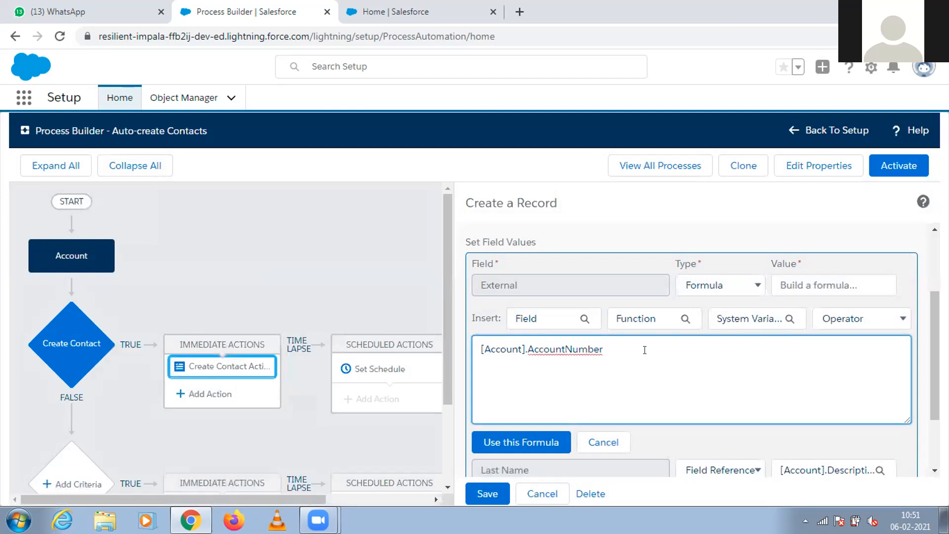
type("+")
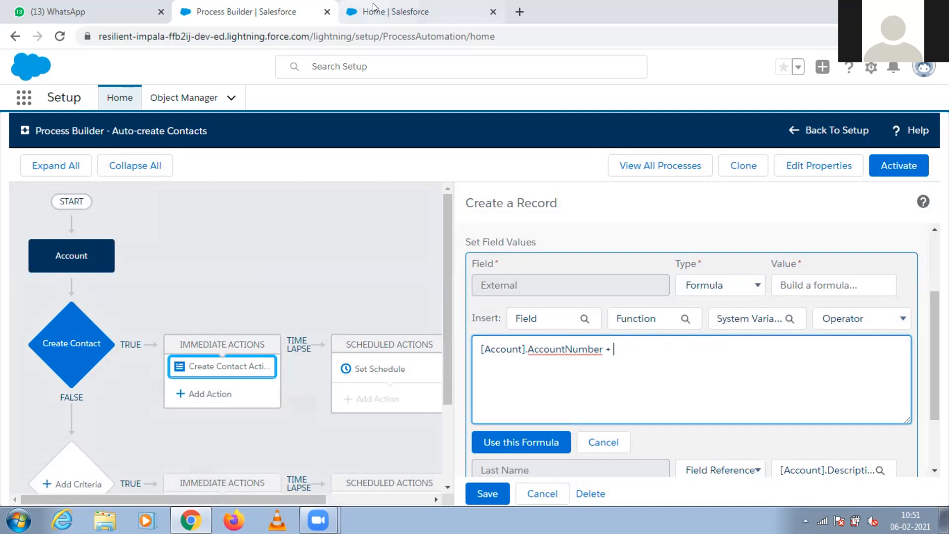
left_click(391, 11)
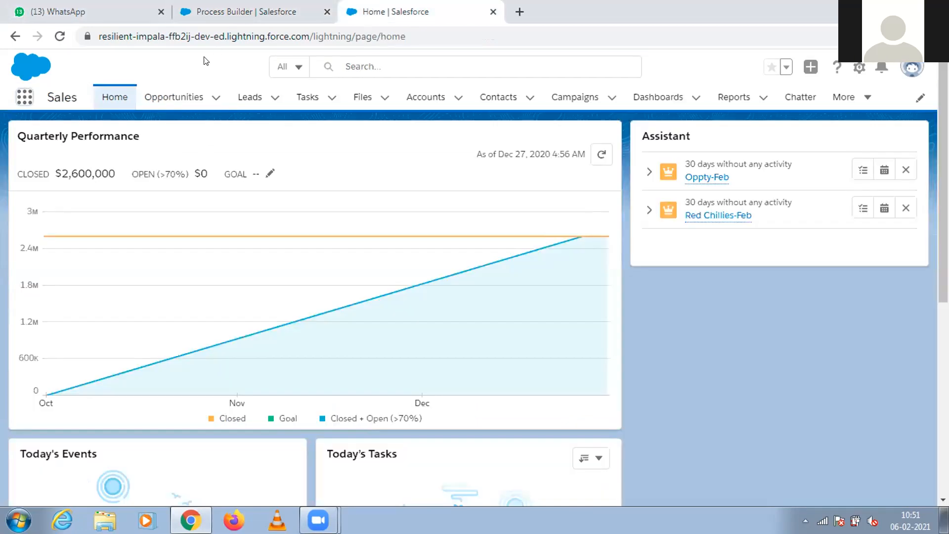
key("ctrl+shift+Tab")
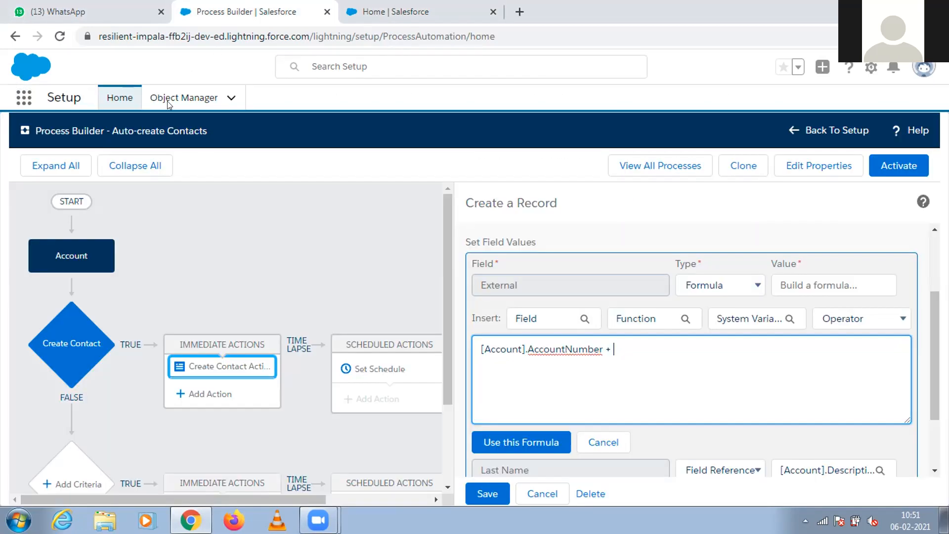
Open Object Manager in a new browser tab and examine the Account object's Fields & Relationships.
right_click(176, 97)
left_click(196, 105)
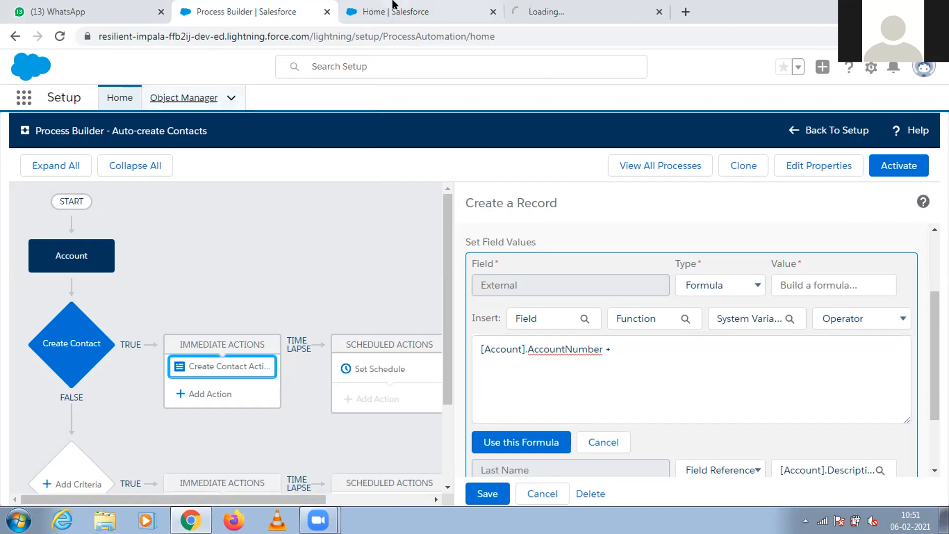
left_click(610, 11)
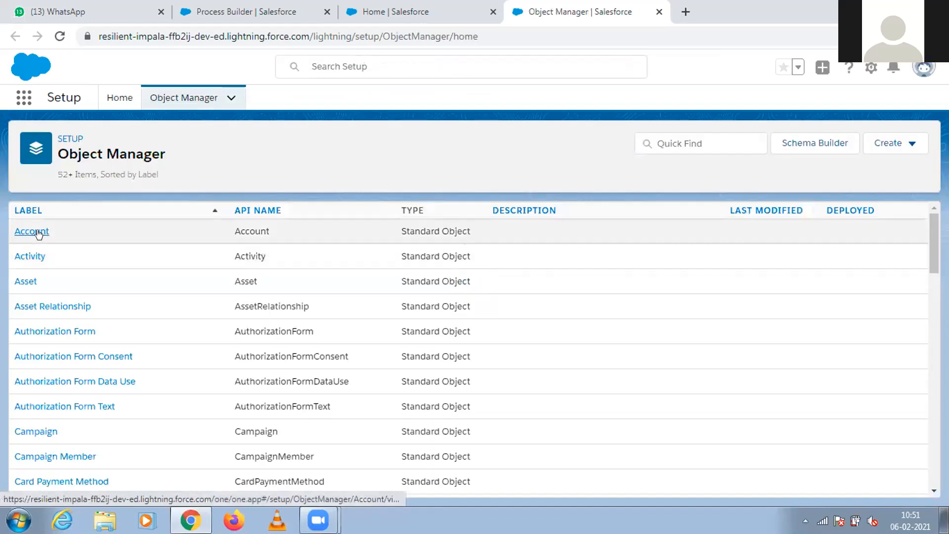
left_click(32, 231)
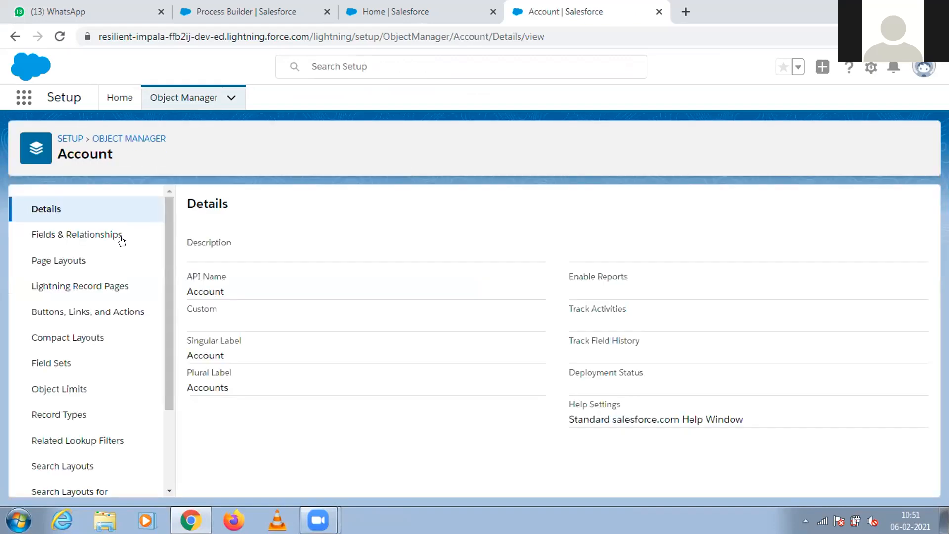
left_click(119, 237)
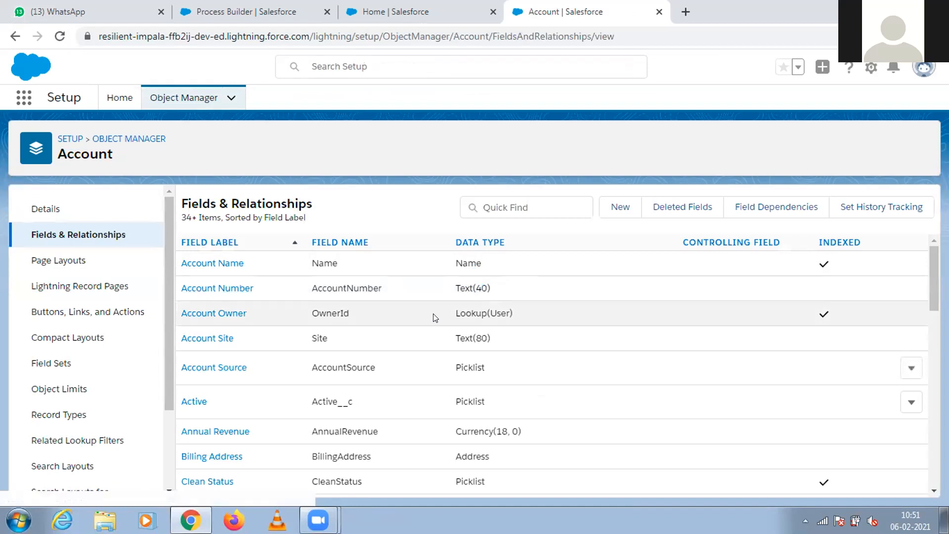
Return to the Auto-create Contacts process and insert the account's External field after the + operator in the External formula.
left_click(385, 11)
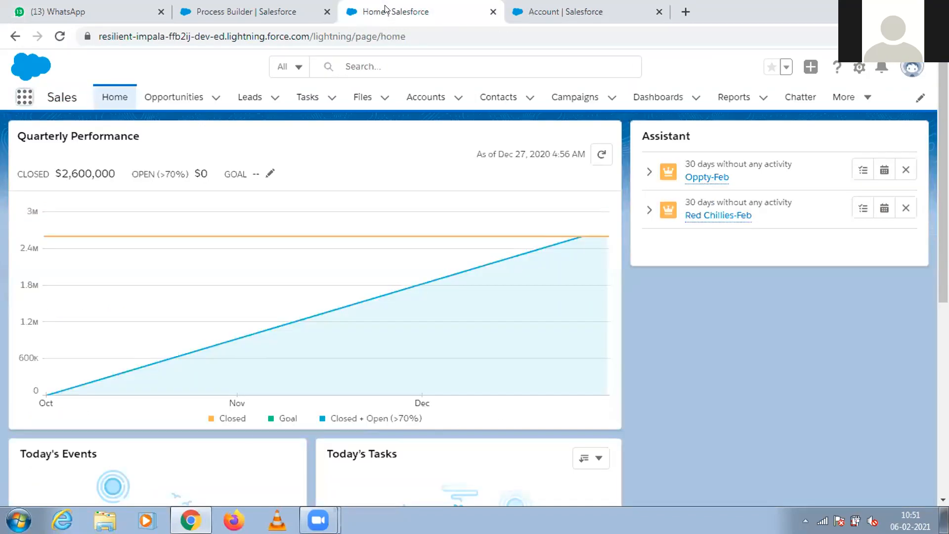
left_click(279, 9)
left_click(612, 351)
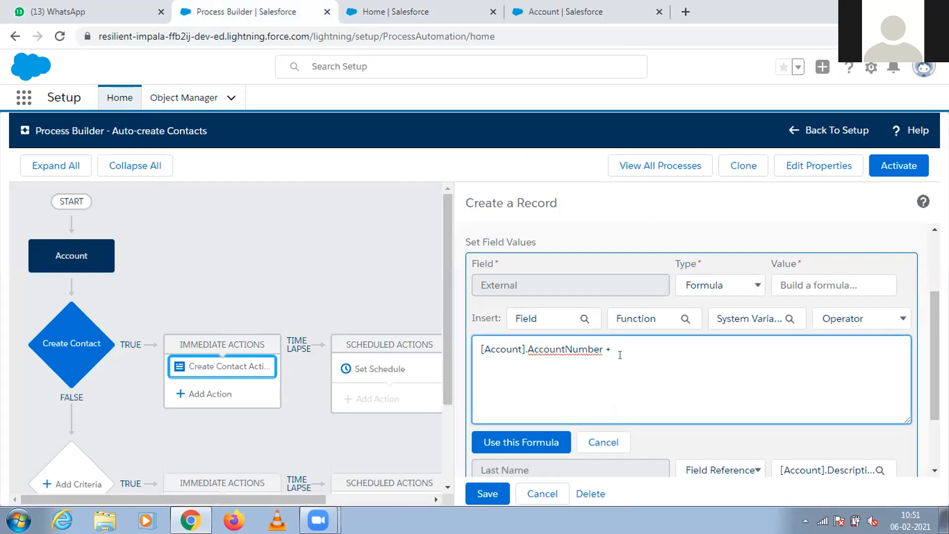
left_click(573, 321)
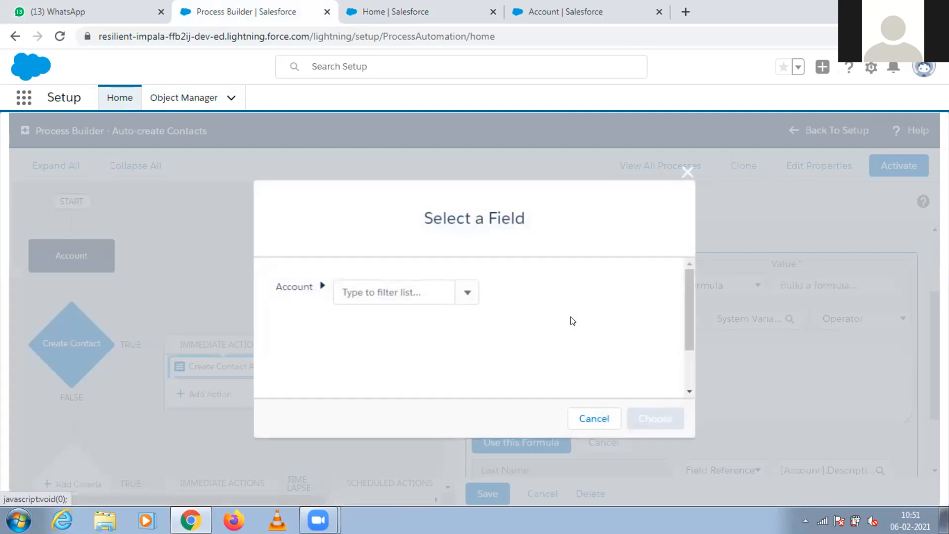
left_click(468, 294)
left_click_drag(471, 325, 469, 371)
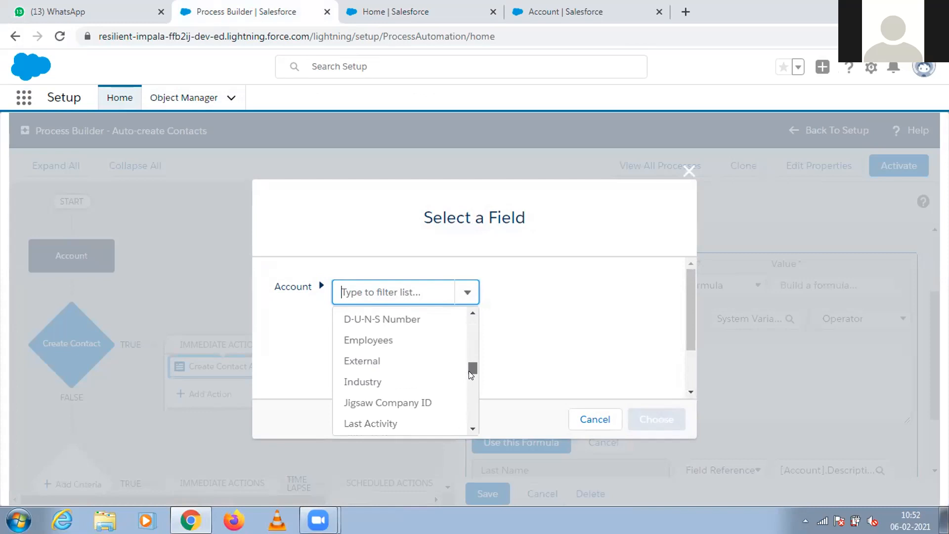
left_click(415, 361)
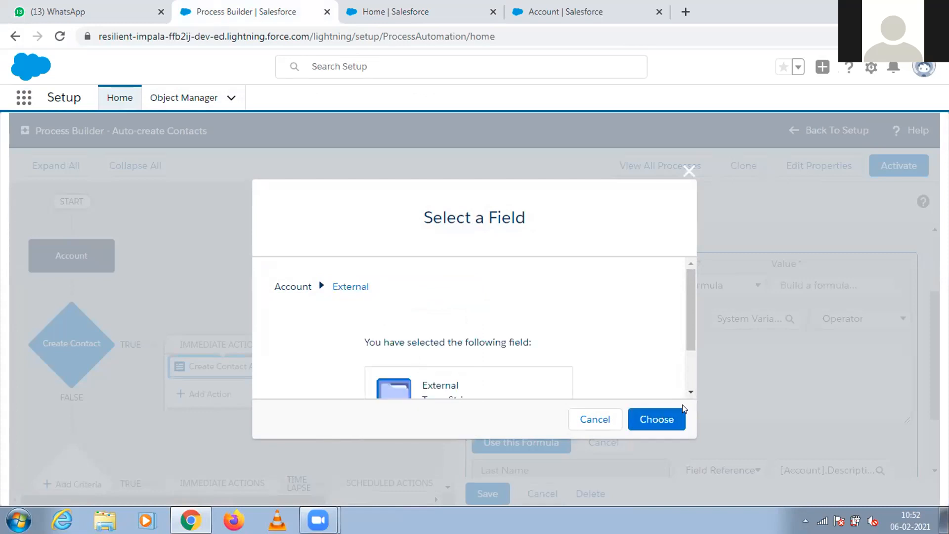
left_click(635, 424)
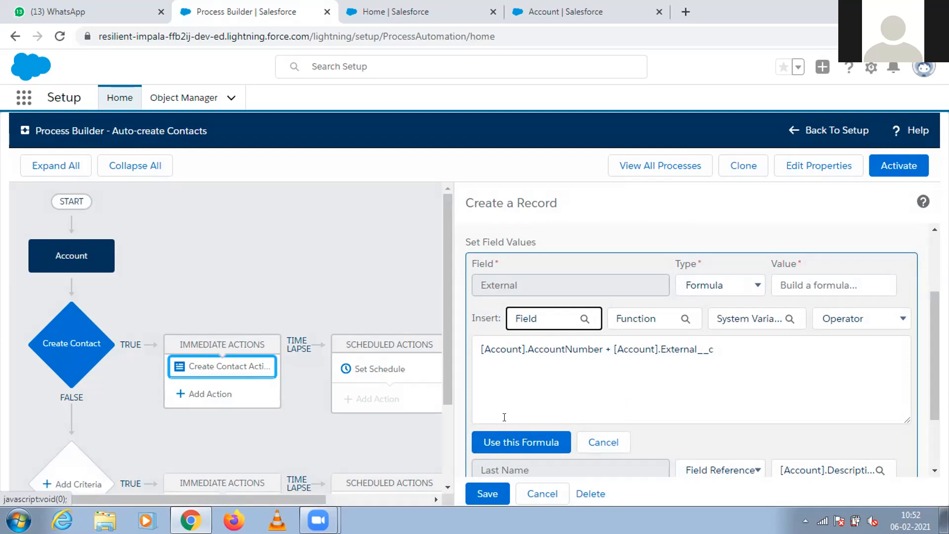
Apply [Account].AccountNumber + [Account].External__c as the External value, save the record-creation action and reopen it for review.
left_click(487, 494)
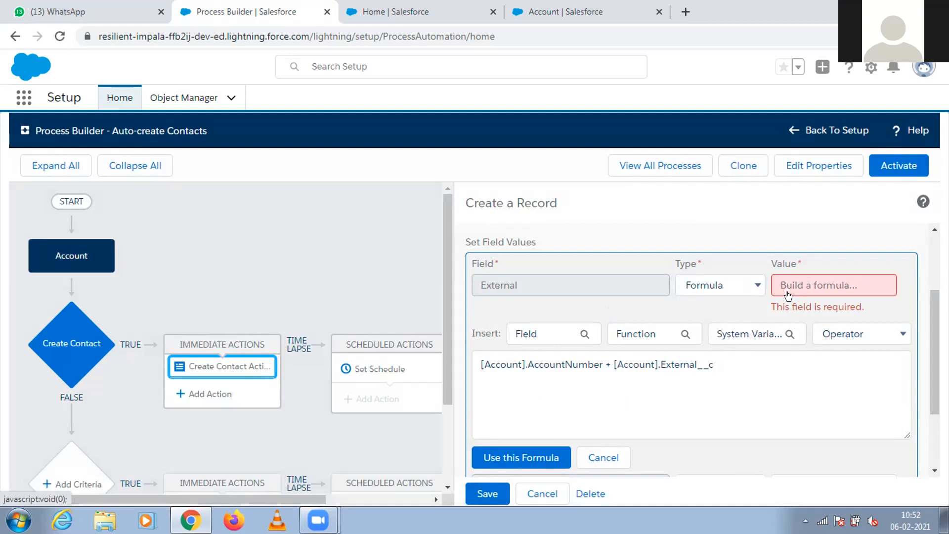
left_click(542, 463)
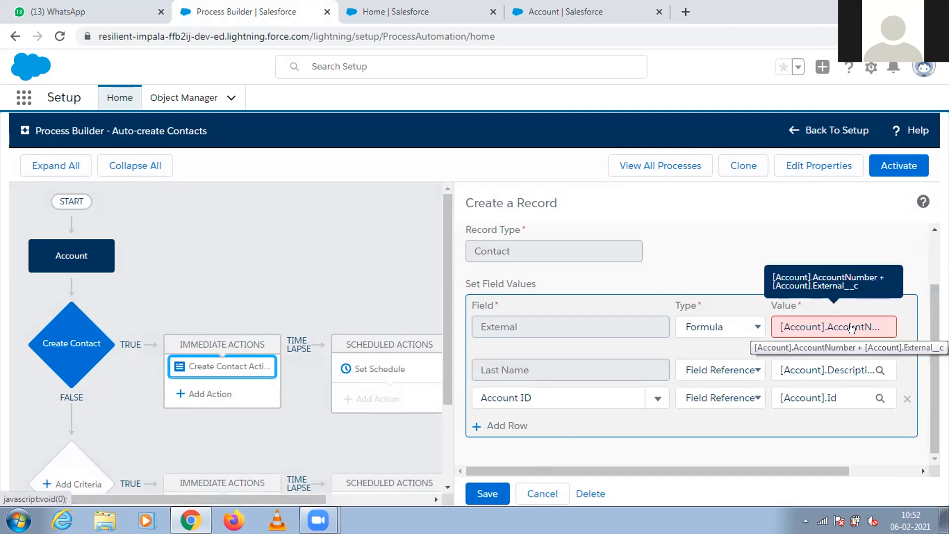
left_click(485, 494)
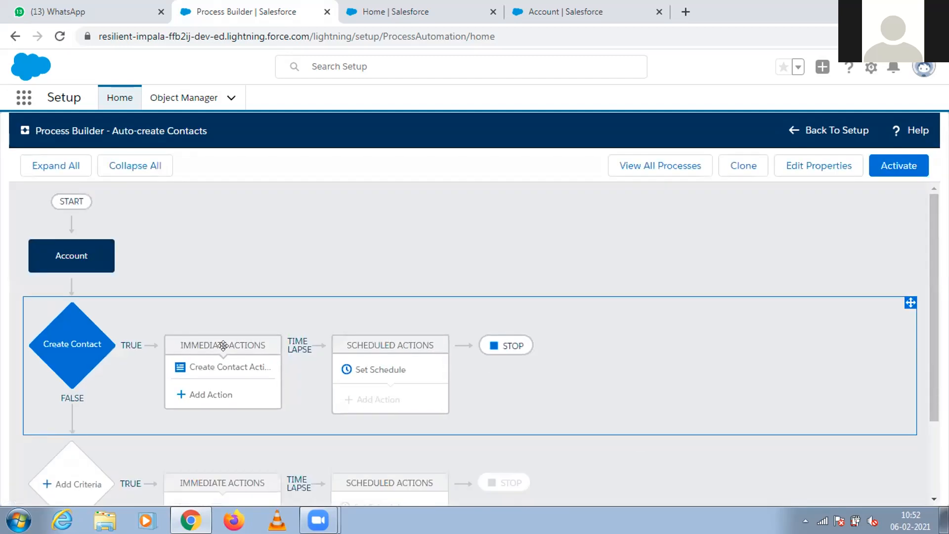
left_click(225, 367)
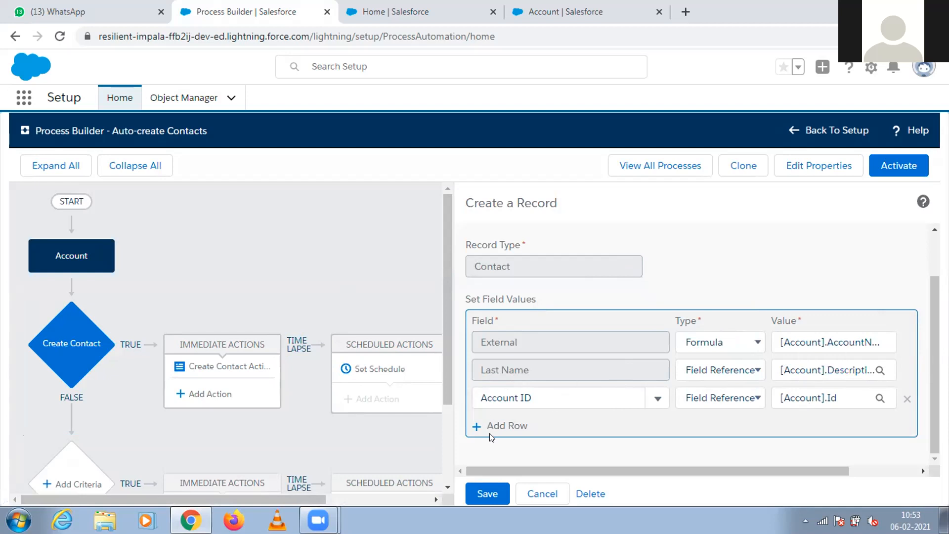
Try to activate the Auto-create Contacts process.
left_click(893, 167)
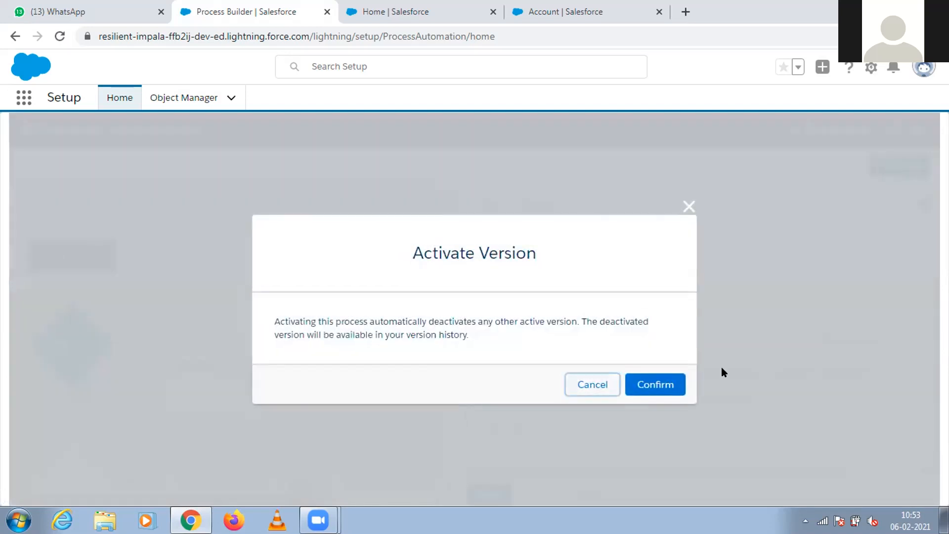
left_click(665, 384)
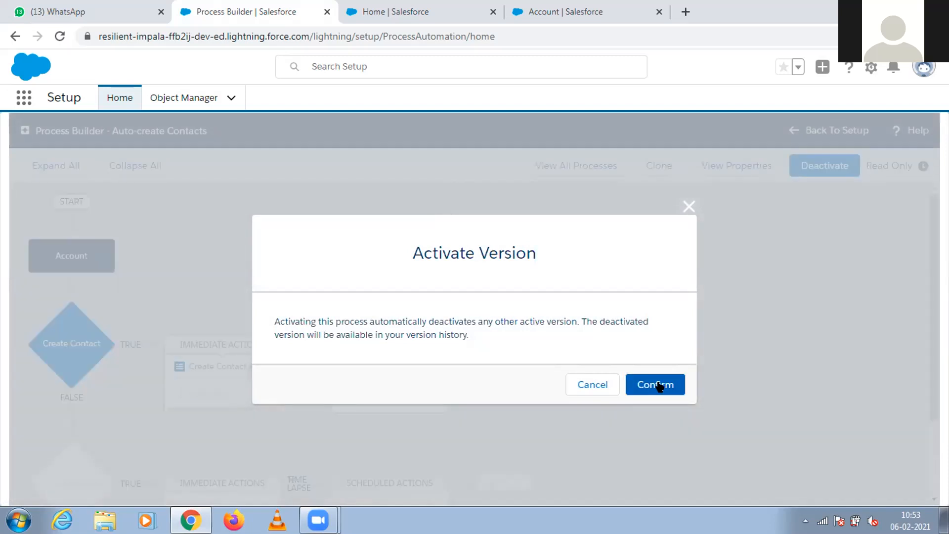
left_click(659, 385)
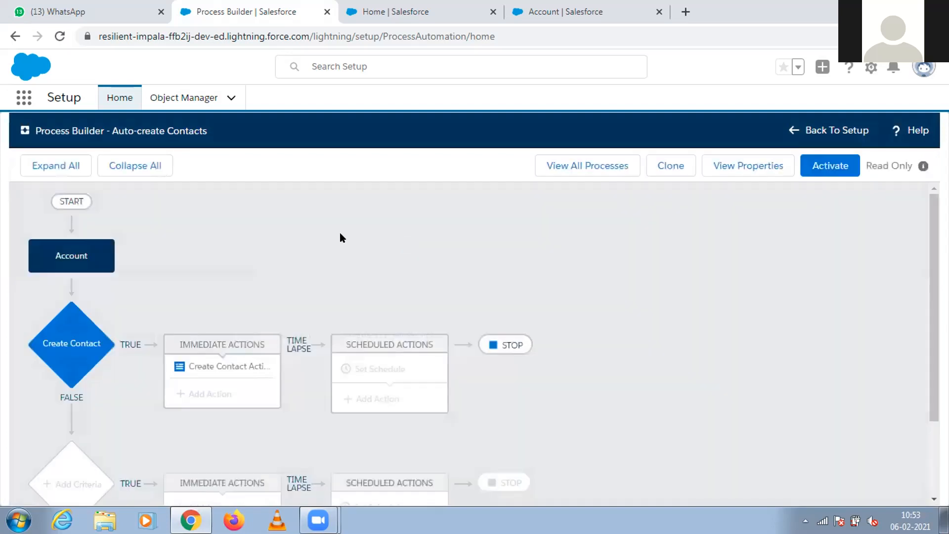
left_click(195, 95)
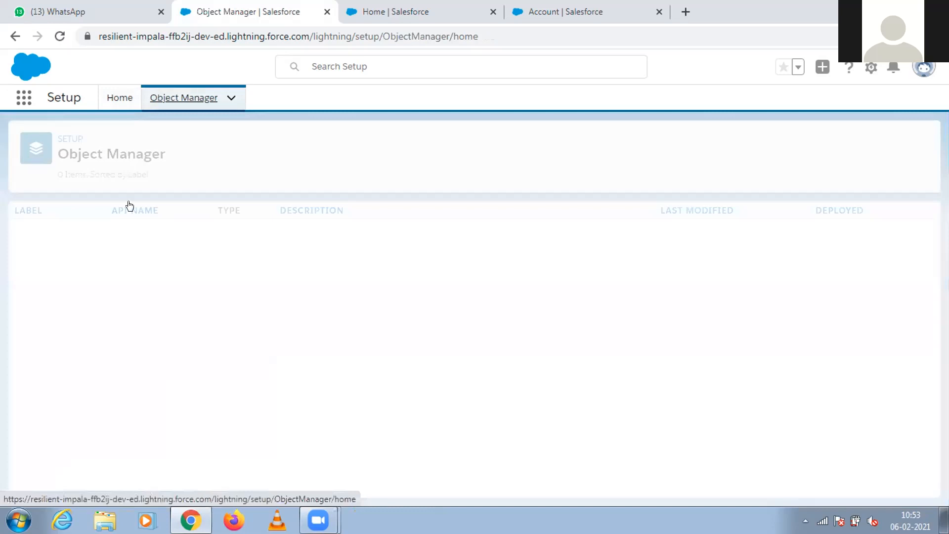
left_click(32, 231)
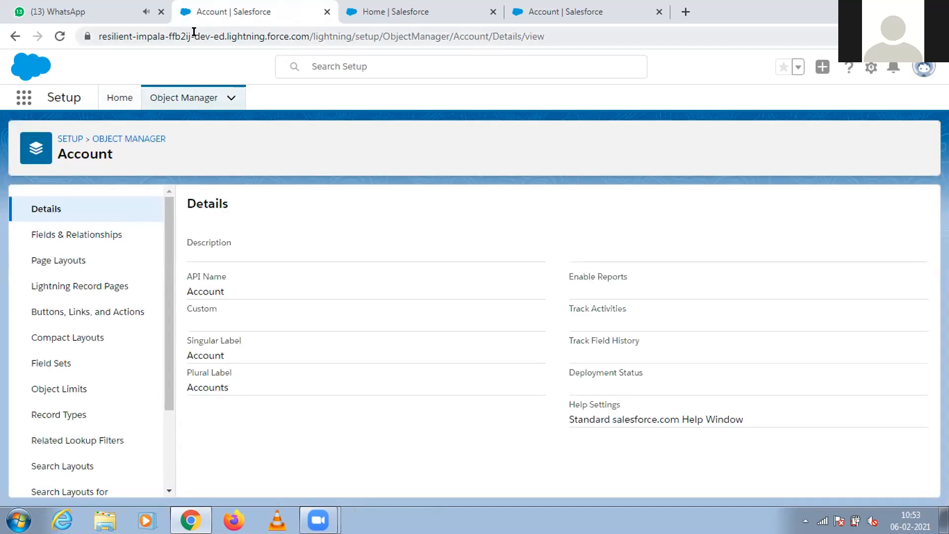
left_click_drag(168, 367, 169, 74)
left_click(390, 12)
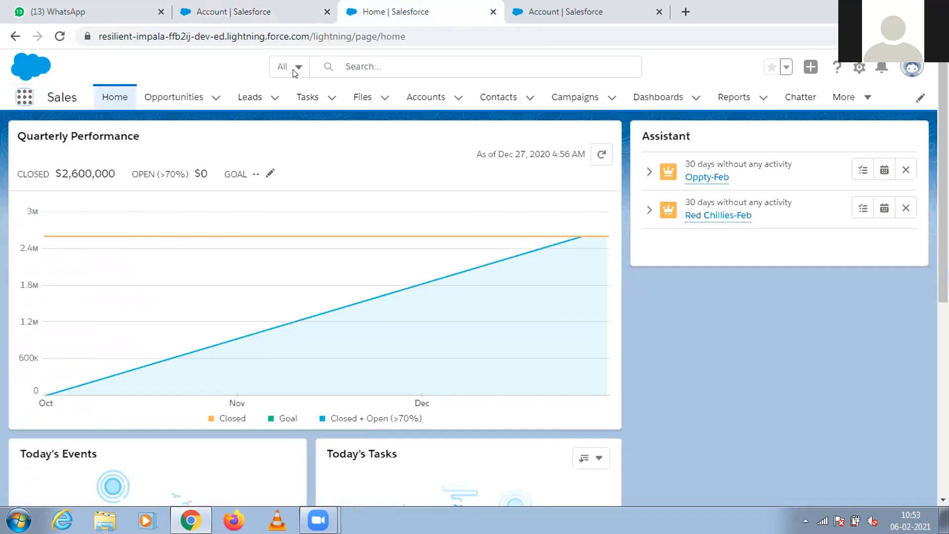
left_click(236, 10)
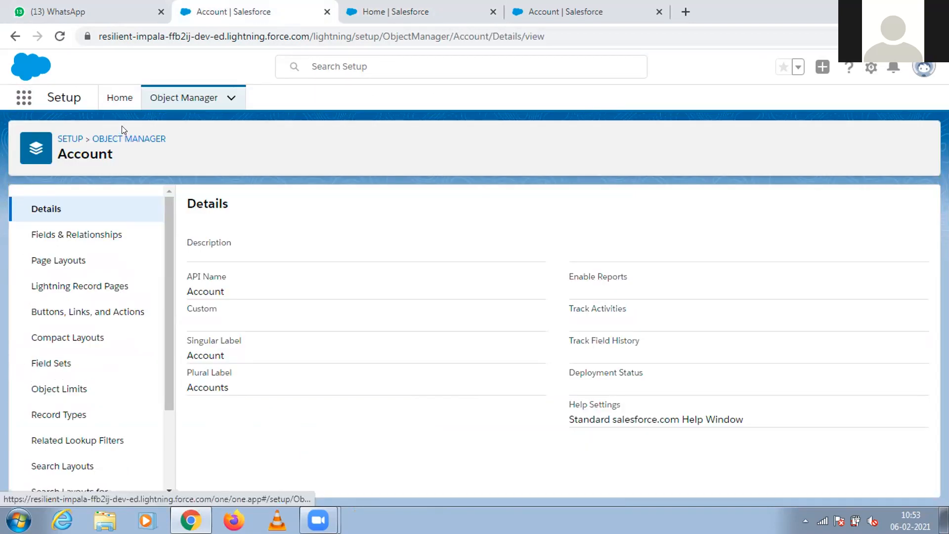
Open Version 1 of Auto-create Contacts from the Process Builder list and activate it.
left_click(117, 99)
left_click(74, 388)
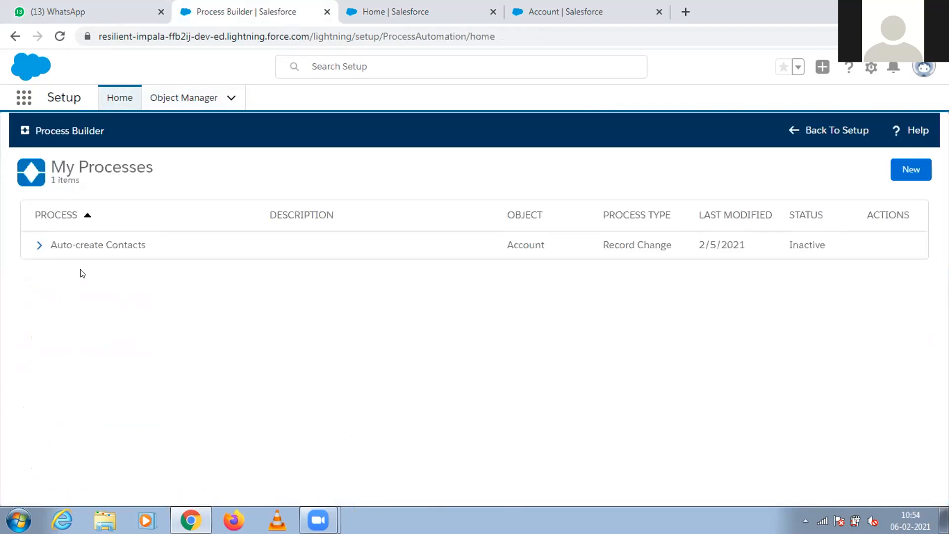
left_click(39, 245)
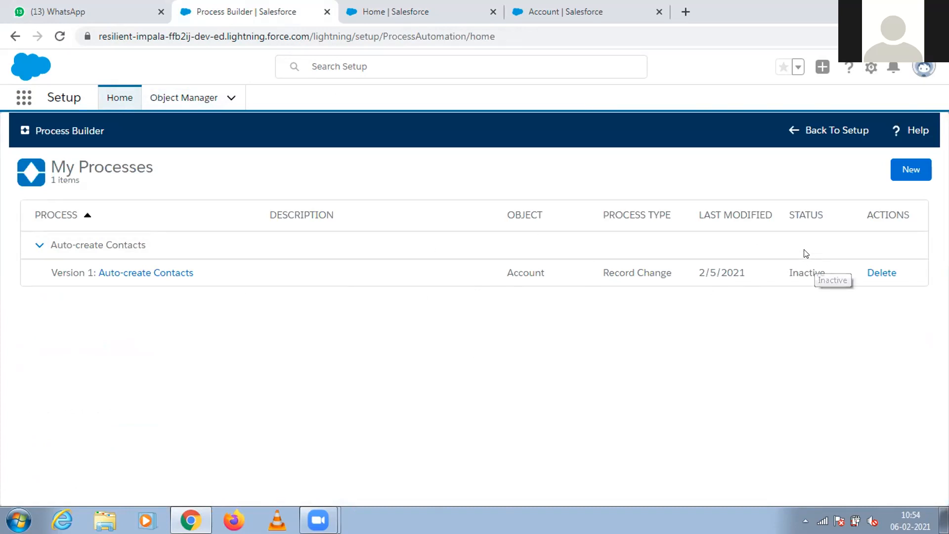
left_click(171, 275)
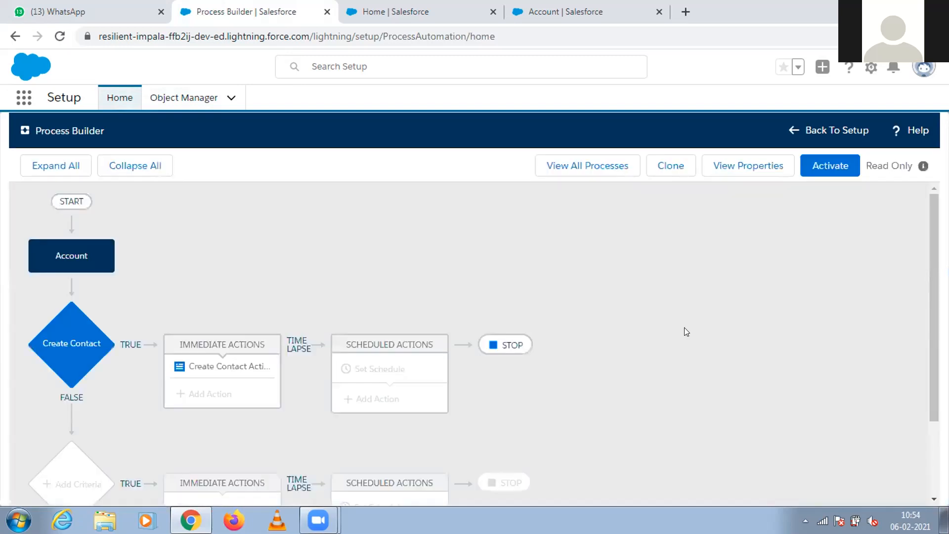
left_click(825, 171)
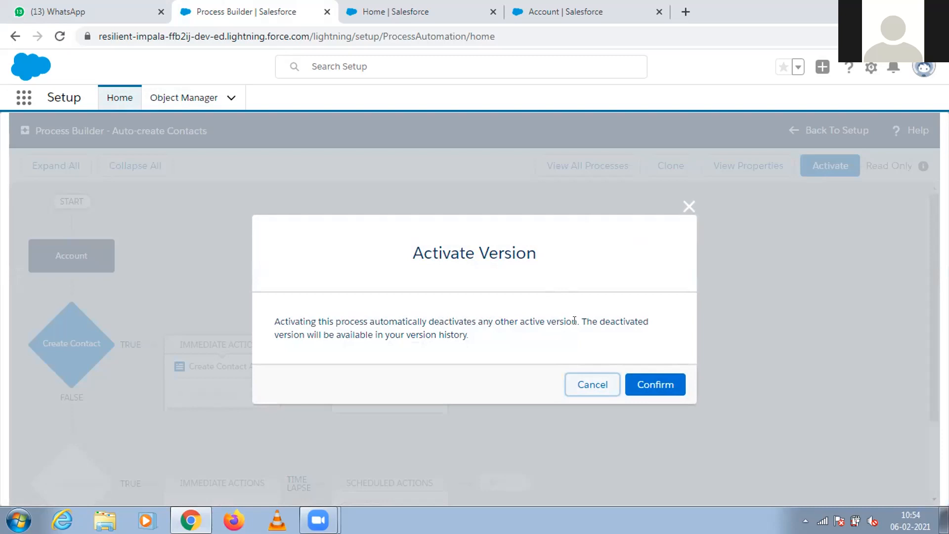
left_click(640, 386)
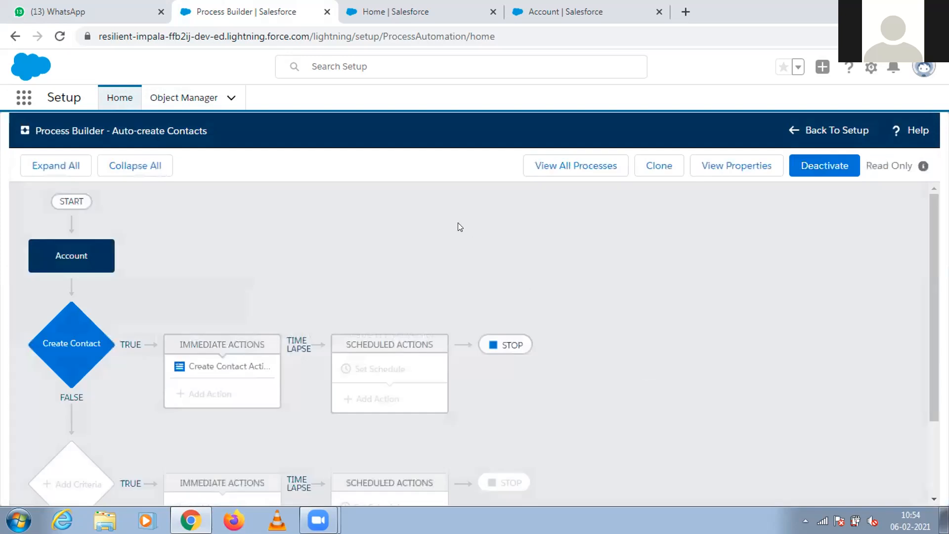
Go back to the Process Builder list and check the status of Auto-create Contacts Version 1.
left_click(793, 129)
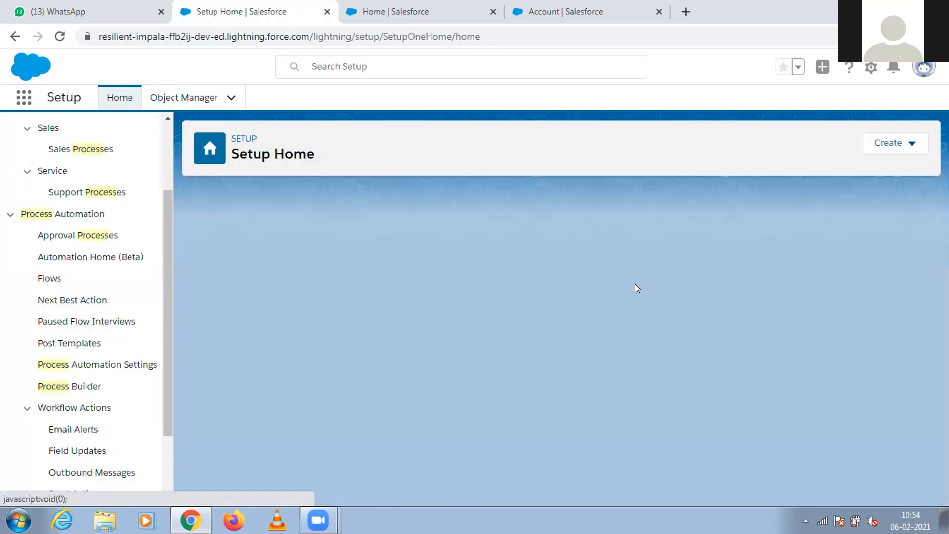
left_click(89, 387)
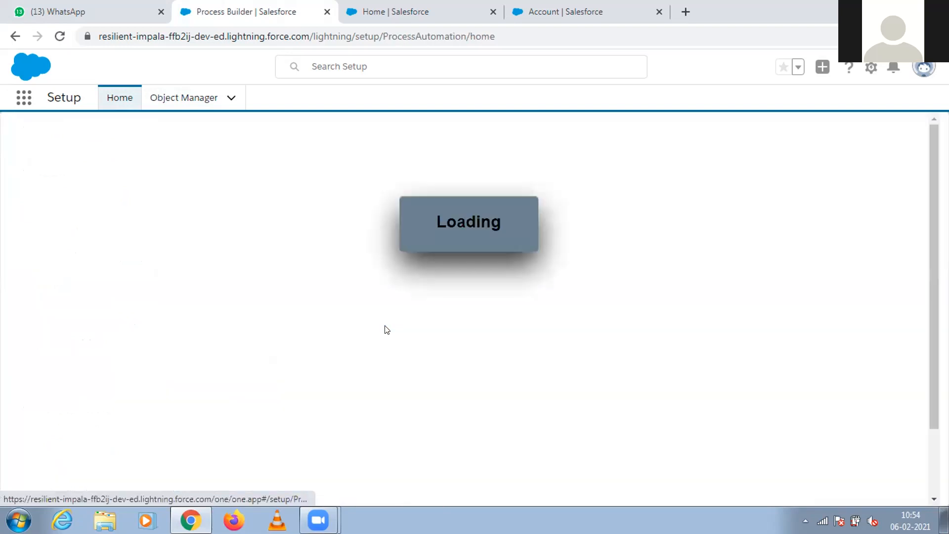
left_click(33, 250)
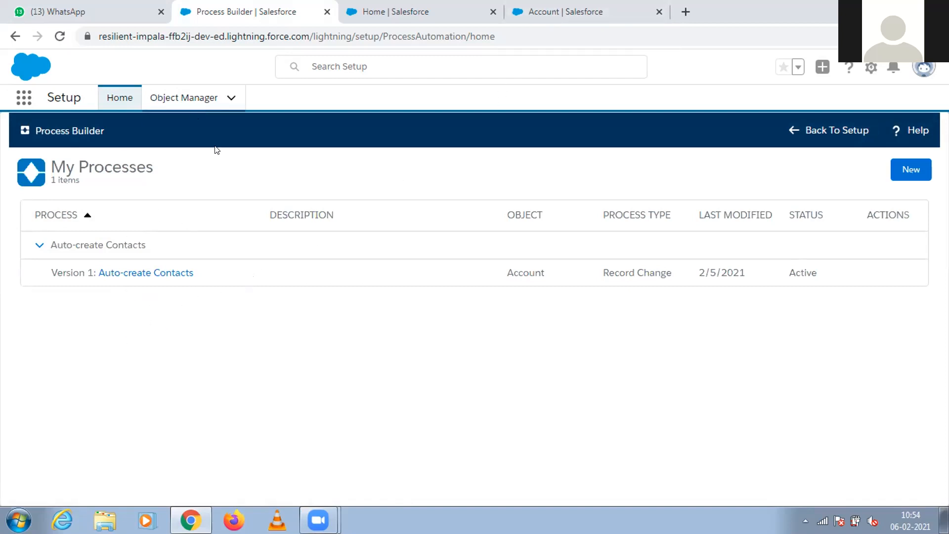
Start a new account in the Sales app and name it "Test Contact Create".
left_click(533, 9)
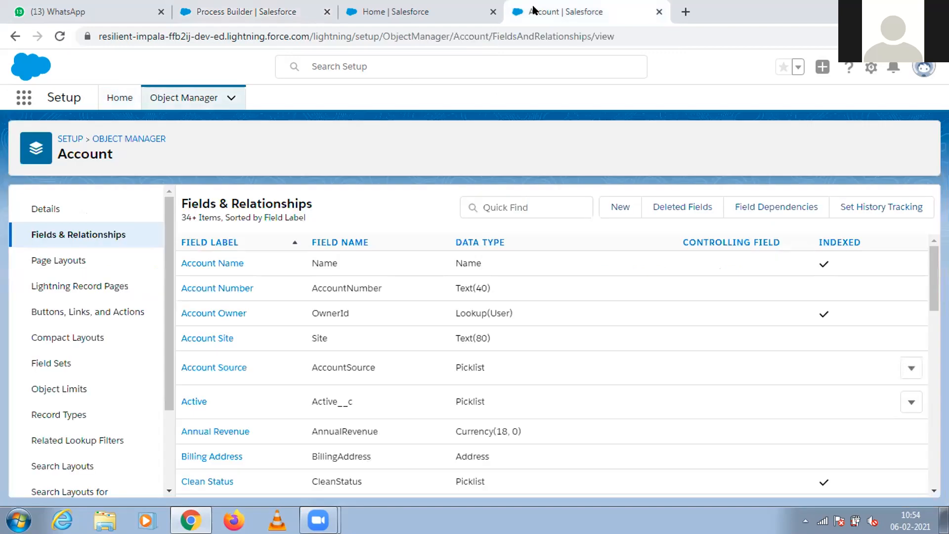
left_click(397, 11)
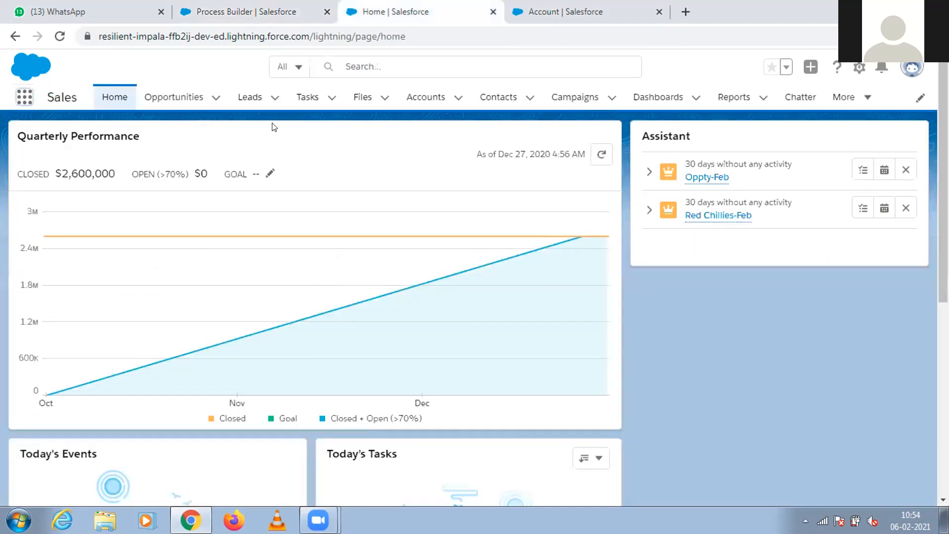
left_click(458, 97)
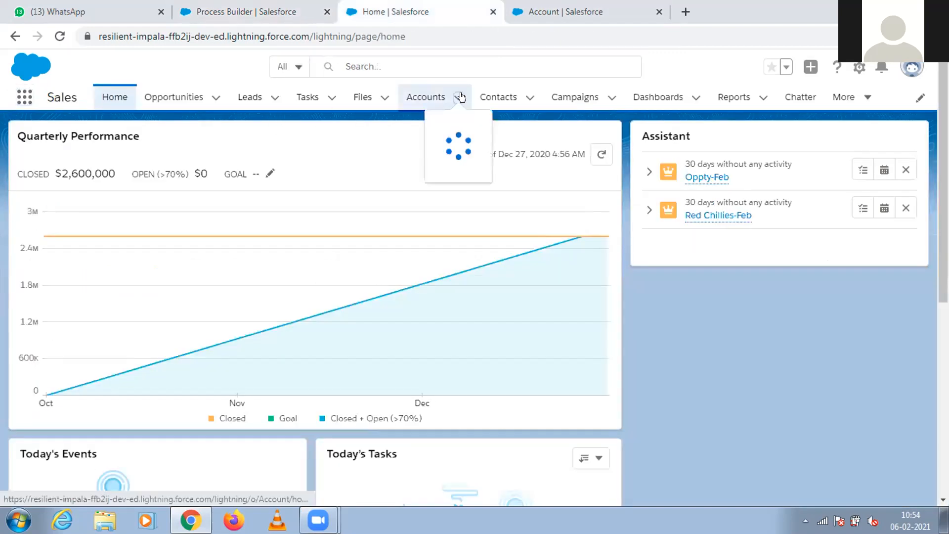
left_click(451, 123)
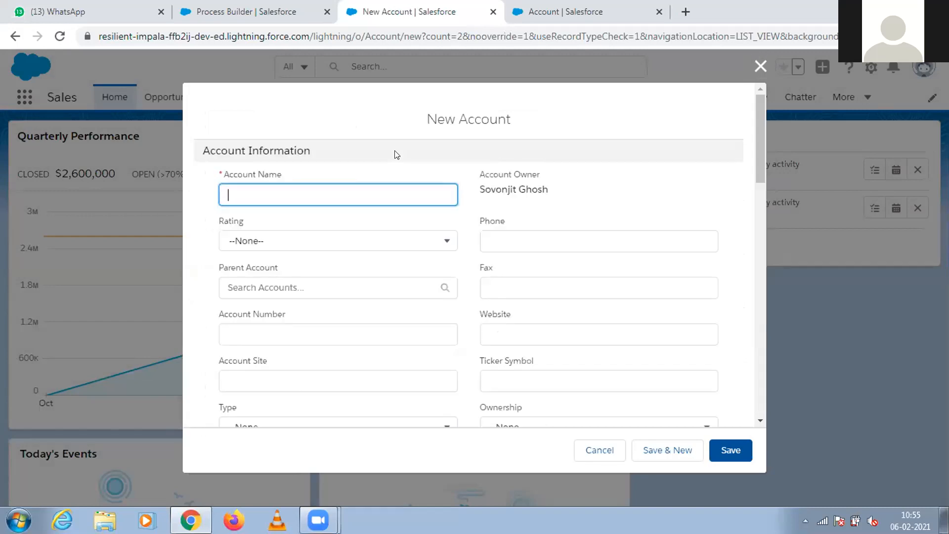
type("C")
type("onta")
type("ct tea")
key("BackSpace")
key("BackSpace")
key("BackSpace")
type("Create")
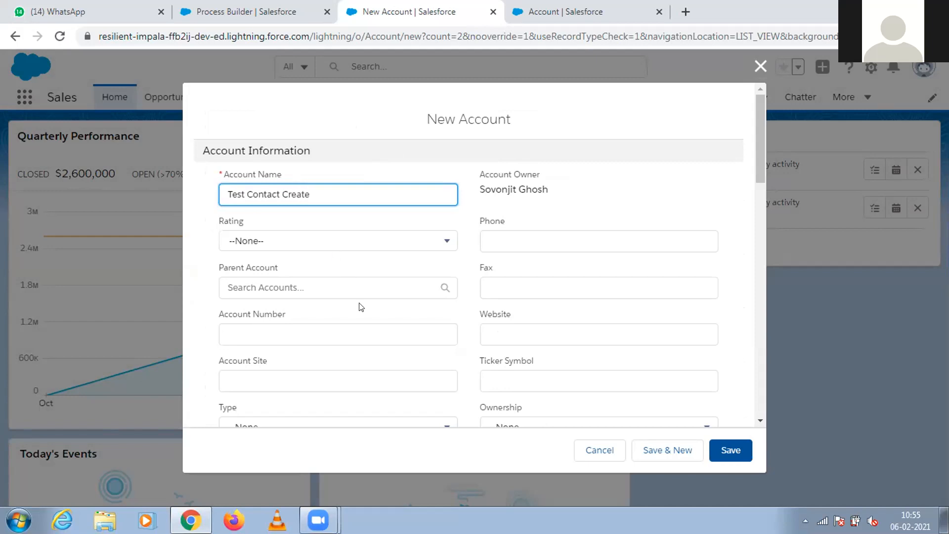
Enable the Create Contact checkbox on the new account.
scroll(757, 150, "down", 5)
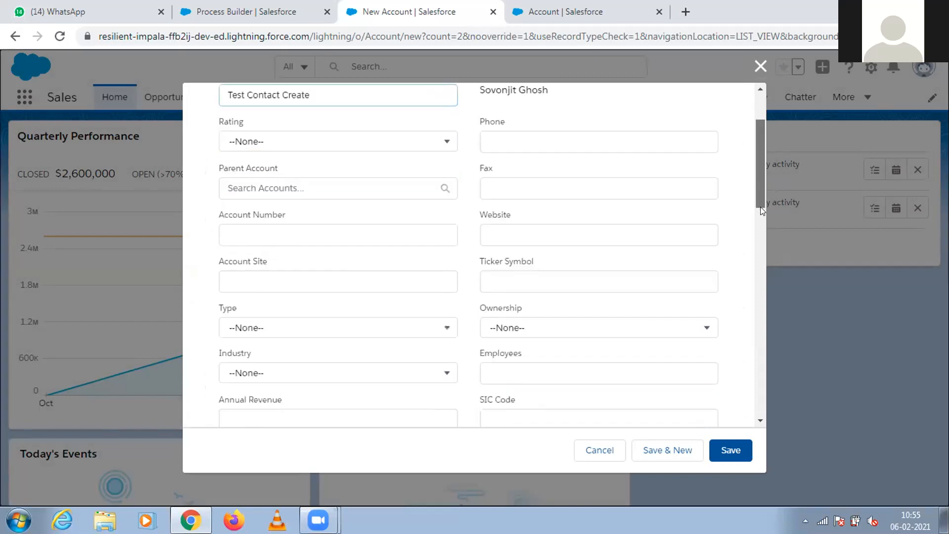
left_click_drag(760, 243, 759, 291)
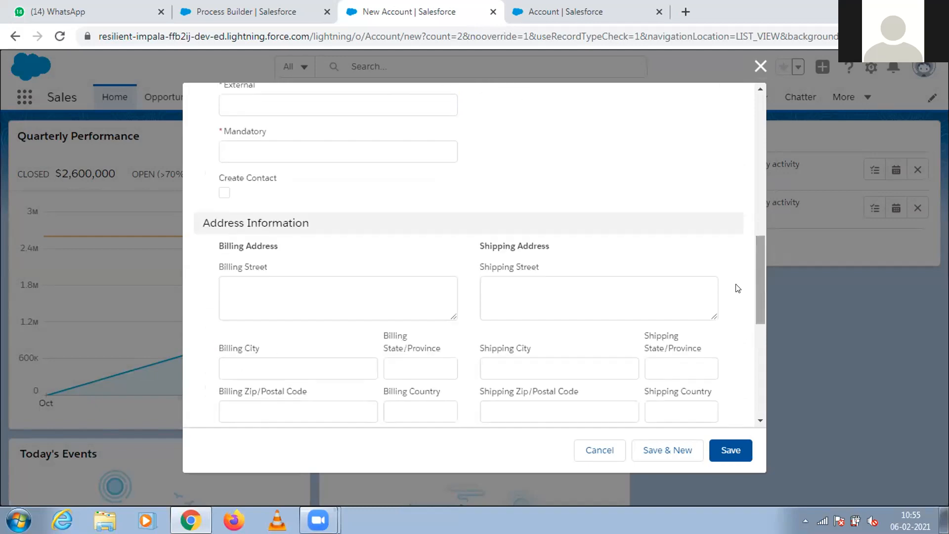
left_click(224, 193)
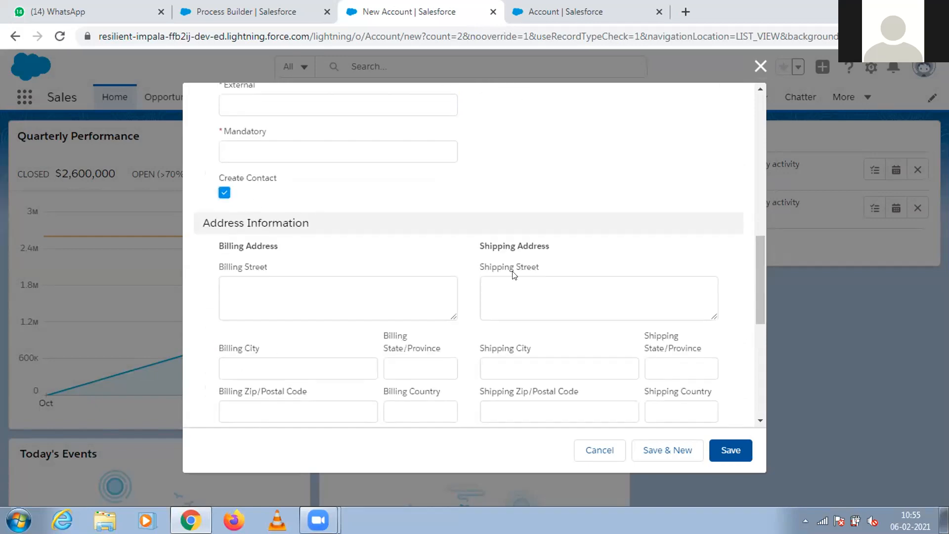
Fill in the account number on the new account form for Test Contact Create.
left_click_drag(756, 303, 756, 262)
mouse_move(762, 228)
left_mouse_down()
mouse_move(752, 120)
mouse_move(752, 220)
left_mouse_up()
left_click(448, 277)
scroll(759, 239, "up", 1)
scroll(757, 164, "up", 6)
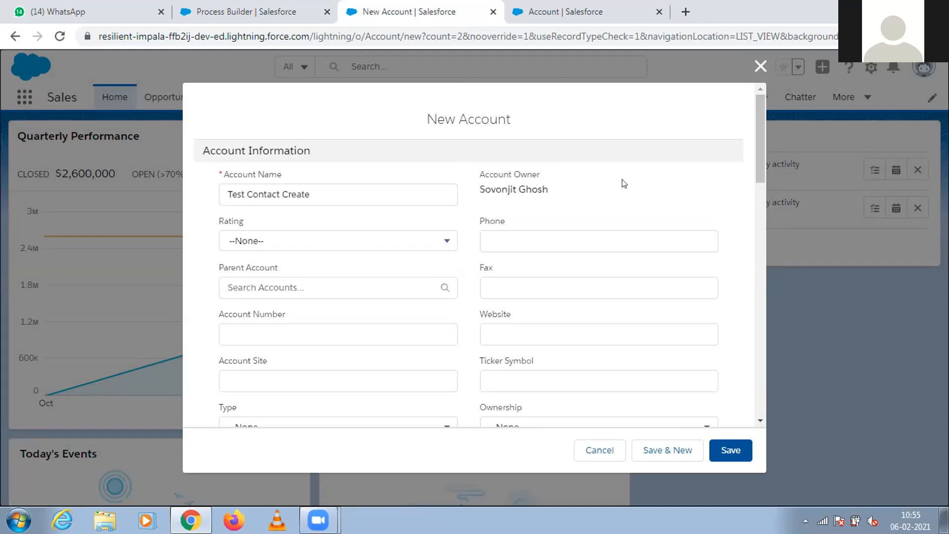
left_click(276, 328)
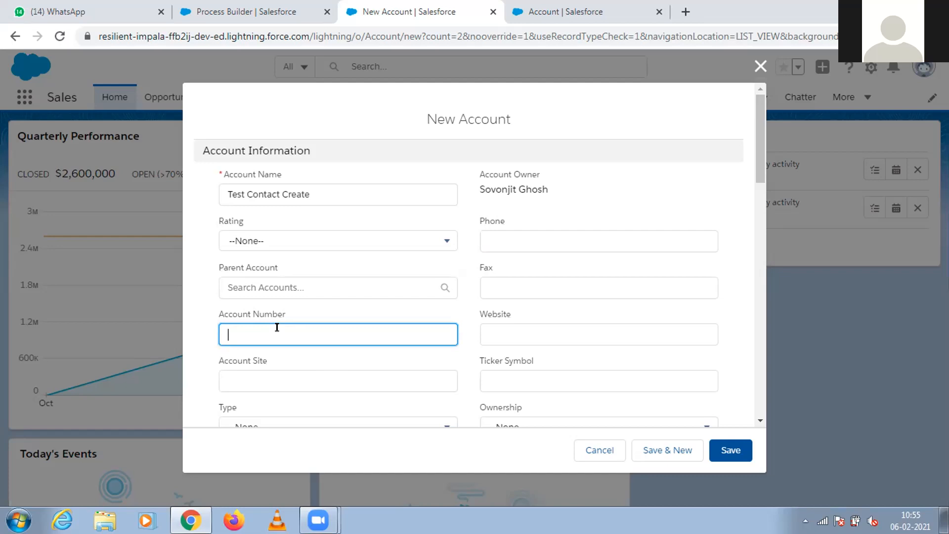
type("200")
Set the required External field to 300 and the Mandatory field to "aKLDSJFAKLSDFJ".
left_click_drag(757, 165, 757, 260)
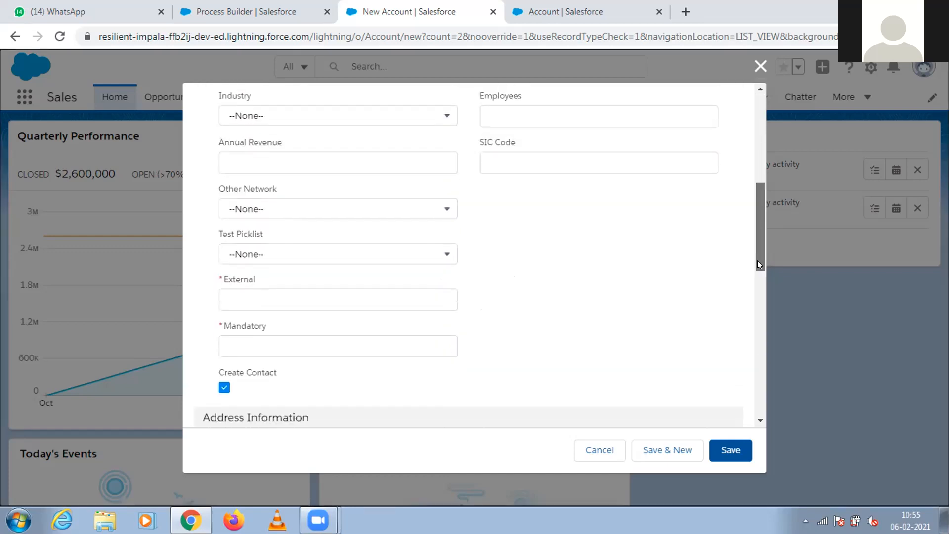
left_click(361, 300)
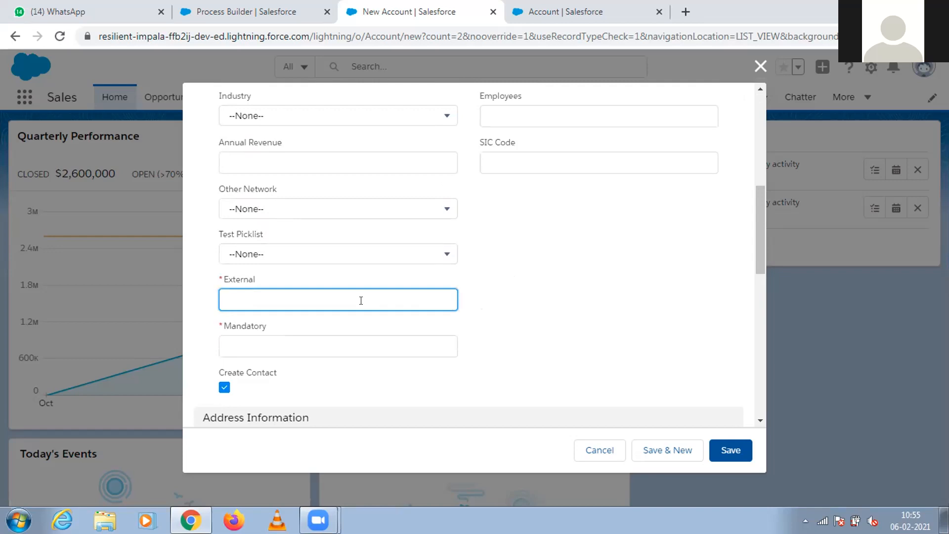
type("300")
left_click(318, 341)
type("aKLDSJFAKLSDFJ")
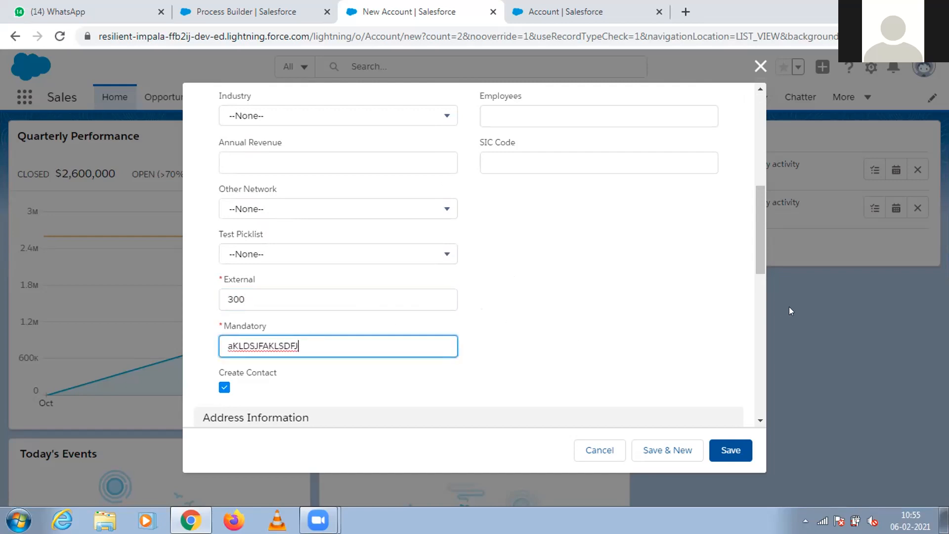
Enter "Testcontact" as the new account's description.
left_click_drag(757, 240, 756, 193)
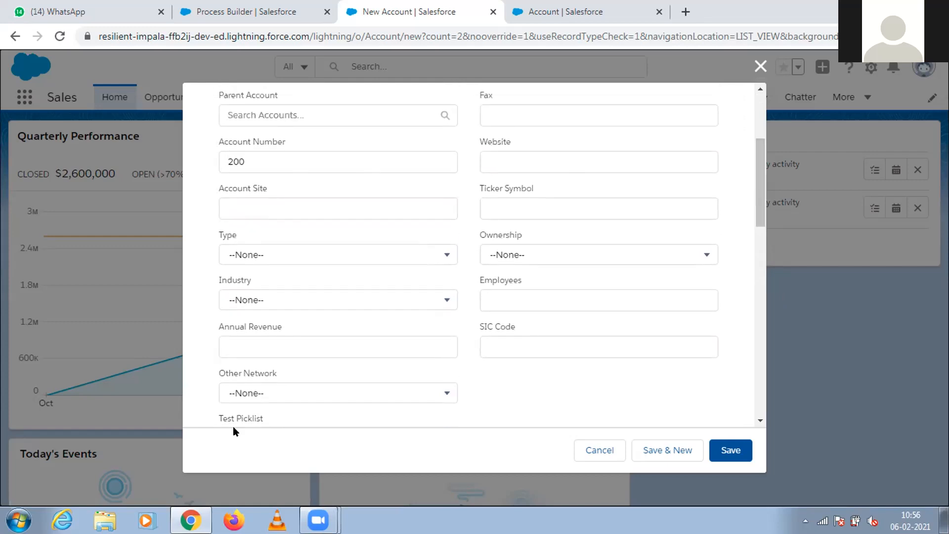
left_click_drag(758, 207, 755, 194)
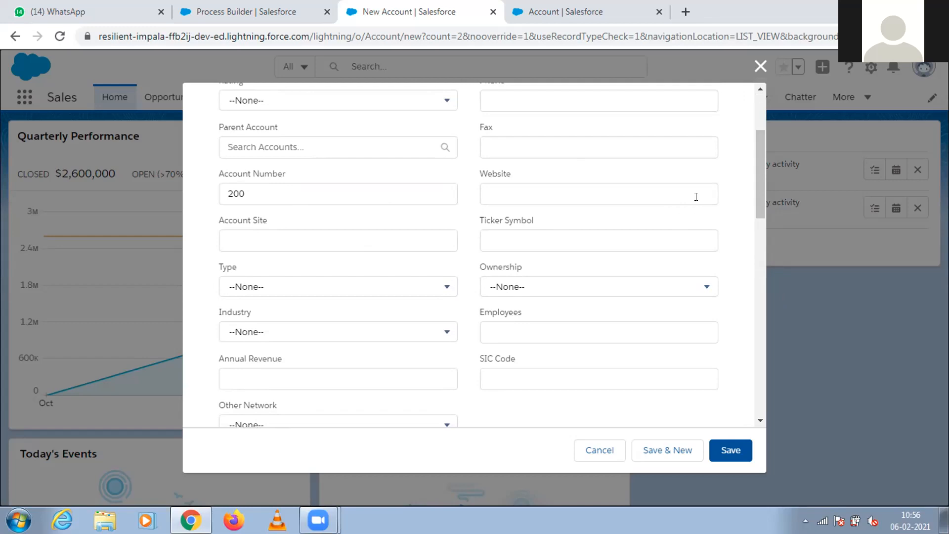
left_click_drag(758, 204, 766, 224)
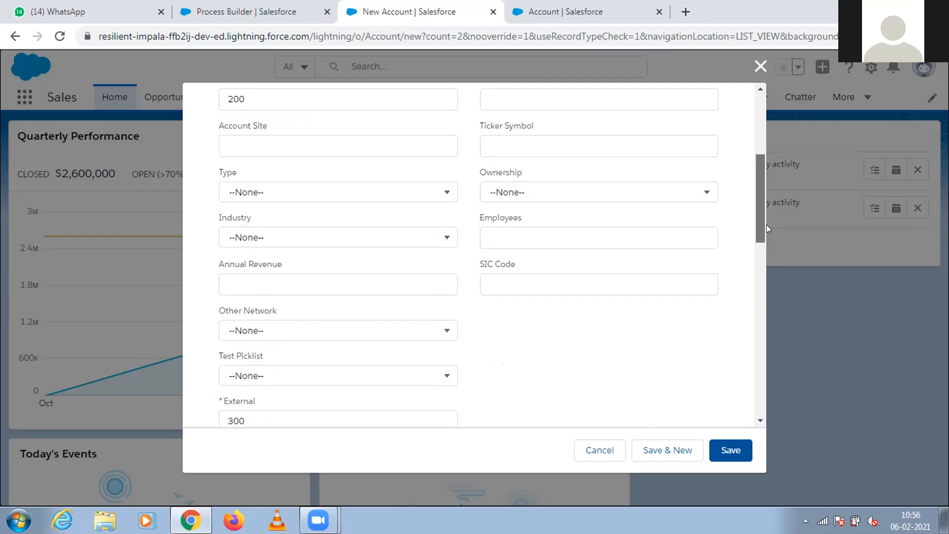
left_click_drag(766, 225, 761, 206)
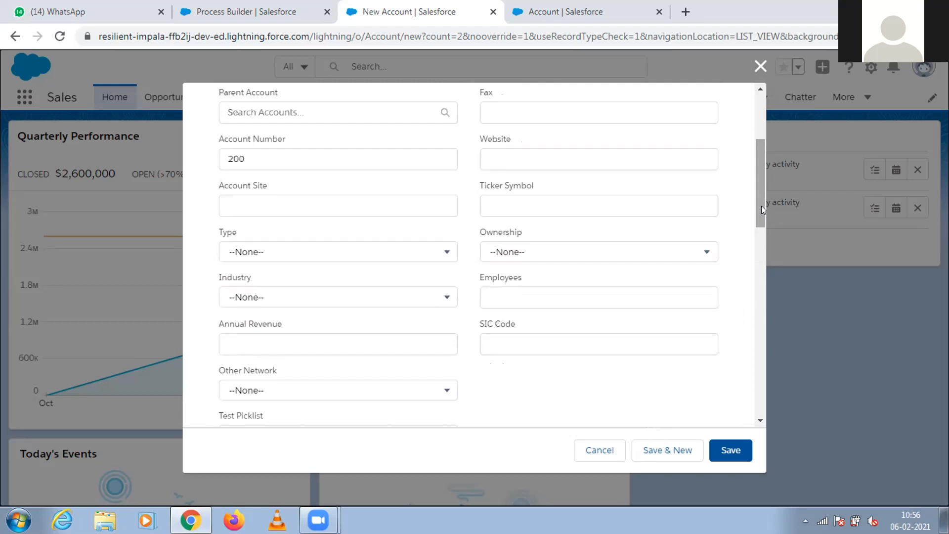
left_click_drag(759, 206, 761, 414)
left_click(506, 383)
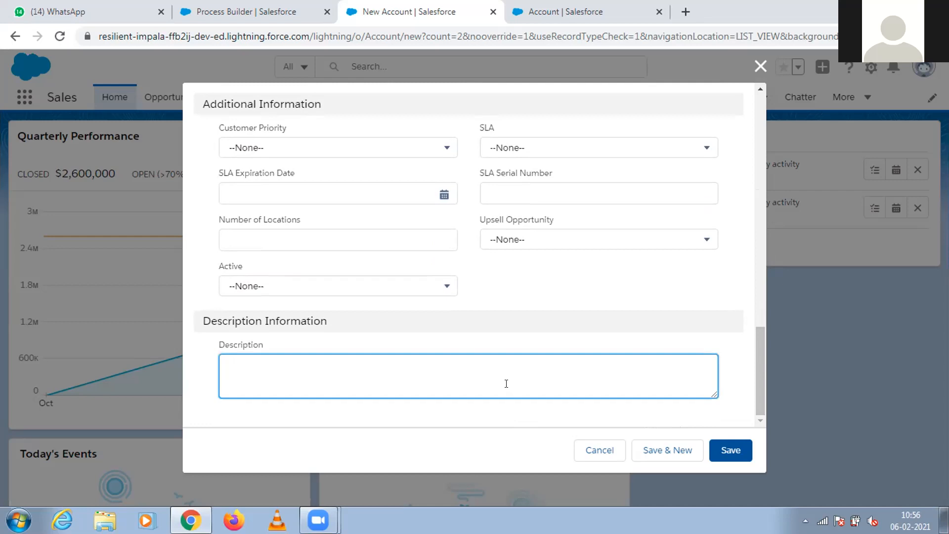
type("atES")
key("BackSpace")
key("BackSpace")
key("BackSpace")
key("BackSpace")
type("TESTcON")
key("BackSpace")
key("BackSpace")
key("BackSpace")
key("BackSpace")
key("BackSpace")
key("BackSpace")
type("estcontact")
double_click(254, 372)
Open the Auto-create Contacts process and examine the field values set by its Create Contact Action.
left_click_drag(755, 362, 741, 170)
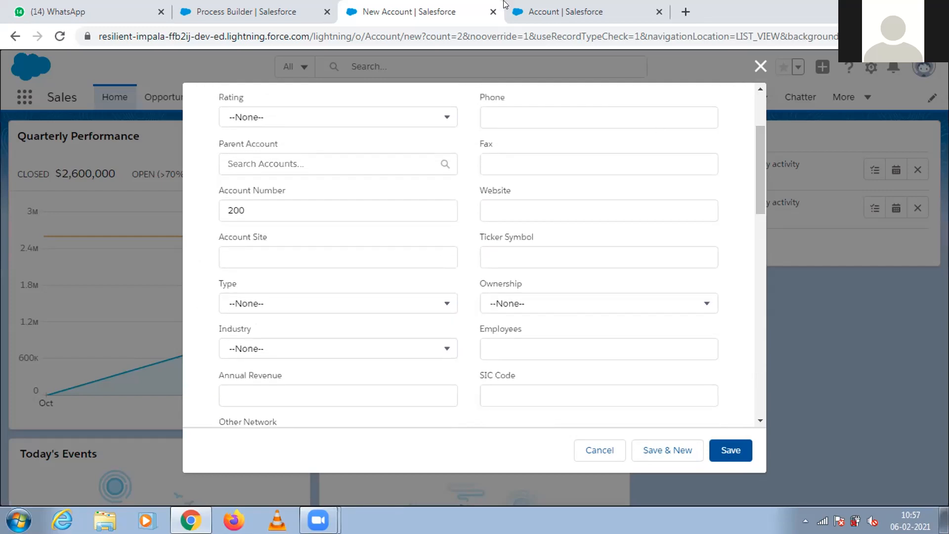
left_click(307, 11)
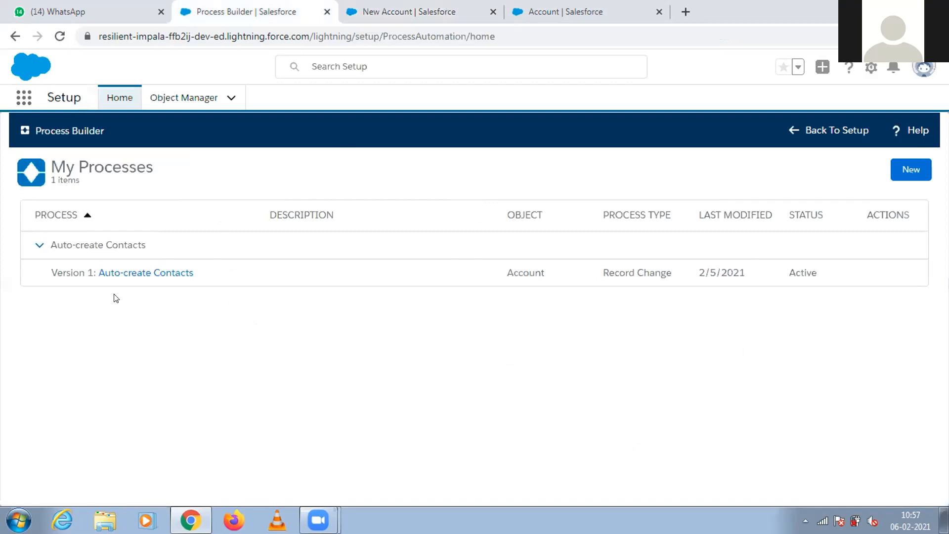
left_click(126, 275)
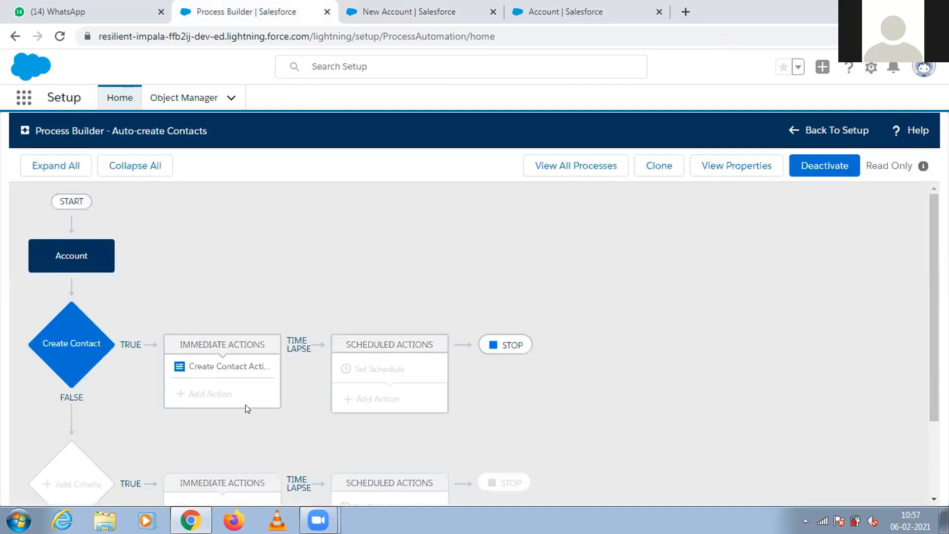
left_click(218, 366)
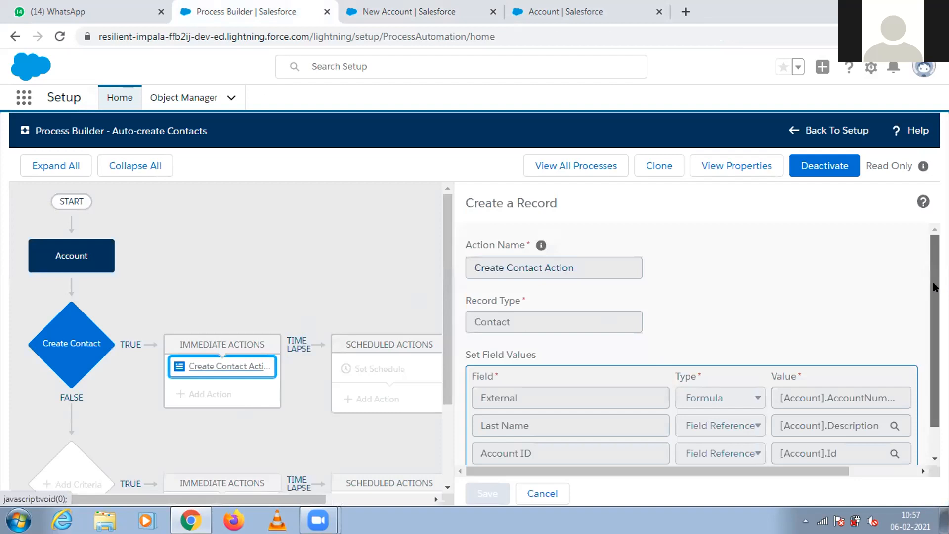
scroll(791, 376, "down", 1)
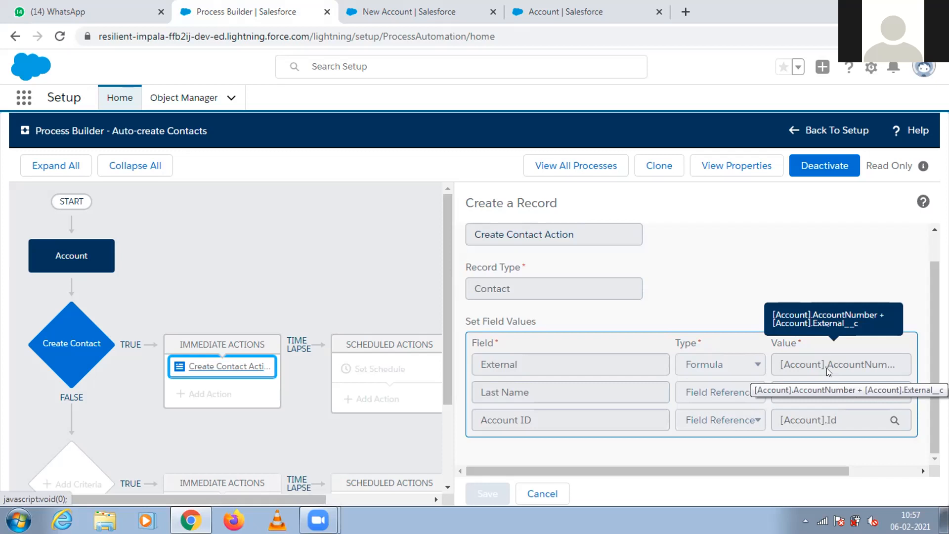
Return to the new account form and compare its Account Number, External and Description entries with the process's field mappings.
left_click(430, 11)
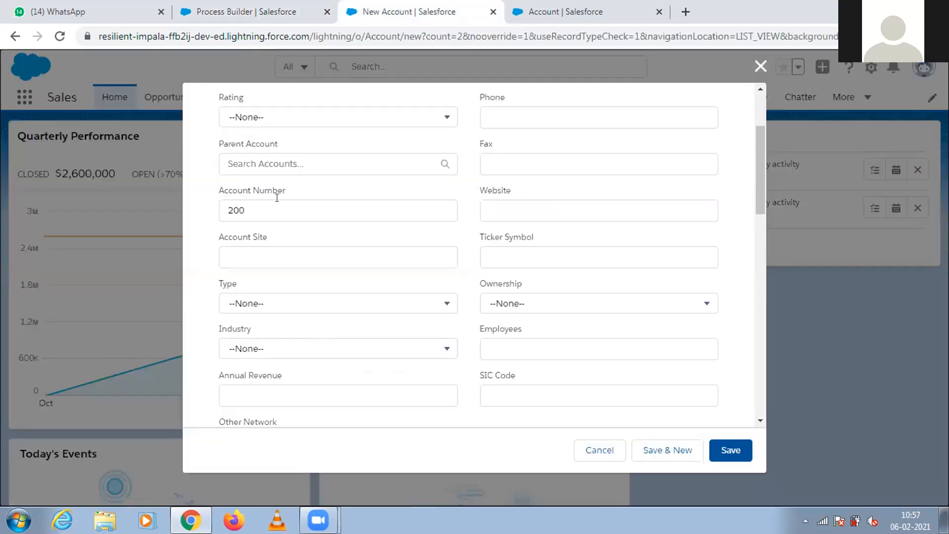
double_click(237, 209)
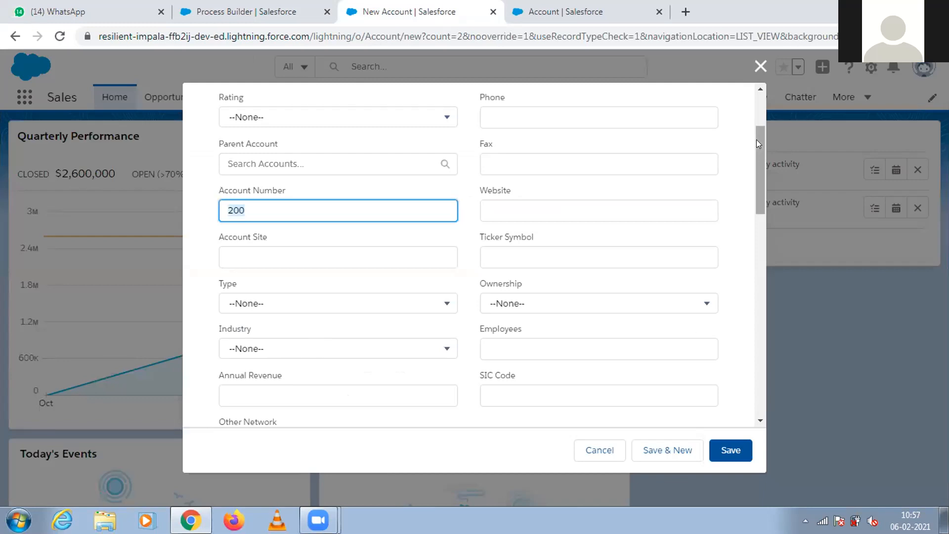
left_click_drag(756, 139, 752, 234)
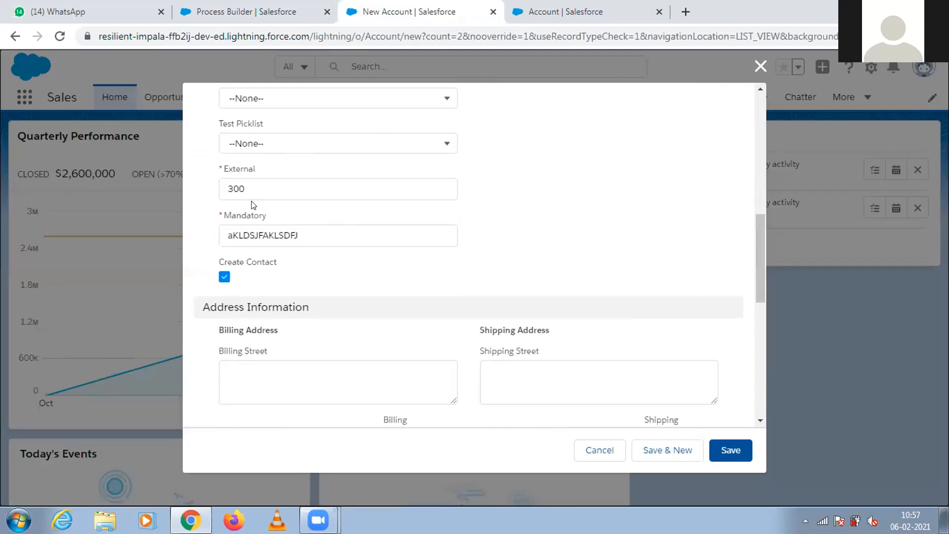
double_click(231, 186)
left_click_drag(758, 259, 759, 381)
left_click(256, 374)
key("ctrl+a")
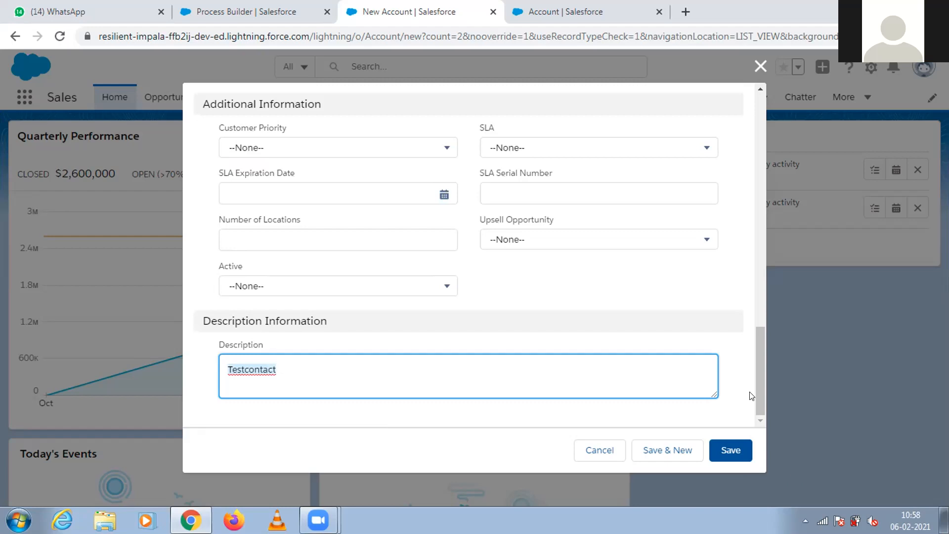
Recheck the Create Contact checkbox and save the new account.
left_click_drag(757, 401, 750, 317)
scroll(751, 316, "up", 1)
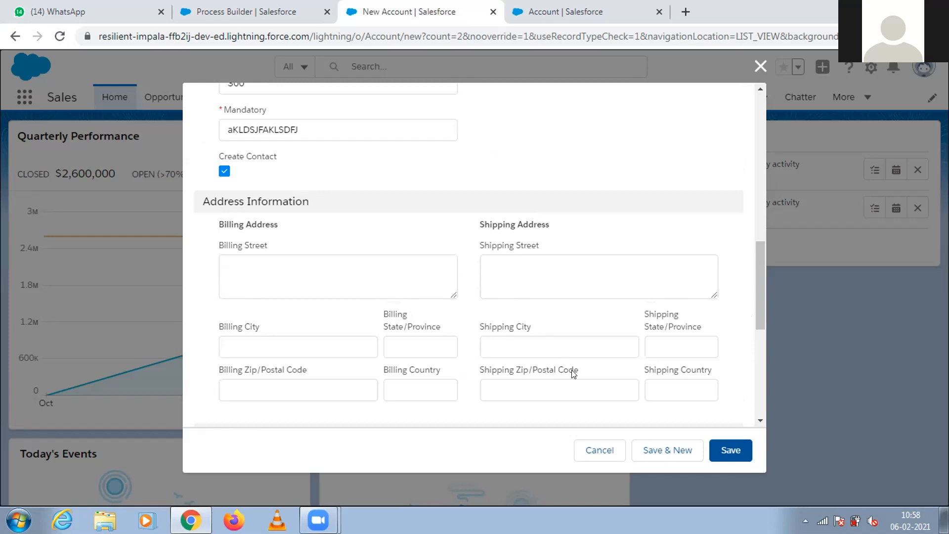
left_click_drag(756, 304, 755, 407)
left_click(737, 443)
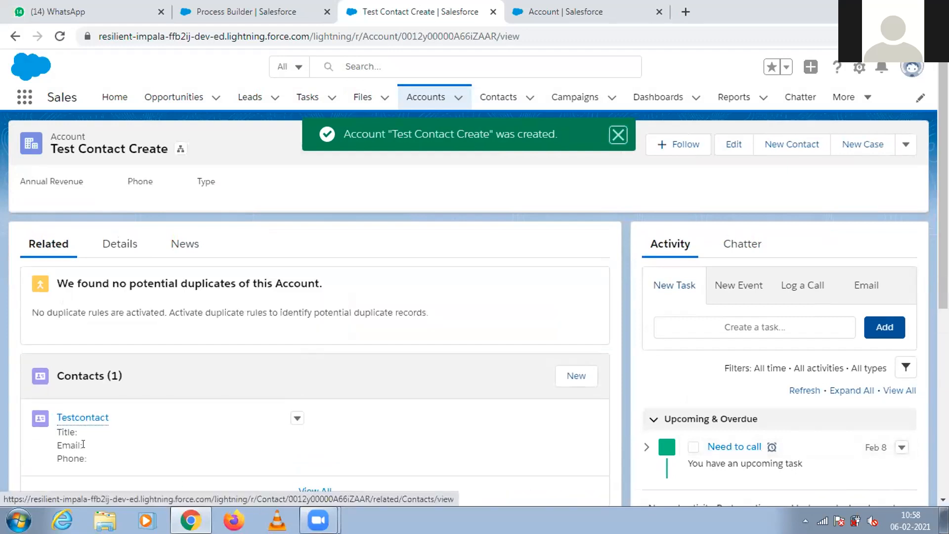
Open Testcontact from the account's related contacts and check its name, account and External value in the details.
mouse_move(83, 421)
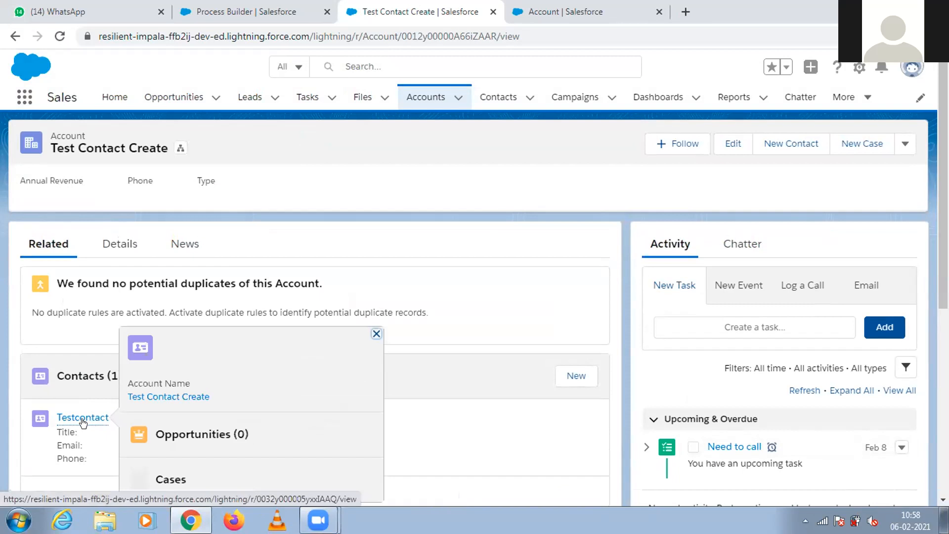
left_click(82, 418)
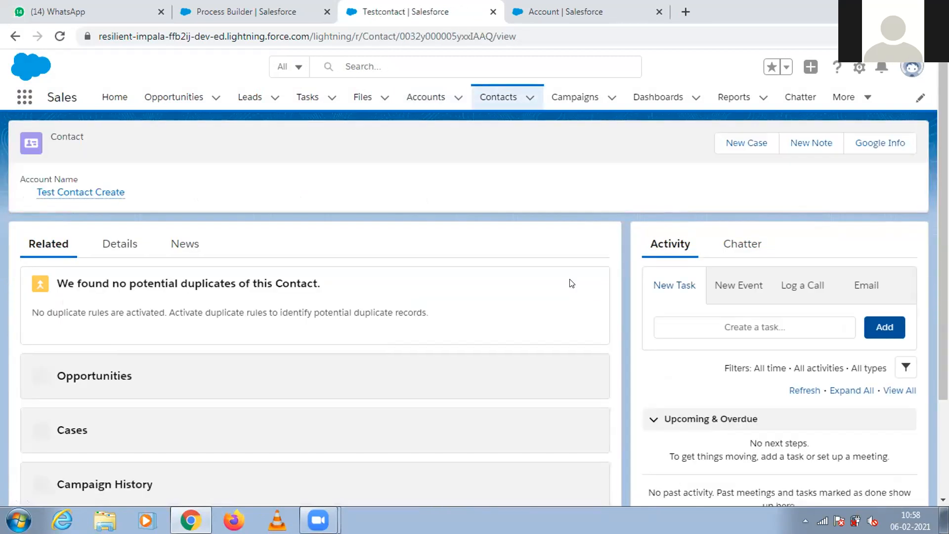
left_click(131, 244)
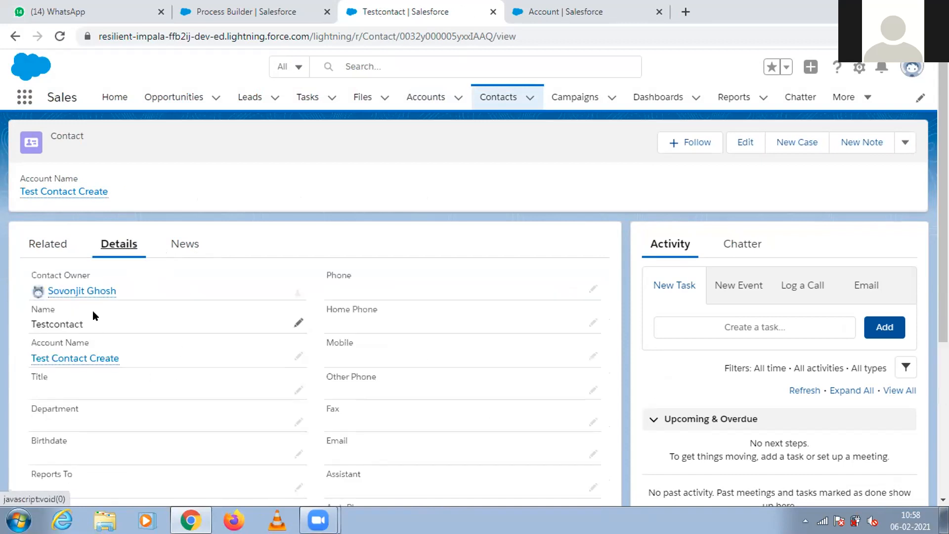
mouse_move(41, 363)
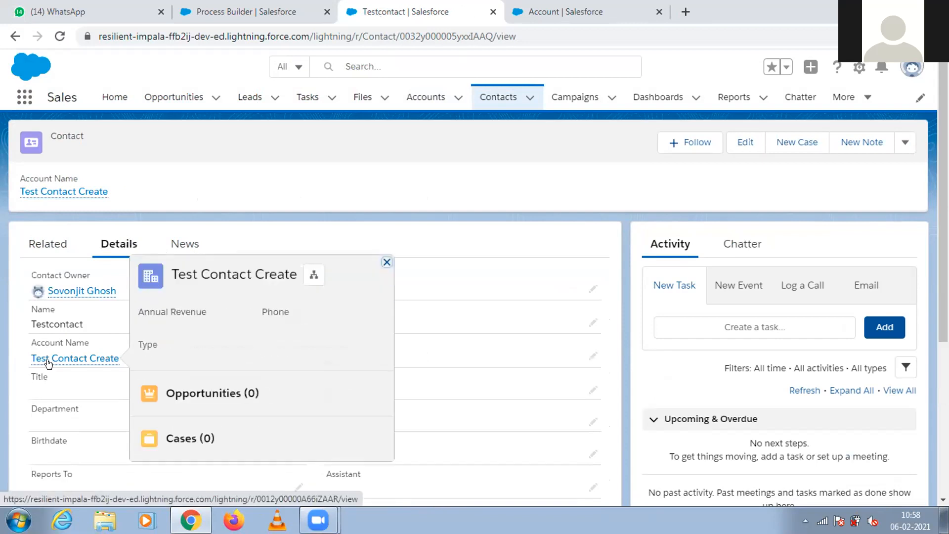
scroll(627, 269, "down", 2)
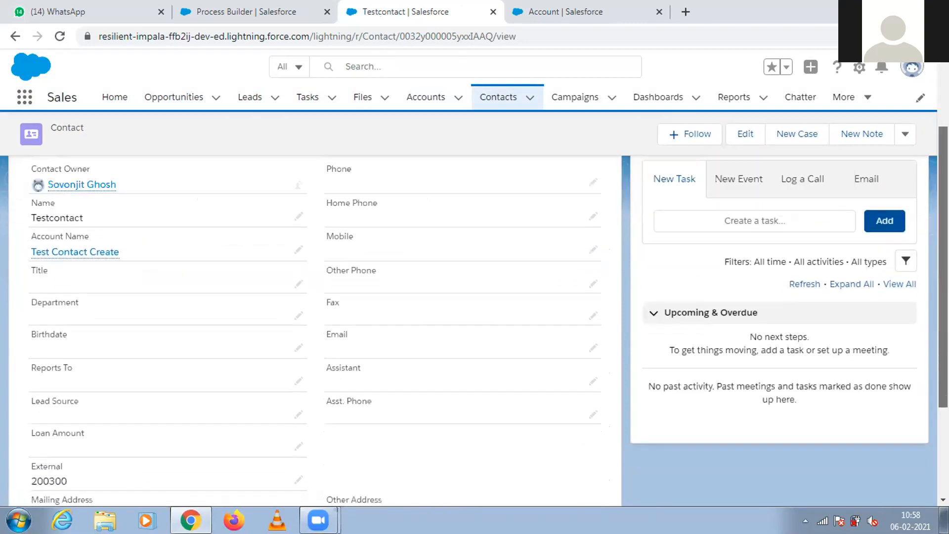
scroll(393, 365, "down", 3)
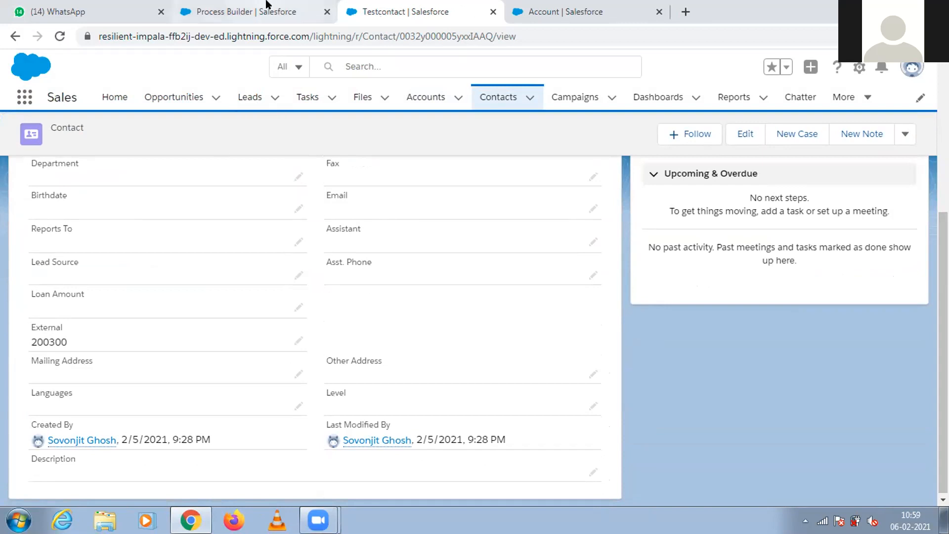
Go back to the Create Contact Action of the Auto-create Contacts process.
left_click(267, 4)
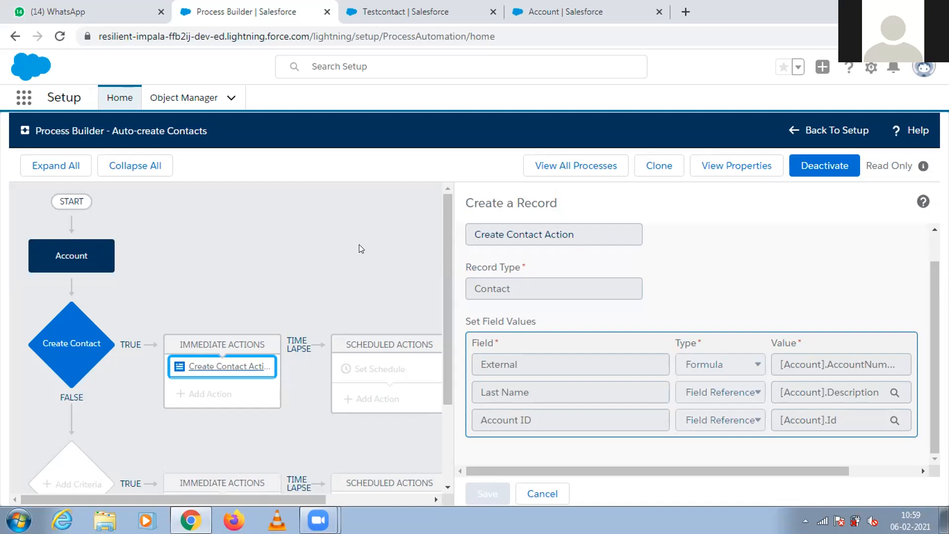
left_click(340, 11)
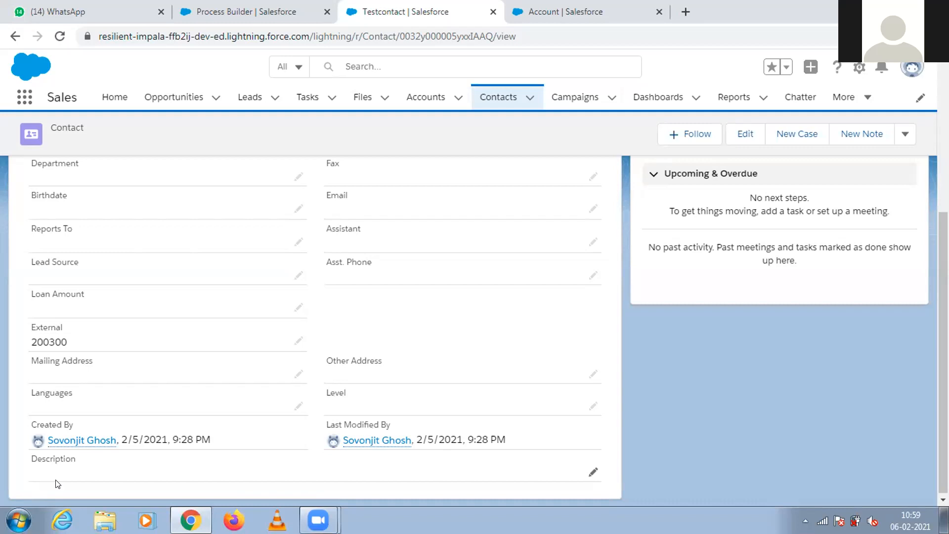
left_click(455, 97)
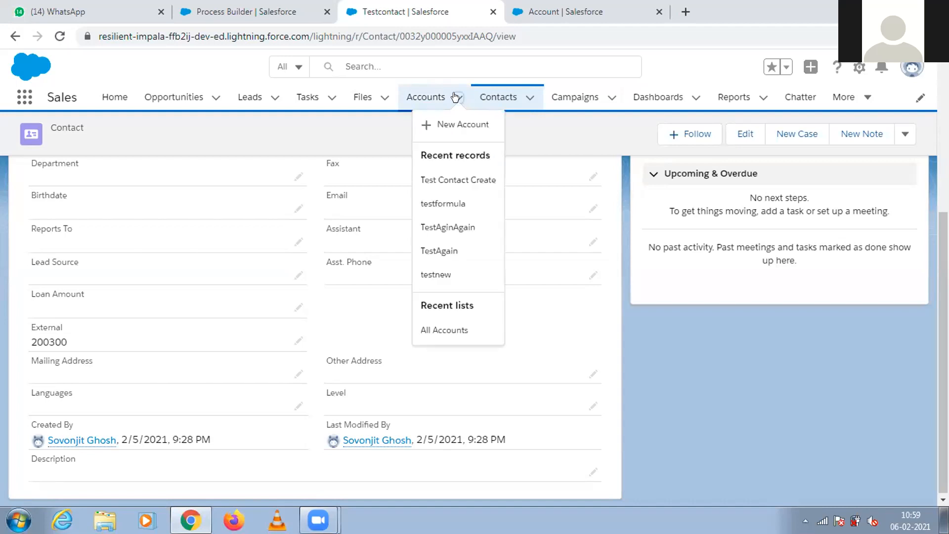
left_click(448, 124)
type("Account")
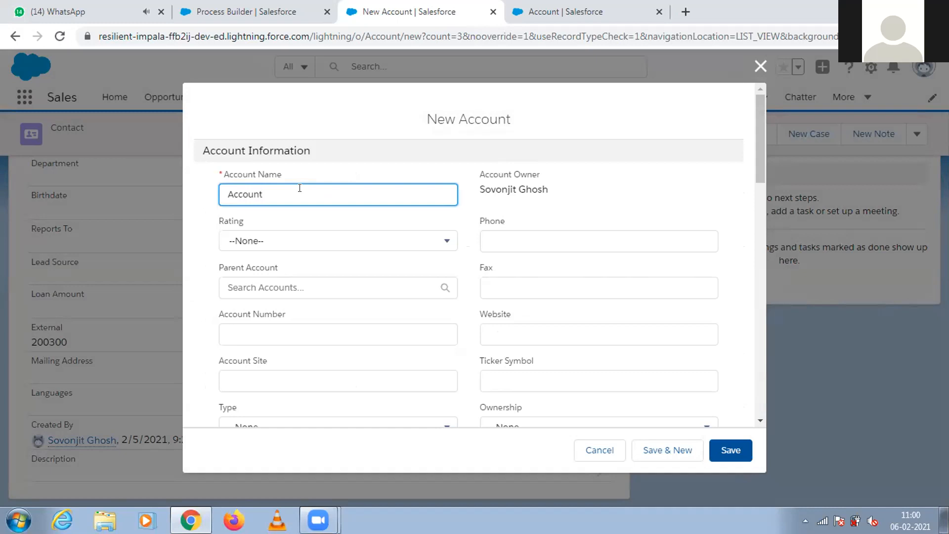
left_click(551, 9)
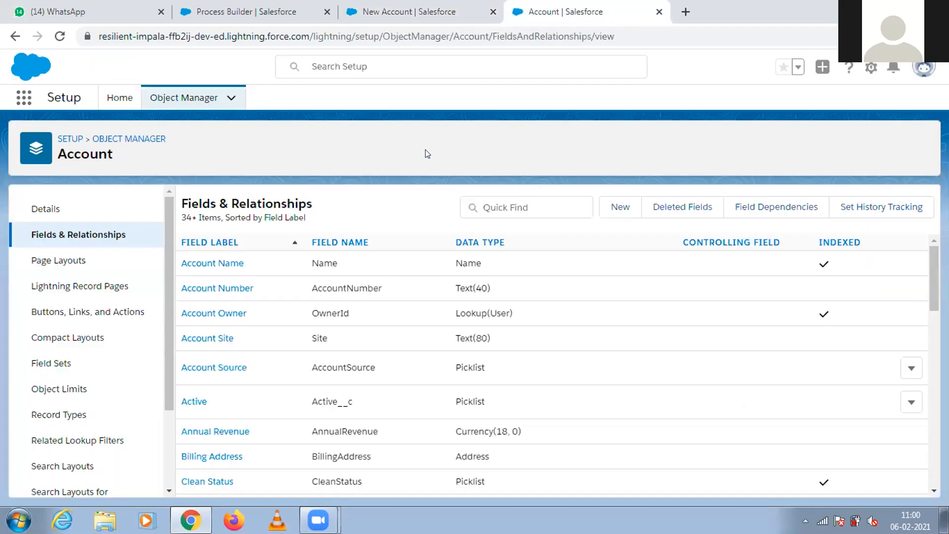
left_click(252, 9)
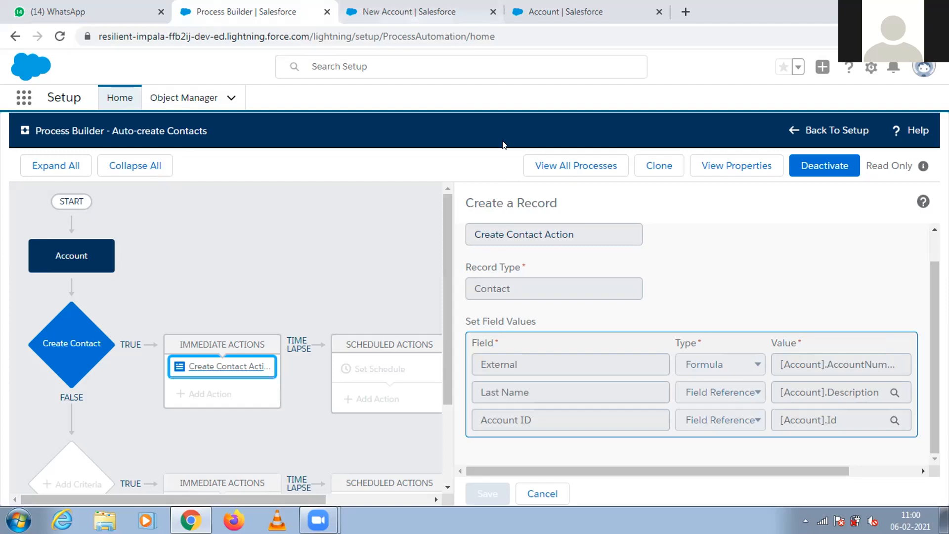
left_click(426, 9)
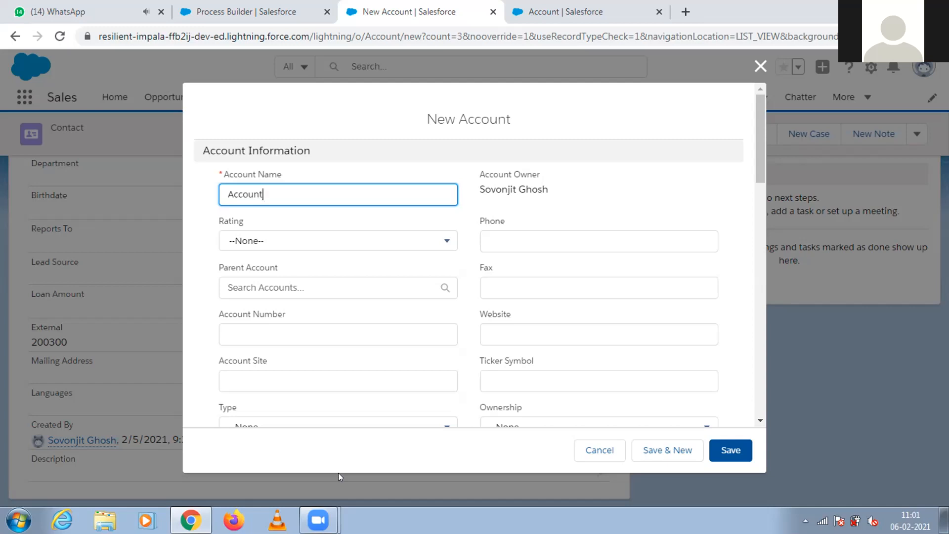
left_click(760, 70)
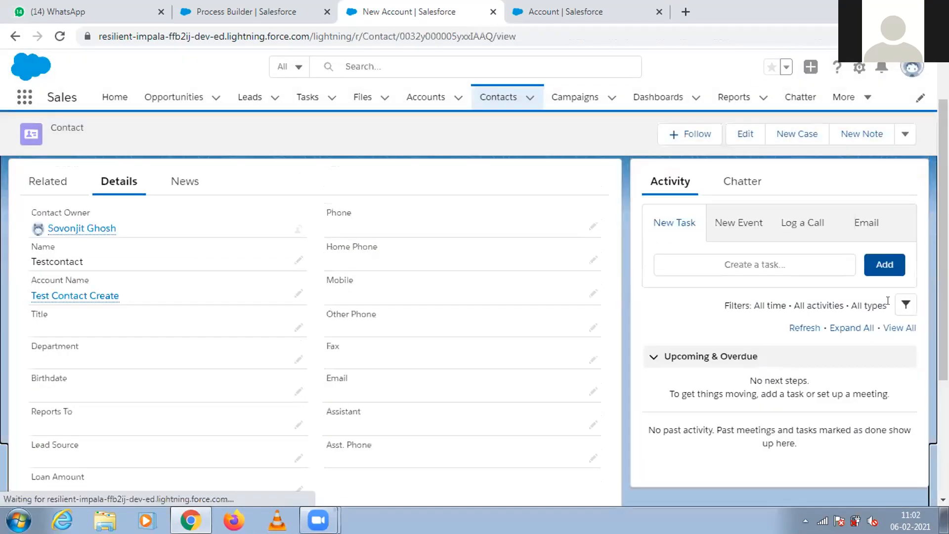
Start a new account and name it "Account Create test negative".
left_click_drag(943, 297, 943, 333)
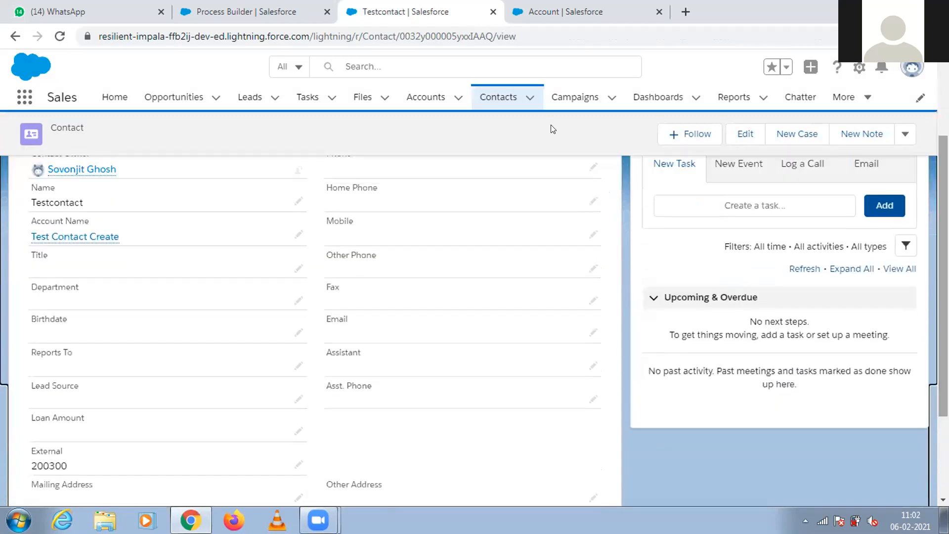
left_click(454, 99)
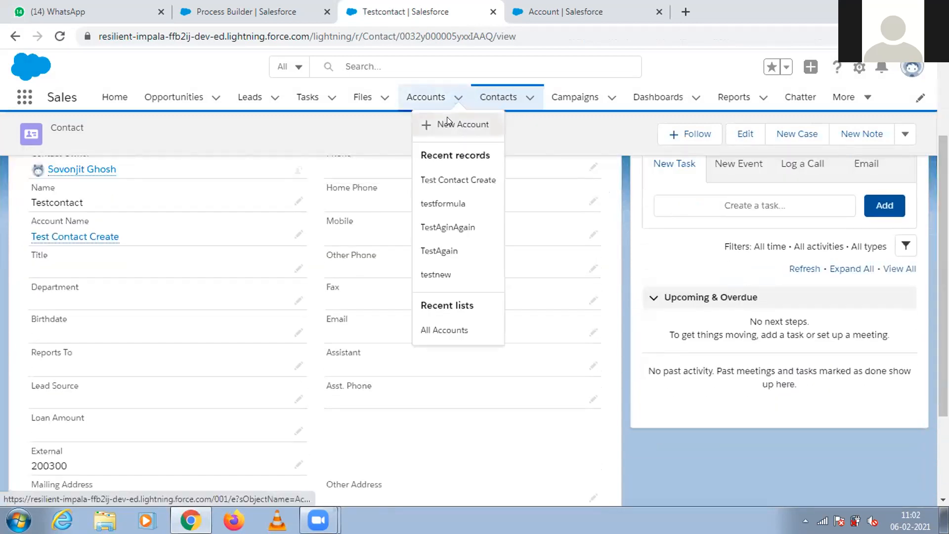
left_click(447, 117)
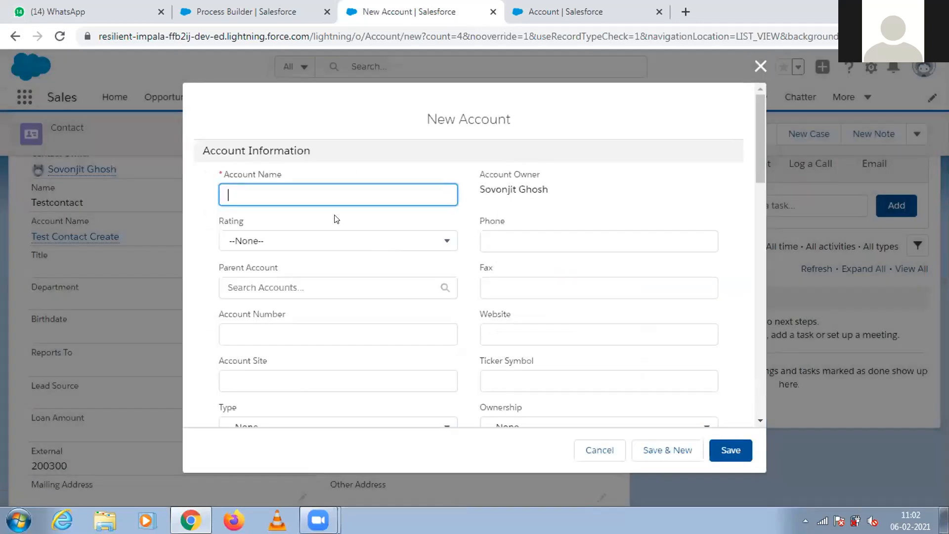
type("Ac")
type("nt Create test nege")
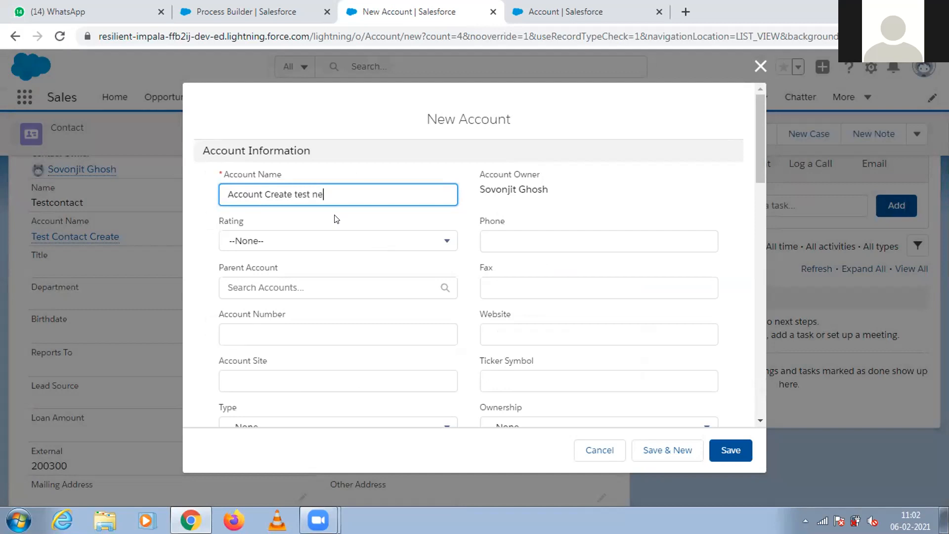
key("BackSpace")
type("ative")
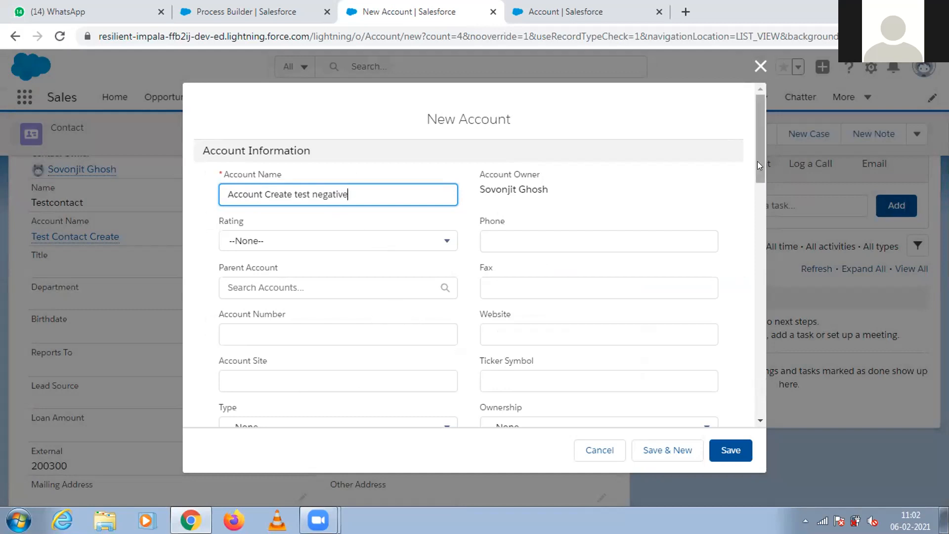
Enable Create Contact, set External to 400 and Mandatory to asdfasdf, and try to save the account with Description left blank.
left_click_drag(757, 162, 757, 191)
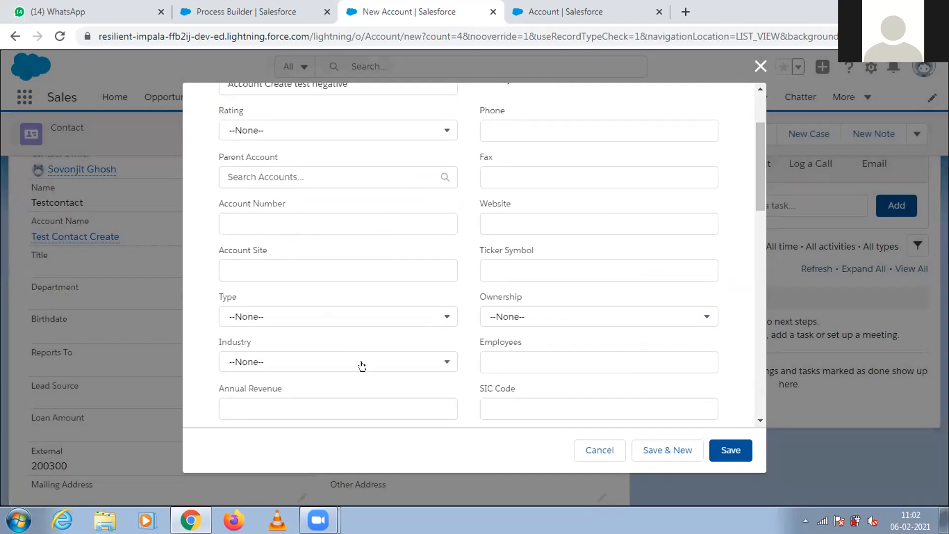
left_click_drag(757, 205, 763, 291)
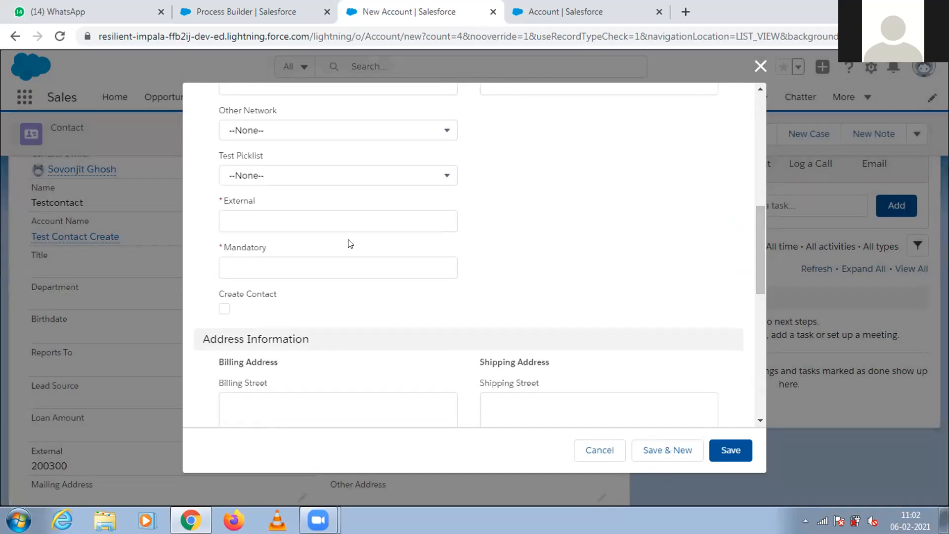
left_click(226, 308)
left_click(250, 214)
type("400")
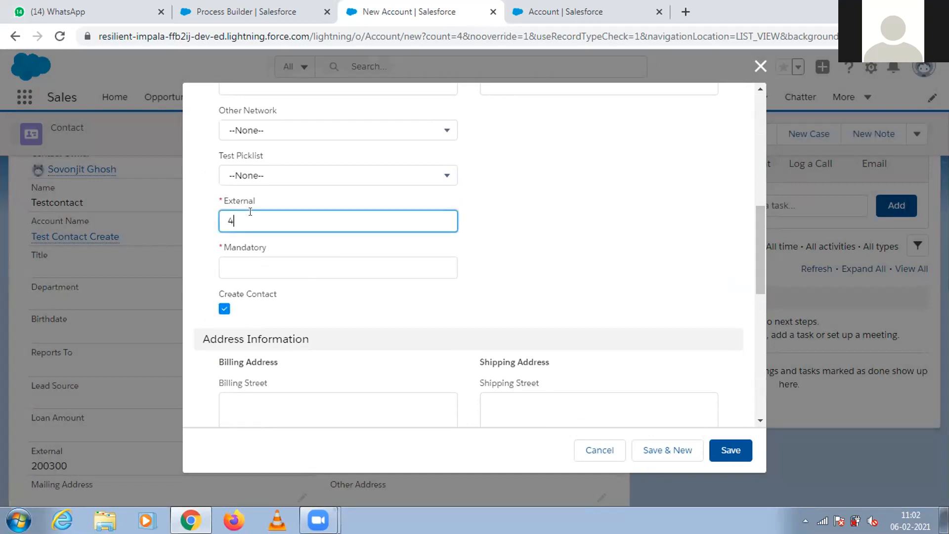
left_click(248, 262)
type("asdfasdf")
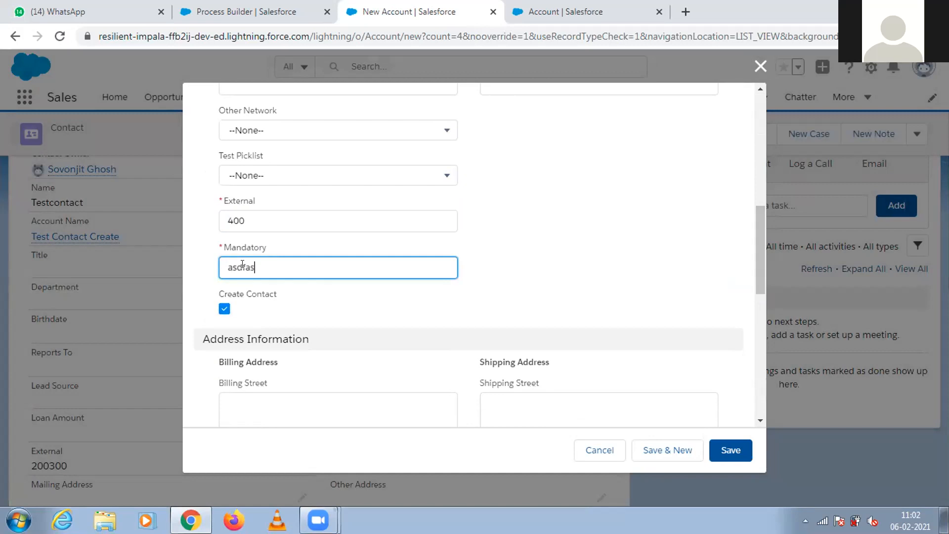
left_click(740, 453)
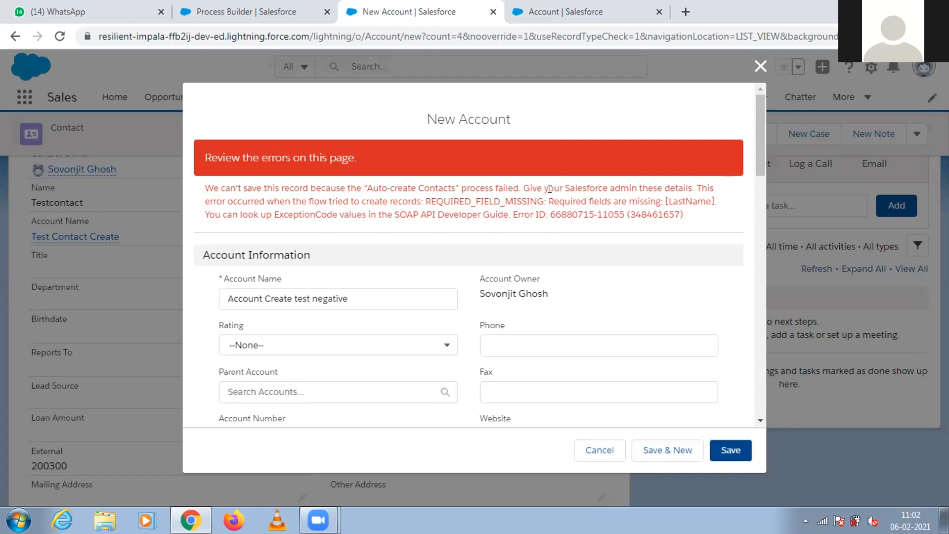
Examine the save error and the form's Create Contact and Description fields, and discard the new account.
left_click_drag(548, 198, 625, 215)
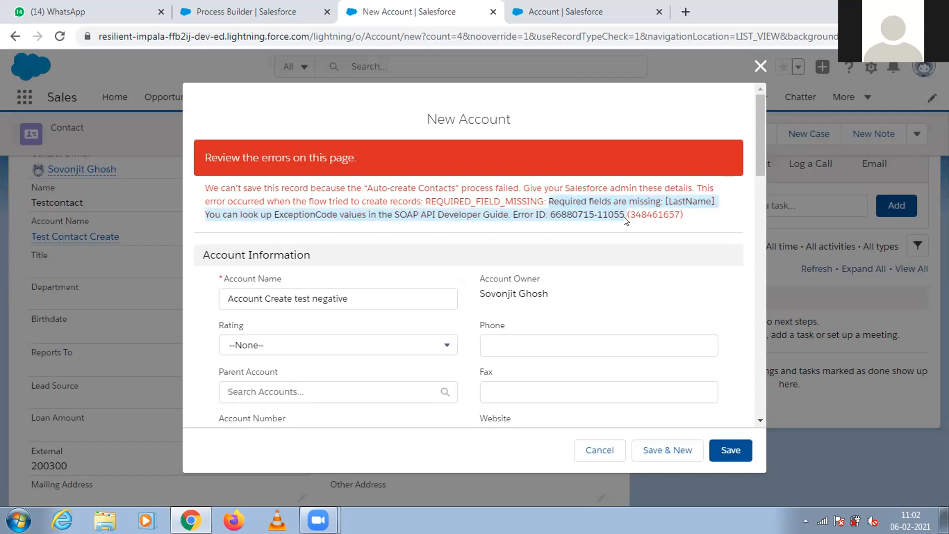
double_click(667, 202)
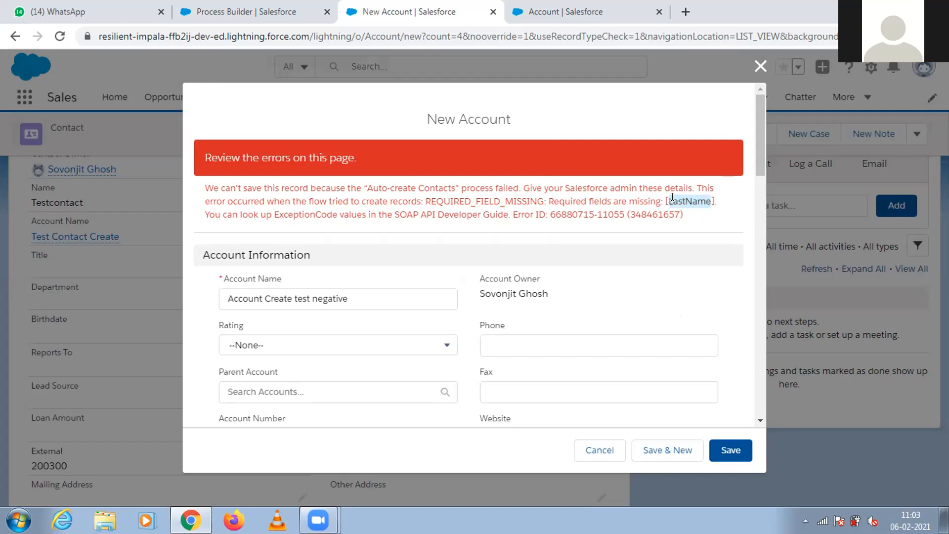
scroll(752, 144, "down", 2)
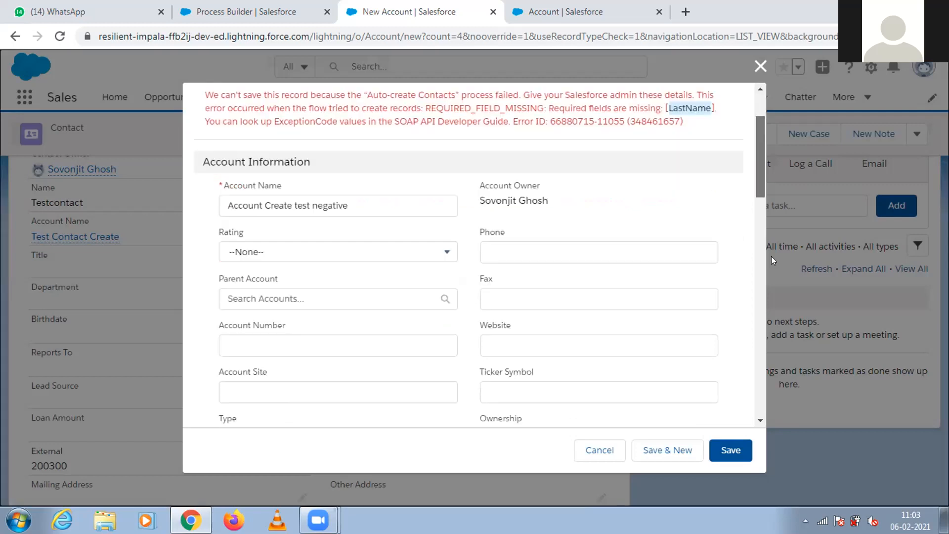
scroll(772, 257, "down", 10)
left_click(409, 373)
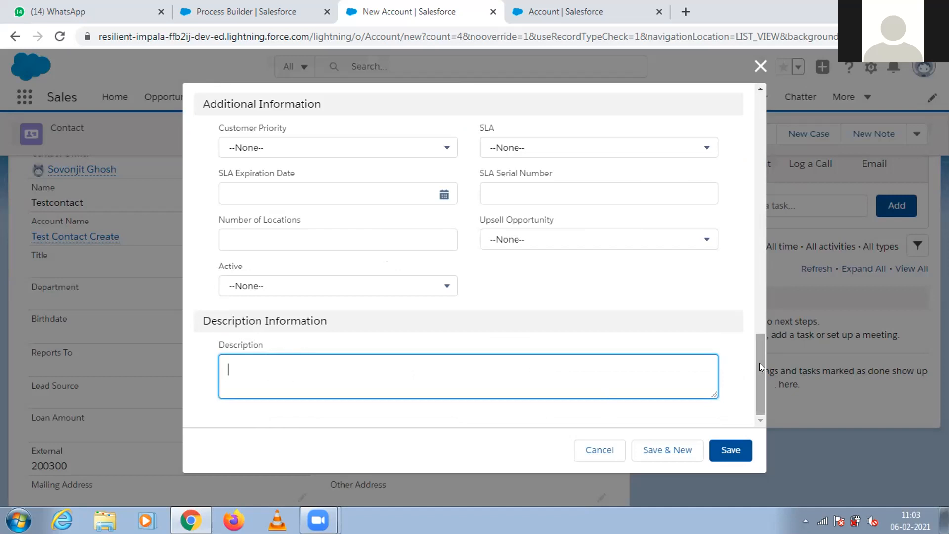
left_click_drag(759, 362, 751, 284)
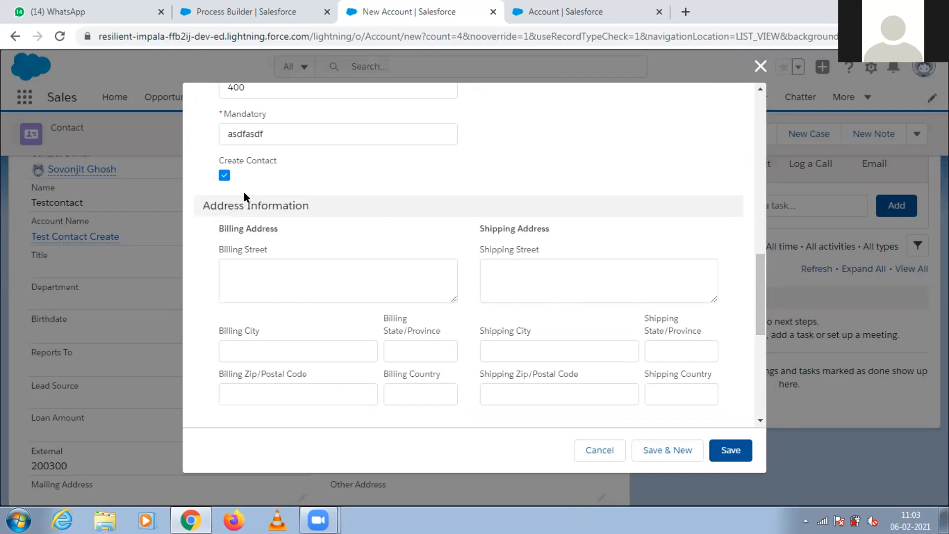
left_click_drag(760, 315, 761, 392)
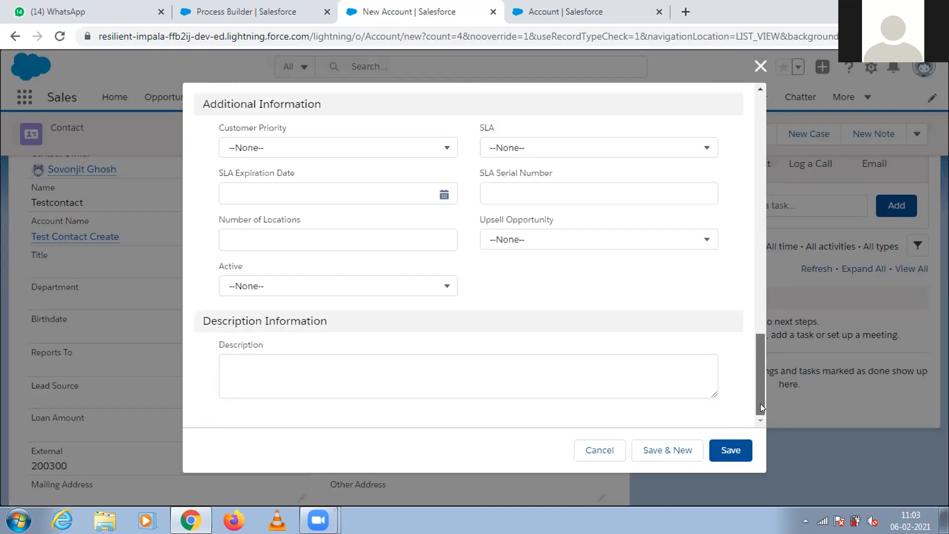
left_click(334, 373)
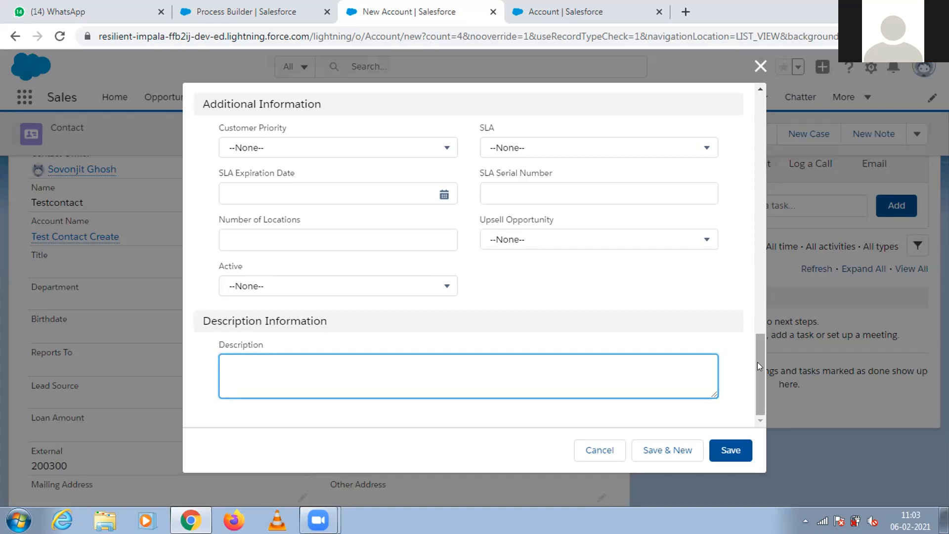
left_click_drag(757, 365, 759, 73)
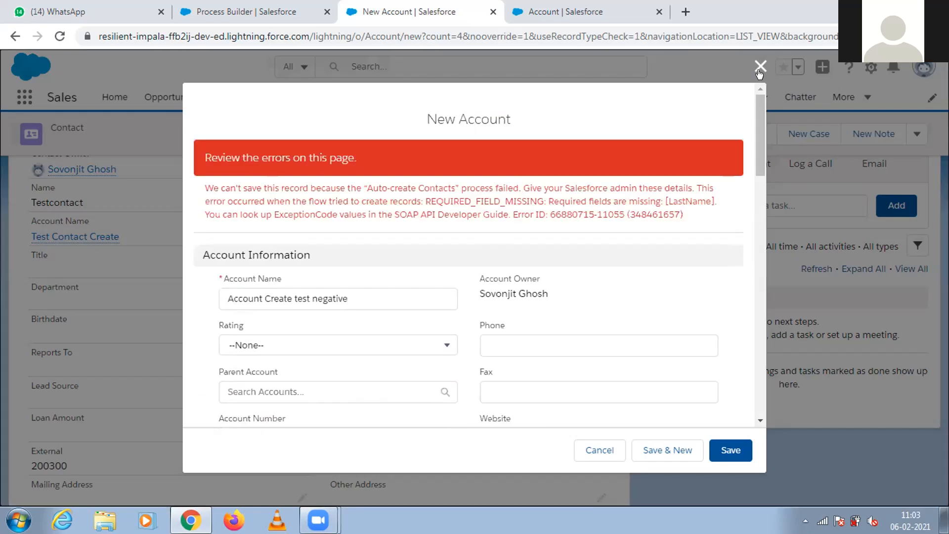
left_click(759, 70)
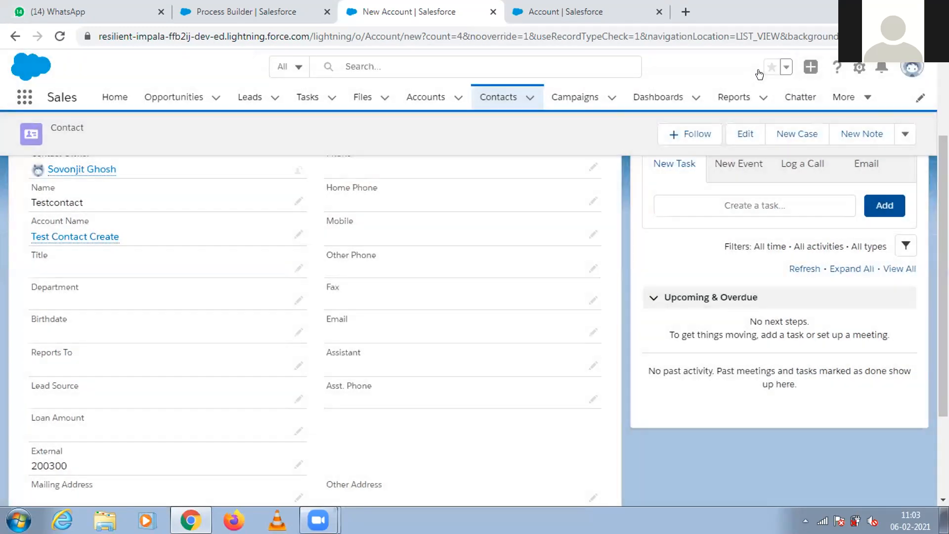
Leave the Auto-create Contacts process and return to the Setup home page.
left_click(563, 11)
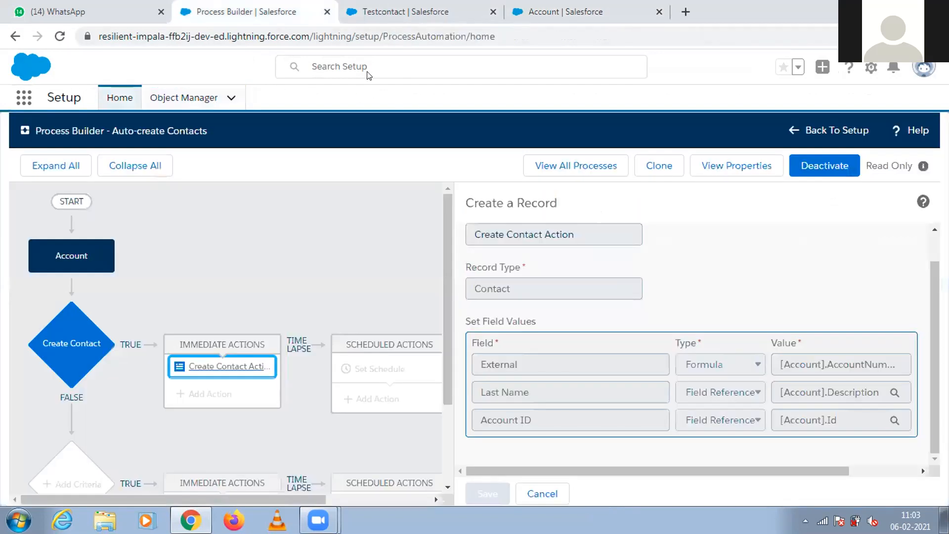
left_click(794, 130)
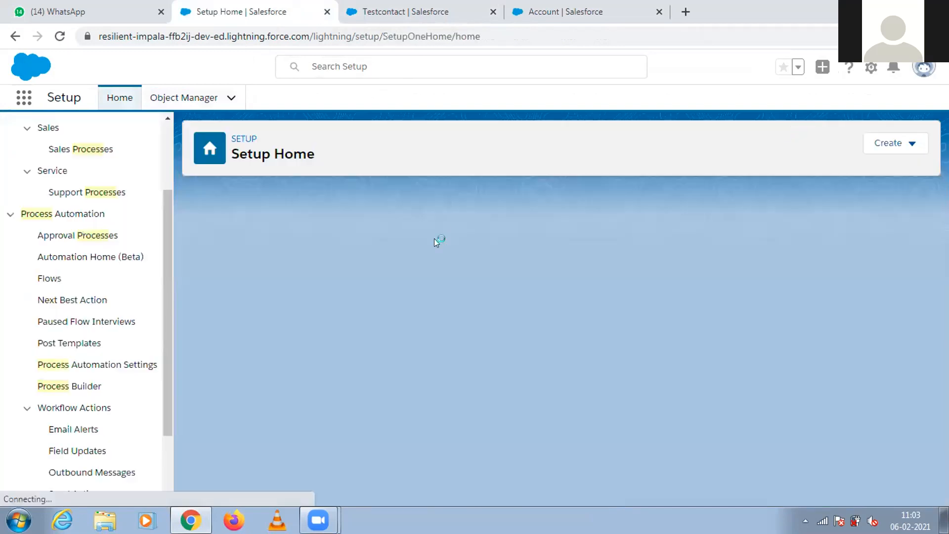
scroll(169, 234, "up", 3)
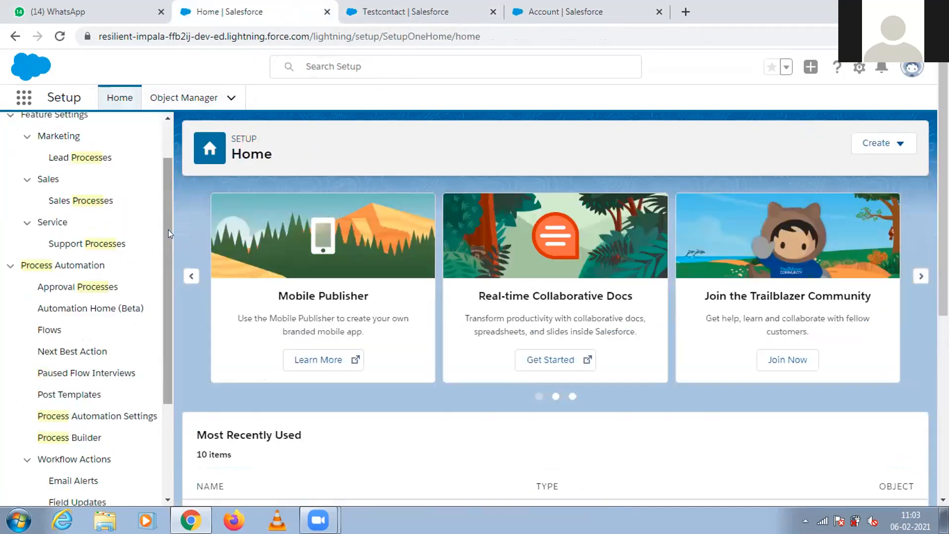
Search Setup for "process builder", open Process Builder and expand the versions of Auto-create Contacts.
left_click(76, 128)
key("ctrl+a")
key("BackSpace")
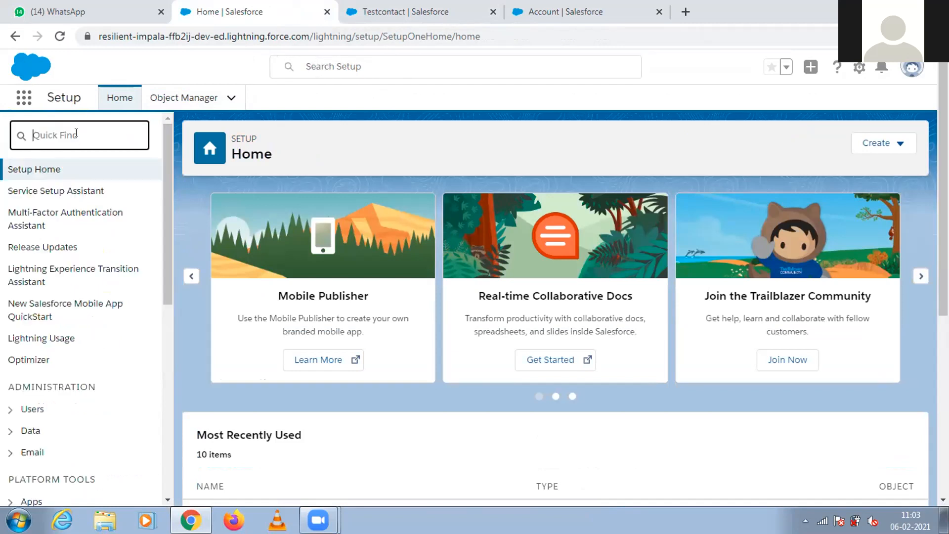
left_click(76, 132)
type("p")
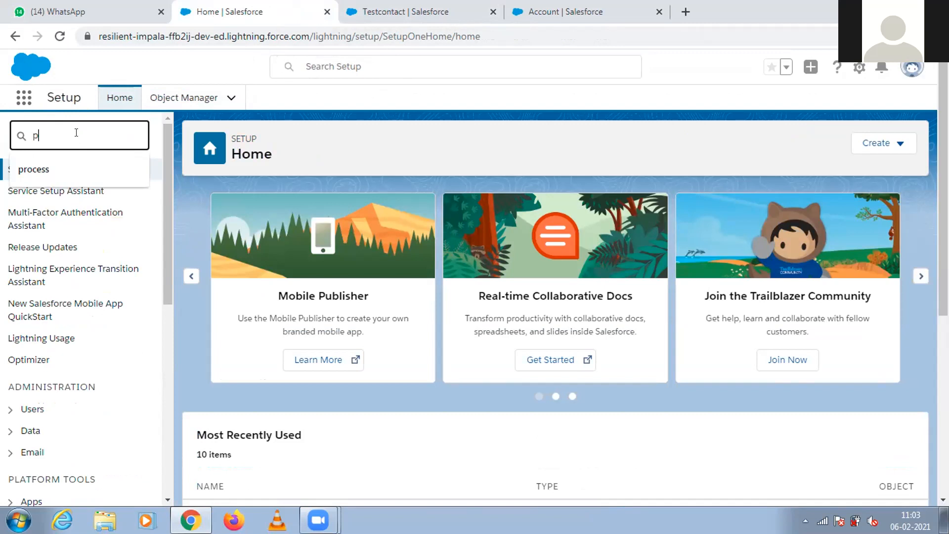
type("rocess")
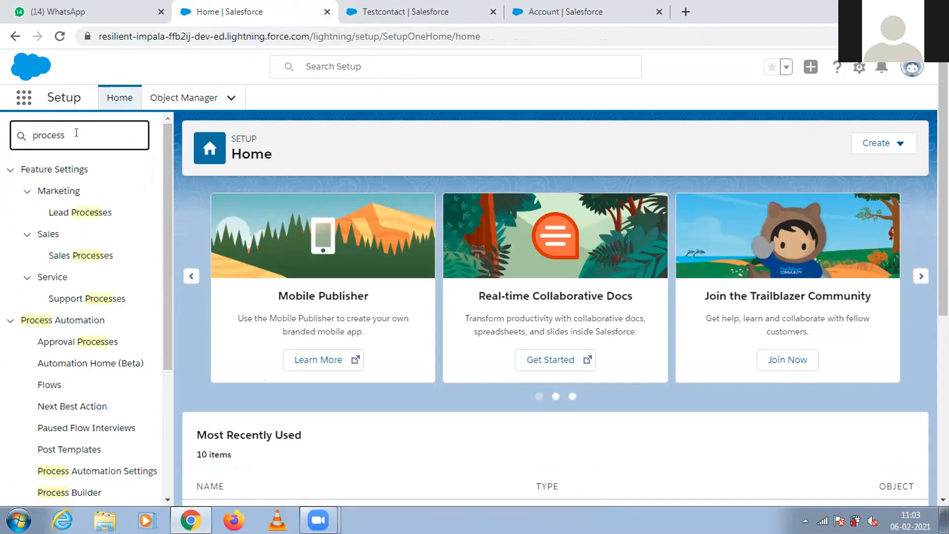
type(" builder")
left_click(74, 192)
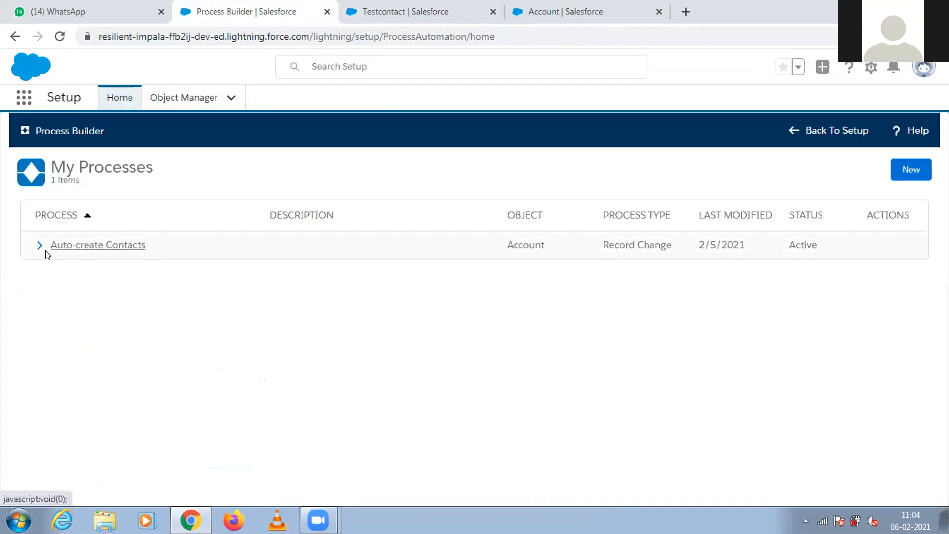
left_click(39, 246)
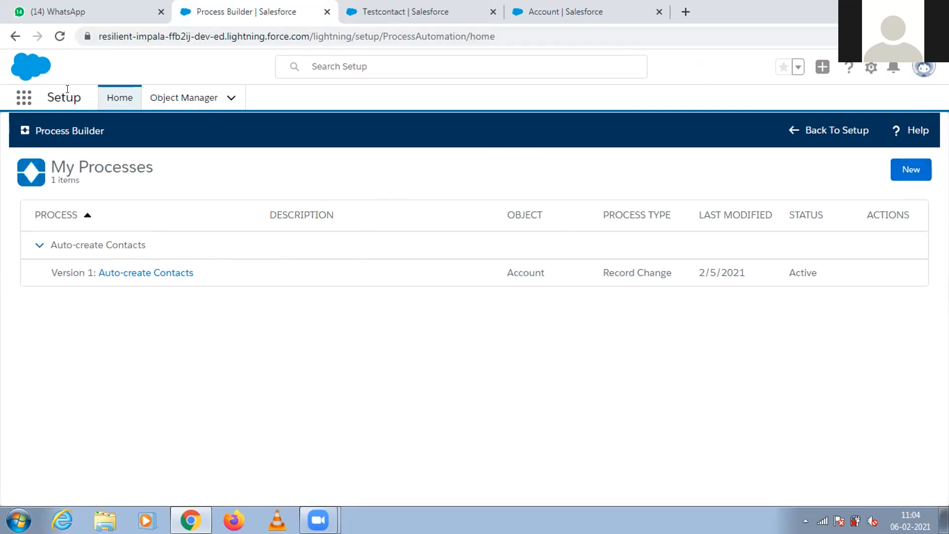
Return to Setup home, search Setup for "Flow", open Workflow Rules and look through the remaining matching items.
left_click(156, 99)
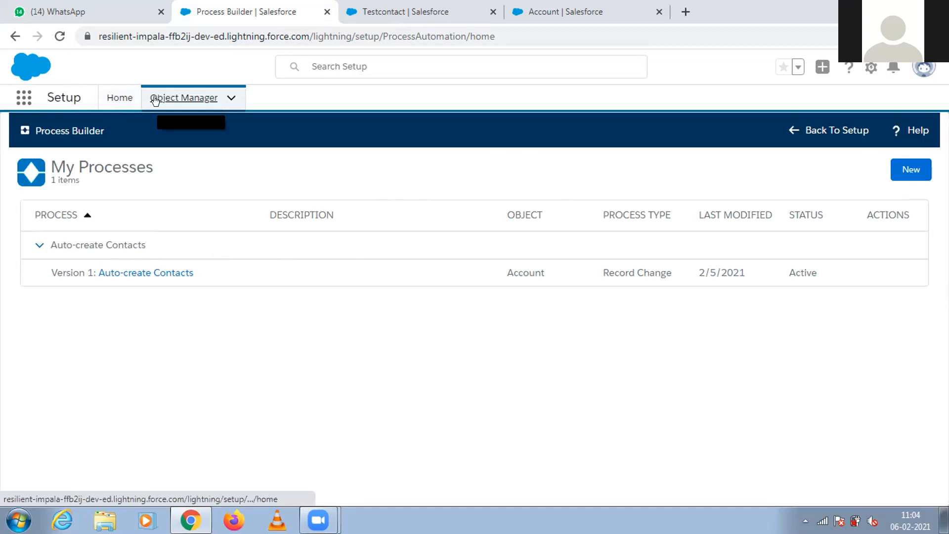
left_click(118, 98)
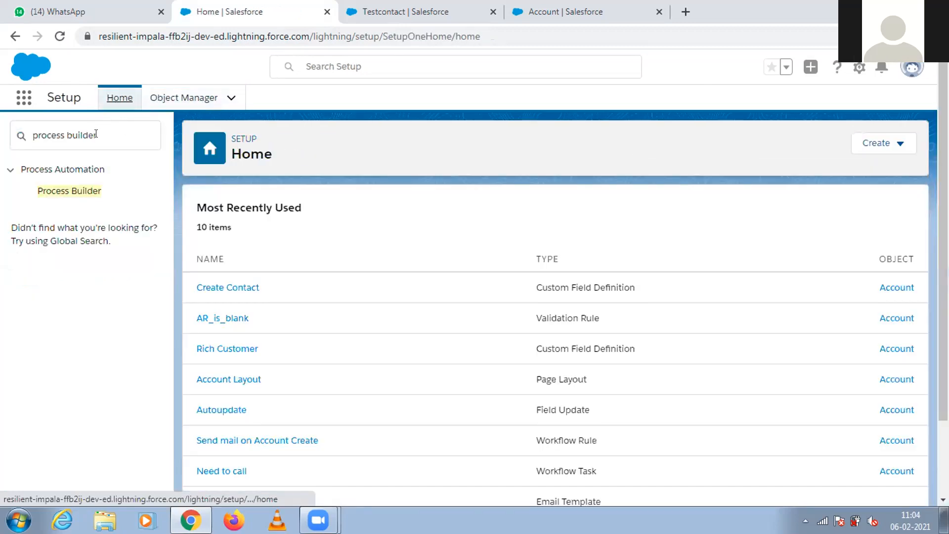
left_click(10, 121)
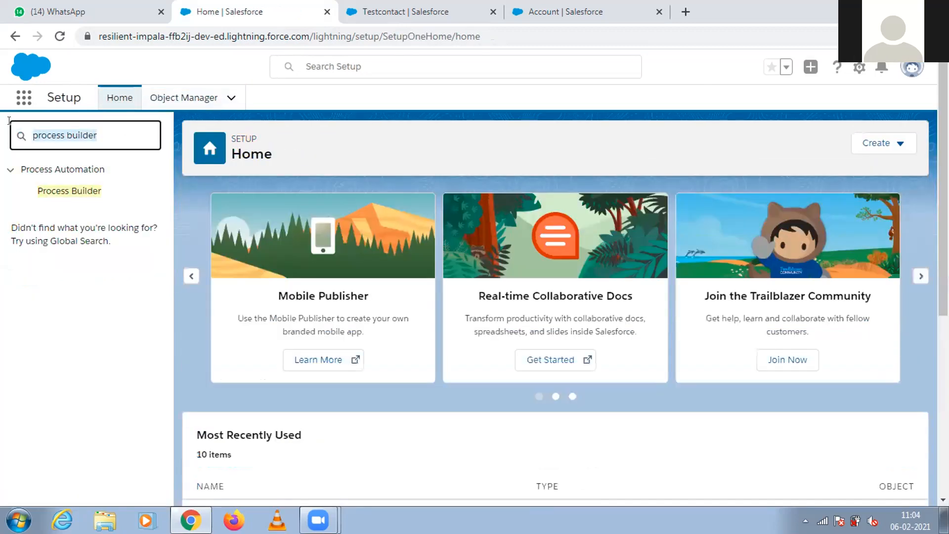
key("BackSpace")
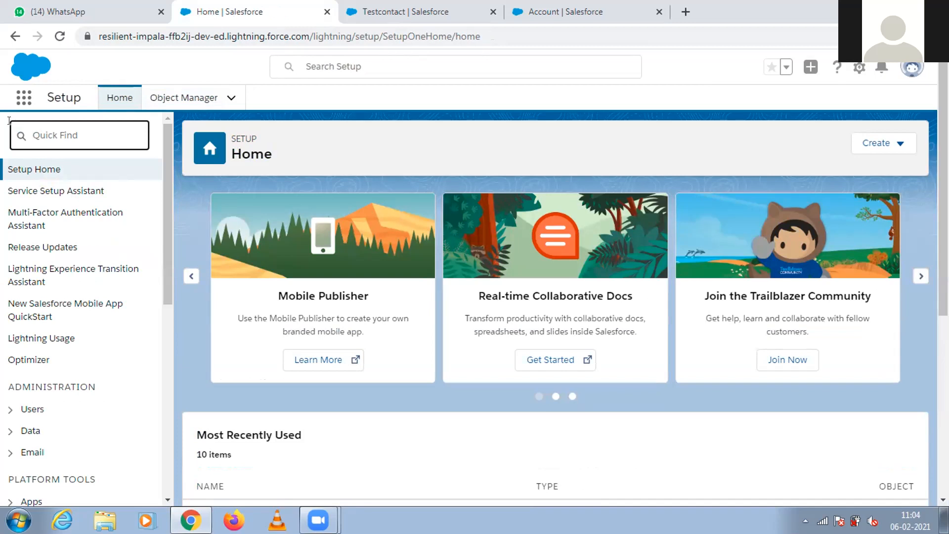
type("Flow")
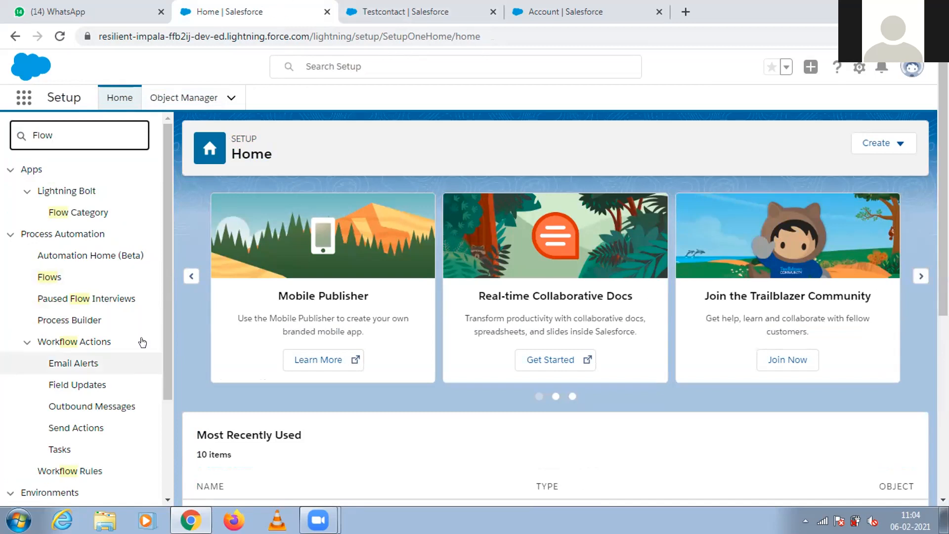
left_click(73, 470)
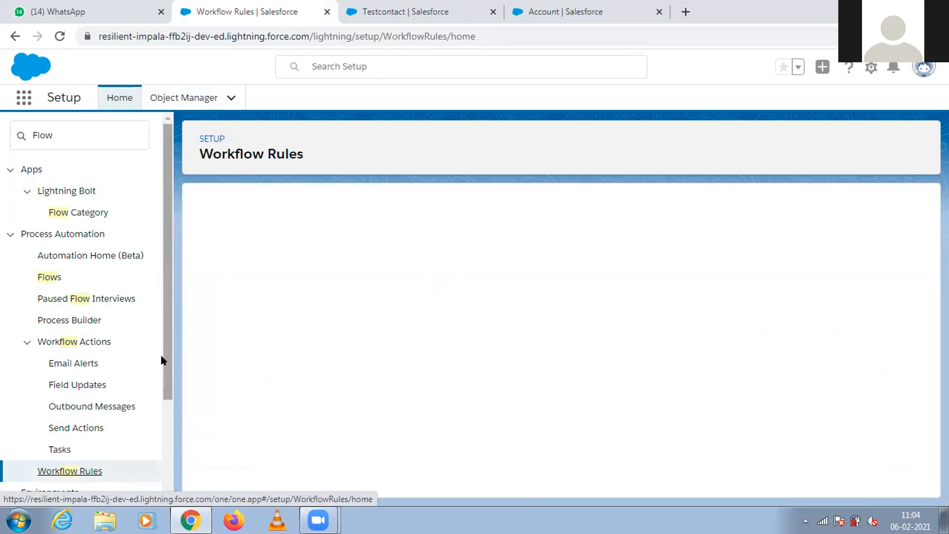
left_click_drag(164, 351, 170, 457)
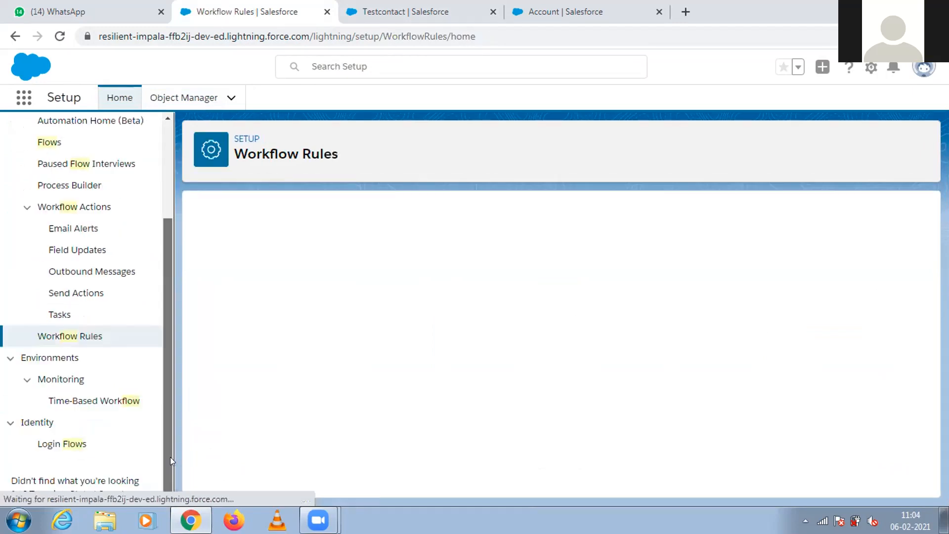
Open Process Builder and expand the versions of Auto-create Contacts under My Processes.
left_click(68, 186)
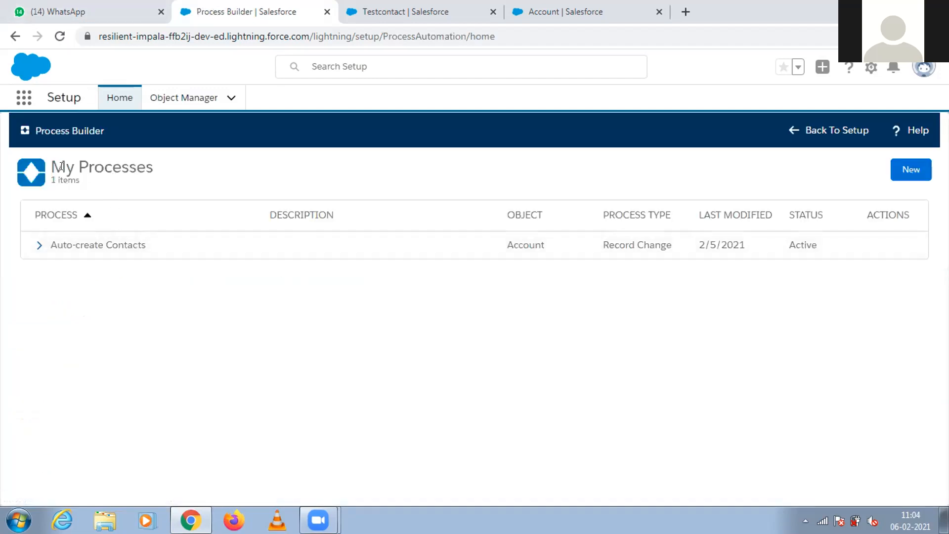
left_click_drag(54, 166, 153, 170)
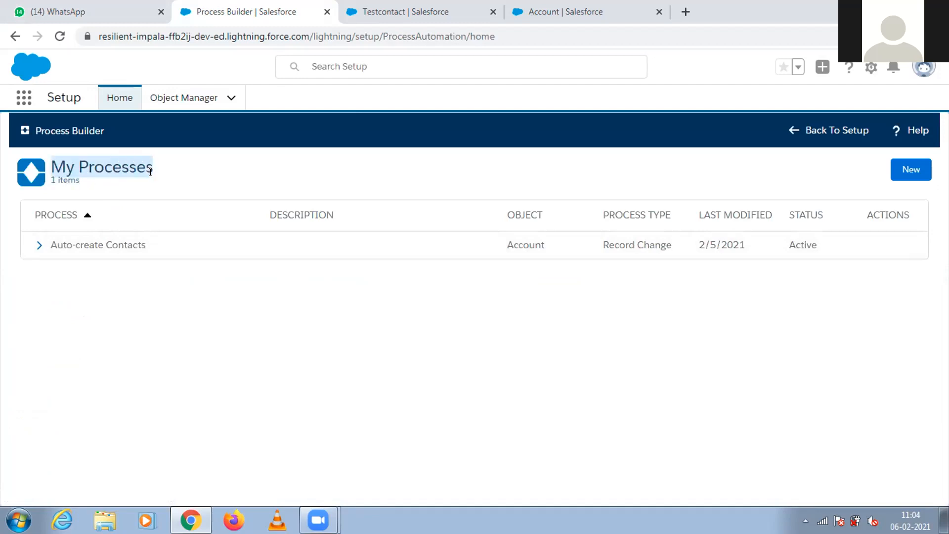
left_click(38, 245)
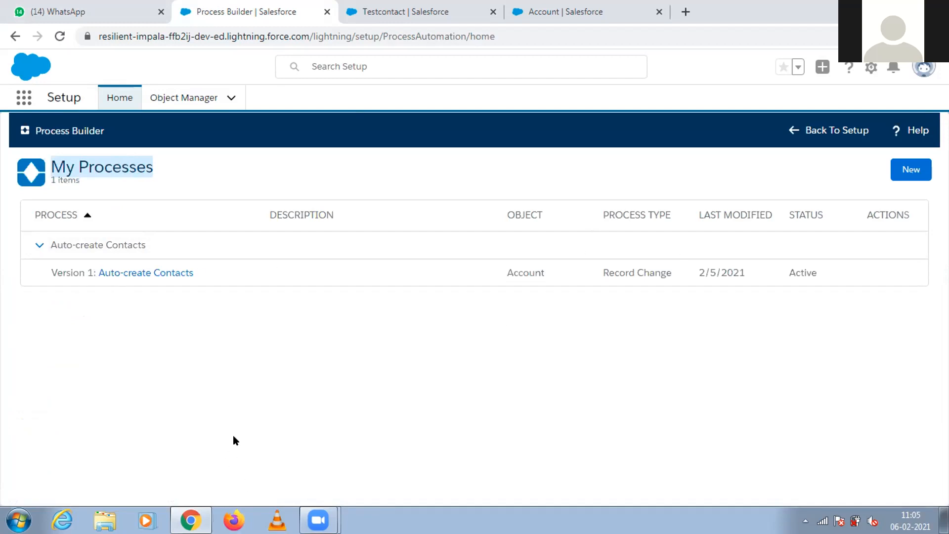
left_click(228, 410)
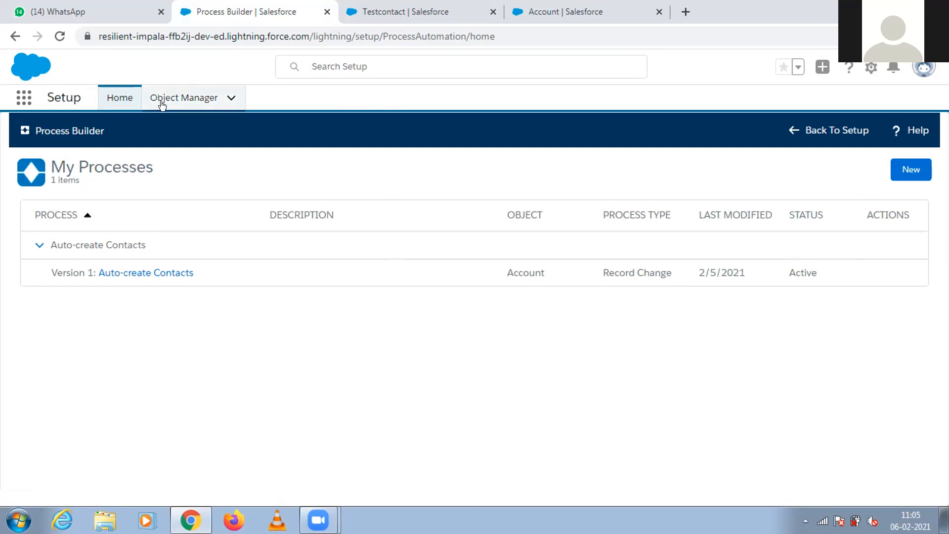
Leave Process Builder for Setup home, search Setup for "work" and open the Workflow Rules page.
left_click(106, 103)
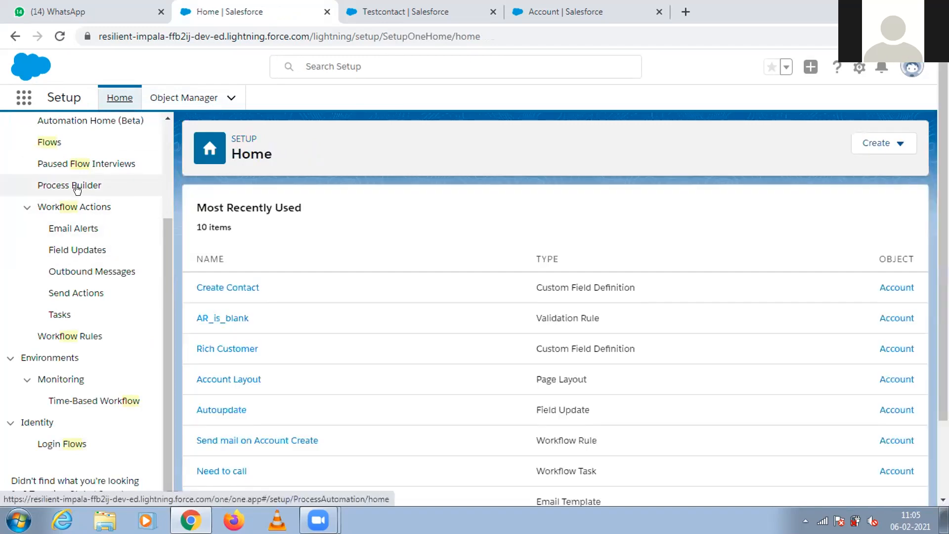
left_click(75, 186)
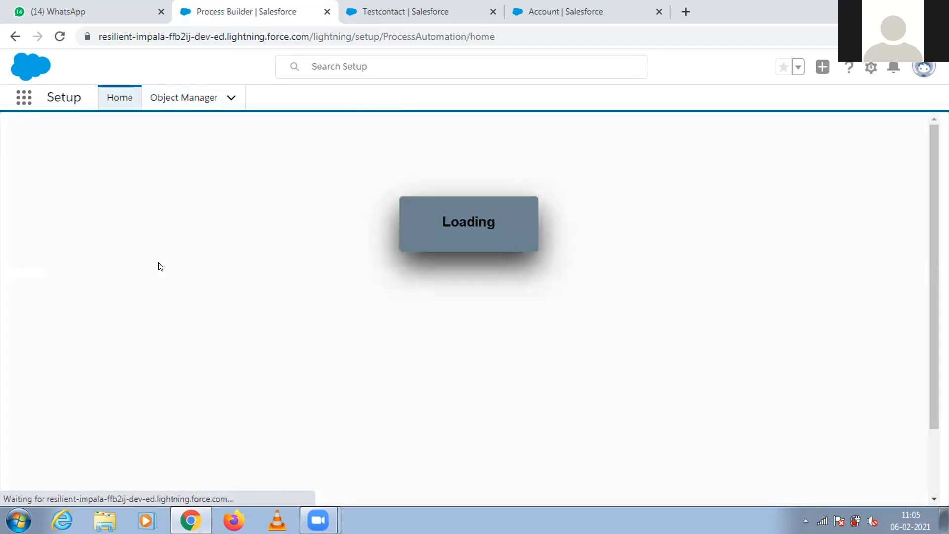
left_click(120, 99)
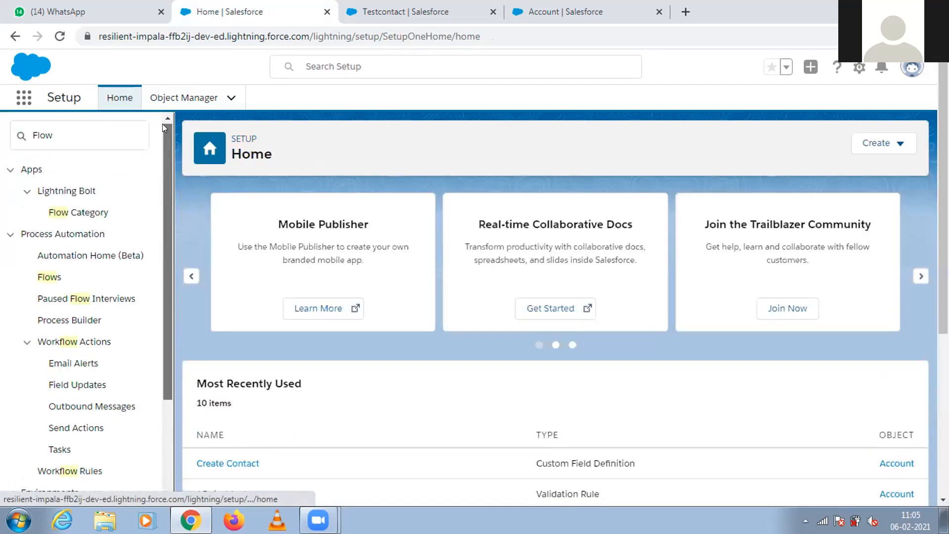
left_click(97, 127)
key("ctrl+a")
type("wor")
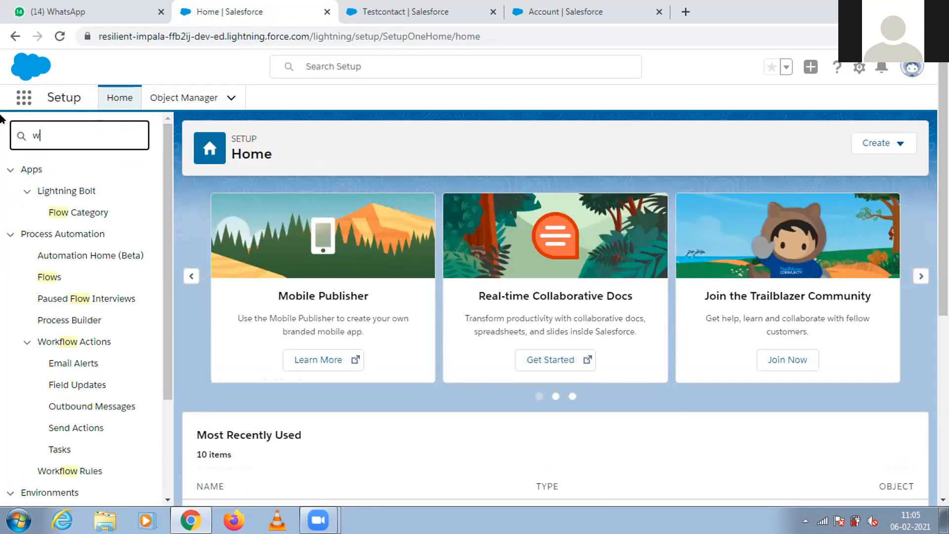
type("k")
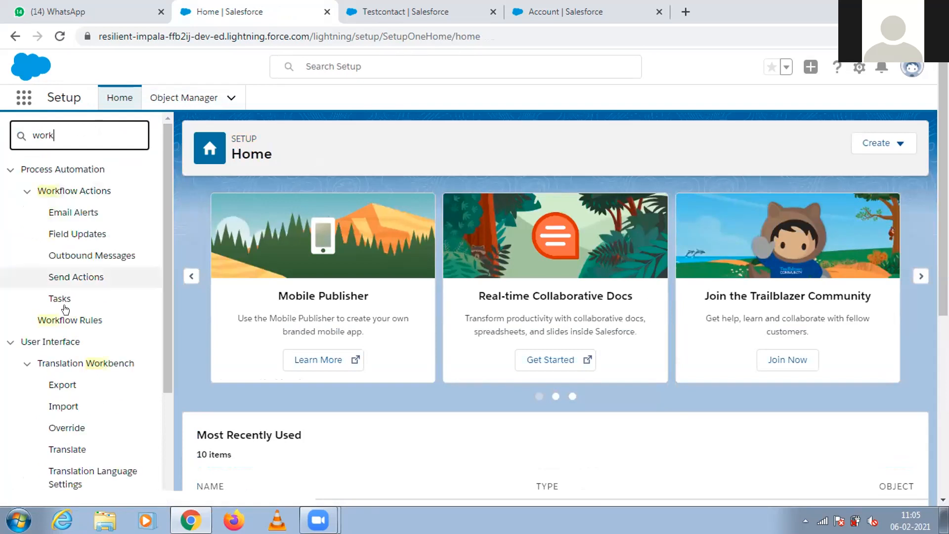
left_click(66, 321)
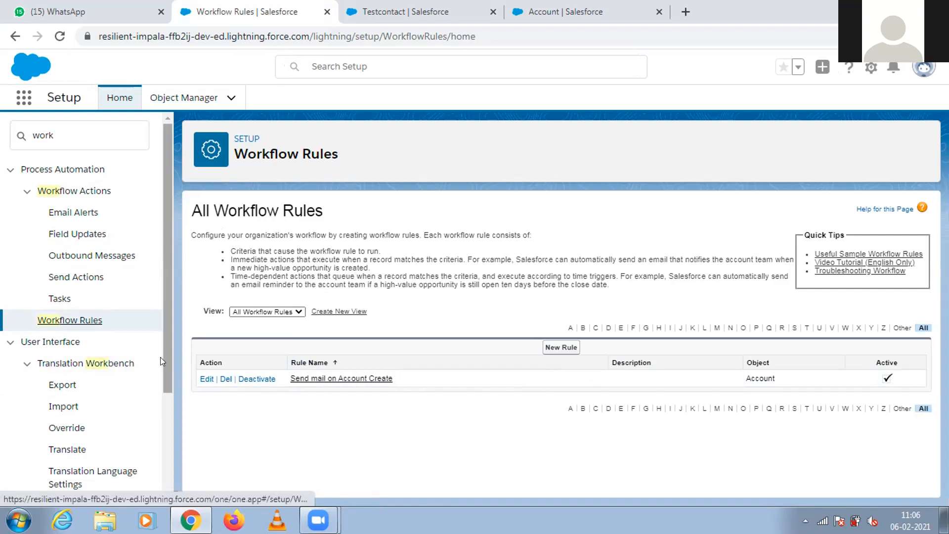
Look through the Setup items that match "work", from Process Automation down to Security.
scroll(162, 347, "down", 2)
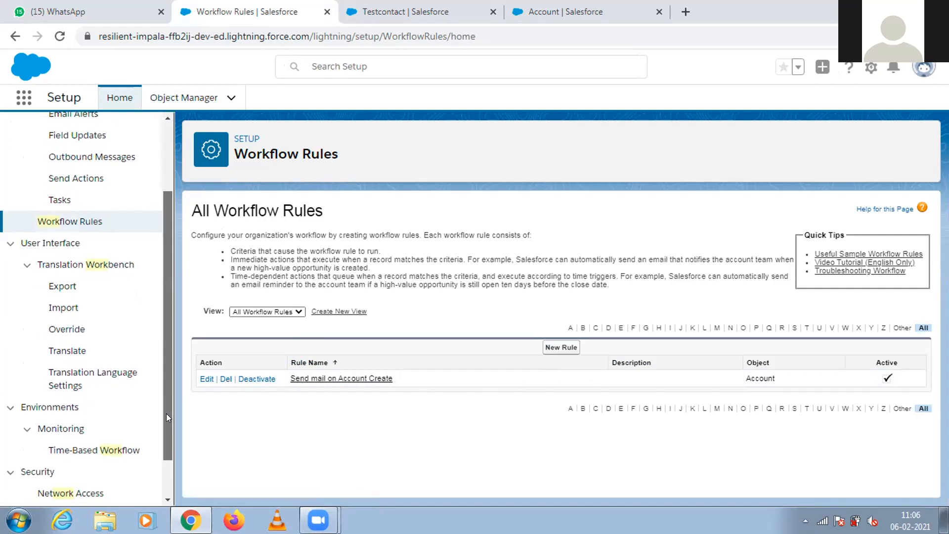
scroll(167, 435, "down", 1)
left_click_drag(168, 451, 168, 248)
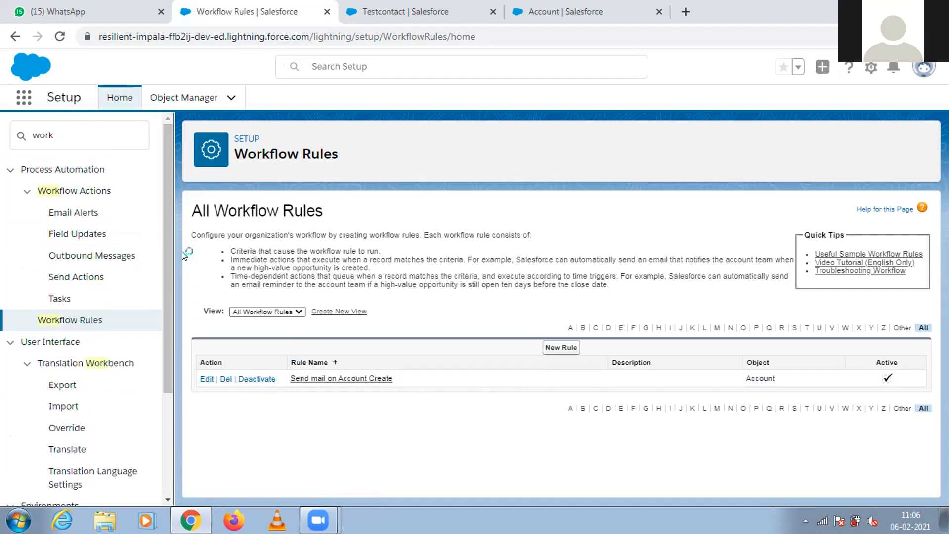
left_click_drag(170, 243, 170, 376)
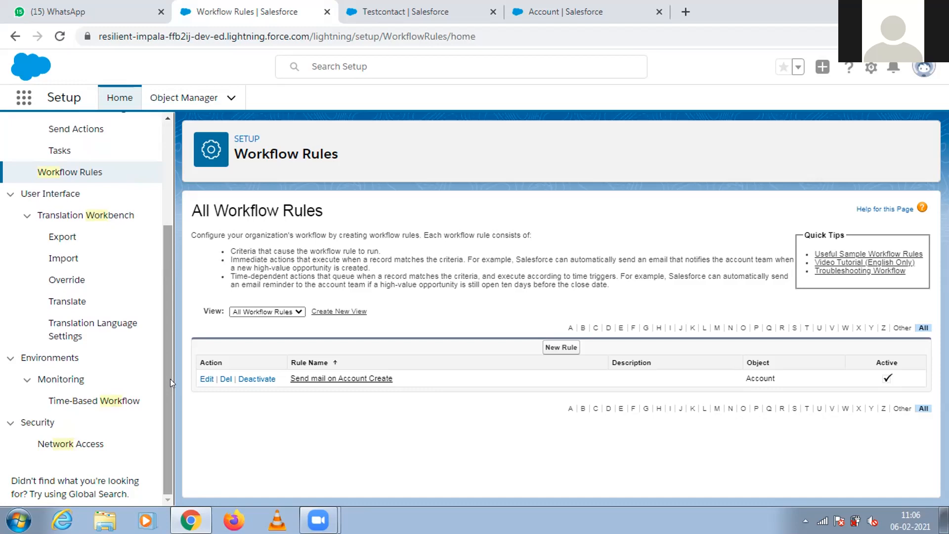
left_click_drag(170, 379, 162, 234)
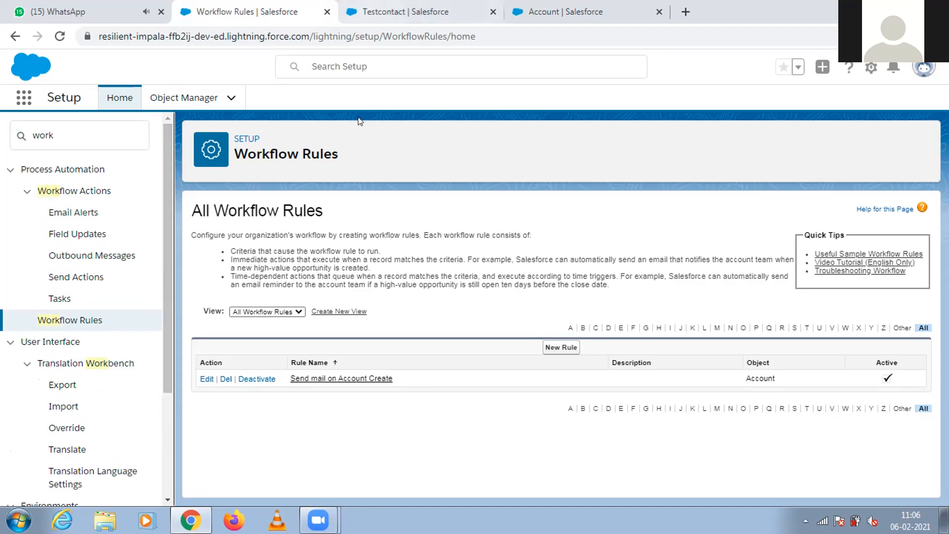
Switch to the Testcontact record and look over its contact details.
left_click(401, 11)
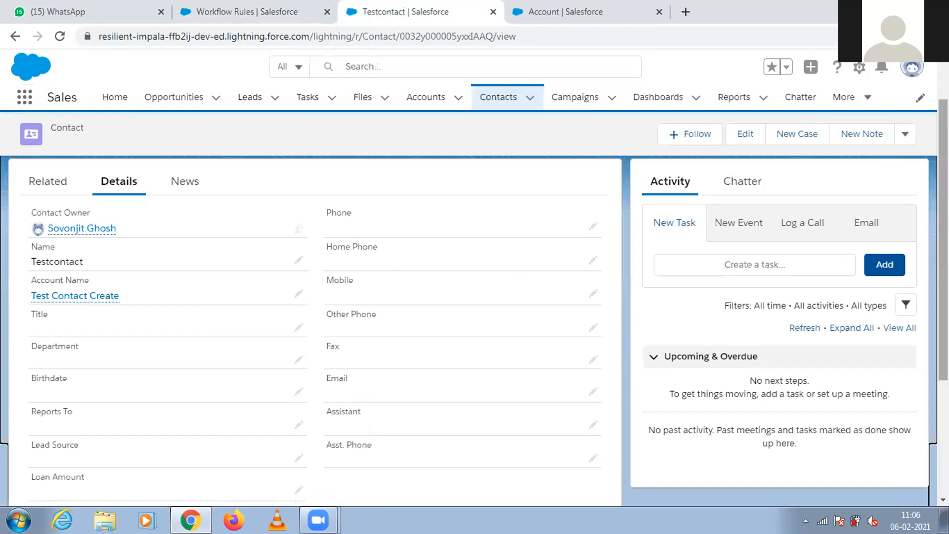
scroll(662, 370, "down", 3)
scroll(559, 288, "up", 3)
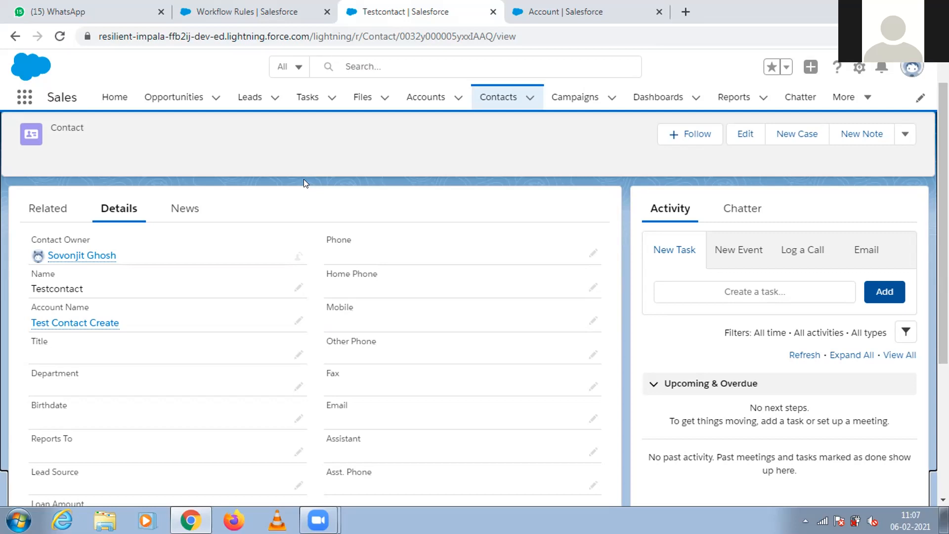
Return to the Workflow Rules page and replace the Setup search with "flow".
left_click(247, 12)
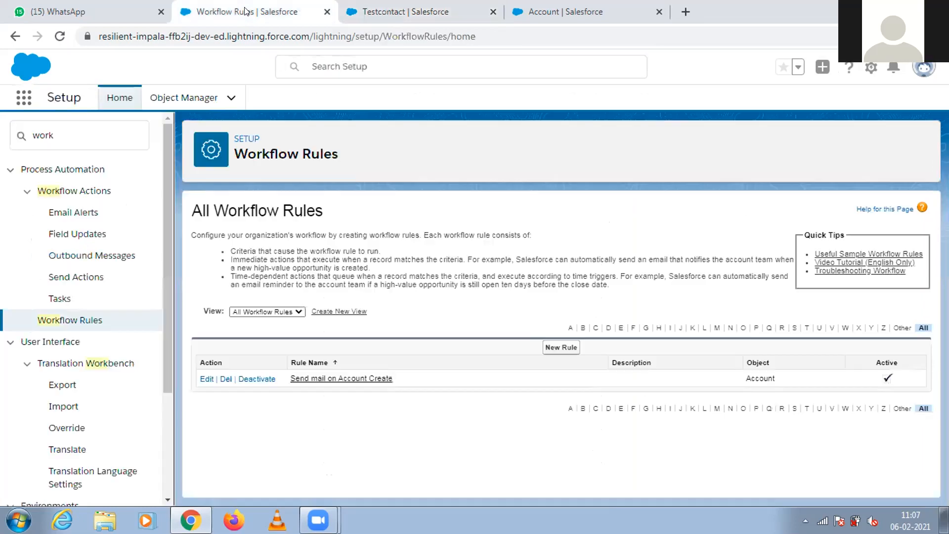
left_click_drag(168, 306, 169, 248)
left_click(74, 136)
key("ctrl+a")
key("BackSpace")
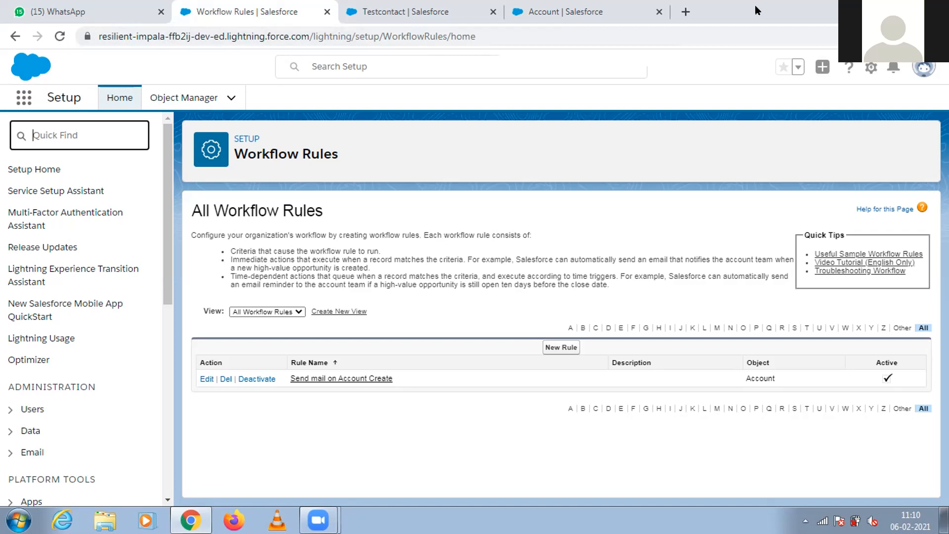
type("flwo")
key("BackSpace")
key("BackSpace")
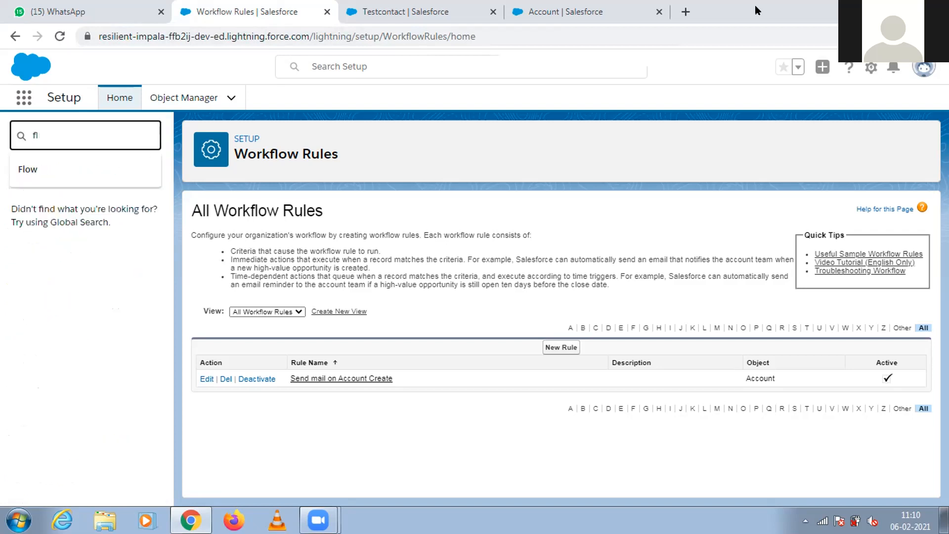
type("ow")
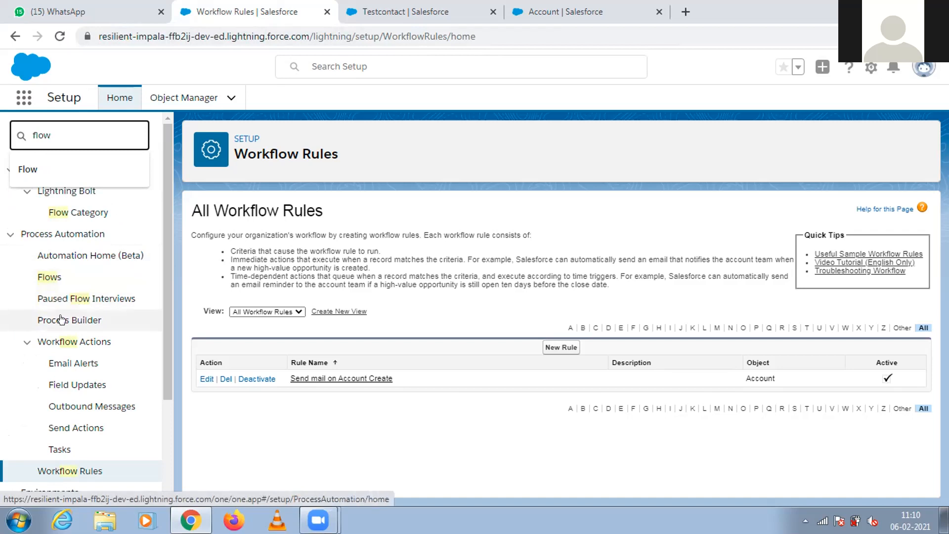
Search Setup for "automat" and open the Flows page under Process Automation.
left_click_drag(54, 134, 7, 128)
key("BackSpace")
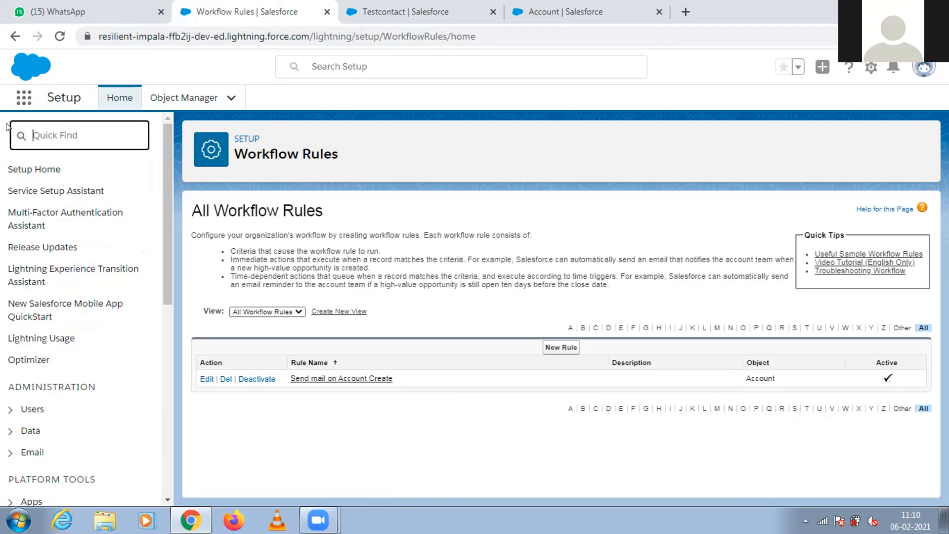
type("automat")
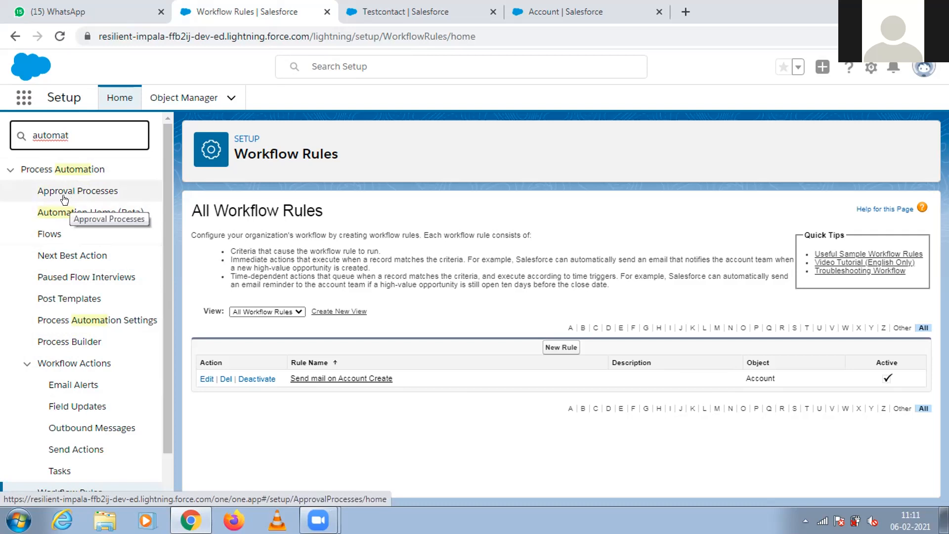
left_click(50, 235)
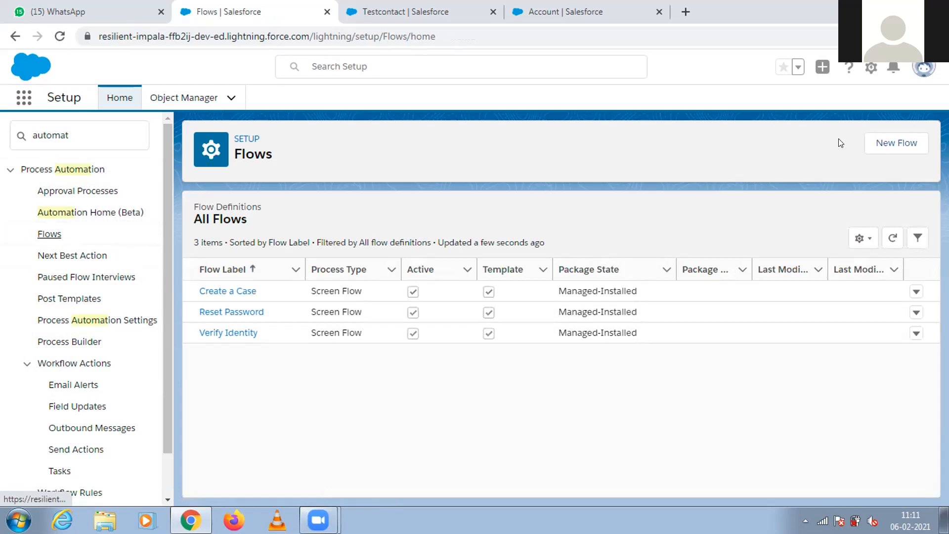
Start a new flow and look through the Record-Triggered, Schedule-Triggered, Platform Event–Triggered, Autolaunched and Screen Flow types.
left_click(871, 144)
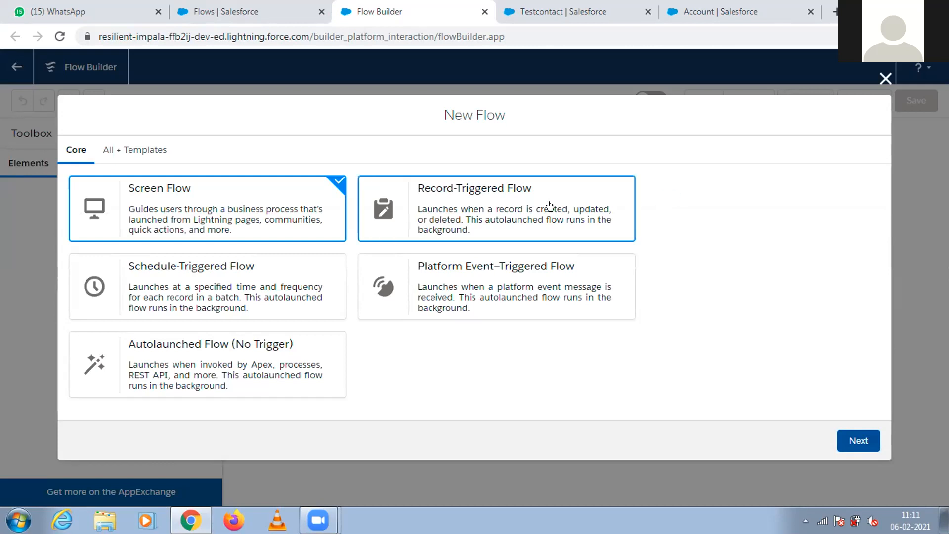
left_click(511, 205)
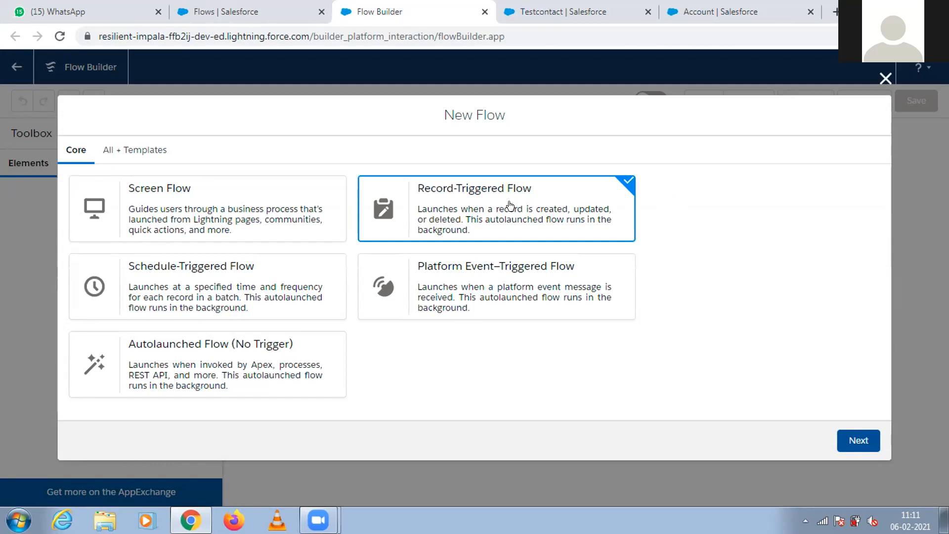
left_click(272, 285)
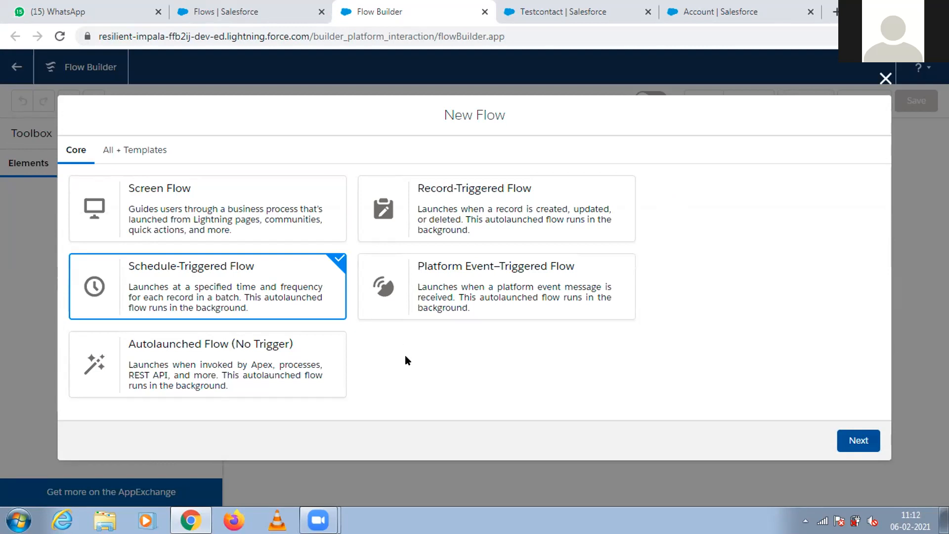
left_click(463, 300)
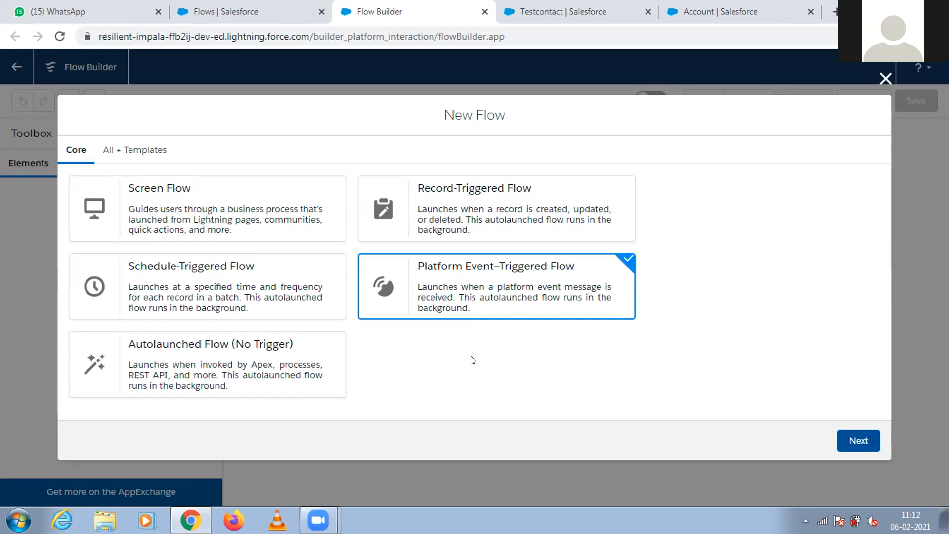
left_click(330, 377)
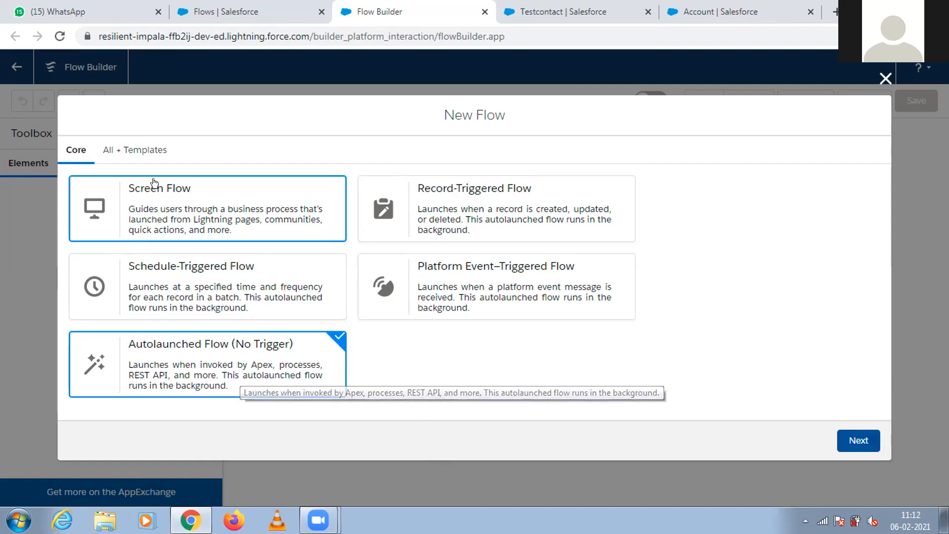
left_click(158, 197)
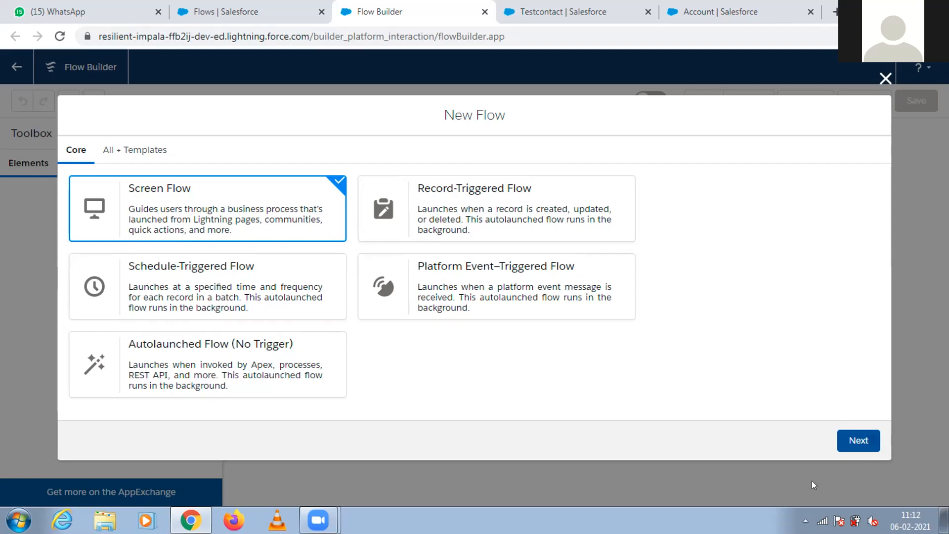
left_click(463, 208)
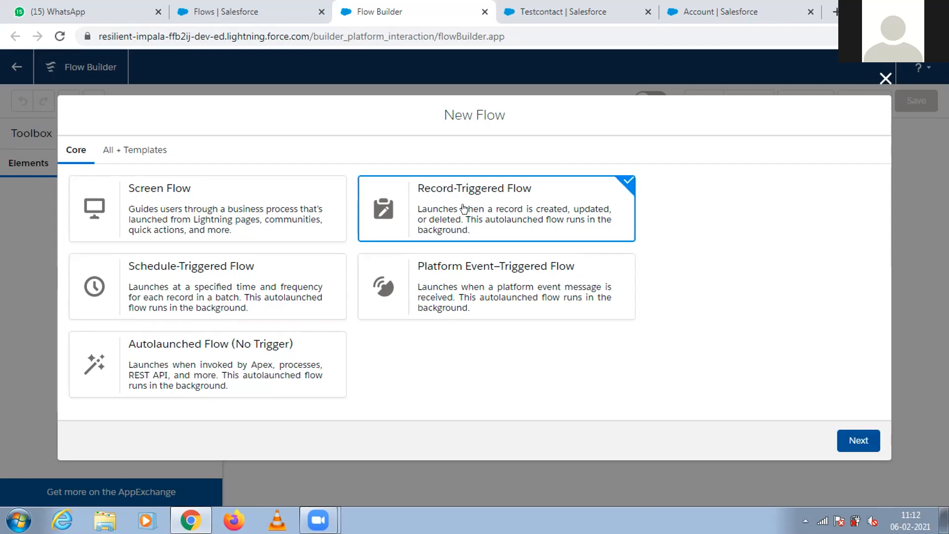
Create the flow as a Screen Flow with the Freeform layout.
left_click(251, 219)
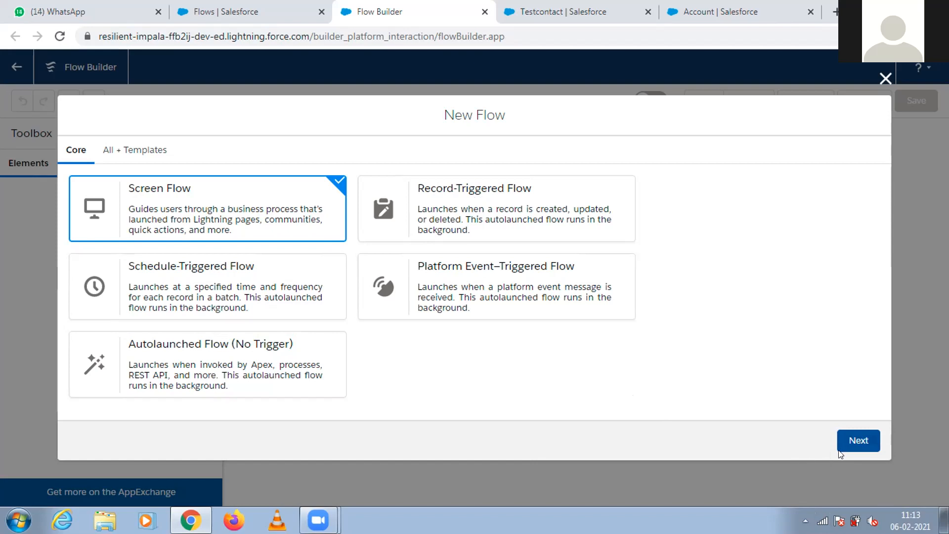
left_click(853, 444)
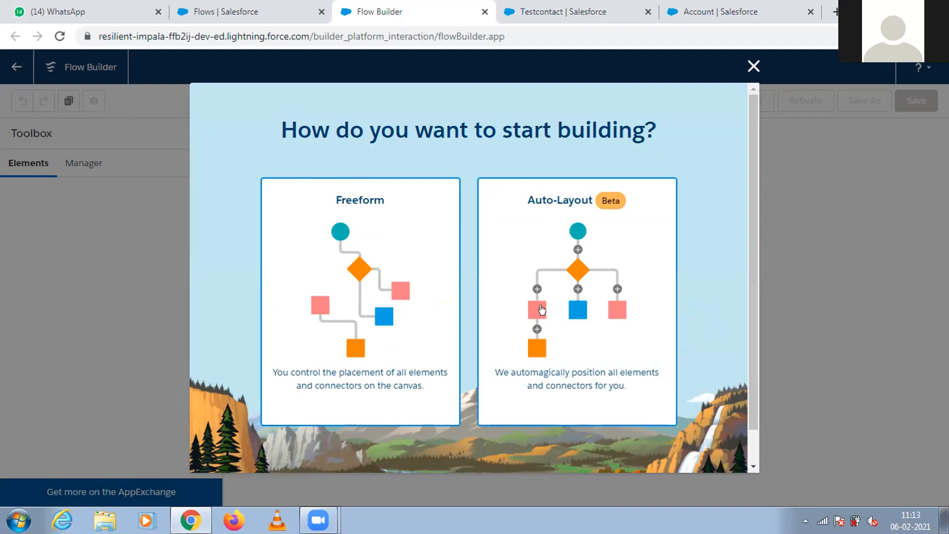
left_click(404, 290)
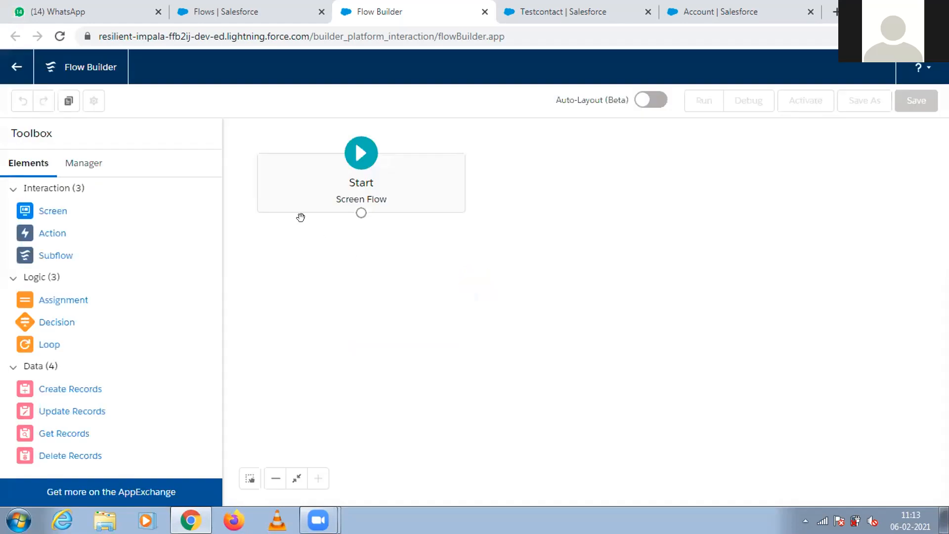
Add a Screen element to the canvas below Start and look over its input components.
left_click_drag(49, 211, 330, 275)
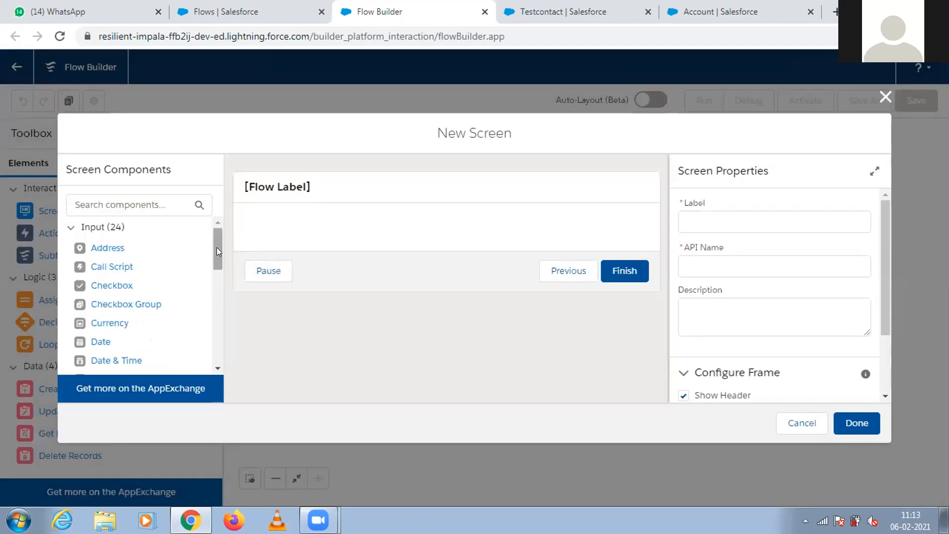
mouse_move(214, 247)
left_mouse_down()
mouse_move(214, 360)
mouse_move(218, 237)
left_mouse_up()
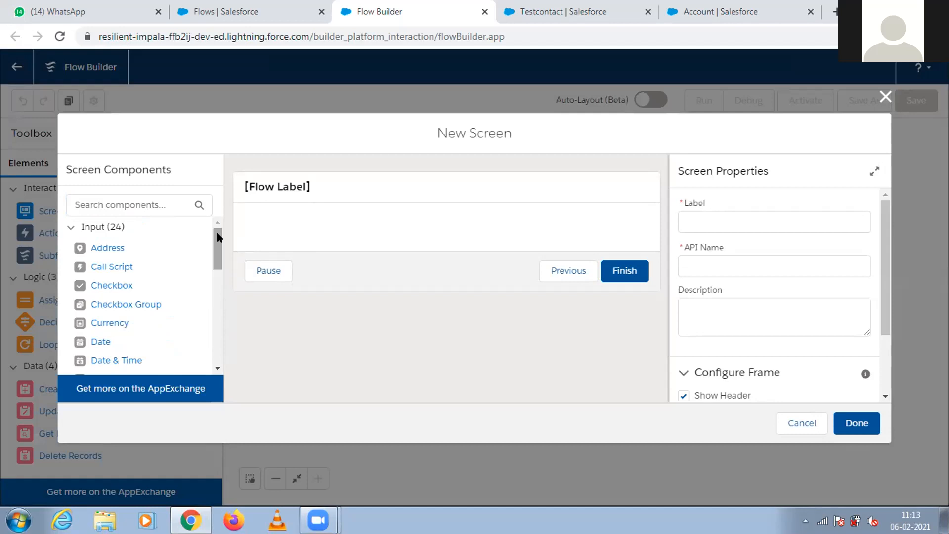
mouse_move(216, 239)
left_mouse_down()
mouse_move(217, 345)
mouse_move(218, 233)
left_mouse_up()
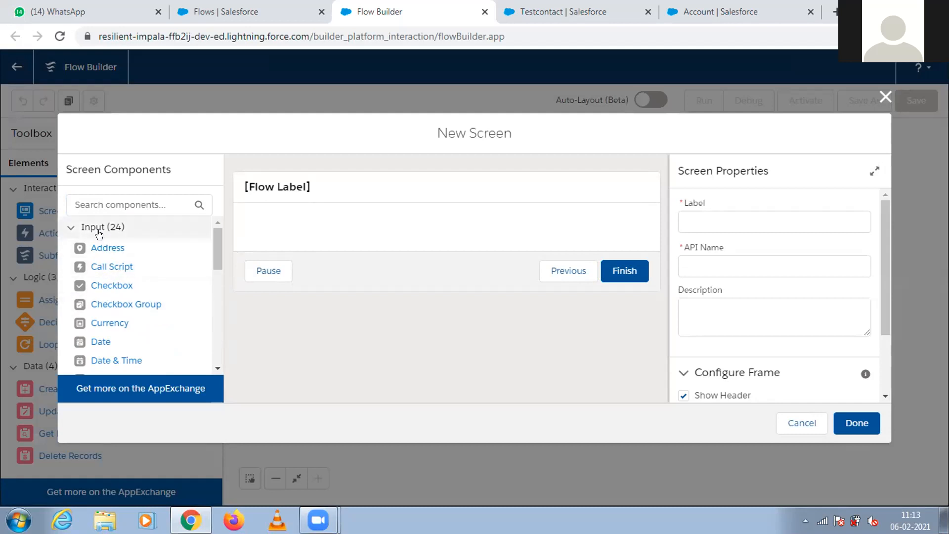
Add a Text component to the screen with the label Last Name and the API name Last_Name.
left_click_drag(214, 251, 216, 341)
left_click_drag(105, 286, 304, 220)
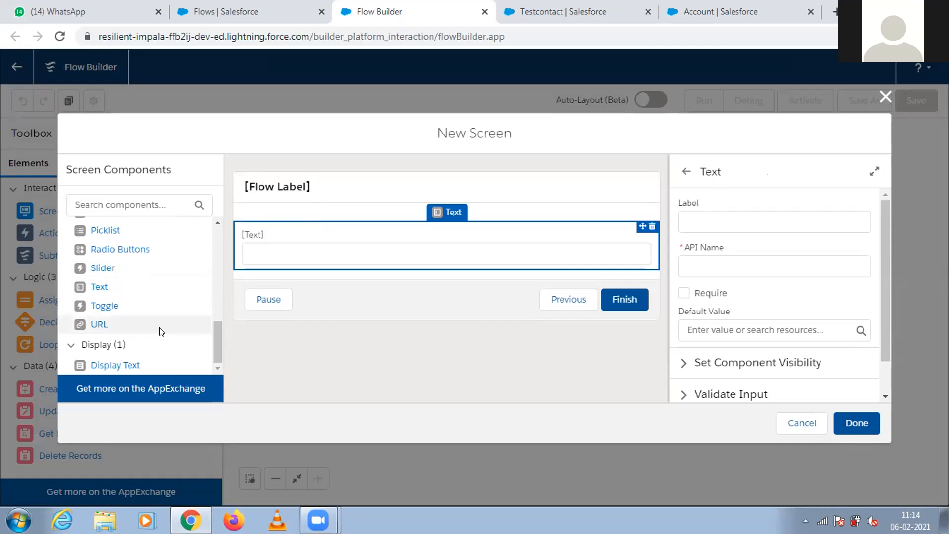
left_click_drag(107, 287, 731, 220)
left_click(722, 220)
type("Last Name")
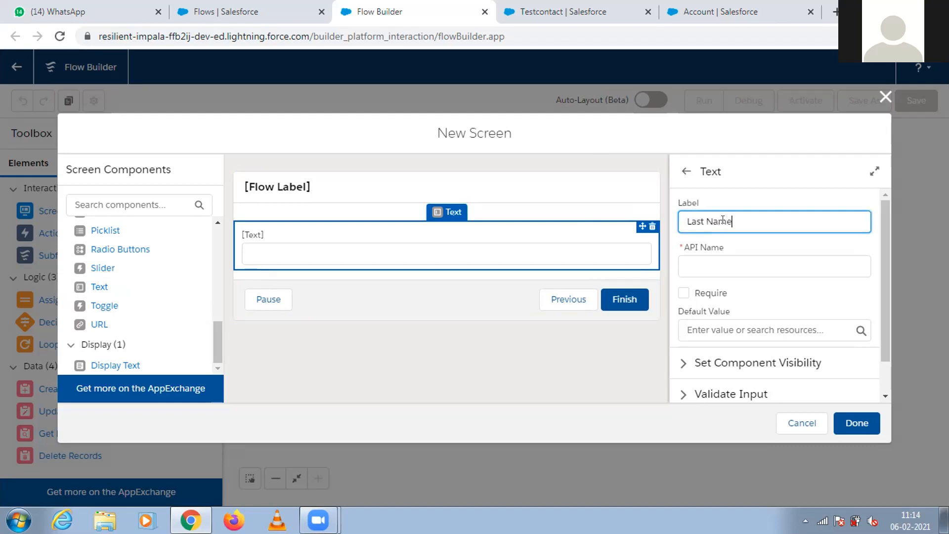
left_click(690, 267)
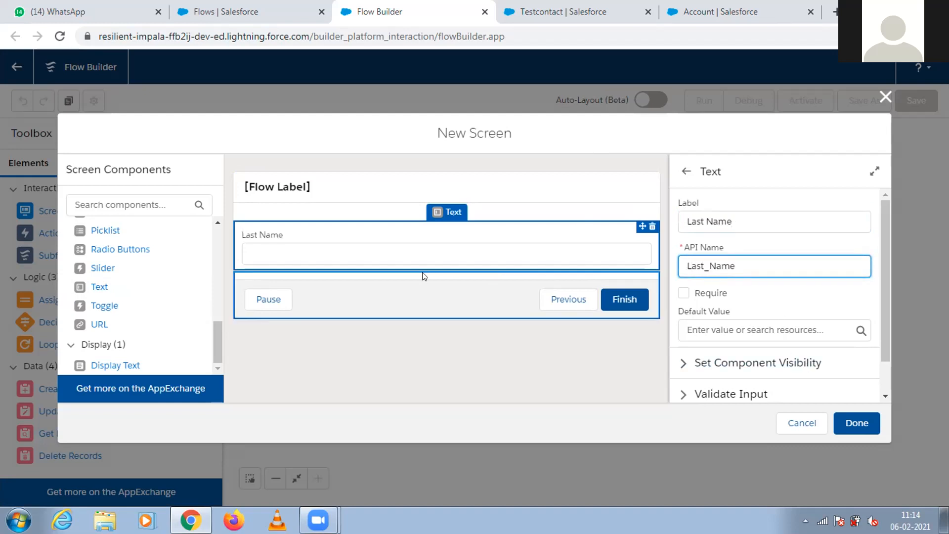
Add a second Text component below Last Name, labelled External Id with the API name External_Id.
left_click_drag(95, 288, 242, 272)
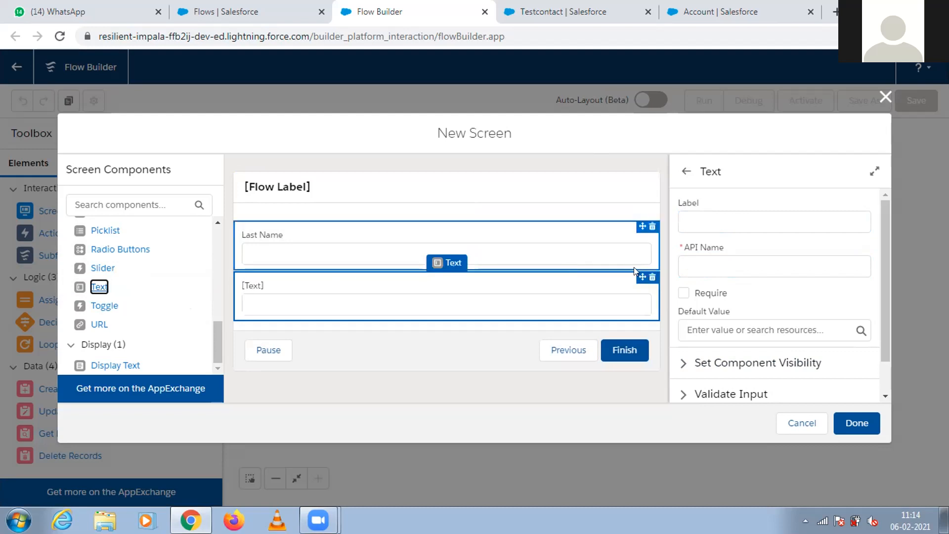
left_click(687, 208)
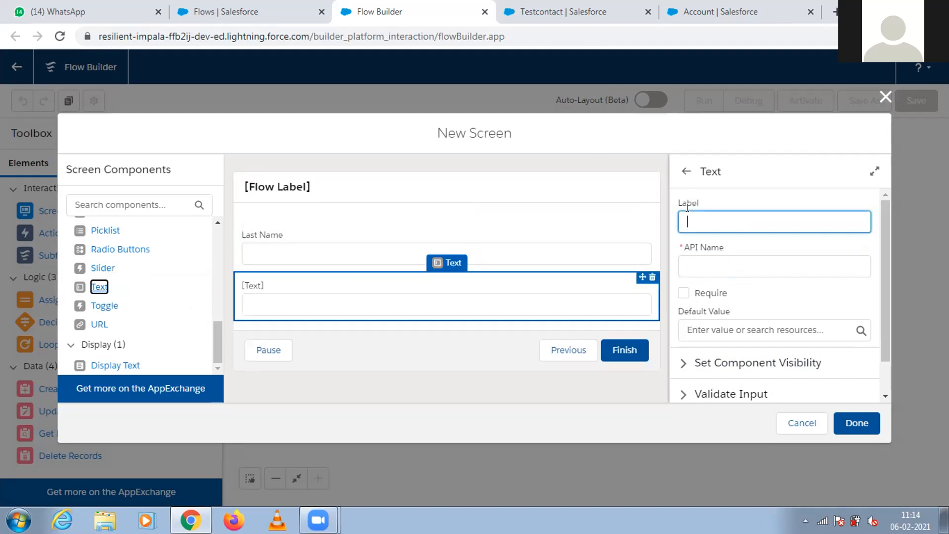
type("External Id")
left_click(715, 262)
Mark both the External Id and the Last Name text fields as required.
left_click(683, 294)
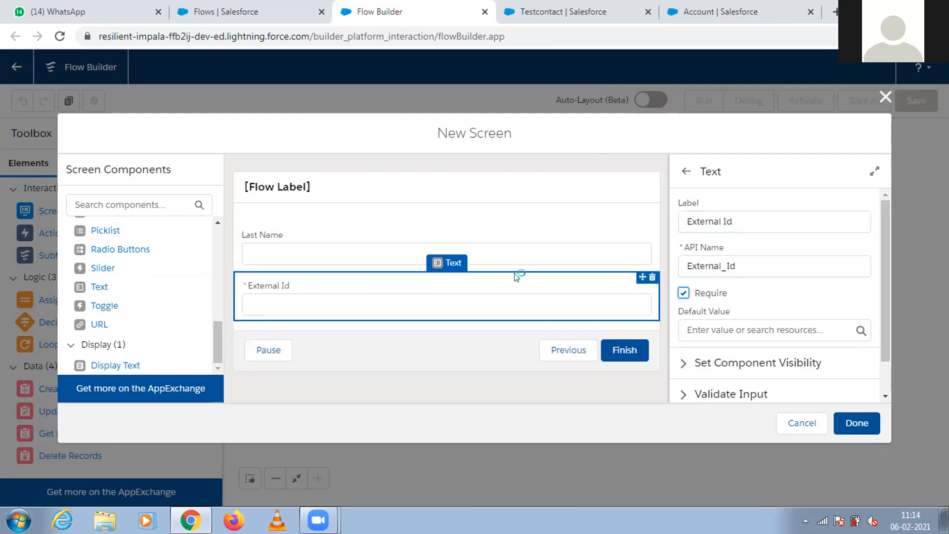
left_click(403, 219)
left_click(683, 293)
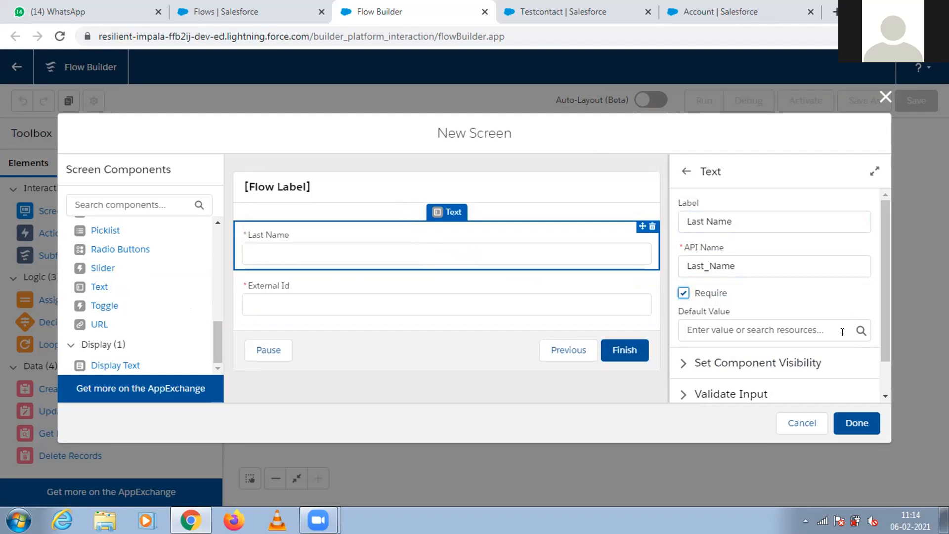
Look over the Last Name field's remaining settings, the screen component list and the resources offered for its default value.
scroll(887, 375, "down", 1)
left_click_drag(892, 388, 892, 399)
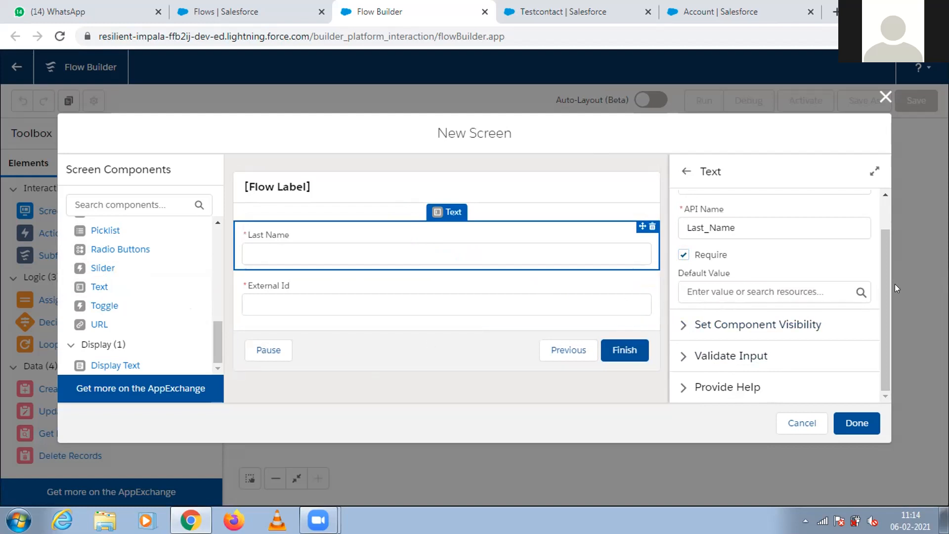
left_click_drag(882, 295, 909, 400)
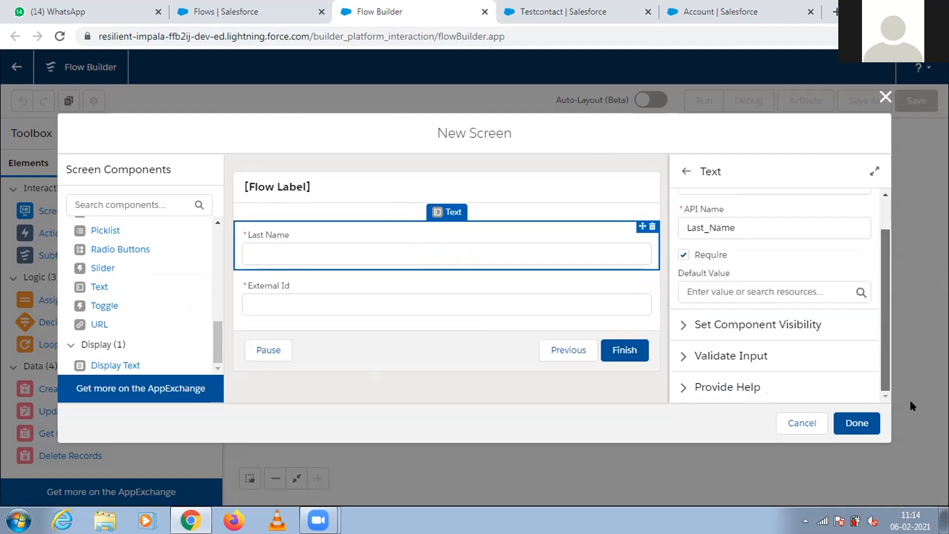
left_click_drag(215, 333, 213, 225)
left_click_drag(212, 265, 214, 360)
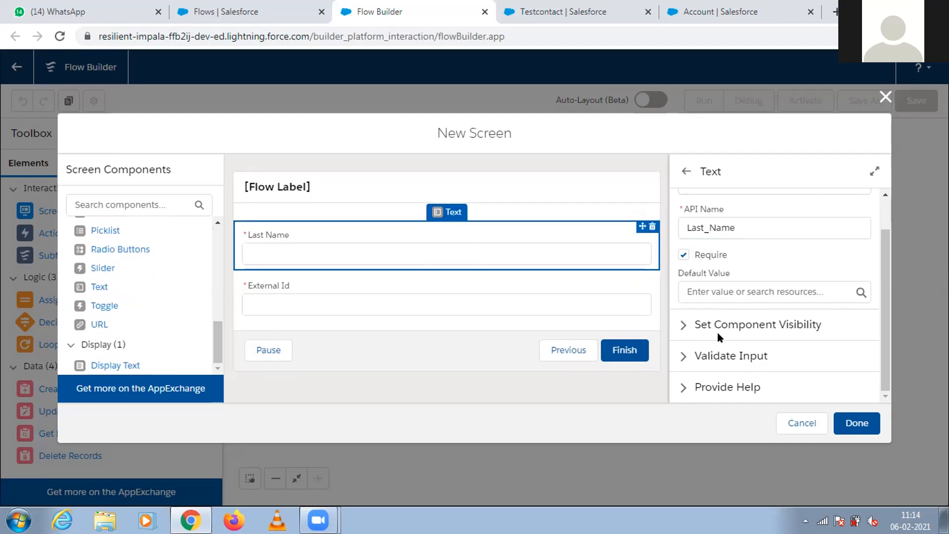
left_click(756, 294)
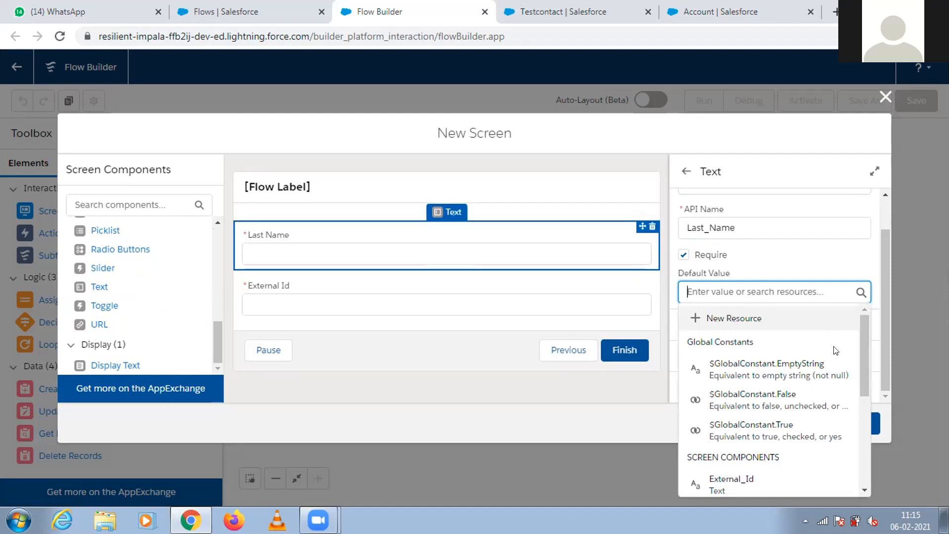
left_click_drag(862, 366, 870, 472)
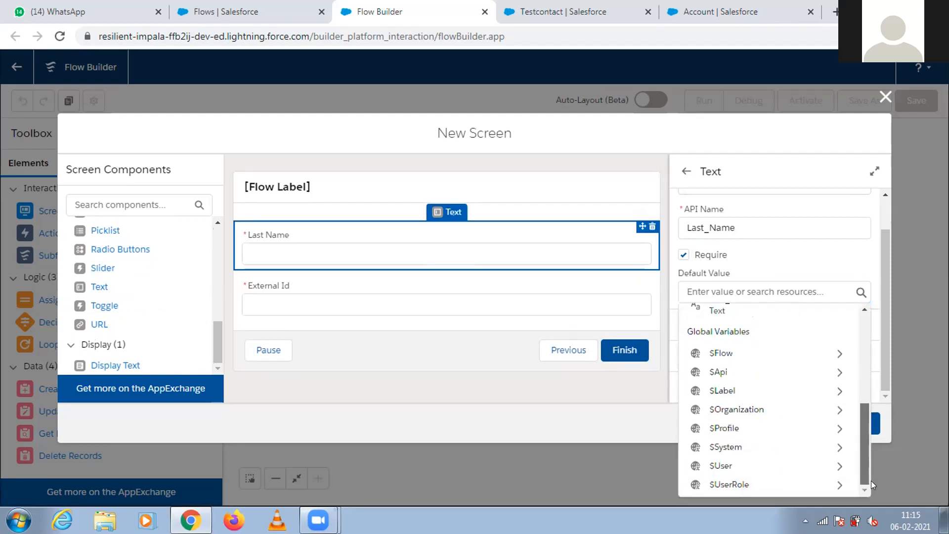
left_click(871, 481)
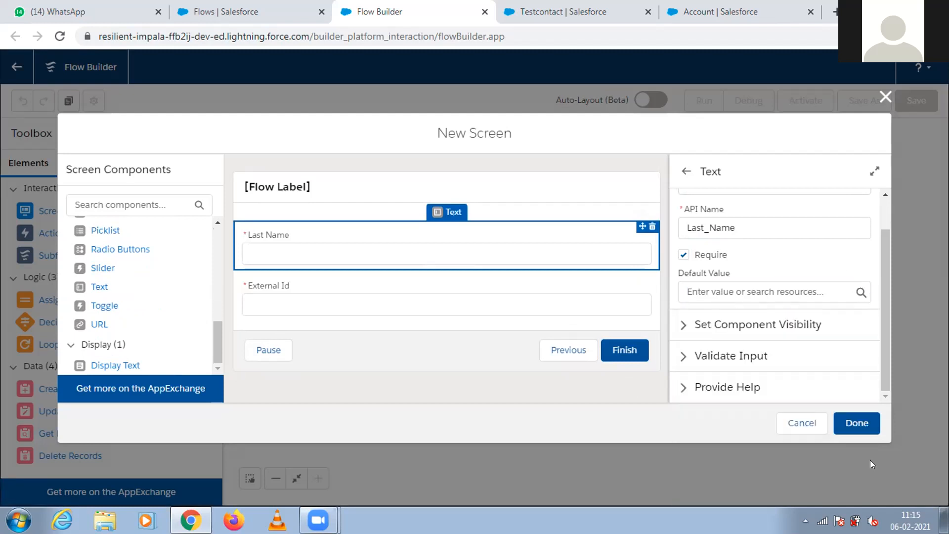
Label the screen Contact Create with the API name Contact_Create and finish the screen.
left_click(857, 434)
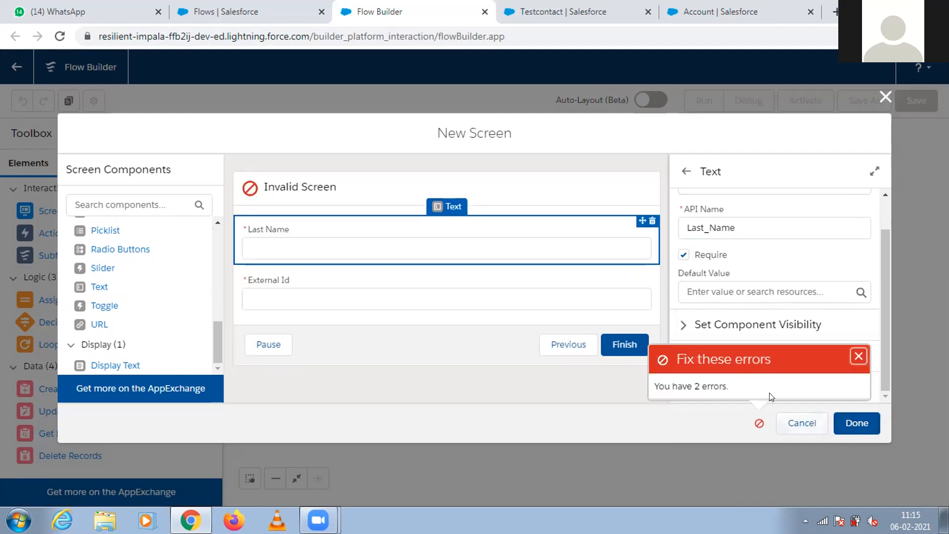
left_click(754, 425)
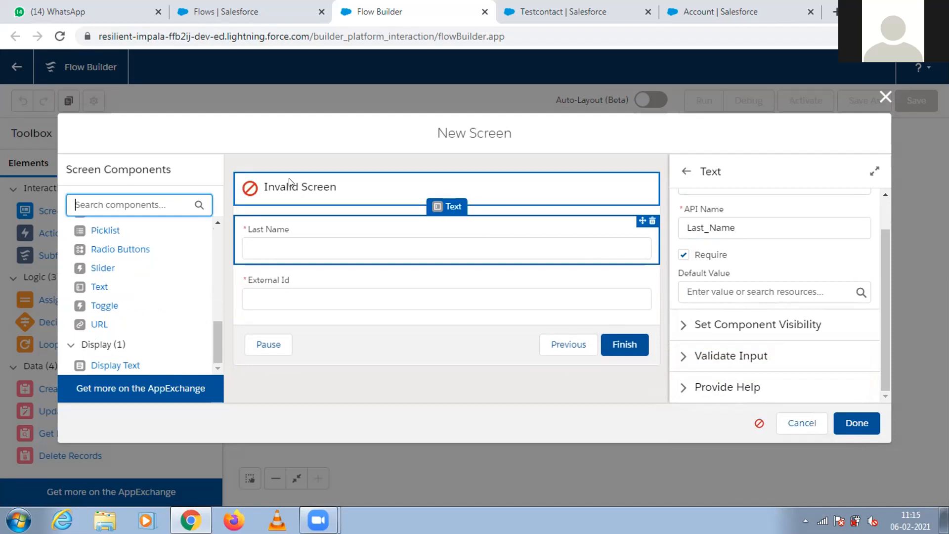
left_click(278, 190)
left_click(700, 216)
type("Contact Create")
left_click(716, 289)
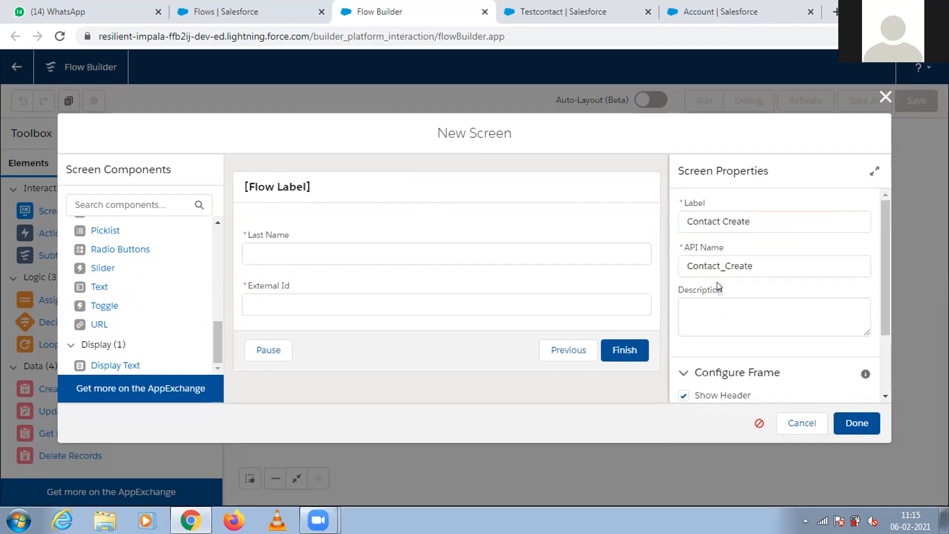
scroll(884, 310, "down", 1)
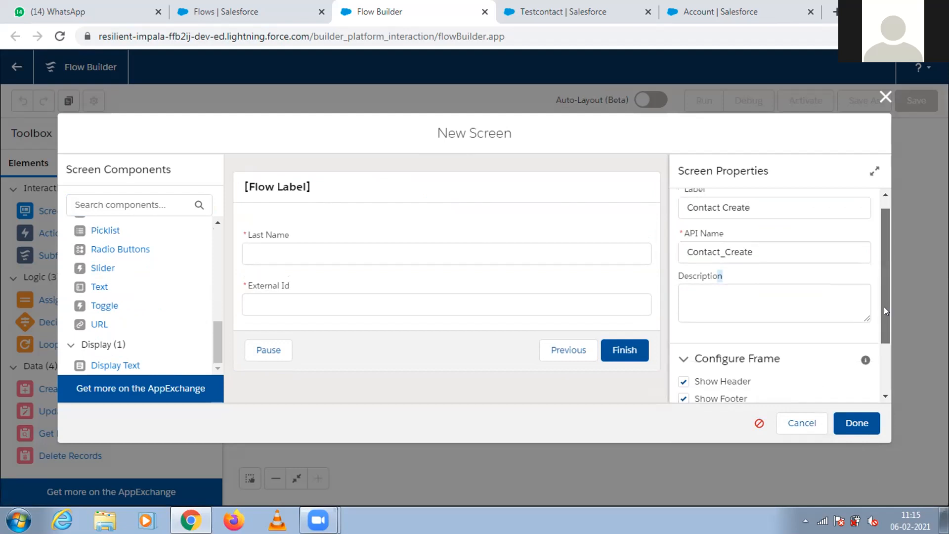
left_click_drag(883, 310, 881, 372)
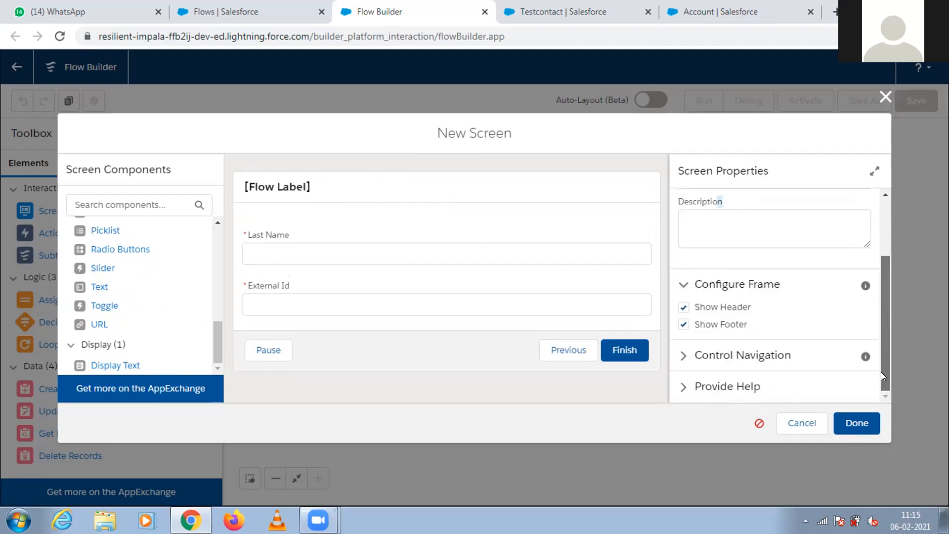
left_click(858, 423)
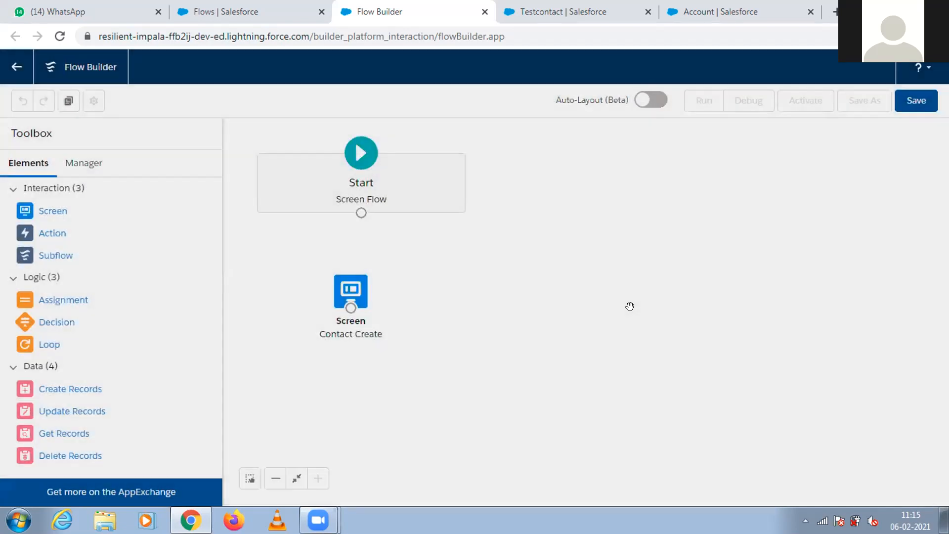
Connect Start to the Contact Create screen and reposition the screen element below and to the right of Start.
left_click_drag(350, 296, 549, 192)
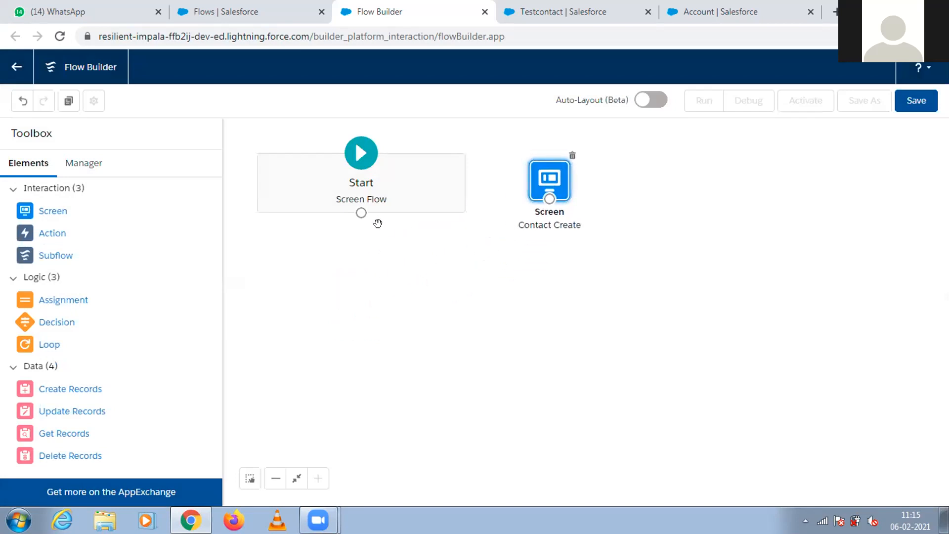
left_click_drag(361, 213, 488, 346)
left_click_drag(548, 226, 528, 241)
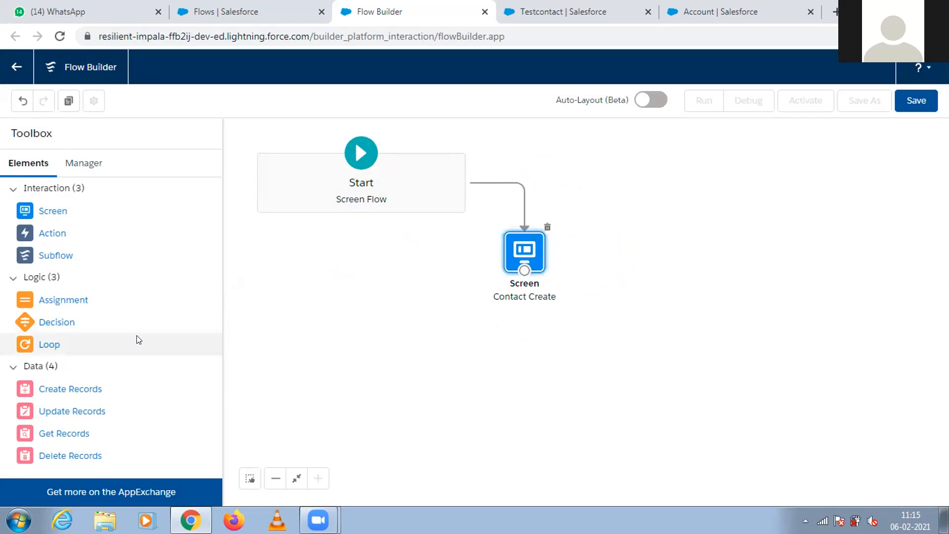
Add a Create Records element labelled Create Contact with the API name Create_Contact.
left_click_drag(74, 388, 513, 408)
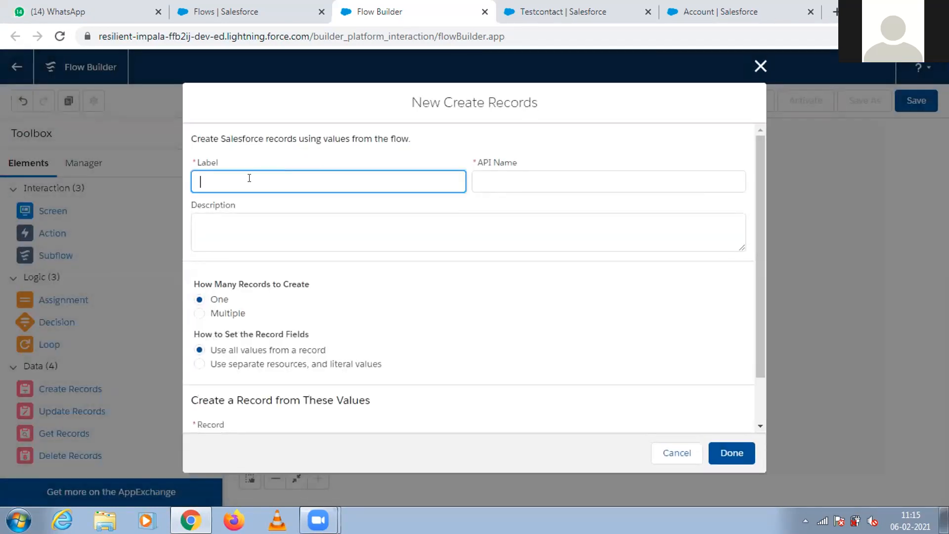
type("Create Conacttac")
left_click(487, 180)
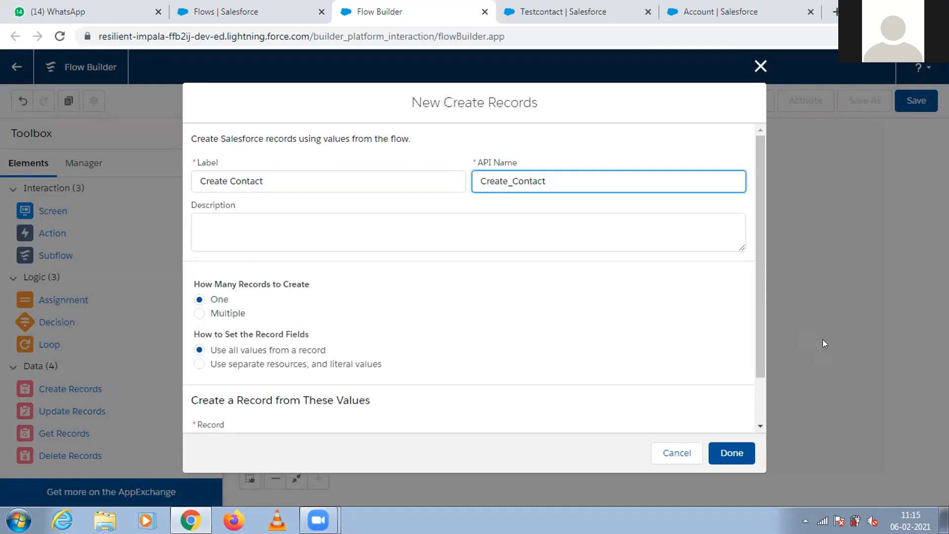
left_click_drag(757, 349, 757, 393)
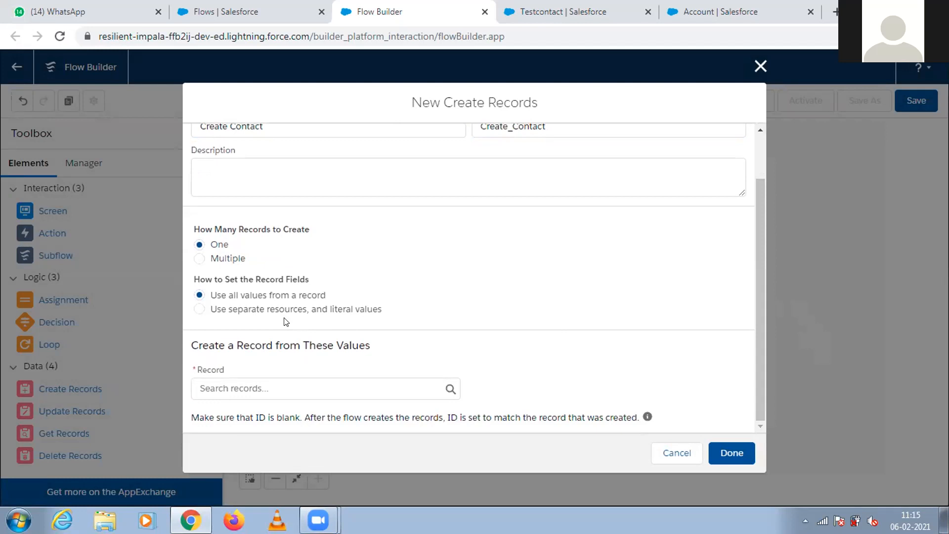
left_click(301, 388)
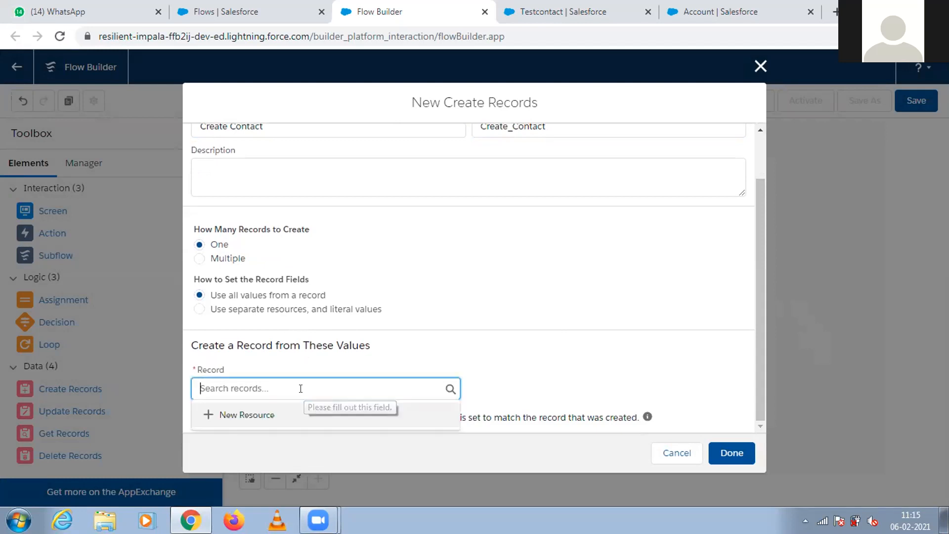
left_click(289, 414)
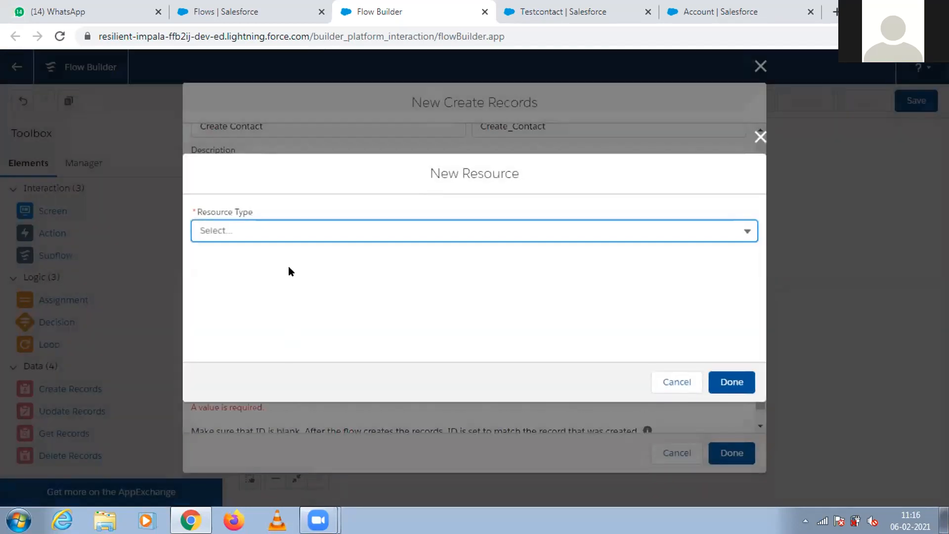
left_click(287, 228)
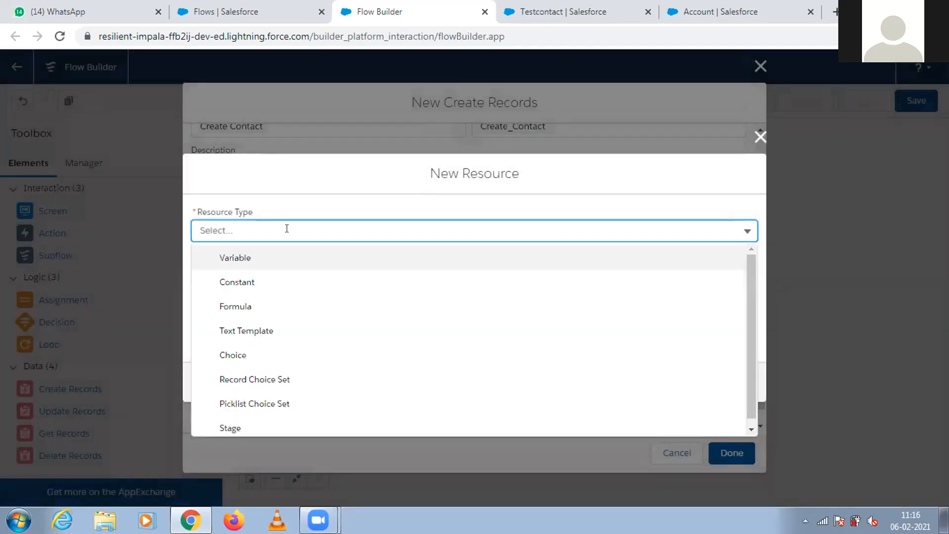
key("Down")
left_click(287, 228)
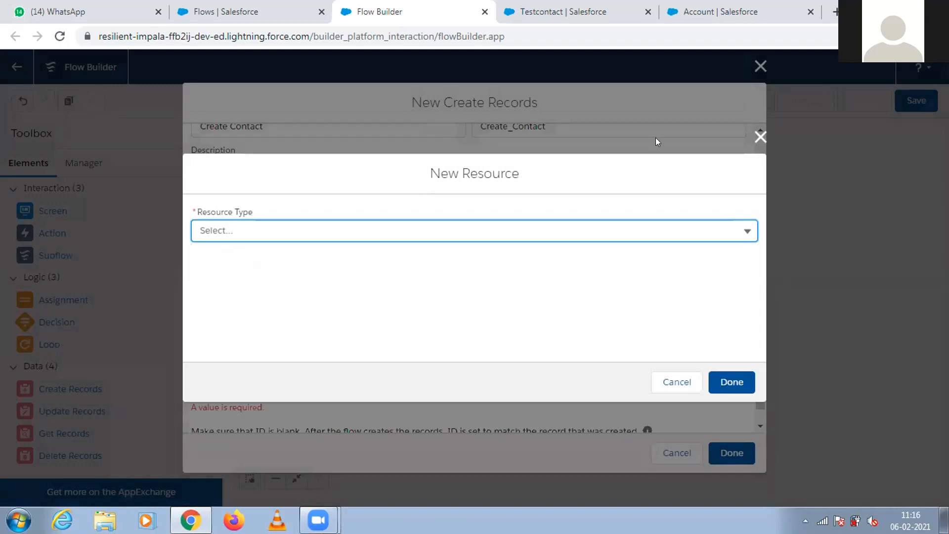
left_click(760, 137)
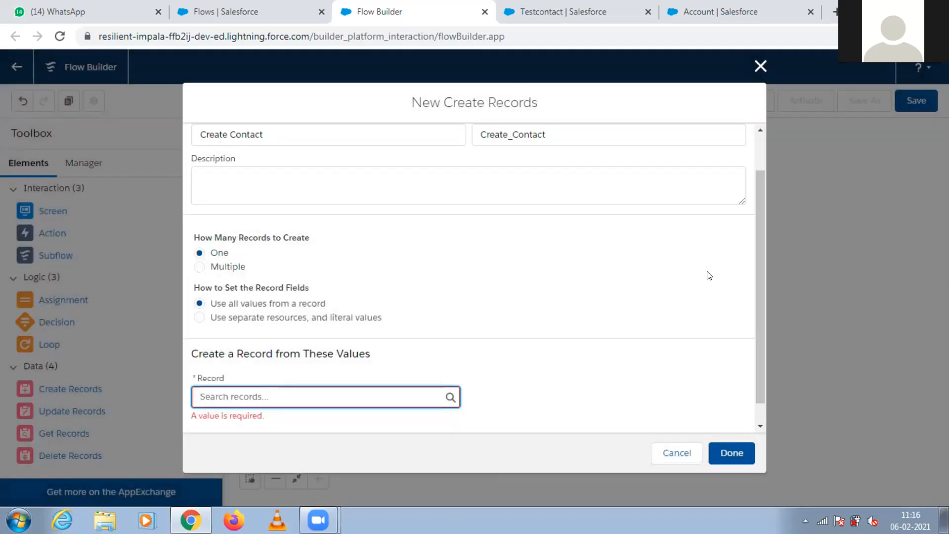
Start a new variable resource from the Record field with the API name lastname.
scroll(760, 337, "down", 1)
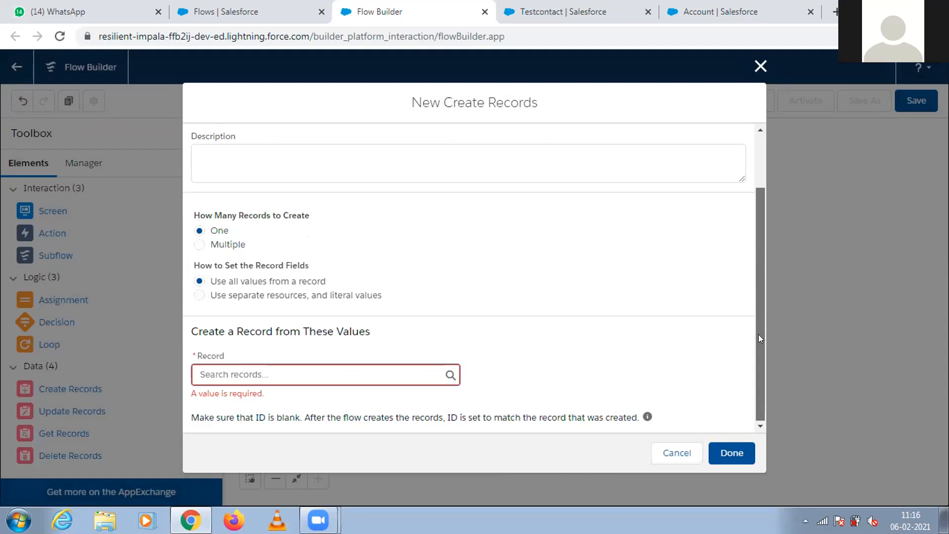
left_click(318, 374)
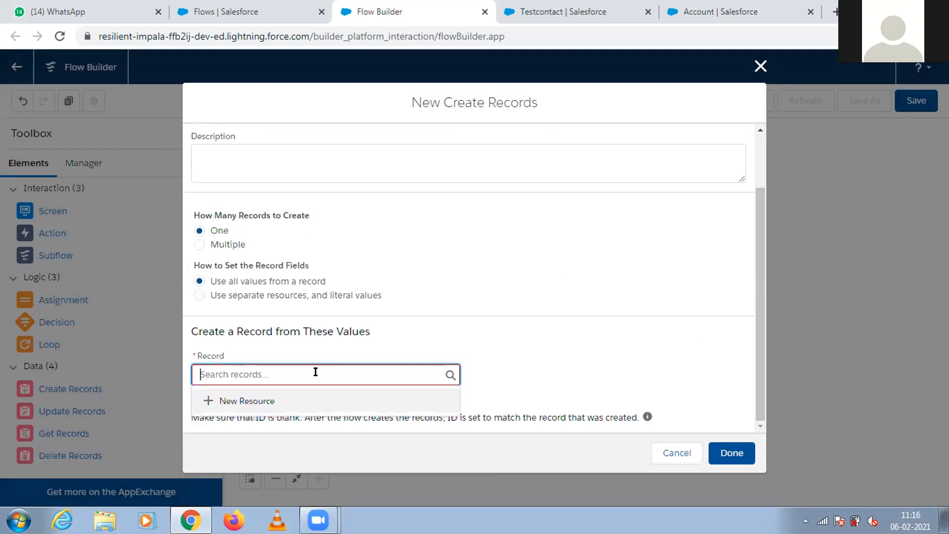
left_click(262, 400)
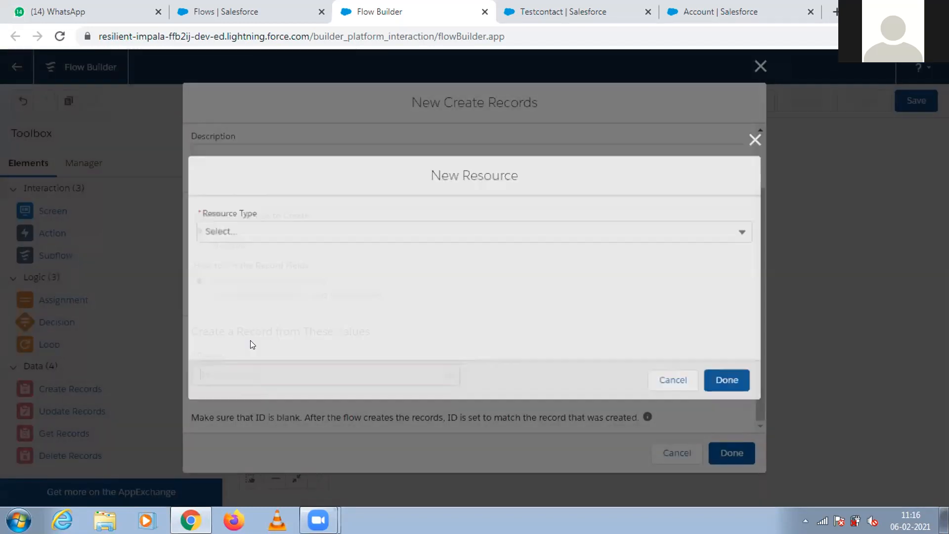
left_click(233, 230)
left_click(238, 258)
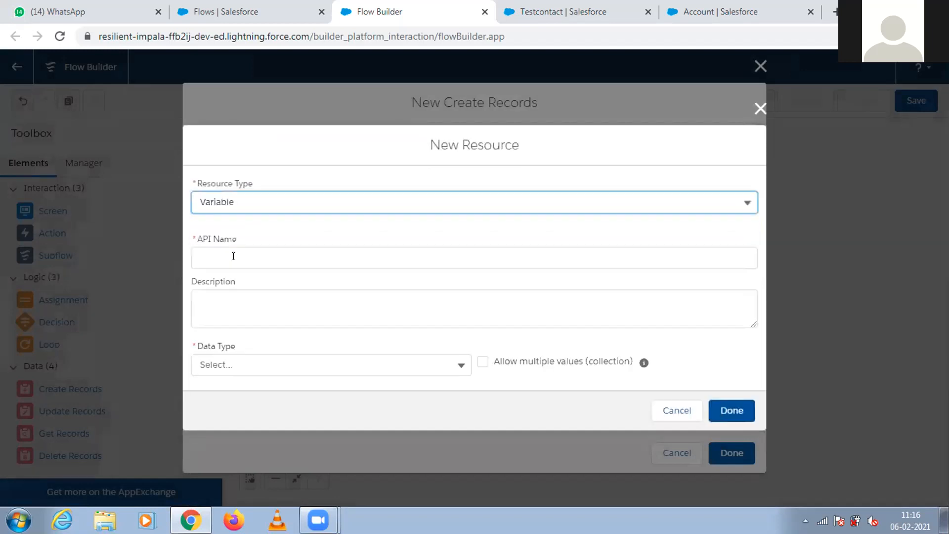
left_click(233, 255)
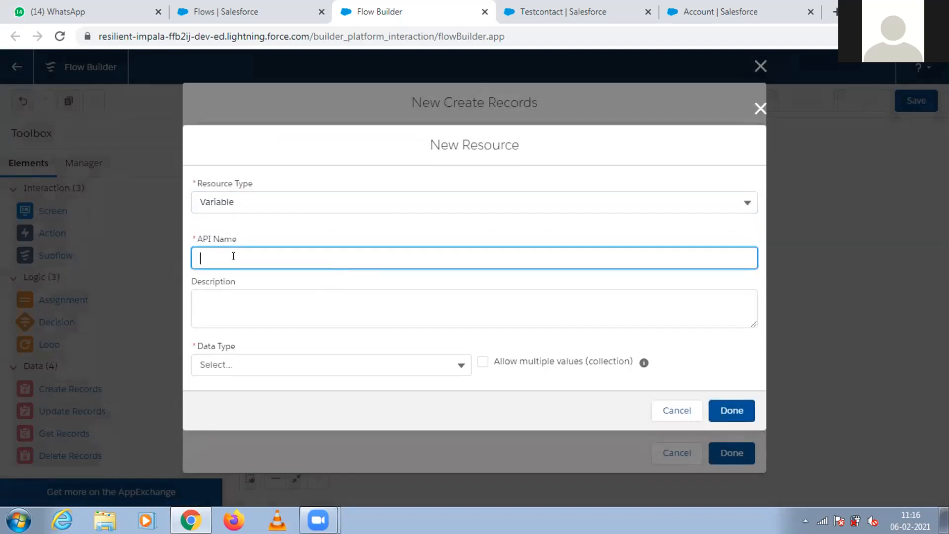
type("lastname")
Set the lastname variable's data type to Text, make it available for input and finish the resource.
left_click(238, 297)
left_click(288, 364)
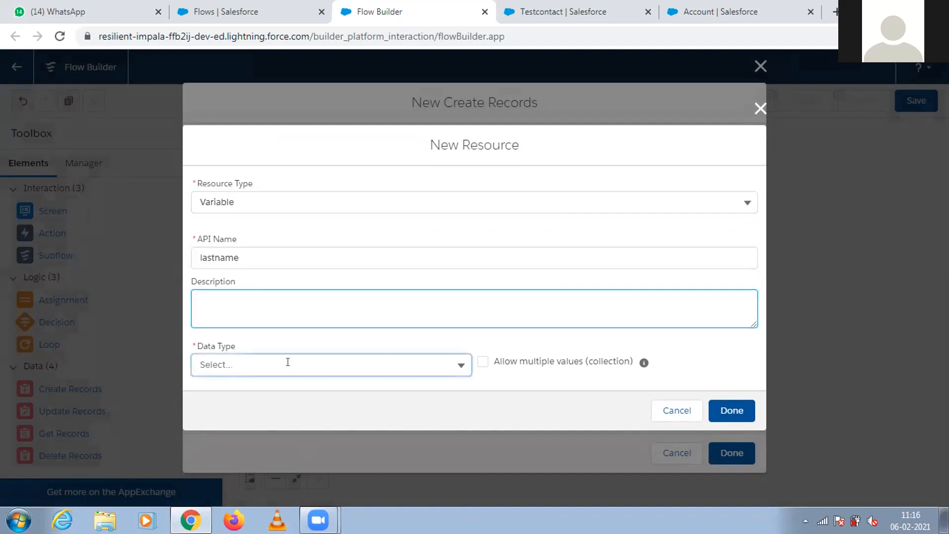
left_click(251, 176)
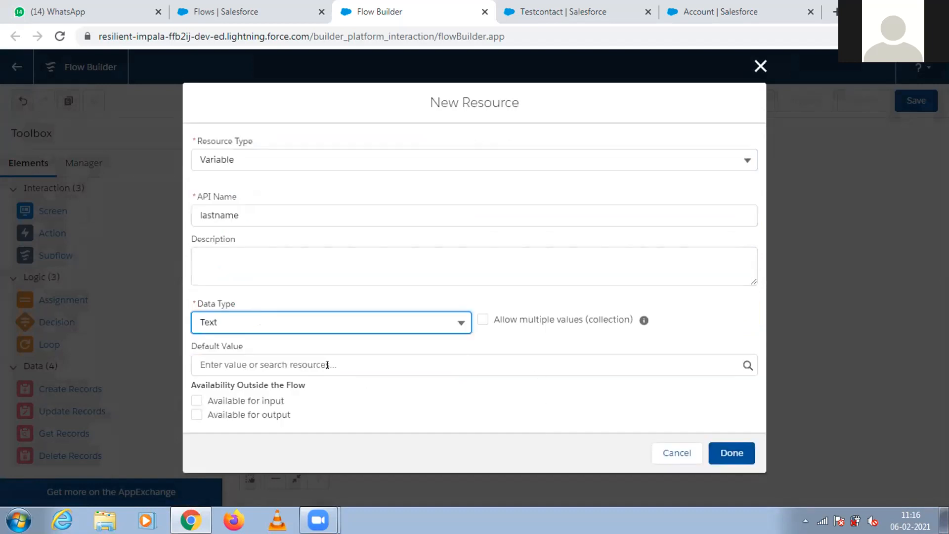
left_click(271, 404)
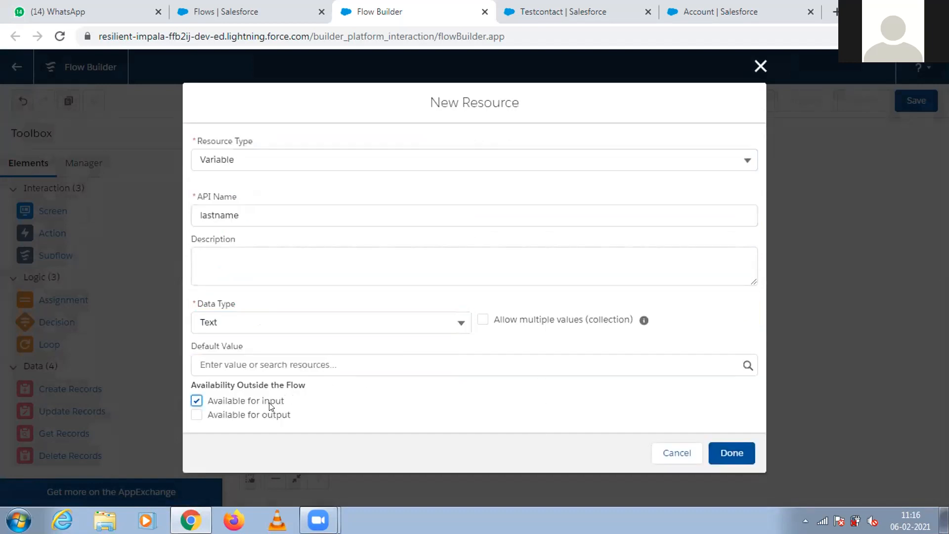
left_click(721, 457)
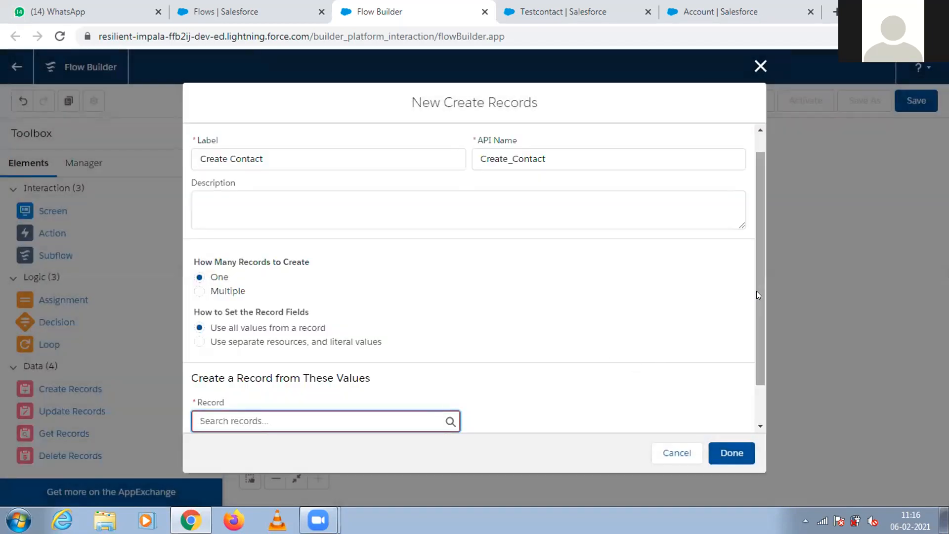
Start another new variable resource from the Record field with the API name externalid.
scroll(756, 290, "down", 2)
left_click(354, 368)
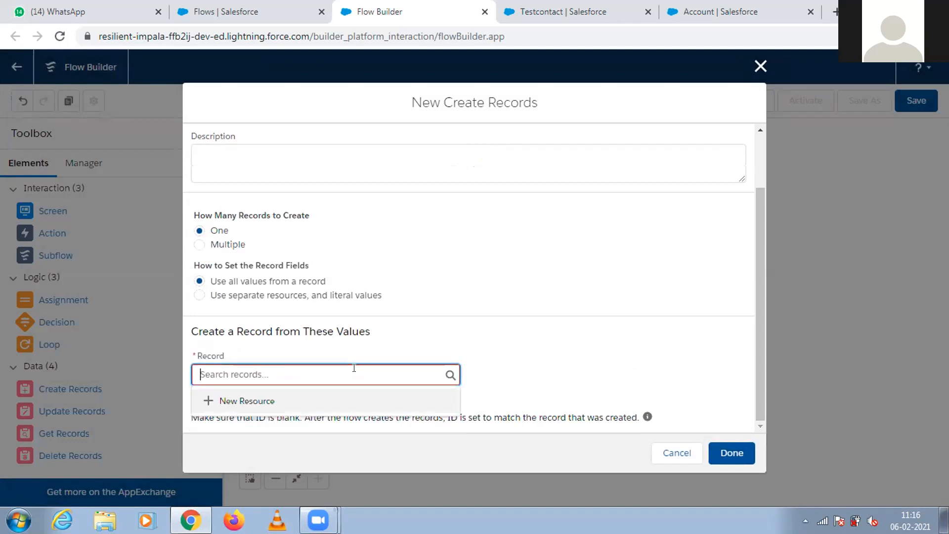
left_click(309, 401)
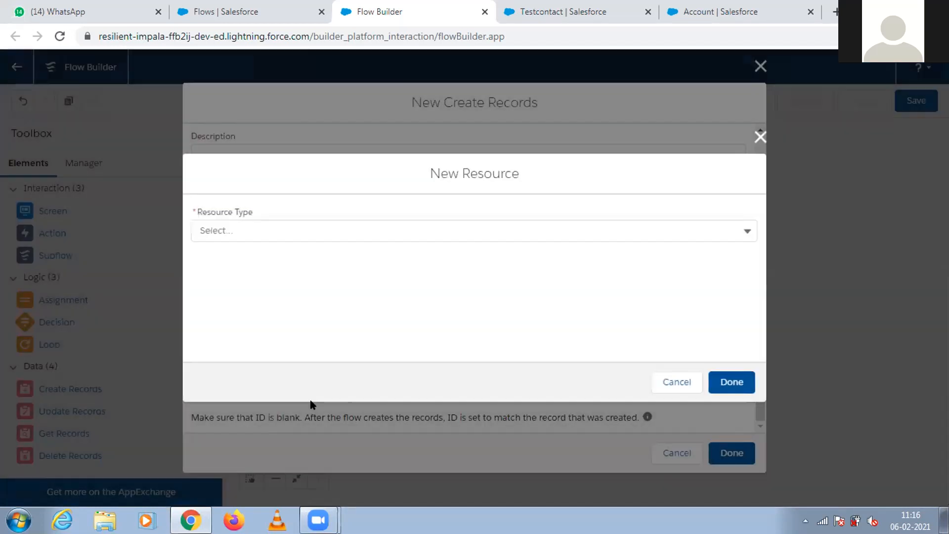
left_click(242, 230)
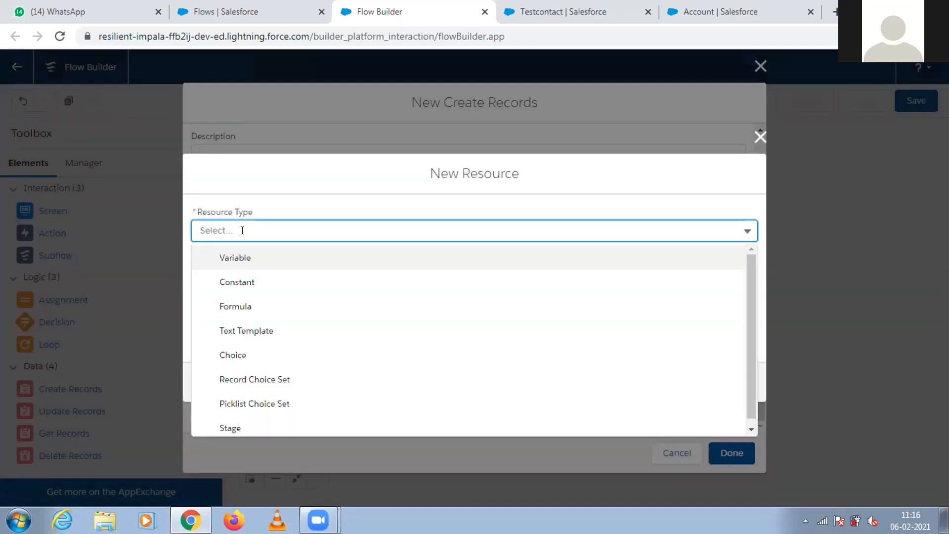
left_click(242, 256)
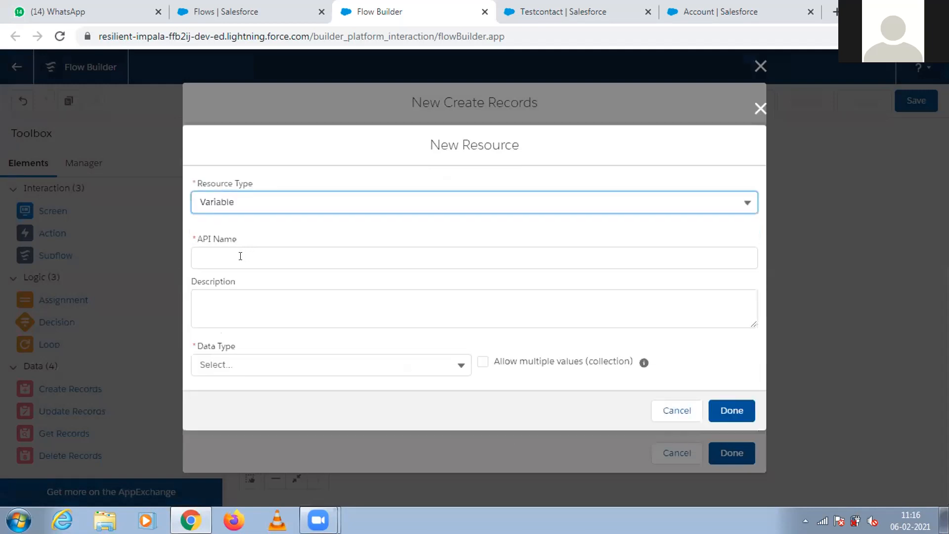
left_click(227, 253)
type("externalid")
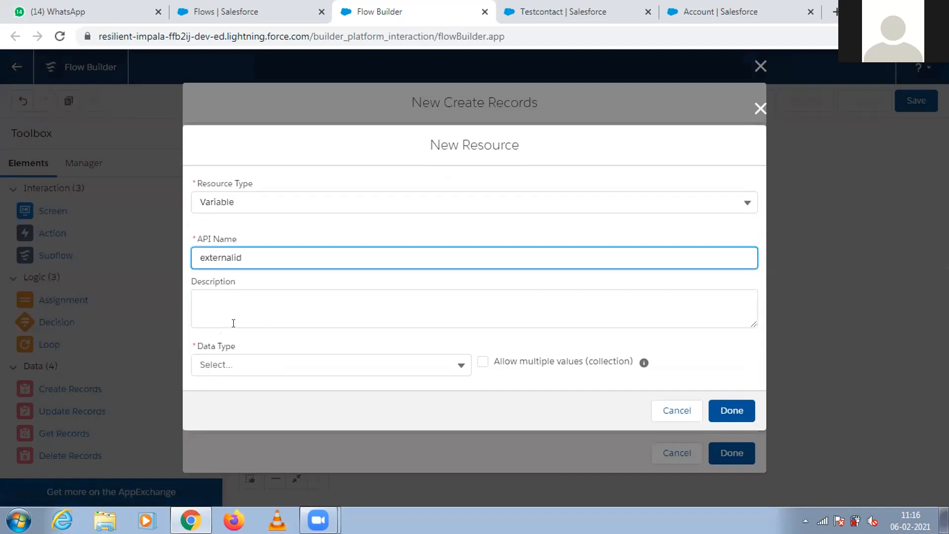
Set the externalid variable's data type to Text, make it available for output and input, and finish the resource.
left_click(232, 366)
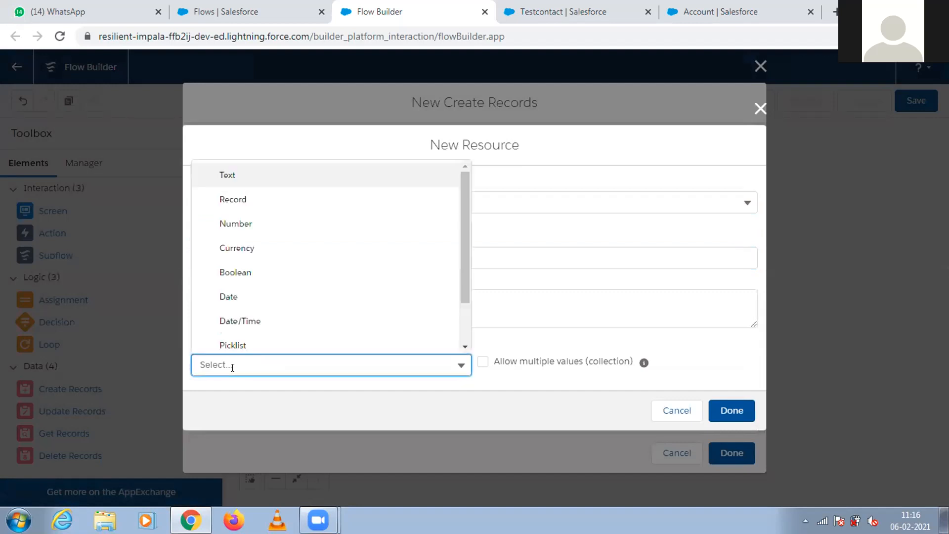
left_click(251, 174)
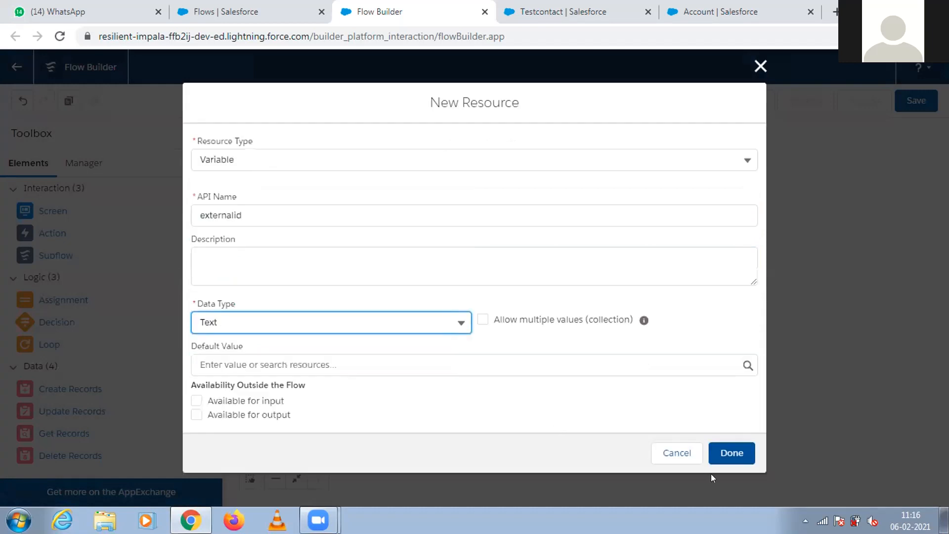
left_click(239, 416)
left_click(237, 401)
left_click(727, 451)
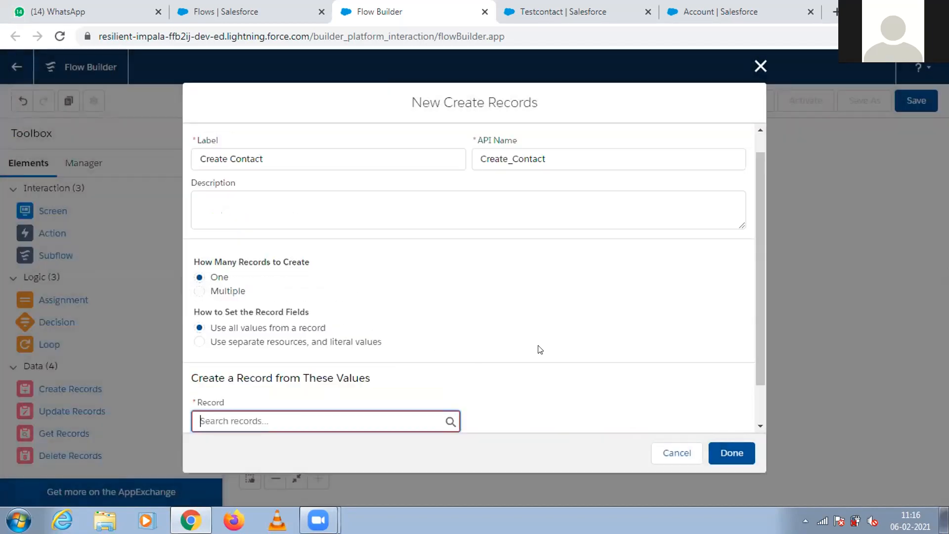
Check which resources the Record field offers, and close the Create Records element without saving it.
left_click_drag(758, 299, 760, 403)
left_click(341, 374)
left_click(612, 338)
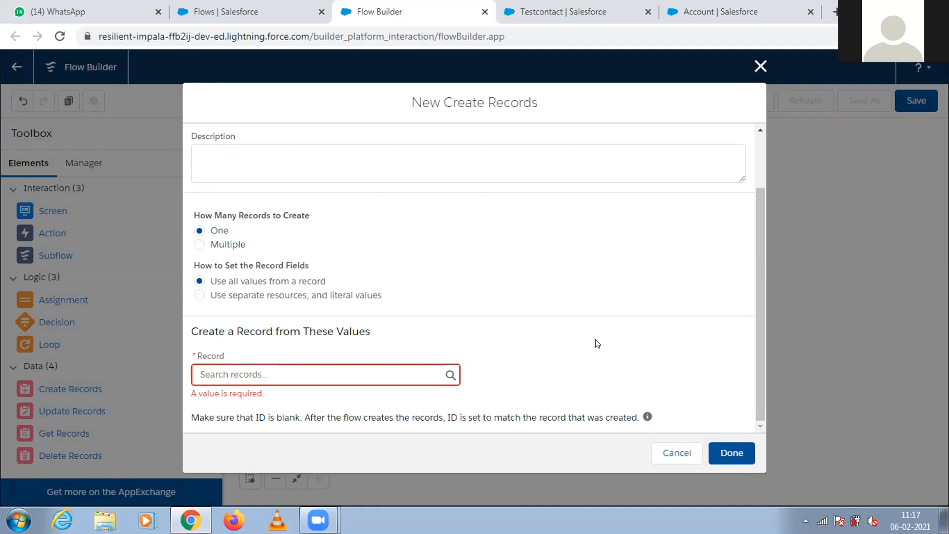
left_click(435, 367)
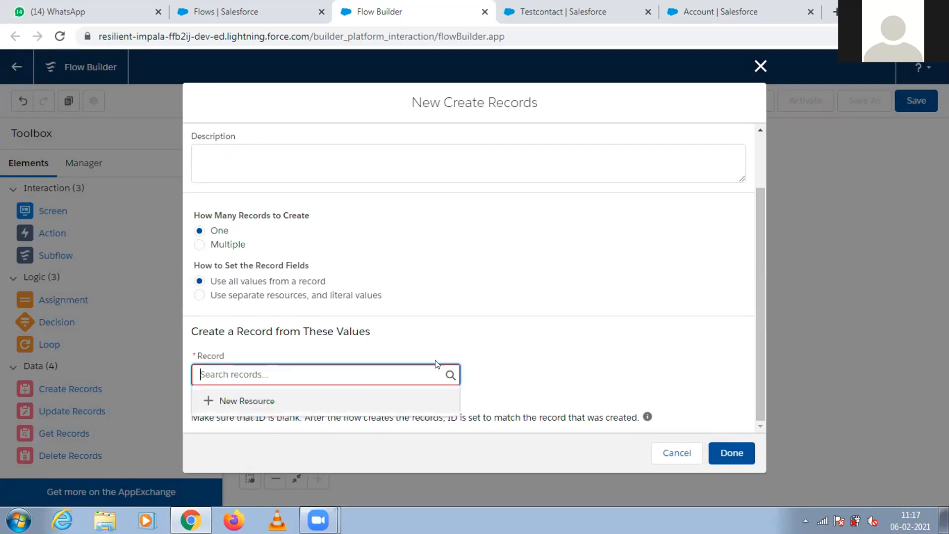
left_click_drag(760, 255, 747, 90)
left_click(760, 68)
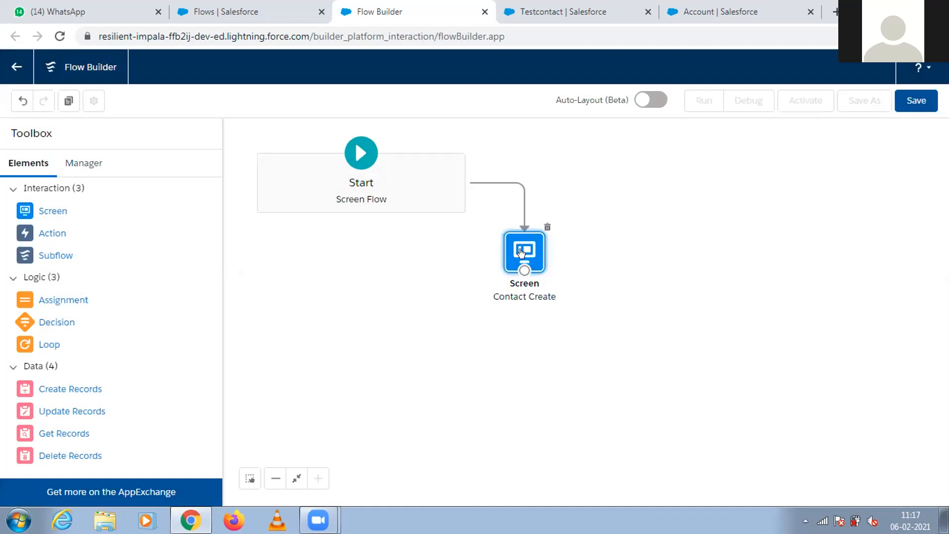
Open the Contact Create screen to review its input fields and component list, and close it unchanged.
double_click(523, 249)
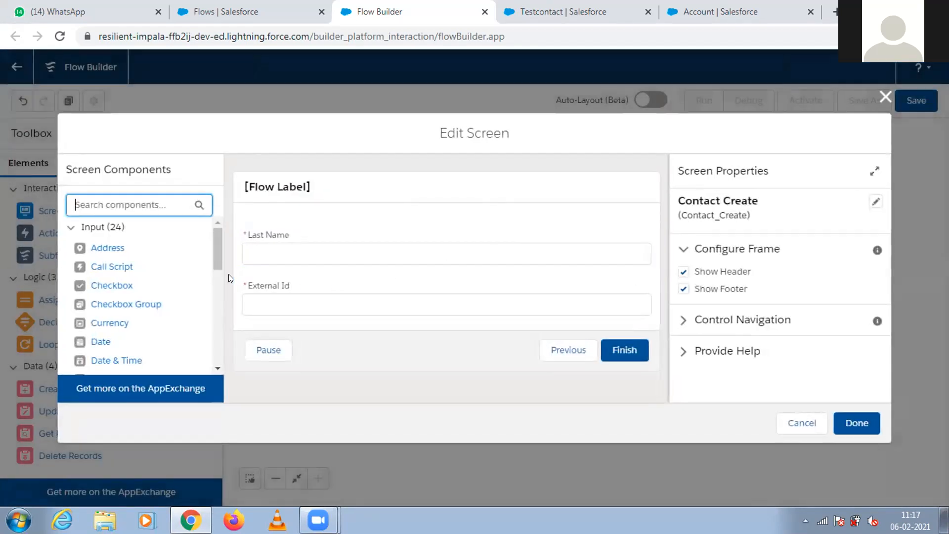
left_click_drag(216, 251, 216, 351)
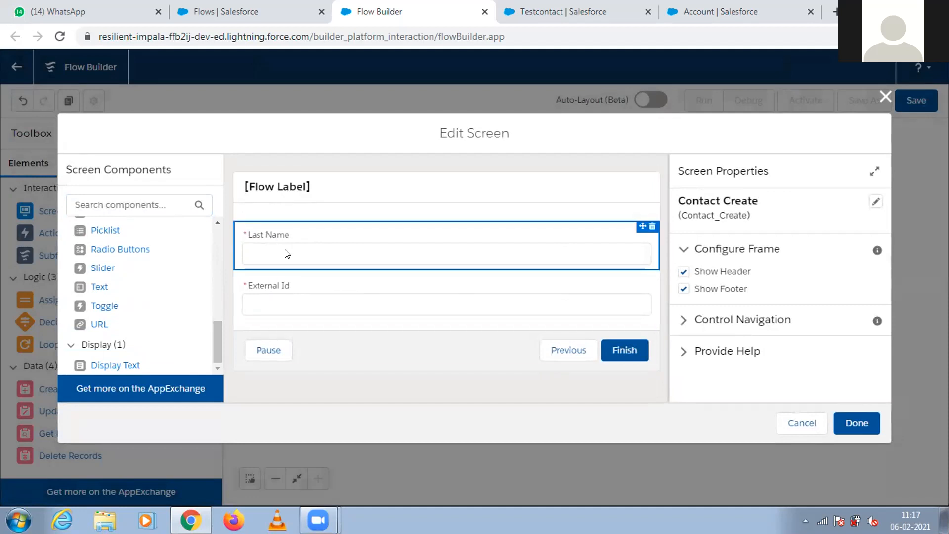
left_click(885, 97)
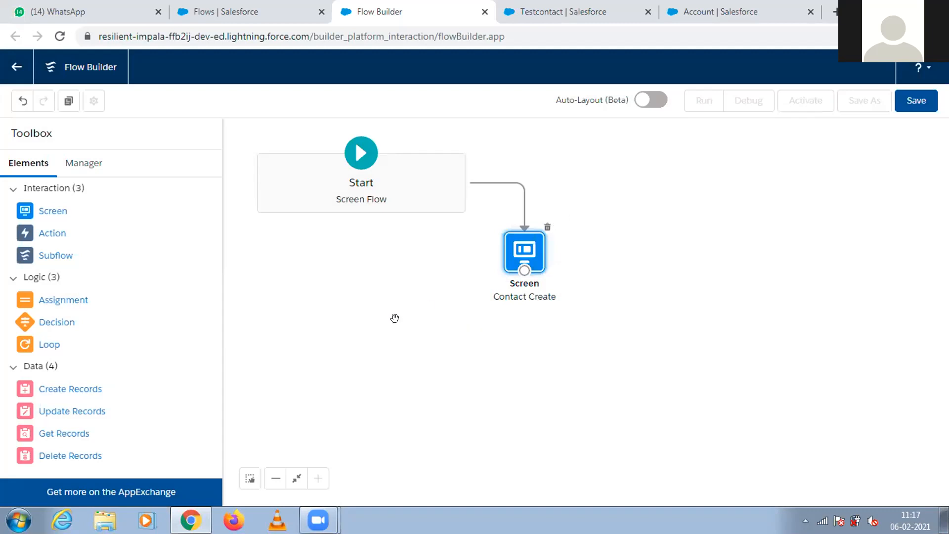
left_click_drag(54, 386, 503, 358)
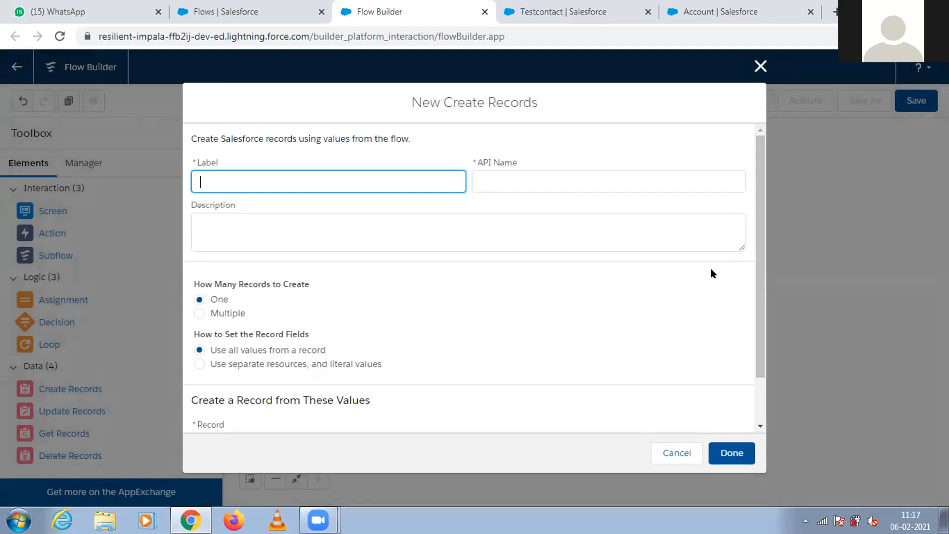
left_click_drag(757, 293, 753, 152)
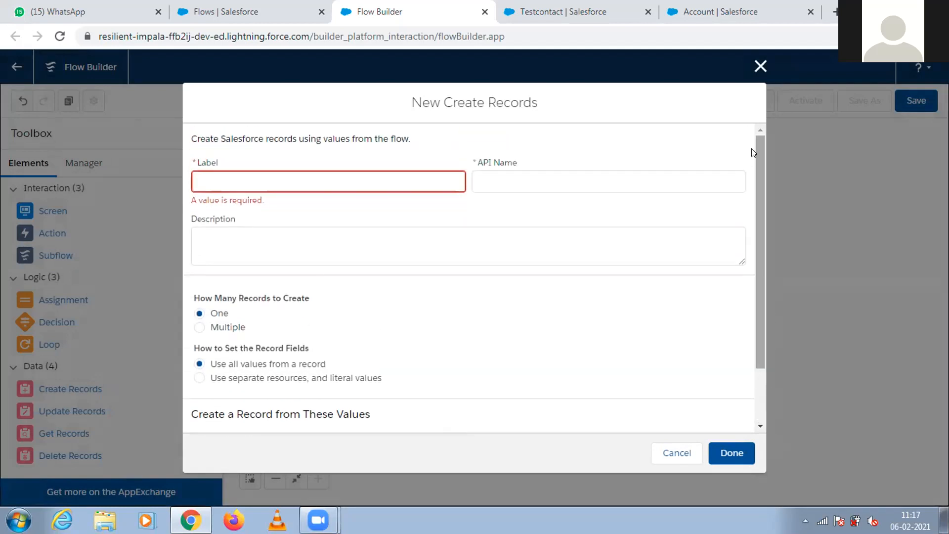
left_click(760, 67)
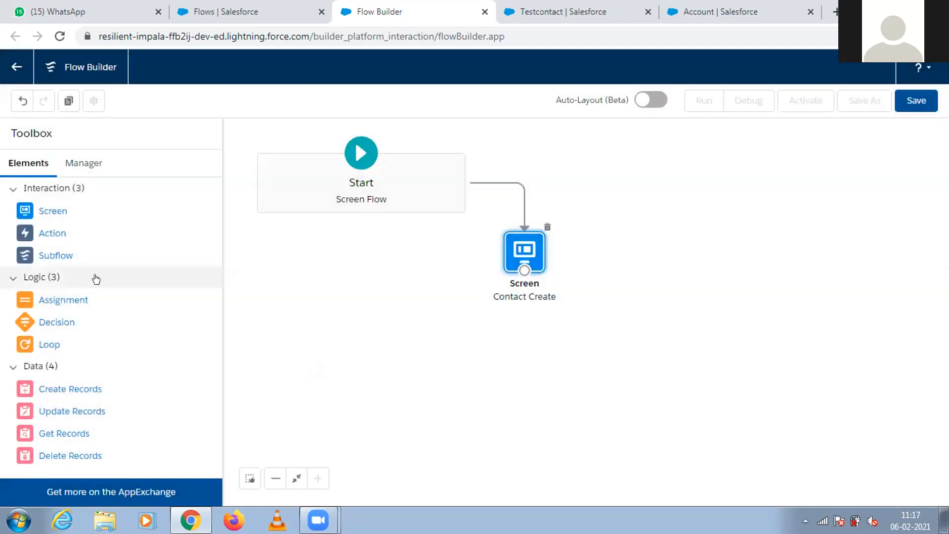
left_click_drag(50, 210, 503, 341)
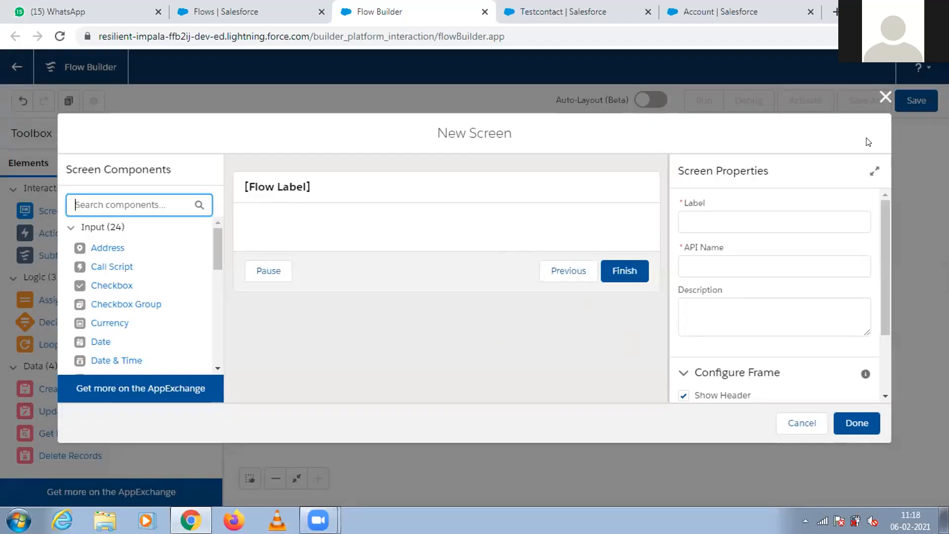
left_click(885, 98)
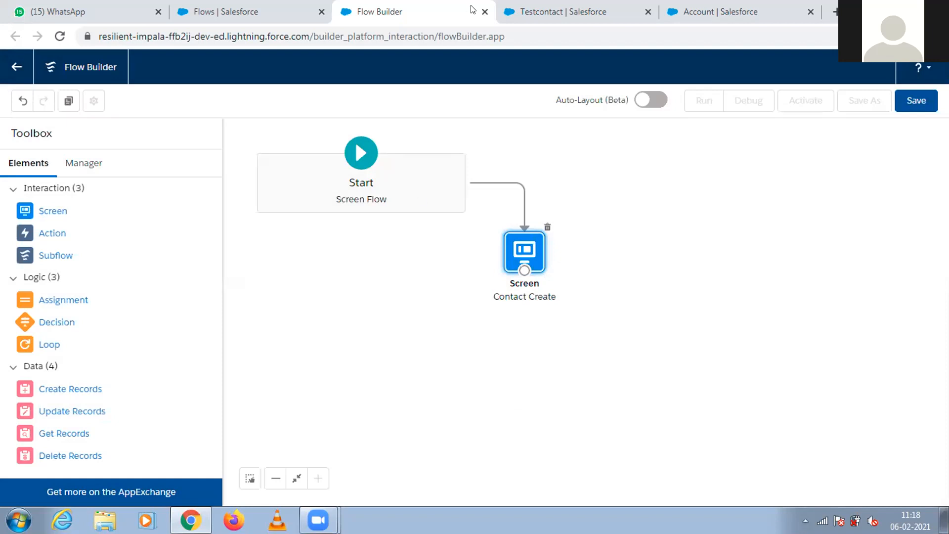
Close the unsaved contact flow without keeping its changes, and open the Process Builder process list in Setup.
left_click(484, 11)
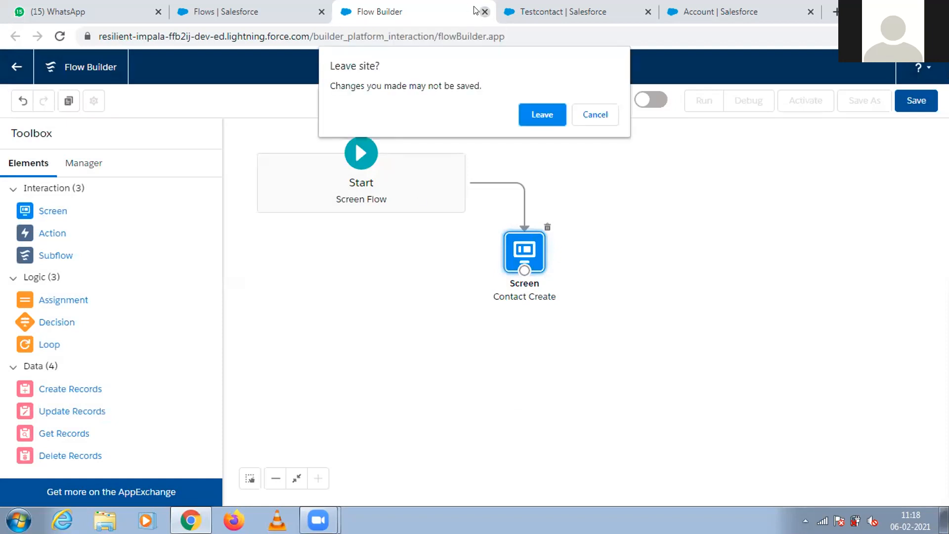
left_click(539, 115)
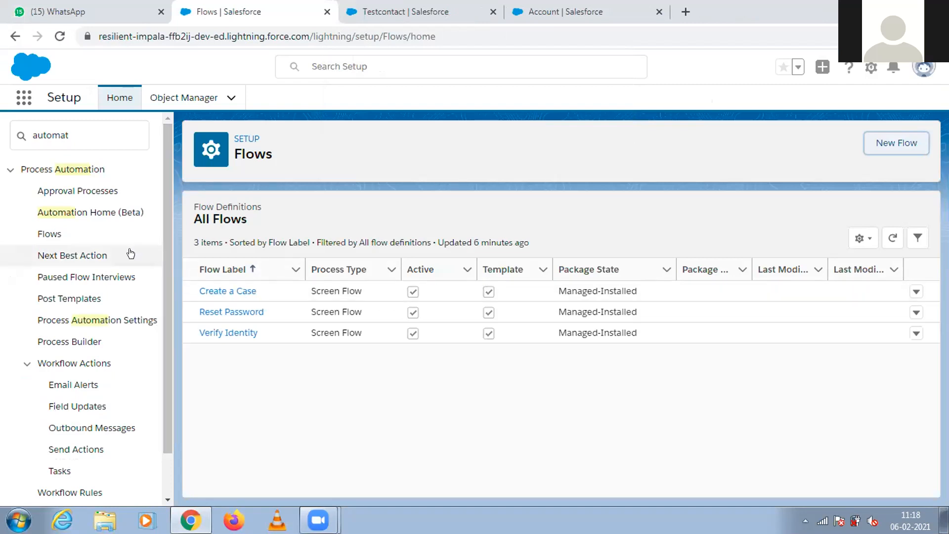
left_click(79, 342)
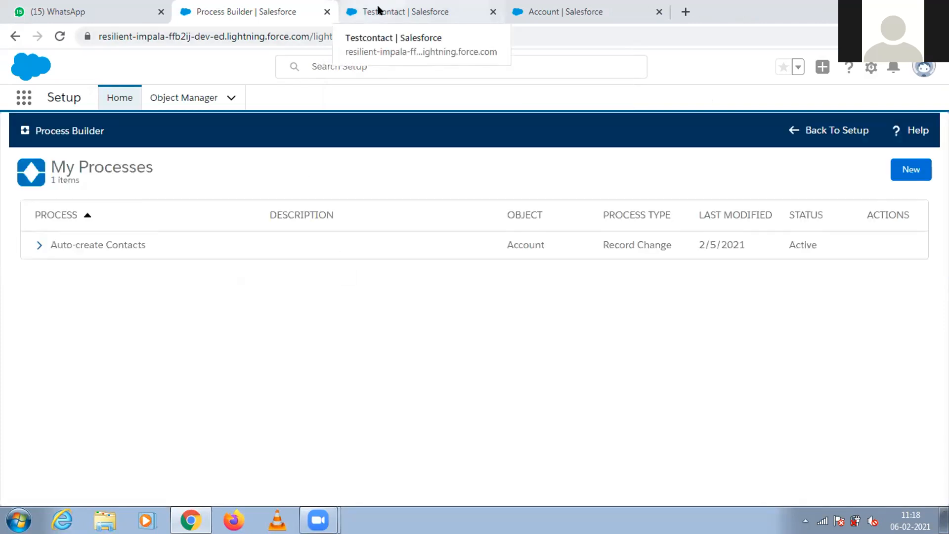
From the Account object's setup page, search Setup for flow, open the Flows list and start a new flow.
left_click(395, 8)
key("ctrl+Tab")
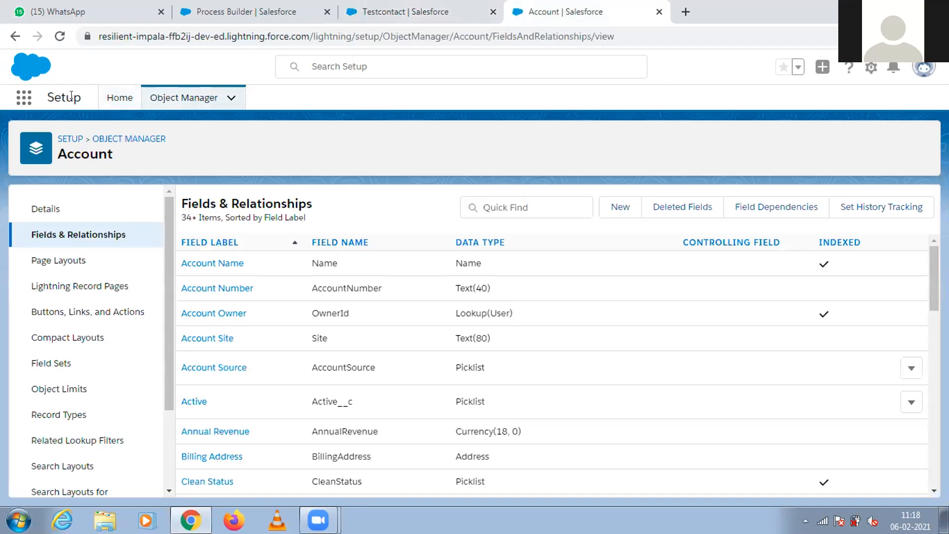
left_click(107, 106)
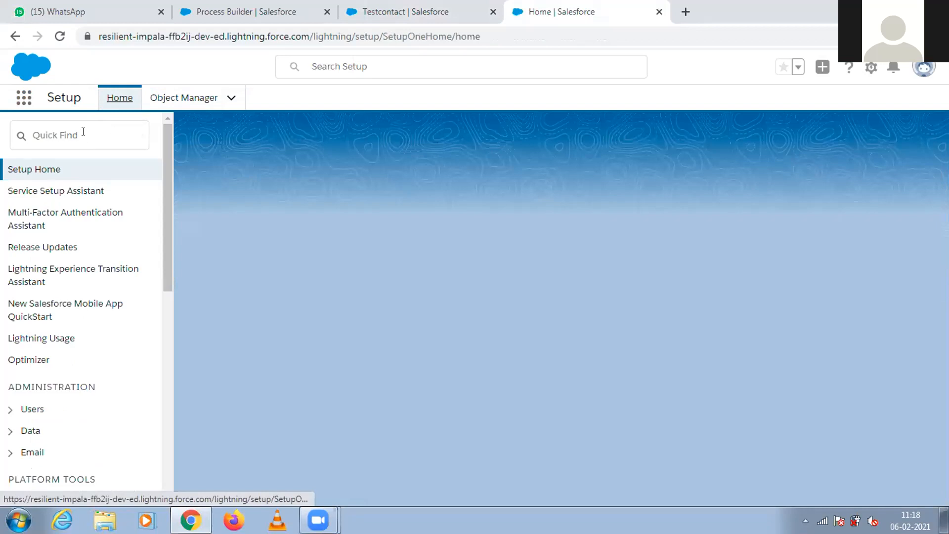
left_click(82, 133)
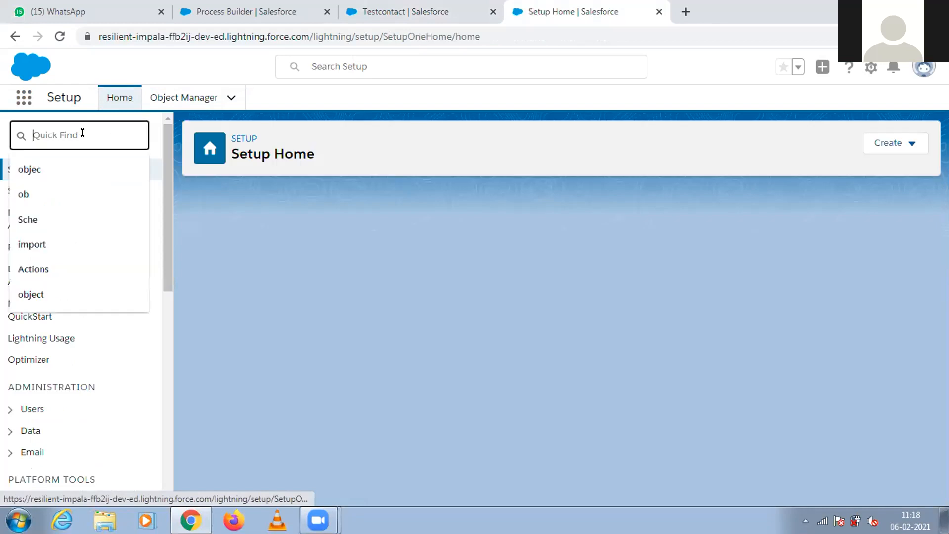
type("f")
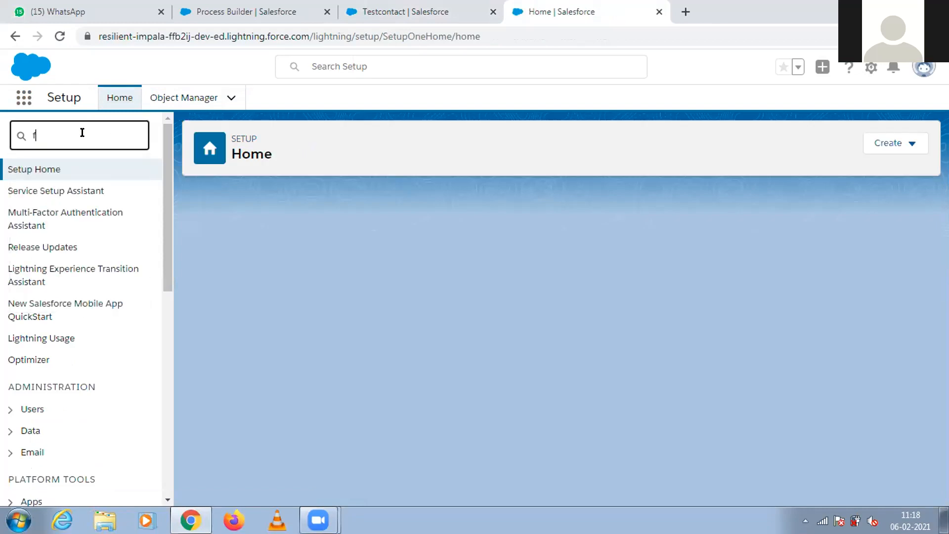
type("low")
left_click(41, 278)
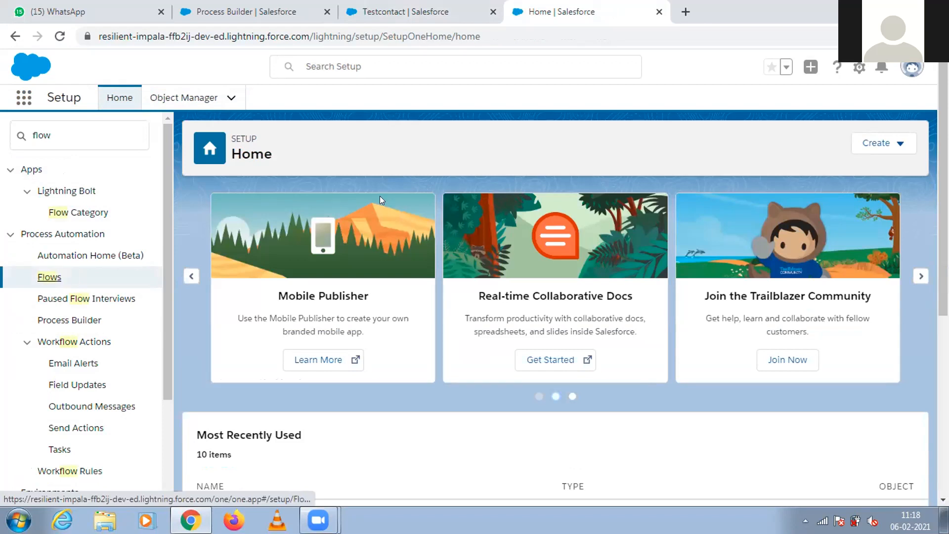
left_click(58, 278)
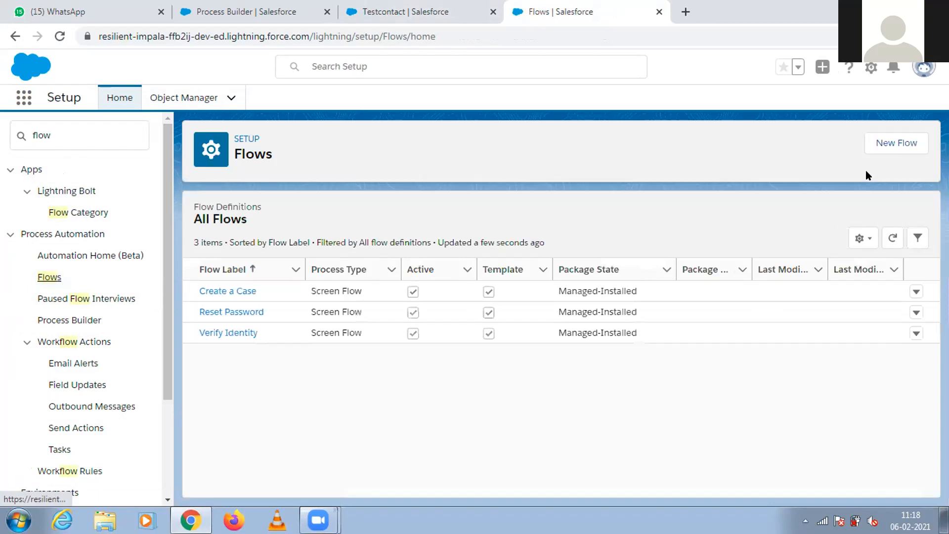
left_click(892, 139)
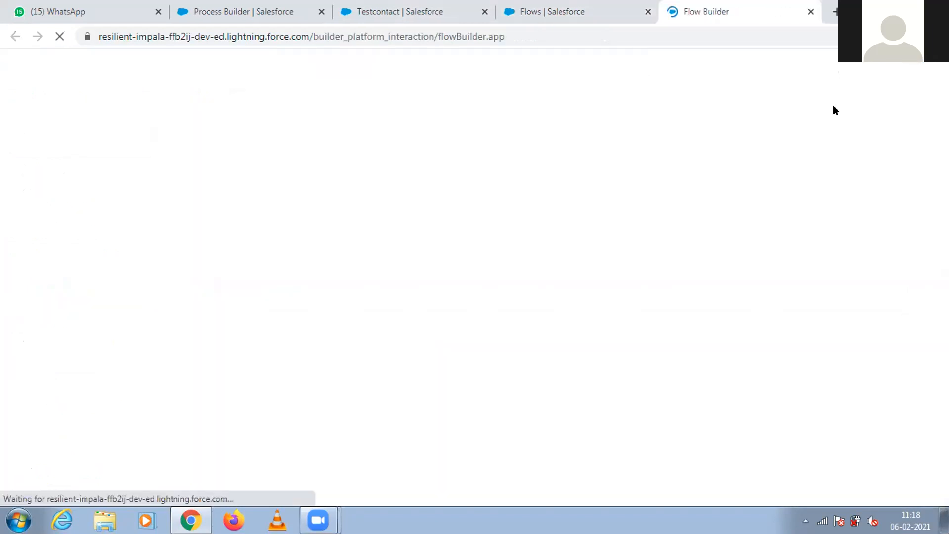
Return to the Flows list, open the Create a Case flow and run it.
left_click(593, 12)
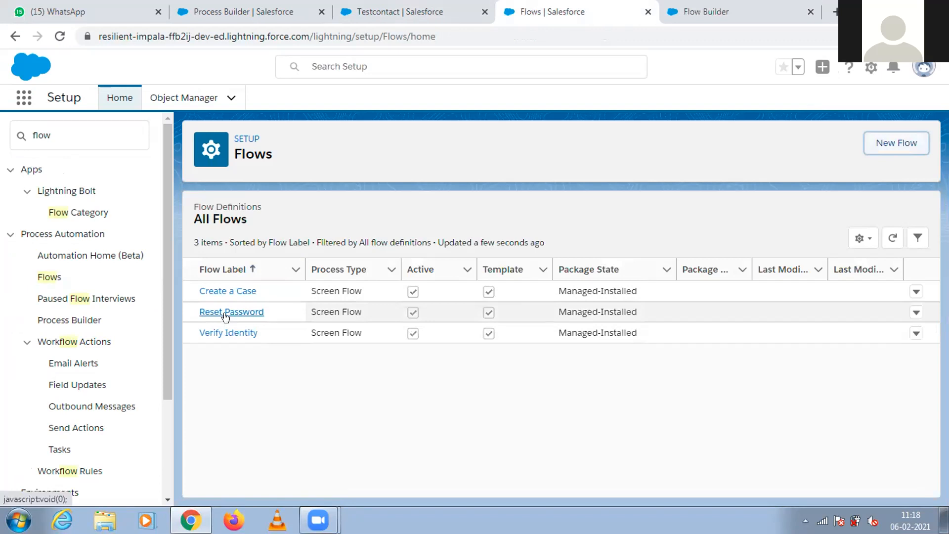
left_click(223, 292)
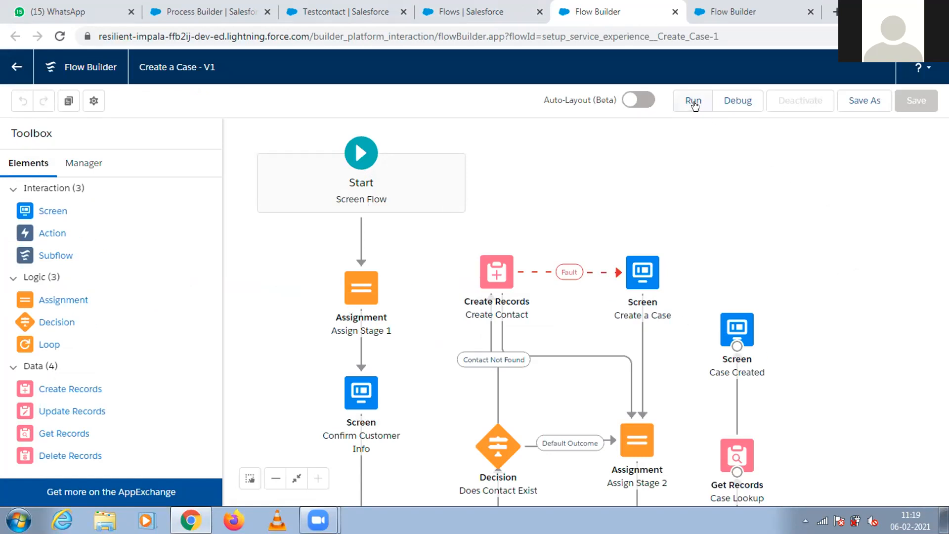
left_click(692, 101)
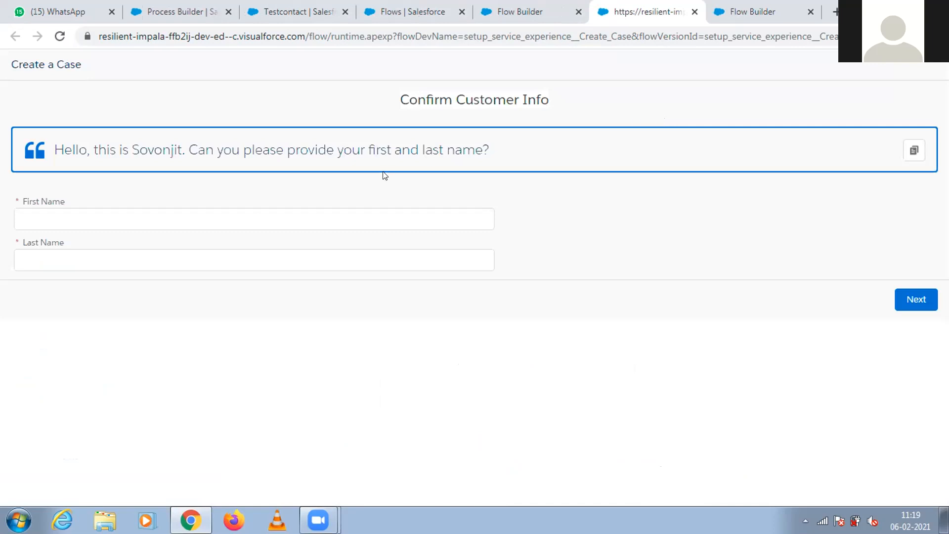
Enter the customer's first name and last name on the Confirm Customer Info screen and continue.
left_click(273, 216)
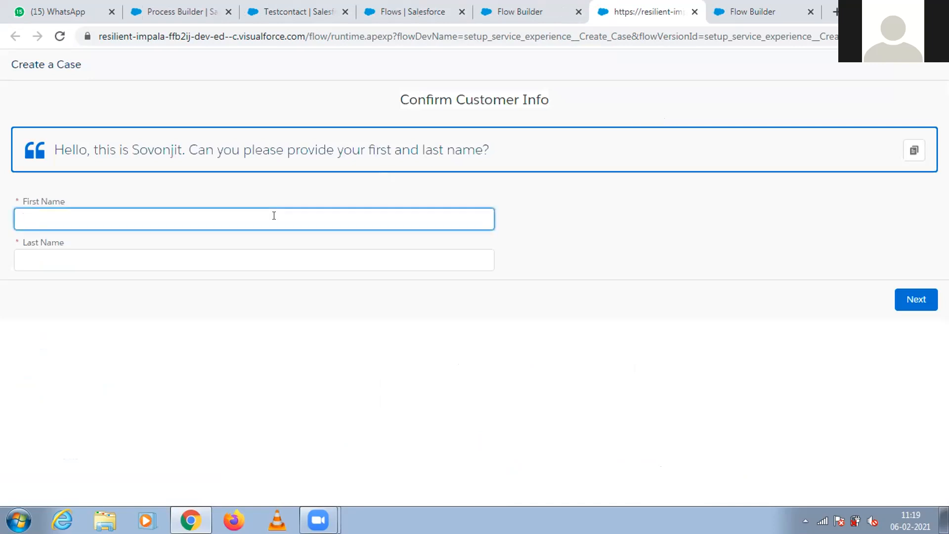
left_click(199, 255)
type("BABNER")
key("BackSpace")
key("BackSpace")
key("BackSpace")
key("BackSpace")
key("BackSpace")
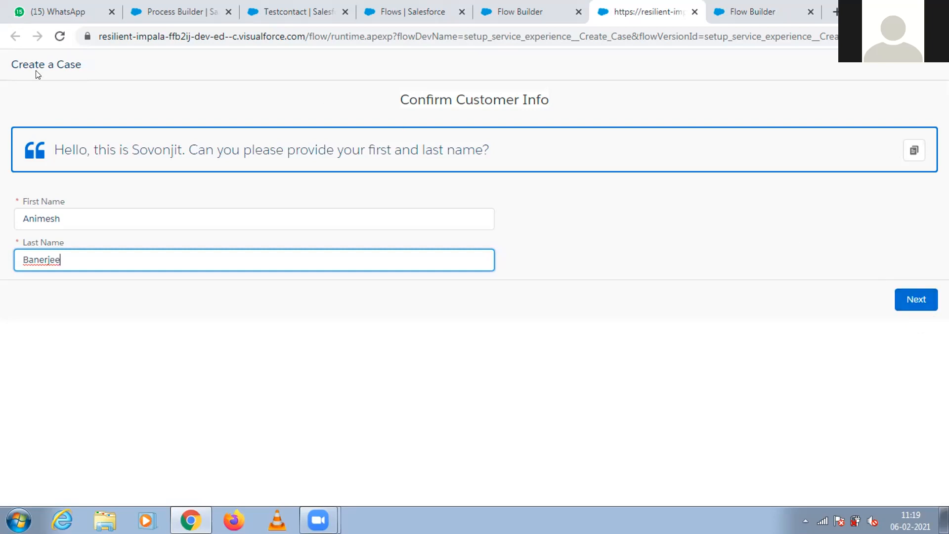
left_click(898, 303)
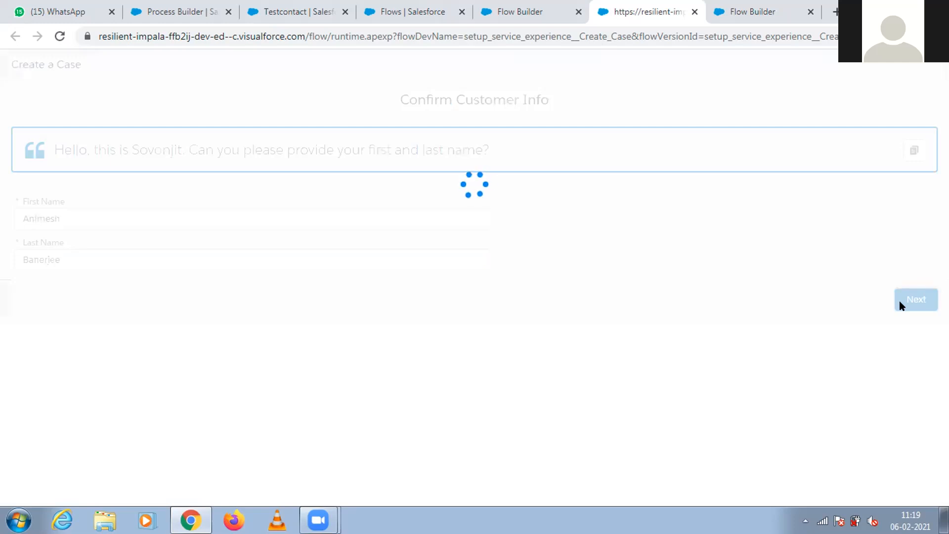
Enter the customer's phone number, submit the customer details, and continue without associating a contact with the case.
left_click(106, 274)
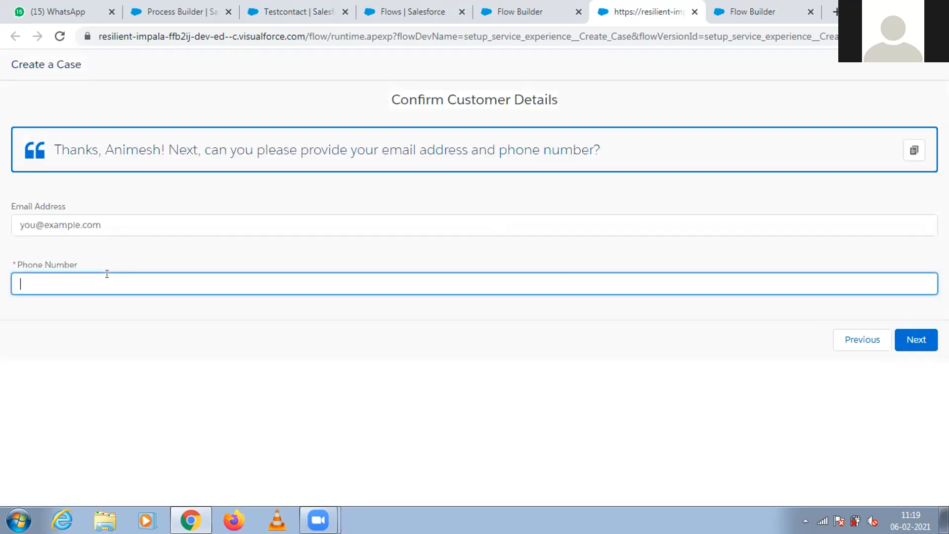
type("1234567890")
left_click(913, 334)
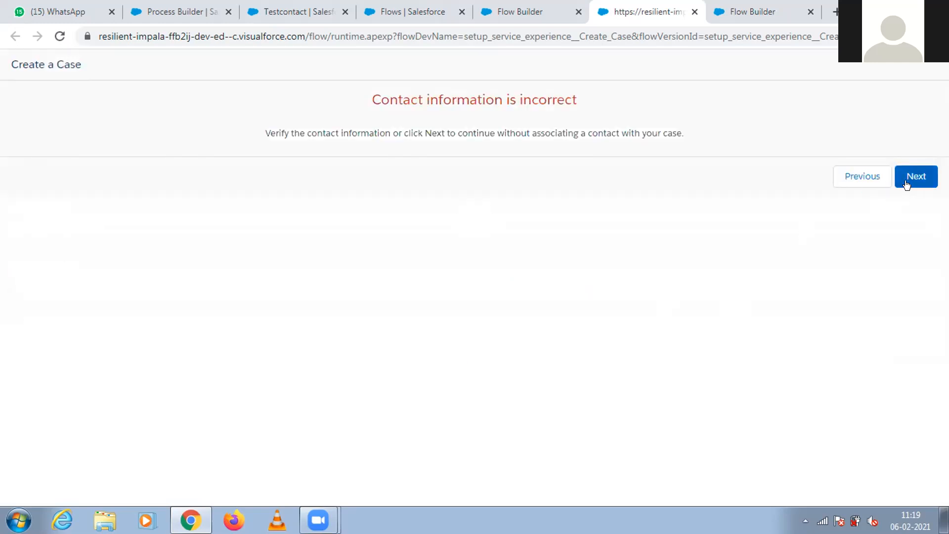
left_click(907, 185)
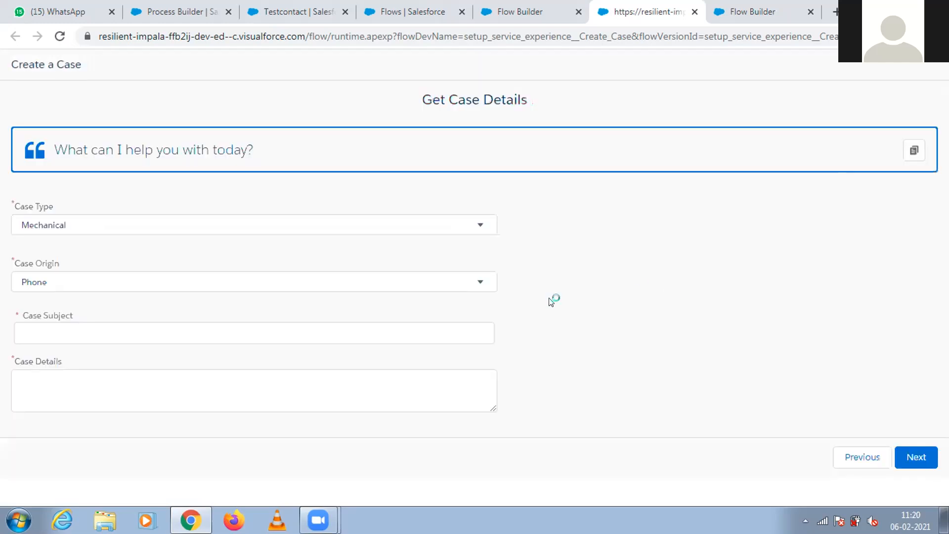
Set both Case Subject and Case Details to test flow, submit the case, and finish the flow run.
left_click(161, 330)
type("test flow")
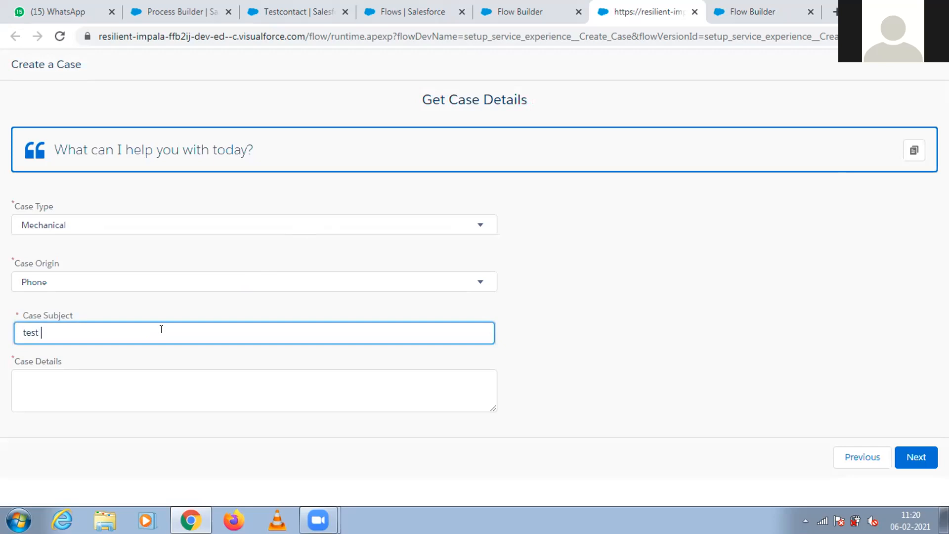
left_click(118, 389)
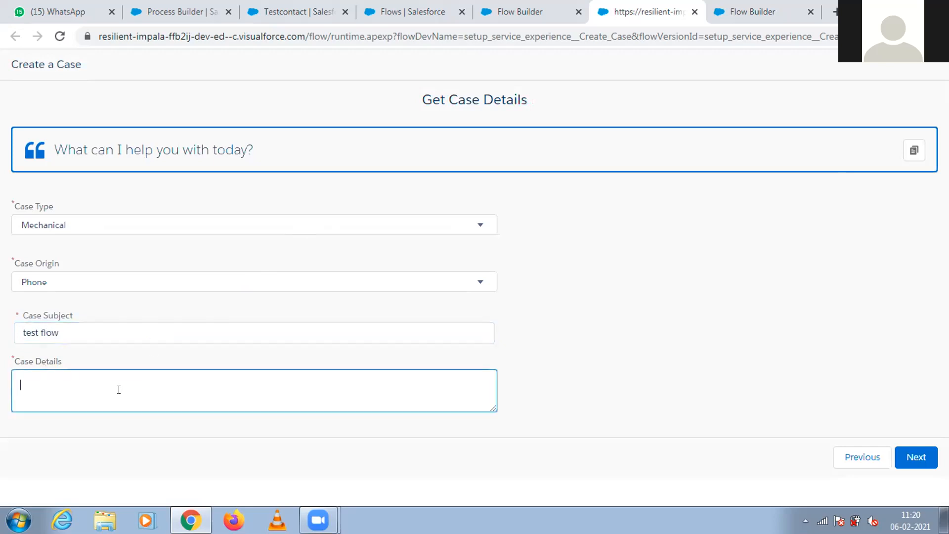
type("test flow")
left_click(917, 459)
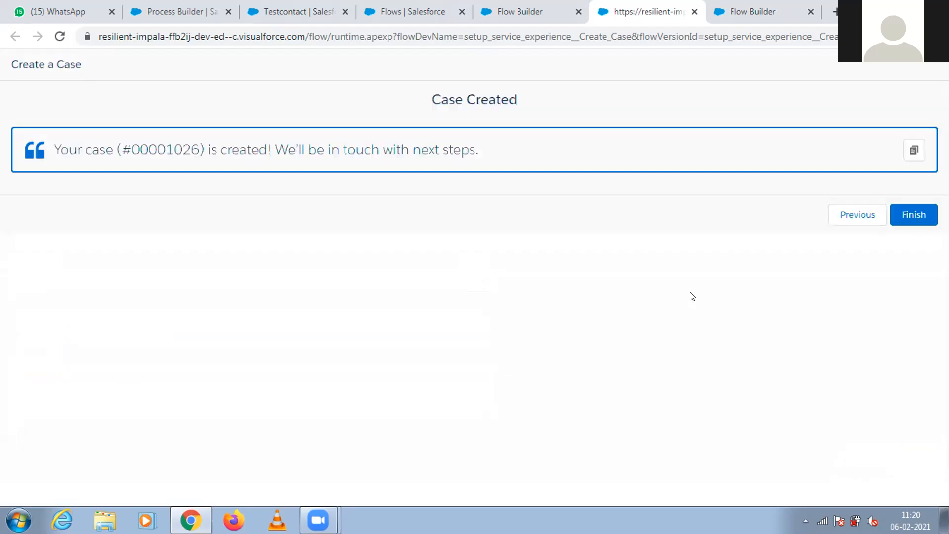
double_click(165, 149)
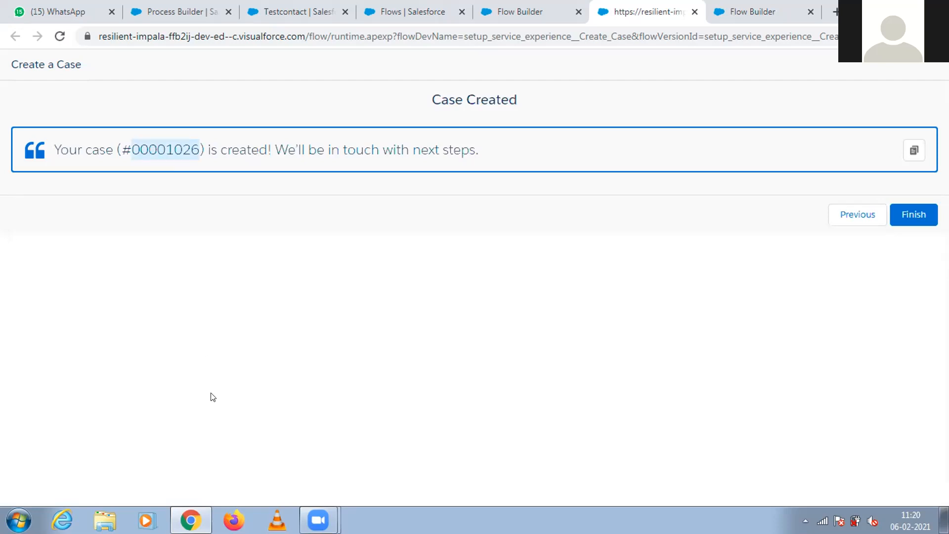
left_click(912, 215)
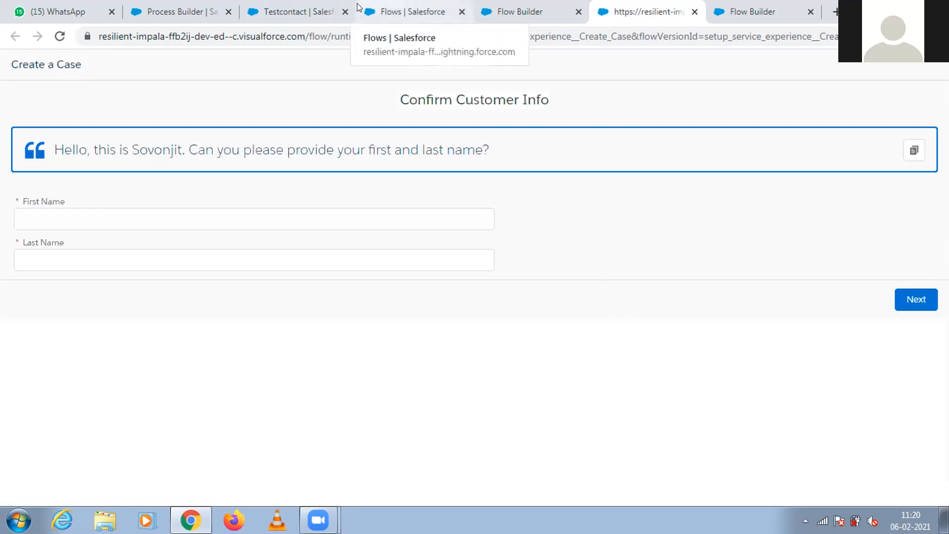
Open the Cases list in the Sales app and view the record of the test flow case.
left_click(312, 6)
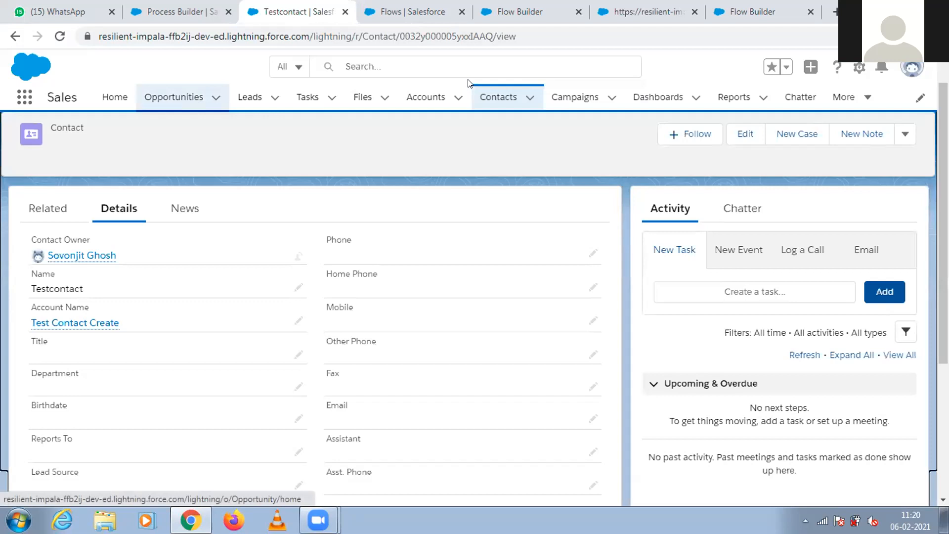
left_click(864, 98)
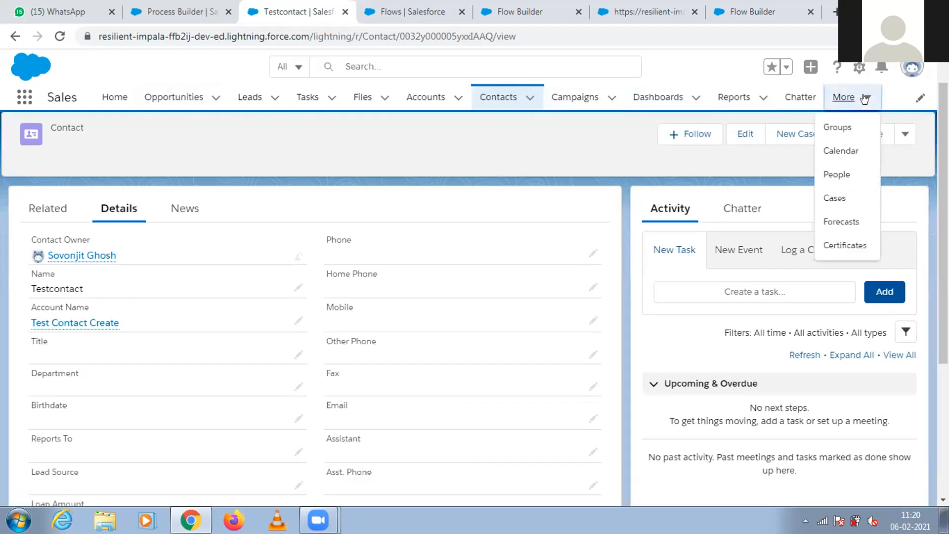
left_click(832, 198)
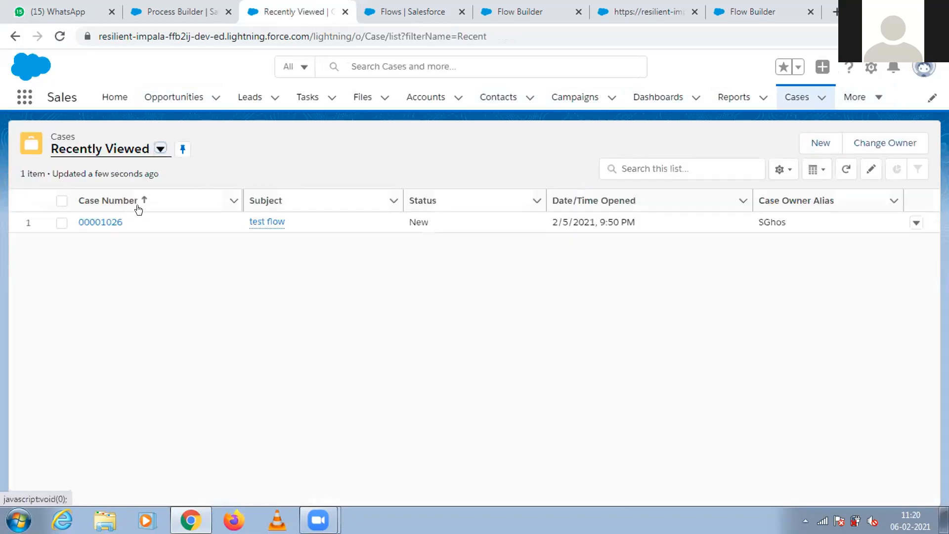
left_click(106, 221)
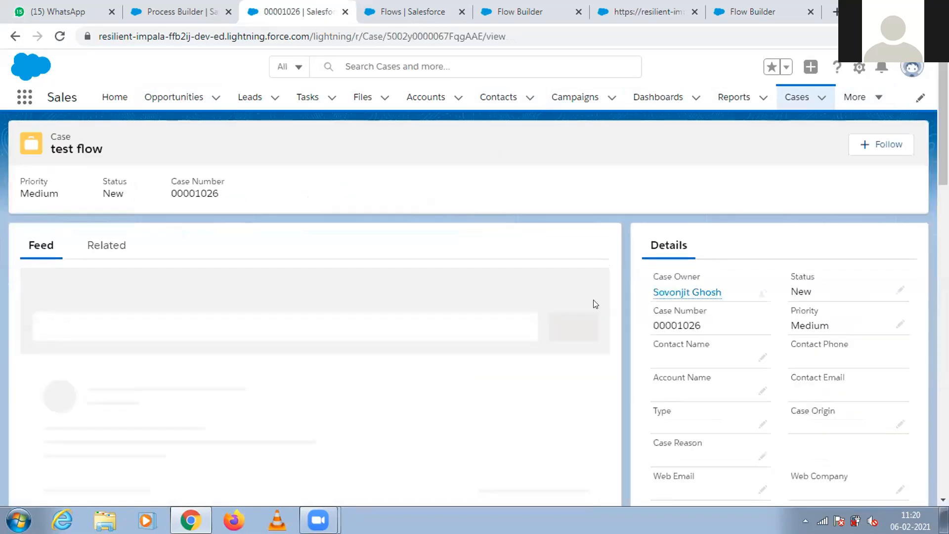
Return to the Create a Case flow in Flow Builder and examine how its screens, decision, assignments and record elements are connected.
left_click(411, 10)
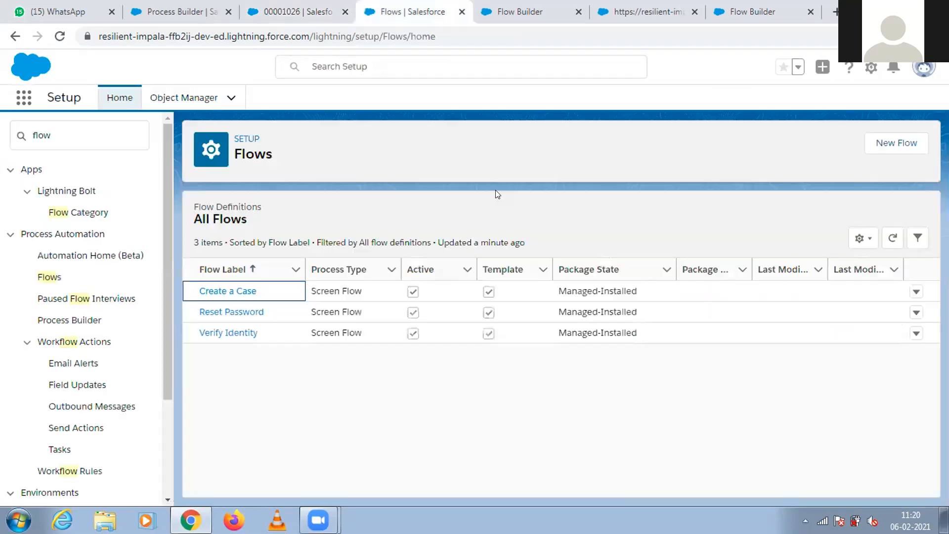
left_click(519, 12)
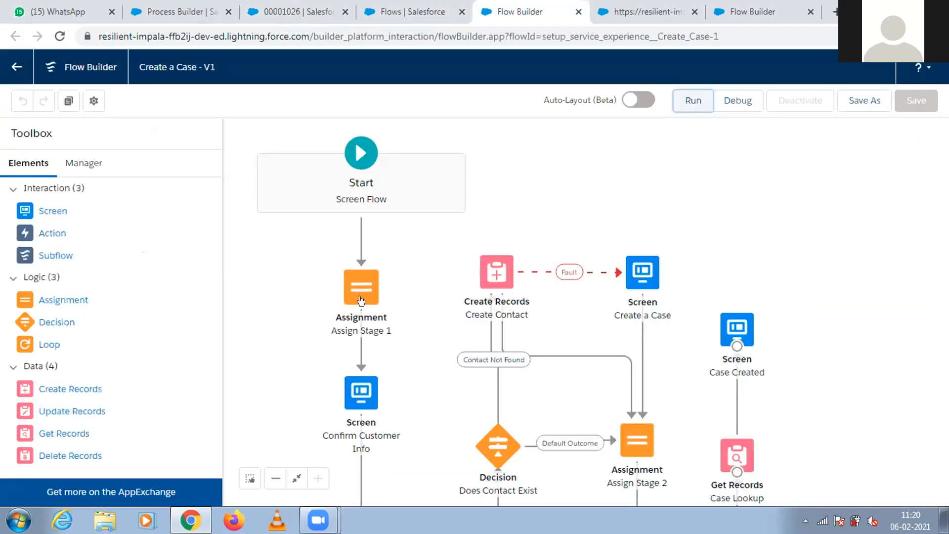
left_click(364, 399)
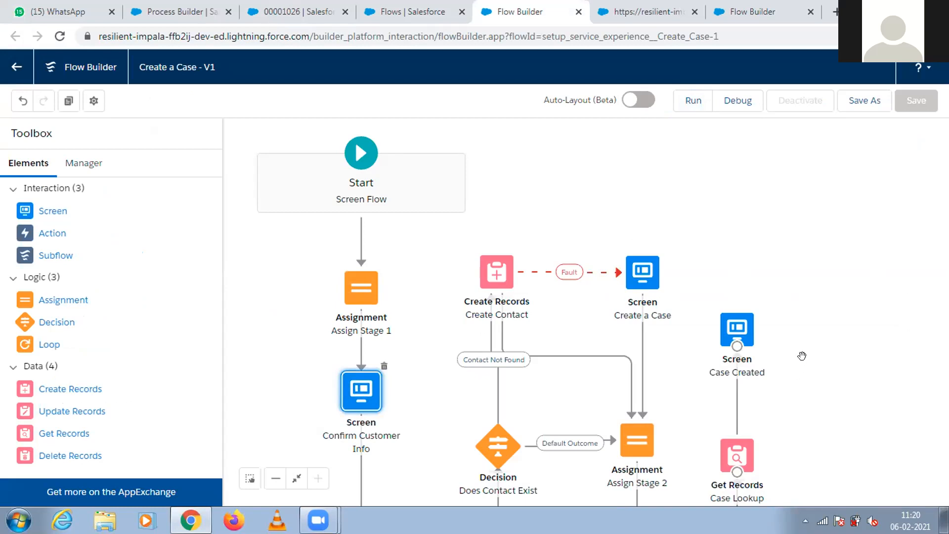
scroll(551, 455, "down", 3)
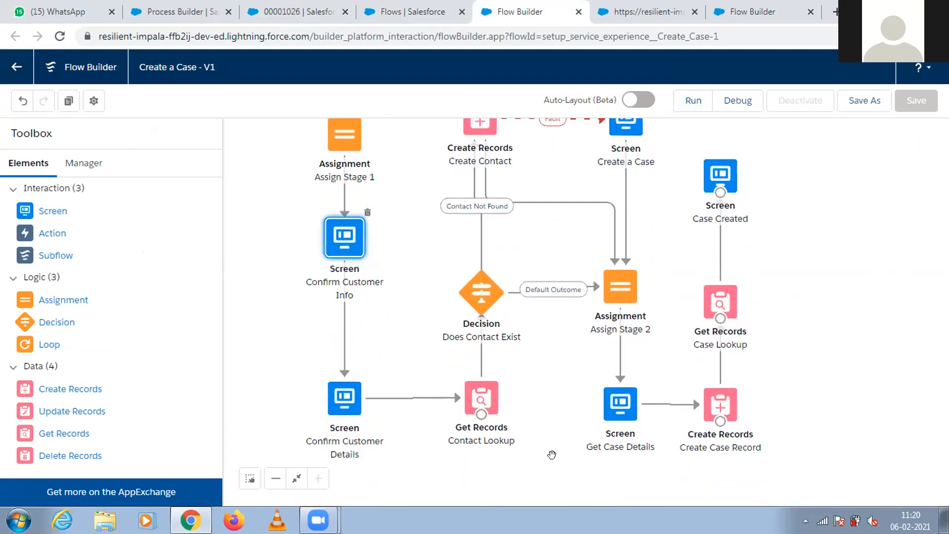
left_click(344, 408)
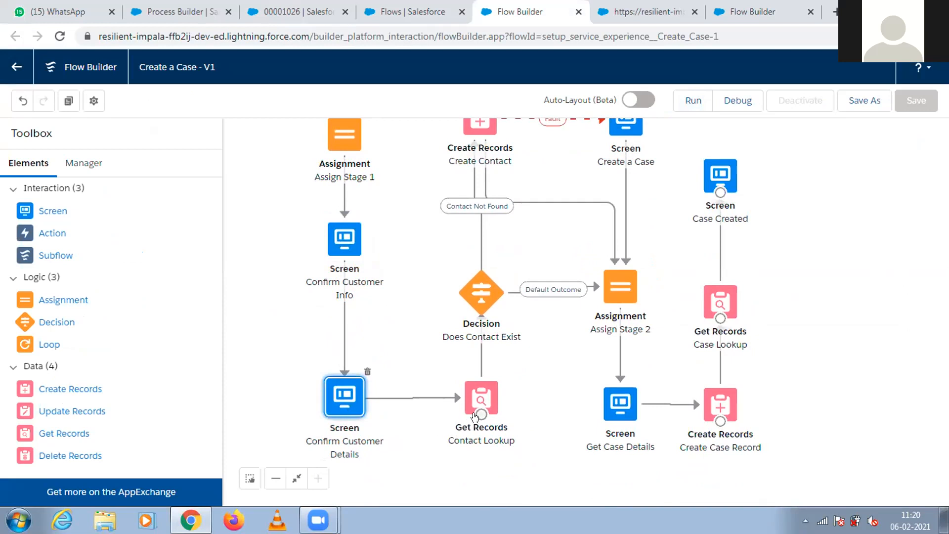
left_click(475, 305)
left_click_drag(875, 263, 879, 320)
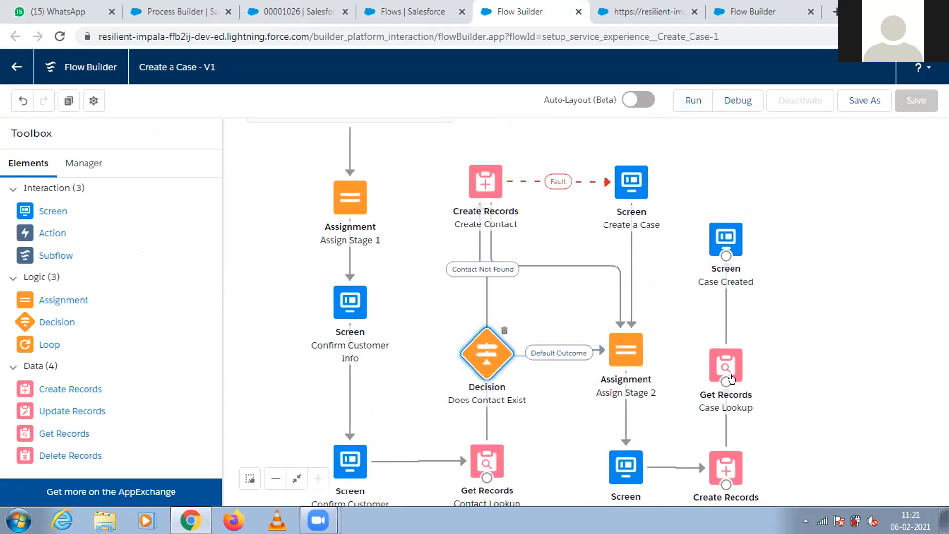
mouse_move(821, 270)
left_mouse_down()
mouse_move(840, 231)
mouse_move(851, 401)
mouse_move(831, 260)
left_mouse_up()
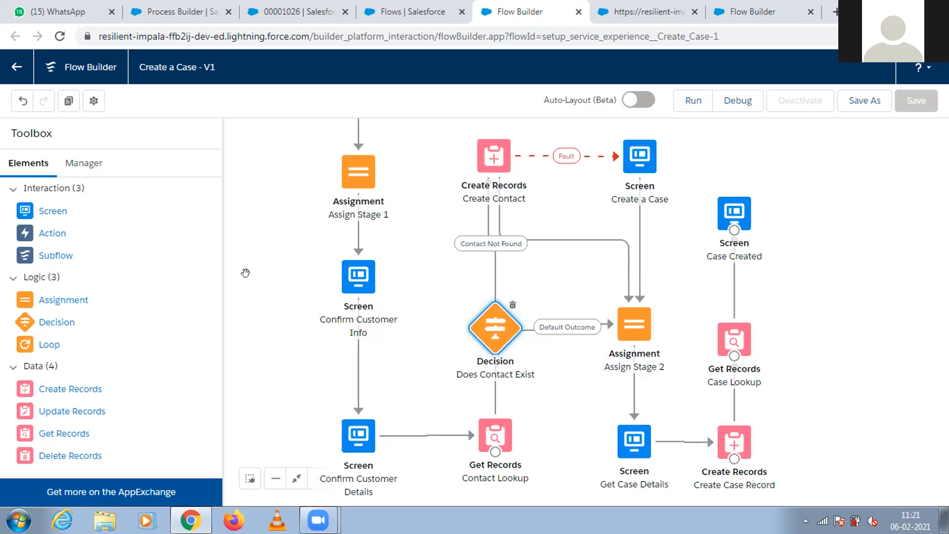
Close the Create a Case builder and flow run tabs, and dismiss the New Flow type selection.
left_click(434, 11)
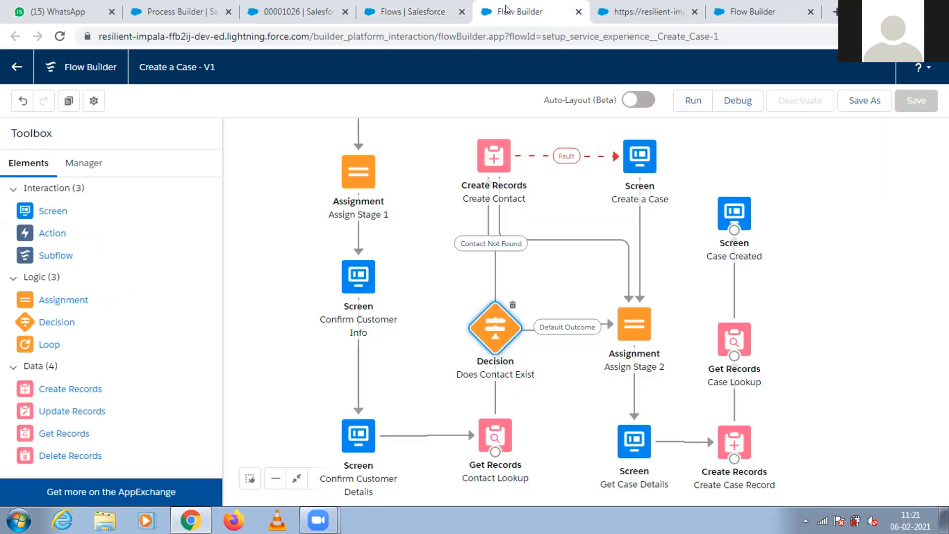
left_click(508, 10)
left_click(578, 11)
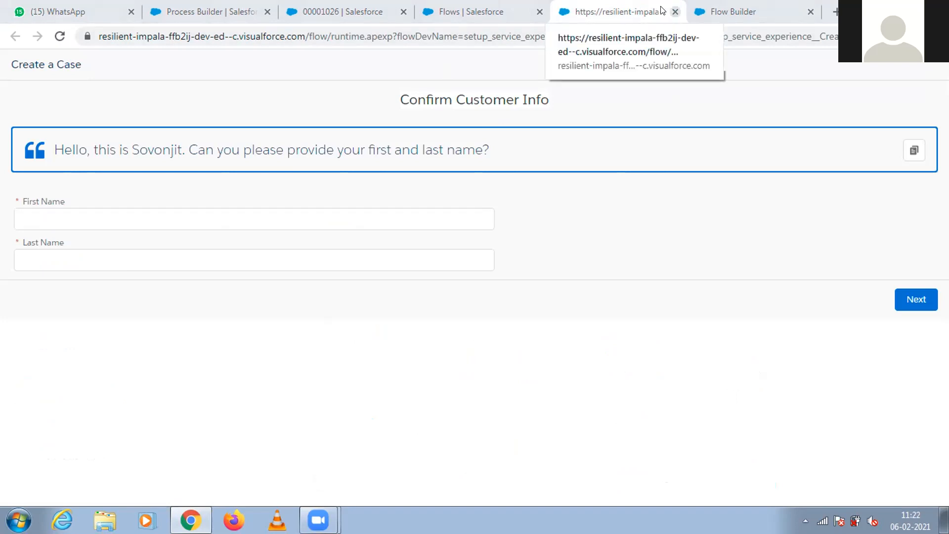
left_click(675, 11)
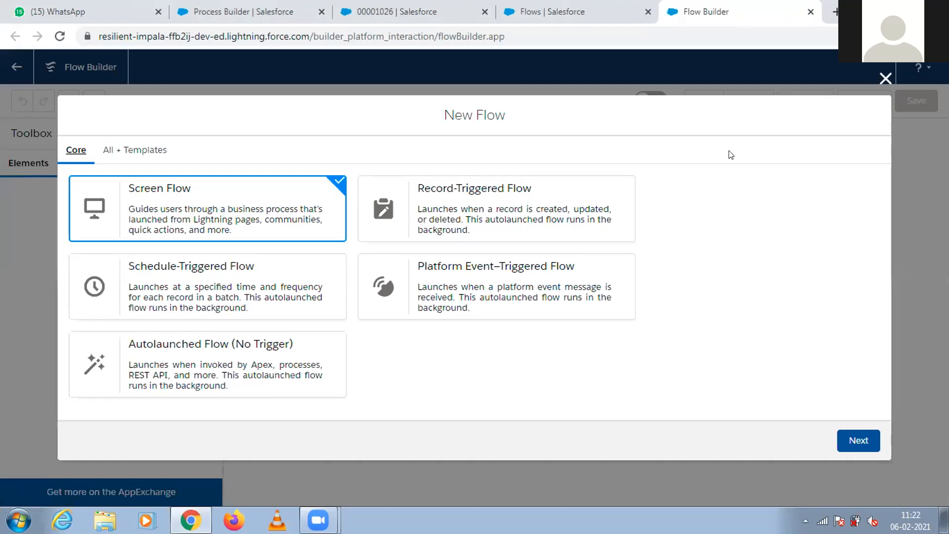
left_click(885, 78)
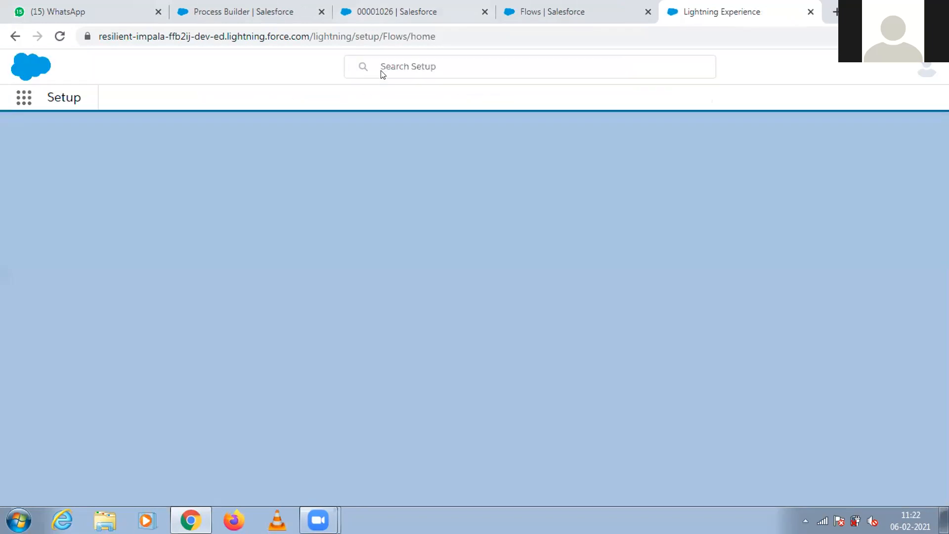
Close the case record tab and return to the Flows list in Setup.
left_click(426, 6)
left_click(485, 11)
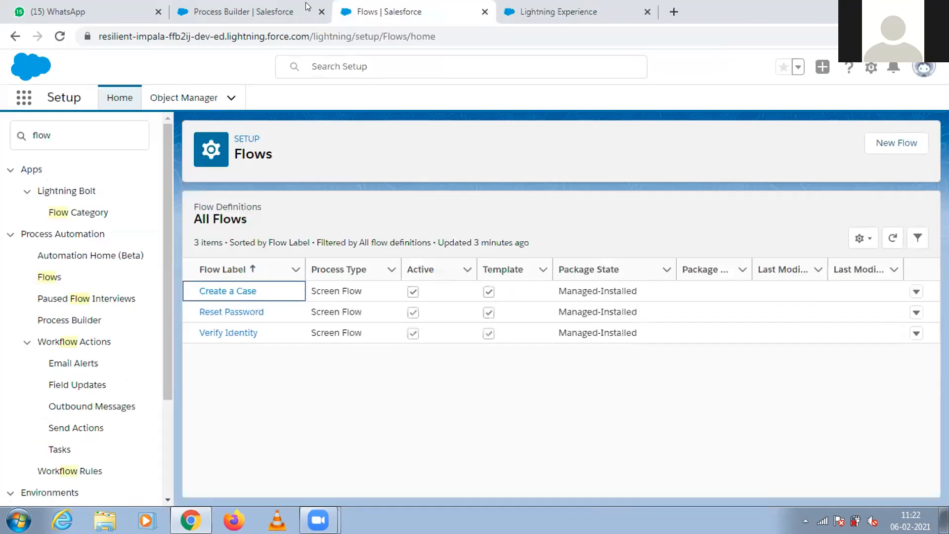
left_click(275, 9)
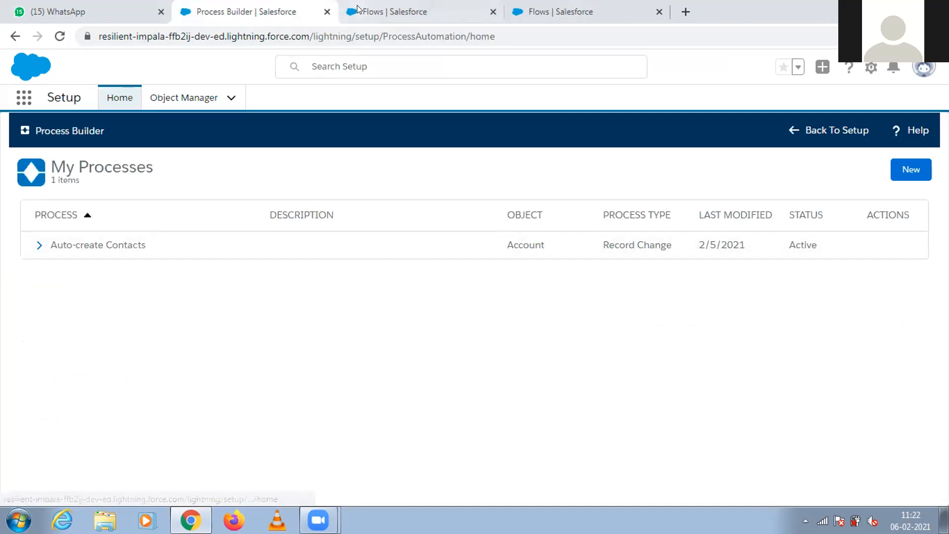
left_click(360, 10)
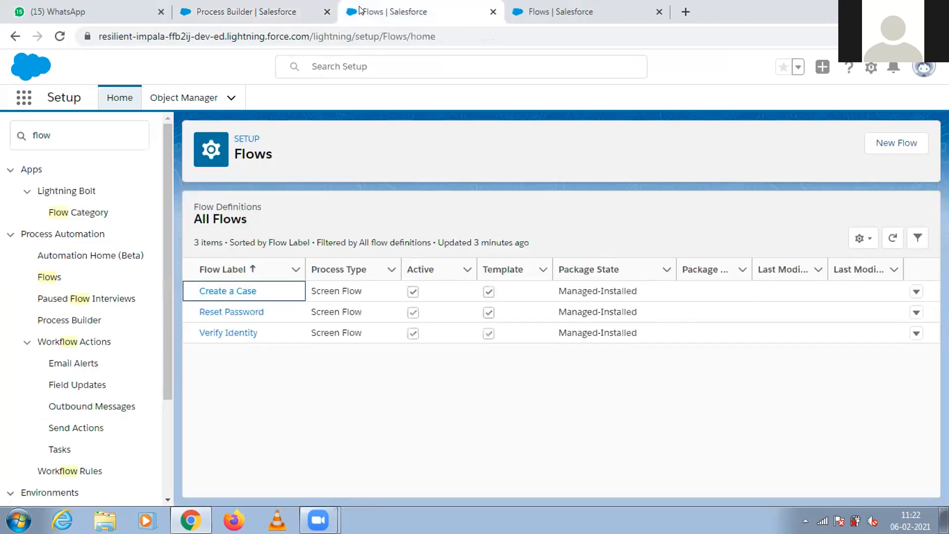
Reopen the Create a Case flow from the Flows list and trace its path from Start through the contact decision to the case elements.
left_click(217, 290)
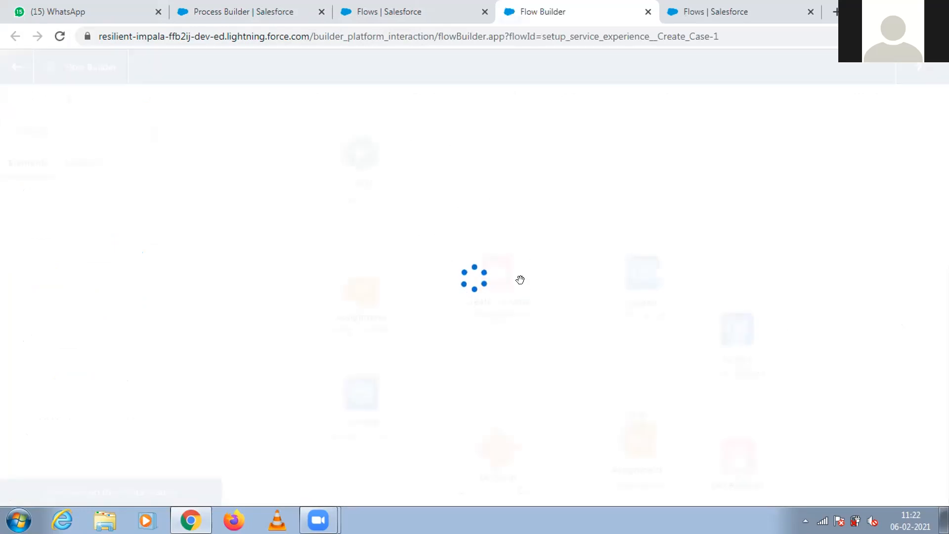
left_click_drag(796, 271, 795, 177)
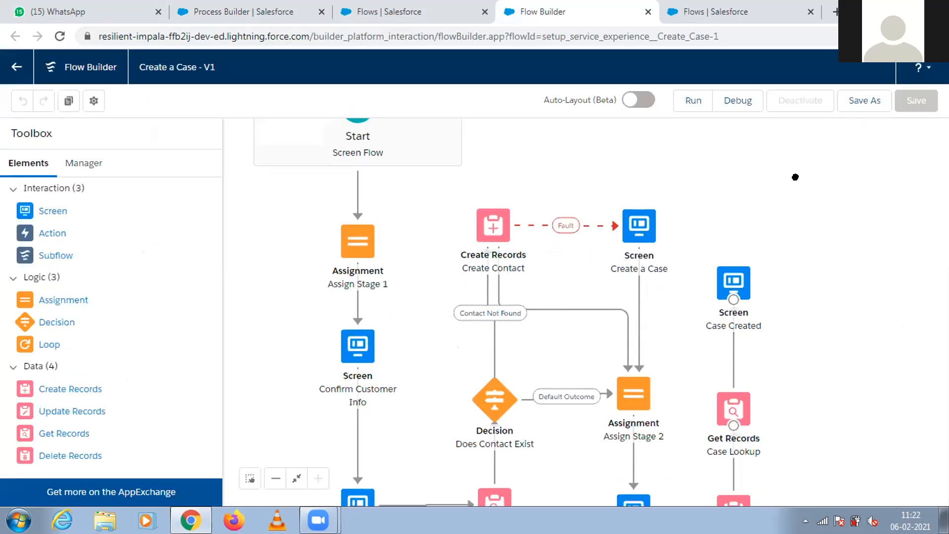
left_click_drag(590, 286, 585, 195)
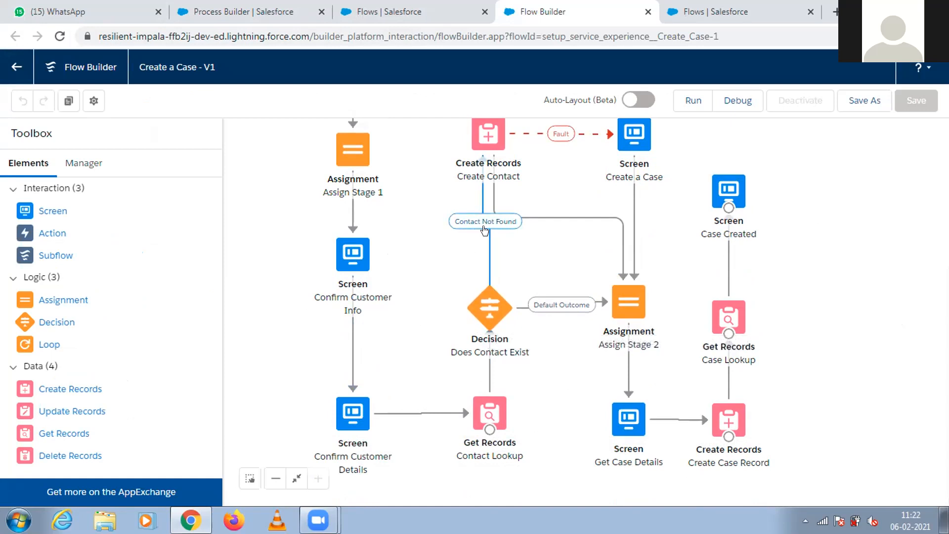
left_click_drag(511, 284, 509, 366)
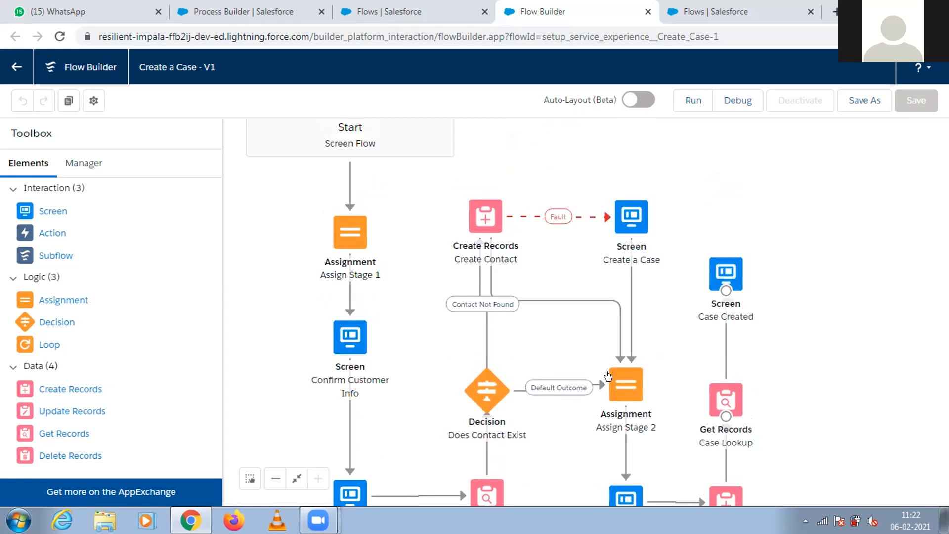
scroll(790, 316, "down", 3)
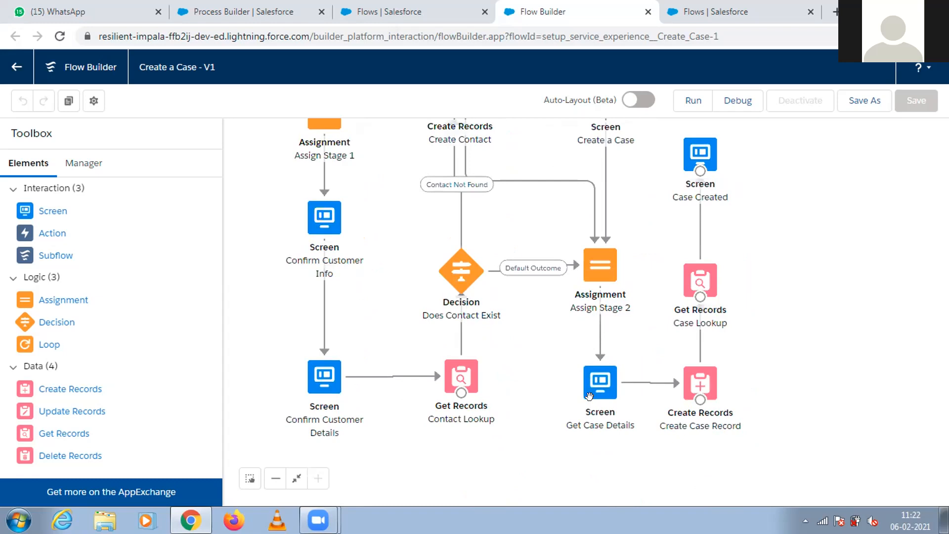
scroll(730, 266, "up", 2)
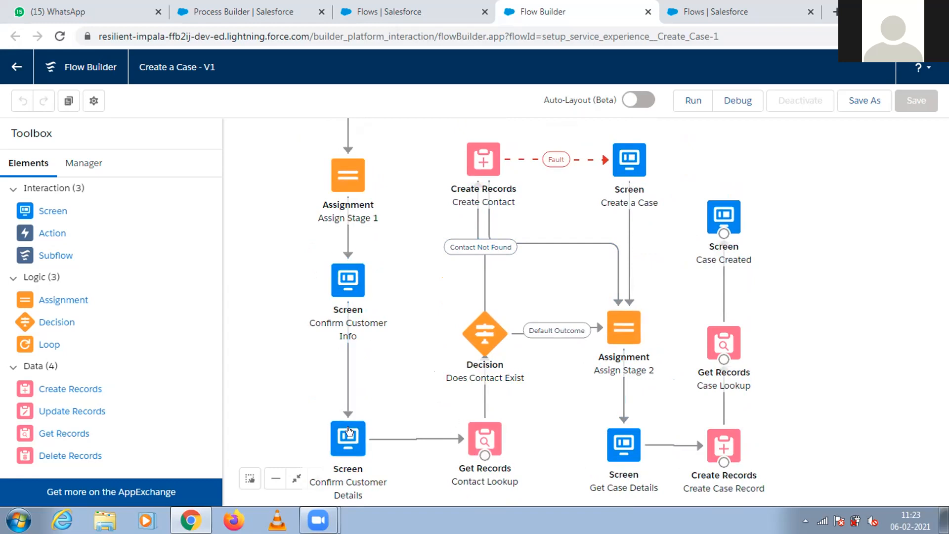
left_click_drag(396, 375, 390, 360)
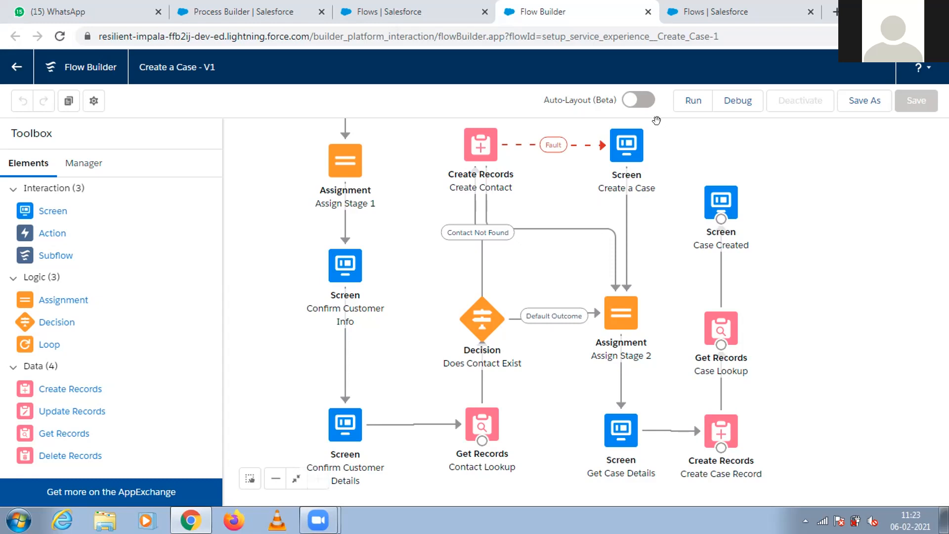
Inspect the components of the Confirm Customer Info screen element and close it without changes.
left_click(345, 264)
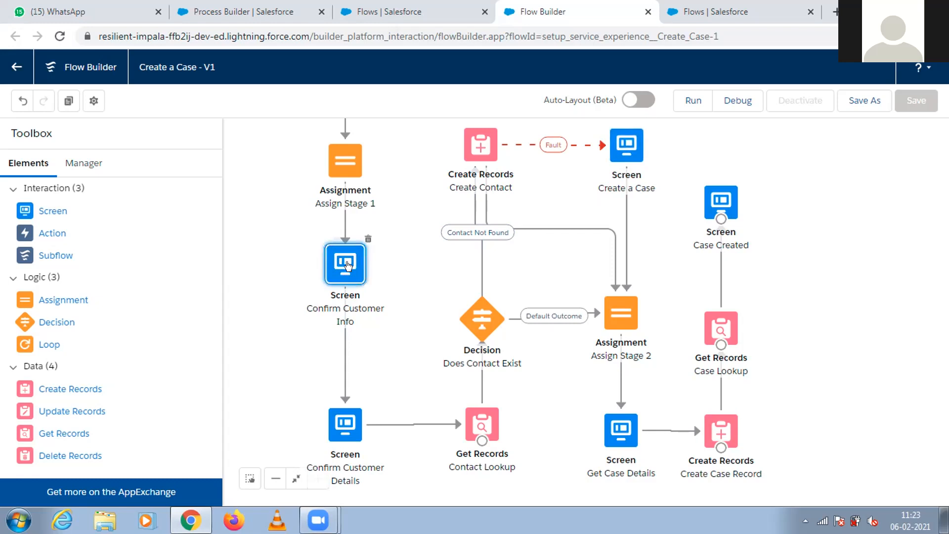
double_click(346, 261)
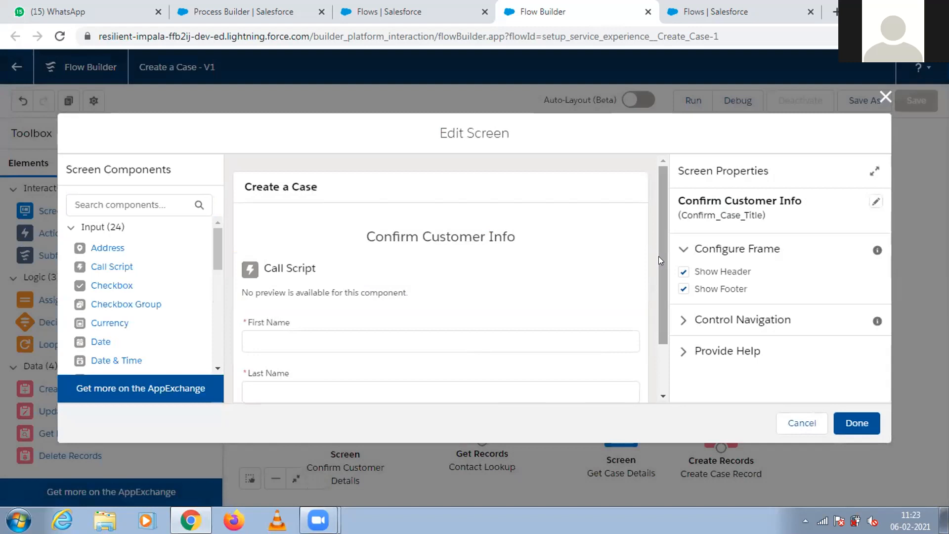
scroll(658, 256, "down", 2)
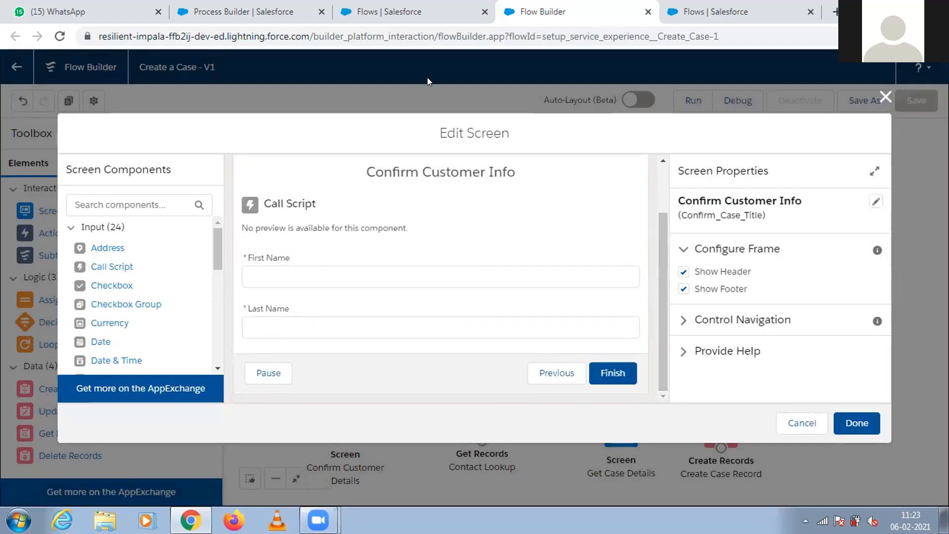
left_click(693, 9)
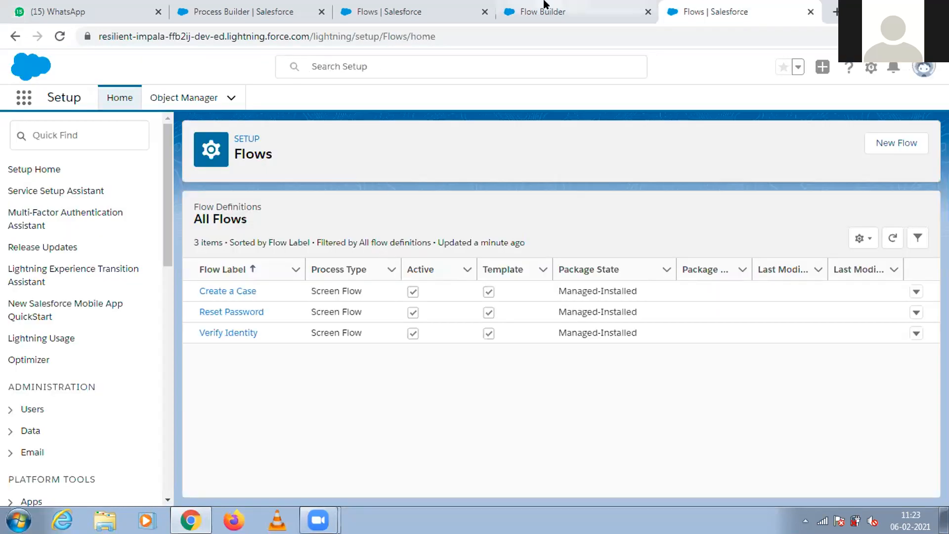
left_click(540, 10)
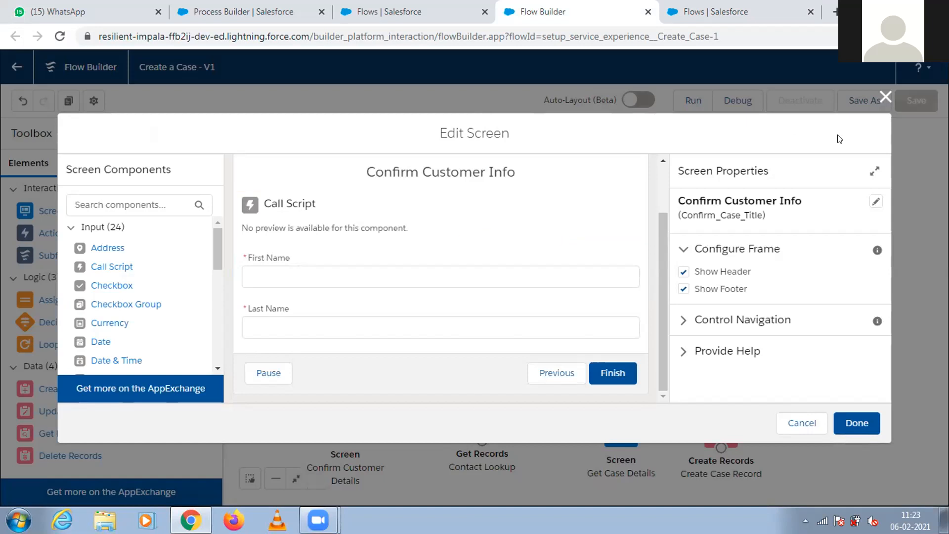
left_click(885, 97)
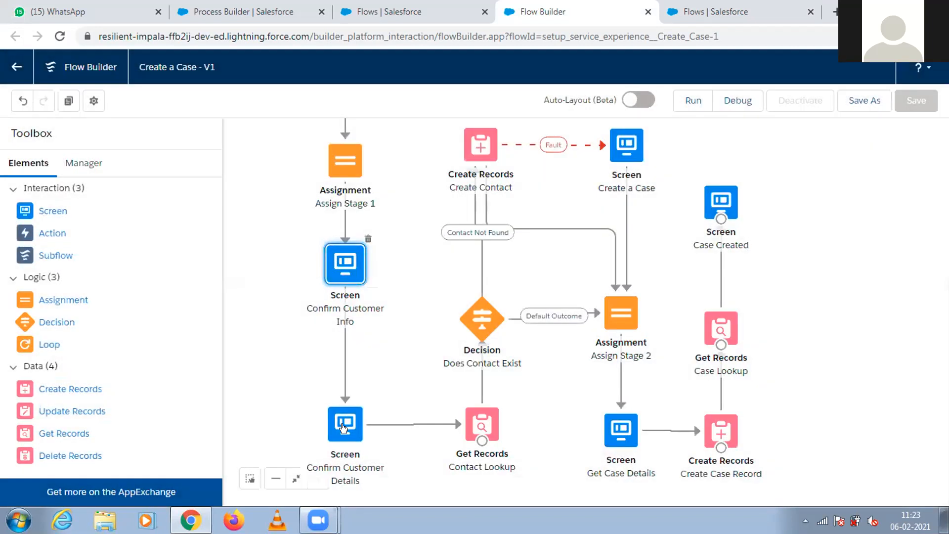
Inspect the components of the Confirm Customer Details screen element and close it without changes.
double_click(345, 423)
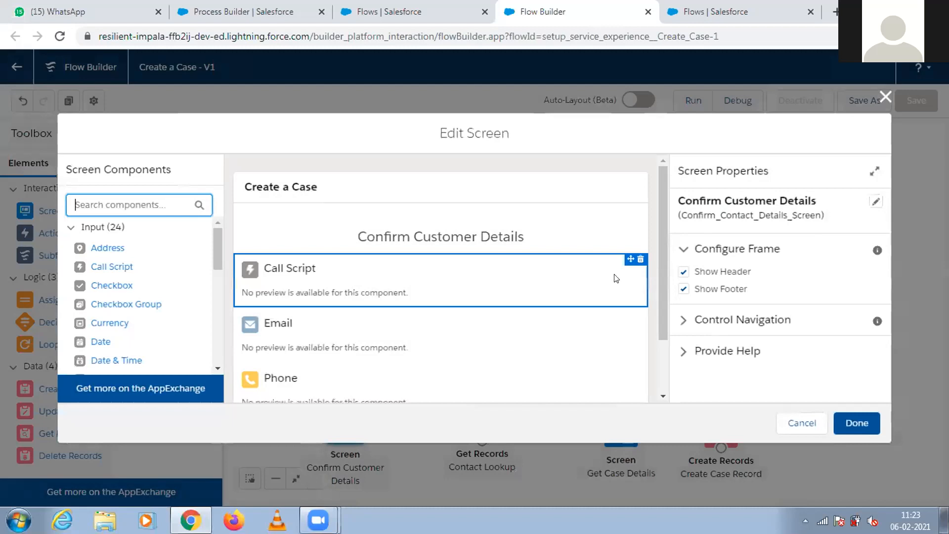
left_click_drag(661, 239, 662, 300)
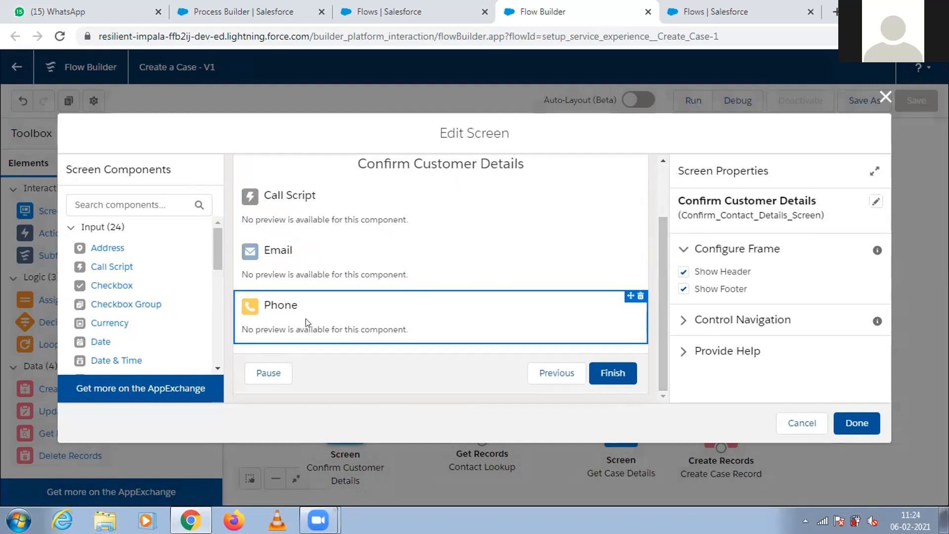
left_click(885, 97)
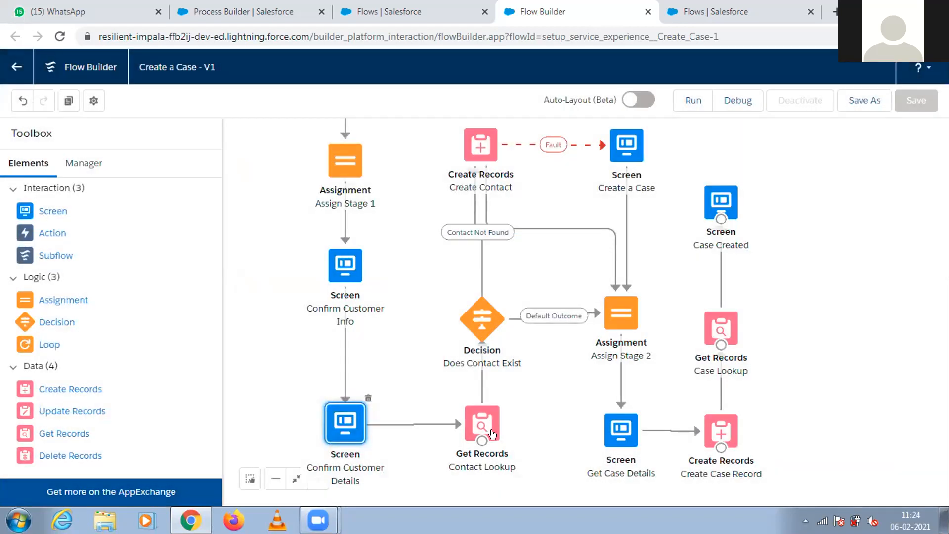
Review the variable, operator and value in the Assign Stage 1 assignment, leaving it unchanged.
left_click(349, 150)
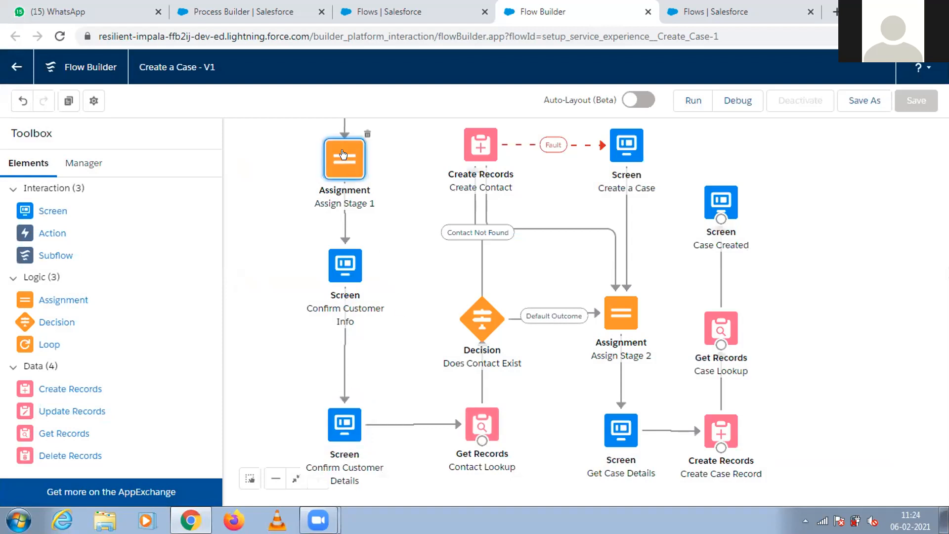
double_click(344, 152)
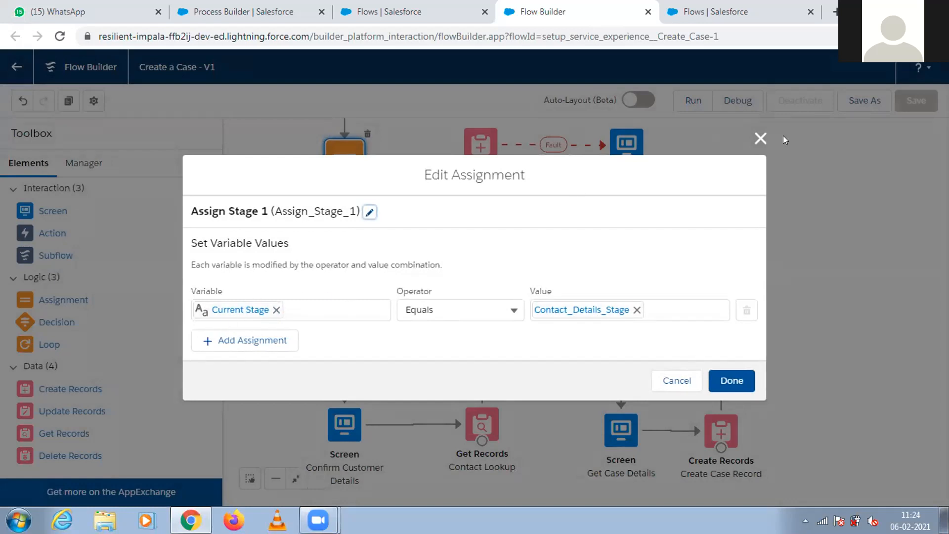
left_click(760, 139)
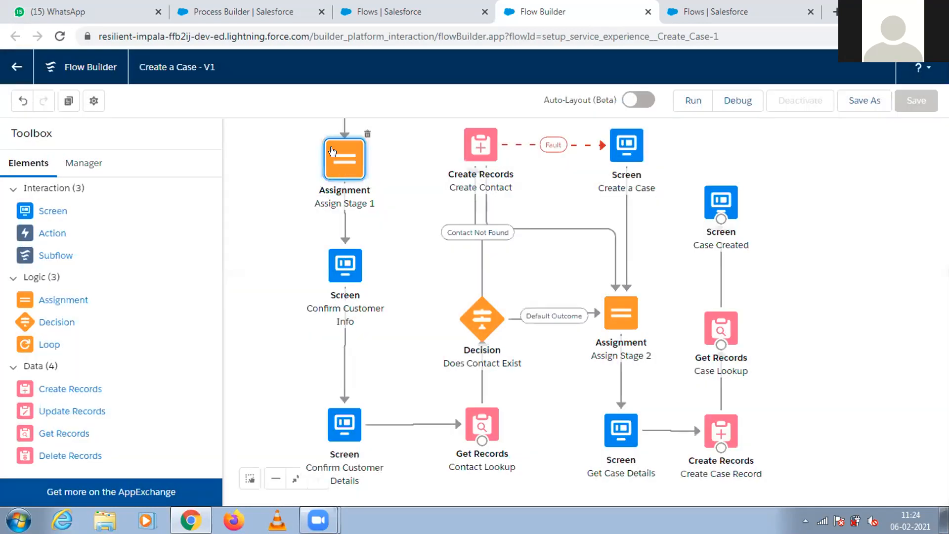
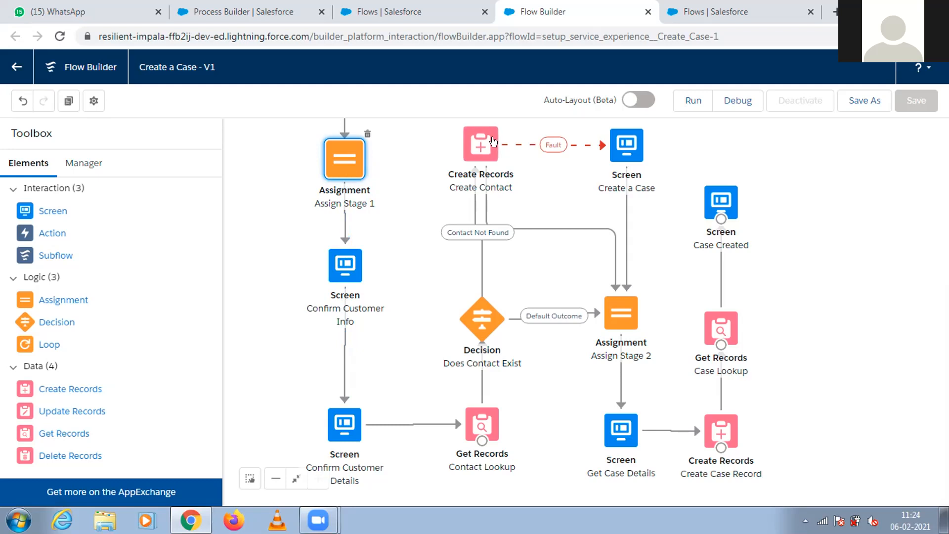
Review the Create Contact, Assign Stage 1, Confirm Customer Info and Confirm Customer Details elements on the Create a Case flow canvas.
left_click(477, 144)
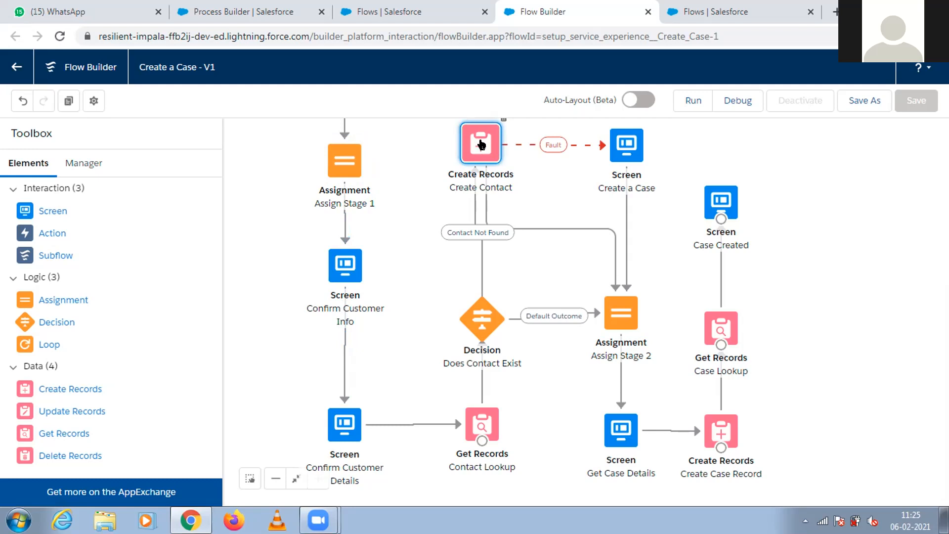
left_click(338, 175)
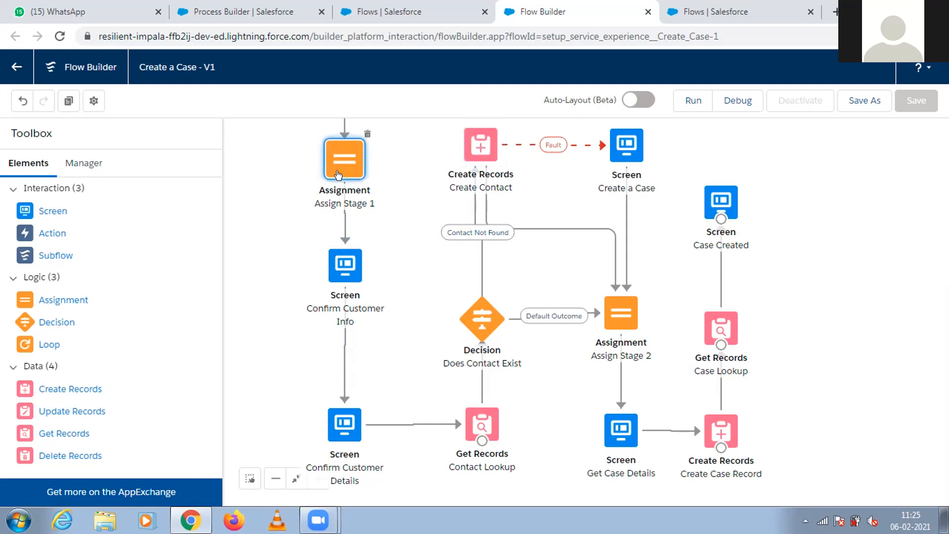
left_click(339, 271)
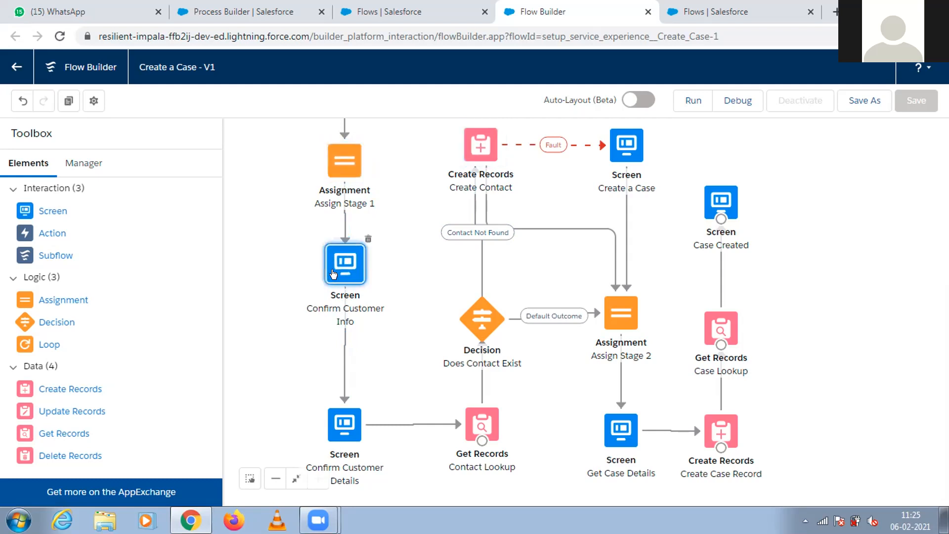
left_click(339, 430)
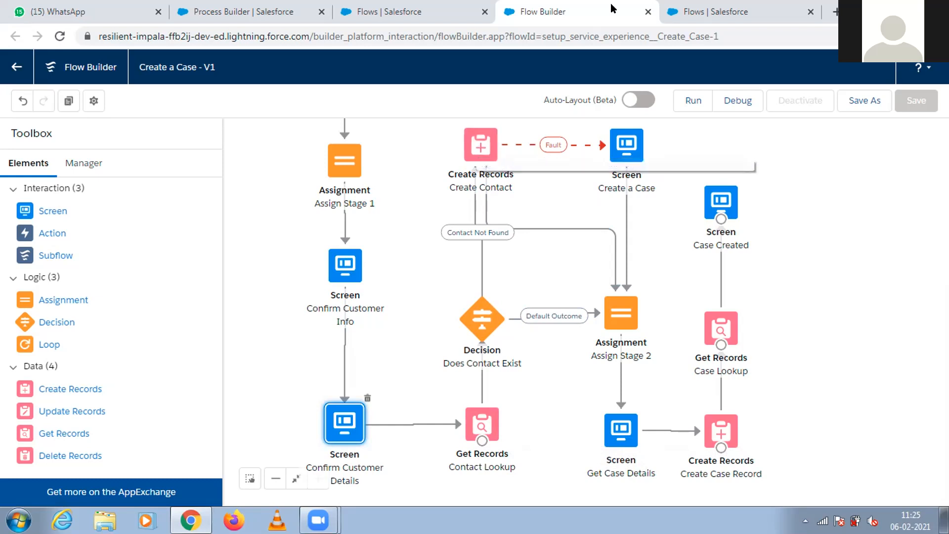
Return to the Flows list and open the Reset Password template flow.
left_click(673, 11)
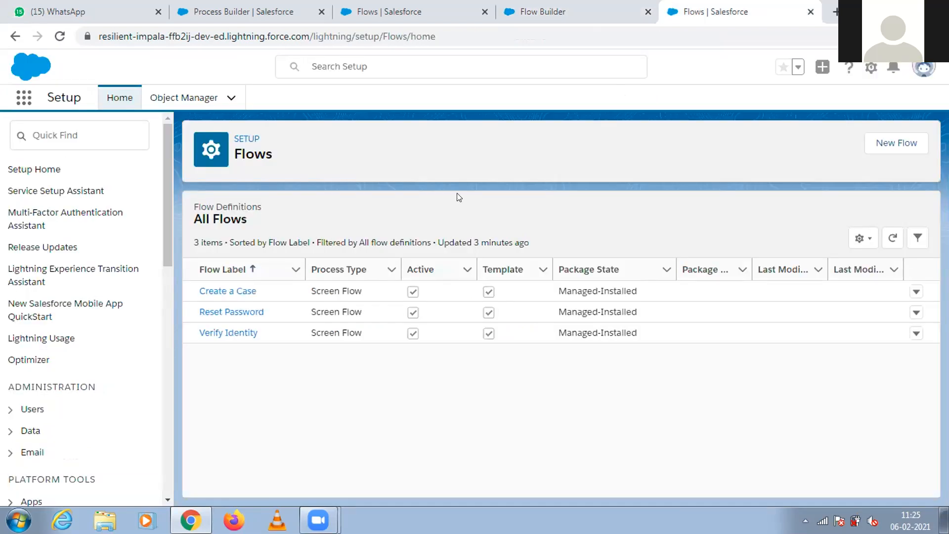
left_click(250, 317)
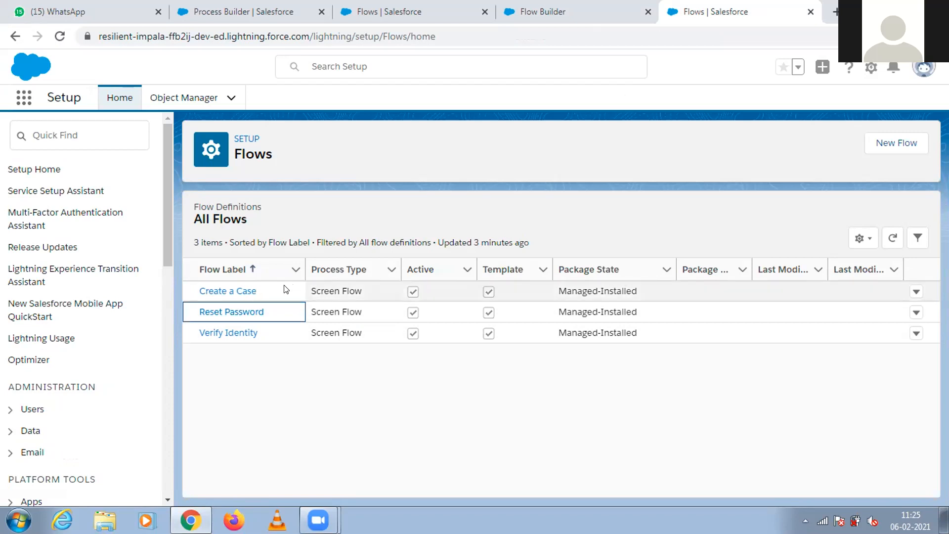
left_click(240, 311)
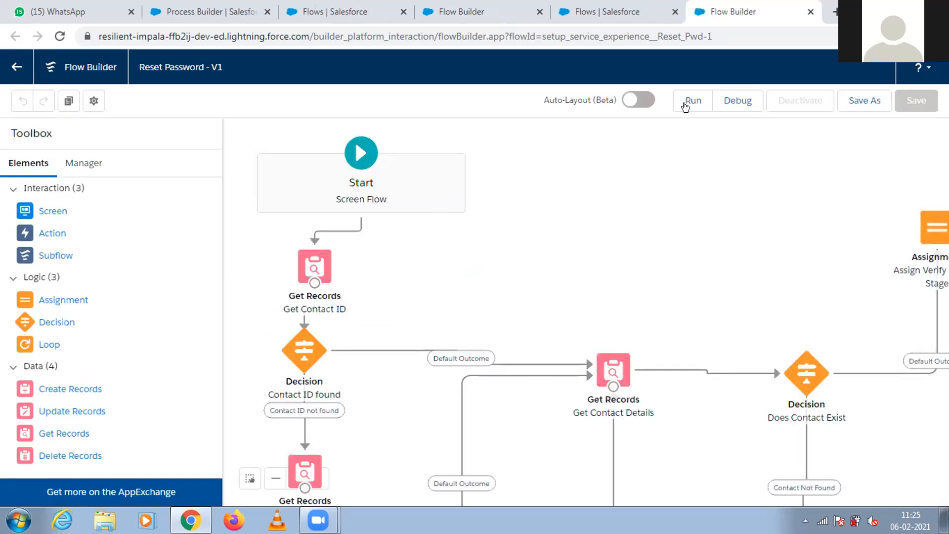
Trace the Reset Password flow from Get Contact ID through the contact and birthdate decisions to the email elements.
mouse_move(349, 298)
left_mouse_down()
mouse_move(353, 218)
mouse_move(354, 296)
left_mouse_up()
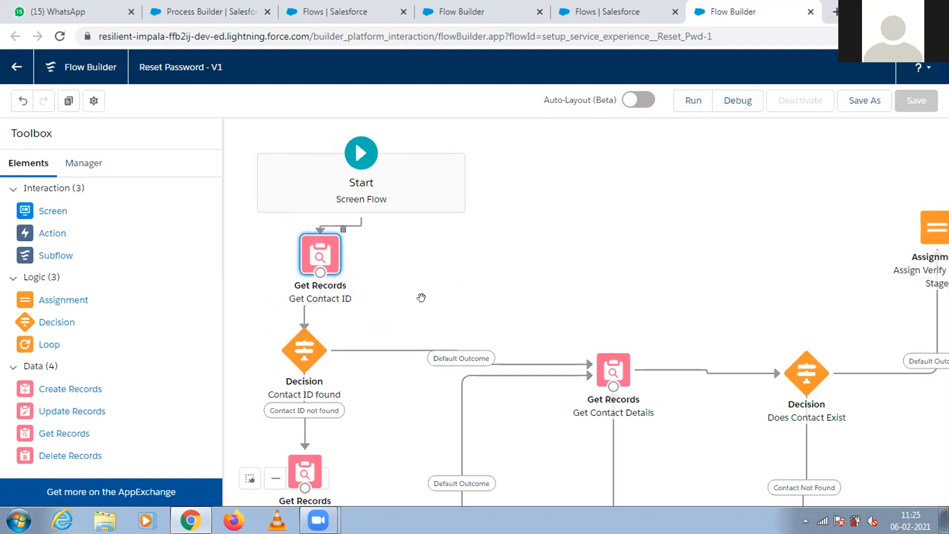
left_click_drag(449, 299, 443, 198)
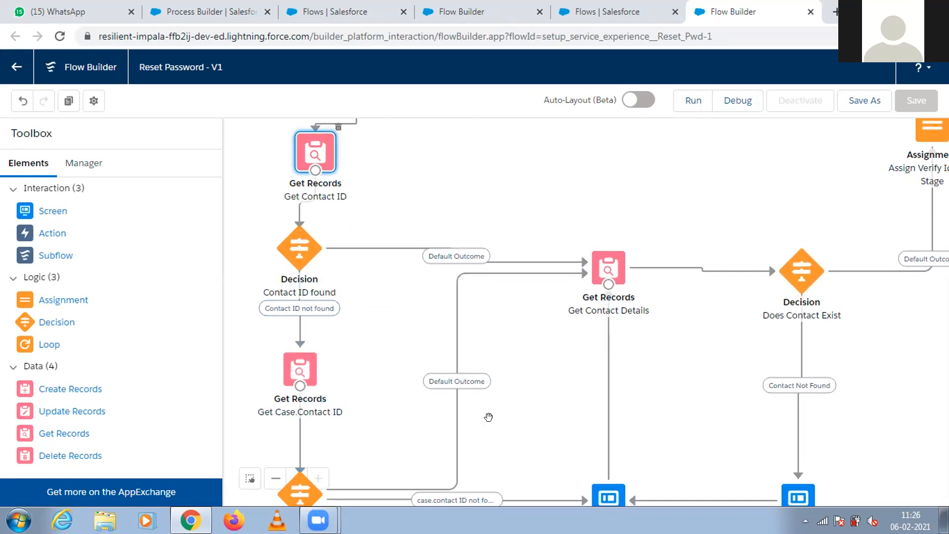
left_click_drag(506, 423, 482, 320)
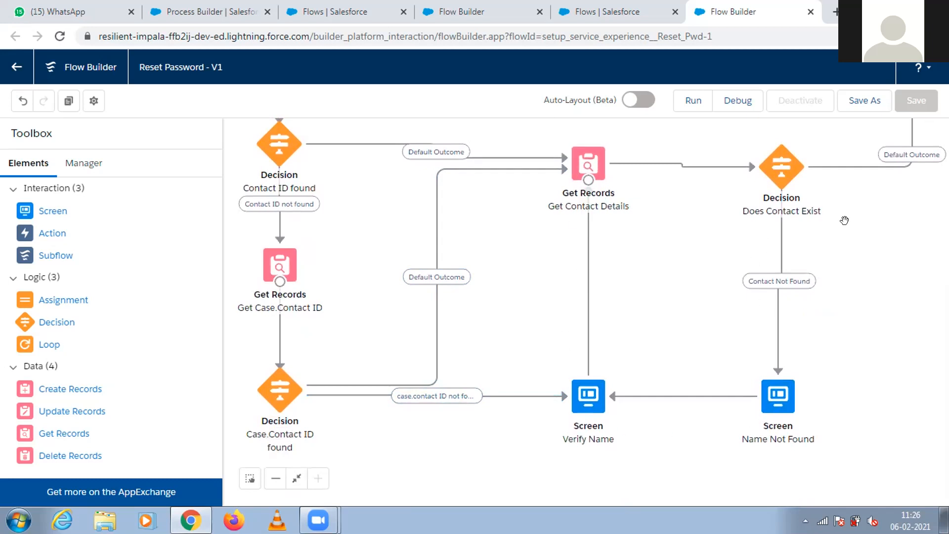
left_click_drag(861, 232, 807, 393)
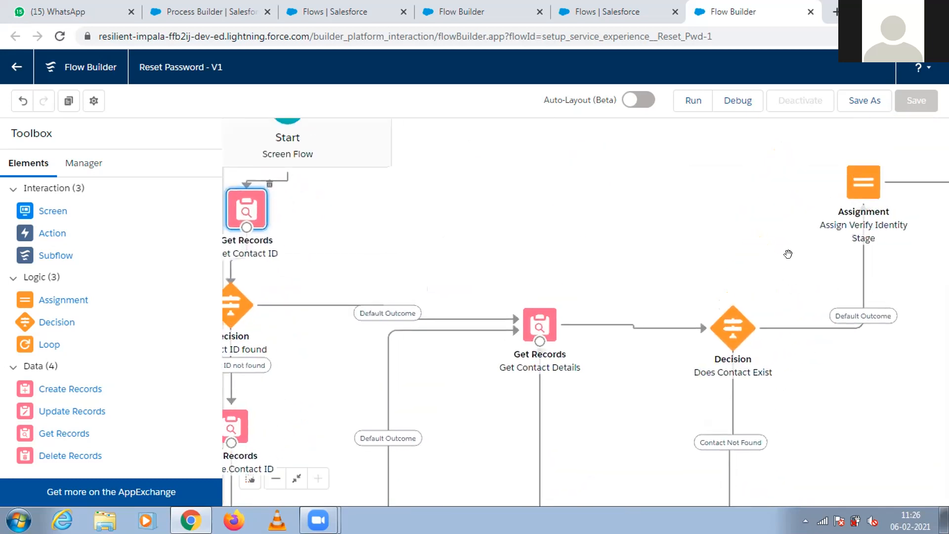
left_click_drag(796, 287, 629, 233)
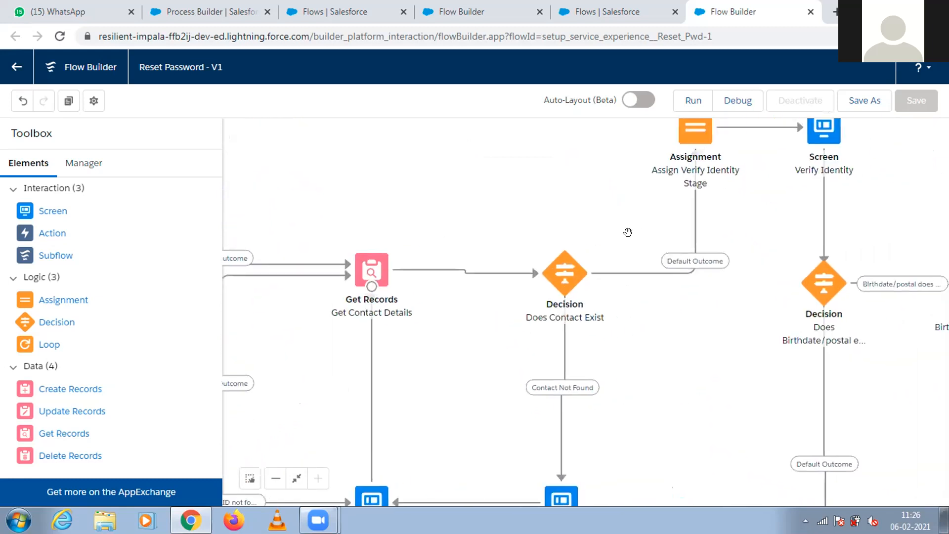
left_click_drag(776, 239, 621, 233)
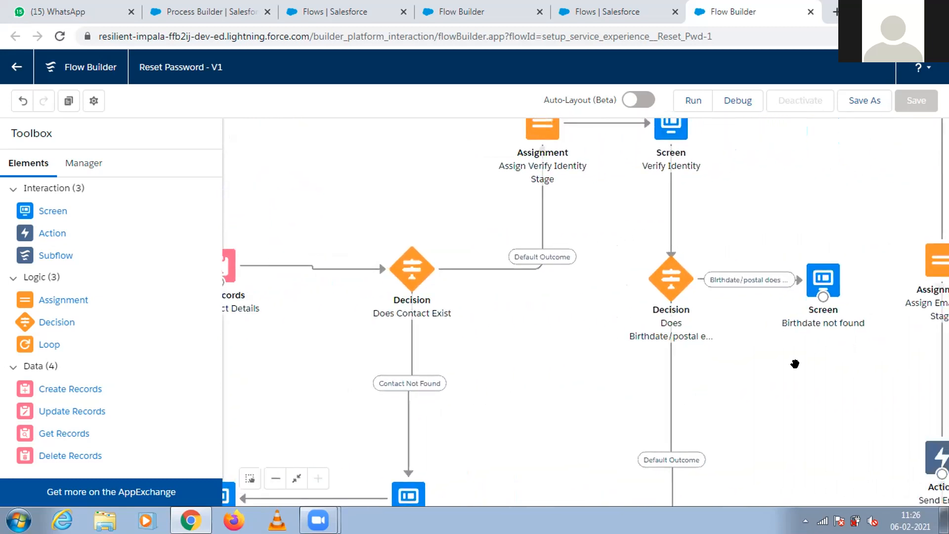
left_click_drag(704, 405, 508, 482)
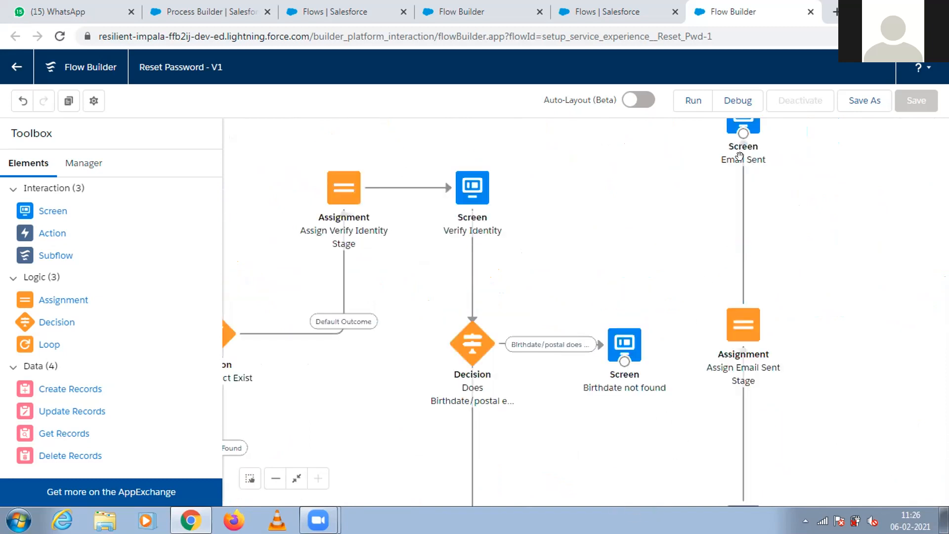
left_click_drag(810, 372, 797, 140)
left_click_drag(655, 411, 743, 480)
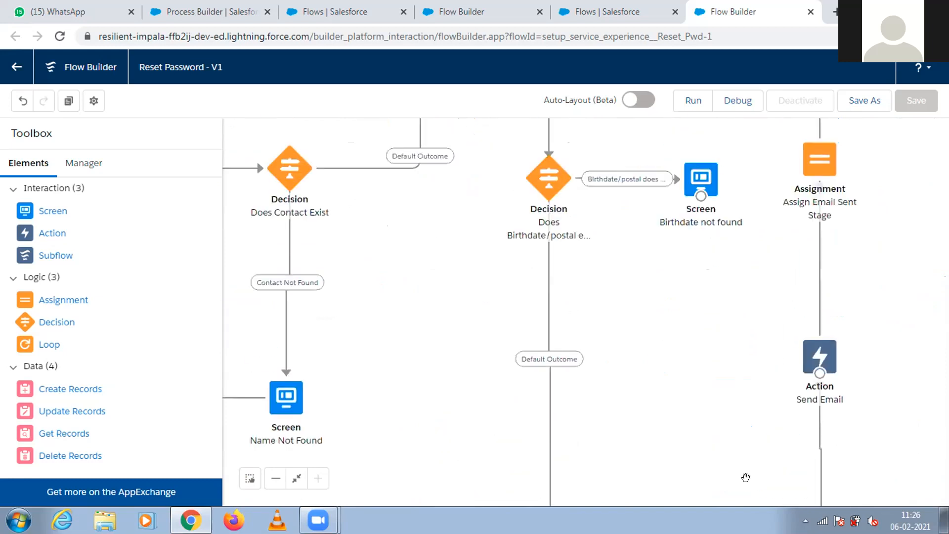
left_click_drag(610, 309, 697, 501)
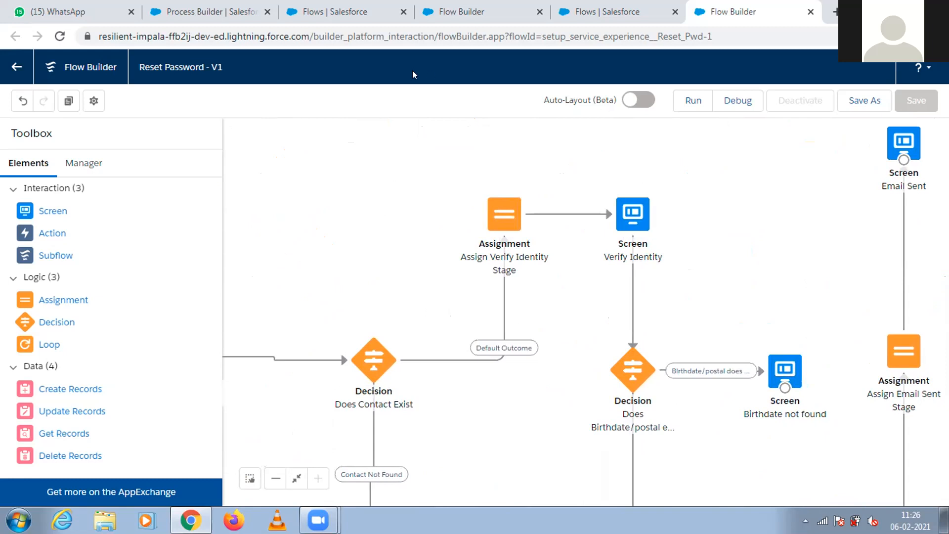
Close the Reset Password flow without saving and decline the request to open its page in a new tab.
left_click(810, 12)
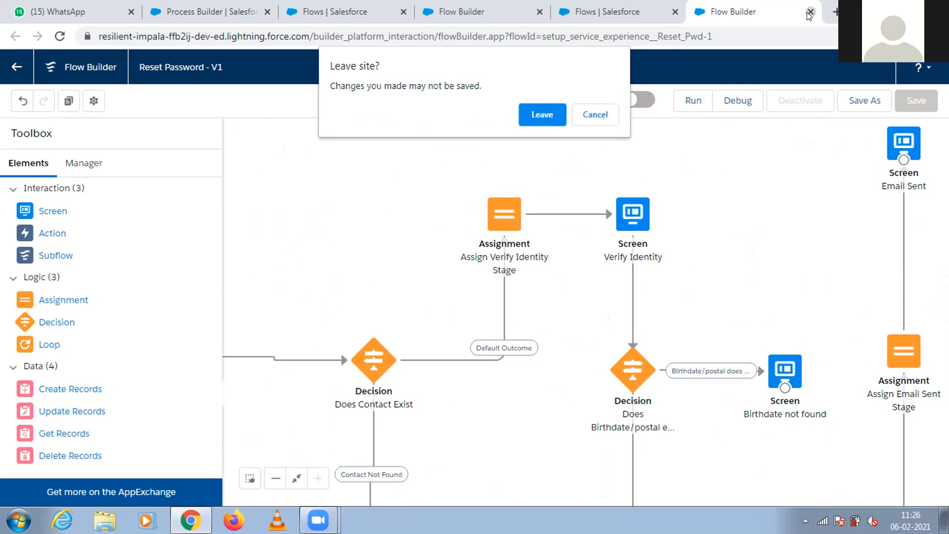
left_click(543, 113)
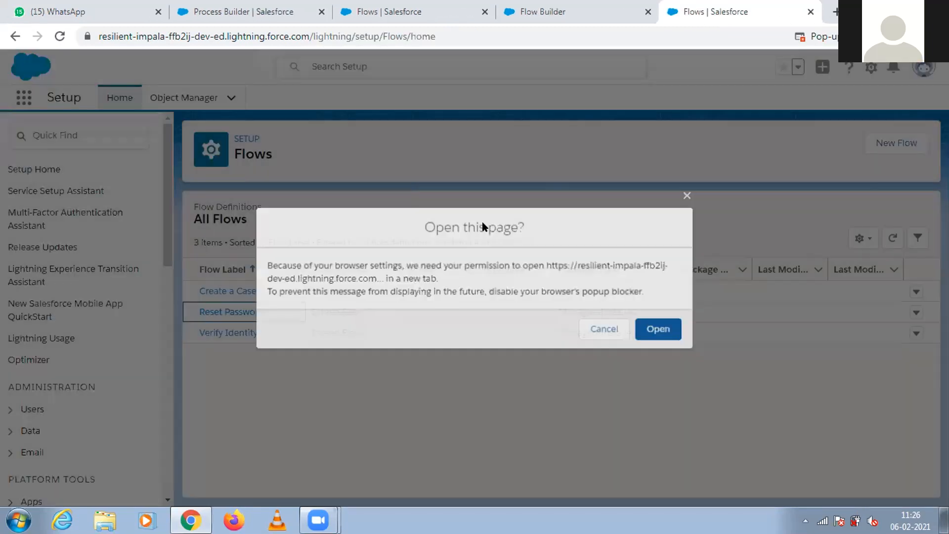
left_click(585, 330)
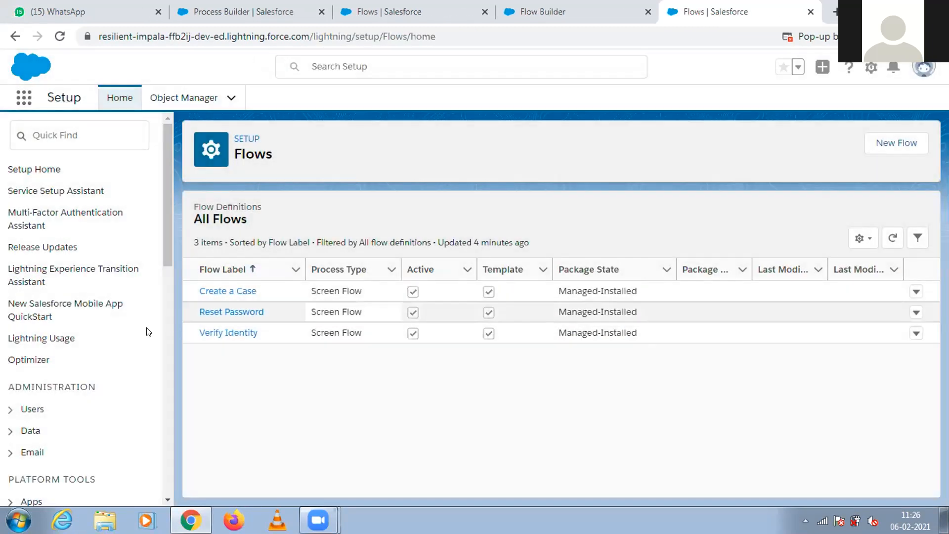
Search Setup for "flow", open the Flows page and reload it.
left_click(97, 138)
type("flow")
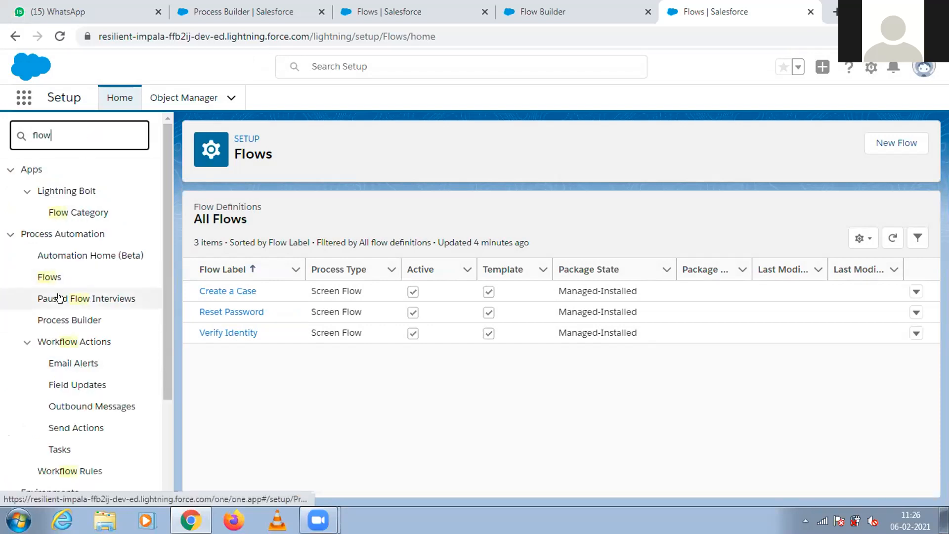
left_click(50, 280)
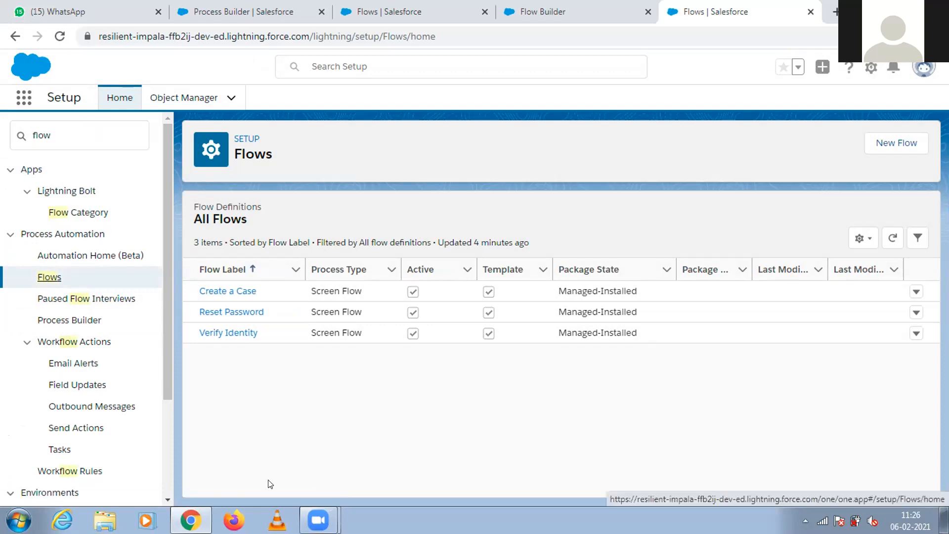
left_click(60, 36)
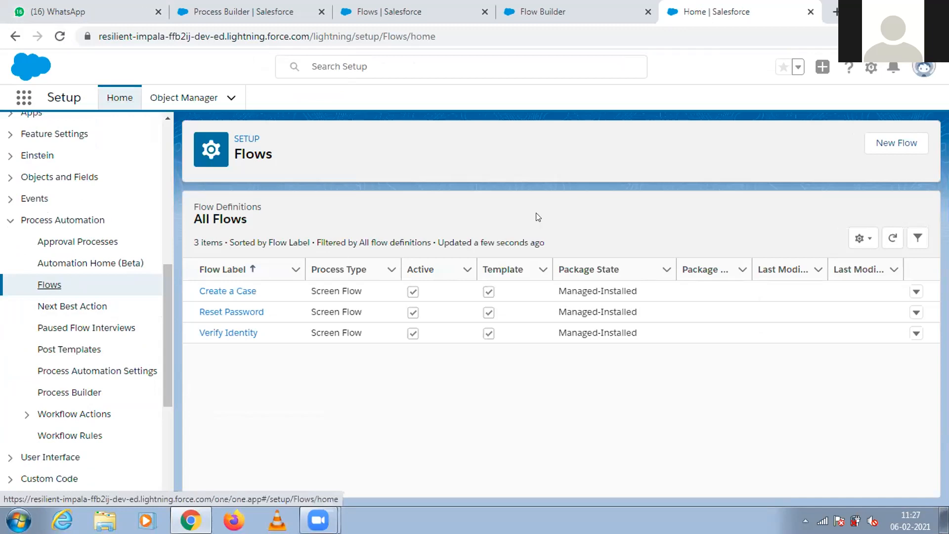
Start a new Record-Triggered Flow and choose the Freeform building layout.
left_click(899, 151)
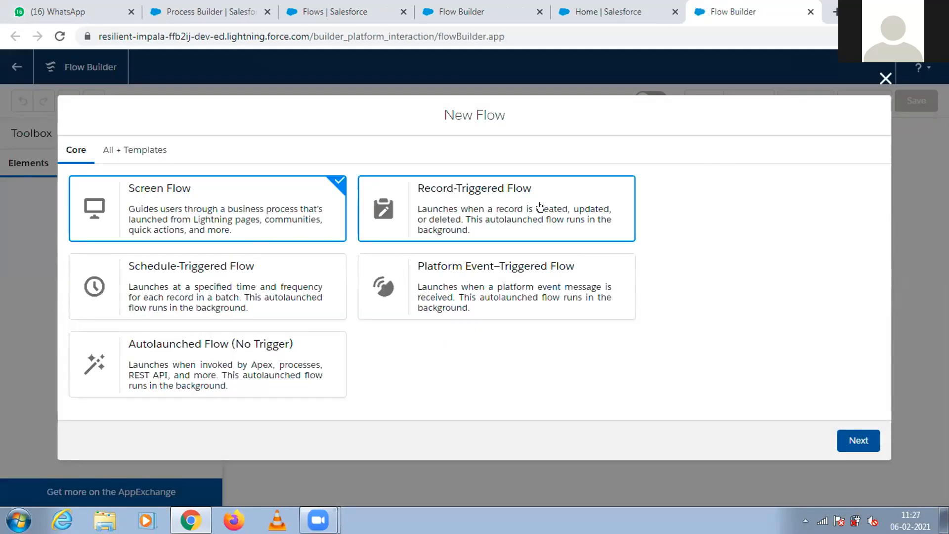
left_click(540, 207)
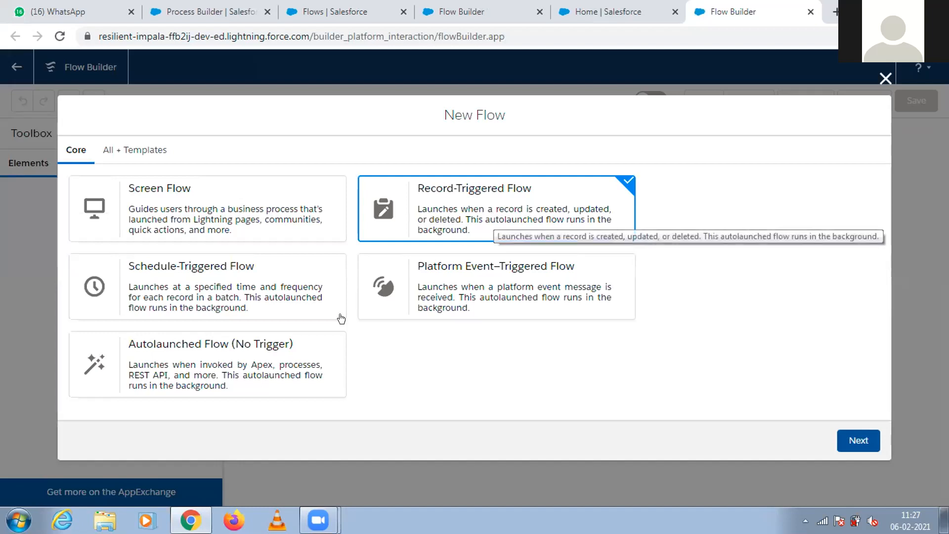
left_click(271, 352)
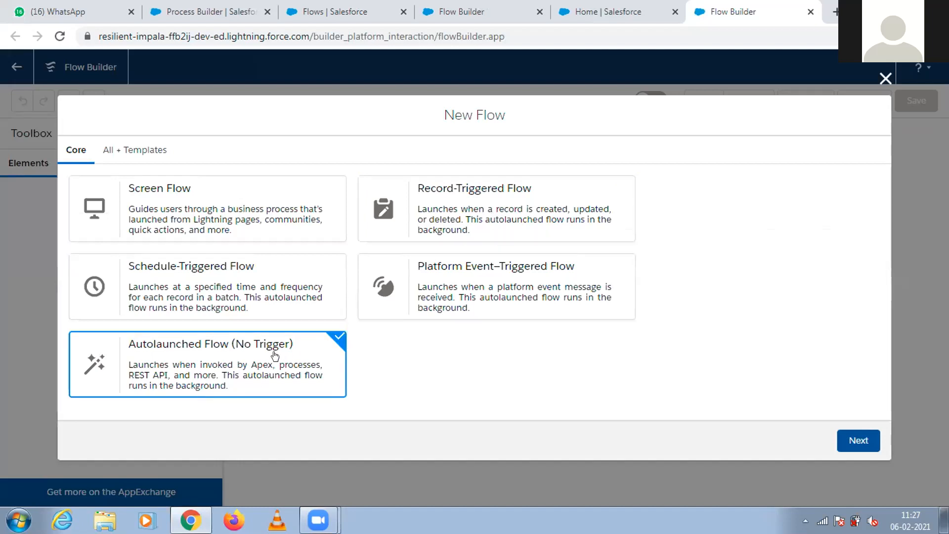
left_click(460, 219)
left_click(848, 440)
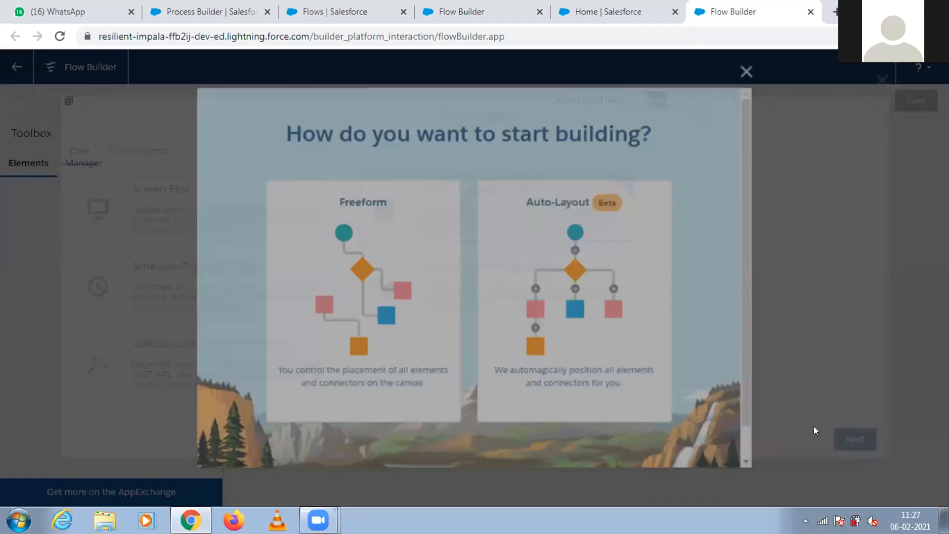
left_click(385, 300)
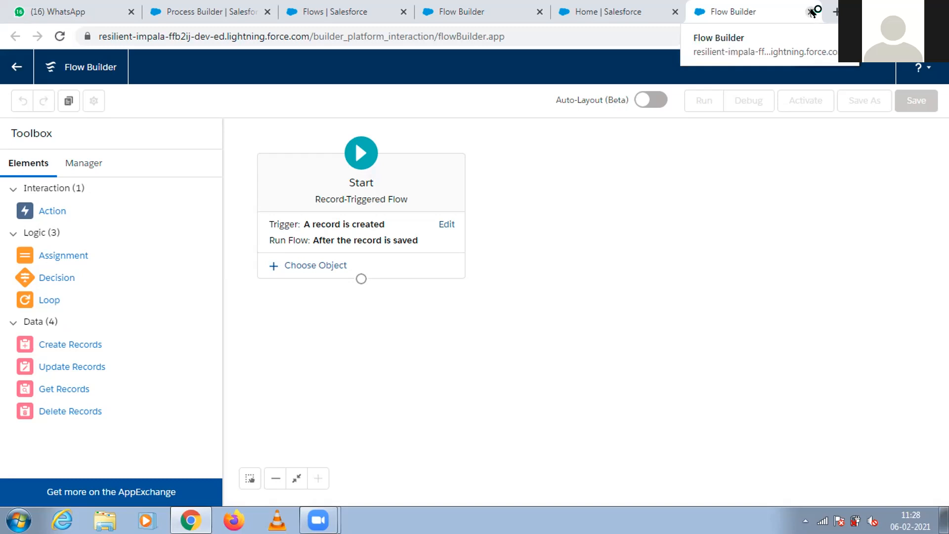
Close the new flow, the Create a Case flow and both Flows list pages, discarding unsaved changes.
left_click(810, 11)
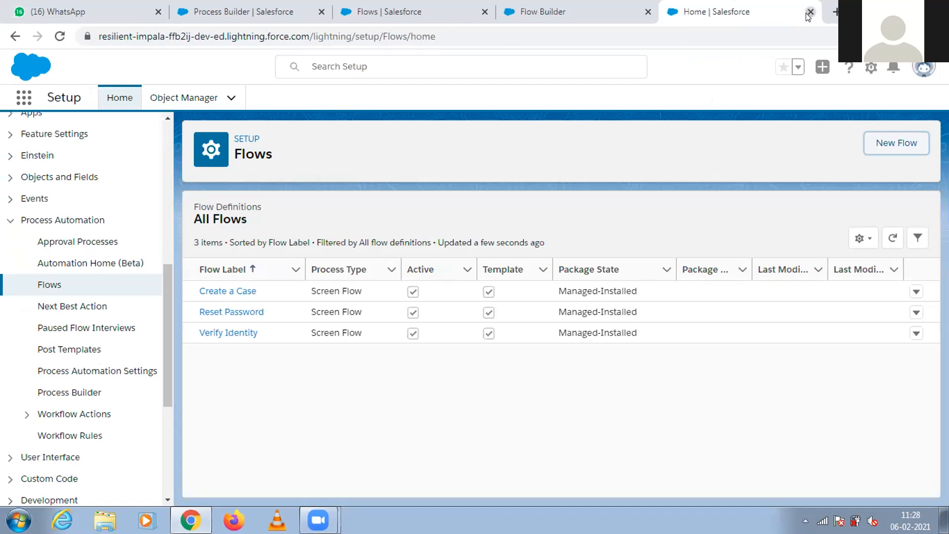
left_click(809, 12)
left_click(658, 11)
left_click(559, 114)
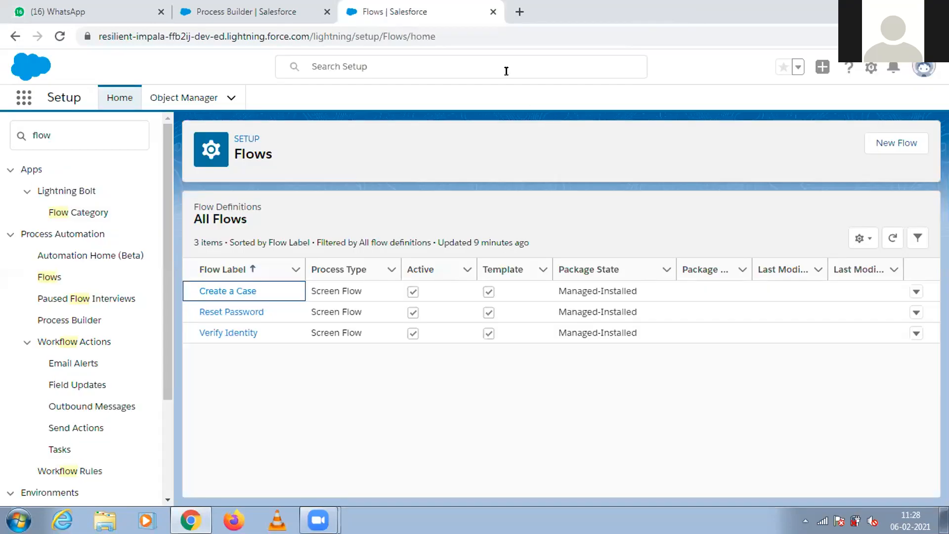
left_click(492, 11)
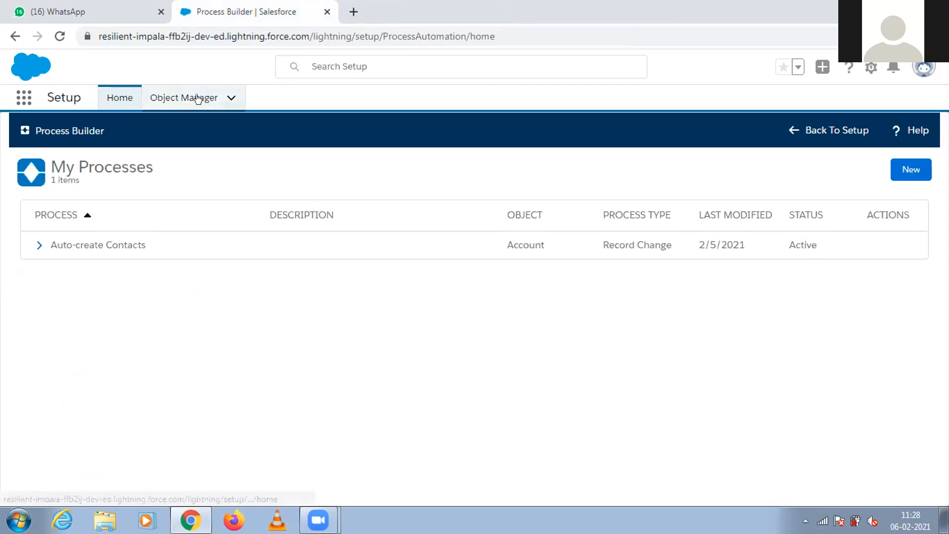
Return to the Setup home page and open the Approval Processes page.
left_click(175, 101)
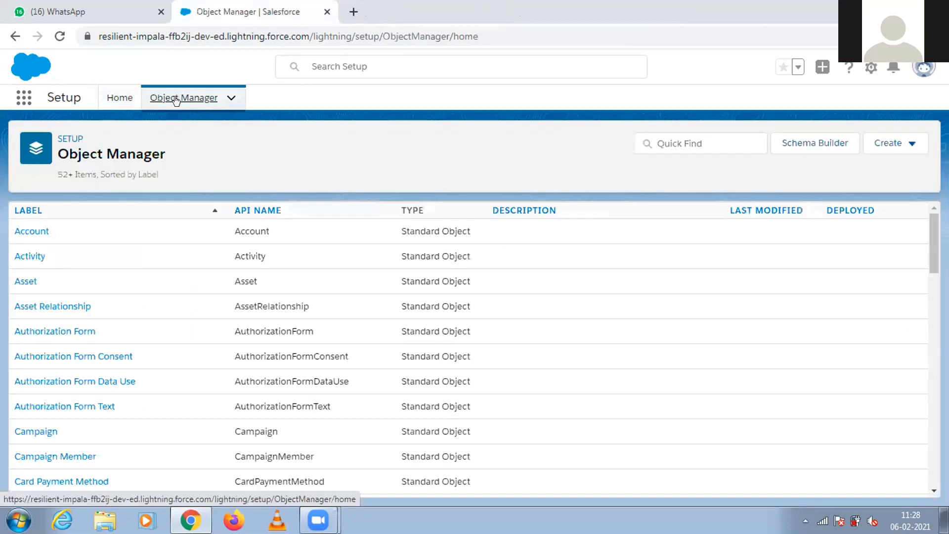
left_click(128, 100)
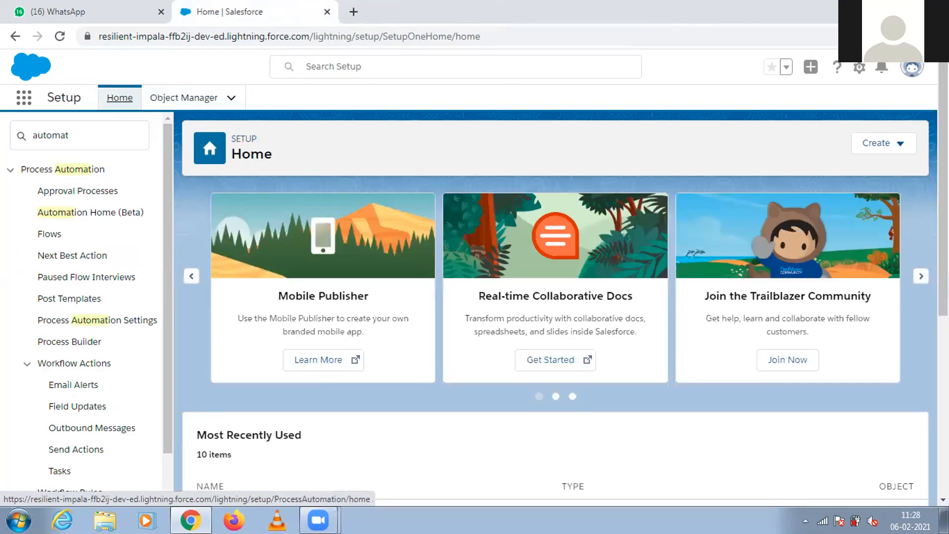
scroll(433, 195, "down", 4)
scroll(773, 295, "down", 1)
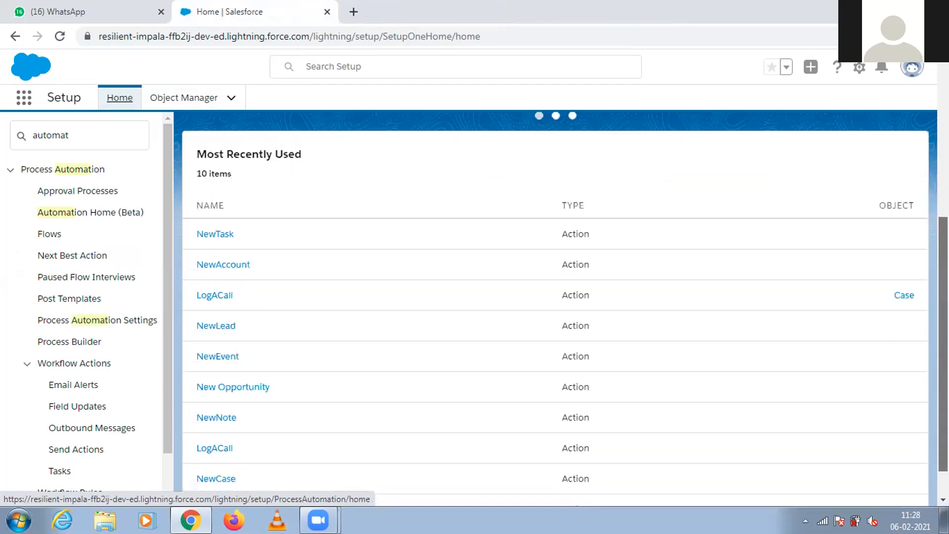
left_click(82, 188)
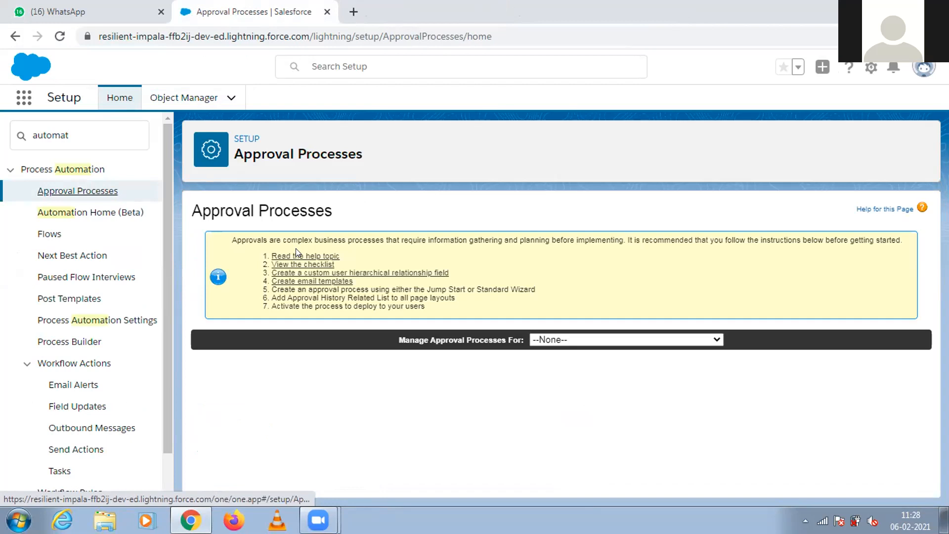
Choose Opportunity as the object whose approval processes are managed.
left_click(716, 339)
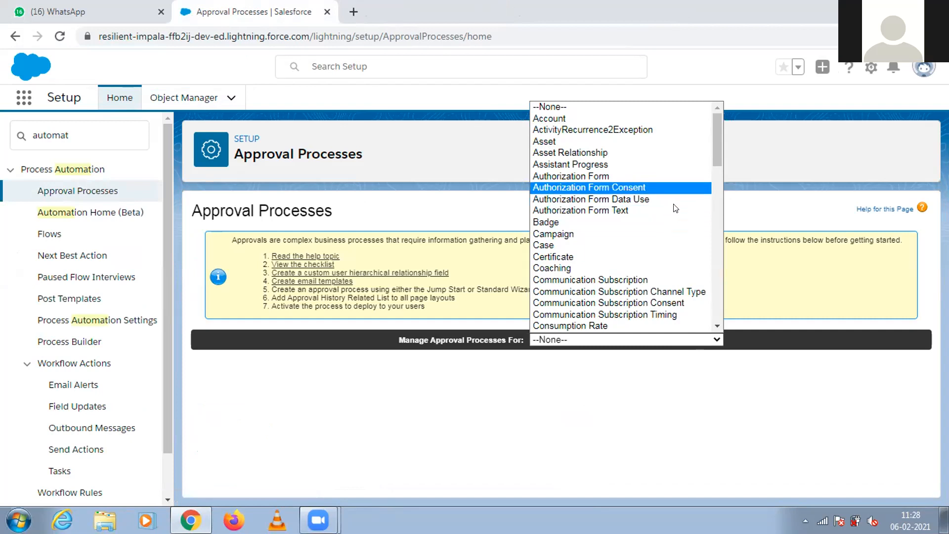
mouse_move(714, 156)
left_mouse_down()
mouse_move(713, 316)
mouse_move(712, 171)
left_mouse_up()
mouse_move(711, 168)
left_mouse_down()
mouse_move(712, 145)
mouse_move(711, 185)
left_mouse_up()
key("o")
key("p")
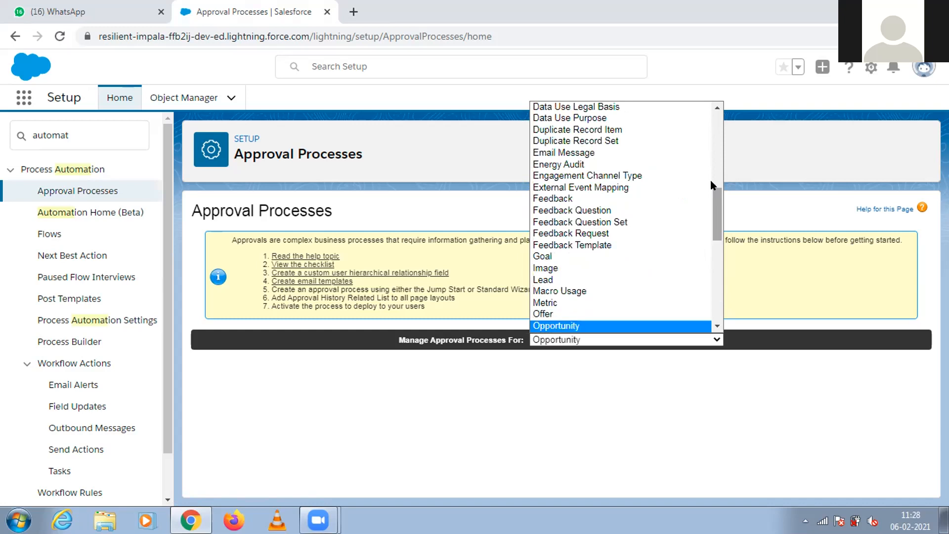
left_click(626, 326)
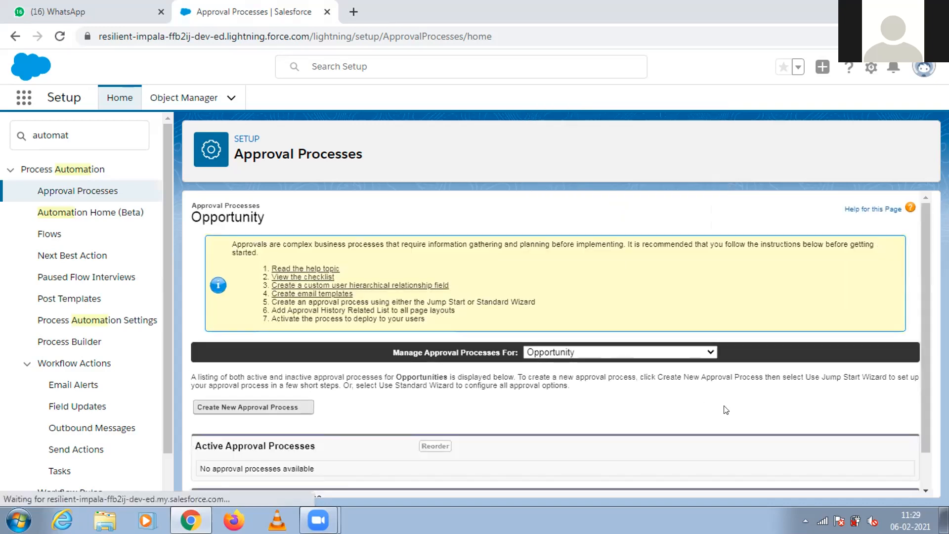
Start a new approval process for opportunities using the Jump Start Wizard.
left_click_drag(925, 226, 923, 283)
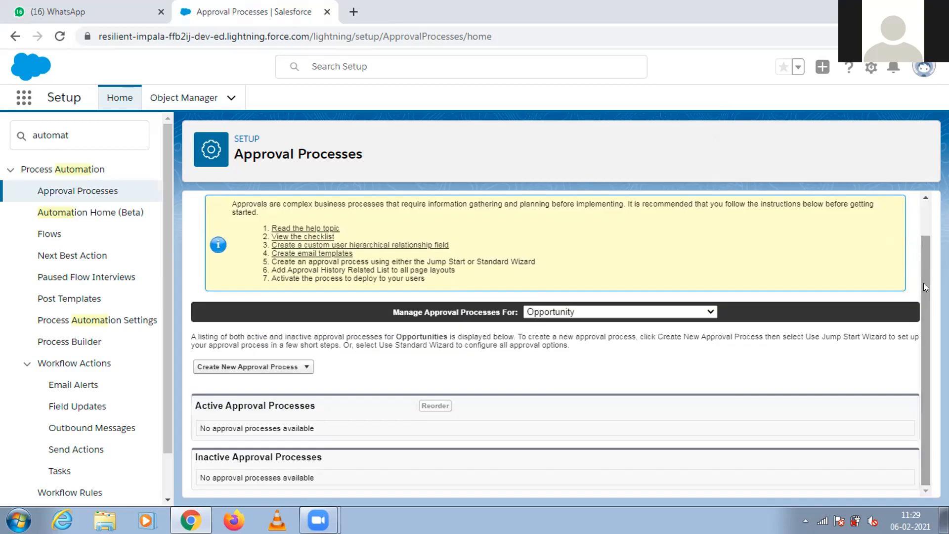
left_click(297, 374)
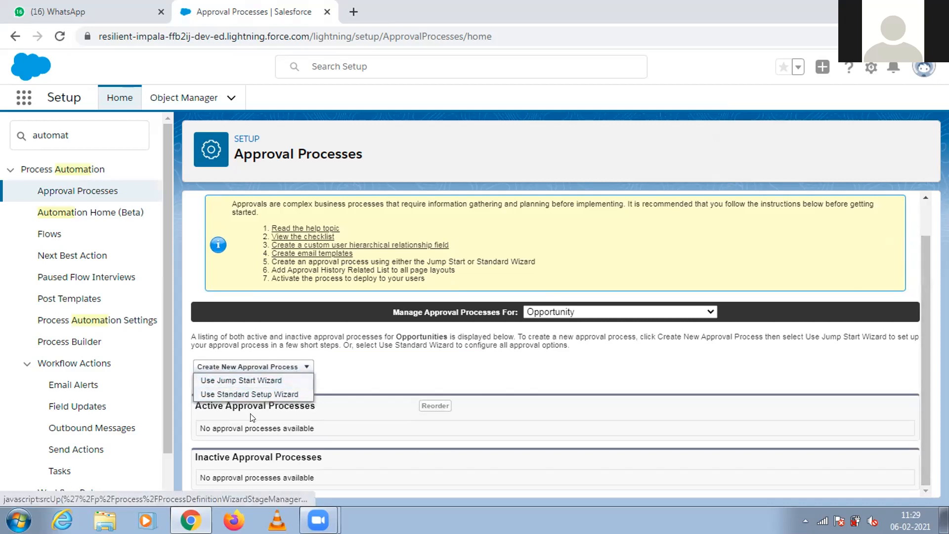
left_click(248, 381)
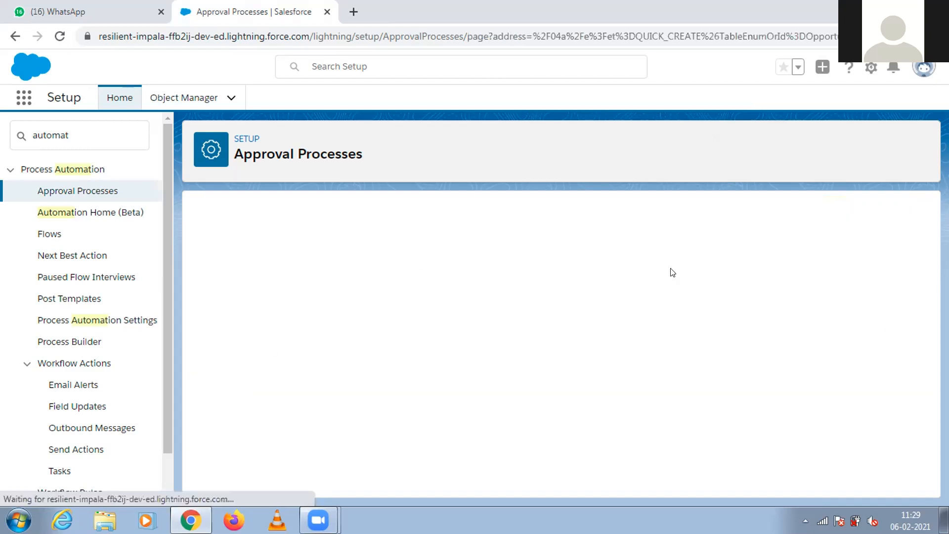
Name the approval process "Opportunity Approval" and let its unique name fill in automatically.
left_click(393, 327)
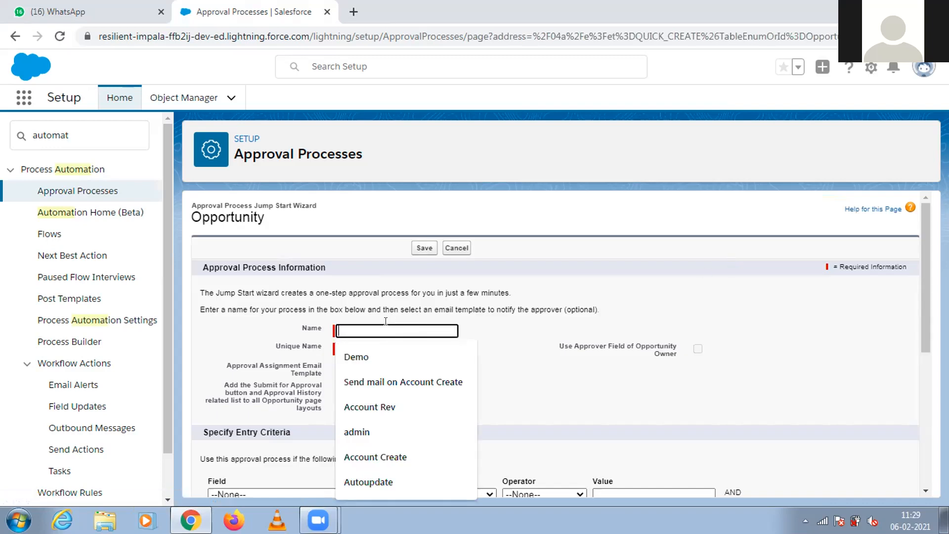
type("Oppo")
type("runity")
key("BackSpace")
key("BackSpace")
key("BackSpace")
key("BackSpace")
key("BackSpace")
type("tuni")
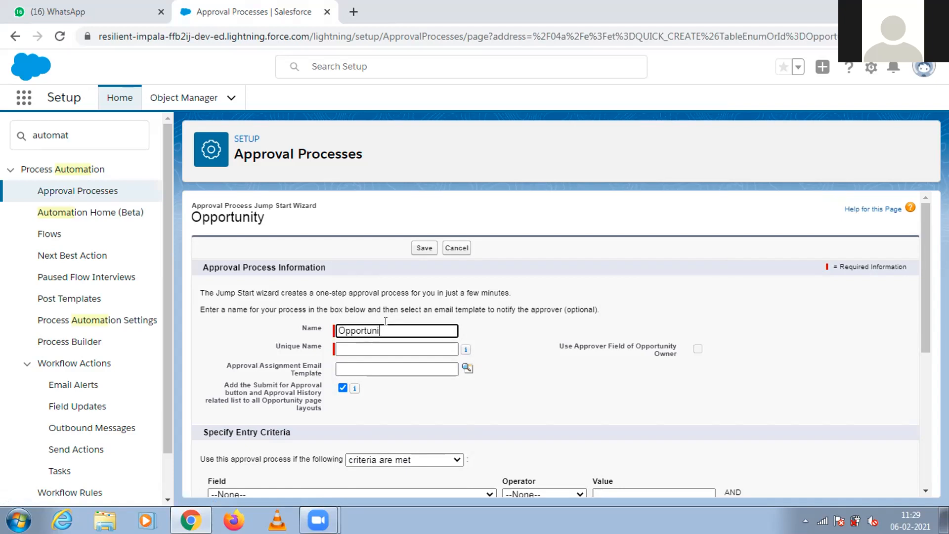
type("ty Approval")
left_click(555, 308)
Try the automatic approver options: assignment by hierarchy field and direct assignment to approvers.
left_click_drag(927, 229, 928, 315)
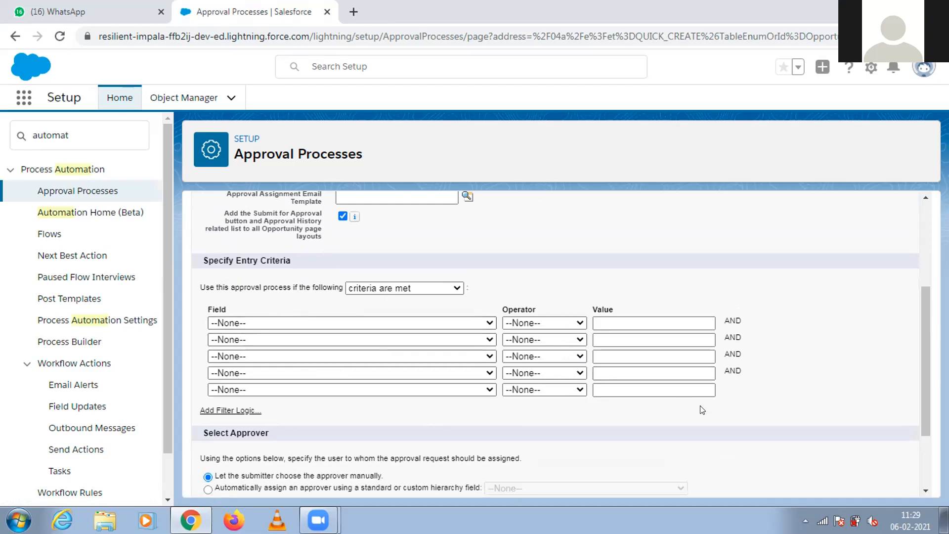
left_click_drag(926, 382, 926, 458)
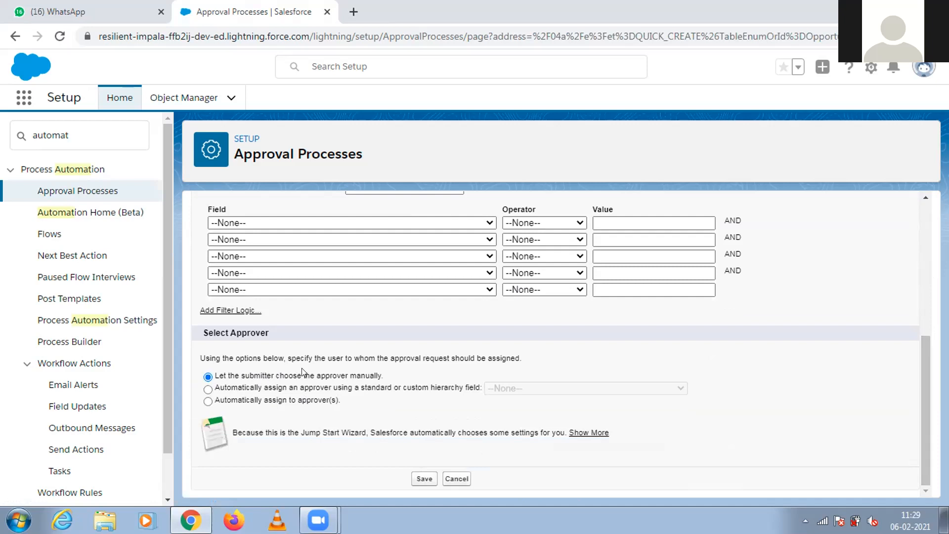
left_click(318, 388)
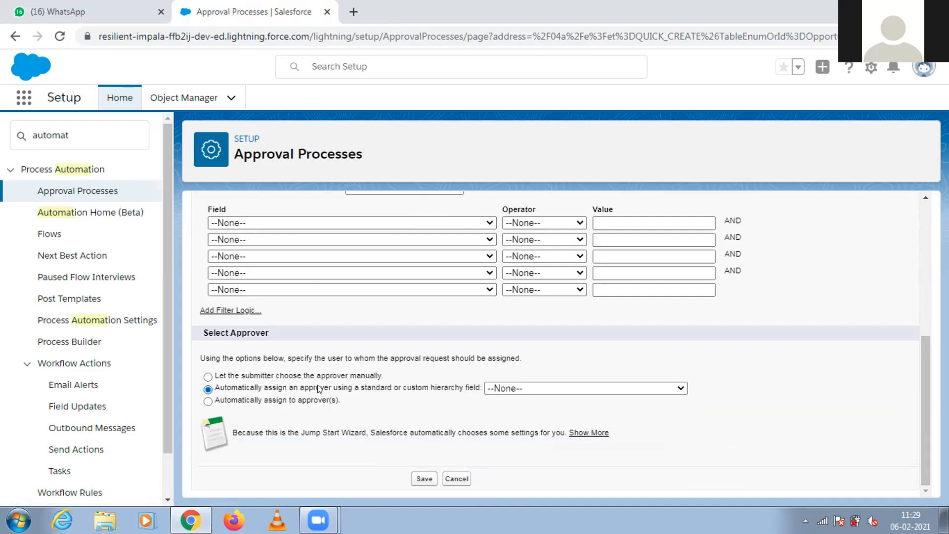
left_click(547, 388)
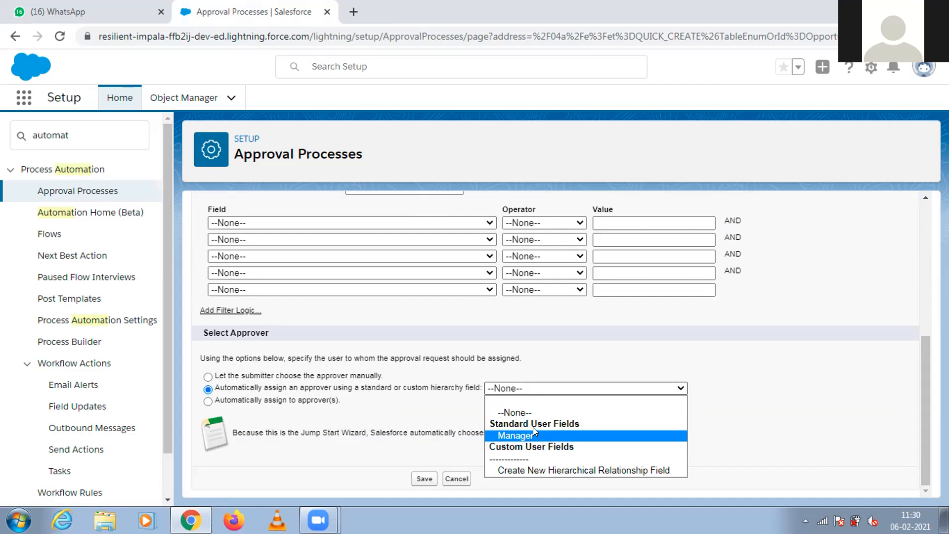
left_click(528, 346)
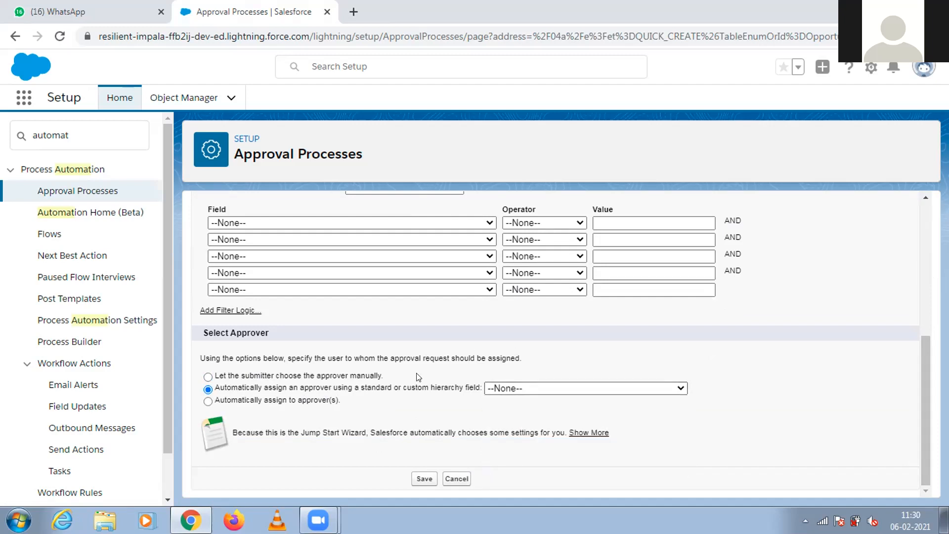
left_click(326, 403)
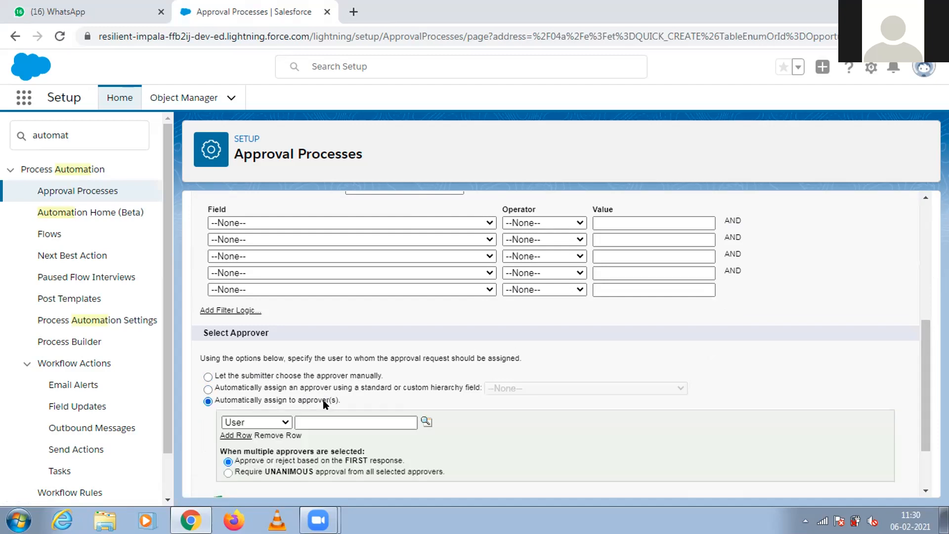
left_click(285, 424)
left_click(285, 423)
scroll(923, 367, "down", 2)
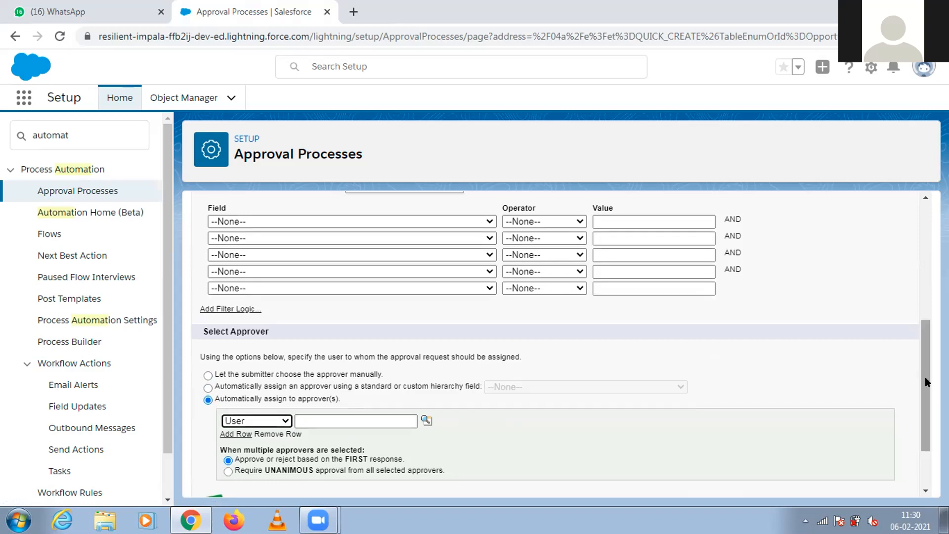
scroll(927, 361, "up", 3)
Let the submitter choose the approver manually, then save the approval process and open its detail page.
left_click(207, 398)
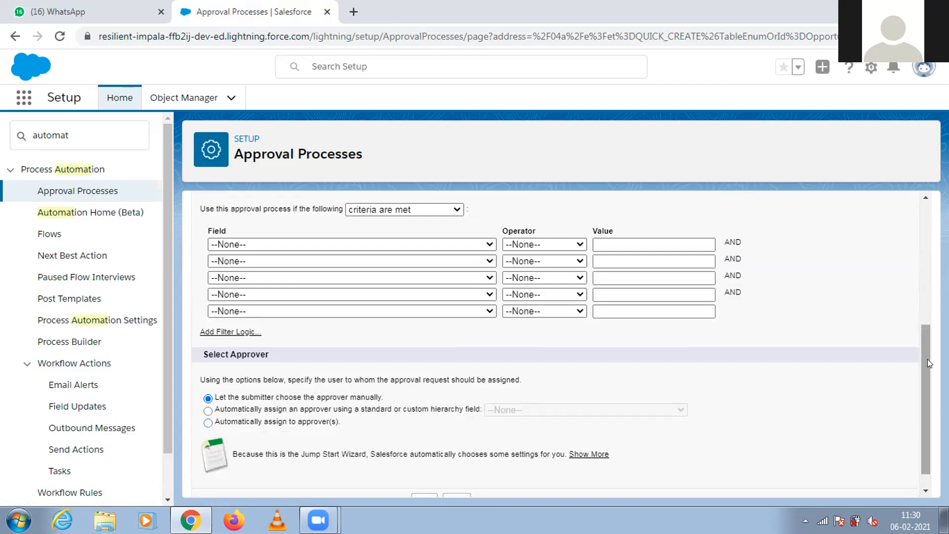
scroll(926, 359, "down", 1)
left_click(424, 479)
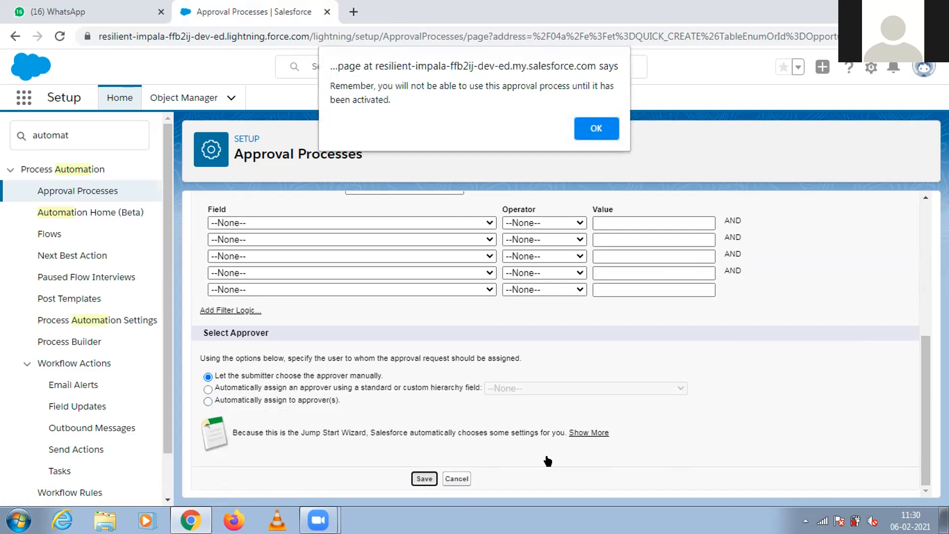
left_click(583, 127)
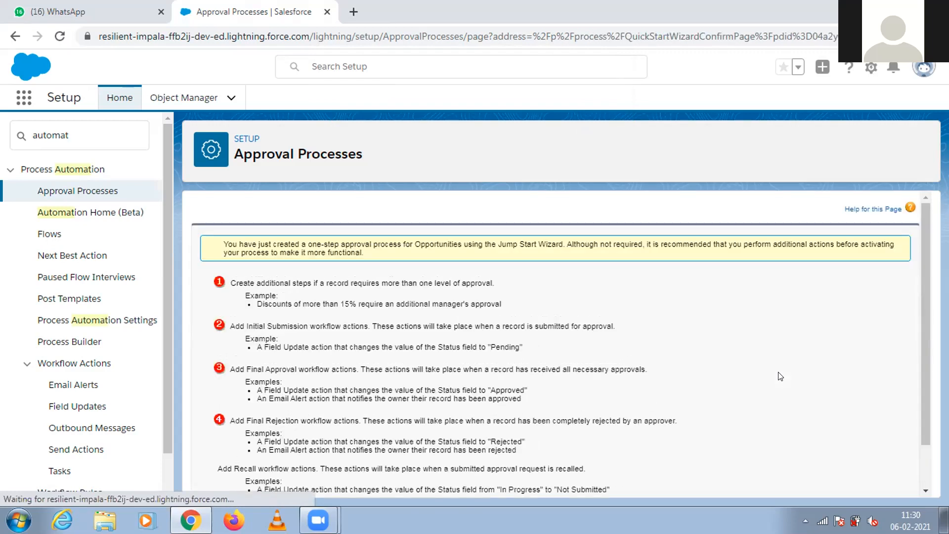
scroll(927, 307, "down", 3)
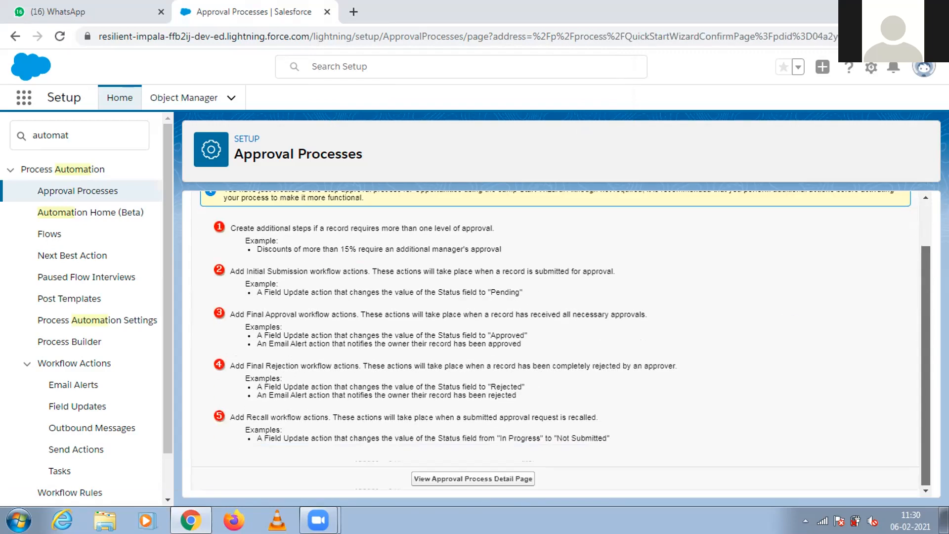
left_click(505, 477)
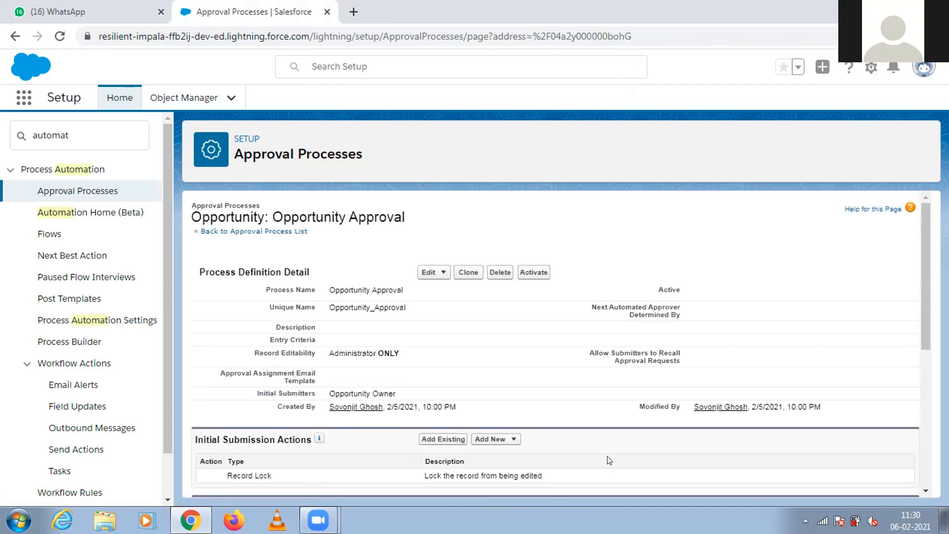
Review the approval process's definition, steps and actions, including the new action types offered for initial submission.
left_click_drag(923, 269, 923, 333)
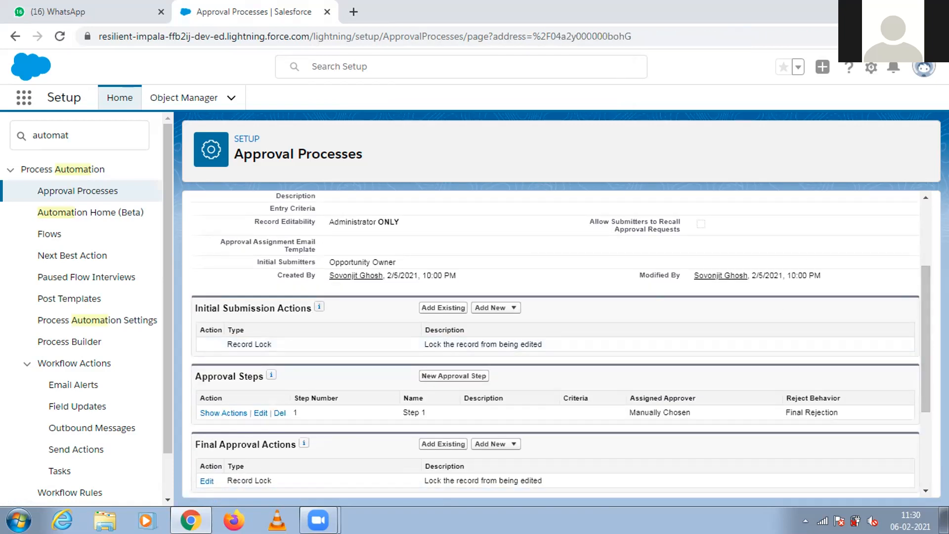
left_click_drag(924, 281, 925, 317)
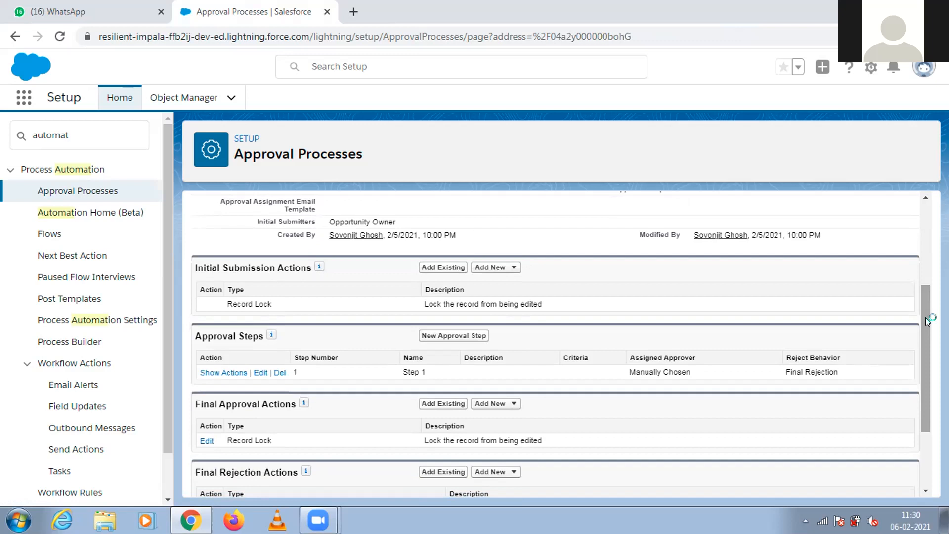
left_click_drag(925, 317, 926, 238)
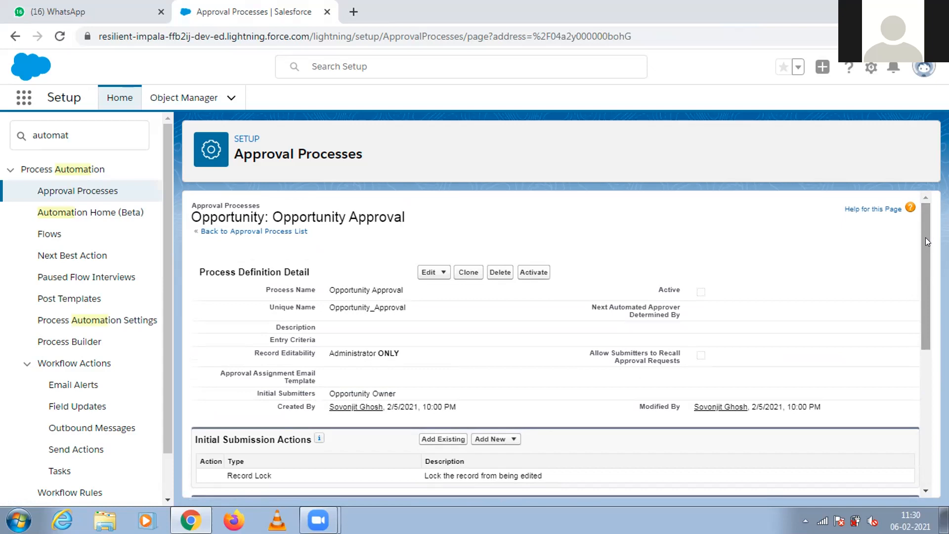
left_click_drag(926, 238, 926, 329)
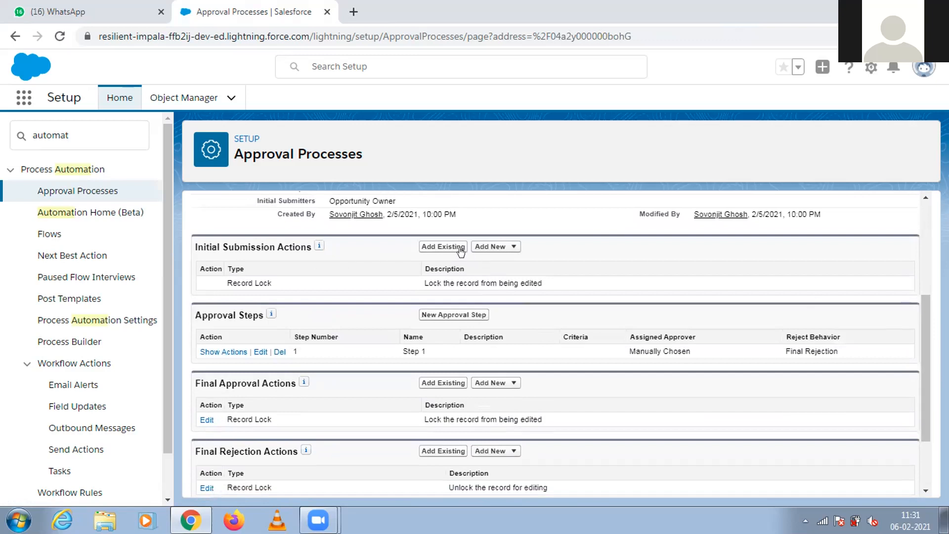
left_click(484, 249)
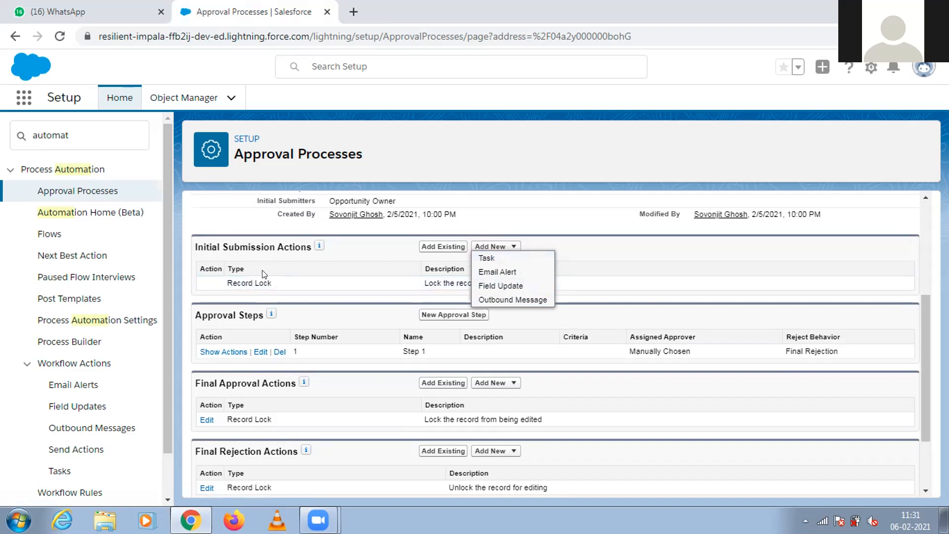
left_click(339, 321)
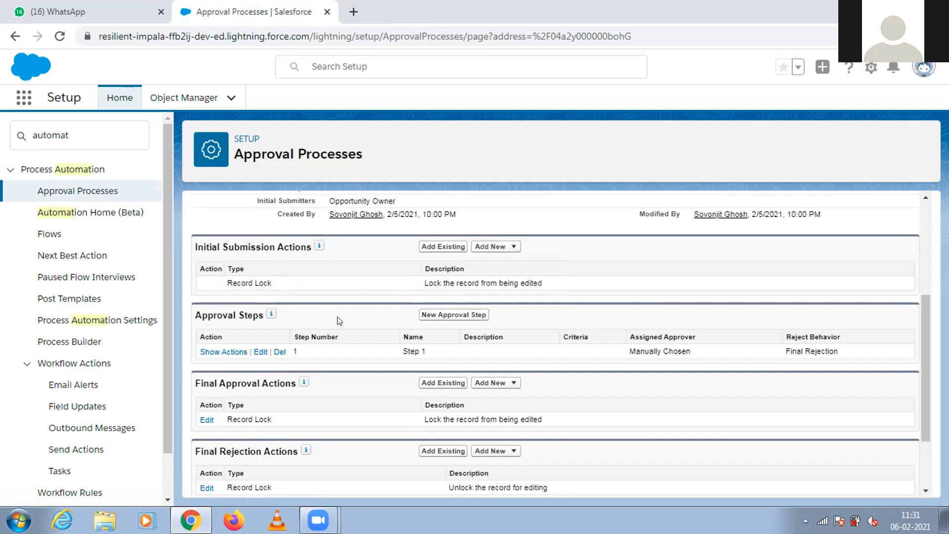
Start a new approval step with the name and unique name Step1, and continue to its criteria.
left_click(432, 319)
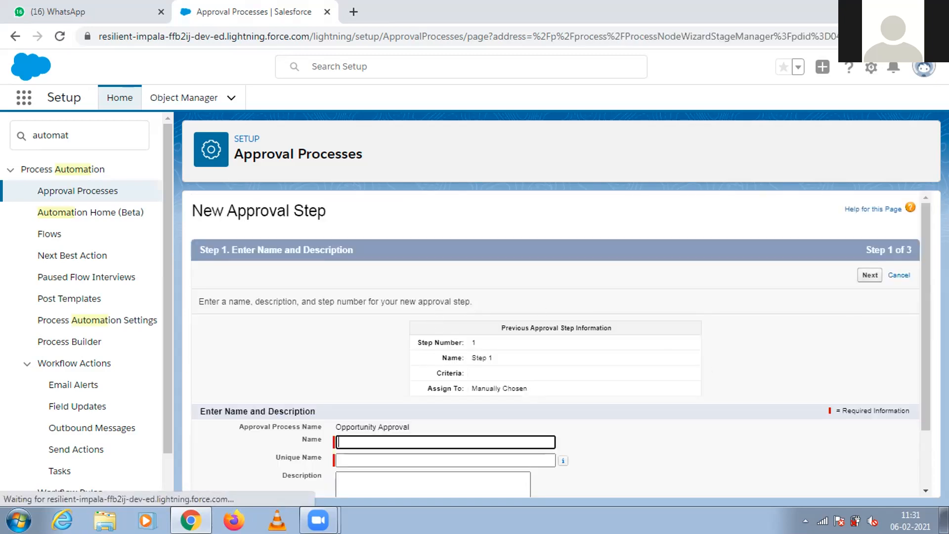
left_click_drag(928, 303, 929, 372)
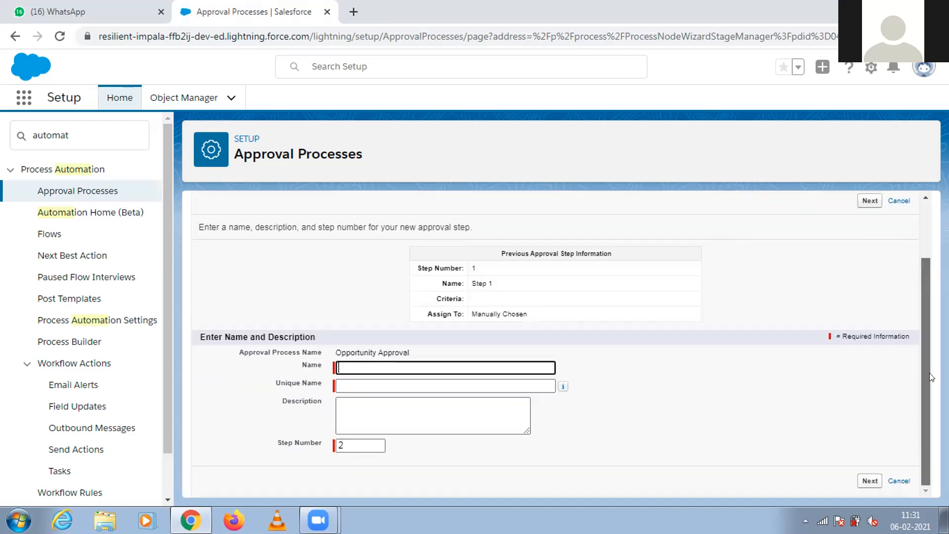
type("Step1")
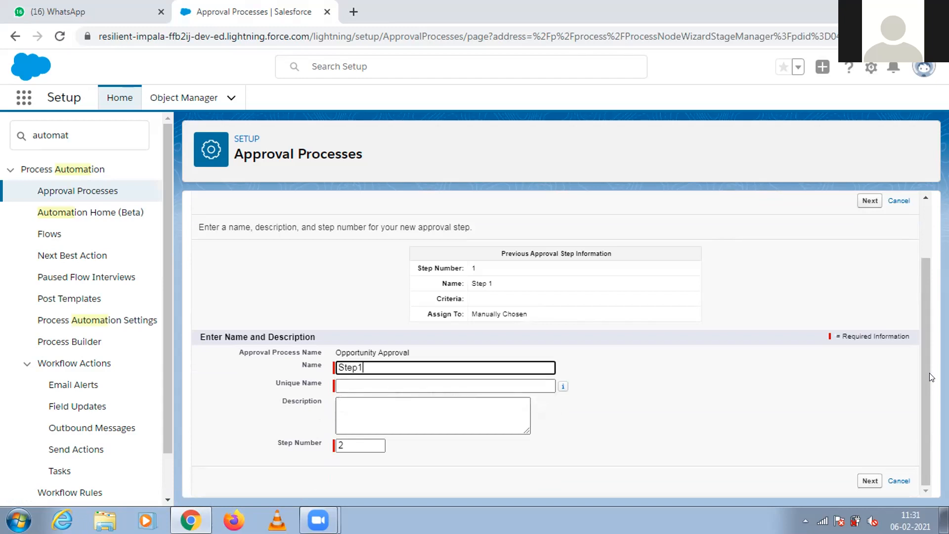
left_click(531, 389)
left_click(489, 405)
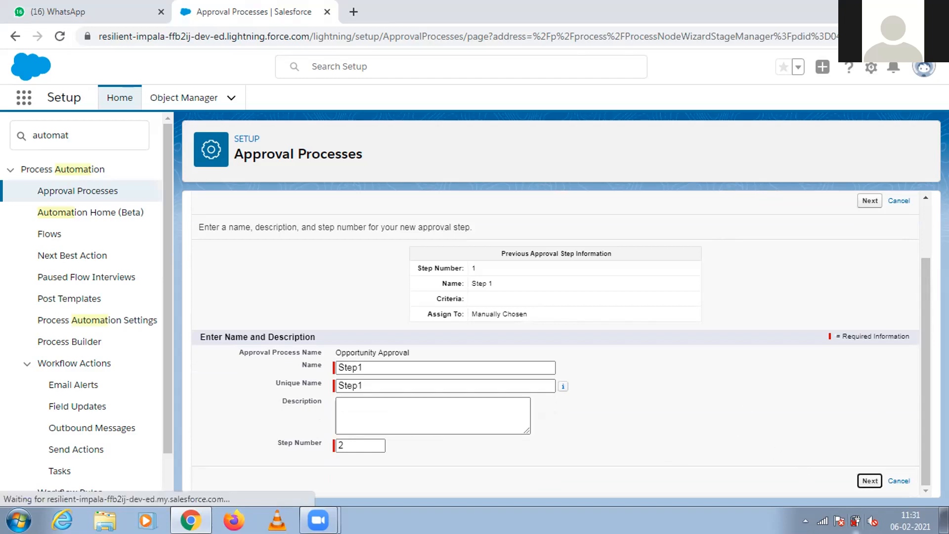
left_click(868, 481)
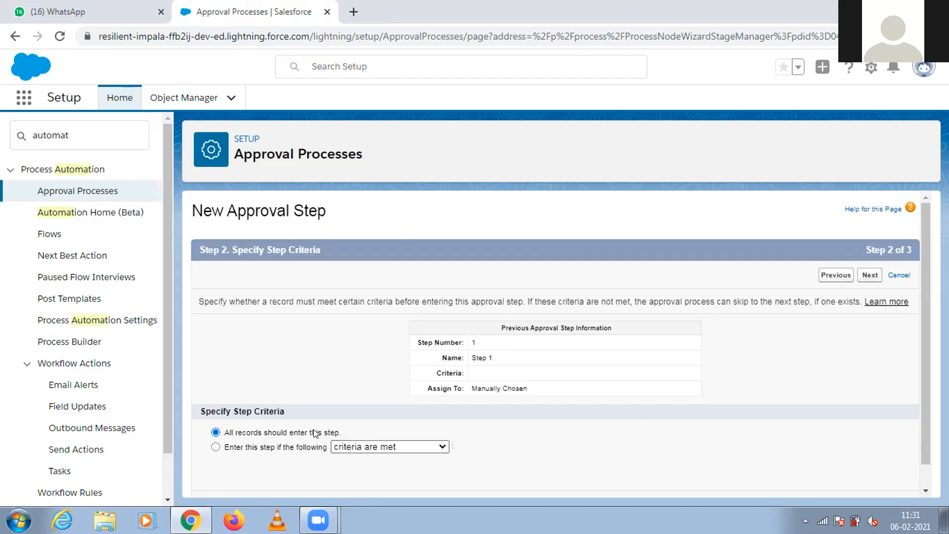
Restrict the approval step to records meeting criteria and choose Opportunity: Amount as the first criterion's field.
left_click(296, 447)
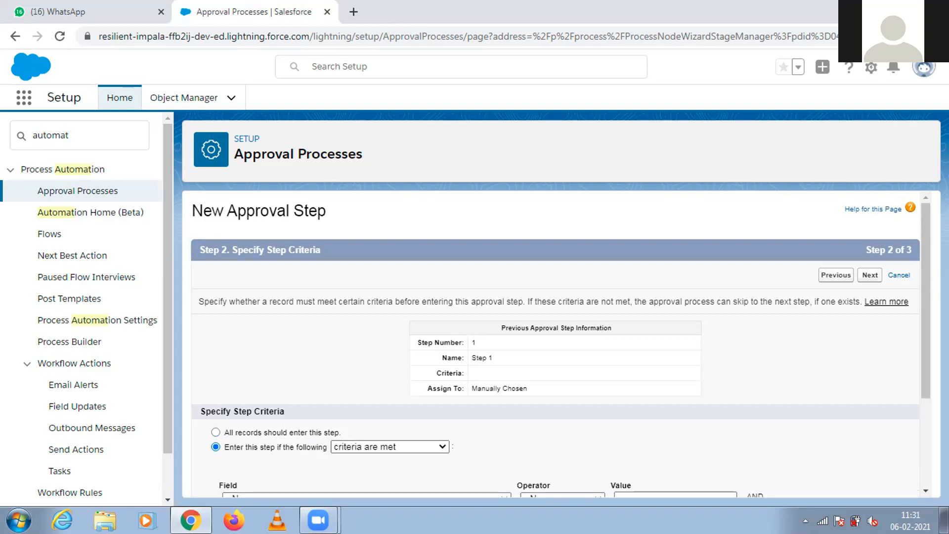
left_click_drag(928, 227, 924, 293)
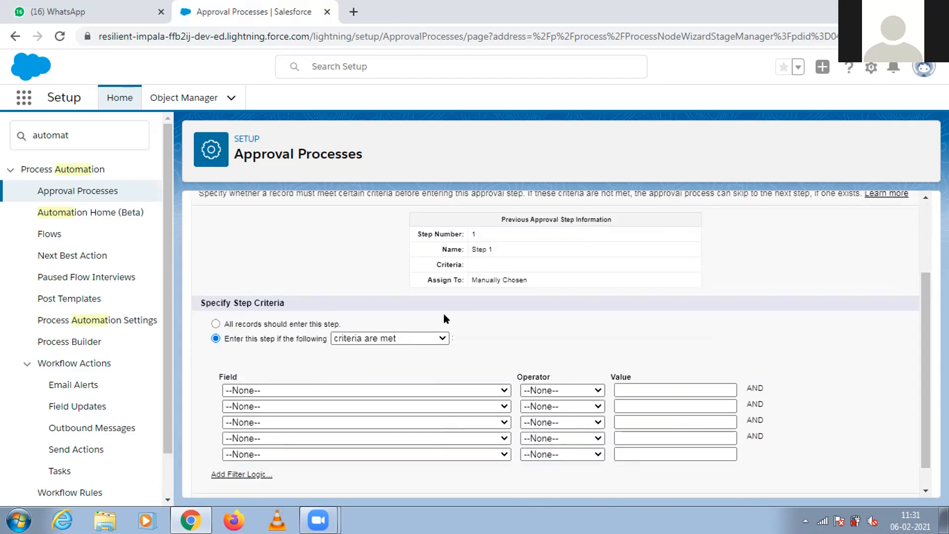
left_click(395, 338)
left_click(312, 383)
left_click(303, 394)
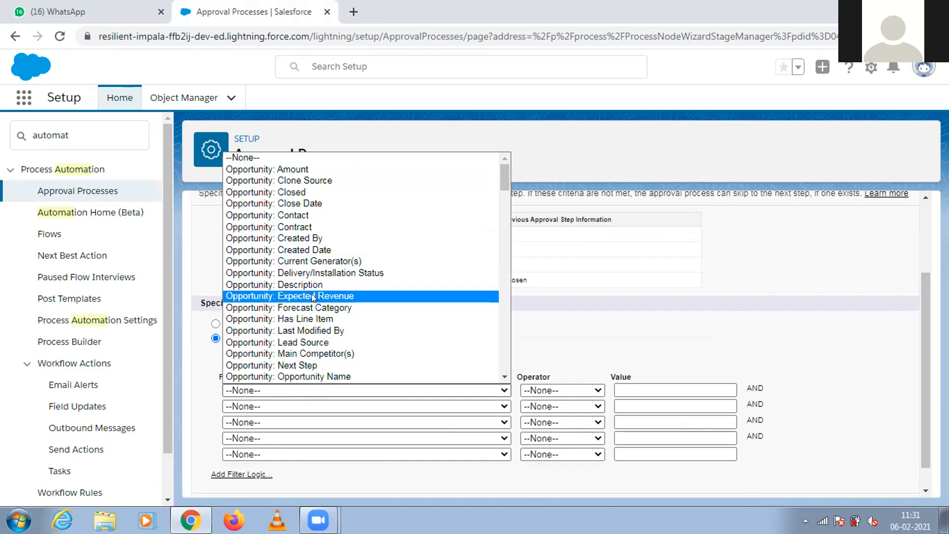
left_click(292, 169)
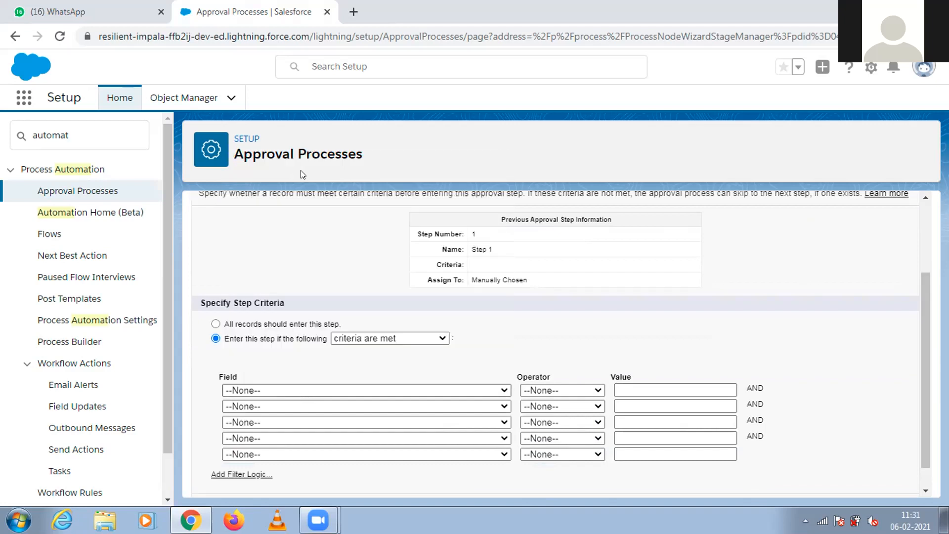
Set the Amount criterion to greater than 10000 and continue to the approver selection.
left_click(546, 391)
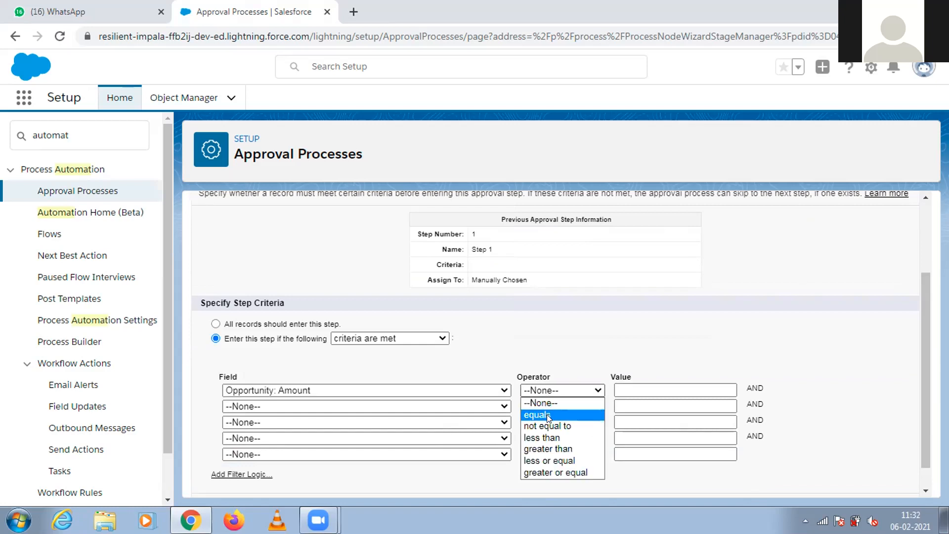
left_click(544, 448)
left_click(616, 389)
type("10000")
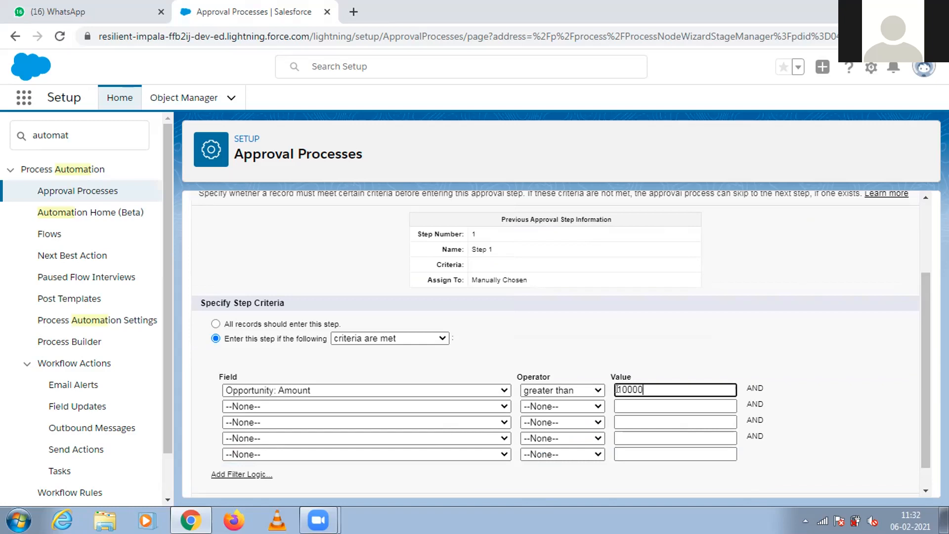
scroll(917, 351, "down", 2)
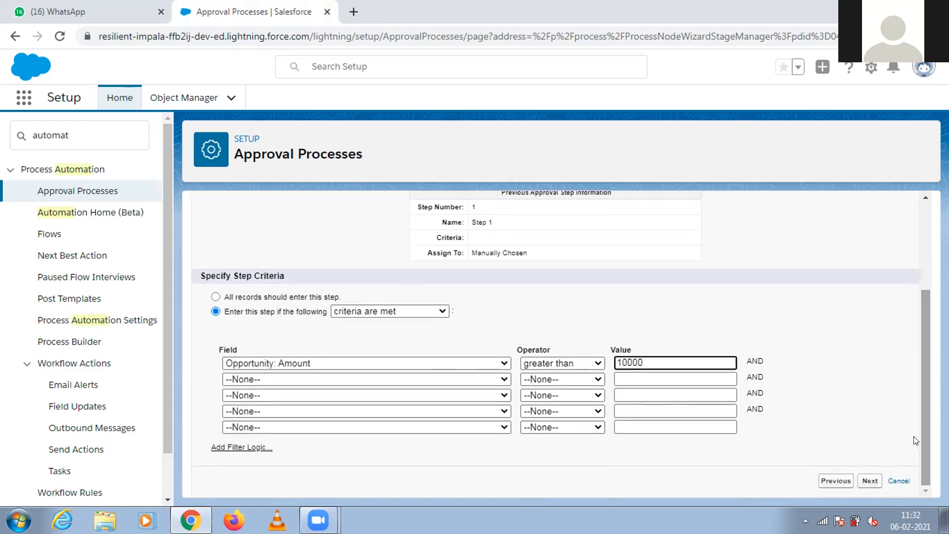
left_click(871, 480)
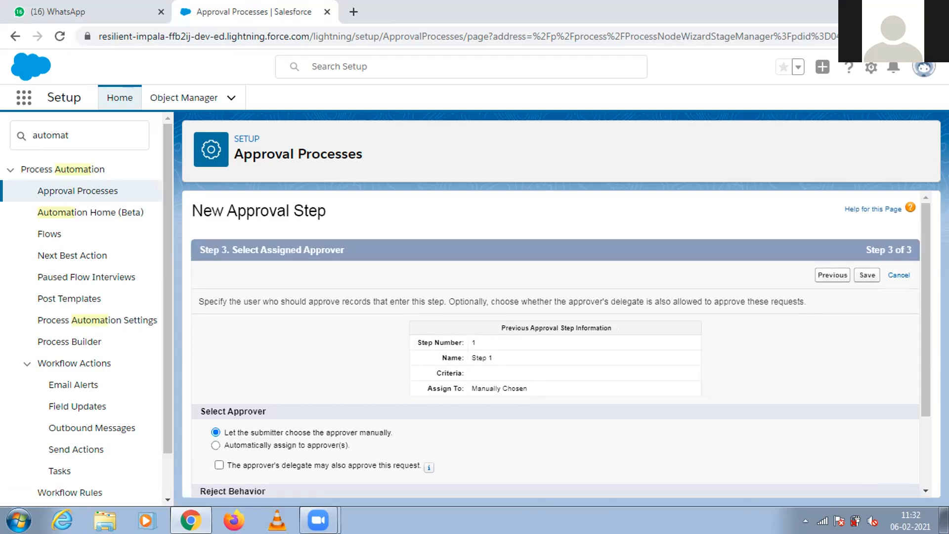
Save the step with a manually chosen approver and final rejection behavior, and start a new task as its approval action.
left_click_drag(923, 334, 917, 450)
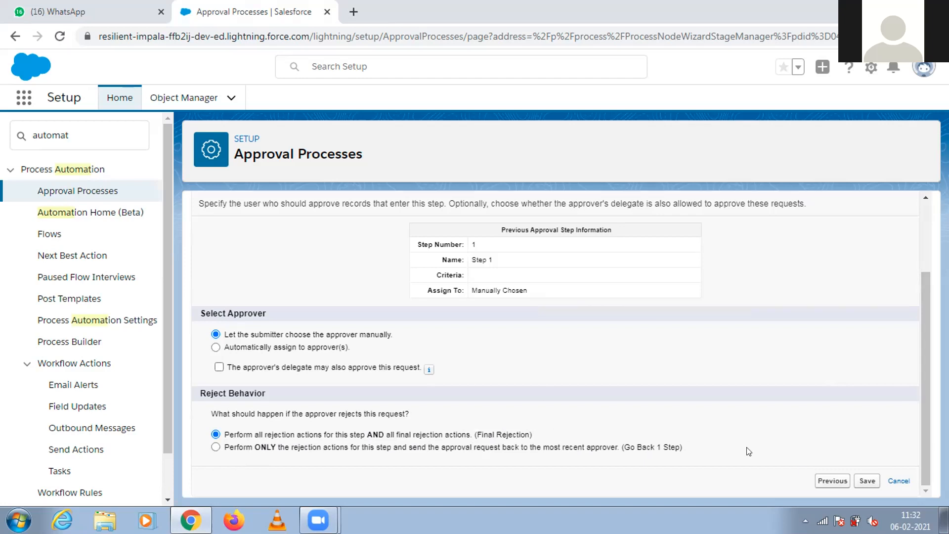
left_click(866, 481)
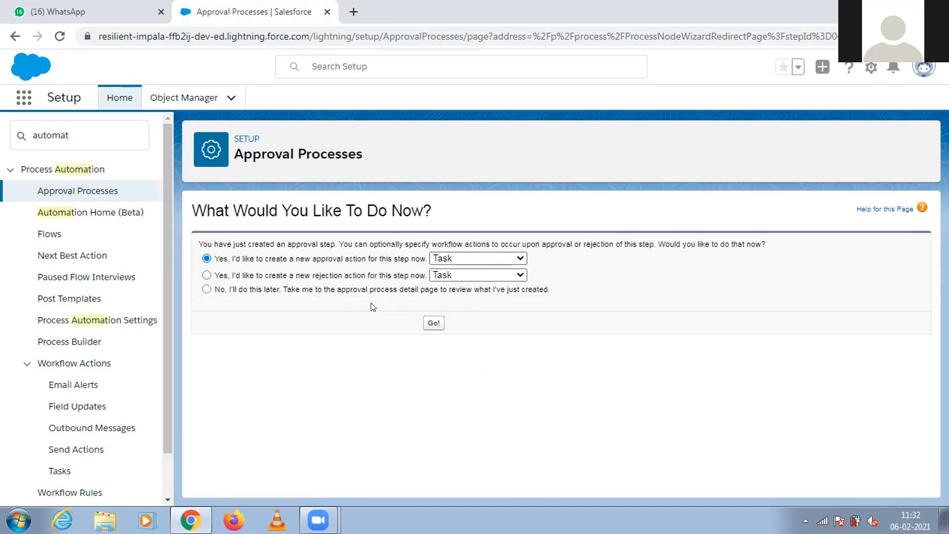
left_click(429, 323)
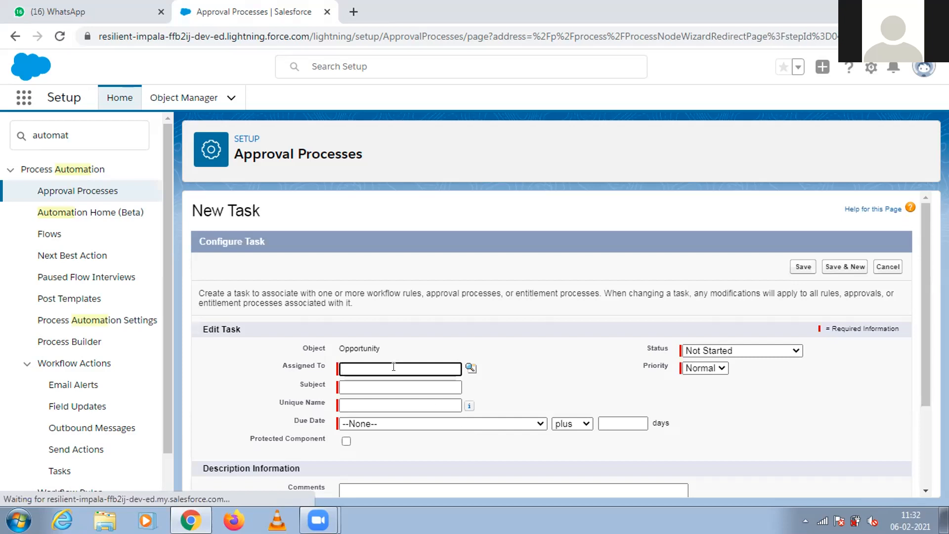
Assign the task to the org's user and enter Approval as its subject and unique name.
left_click_drag(926, 329, 928, 436)
left_click(397, 249)
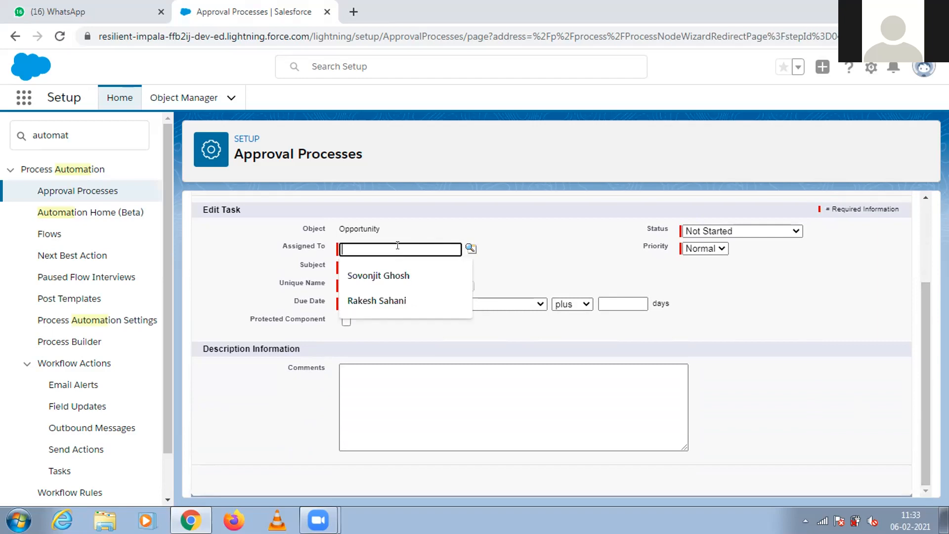
left_click(394, 279)
left_click(394, 267)
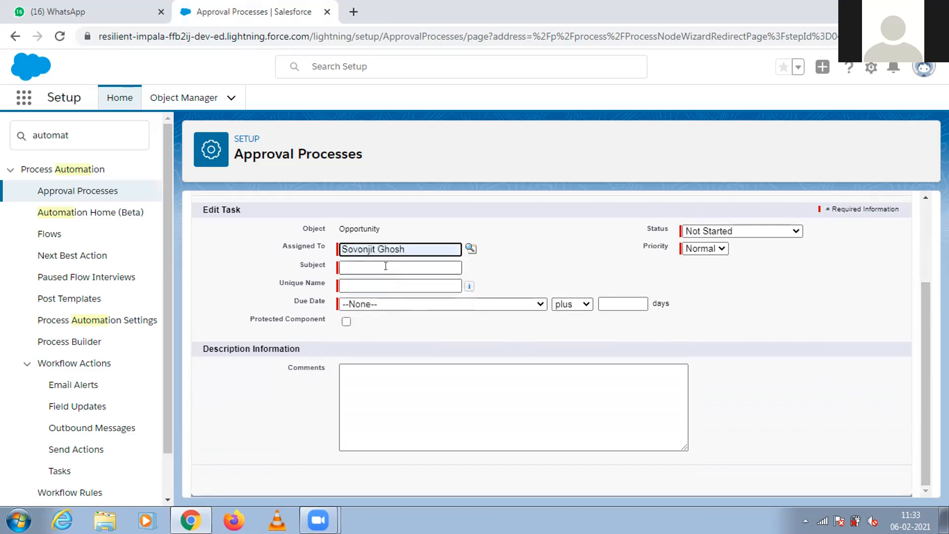
left_click(492, 266)
left_click(406, 265)
type("Appro")
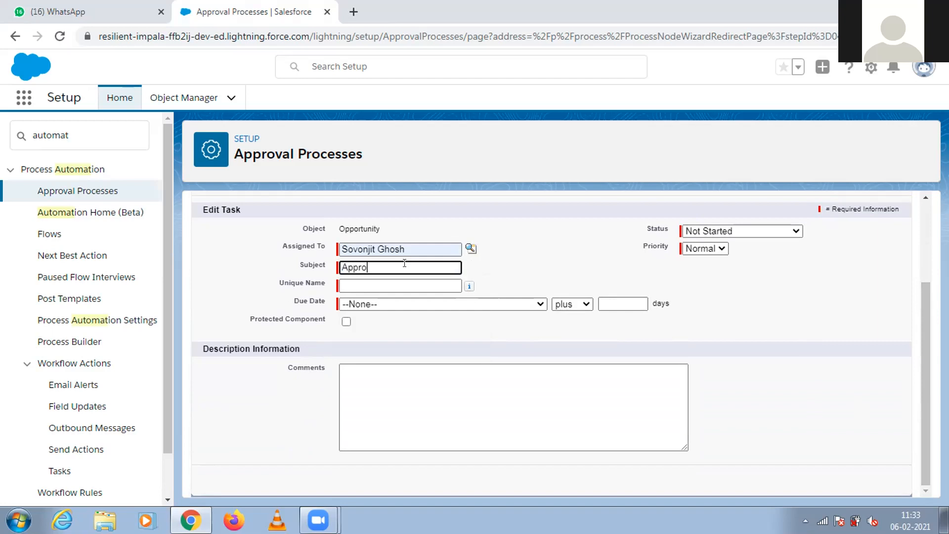
type("val")
left_click(396, 284)
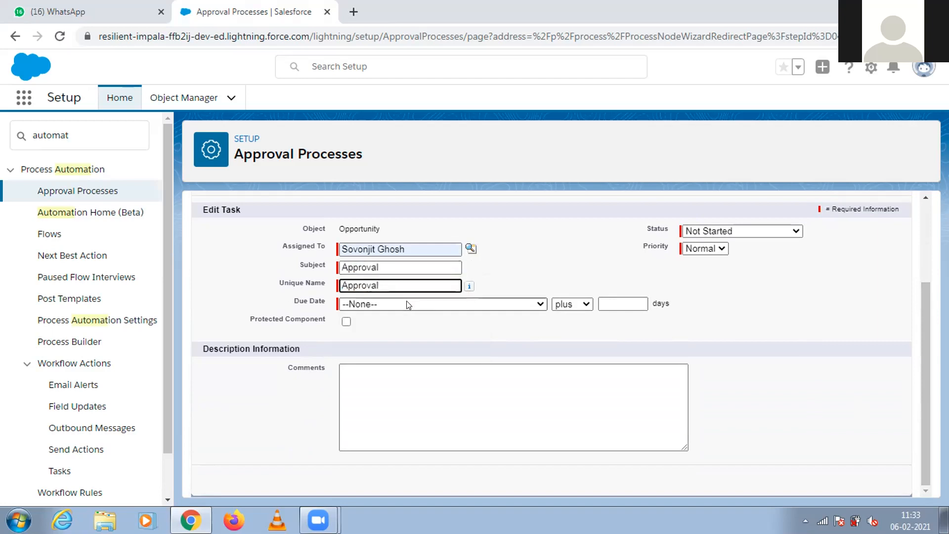
Set the task's due date to Opportunity: Created Date plus 0 days and save the task with the status Not Started.
left_click(406, 302)
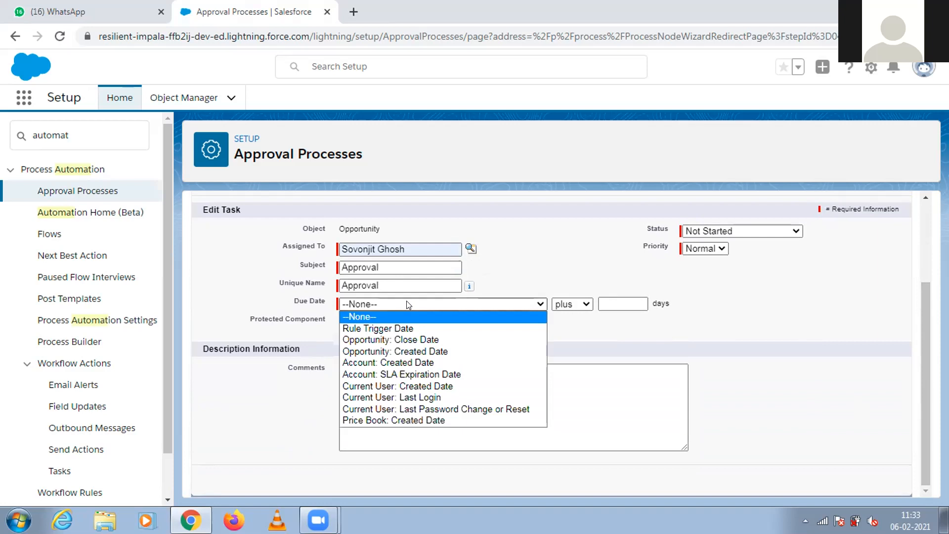
left_click(405, 350)
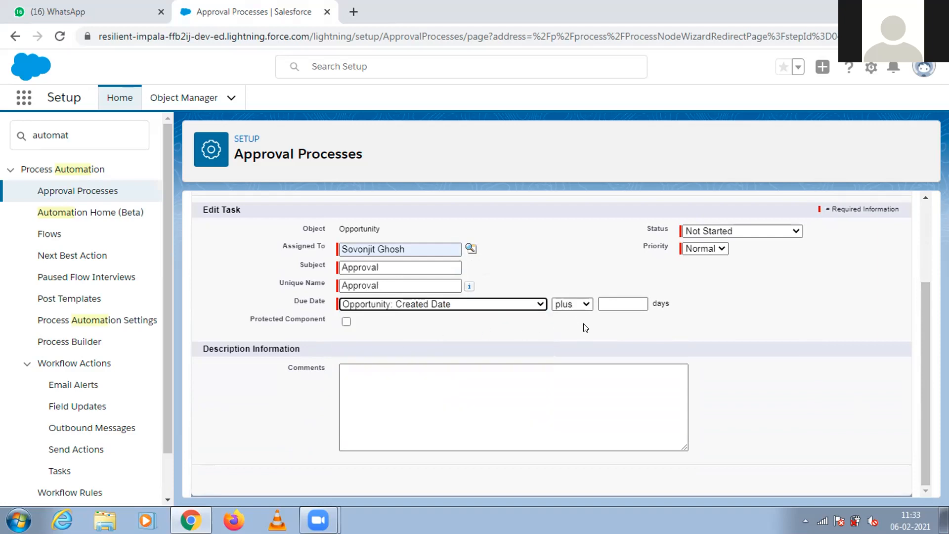
left_click(611, 302)
type("0")
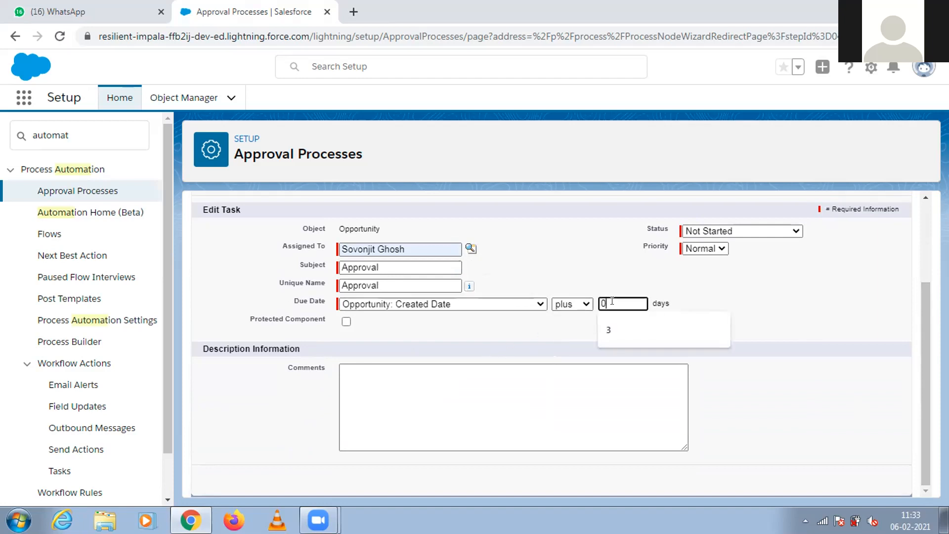
left_click(509, 334)
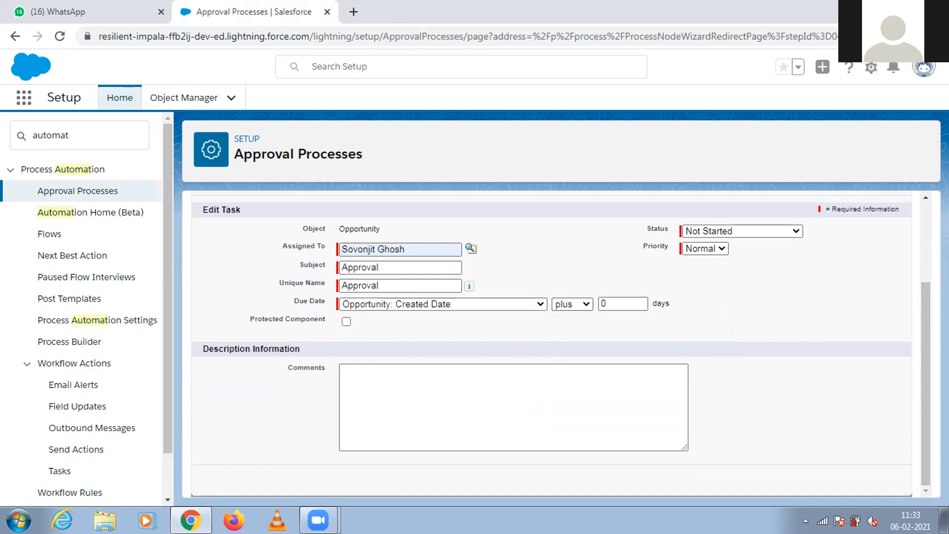
left_click(774, 230)
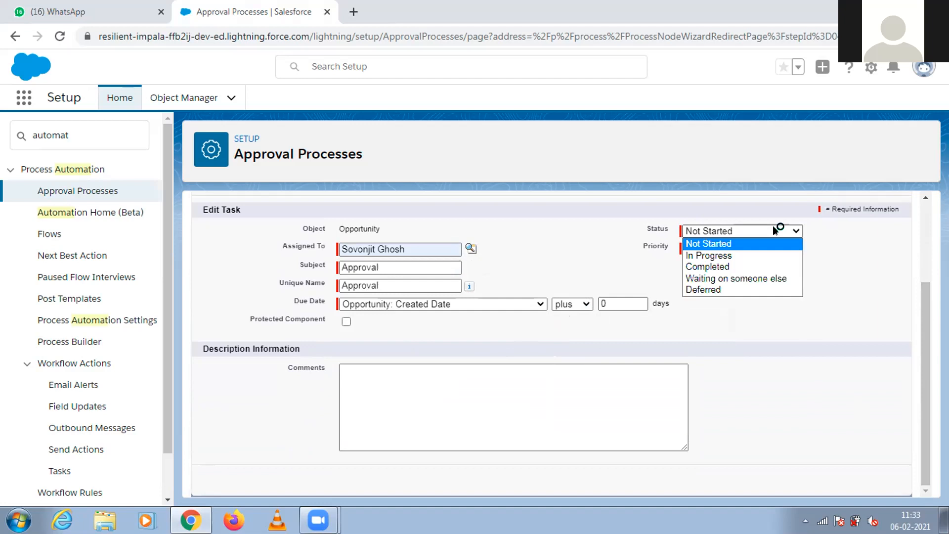
left_click(774, 230)
left_click_drag(925, 314, 916, 232)
left_click(801, 267)
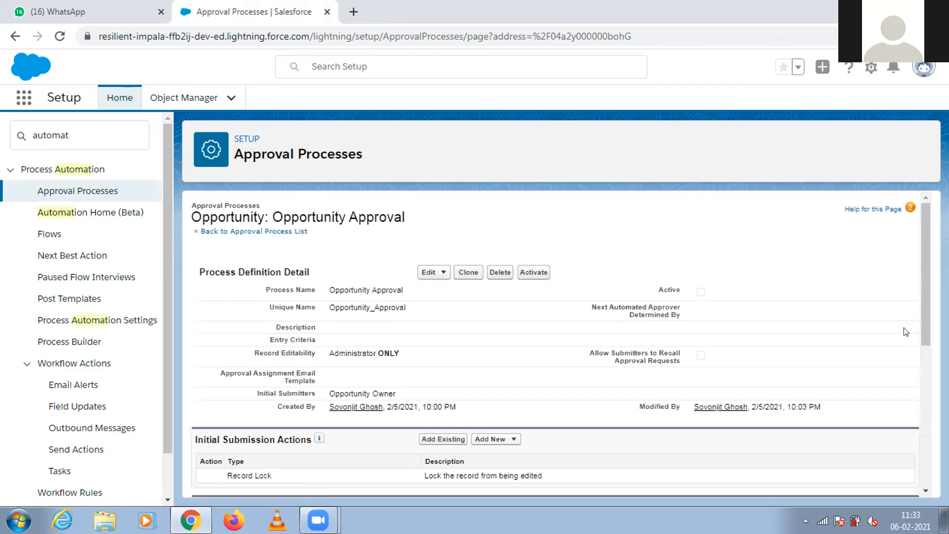
Edit the second approval step, change its name and unique name to Step2, and save it.
left_click_drag(922, 283, 926, 395)
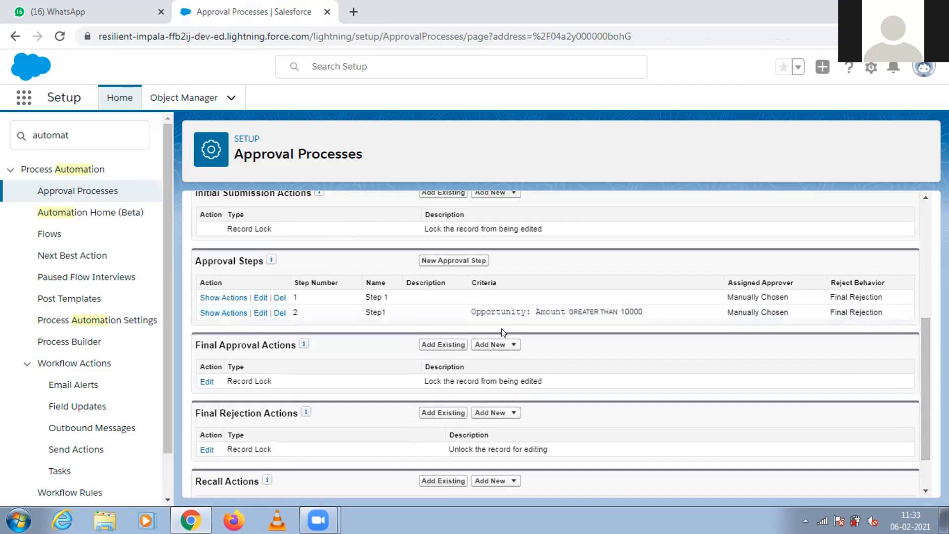
left_click(260, 314)
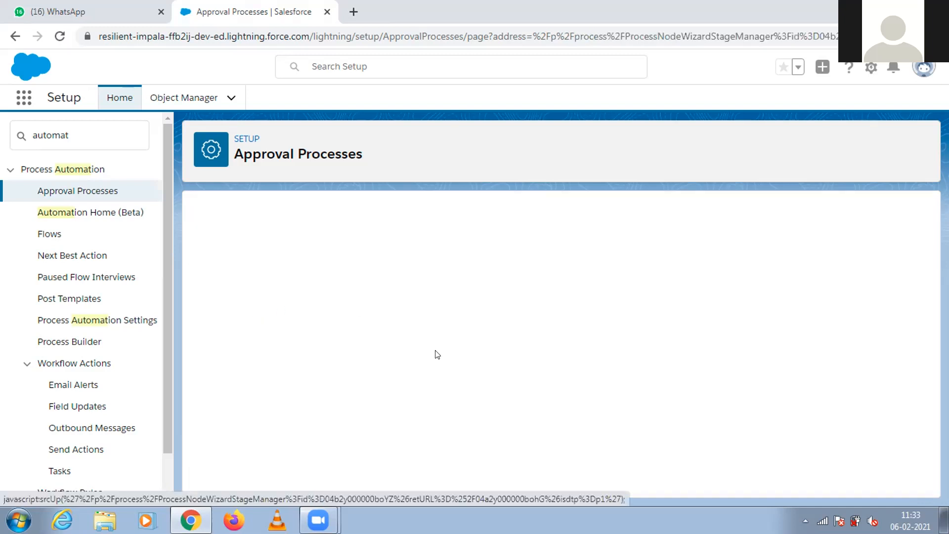
left_click(364, 447)
key("BackSpace")
type("2")
left_click(363, 457)
key("BackSpace")
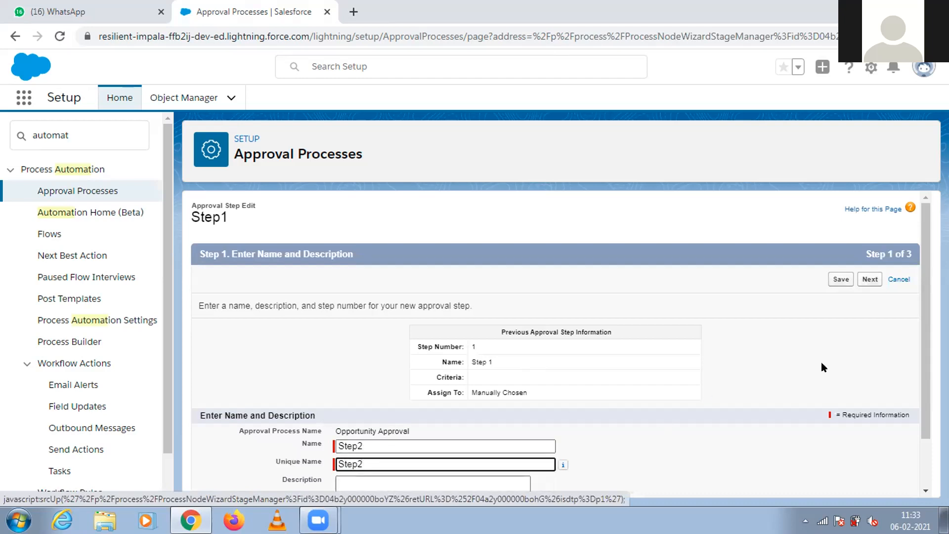
type("2")
scroll(363, 456, "down", 1)
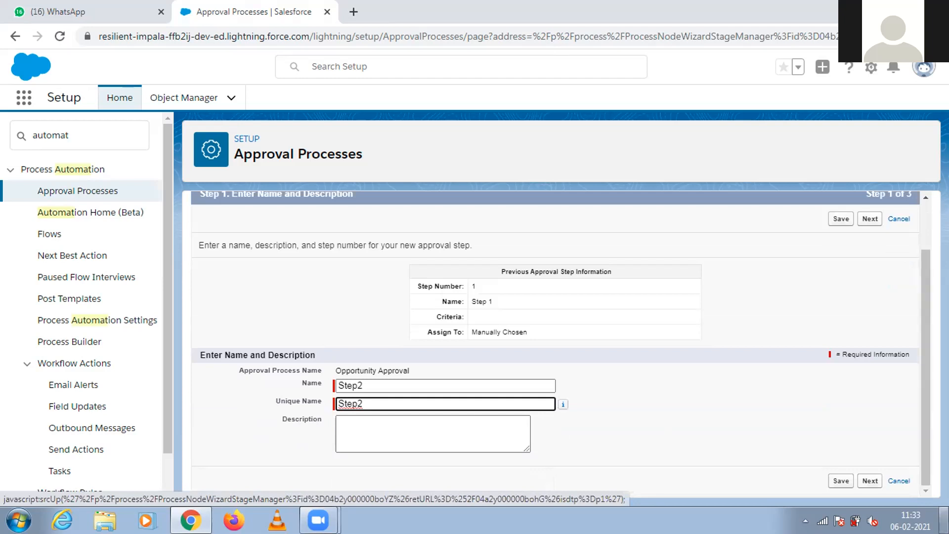
left_click(841, 482)
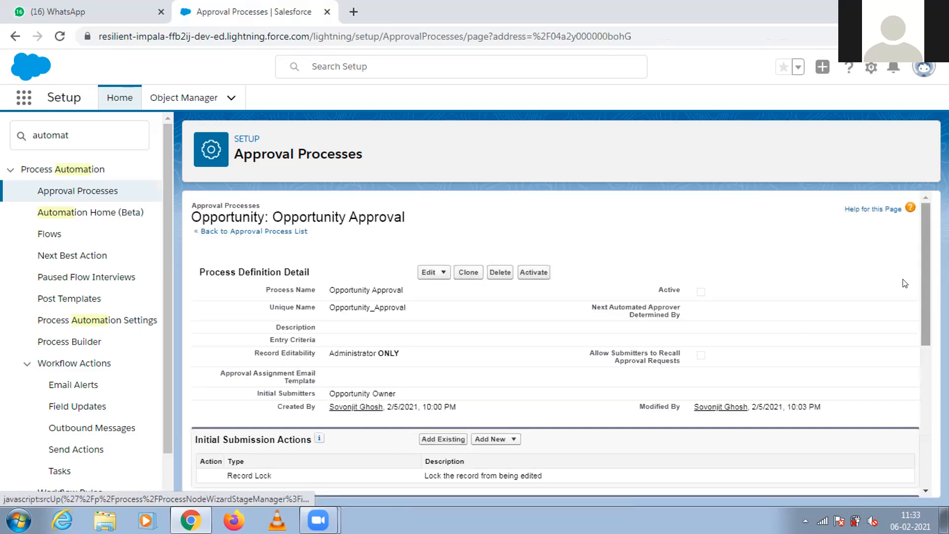
Review the second approval step's criteria, the new action types for final rejection, and the final rejection record locking options.
scroll(796, 328, "down", 7)
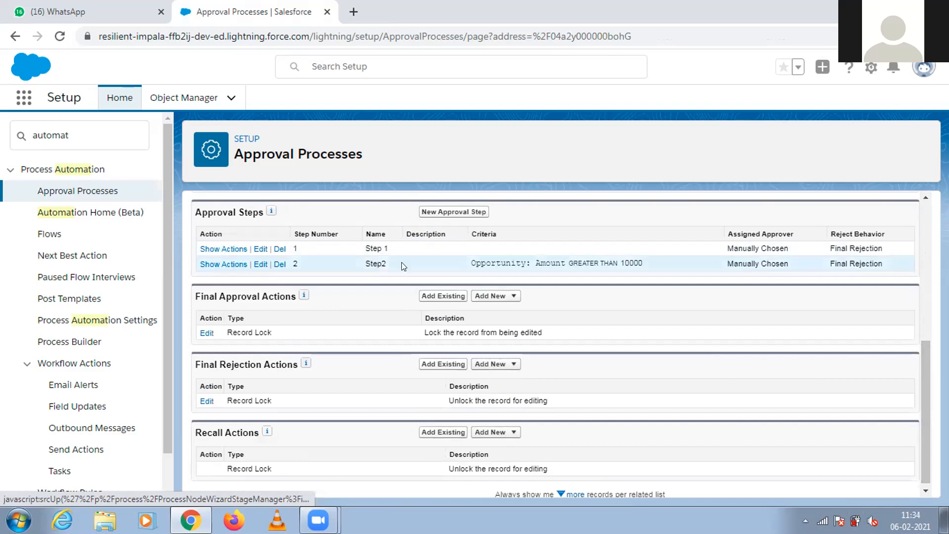
left_click_drag(472, 263, 569, 273)
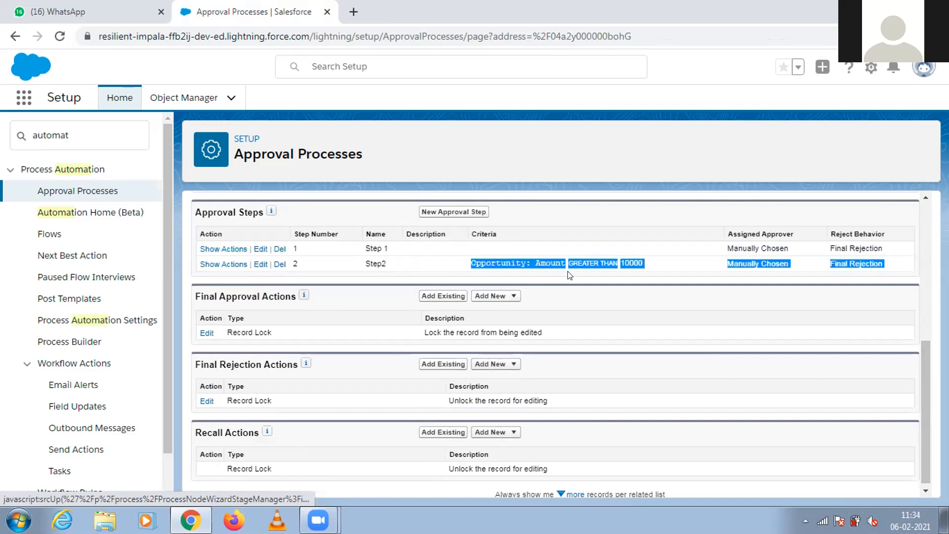
left_click(586, 311)
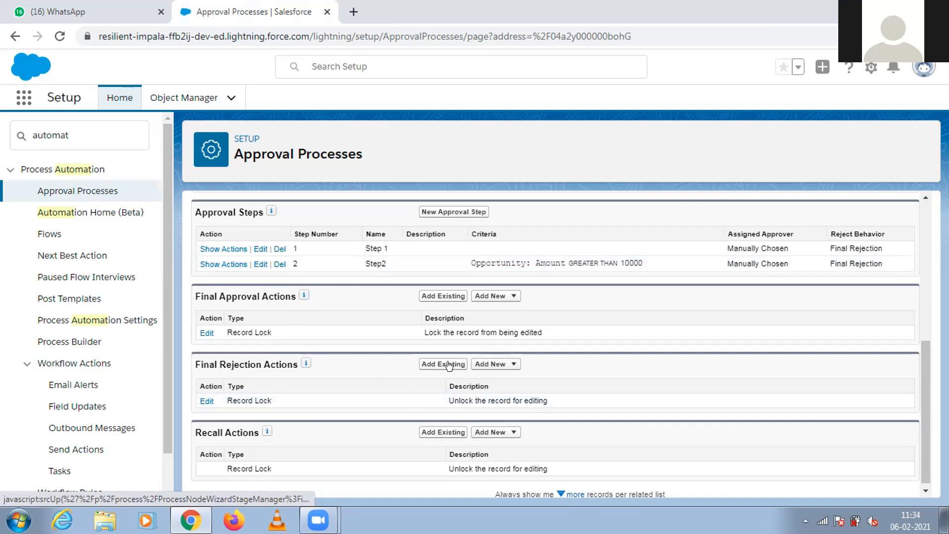
left_click(486, 366)
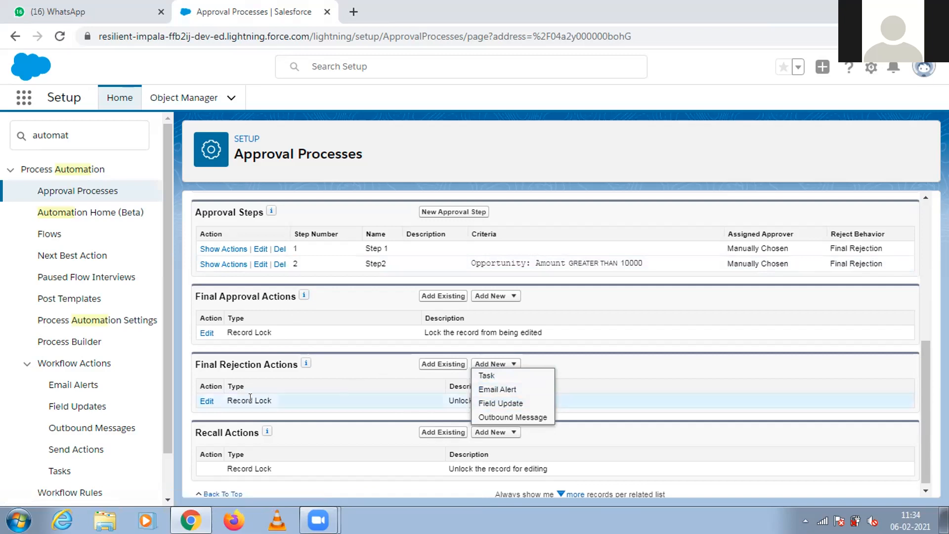
left_click(212, 402)
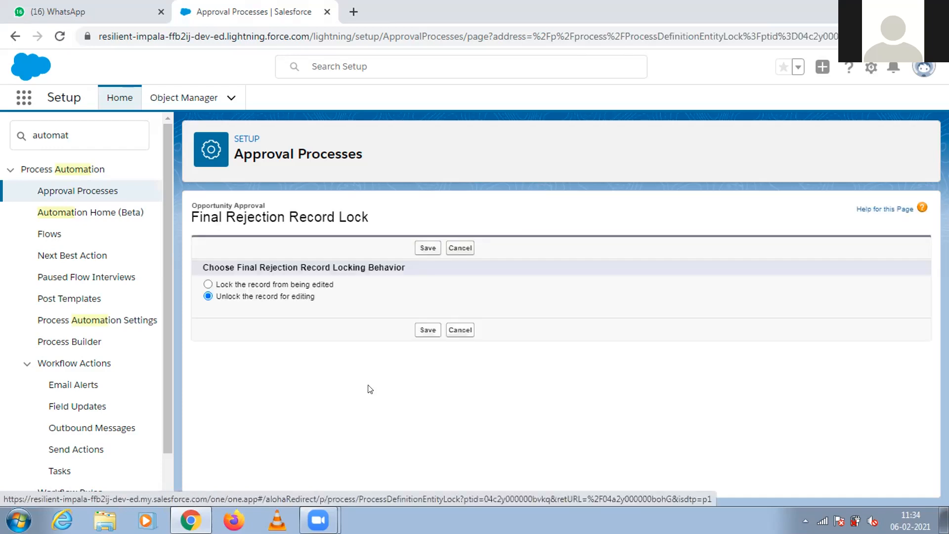
left_click(459, 329)
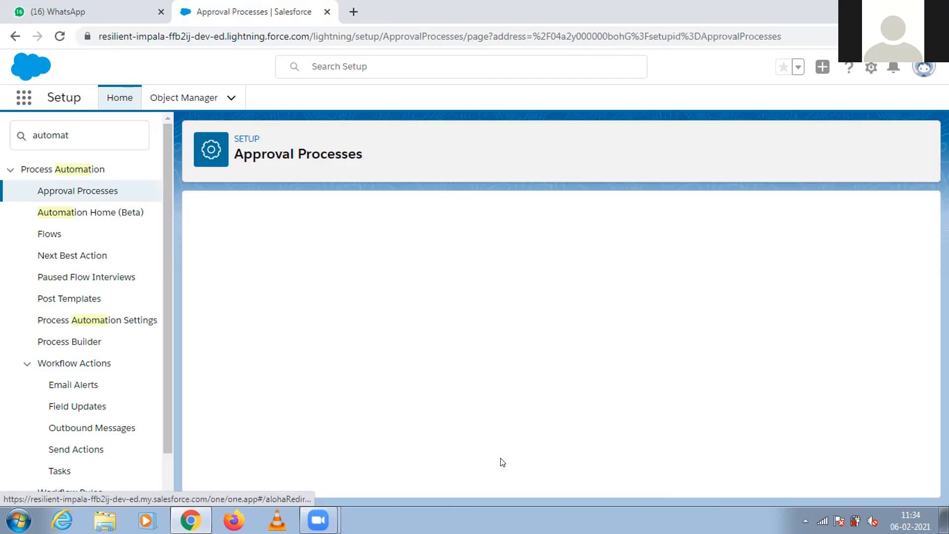
Add a new field update named Close Opty to the final rejection actions, with Stage as the Opportunity field to update.
left_click_drag(925, 286, 927, 427)
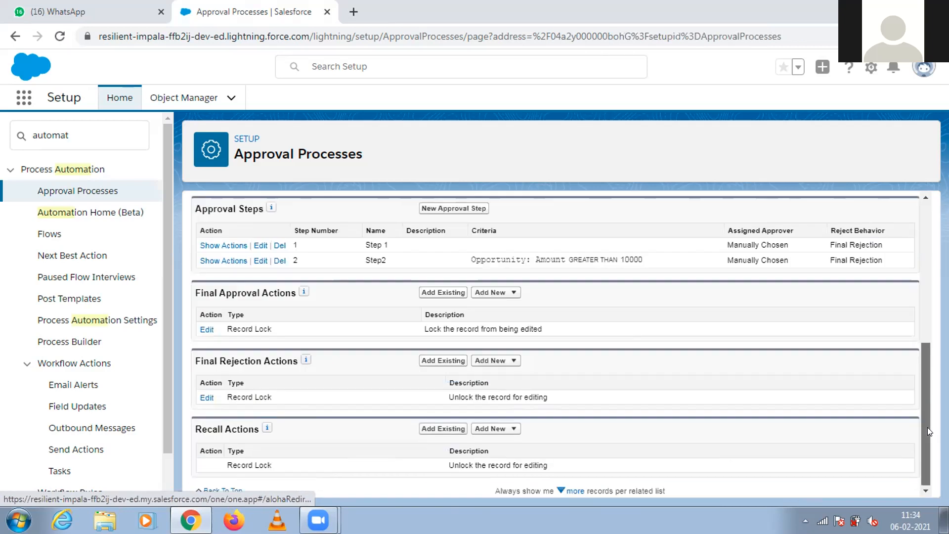
left_click(509, 361)
left_click(496, 399)
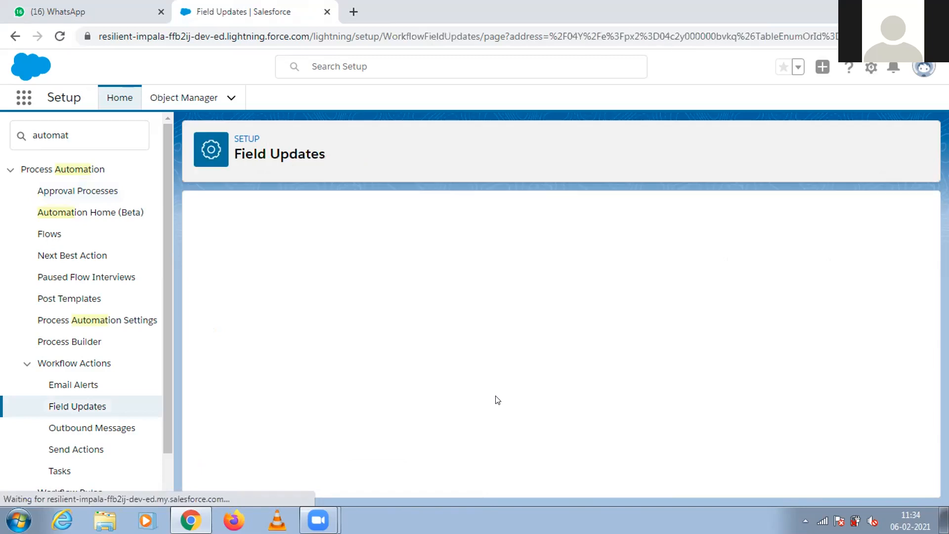
left_click(384, 318)
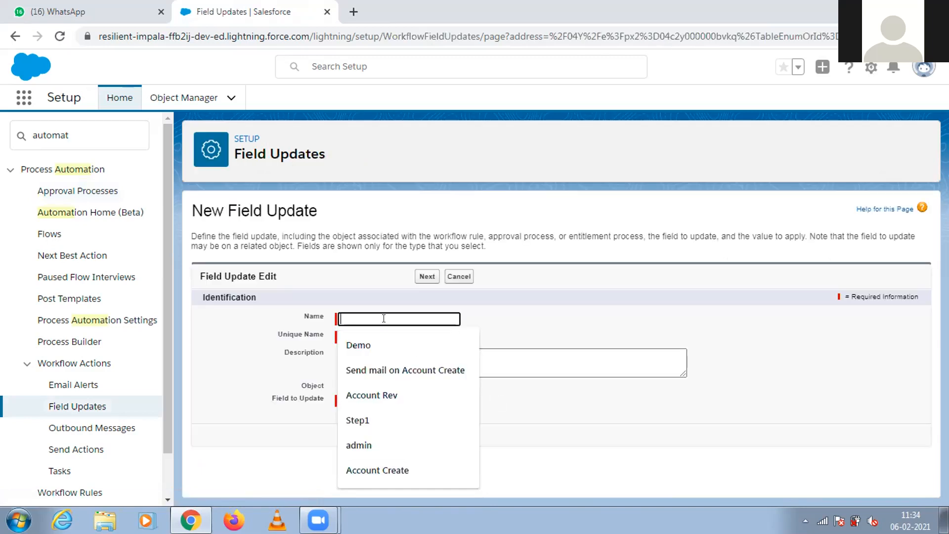
type("Close")
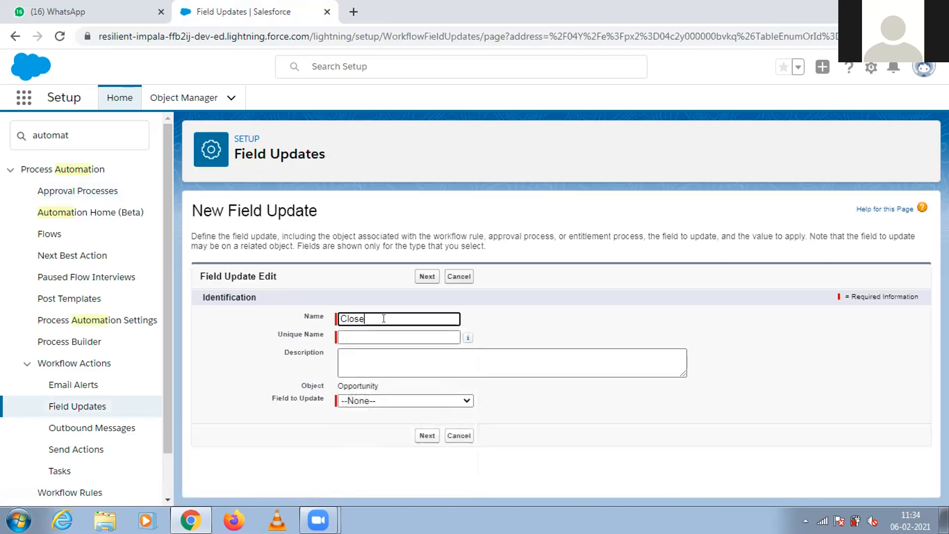
type(" Opty")
left_click(370, 337)
left_click(370, 400)
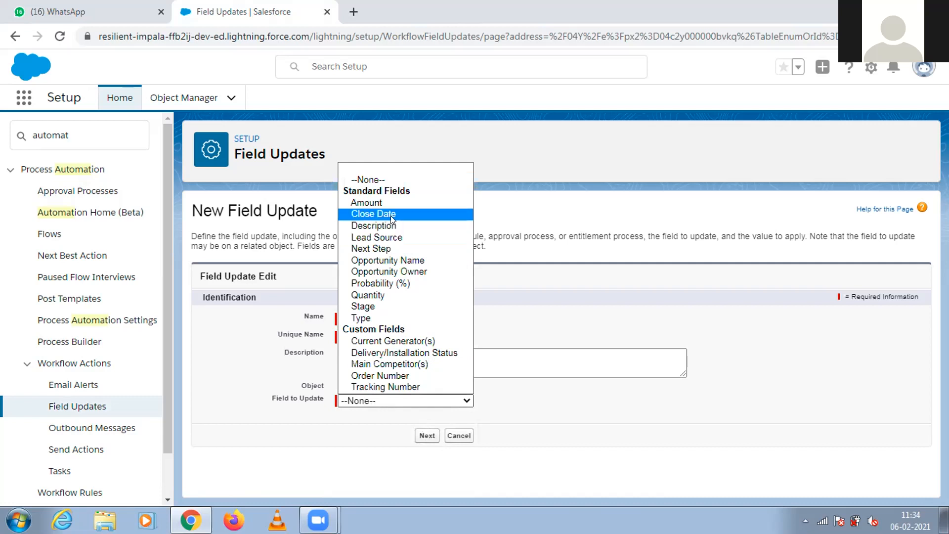
left_click(372, 304)
left_click(423, 437)
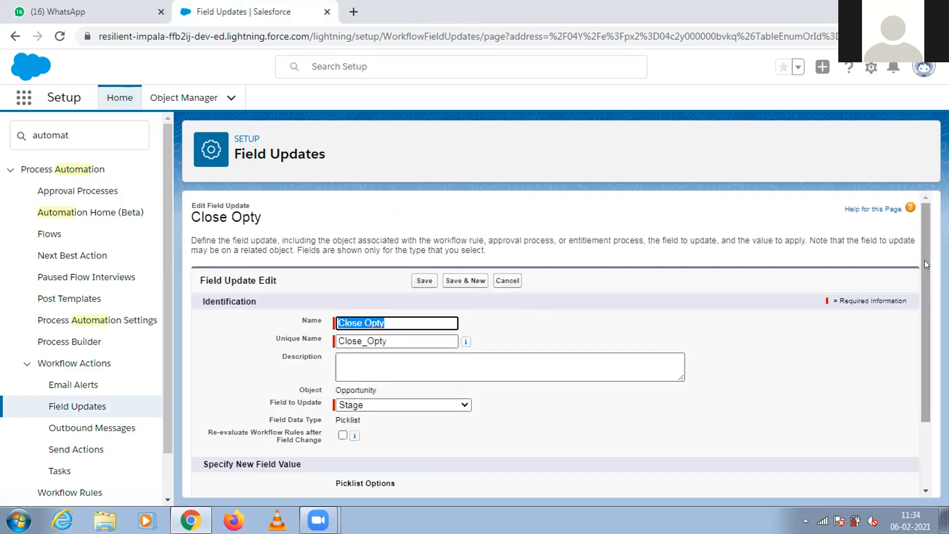
Set the Close Opty field update's new Stage to the specific value Closed Lost and save it.
left_click_drag(924, 260, 926, 334)
left_click(517, 438)
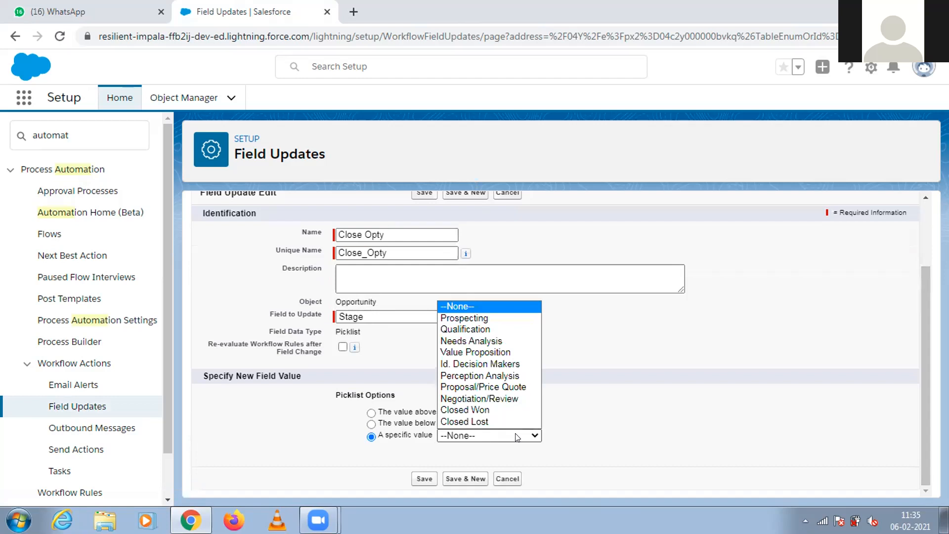
left_click(504, 422)
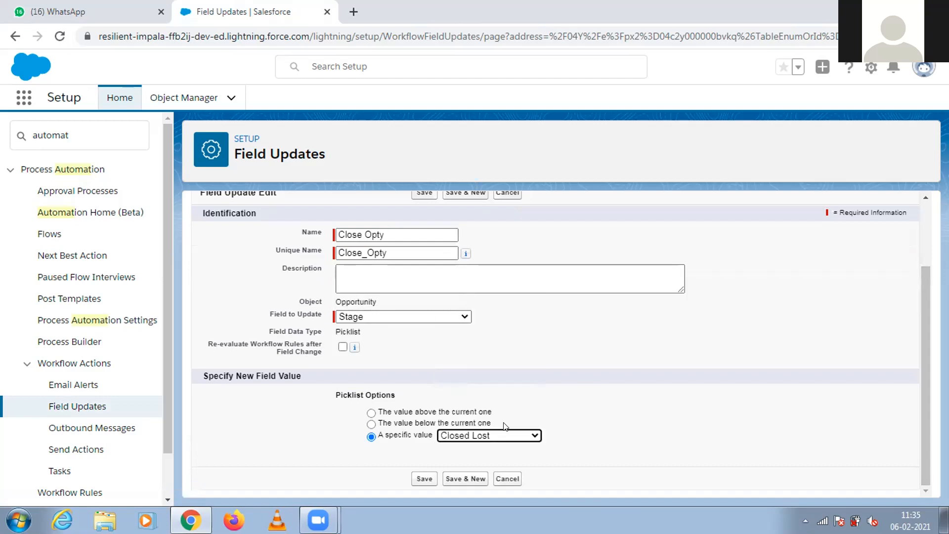
left_click(419, 479)
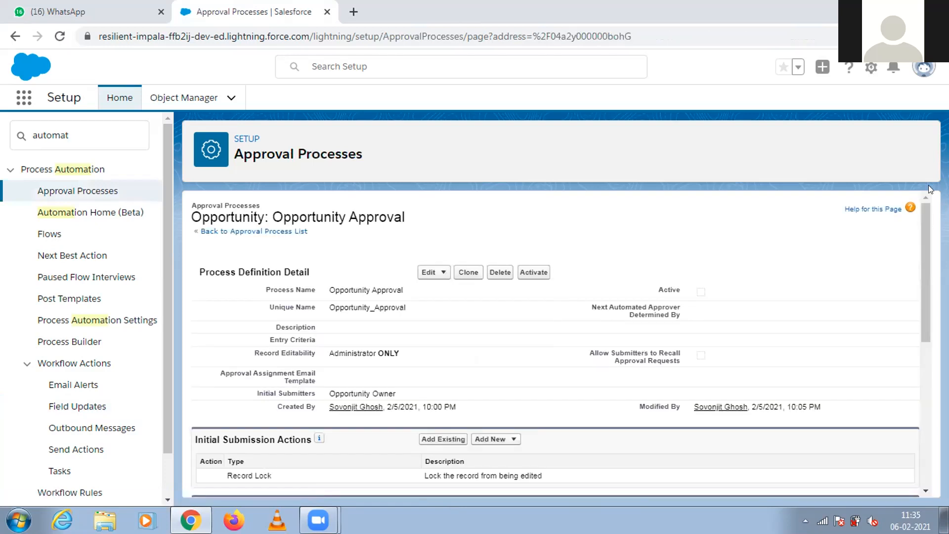
Add a new field update named Opty Won to the final approval actions, with Stage as the Opportunity field to update.
left_click_drag(924, 217, 929, 372)
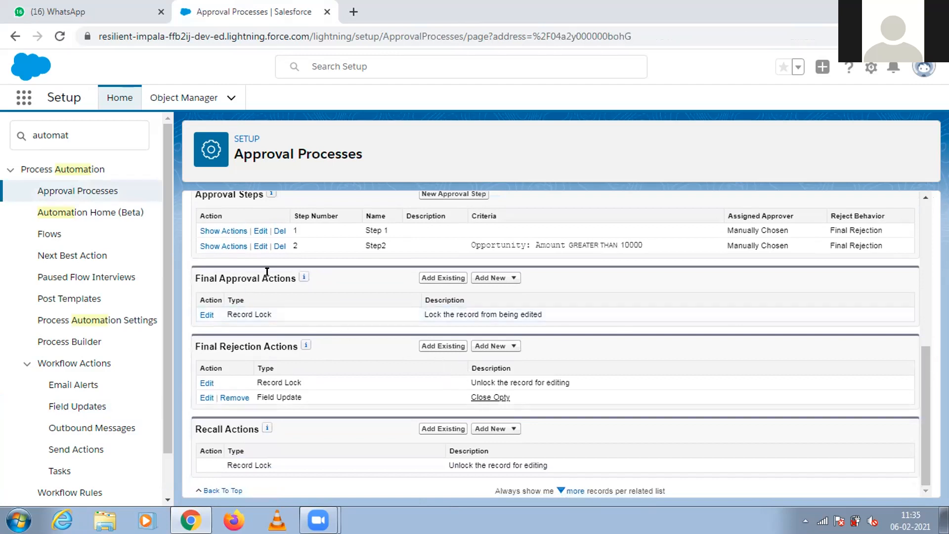
left_click(488, 278)
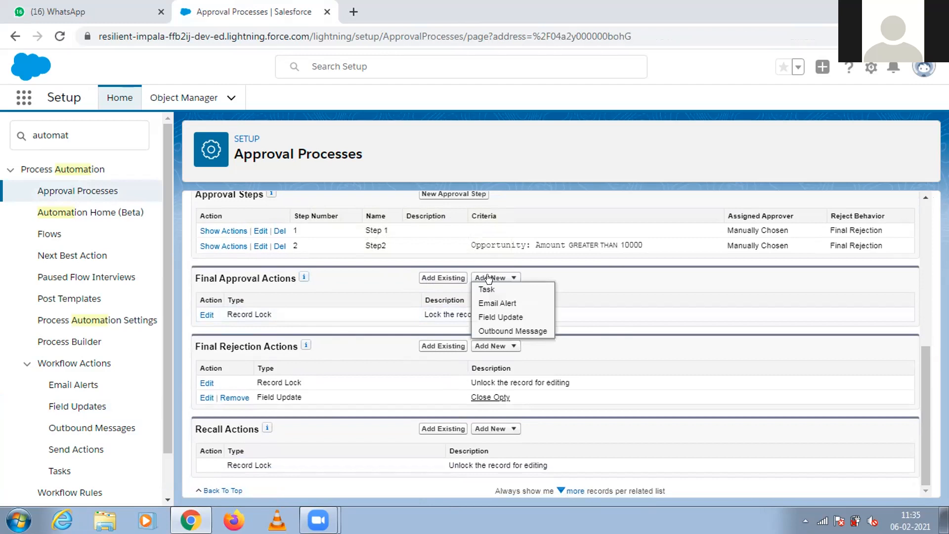
left_click(489, 316)
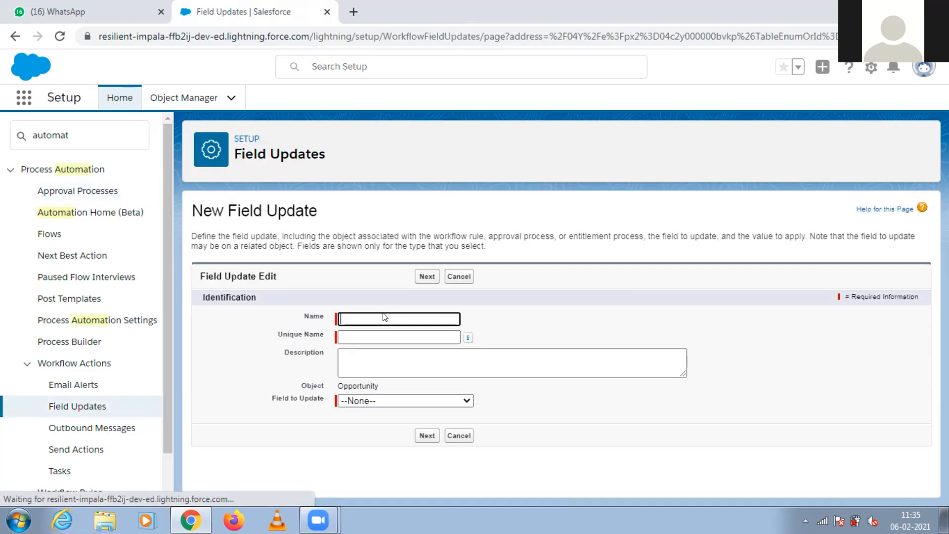
left_click(376, 312)
type("Opty")
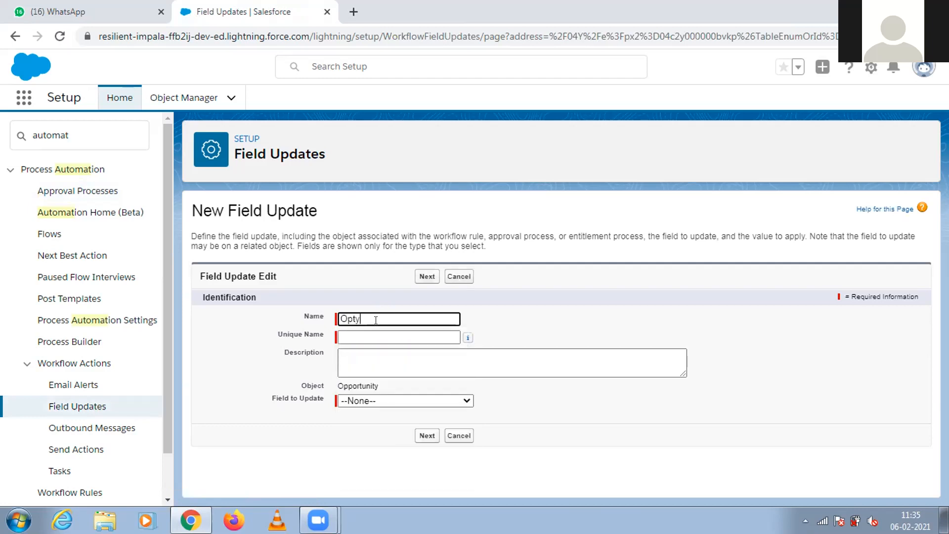
type(" Won")
left_click(366, 334)
left_click(385, 400)
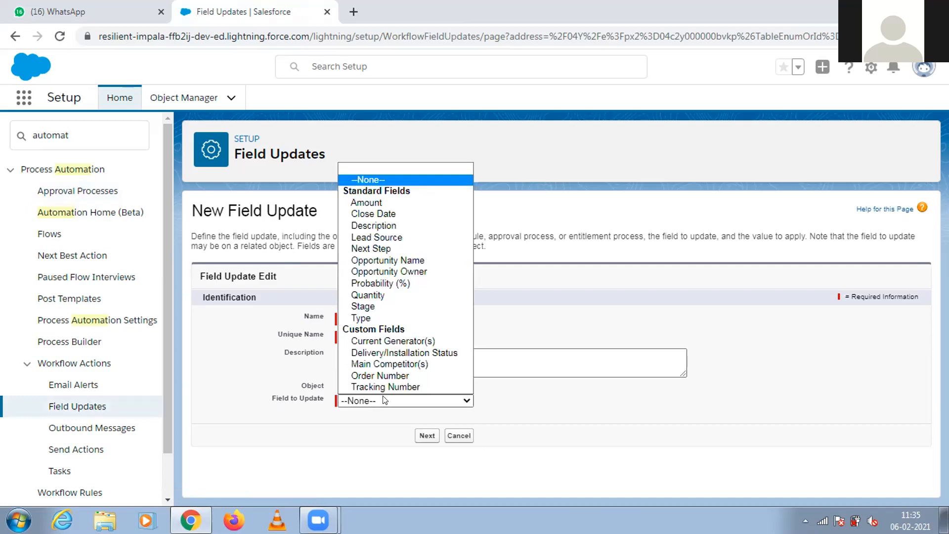
left_click(390, 306)
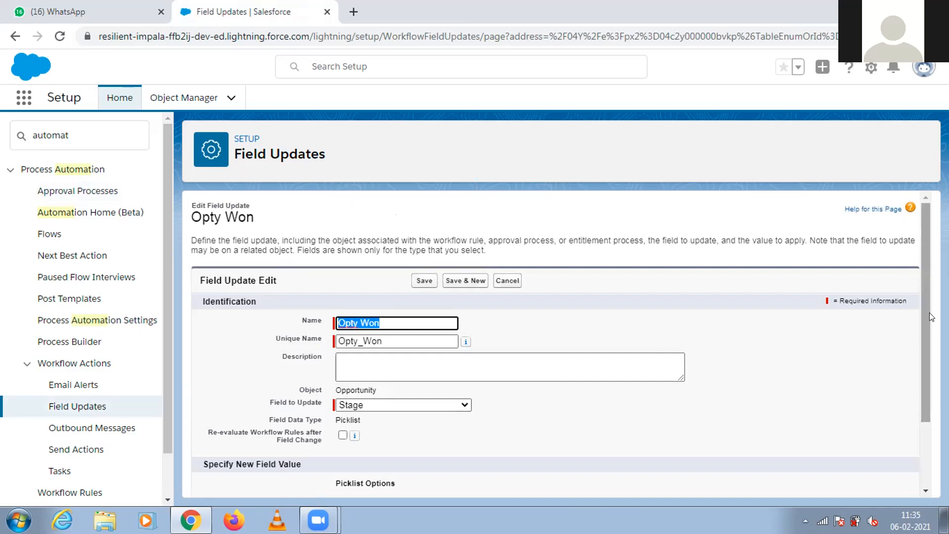
Set the Opty Won field update's new Stage to the specific value Closed Won and save it.
left_click_drag(928, 312, 923, 374)
left_click(492, 437)
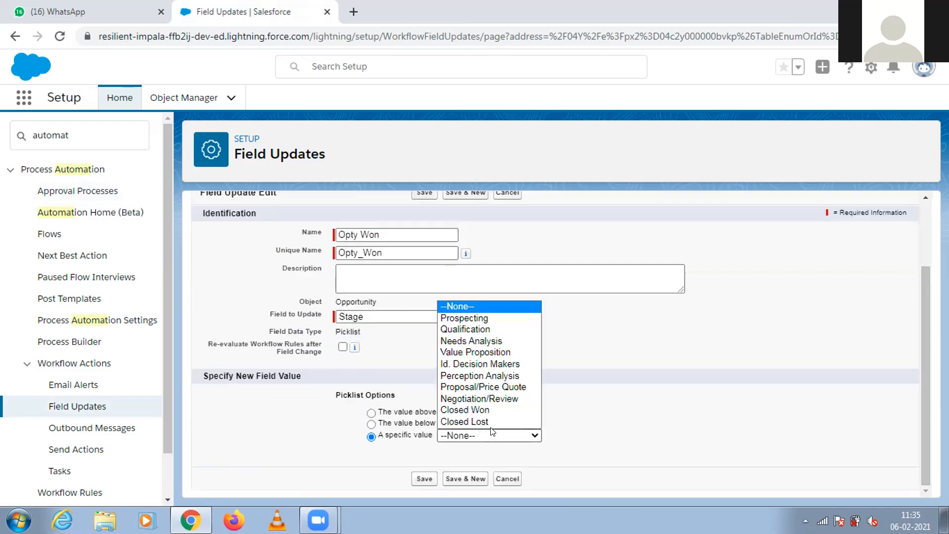
left_click(483, 418)
left_click(423, 479)
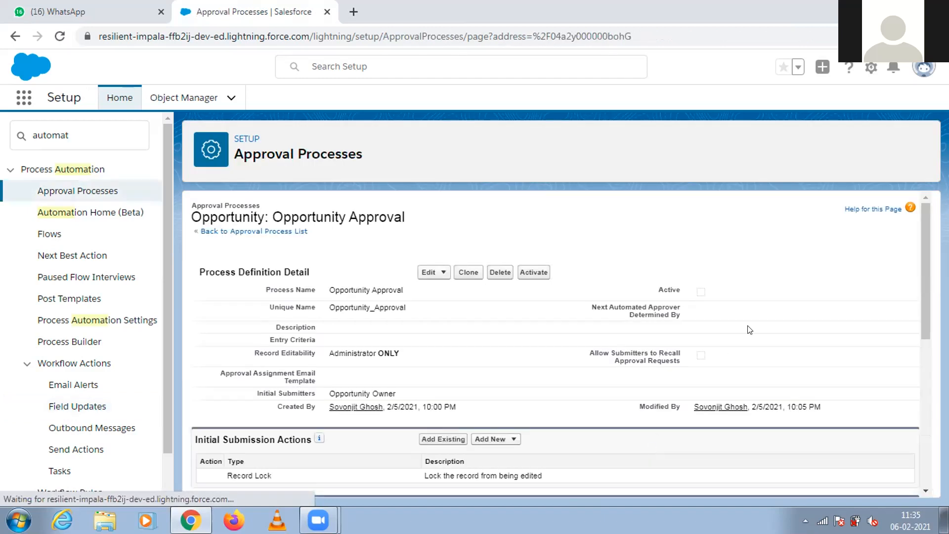
Open the first approval step for editing and examine its step criteria.
left_click_drag(924, 315, 914, 379)
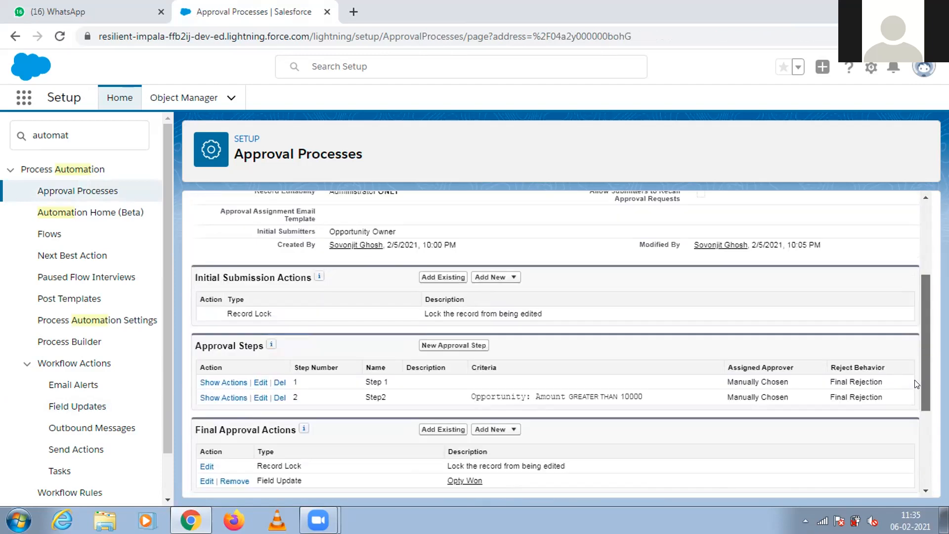
scroll(916, 391, "down", 1)
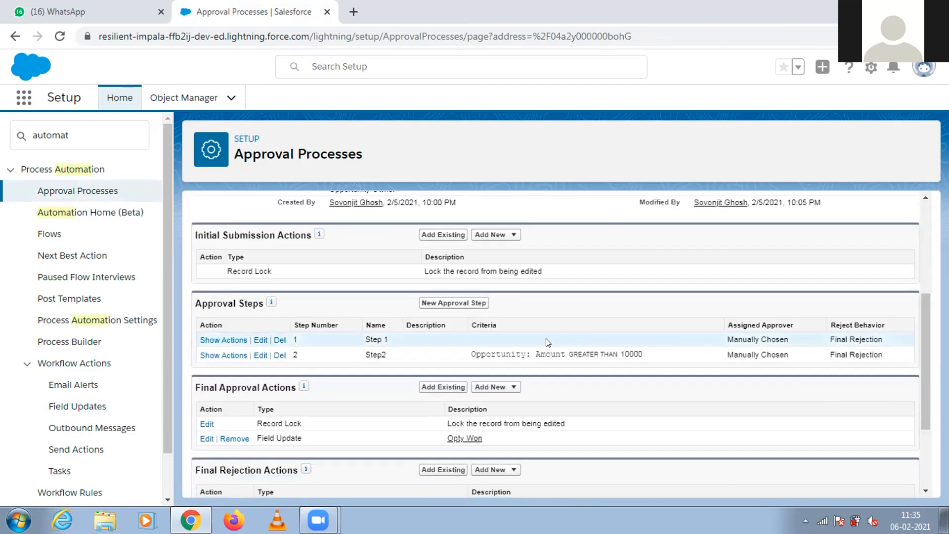
left_click(260, 340)
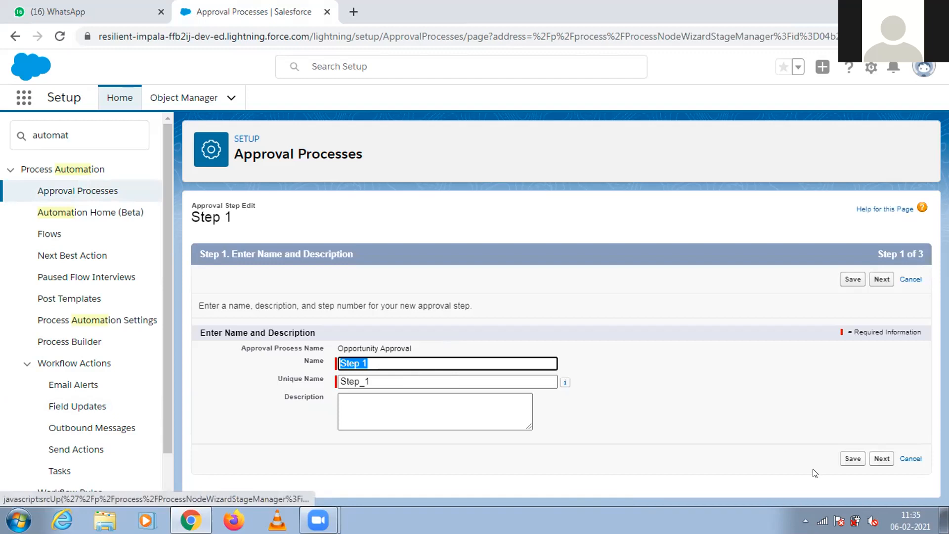
left_click(874, 459)
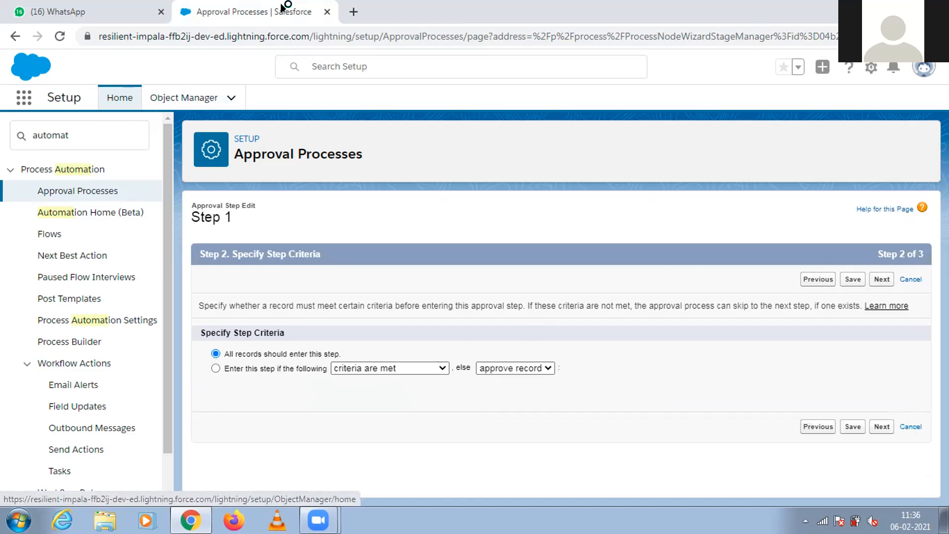
Leave the step editor, reopen the Opportunity Approval process and review its approval steps, final approval actions and final rejection actions.
left_click(90, 193)
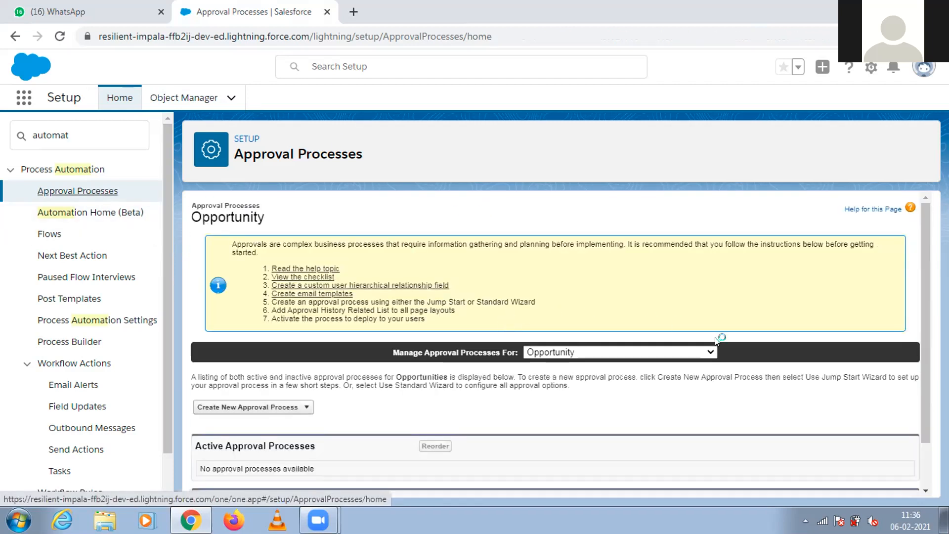
scroll(927, 360, "down", 2)
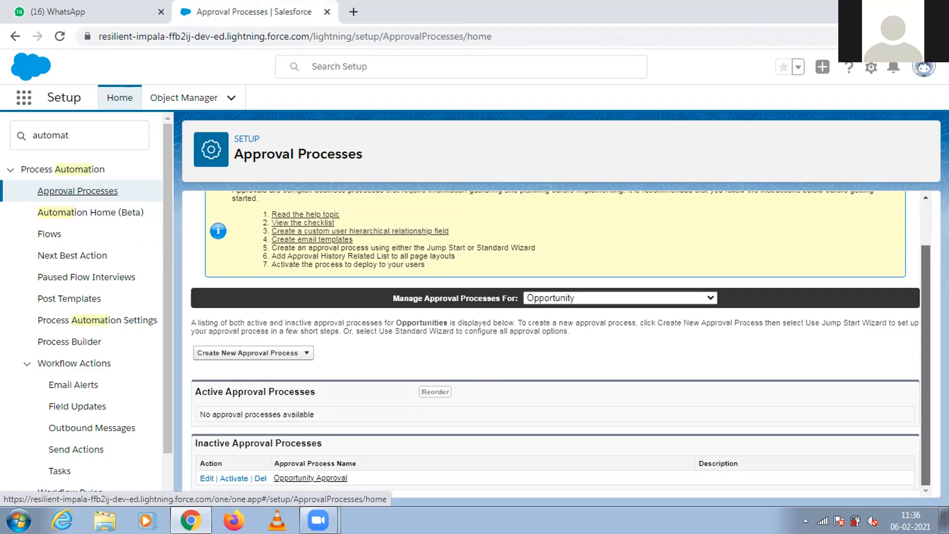
left_click(313, 477)
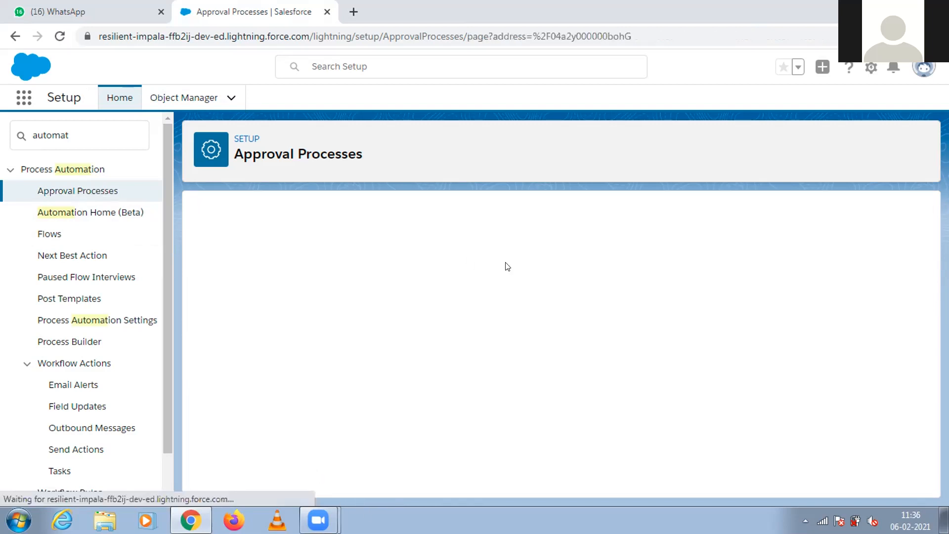
scroll(925, 280, "down", 6)
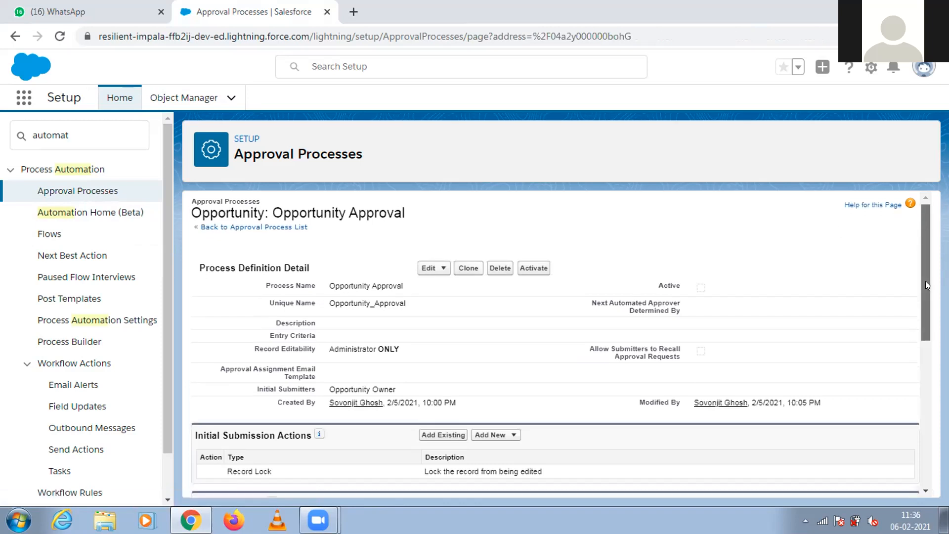
scroll(929, 304, "up", 3)
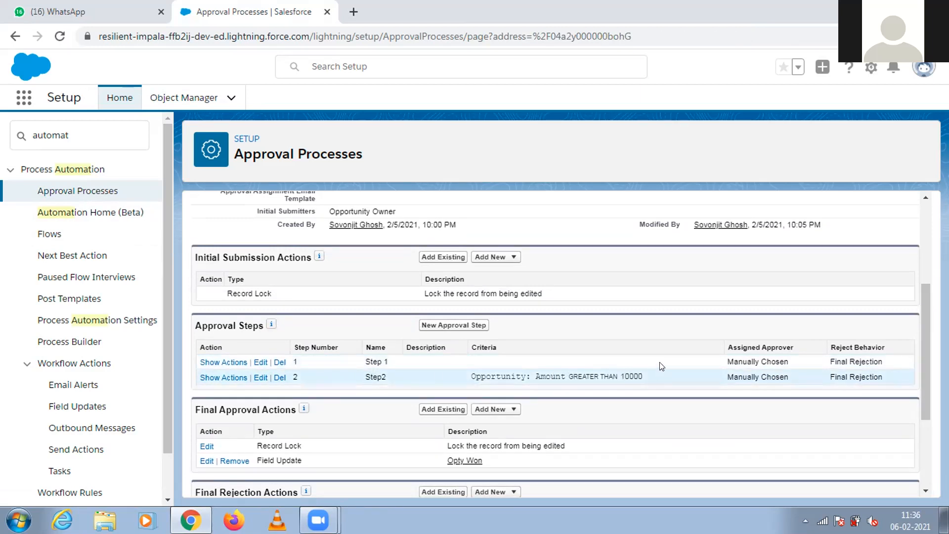
left_click_drag(925, 388, 544, 454)
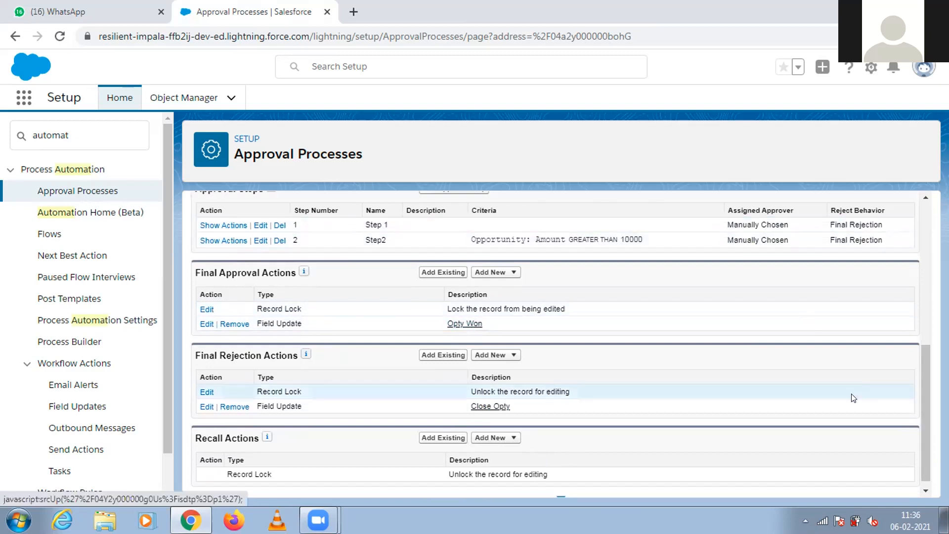
left_click_drag(923, 400, 915, 240)
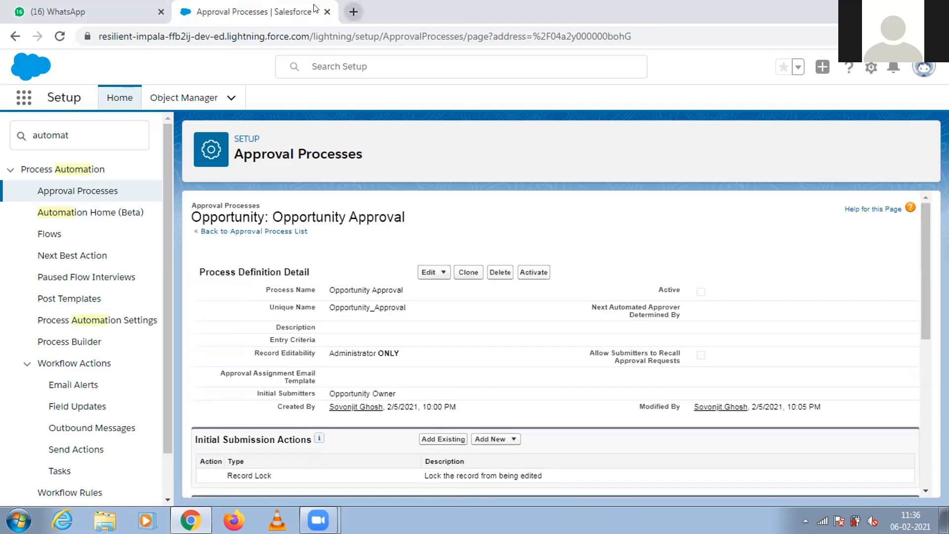
left_click(353, 11)
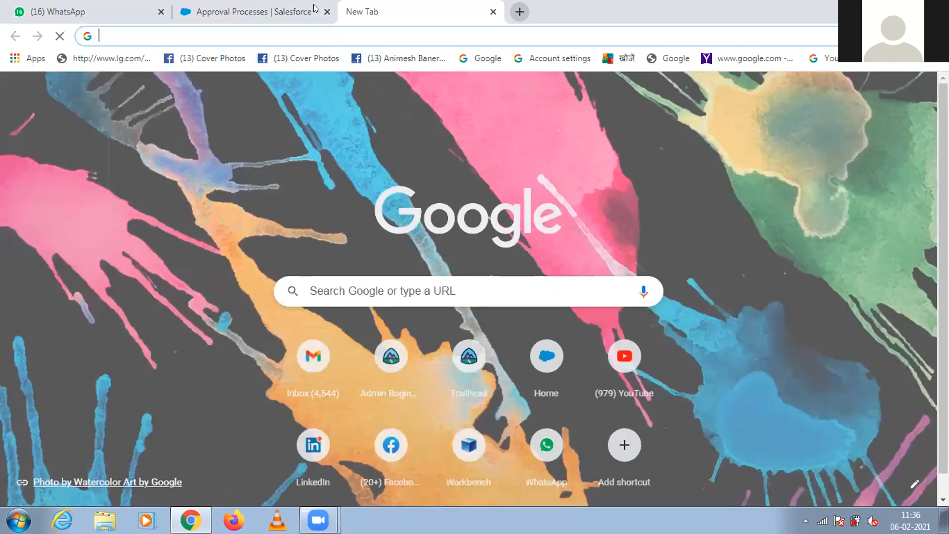
left_click(315, 9)
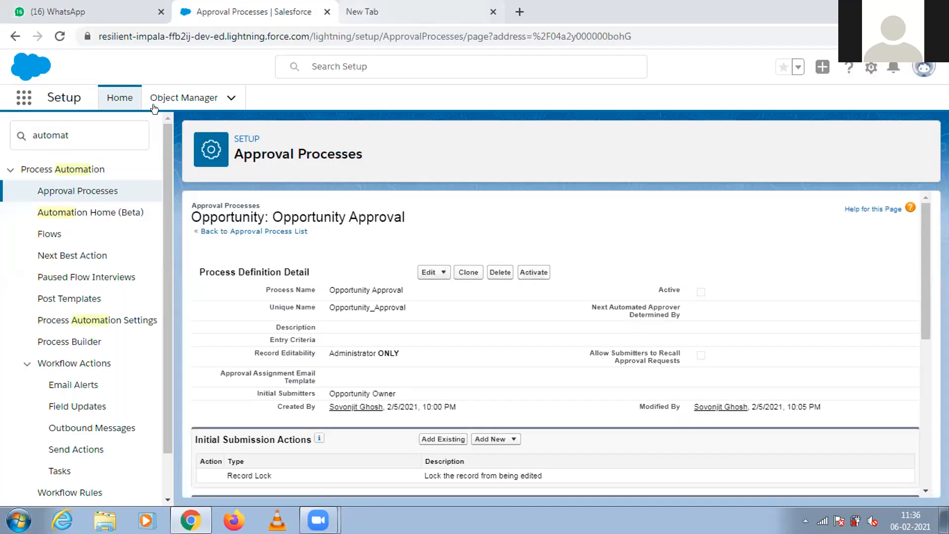
left_click(19, 102)
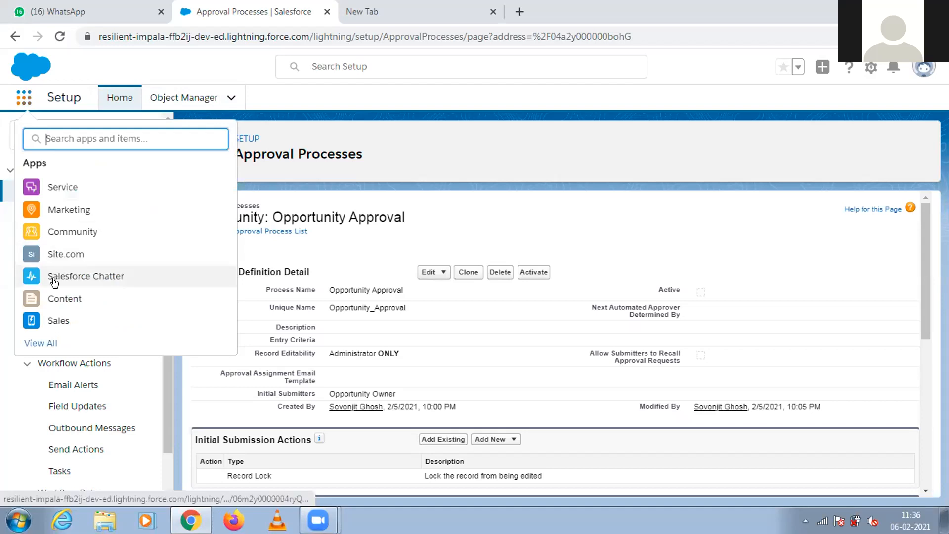
Open the Opportunity object's setup details in Object Manager.
left_click(186, 105)
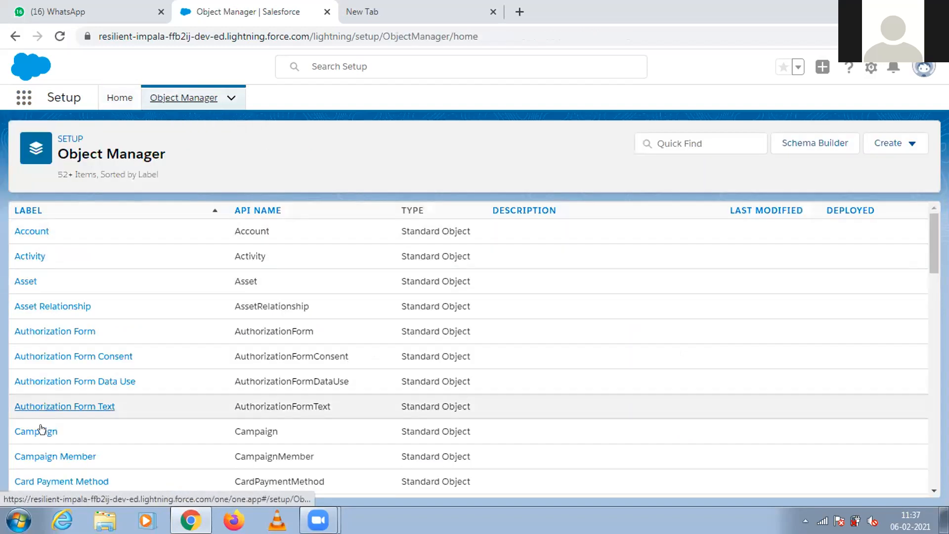
scroll(880, 296, "down", 15)
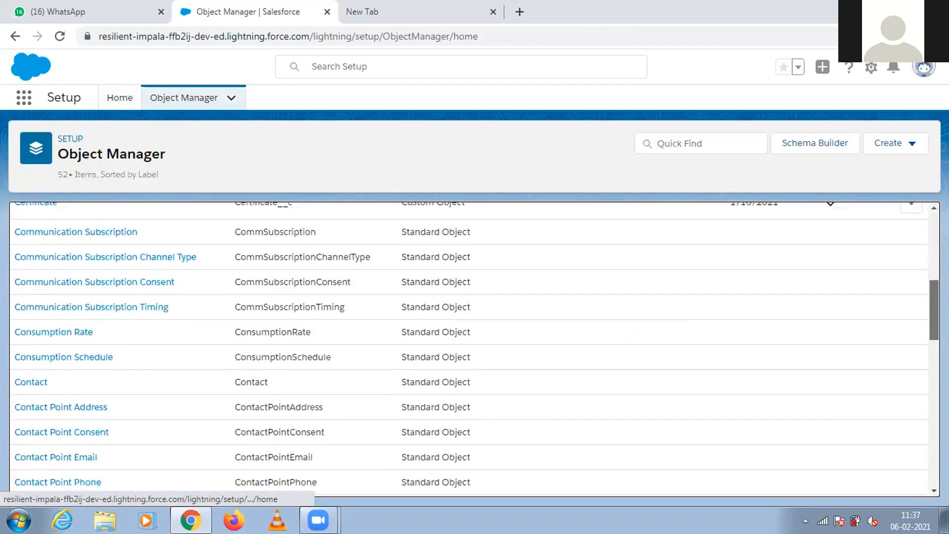
scroll(474, 346, "down", 10)
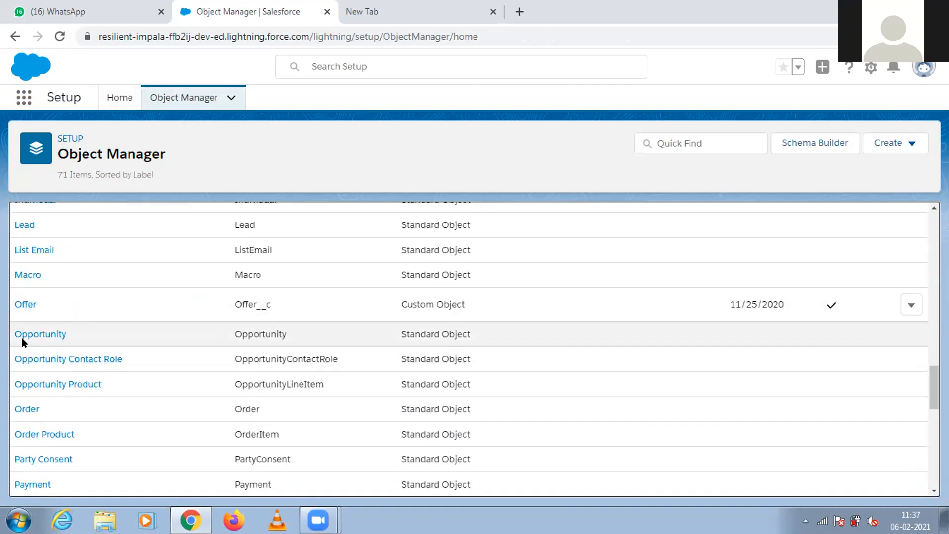
left_click(27, 336)
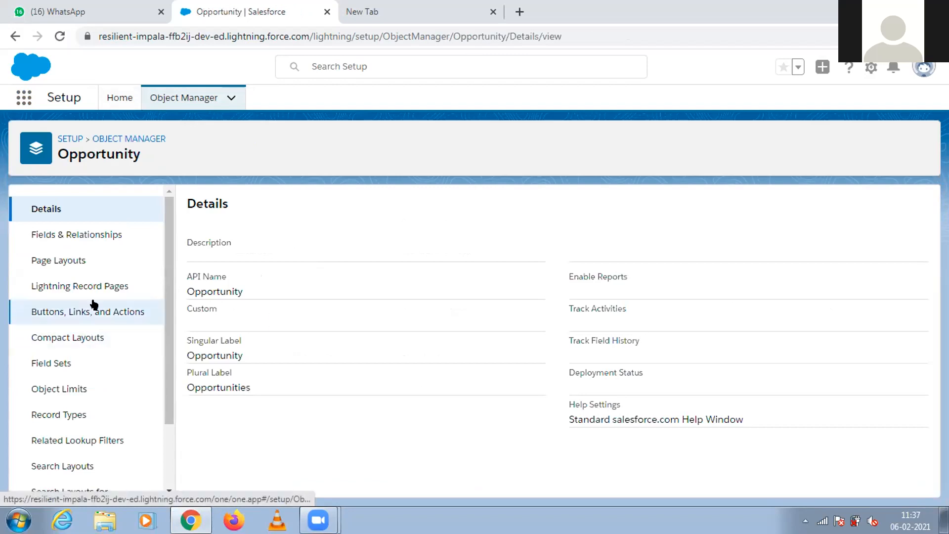
Add the Submit for Approval standard button to the Opportunity Layout's detail section, save the layout and view the page layout assignments by profile.
left_click(79, 260)
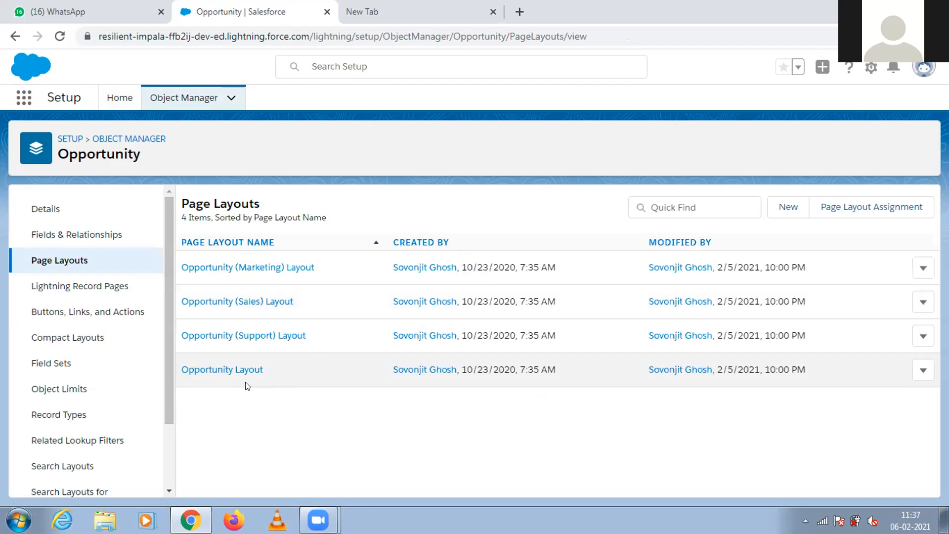
left_click(215, 370)
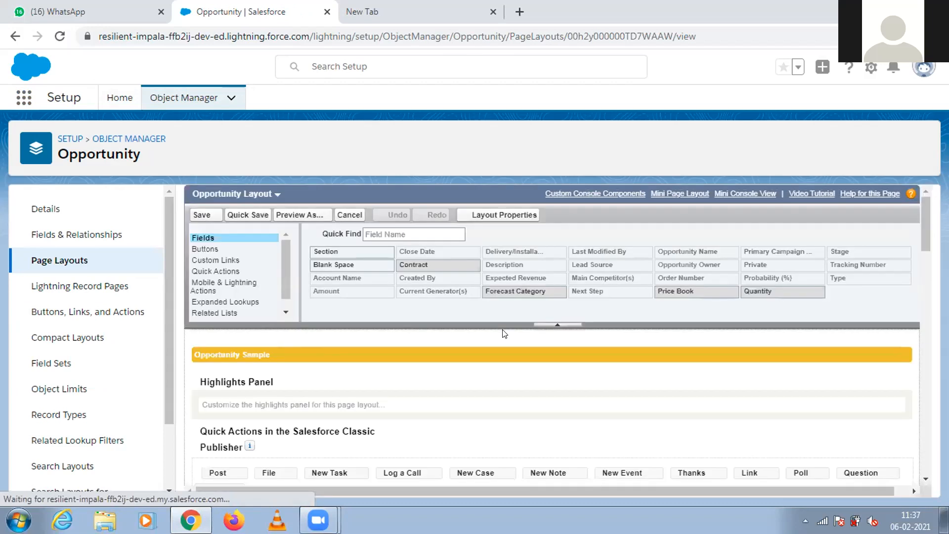
left_click(231, 249)
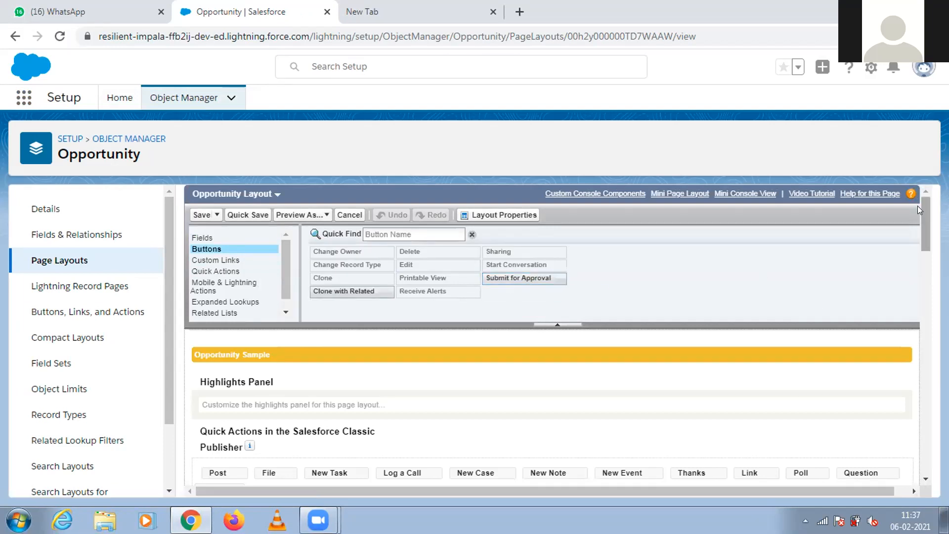
scroll(923, 245, "down", 4)
mouse_move(923, 240)
left_mouse_down()
mouse_move(922, 217)
mouse_move(923, 250)
left_mouse_up()
left_click_drag(522, 258, 439, 423)
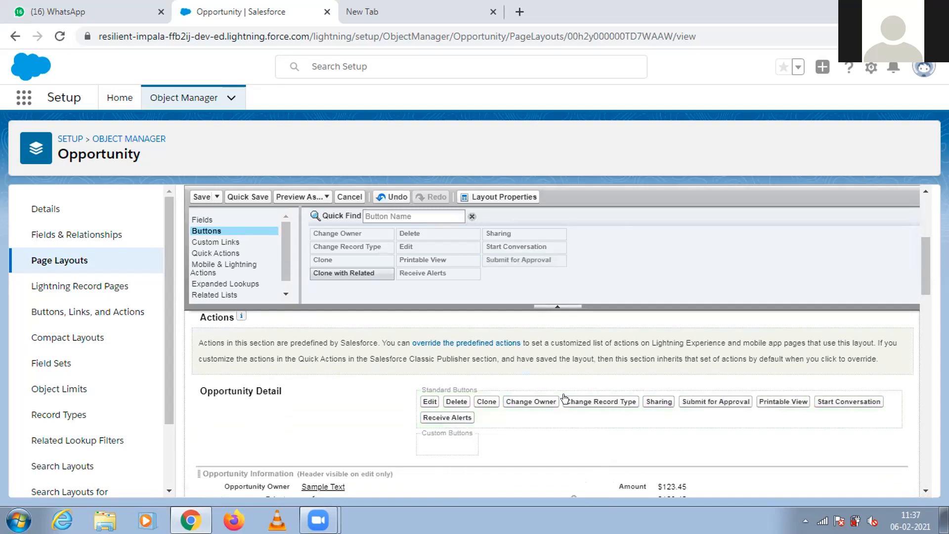
left_click(201, 197)
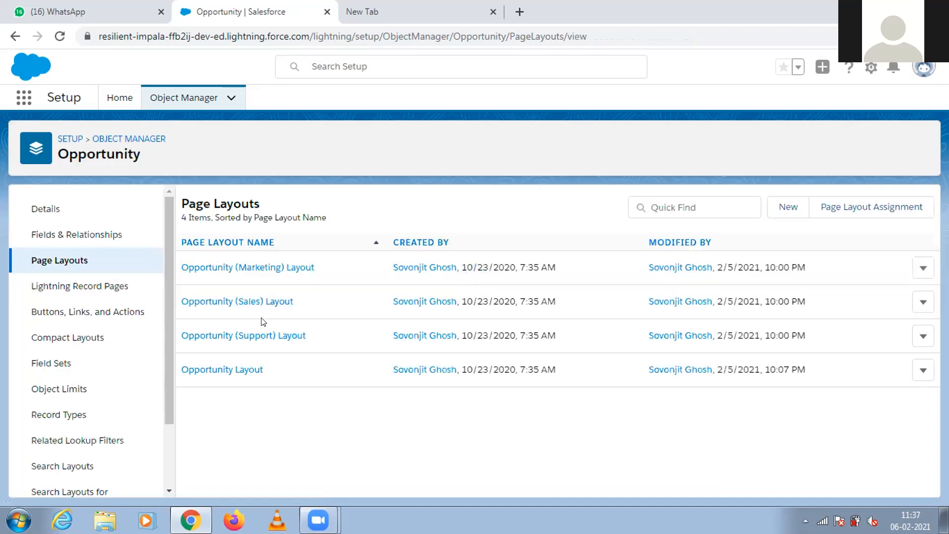
left_click(848, 211)
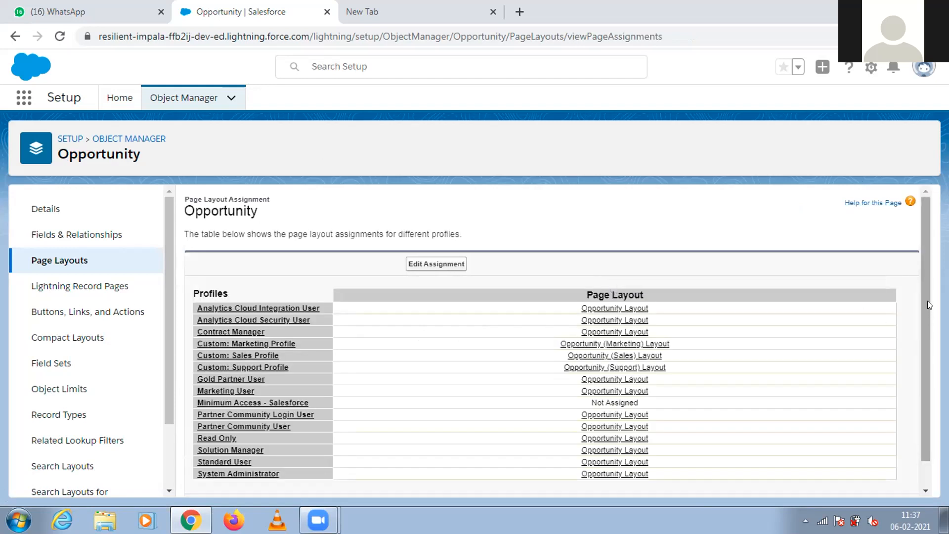
left_click_drag(924, 302, 922, 346)
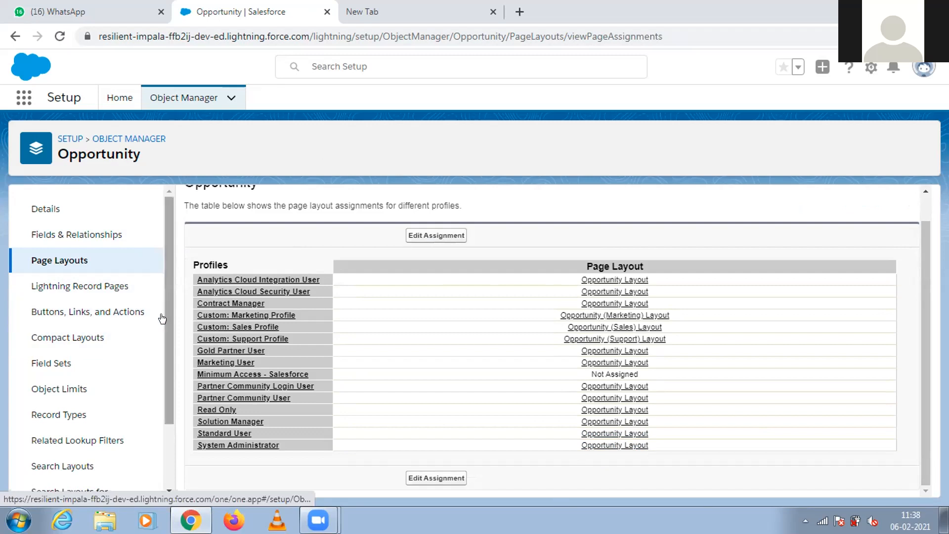
Return to the Opportunity approval processes in Setup and activate the Opportunity Approval process.
left_click(122, 97)
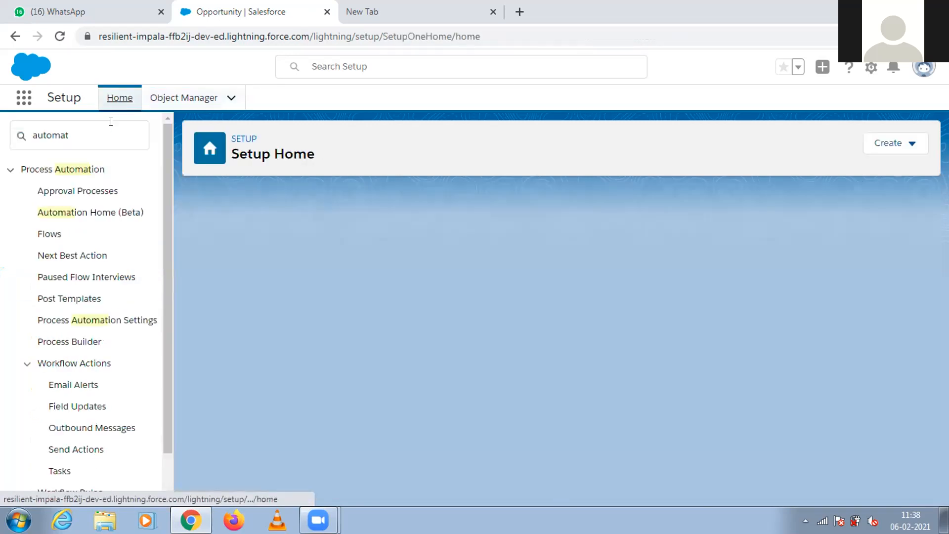
left_click(80, 189)
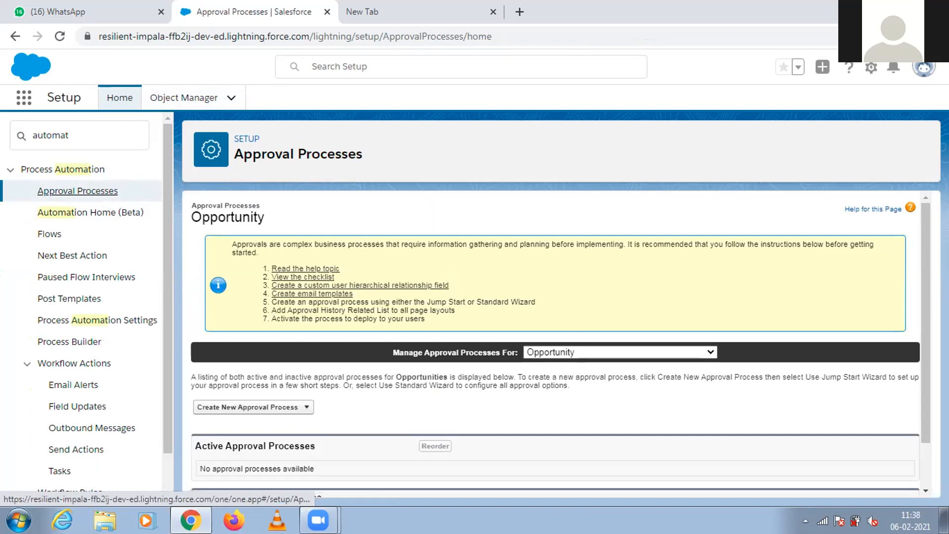
scroll(593, 395, "down", 2)
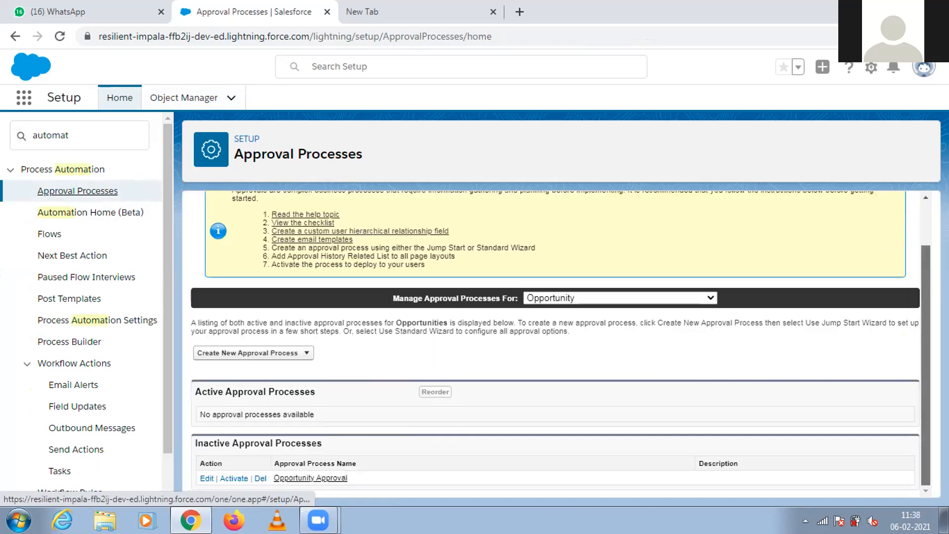
left_click(229, 478)
left_click(536, 147)
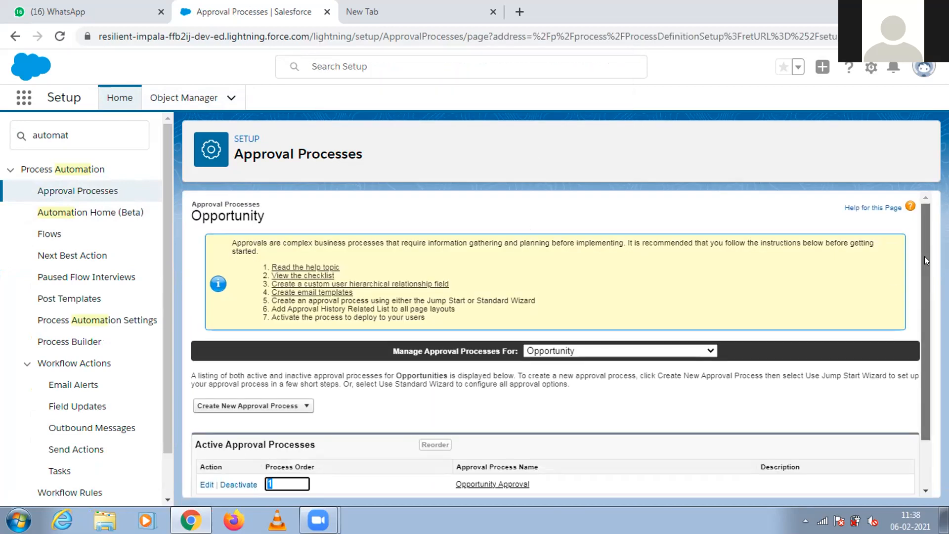
scroll(924, 256, "down", 1)
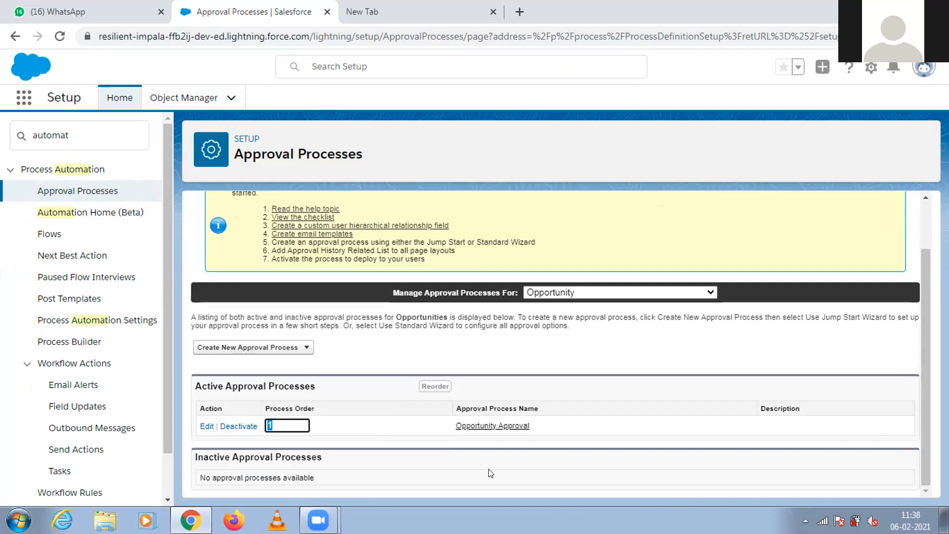
left_click(348, 425)
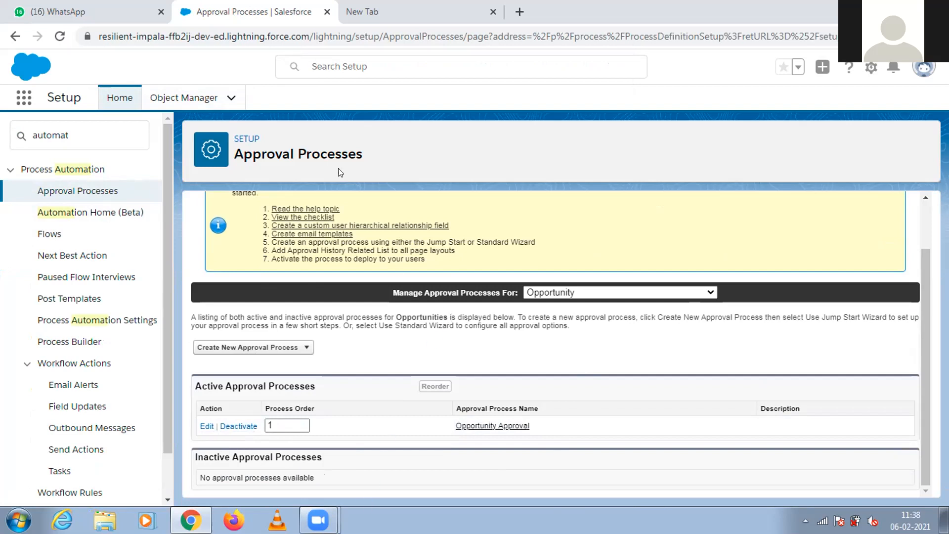
Open the Sales app in a separate browser tab and switch to it.
key("ctrl+Tab")
key("ctrl+shift+Tab")
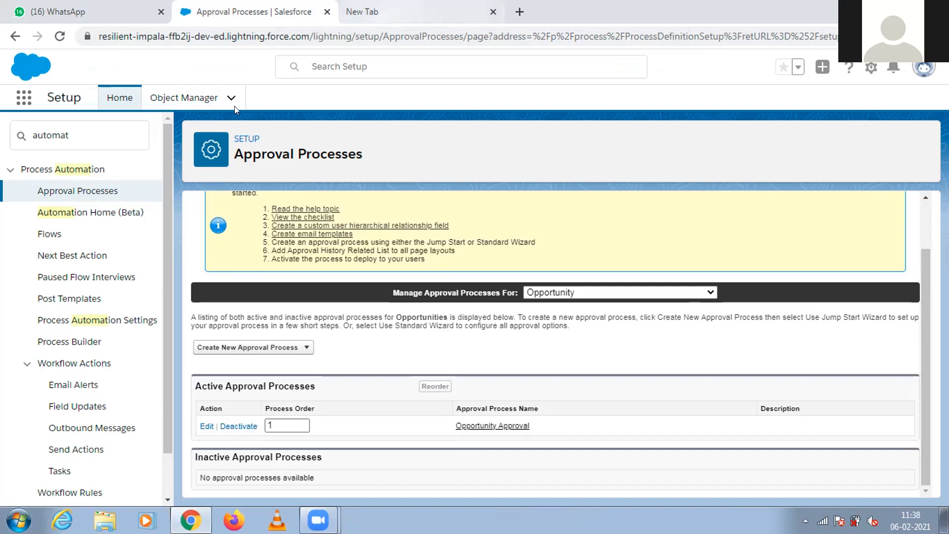
left_click(23, 100)
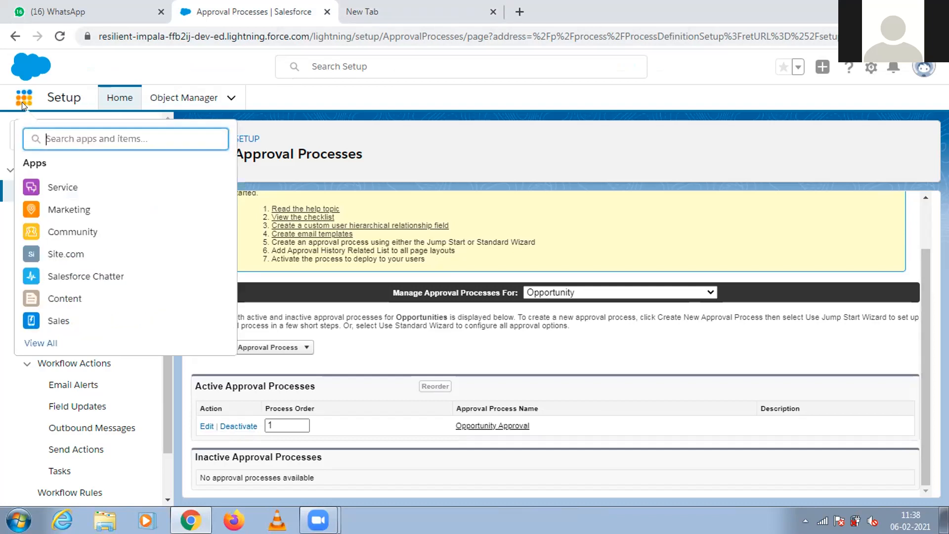
right_click(68, 321)
key("Escape")
middle_click(74, 330)
left_click(368, 10)
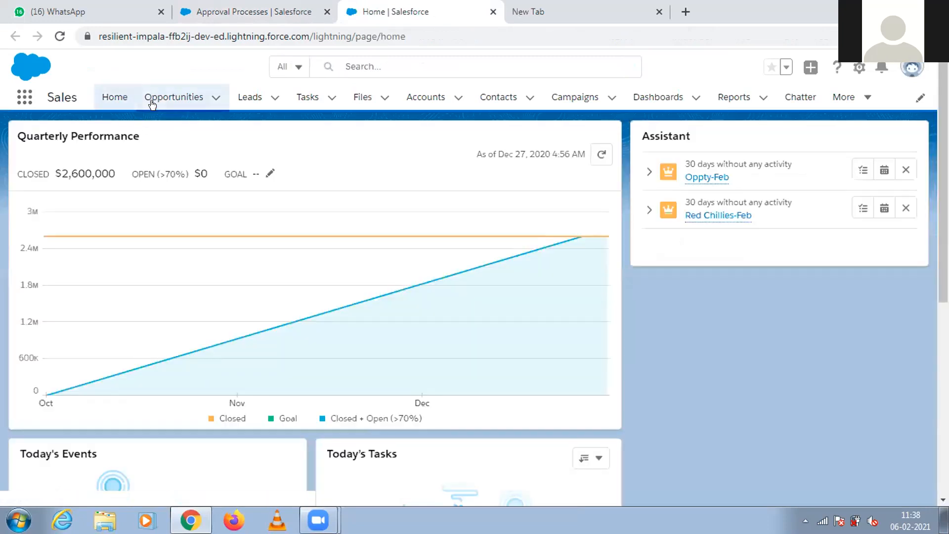
Check the additional record actions on the Red Chillies-Jan opportunity, and go back to the opportunity list to open Red Chillies-Feb.
left_click(152, 102)
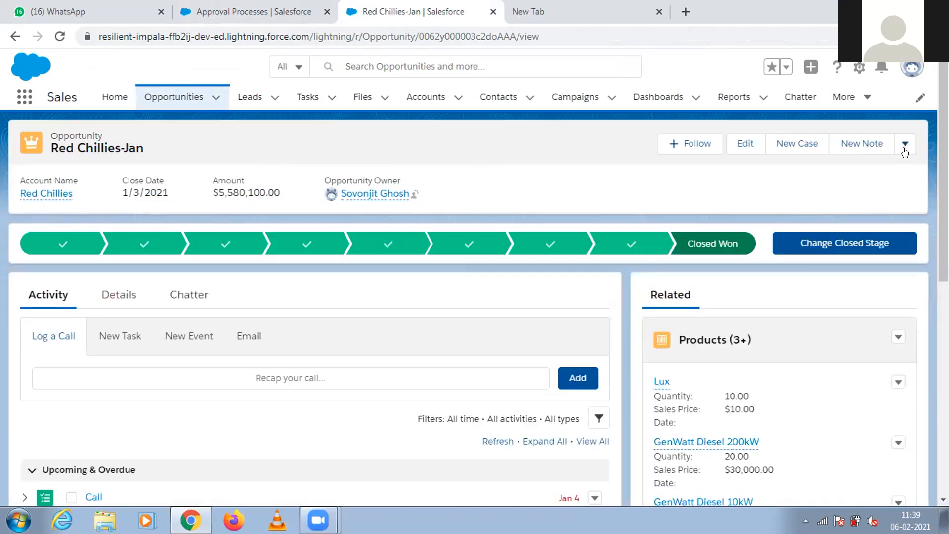
left_click(906, 145)
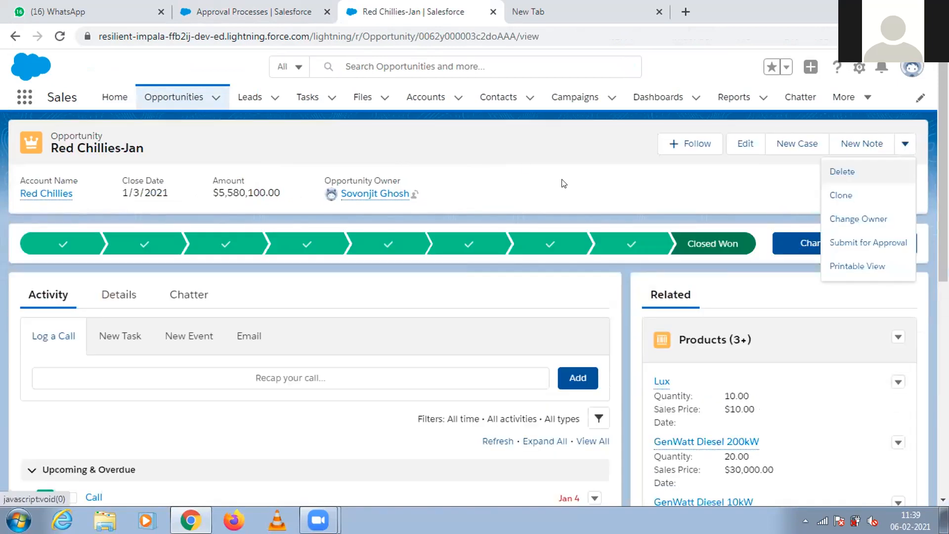
left_click(519, 177)
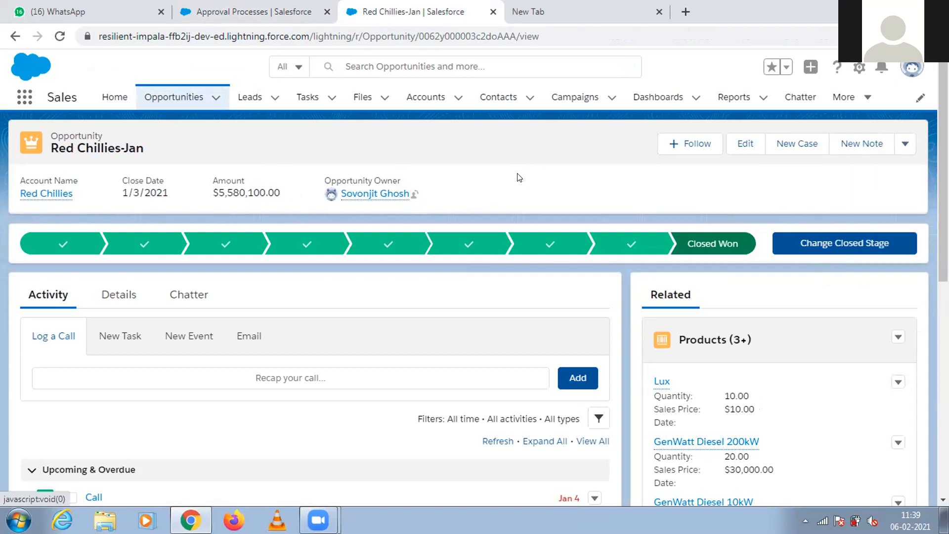
left_click(190, 99)
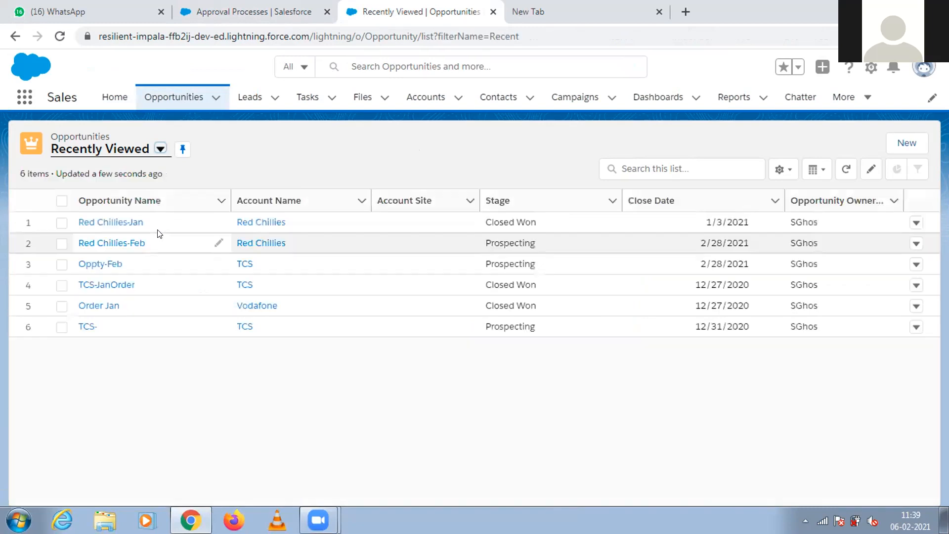
left_click(127, 244)
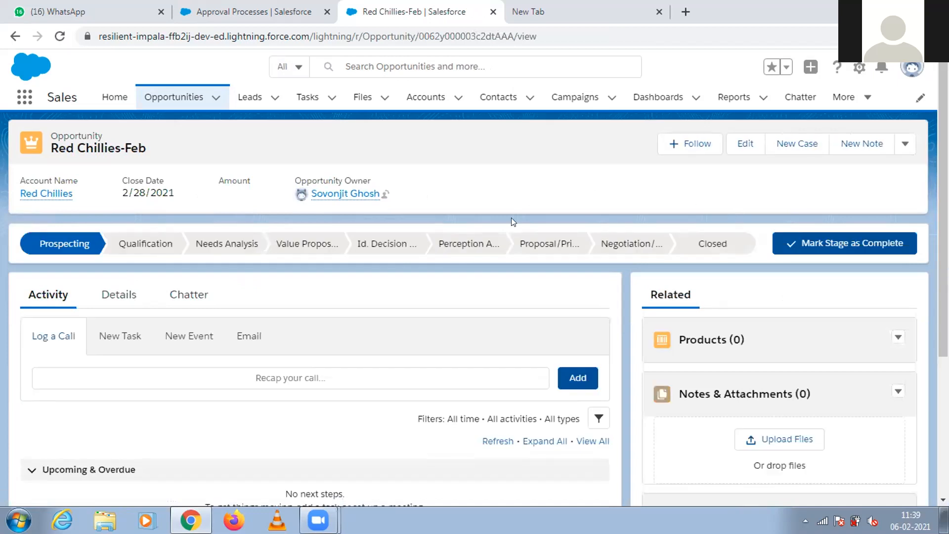
left_click(904, 143)
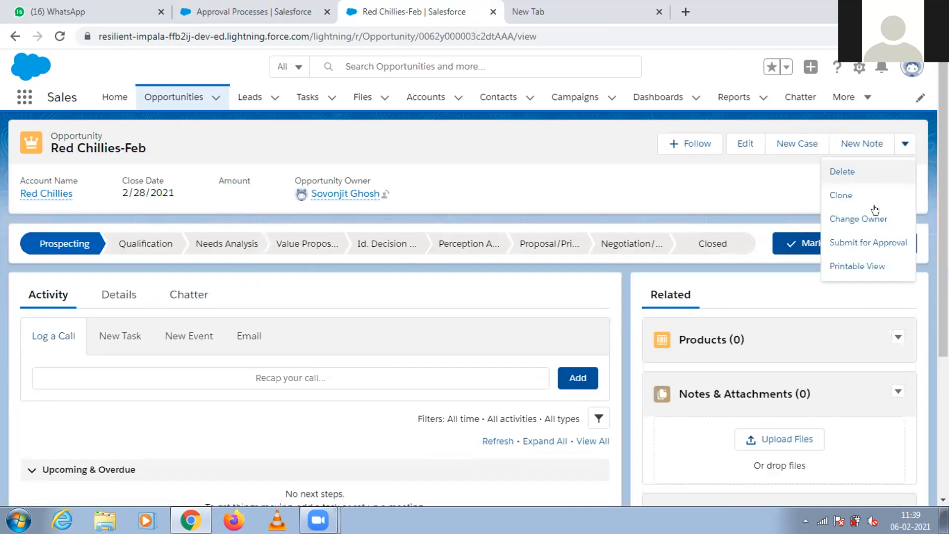
left_click(861, 243)
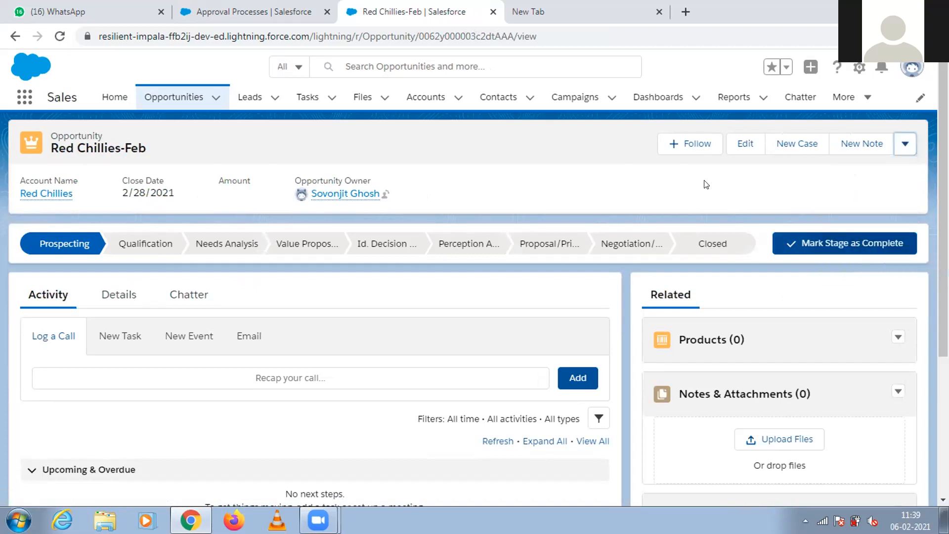
type("Pl;e")
key("BackSpace")
key("BackSpace")
type("ease appo")
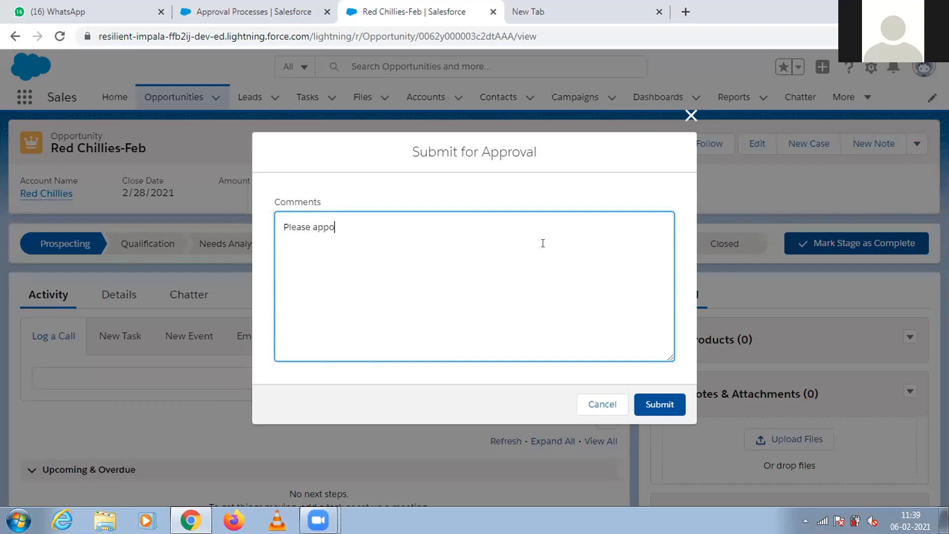
key("BackSpace")
type("rove")
left_click(689, 115)
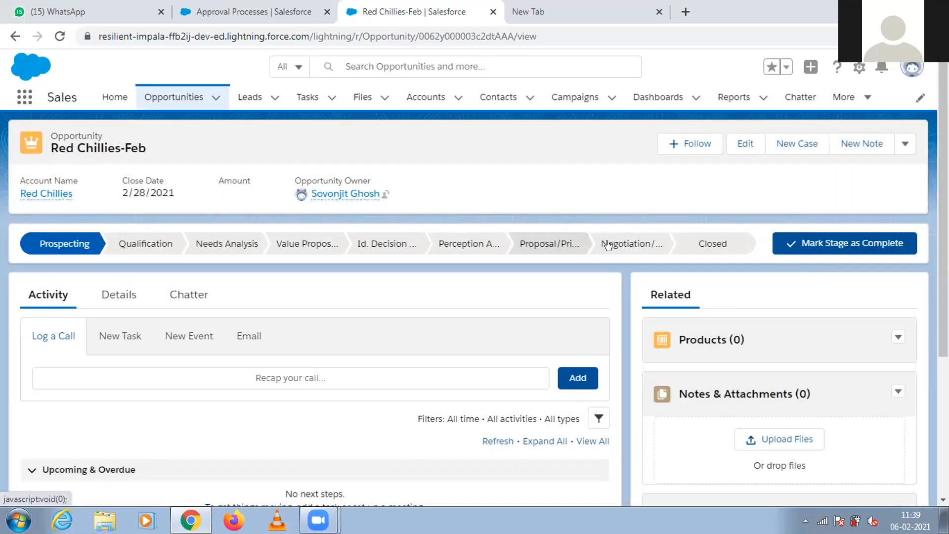
Mark the Negotiation stage as the current stage of the Red Chillies-Feb opportunity.
left_click(609, 244)
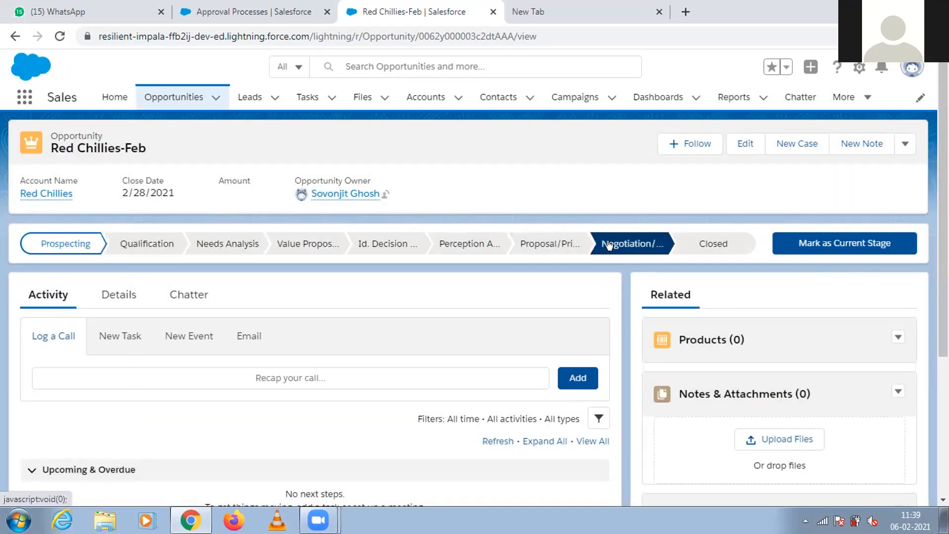
left_click(782, 247)
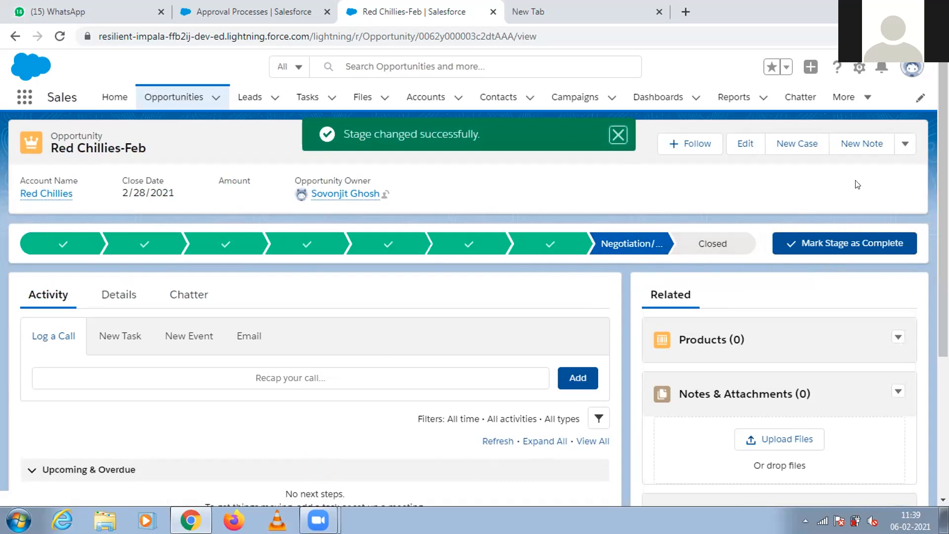
Submit the Red Chillies-Feb opportunity for approval with the comment "Please approve", choosing the suggested user as next approver.
left_click(905, 143)
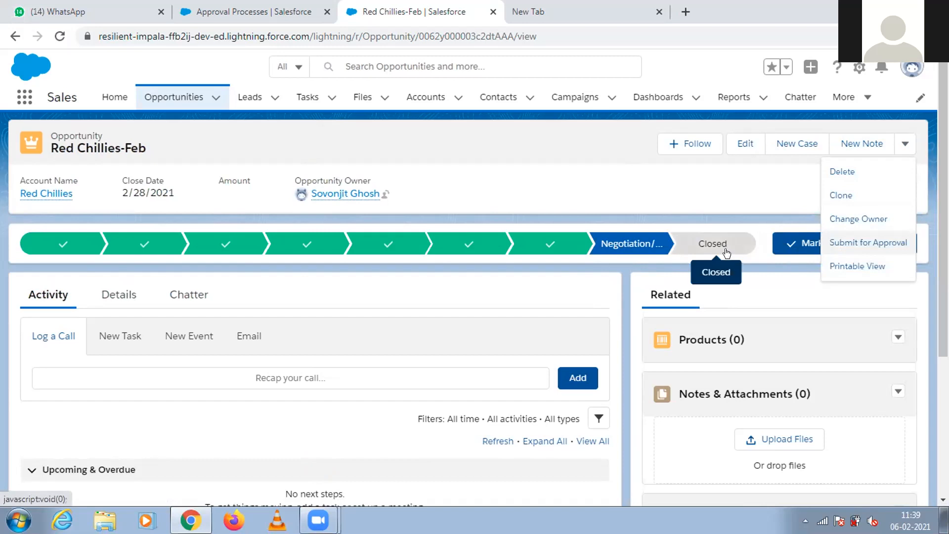
left_click(856, 240)
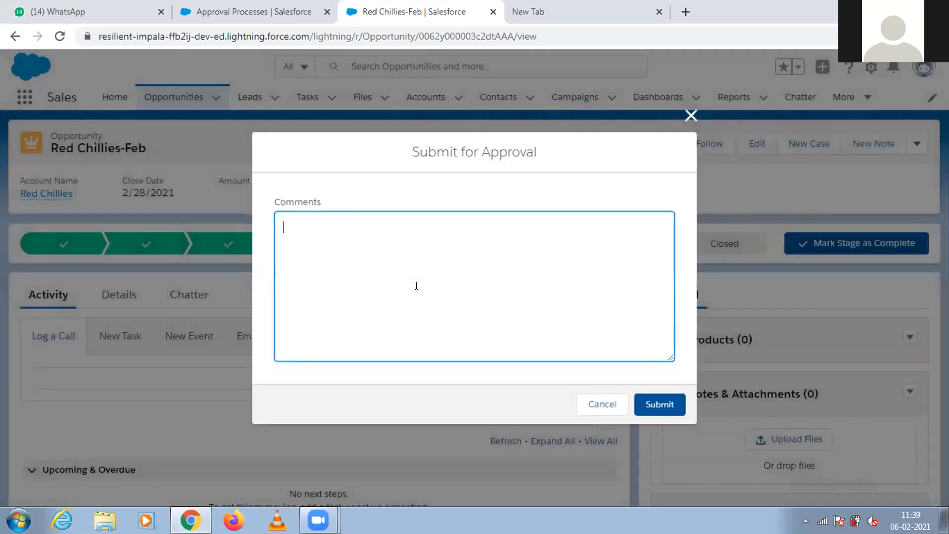
type("Please approve")
left_click(648, 405)
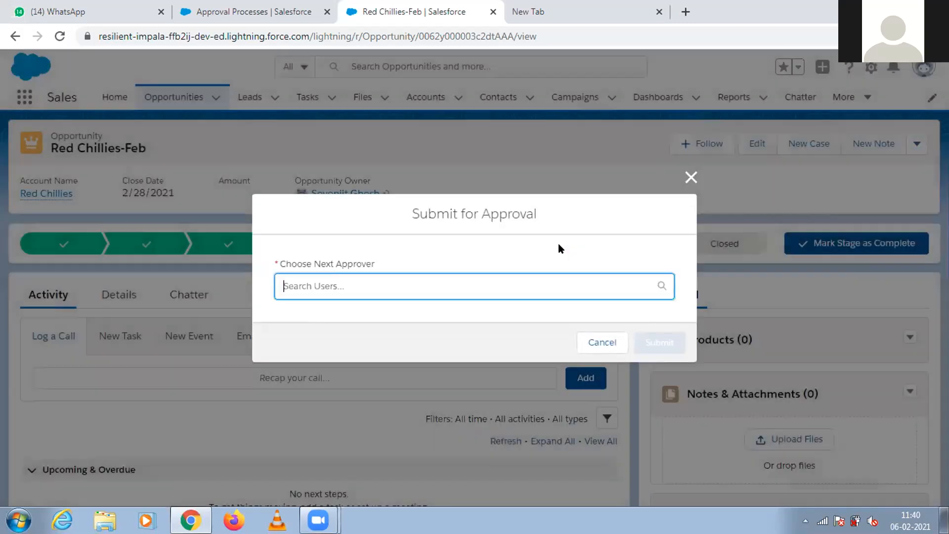
left_click(478, 284)
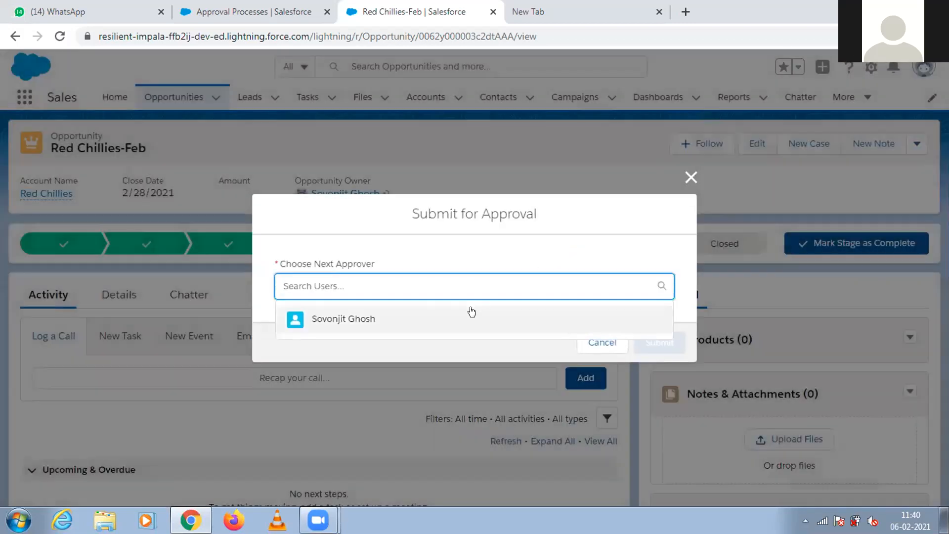
left_click(471, 311)
left_click(650, 341)
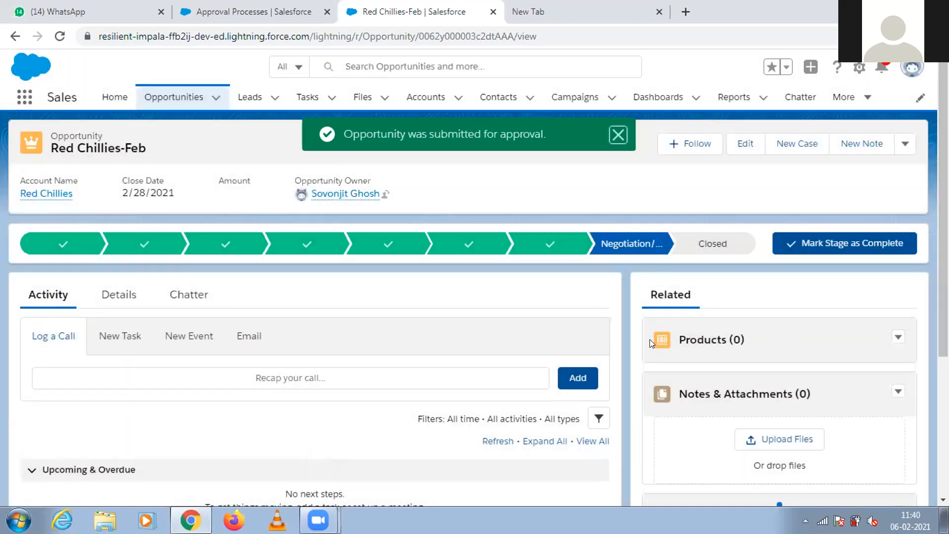
Look over the submitted opportunity's related lists and return to the Sales home page.
scroll(751, 316, "down", 4)
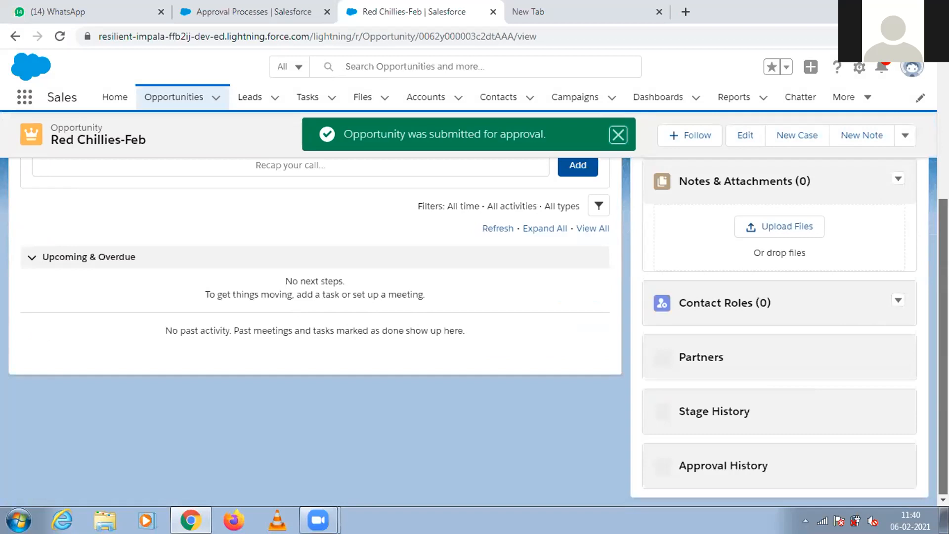
scroll(428, 211, "up", 4)
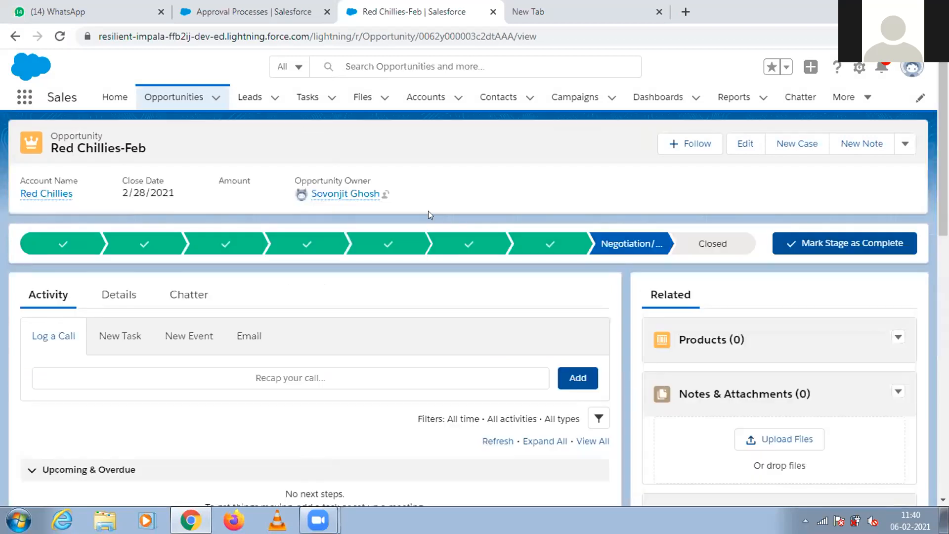
left_click(115, 97)
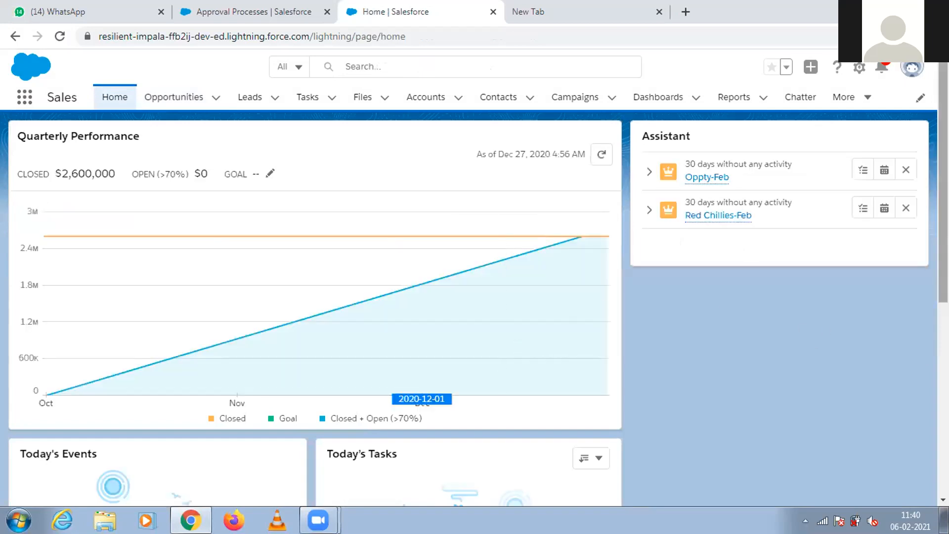
Open the Red Chillies-Feb opportunity from the recent key deals on the home page, after checking Red Chillies-Jan.
scroll(384, 288, "down", 7)
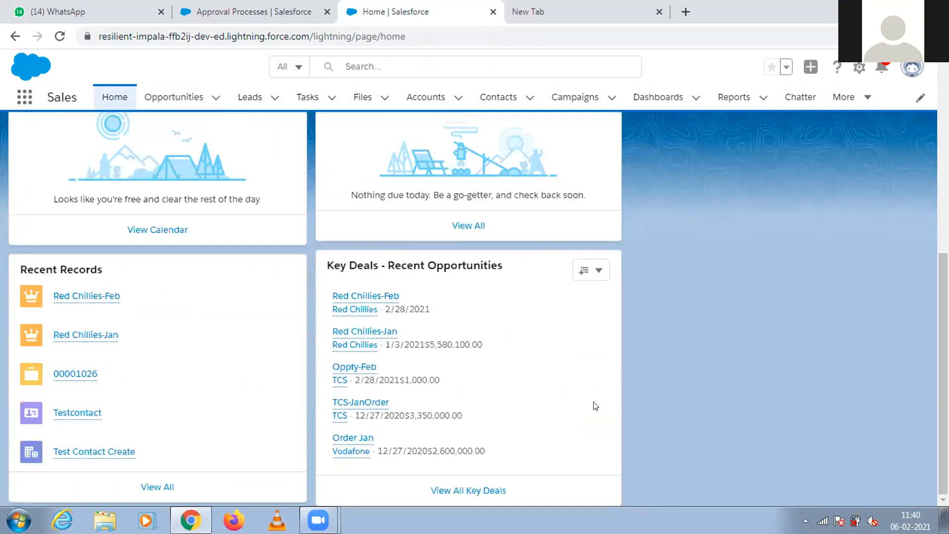
mouse_move(360, 298)
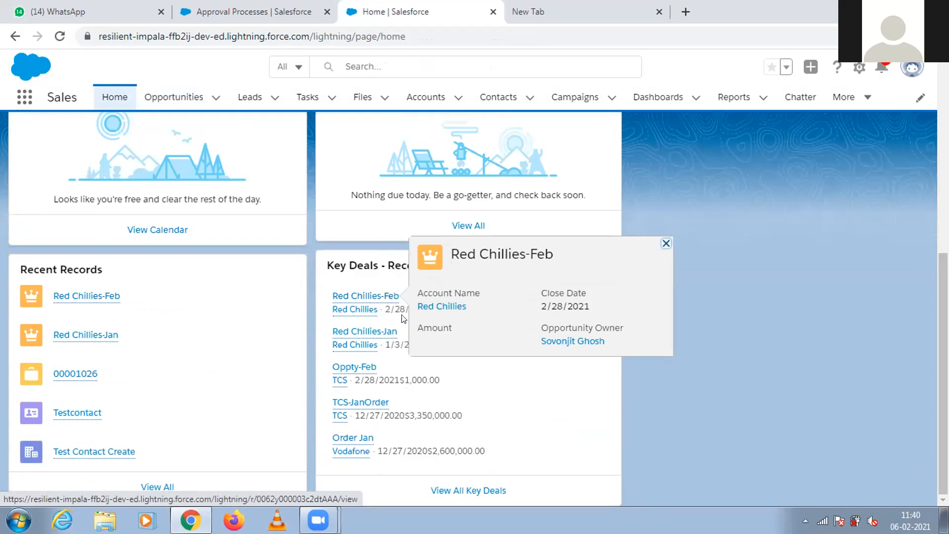
left_click(365, 336)
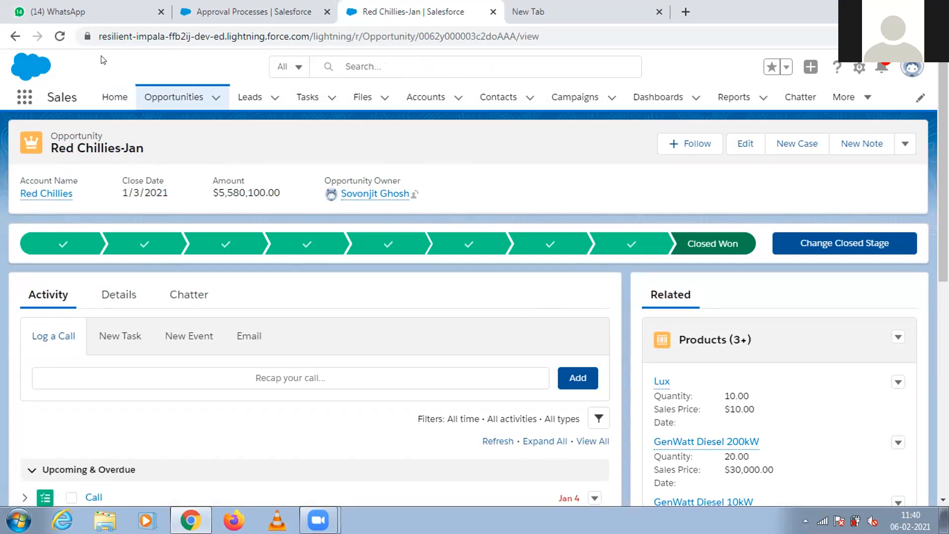
left_click(15, 37)
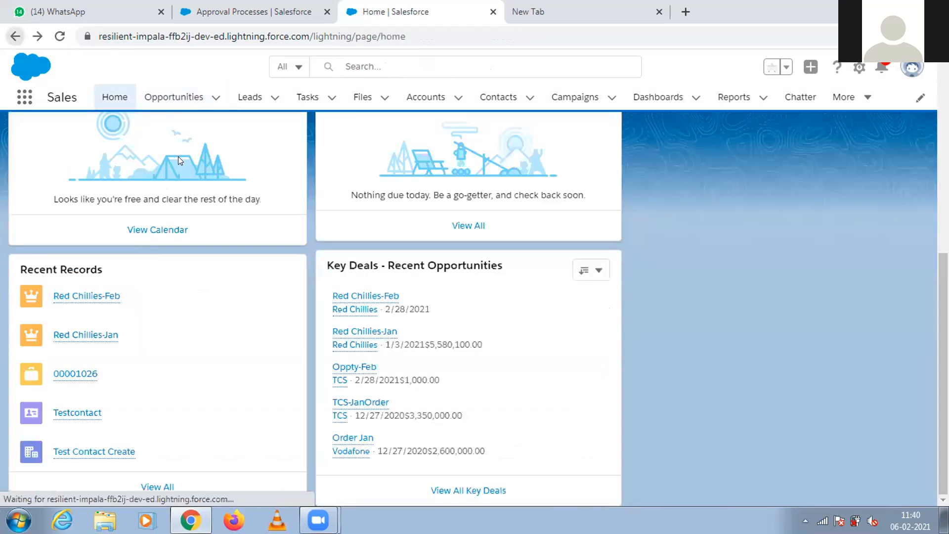
left_click(353, 296)
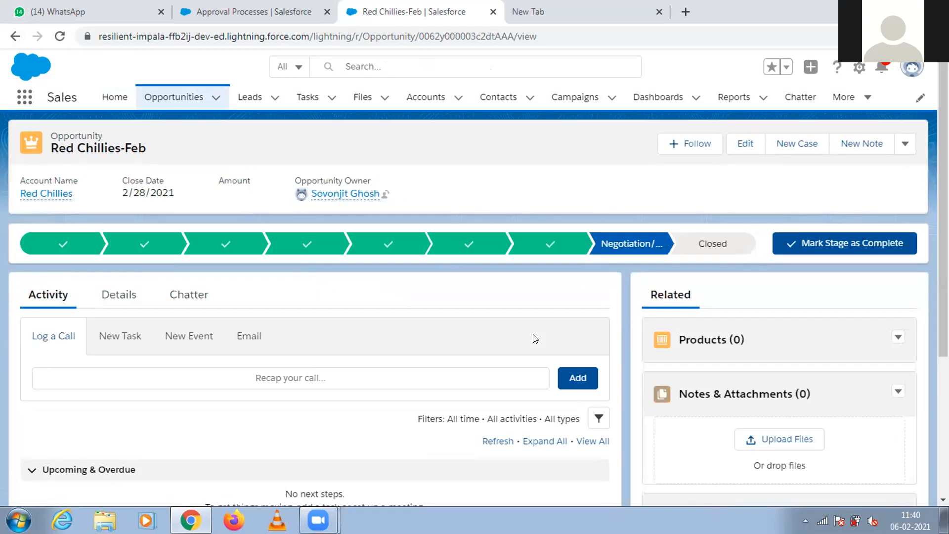
Review the Stage History and Approval History related lists of the Red Chillies-Feb opportunity.
scroll(825, 380, "down", 4)
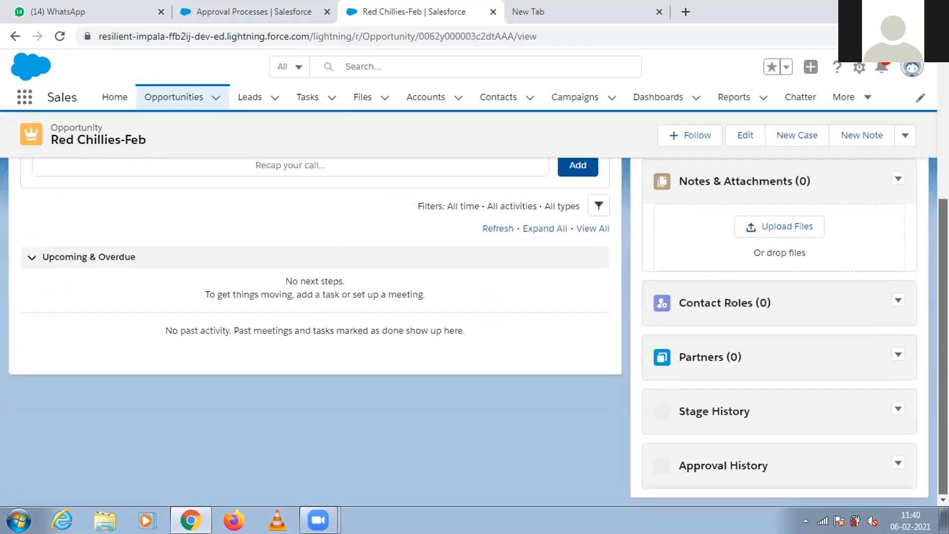
scroll(825, 381, "up", 3)
scroll(825, 380, "down", 6)
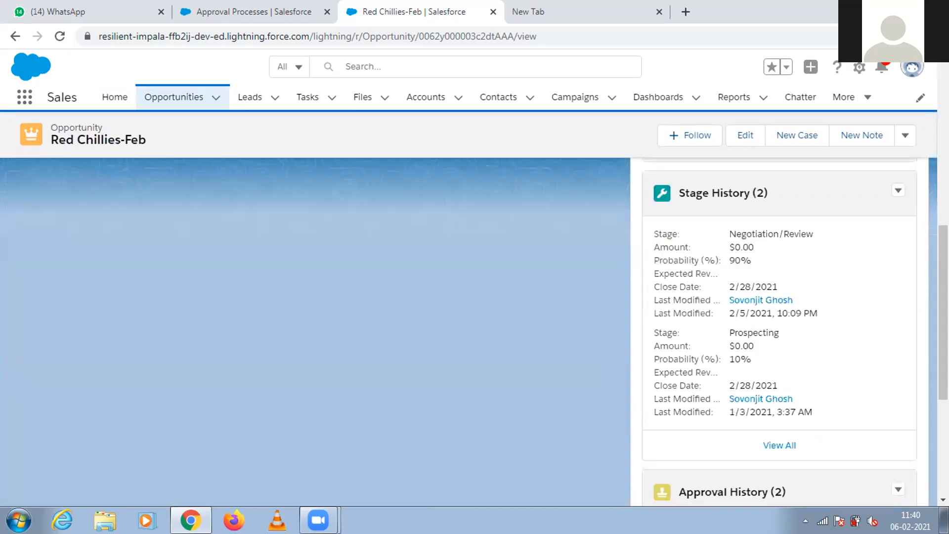
scroll(779, 327, "down", 5)
scroll(463, 332, "up", 5)
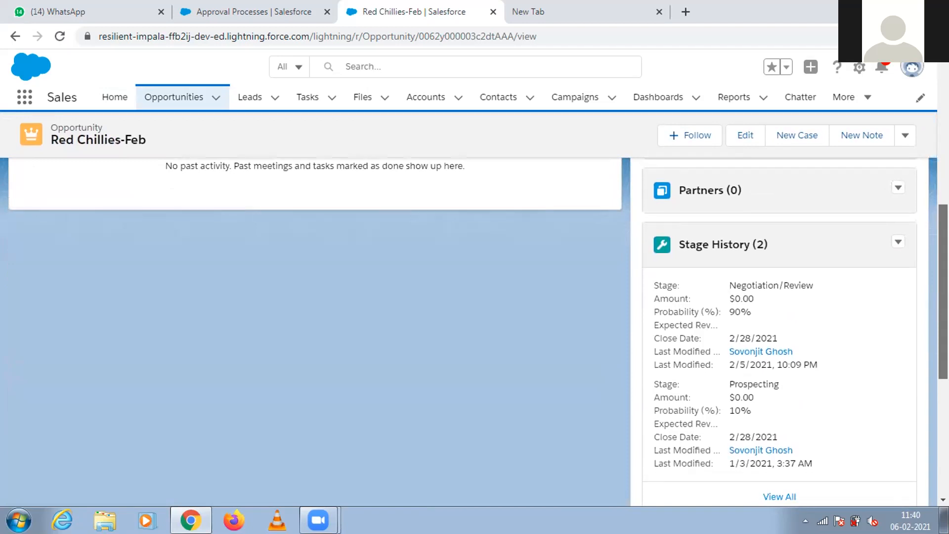
scroll(474, 331, "down", 5)
scroll(474, 331, "up", 10)
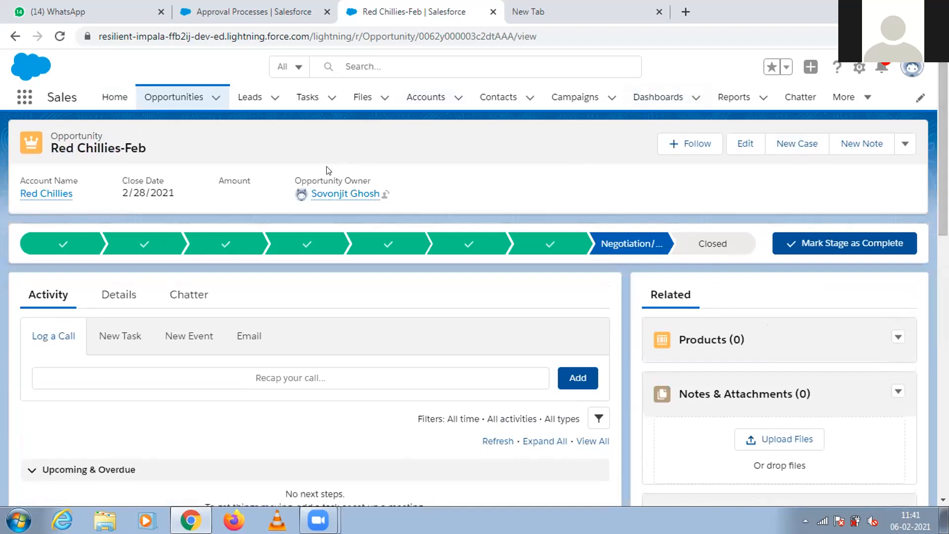
Check the additional record actions and the upcoming and overdue activities of the Red Chillies-Feb opportunity for an approval option.
mouse_move(40, 193)
left_click(900, 144)
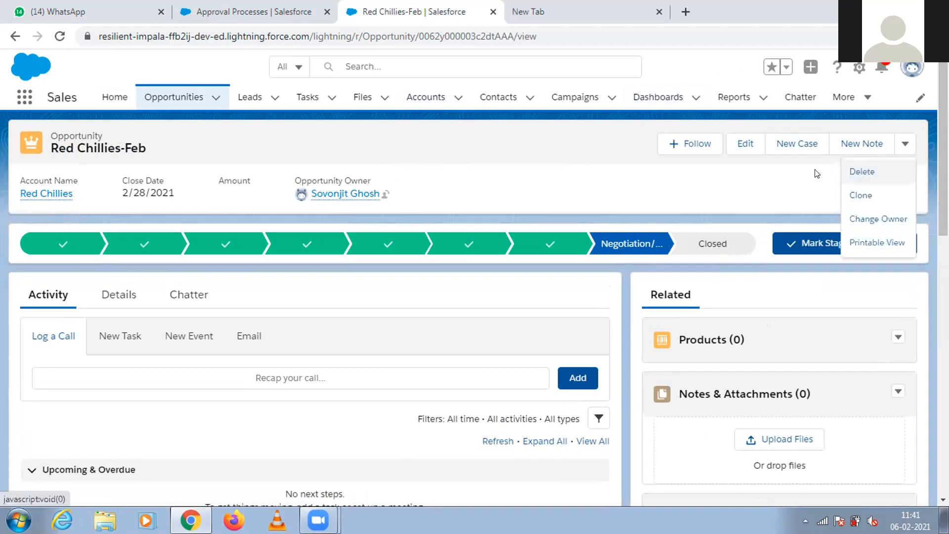
left_click(728, 187)
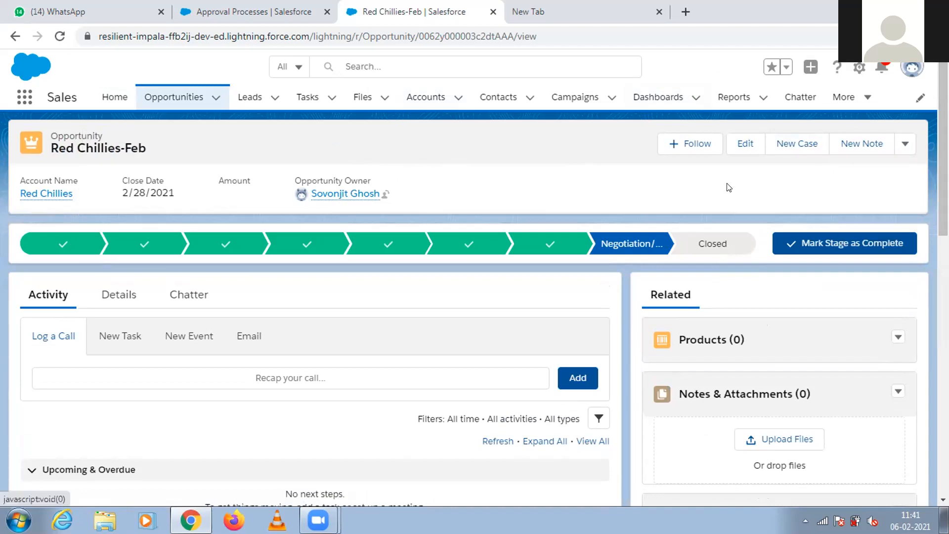
left_click(116, 341)
left_click(50, 336)
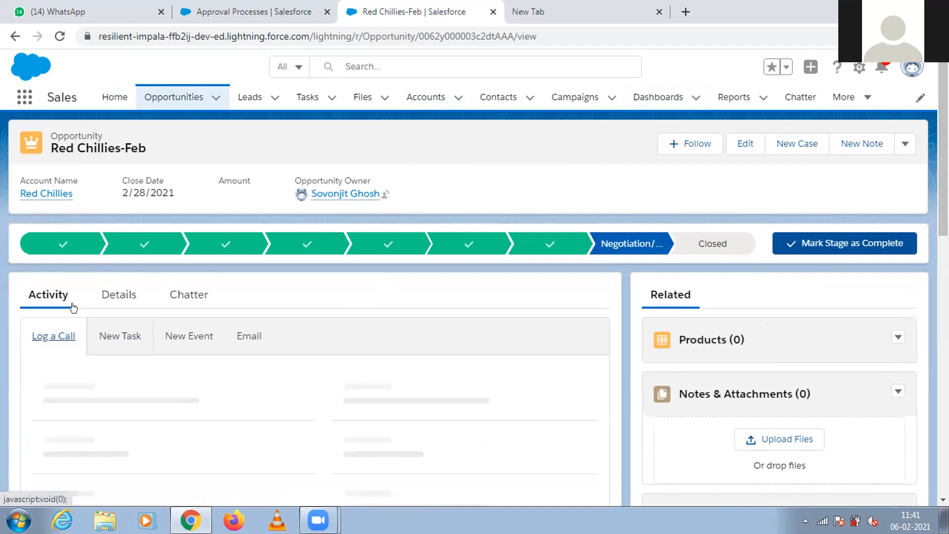
scroll(482, 305, "down", 5)
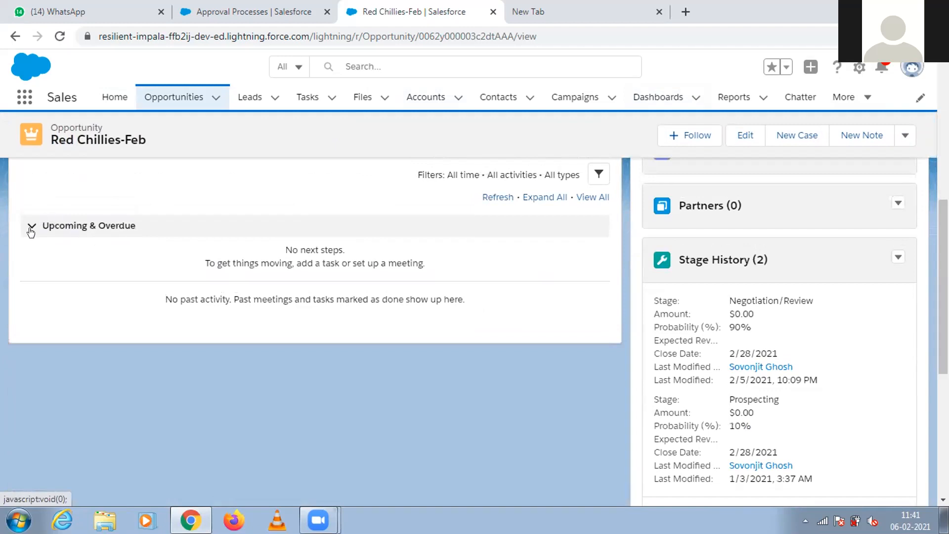
left_click(31, 228)
left_click(57, 226)
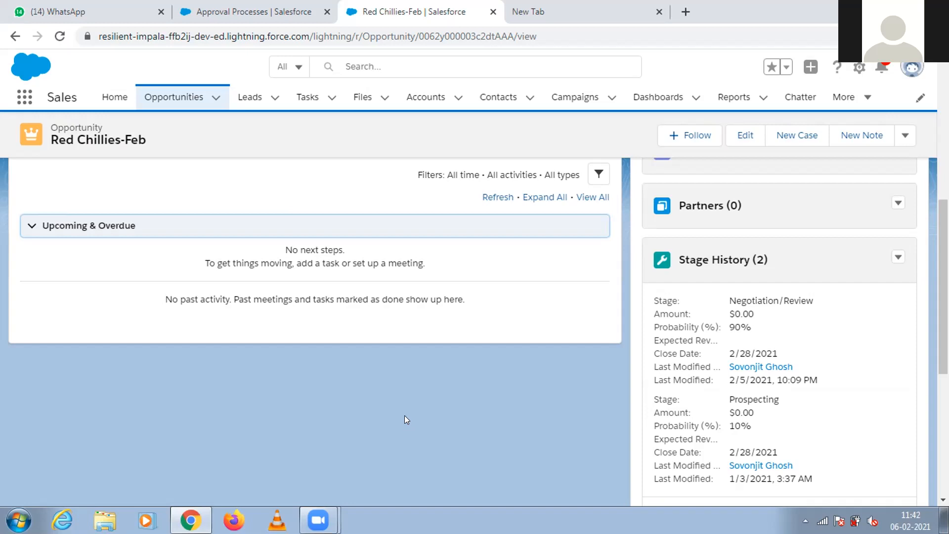
Check the Chatter feed of posts addressed to the current user for the approval request.
left_click(804, 97)
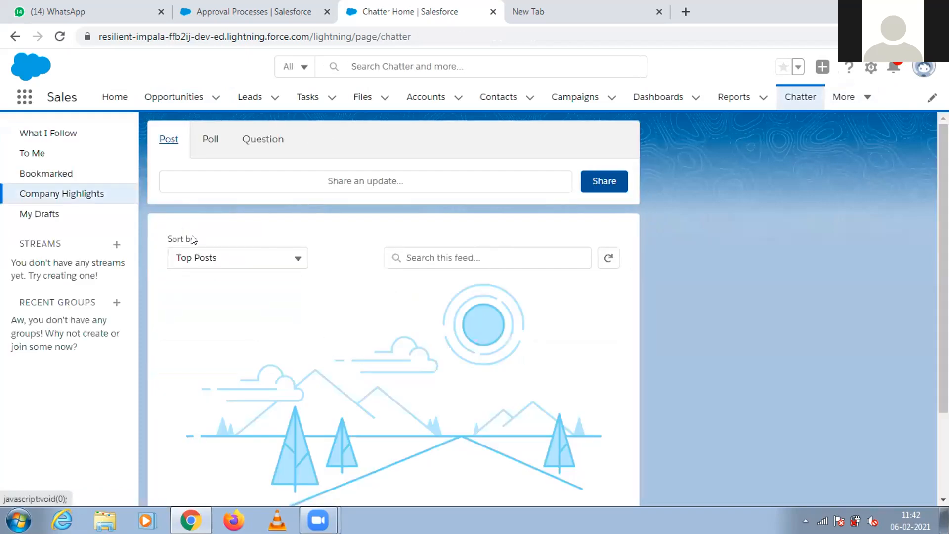
left_click(32, 153)
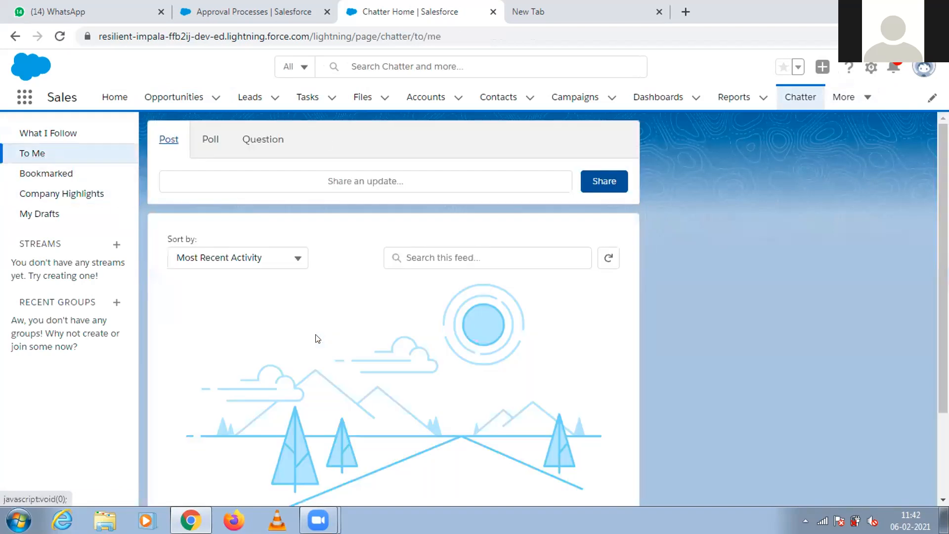
scroll(826, 290, "down", 2)
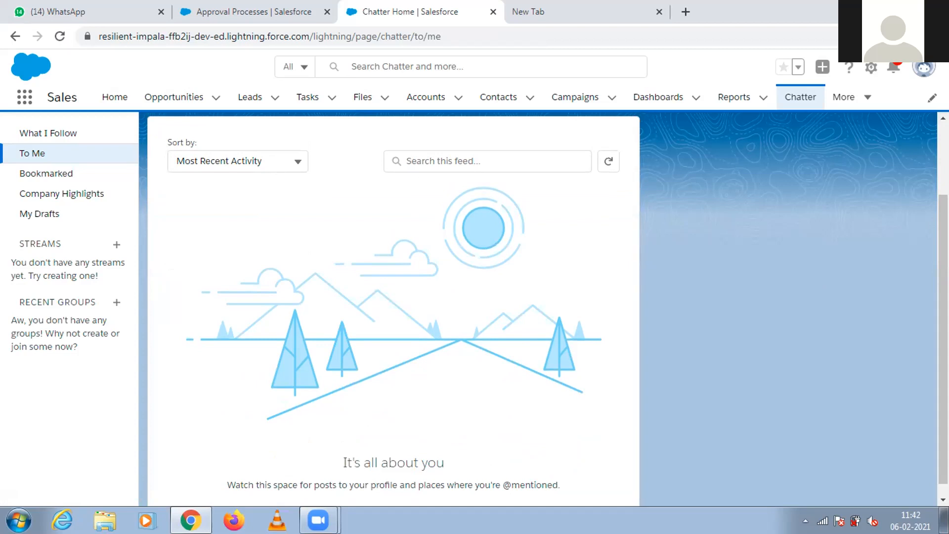
Switch to Gmail in a new browser tab, open the Approval Request email, and follow its link to the approval record.
left_click(601, 10)
left_click(191, 520)
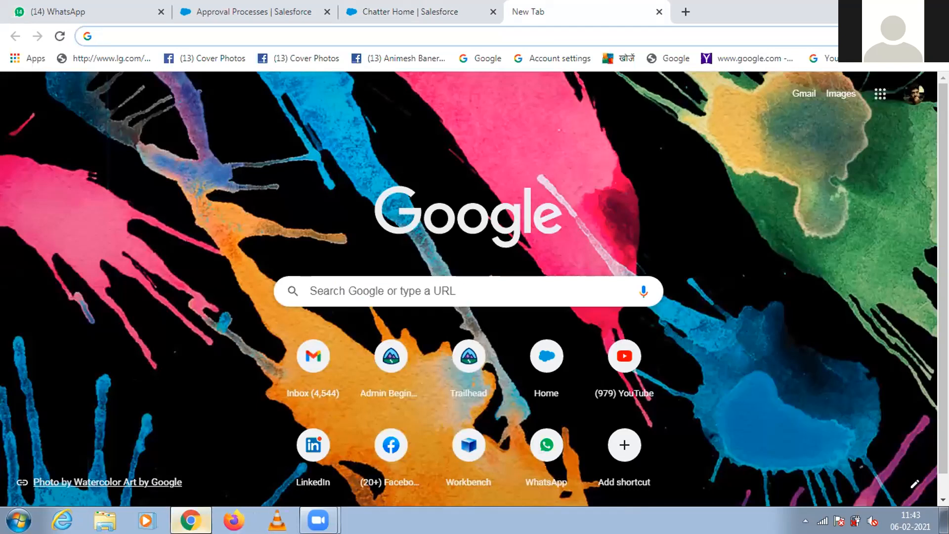
left_click(190, 519)
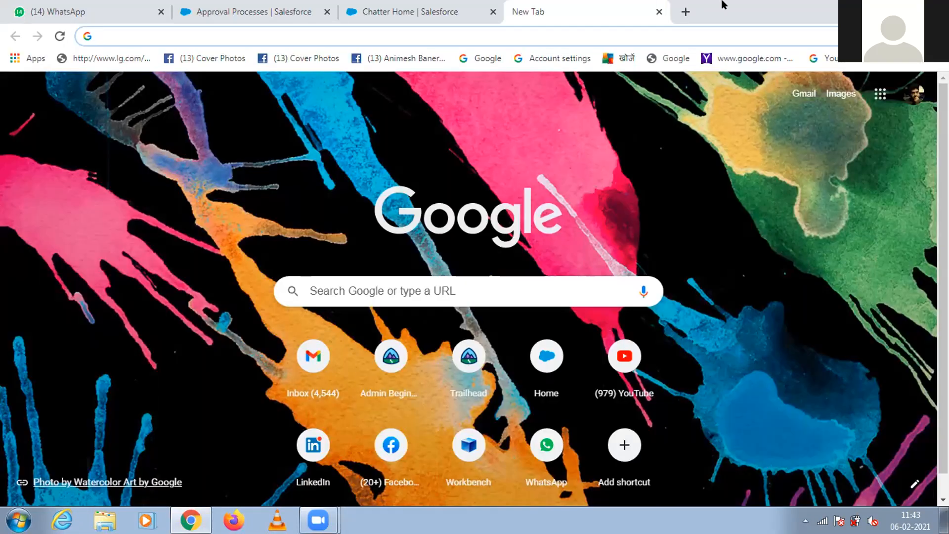
left_click(683, 10)
type("gmail.com")
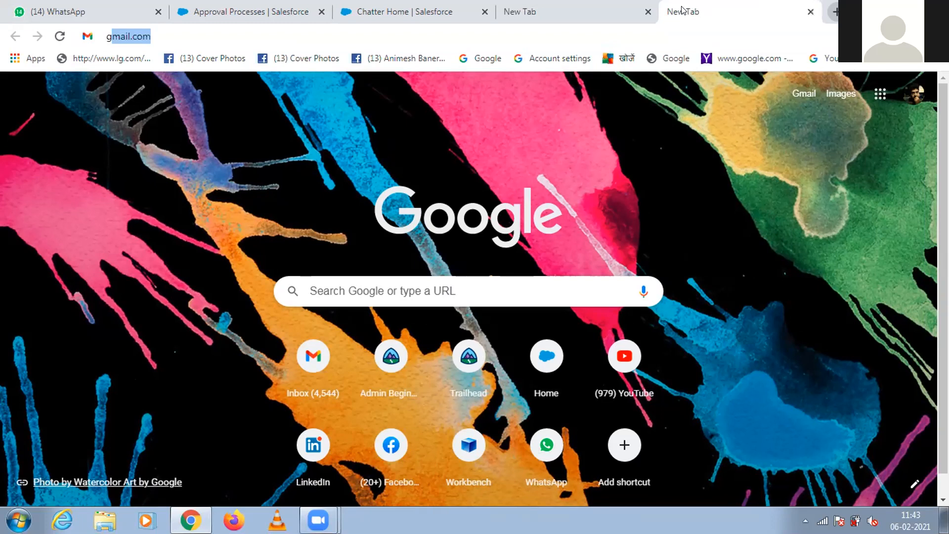
key("Return")
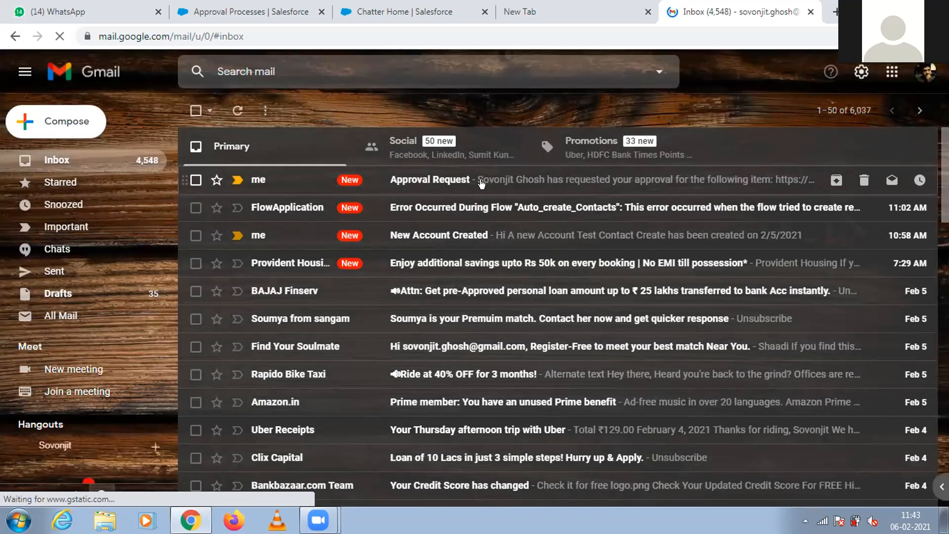
left_click(447, 182)
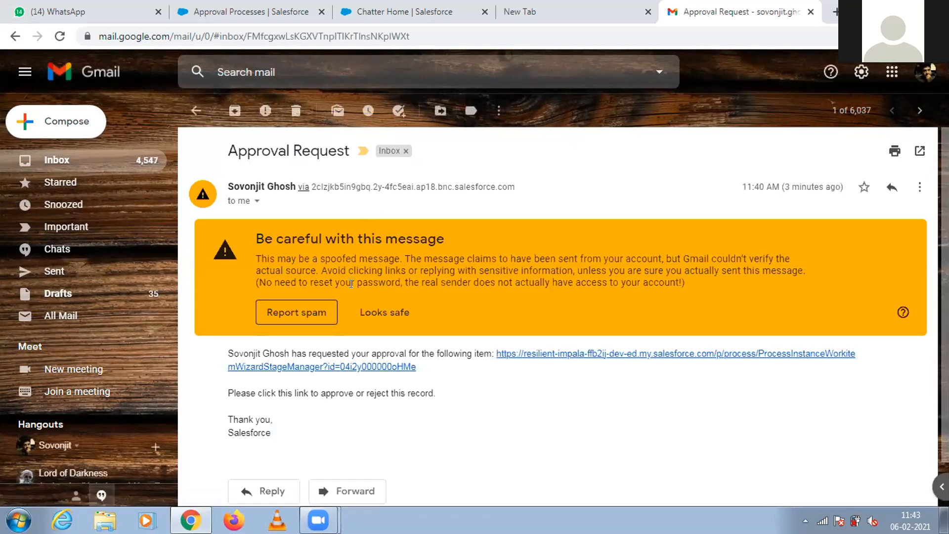
left_click(519, 354)
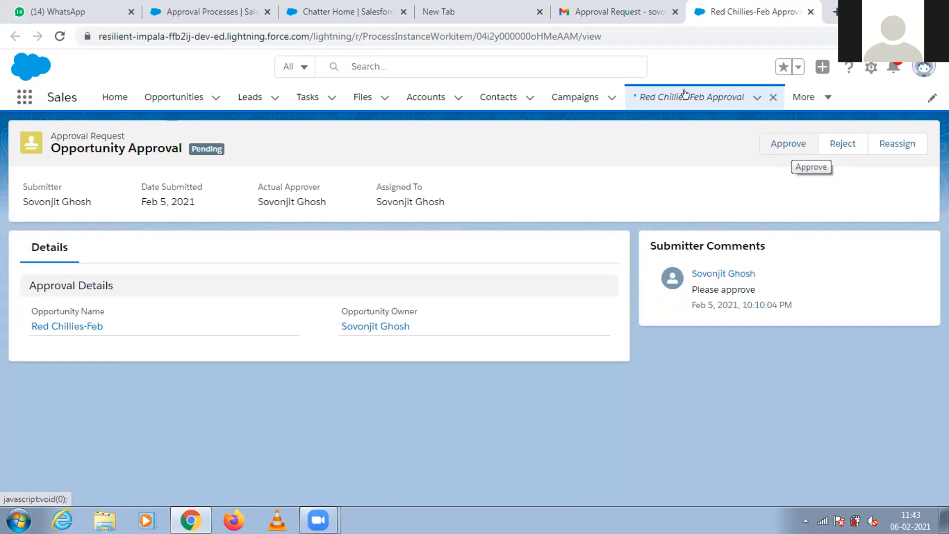
Close the Chatter page and the blank browser tab.
left_click(238, 10)
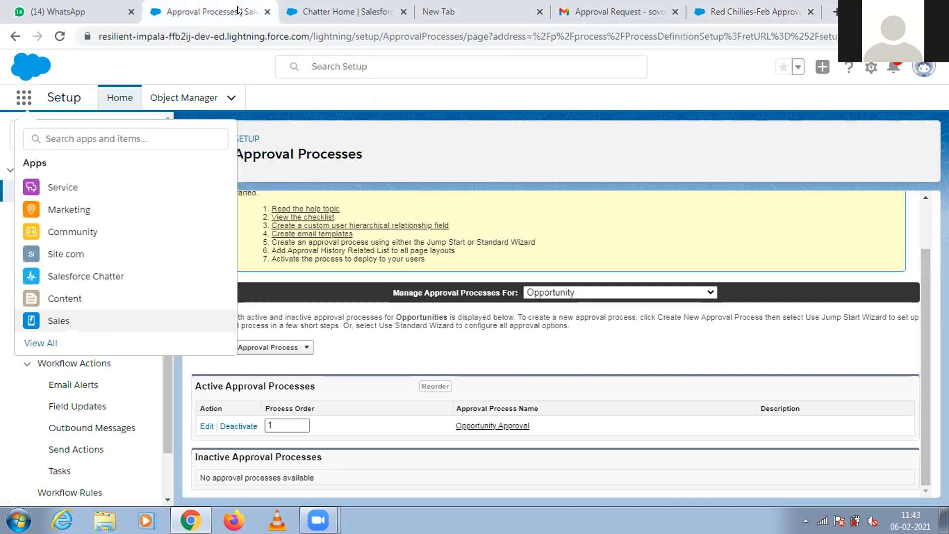
key("ctrl+Tab")
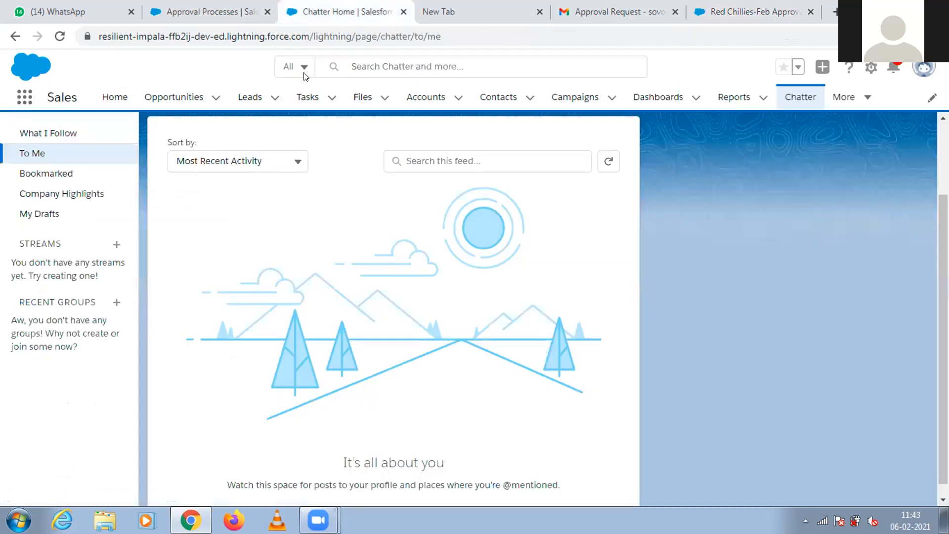
key("ctrl+w")
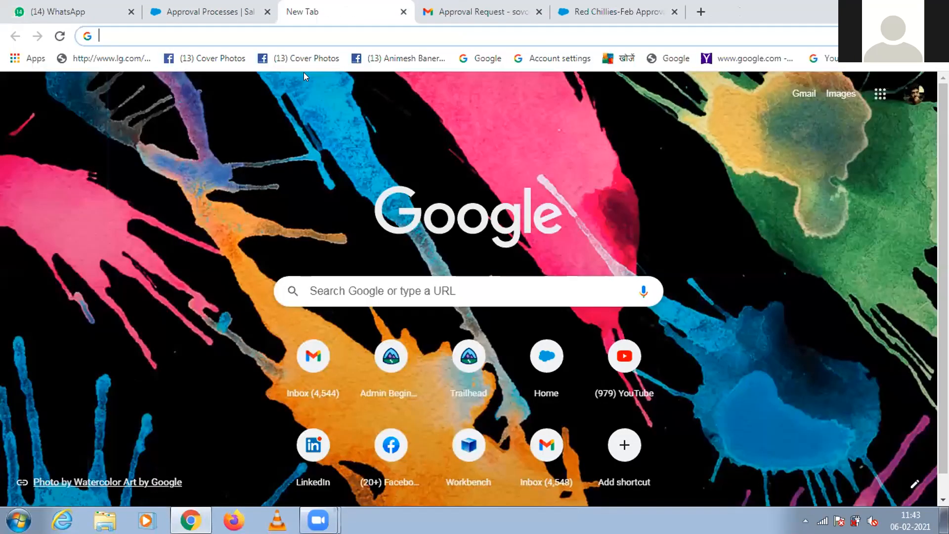
key("ctrl+w")
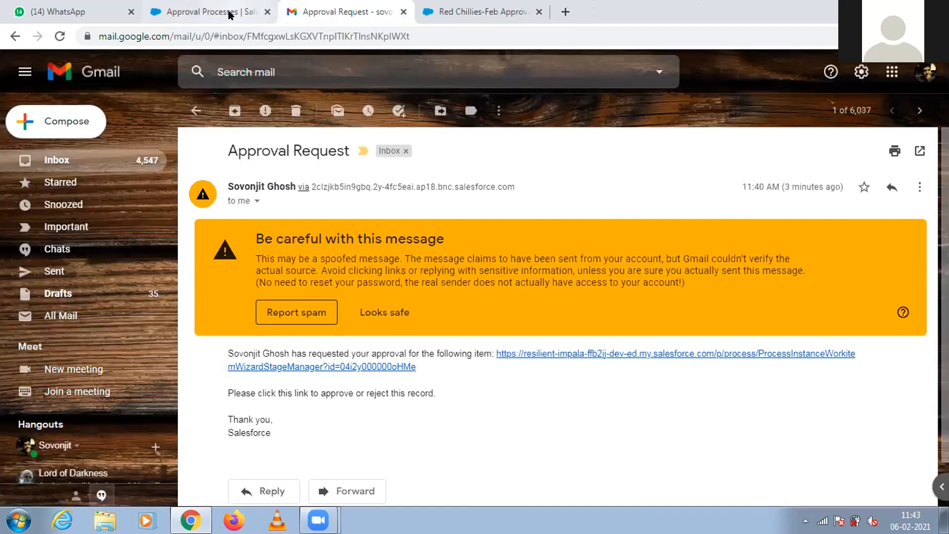
Switch the approval process setup page to the Sales app and open the Red Chillies-Feb opportunity from the opportunity list.
left_click(227, 15)
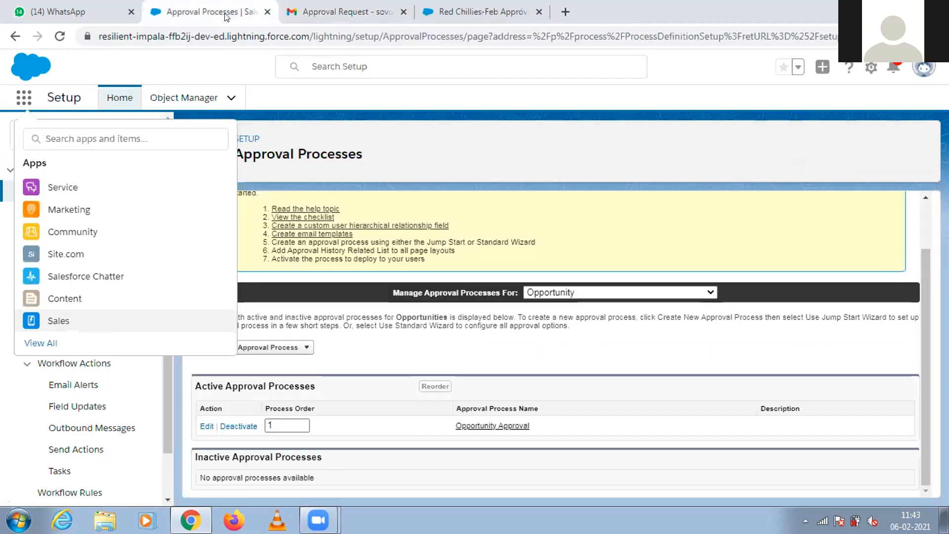
left_click(318, 10)
left_click(237, 11)
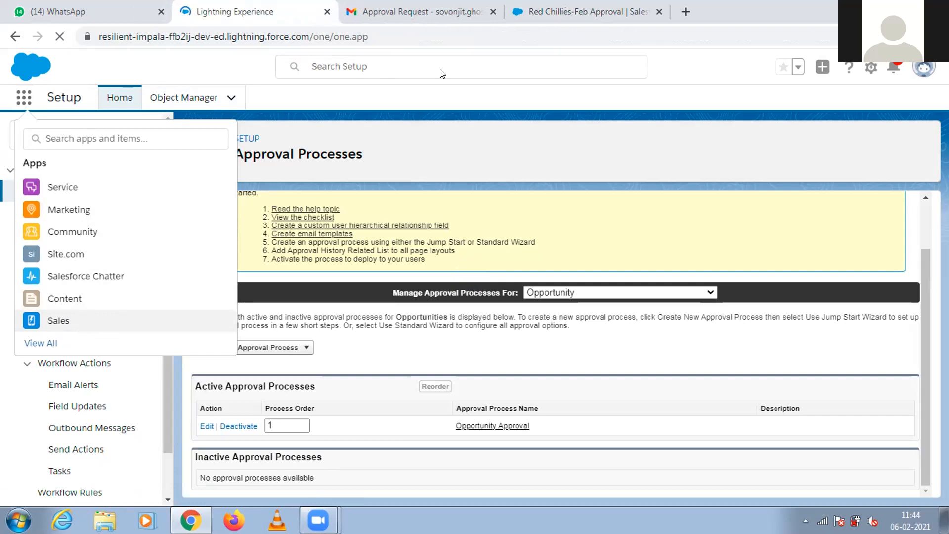
left_click(541, 8)
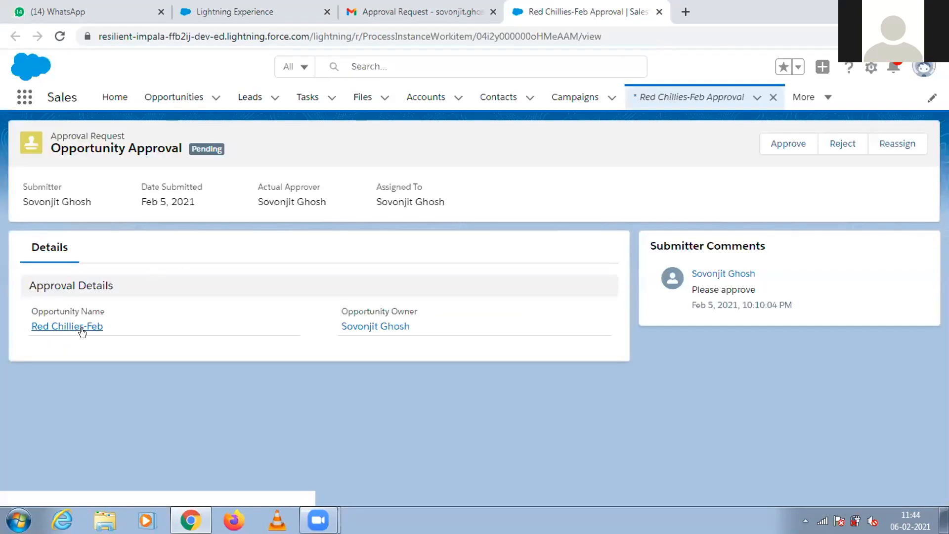
left_click(240, 8)
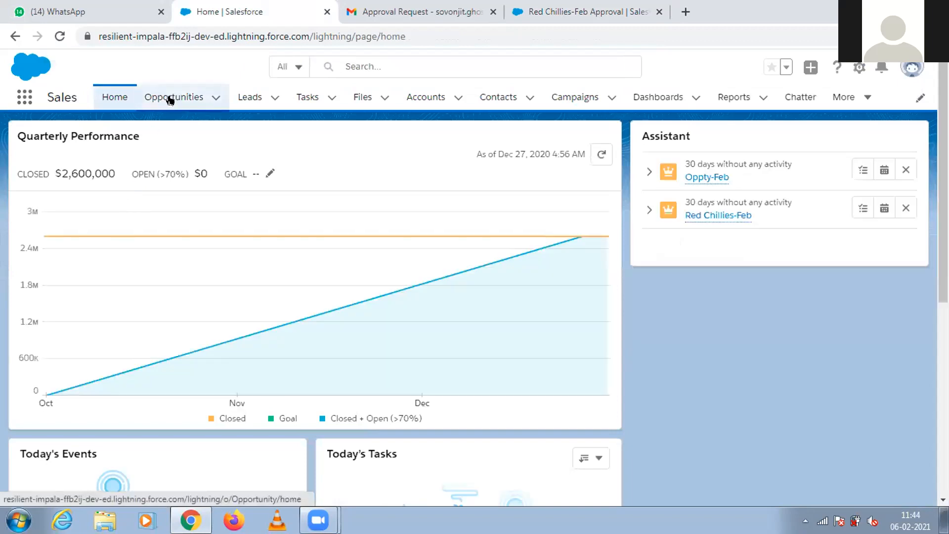
left_click(170, 101)
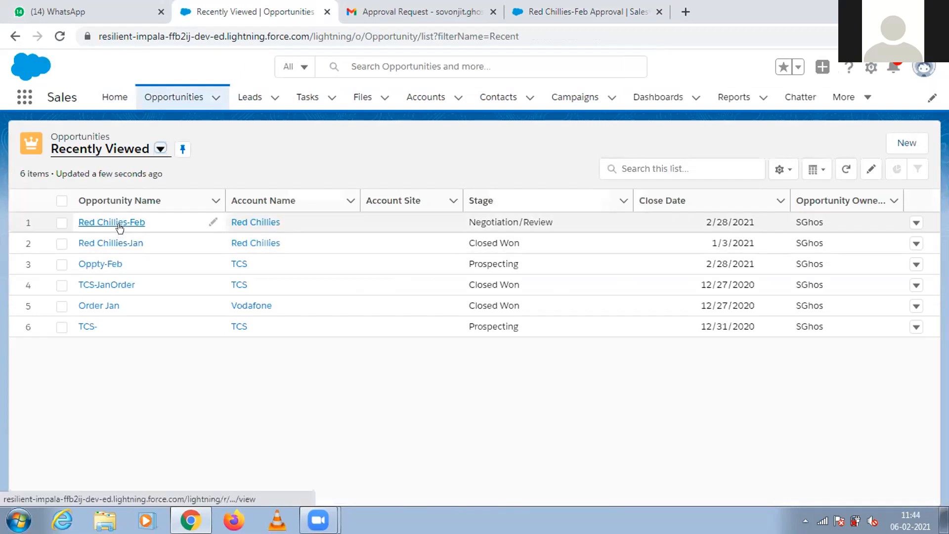
left_click(118, 222)
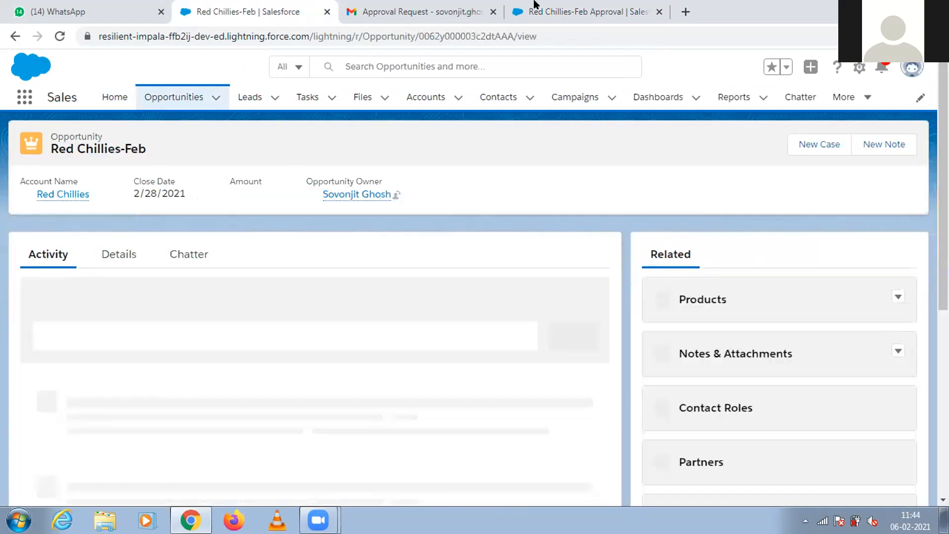
Approve the Red Chillies-Feb approval request with the comment "Go ahead" and reload the opportunity record to check its stage.
left_click(534, 5)
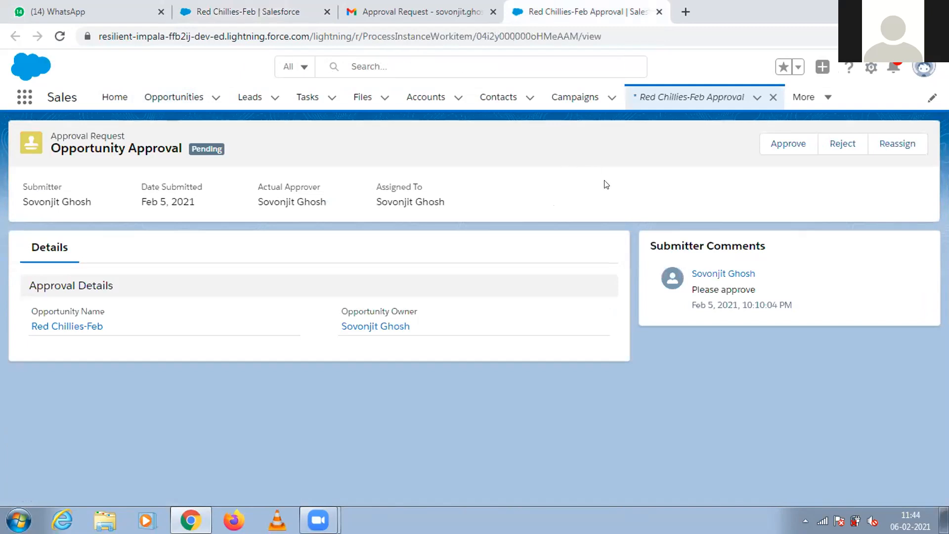
left_click(785, 152)
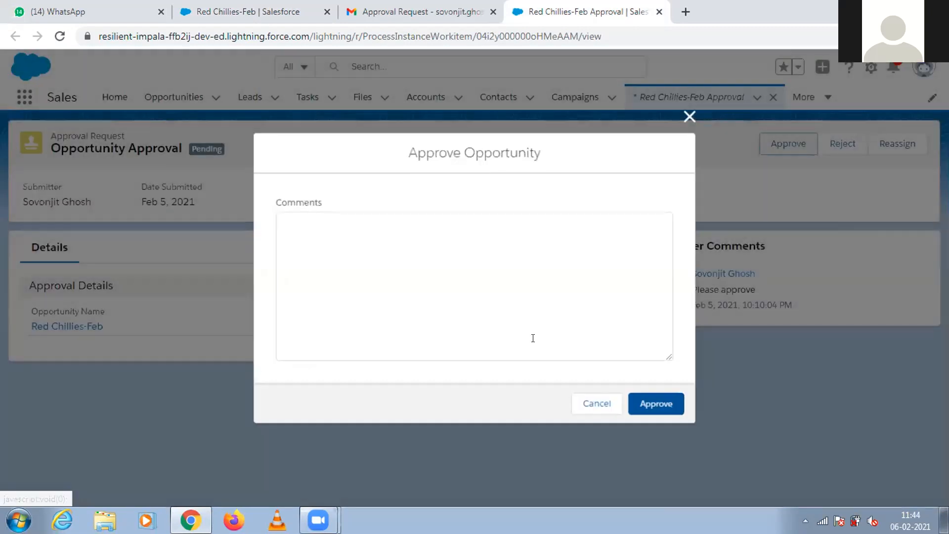
type("Go ahead")
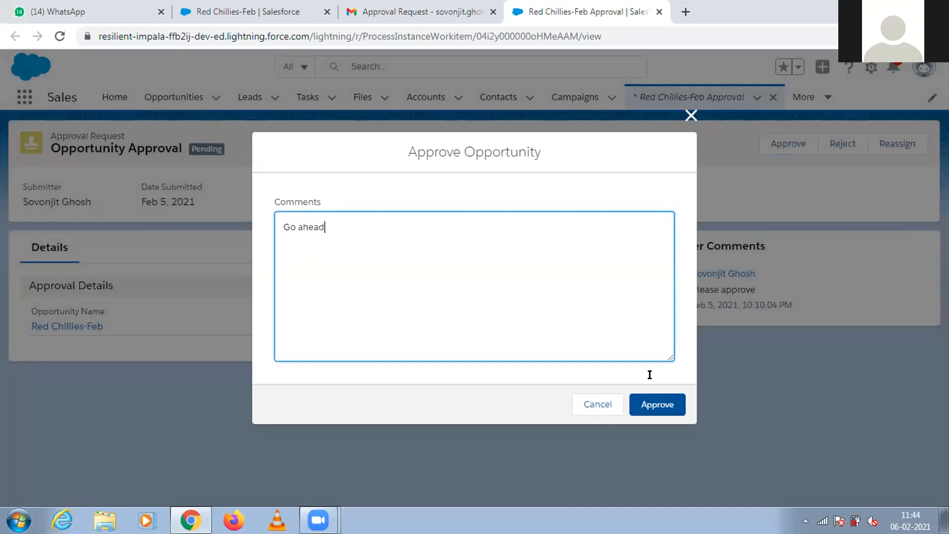
left_click(658, 403)
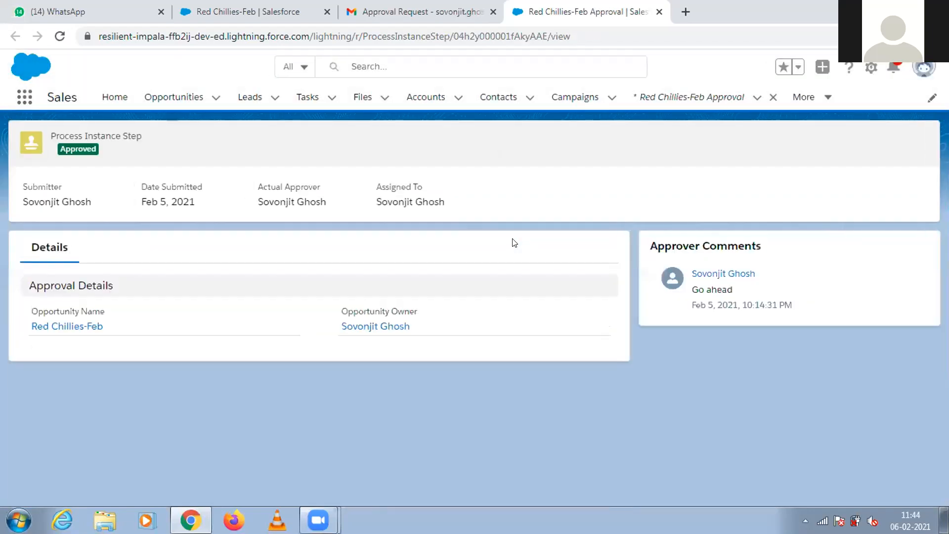
left_click(257, 11)
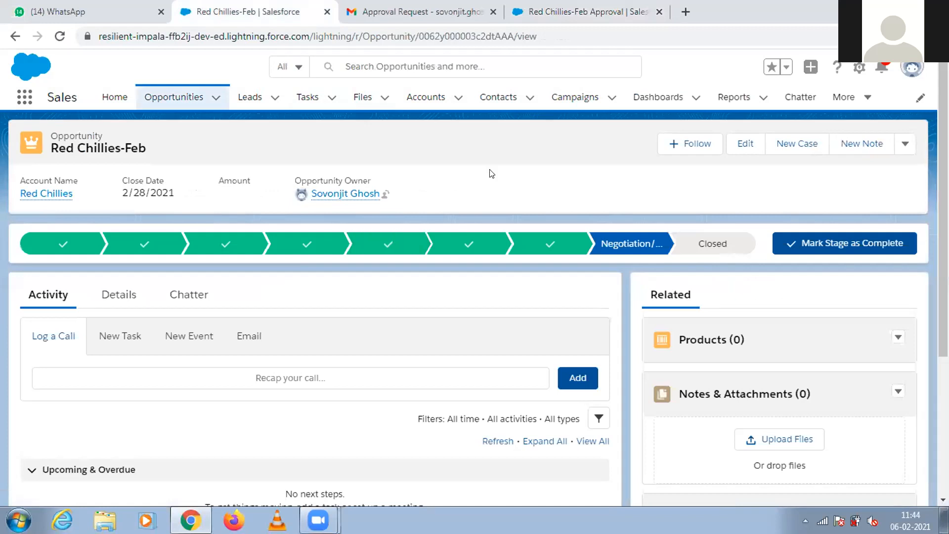
left_click(61, 37)
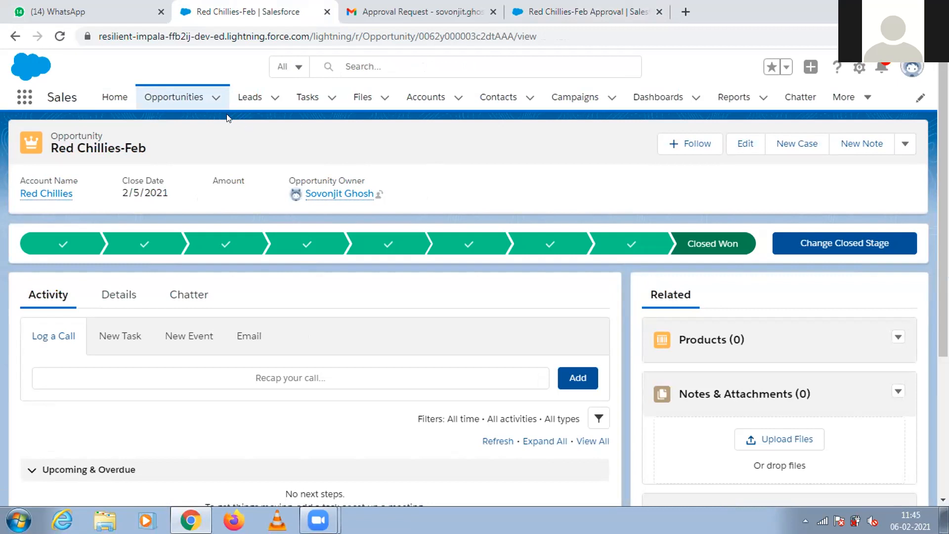
Start a new opportunity named "Red Chillies Apr" and link it to the Red Chillies account.
left_click(216, 98)
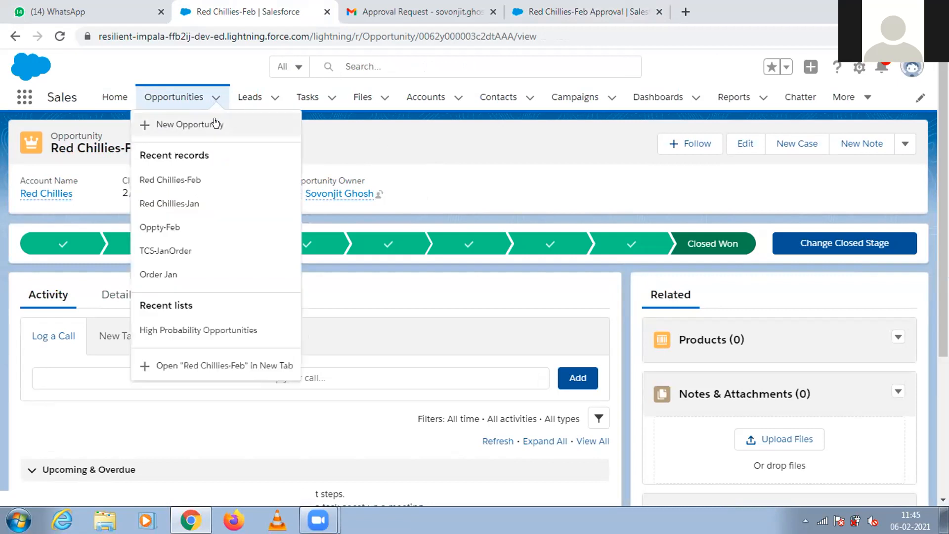
left_click(211, 123)
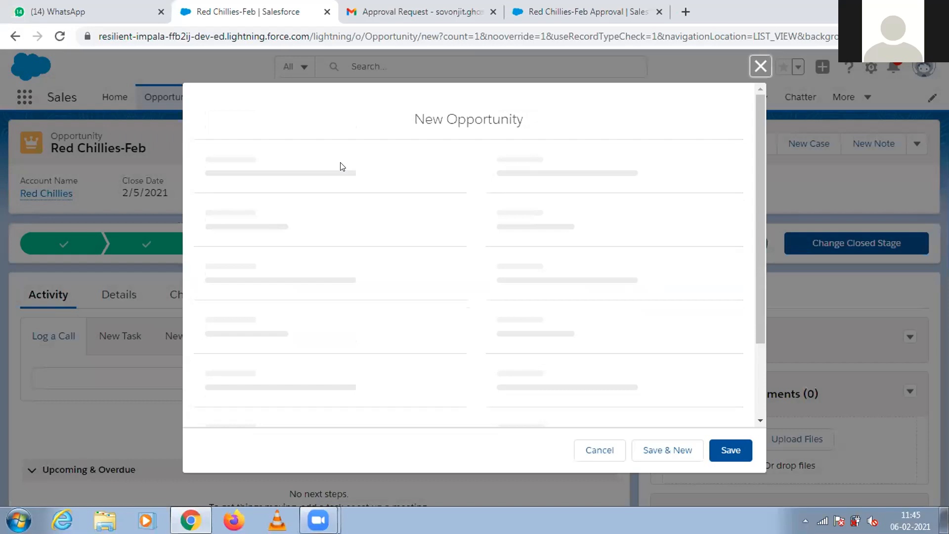
left_click(328, 283)
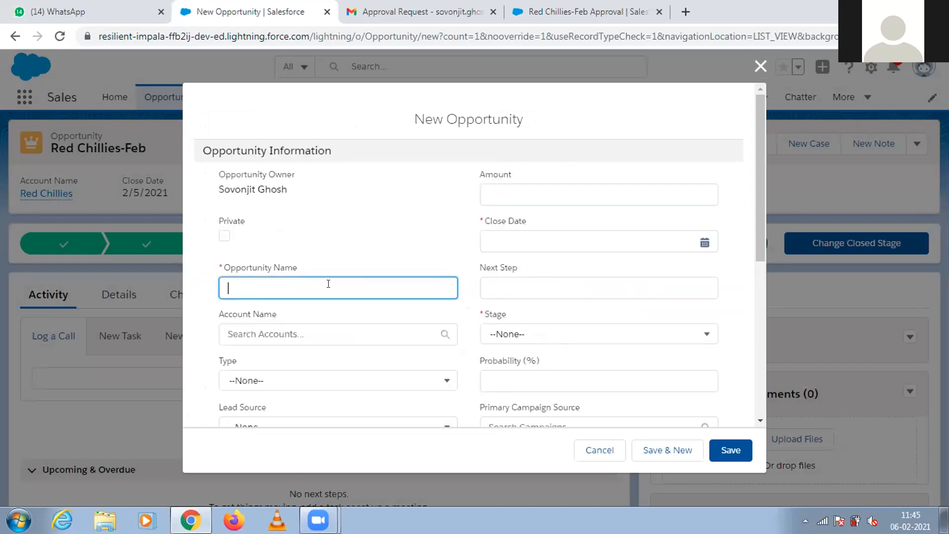
type("Red Chillies")
left_click(310, 330)
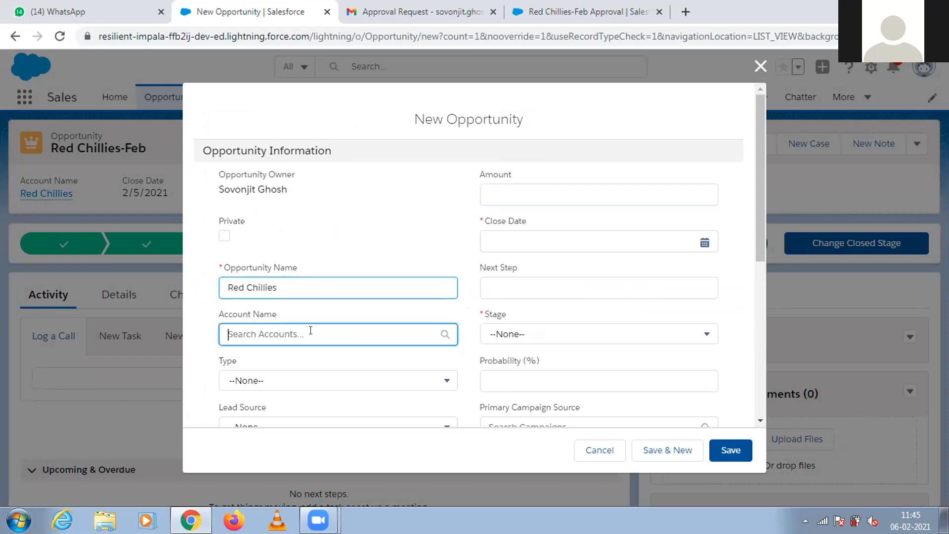
type("red")
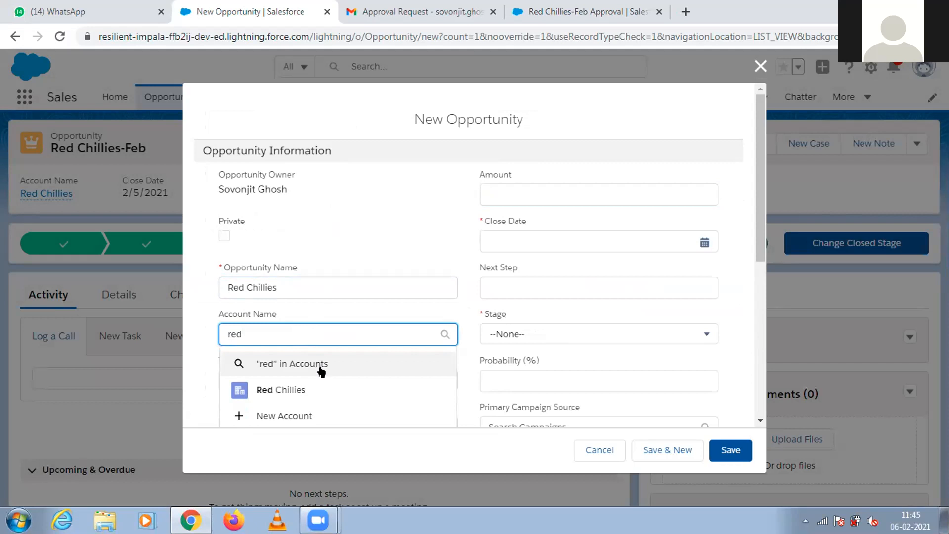
left_click(311, 392)
left_click(308, 278)
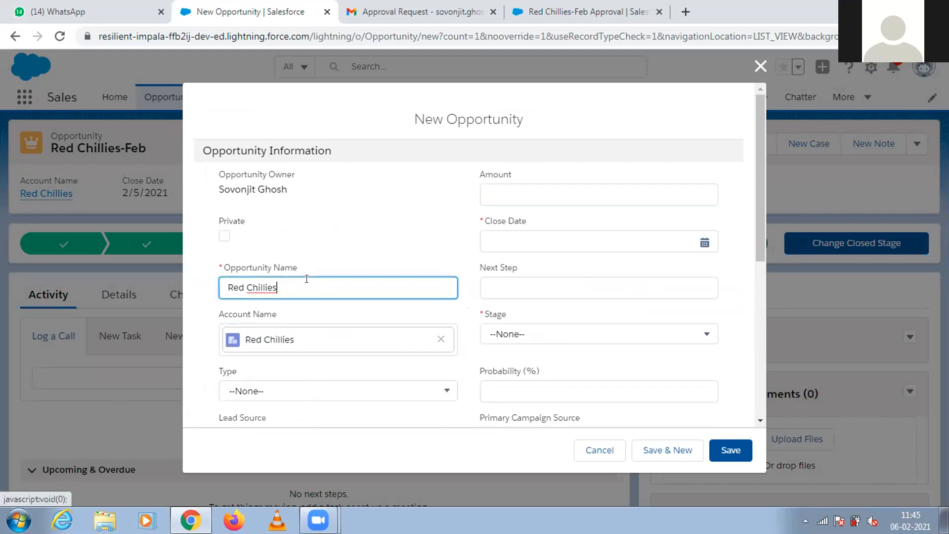
type("Apr")
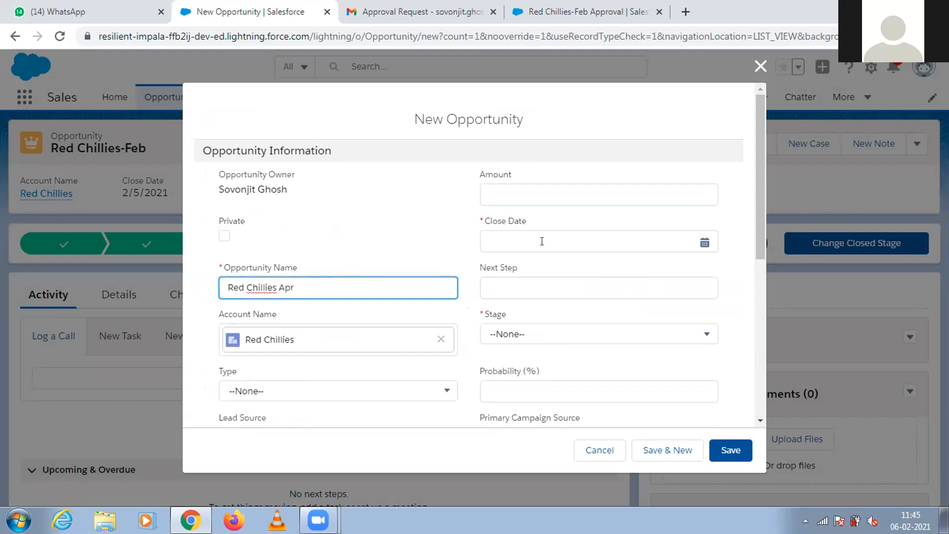
Set the new opportunity's close date to 2/28/2021 and stage to Negotiation/Review, and save it.
left_click(542, 241)
left_click(494, 355)
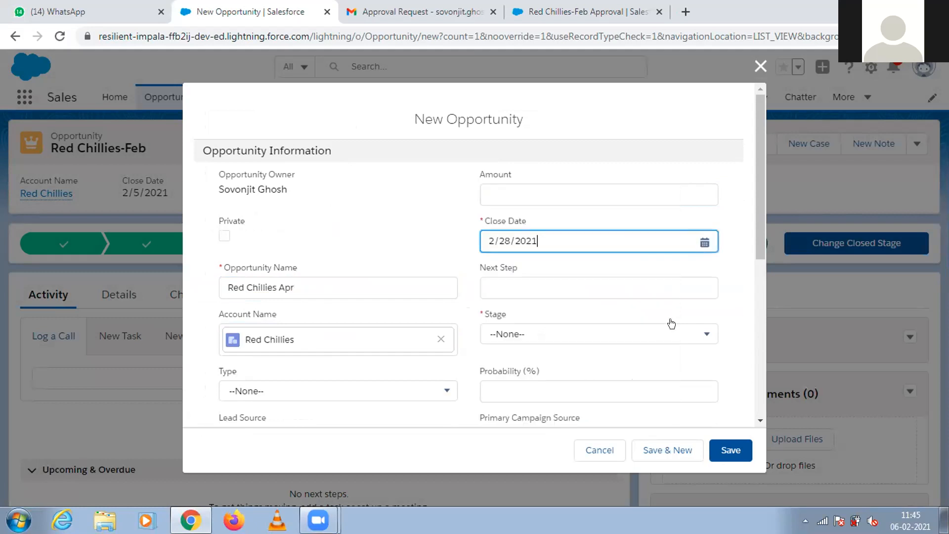
left_click(647, 341)
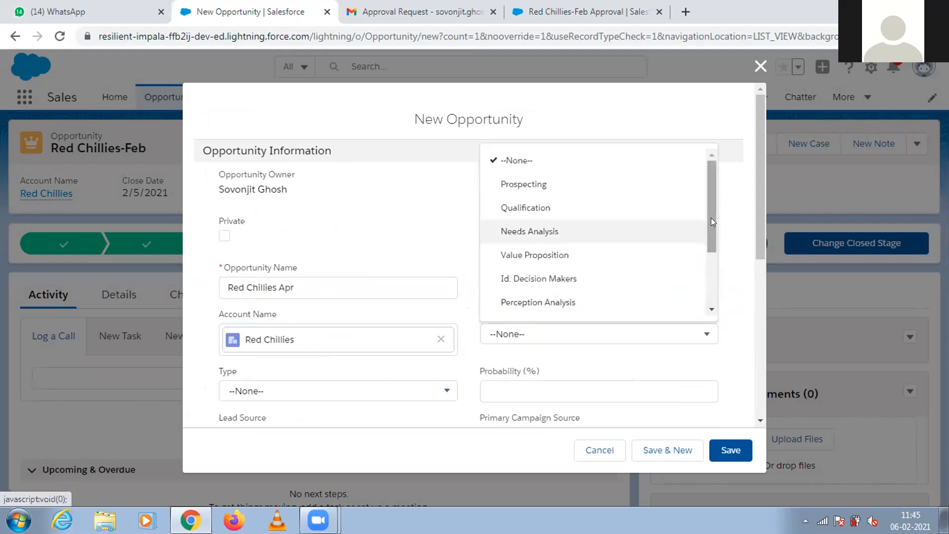
left_click_drag(711, 217, 714, 318)
left_click(585, 264)
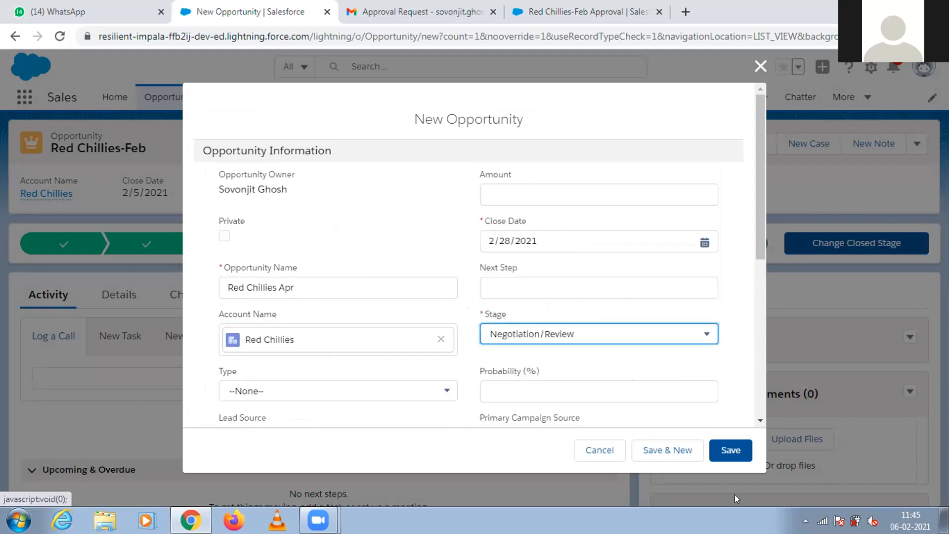
left_click(727, 450)
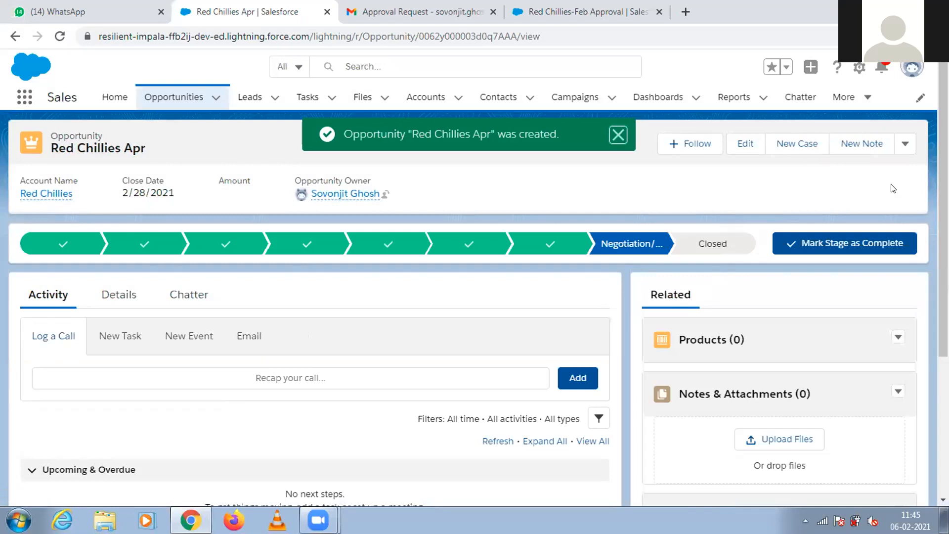
Submit the Red Chillies Apr opportunity for approval with the comment "Please approve", choosing the suggested user as next approver.
left_click(901, 148)
left_click(852, 245)
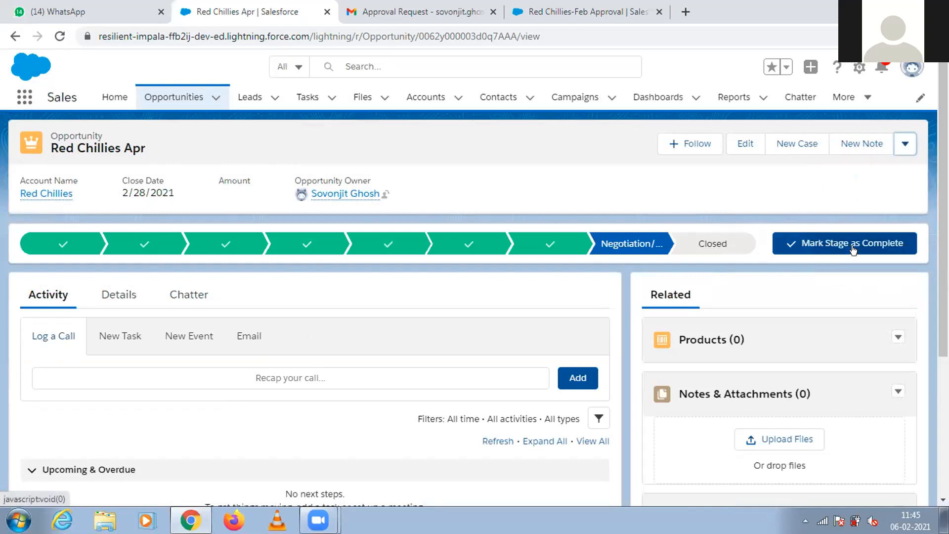
type("Please appro")
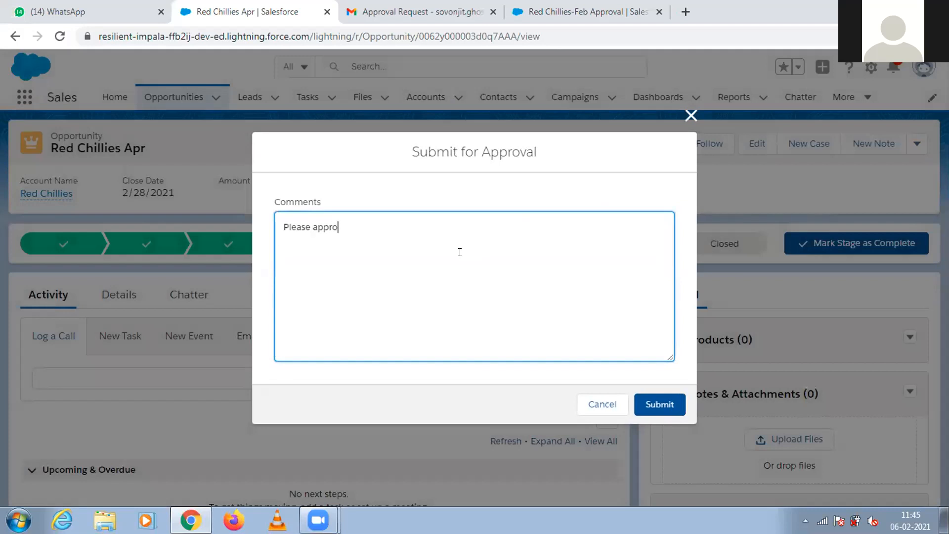
type("ve")
left_click(647, 403)
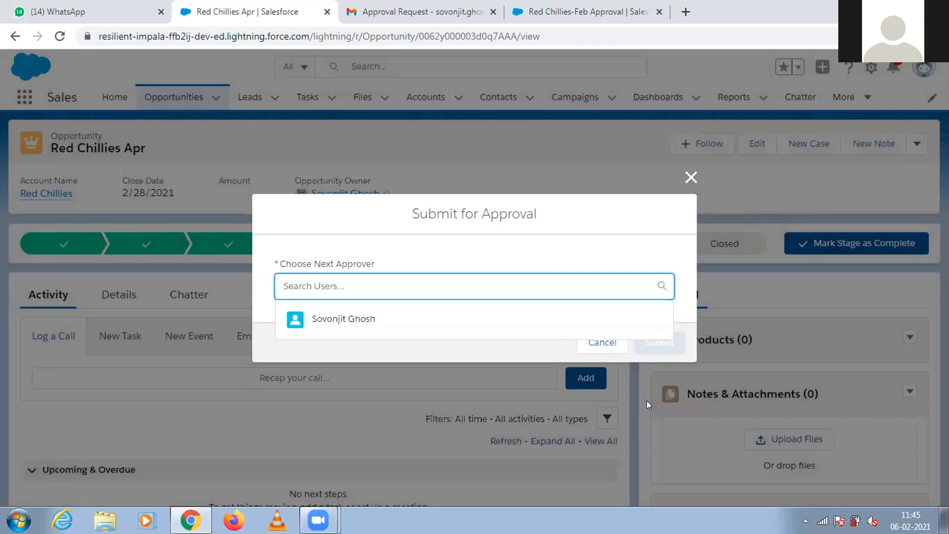
left_click(438, 318)
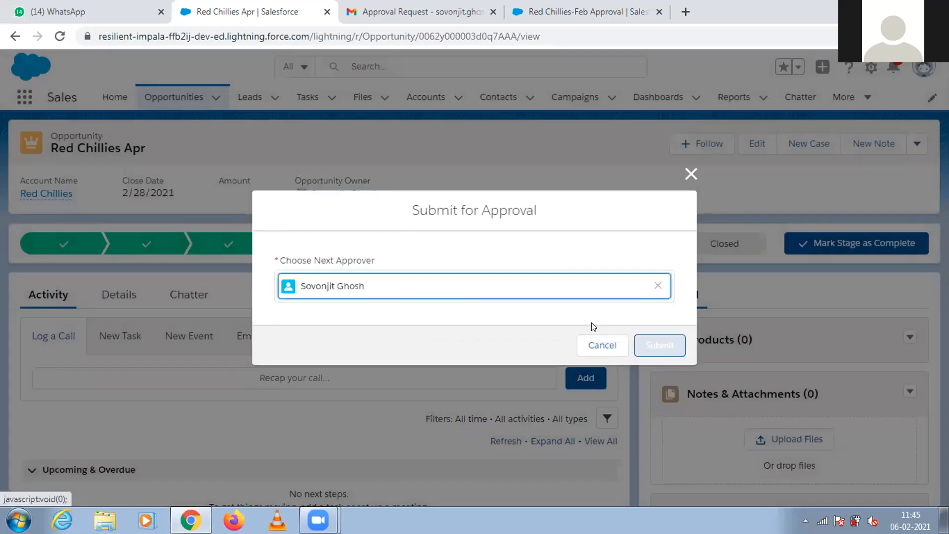
left_click(651, 349)
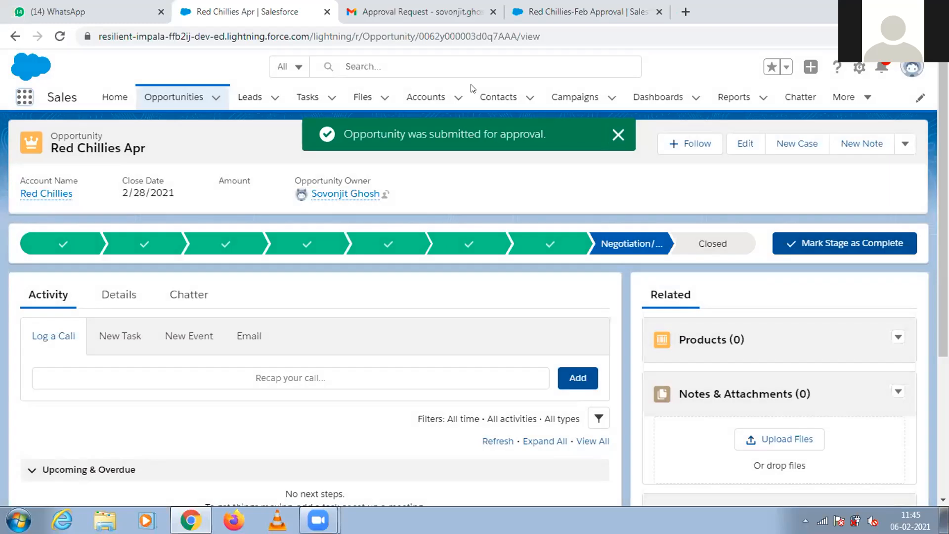
Switch to Gmail, follow the link in the newest Approval Request email, and close the old Red Chillies-Feb Approval page.
left_click(415, 11)
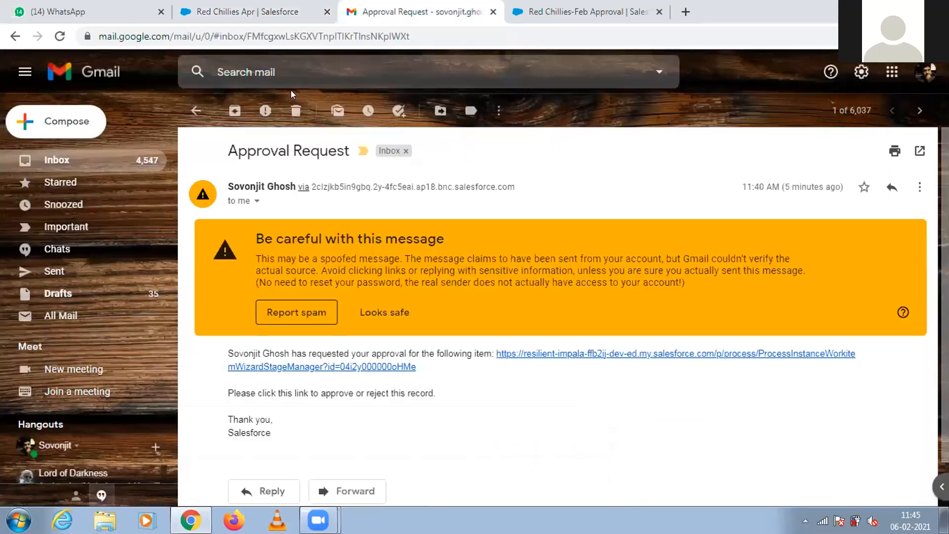
left_click(60, 152)
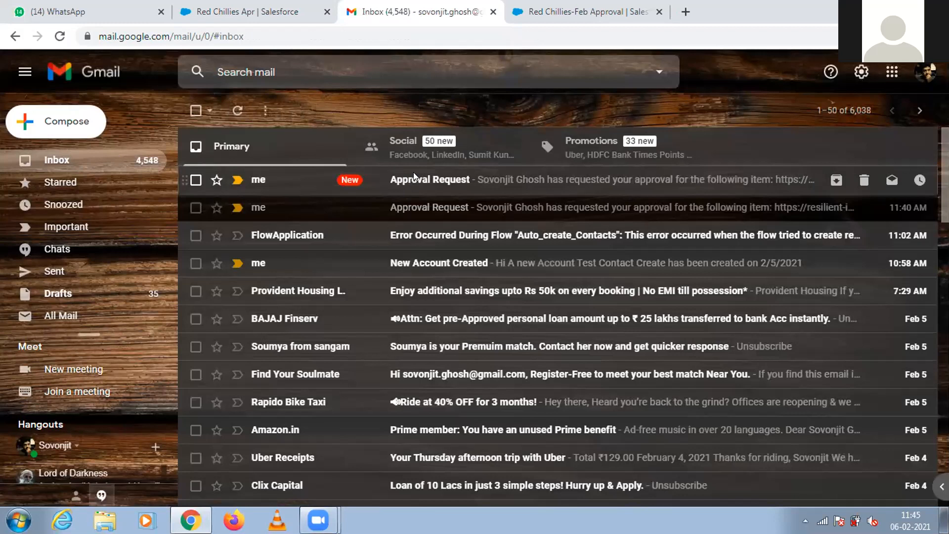
left_click(414, 177)
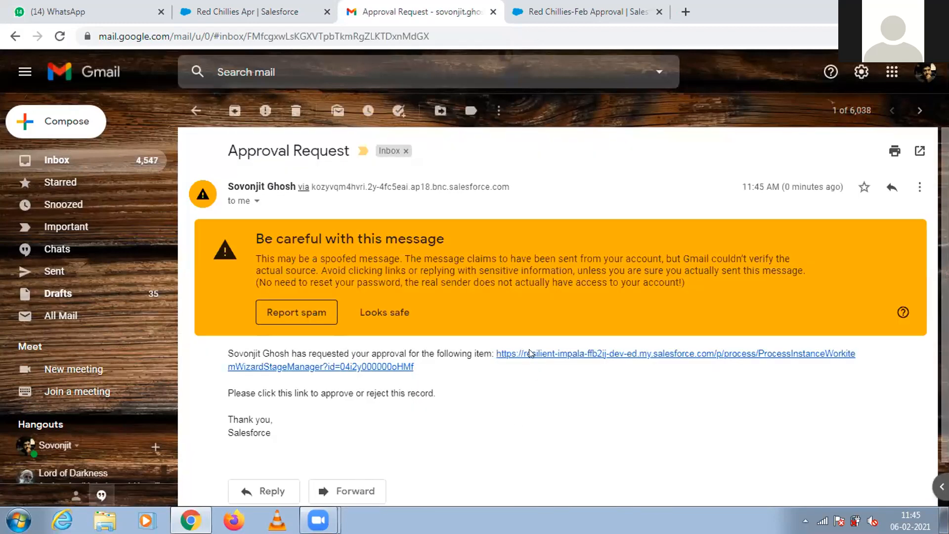
left_click(531, 353)
left_click(748, 9)
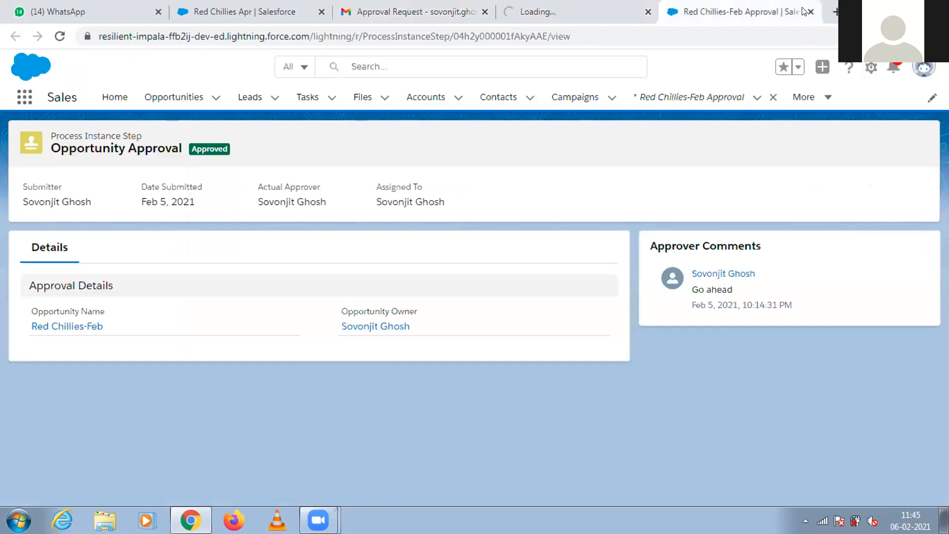
left_click(809, 13)
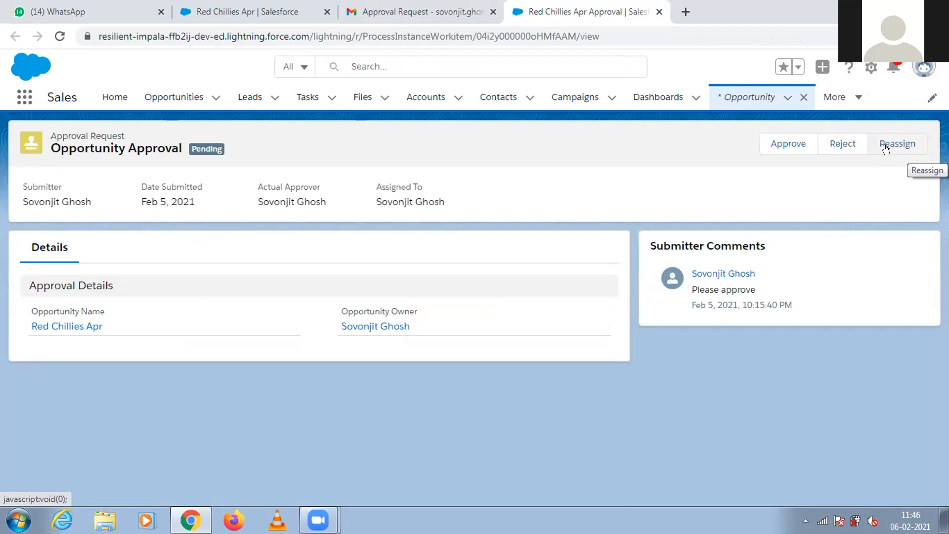
Reject the Red Chillies Apr approval request with the comment "No need to go ahead" and reload the opportunity to check its stage.
left_click(842, 144)
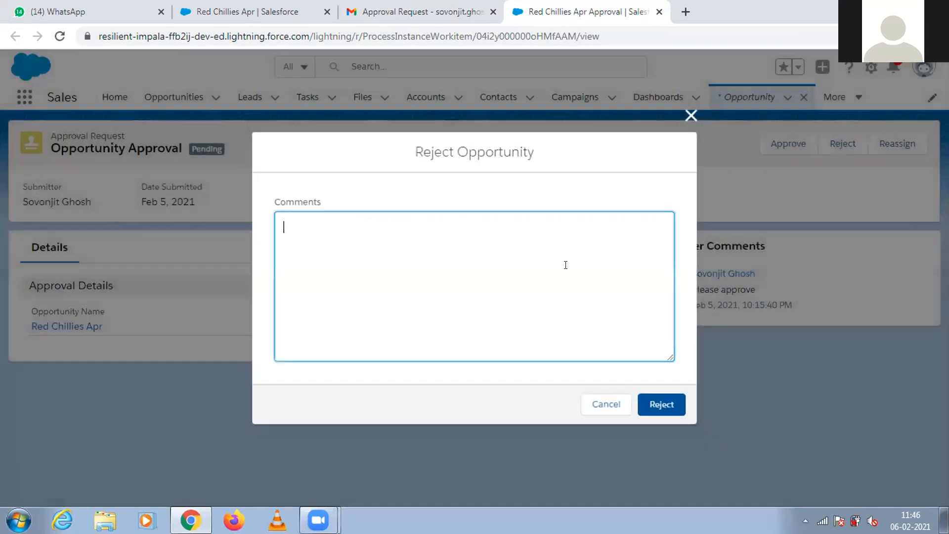
type("N")
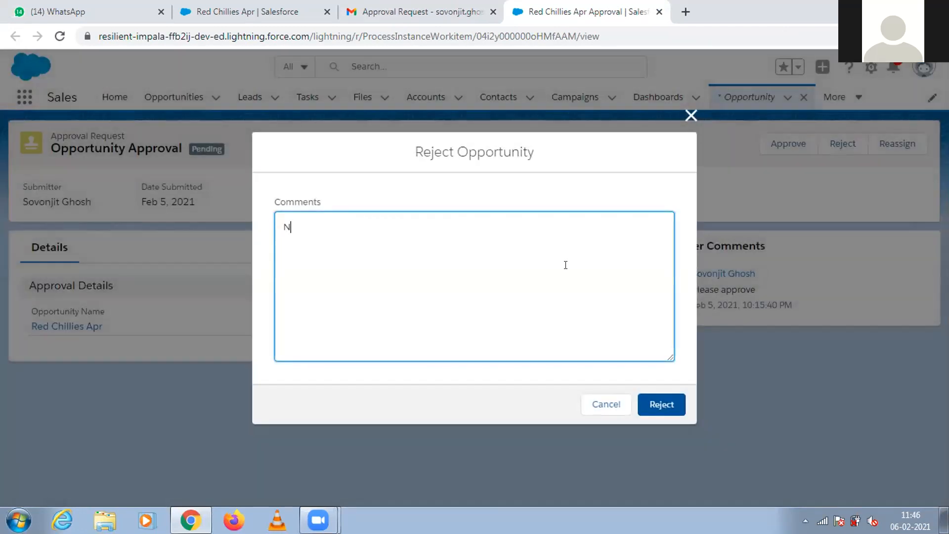
type("o need to go ahead")
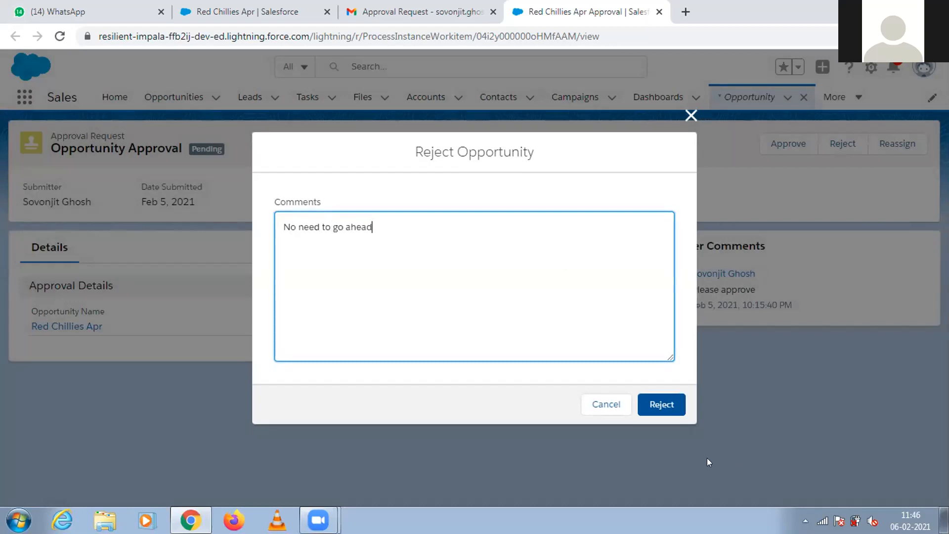
left_click(665, 404)
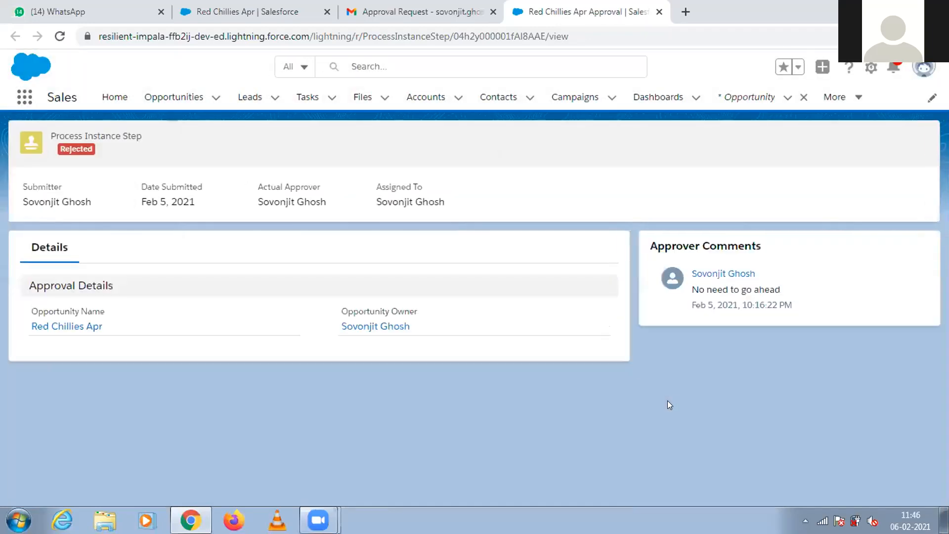
left_click(269, 11)
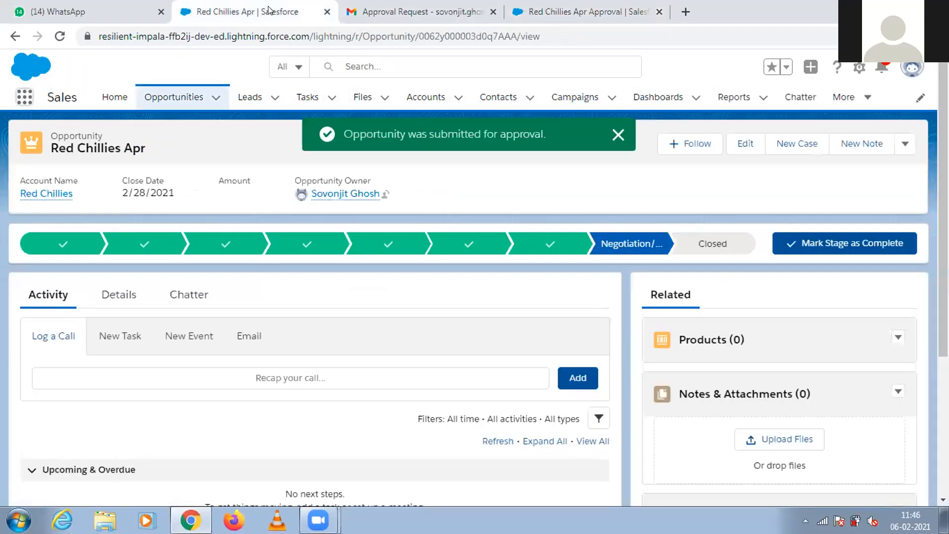
left_click(59, 36)
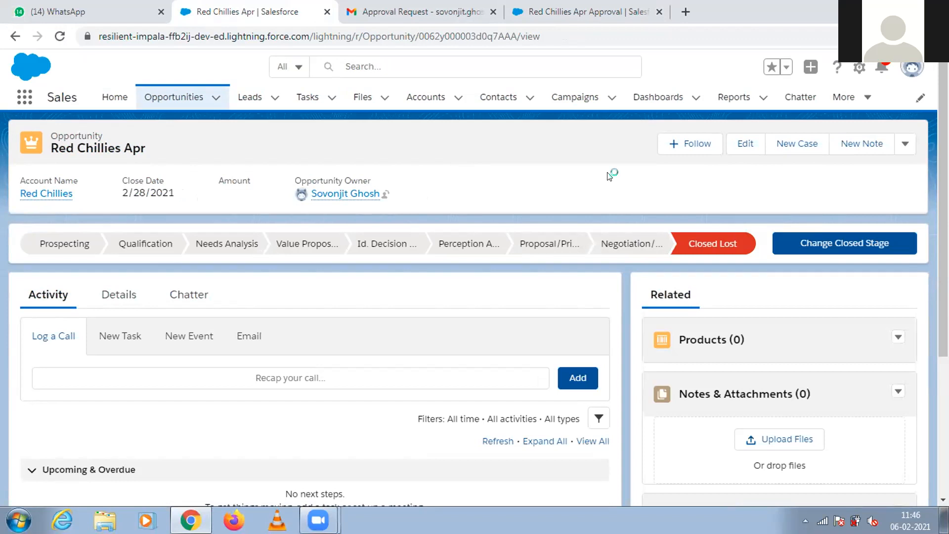
Start a new opportunity, close the old Red Chillies Apr Approval page, and return to the new opportunity form.
left_click(213, 101)
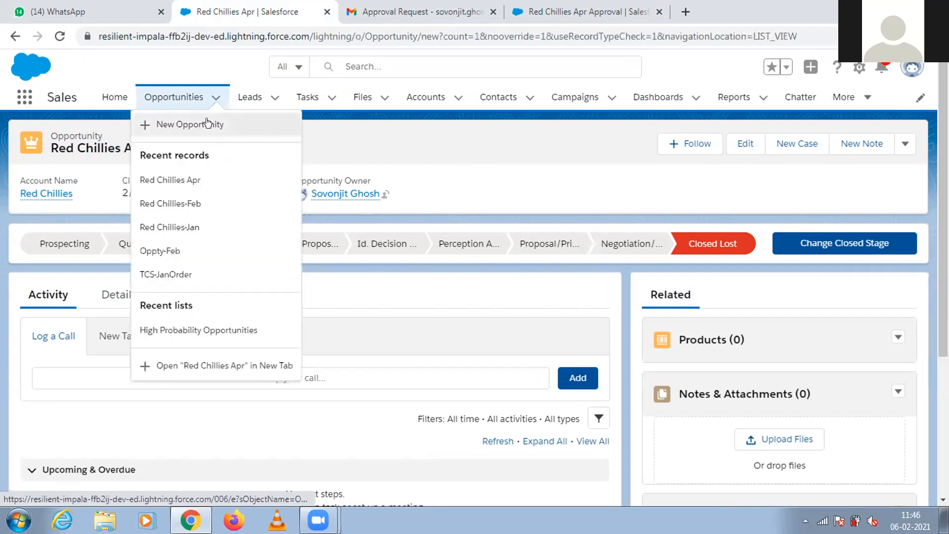
left_click(209, 123)
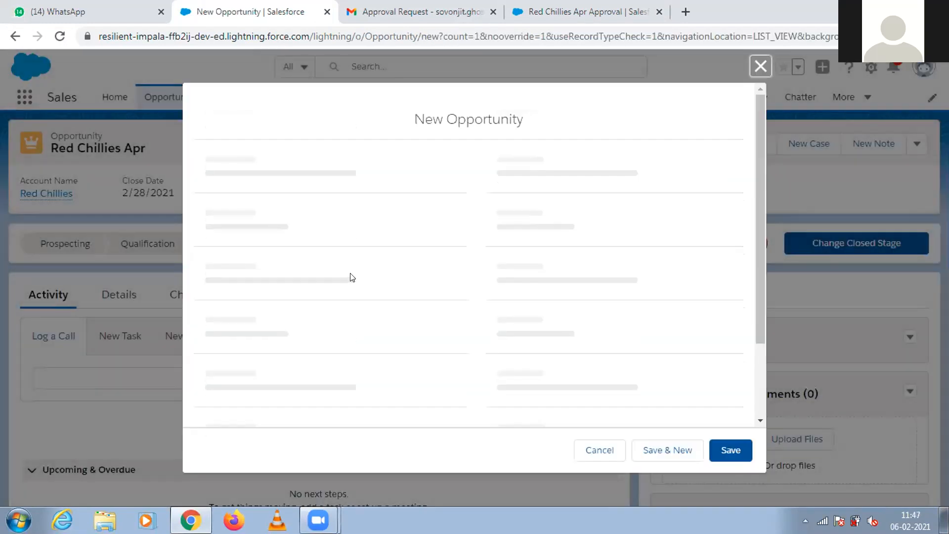
left_click(547, 6)
left_click(659, 11)
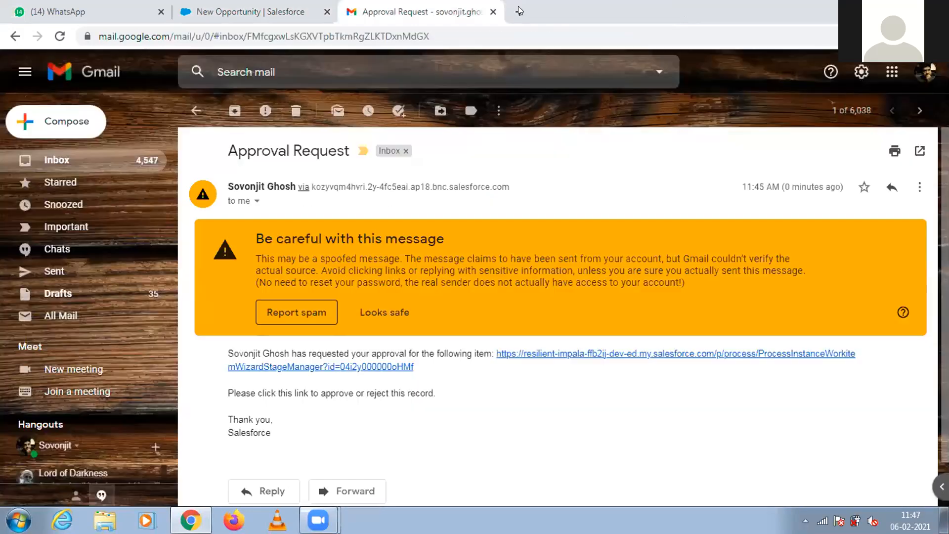
left_click(279, 11)
Name the new opportunity "Red Chillies may" and link it to the Red Chillies account.
left_click(283, 289)
type("Oppro")
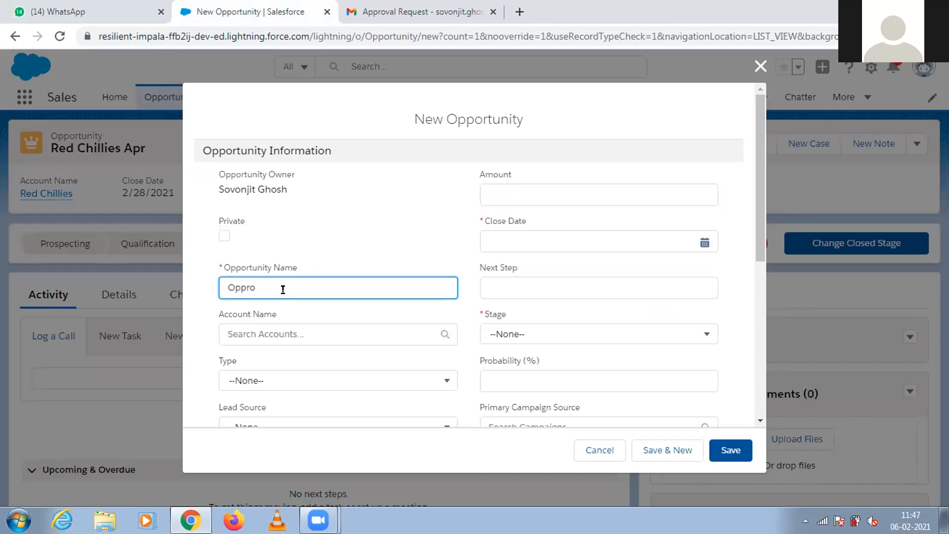
key("BackSpace")
key("BackSpace")
type("or")
key("ctrl+a")
type("Red Chiloi")
key("BackSpace")
key("BackSpace")
type("lies may")
left_click(274, 327)
type("red")
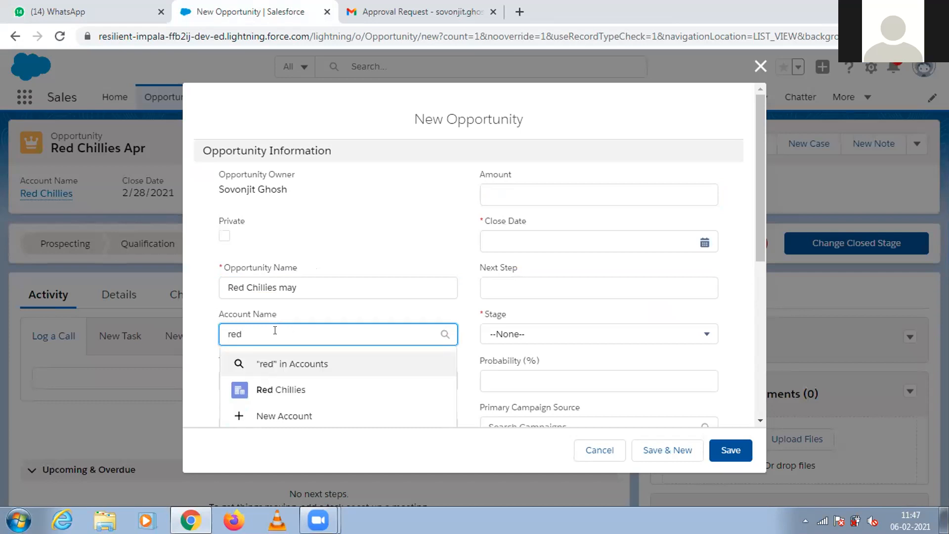
left_click(273, 396)
Set the new opportunity's close date to 5/31/2021 and its stage to Negotiation/Review.
left_click(536, 250)
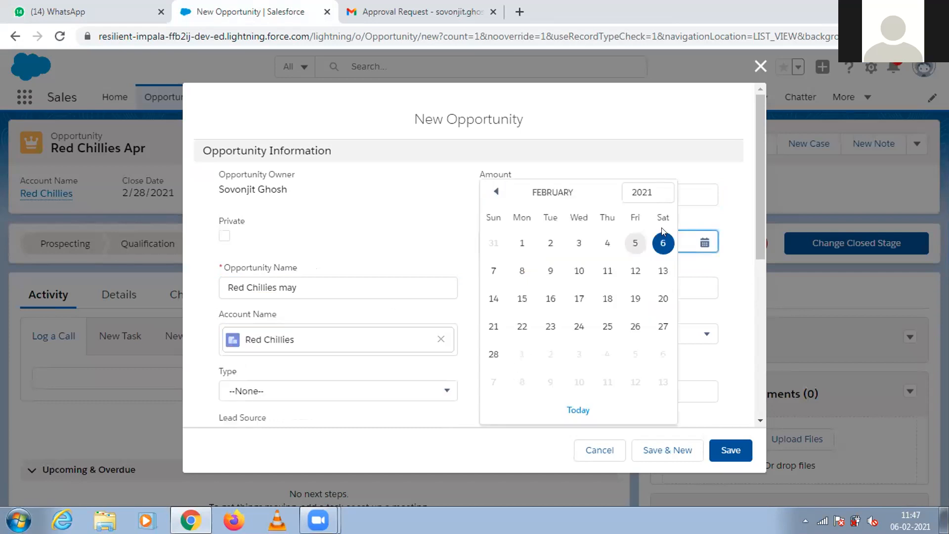
left_click(610, 192)
left_click(610, 192)
left_click(609, 192)
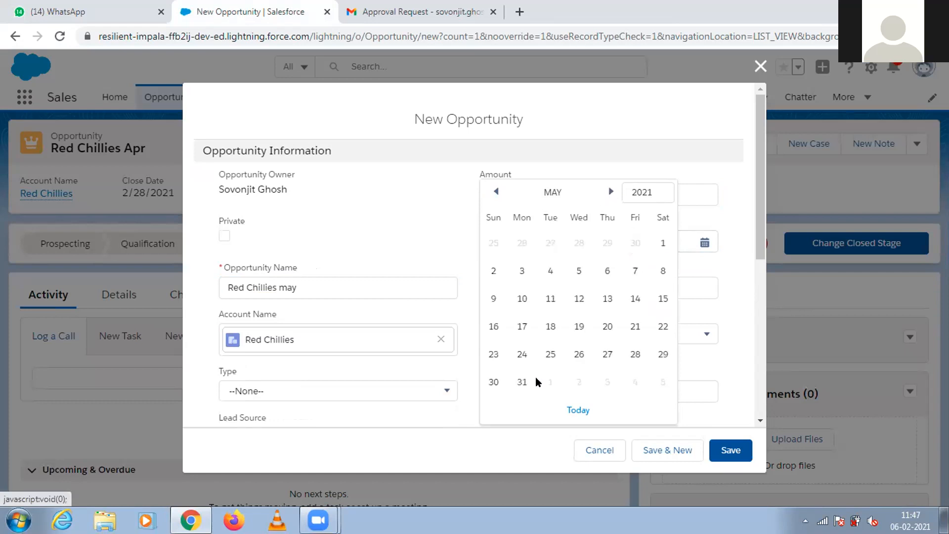
left_click(521, 382)
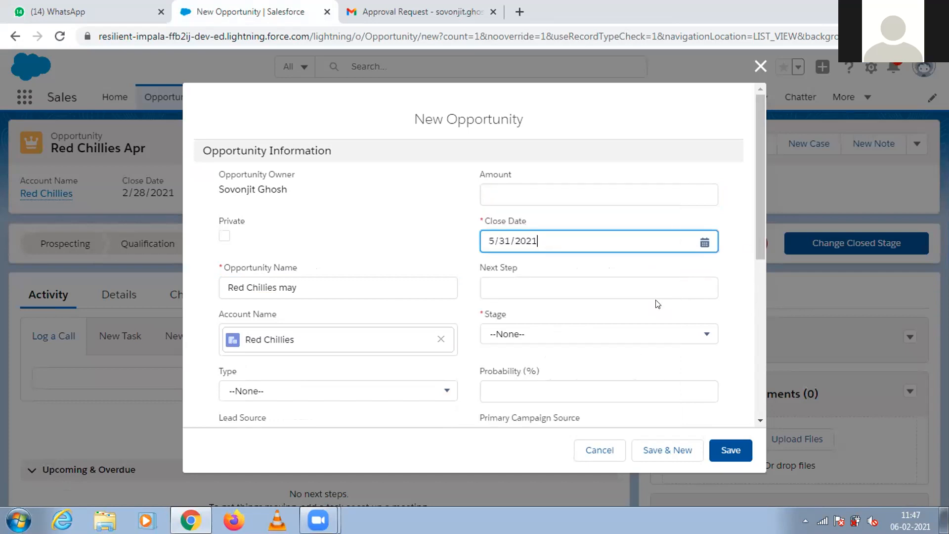
left_click(637, 334)
left_click_drag(714, 229, 707, 295)
left_click(587, 259)
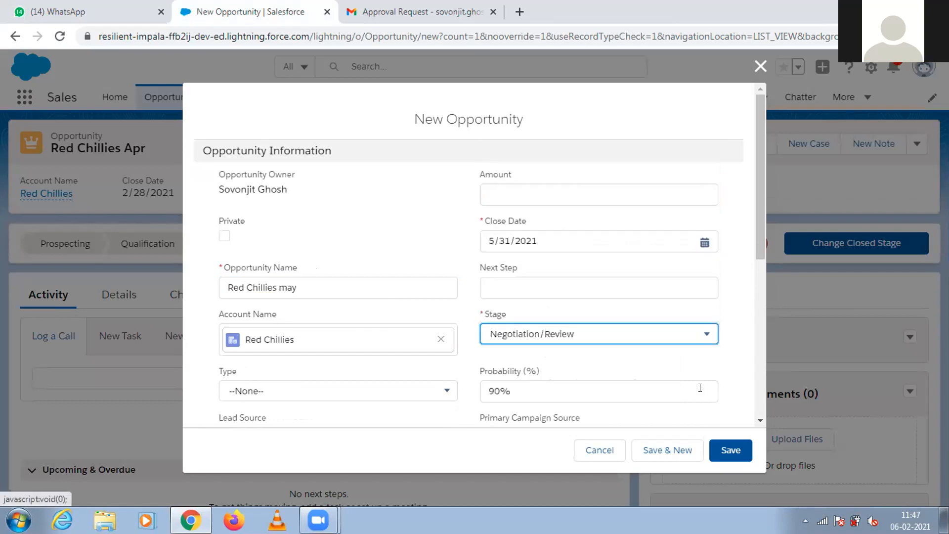
Set the opportunity's amount to 15,000 and save the record.
scroll(755, 255, "down", 3)
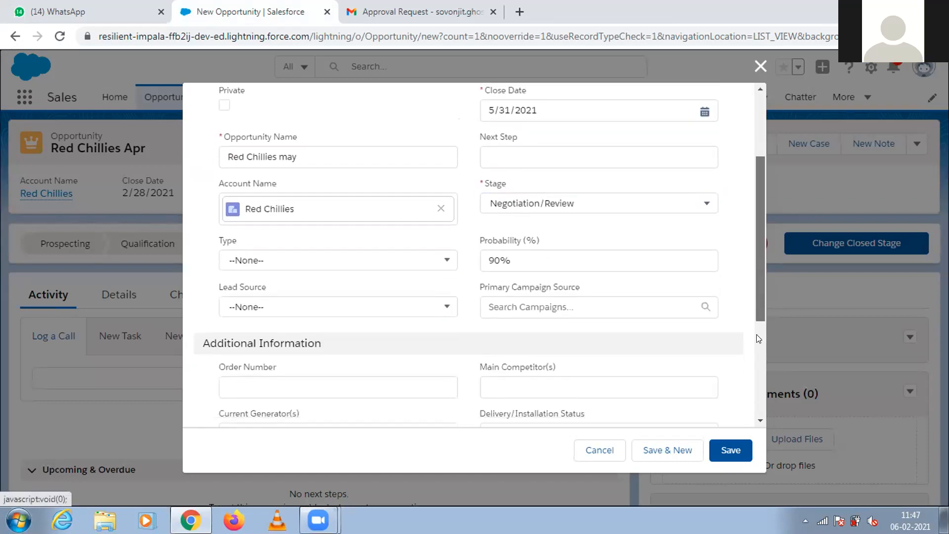
left_click_drag(755, 348, 735, 259)
left_click(516, 173)
type("15,000")
left_click(731, 449)
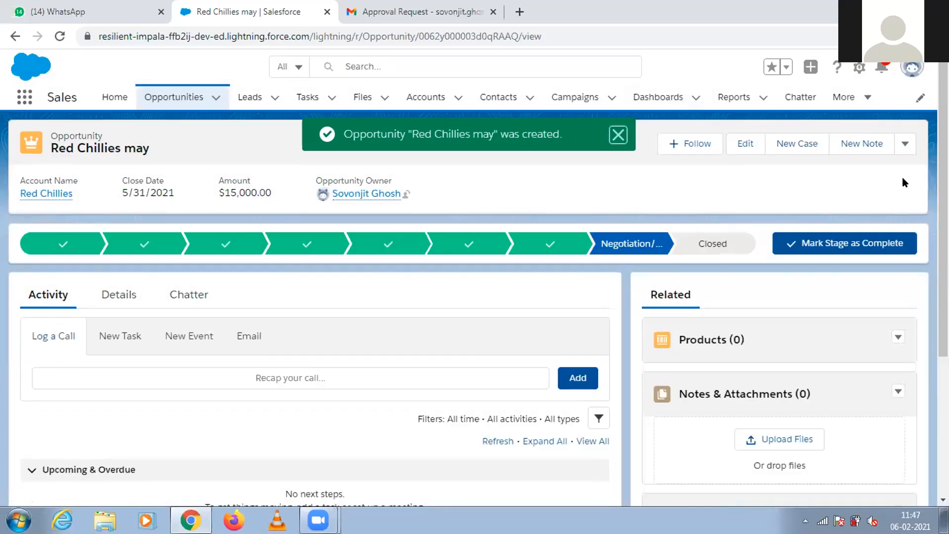
Submit the Red Chillies may opportunity for approval with the comment "Please approve", choosing the suggested user as next approver.
left_click(905, 143)
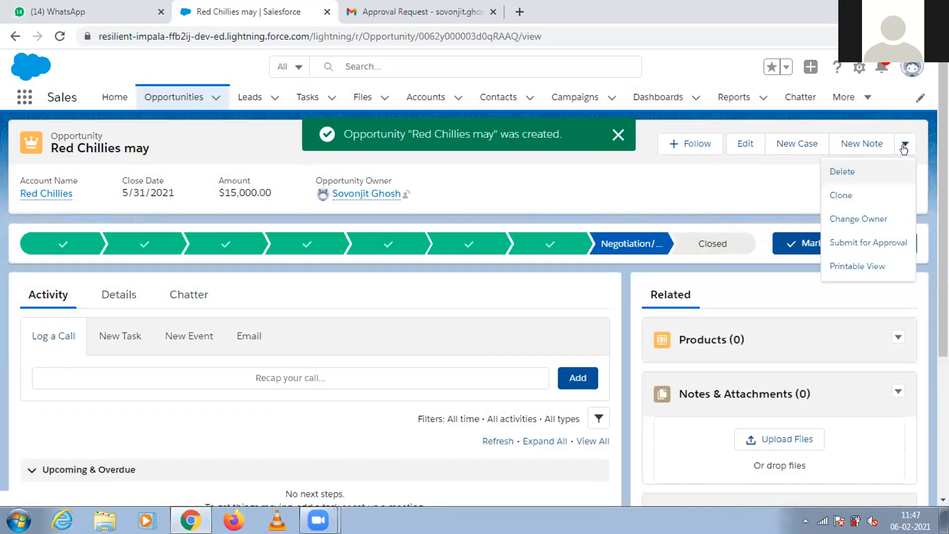
left_click(838, 243)
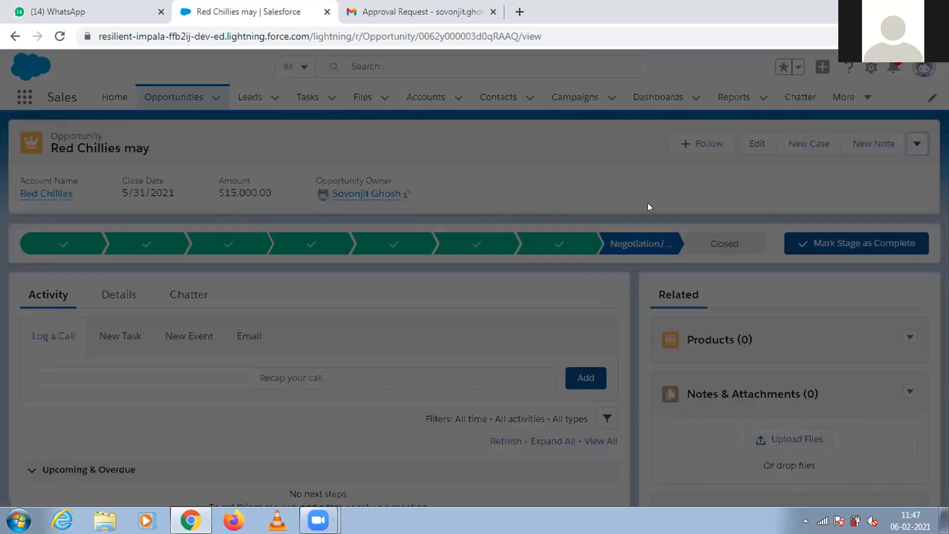
type("Pleas")
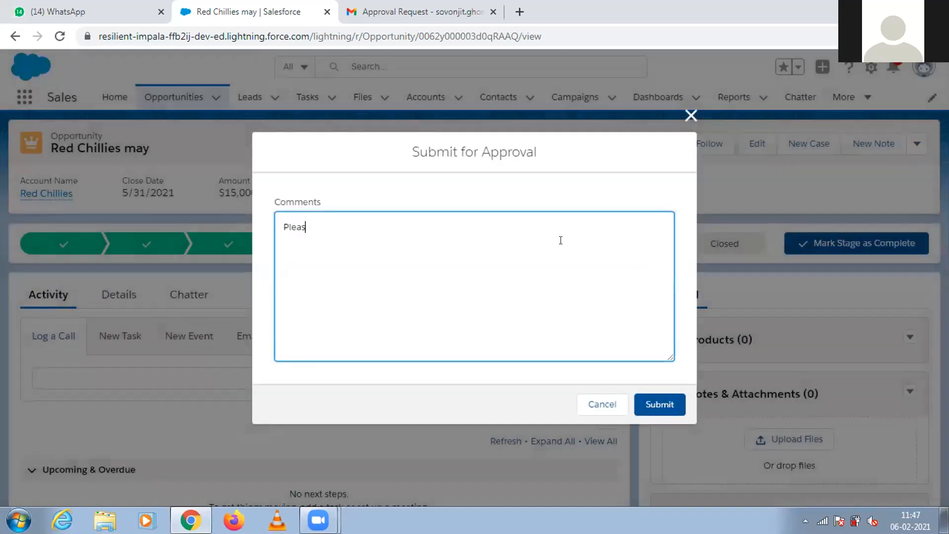
type("e approve")
left_click(652, 410)
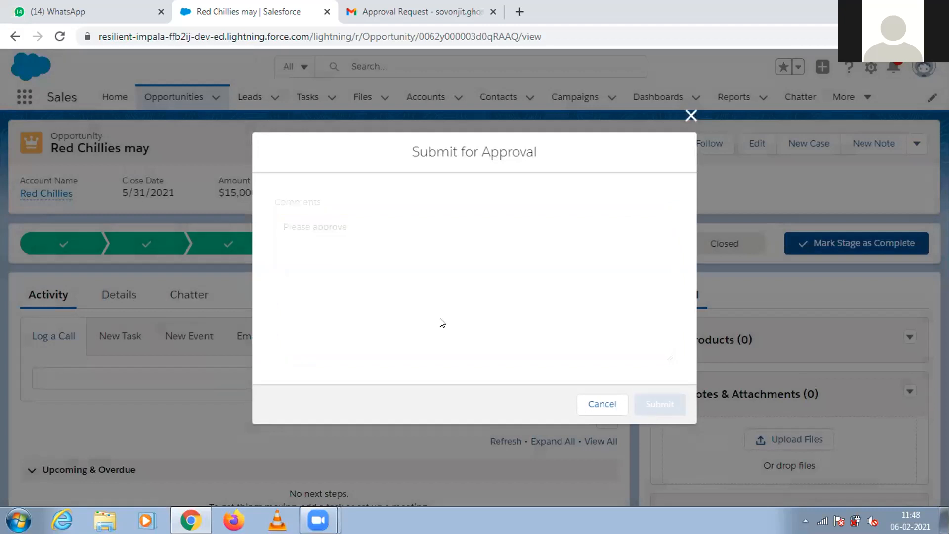
left_click(360, 285)
left_click(360, 318)
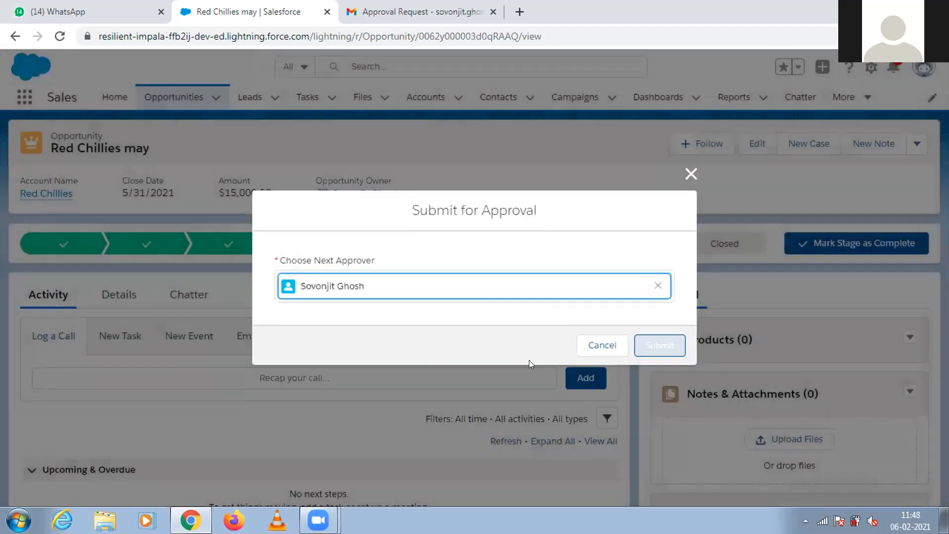
left_click(645, 344)
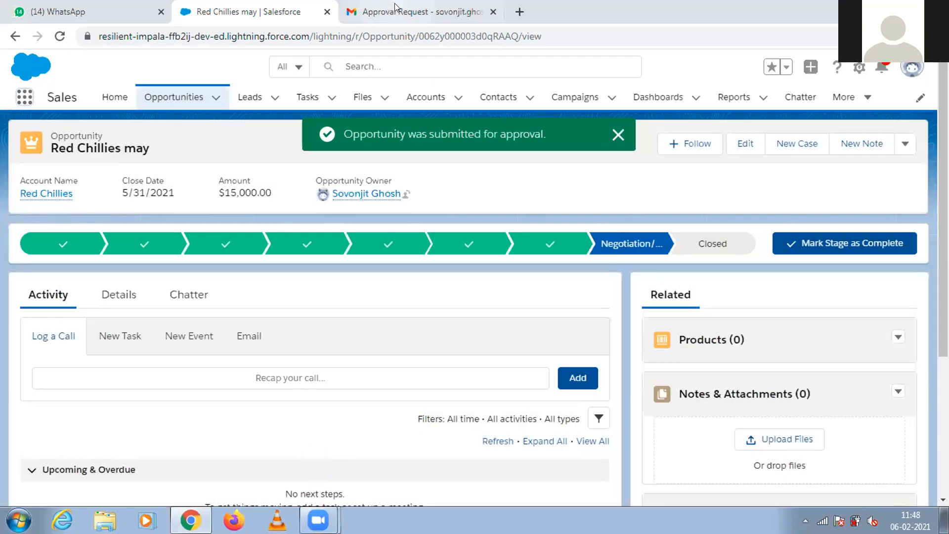
Switch to Gmail, open the newest Approval Request email in the inbox, and follow its approval link.
left_click(395, 6)
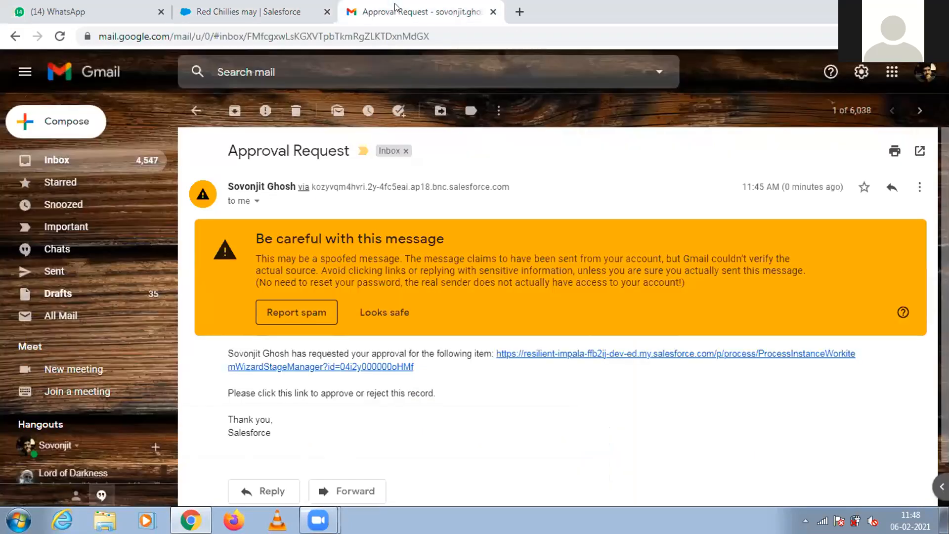
left_click(70, 160)
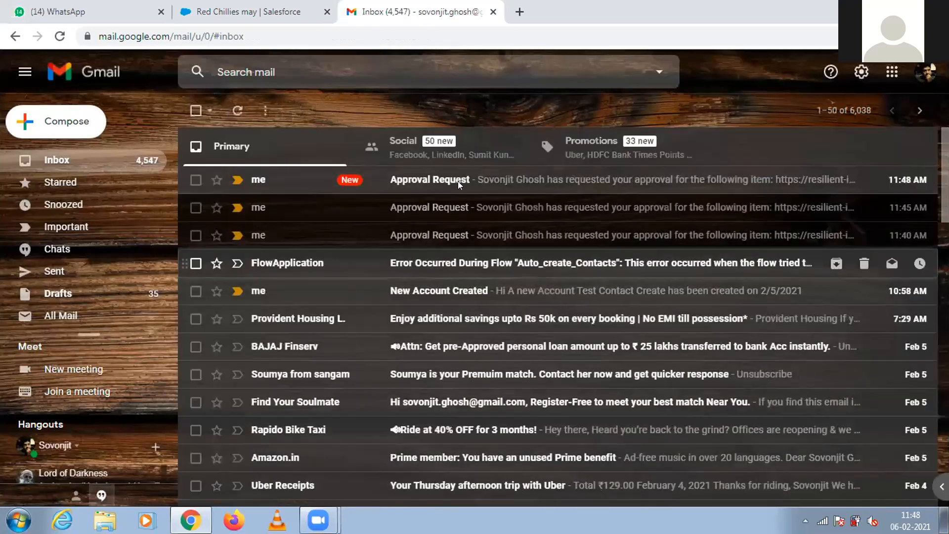
left_click(458, 181)
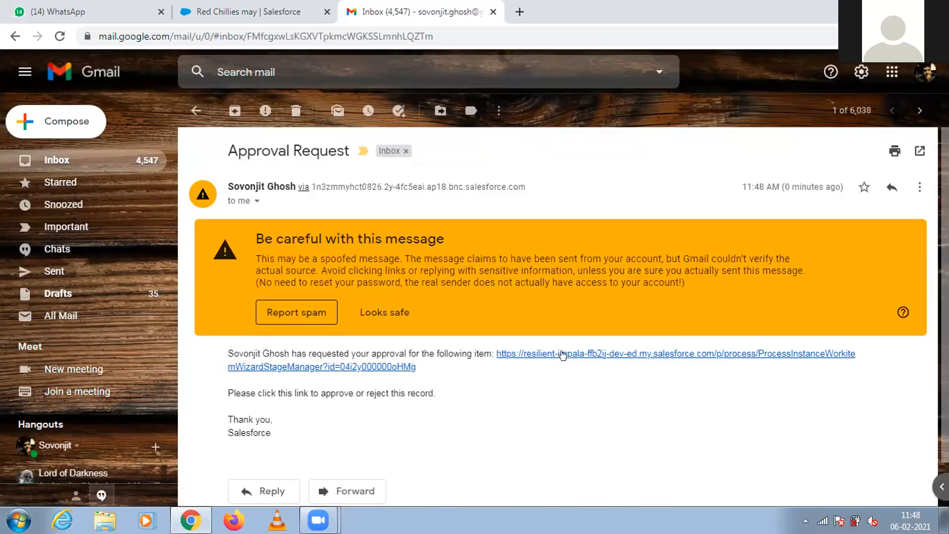
left_click(566, 354)
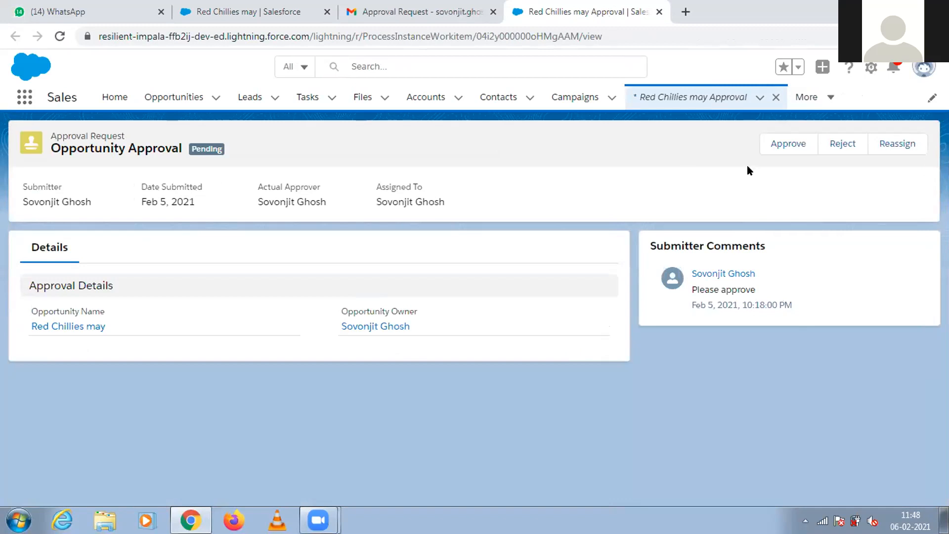
Approve the Red Chillies may request with the comment "Go AHEAD WITH NEW", choosing the suggested user as next approver.
left_click(781, 147)
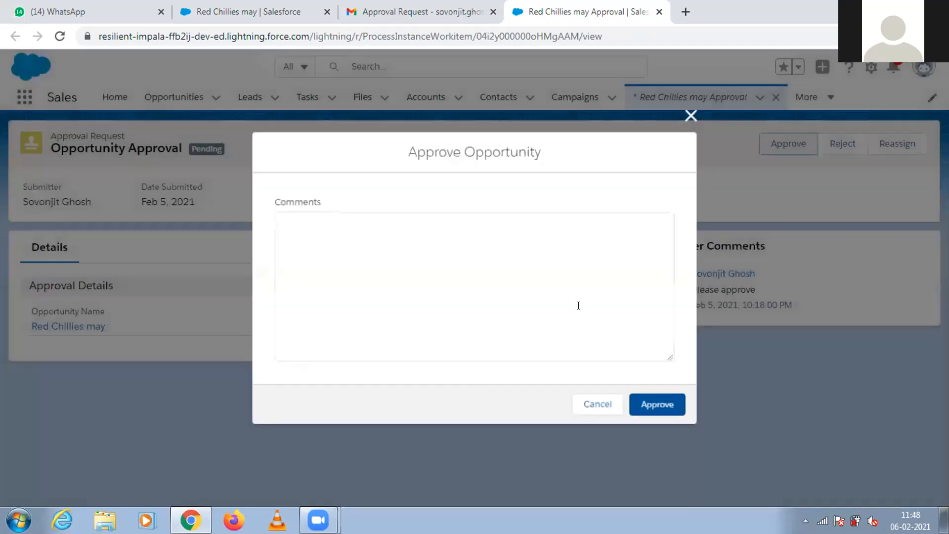
type("Go AHEAD W")
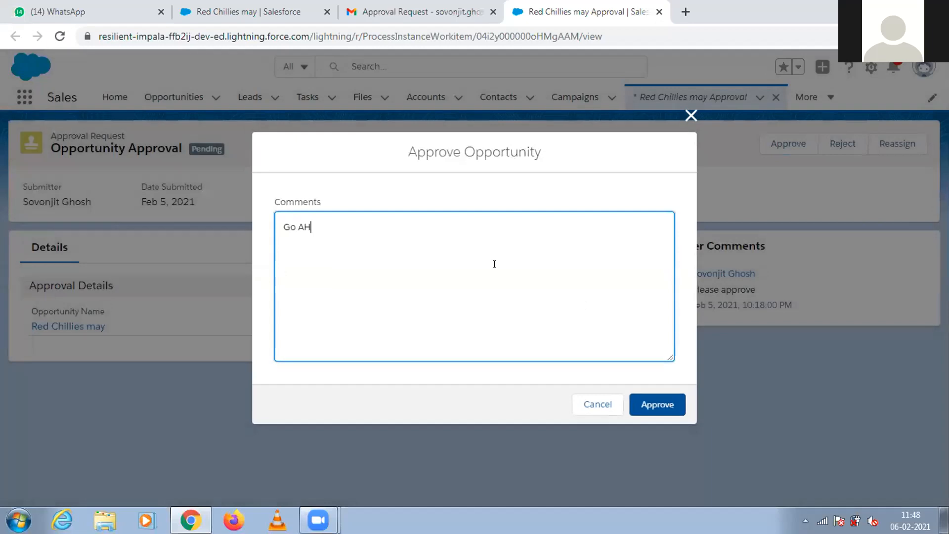
type("ITH NEW")
left_click(654, 406)
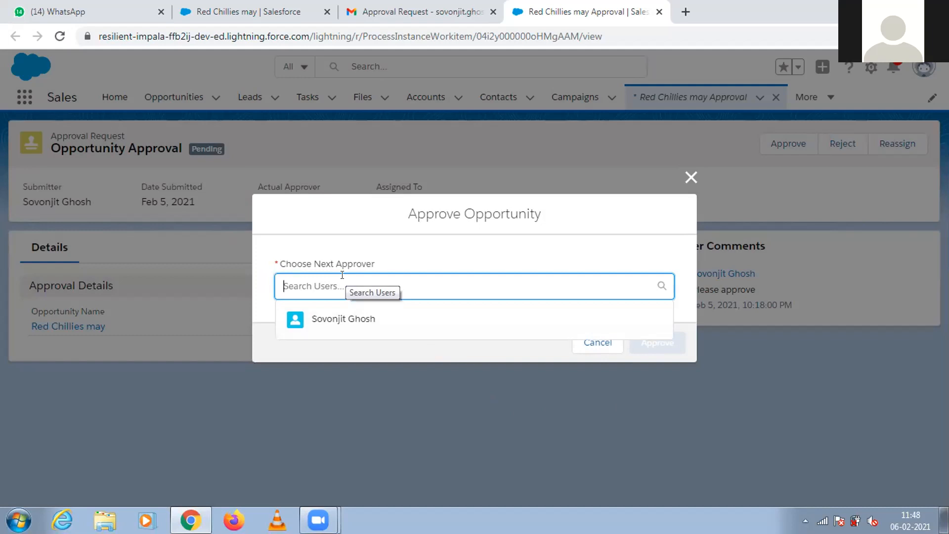
left_click(340, 319)
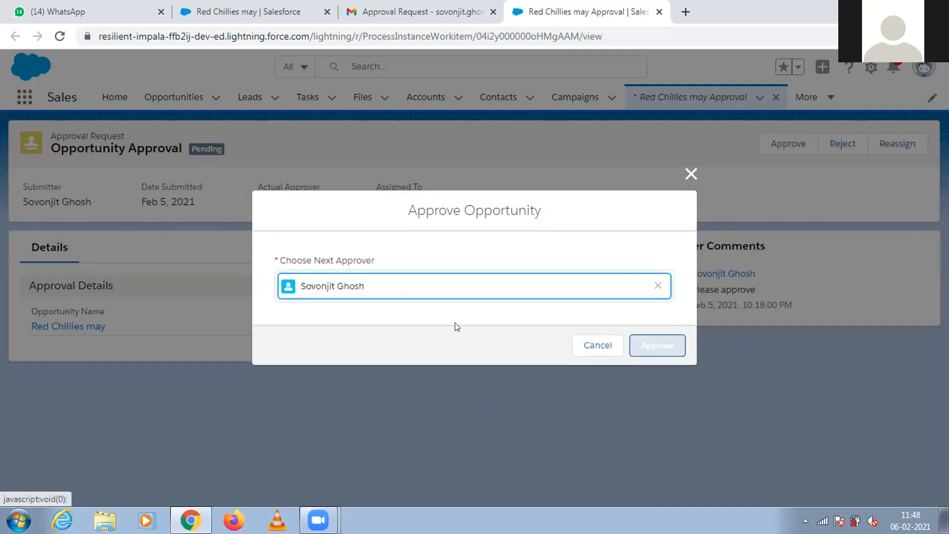
left_click(637, 346)
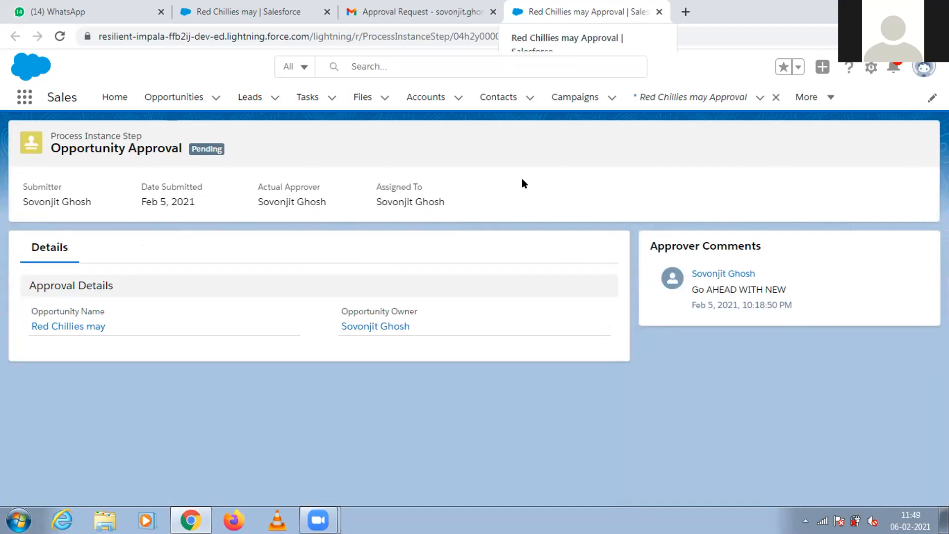
Open the newest Approval Request email in Gmail, close the first-step approval page, and follow the email's link to the second approval request.
left_click(387, 11)
left_click(60, 163)
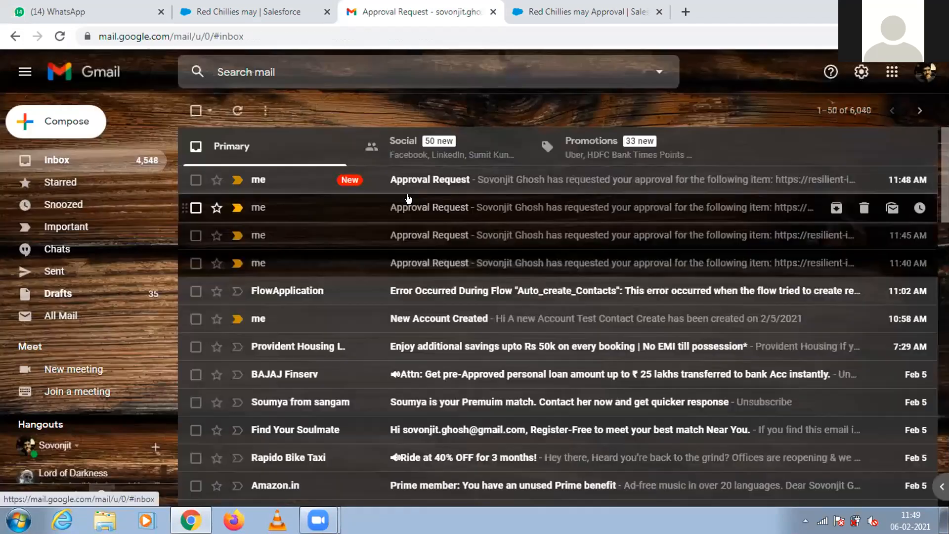
left_click(416, 185)
left_click(642, 12)
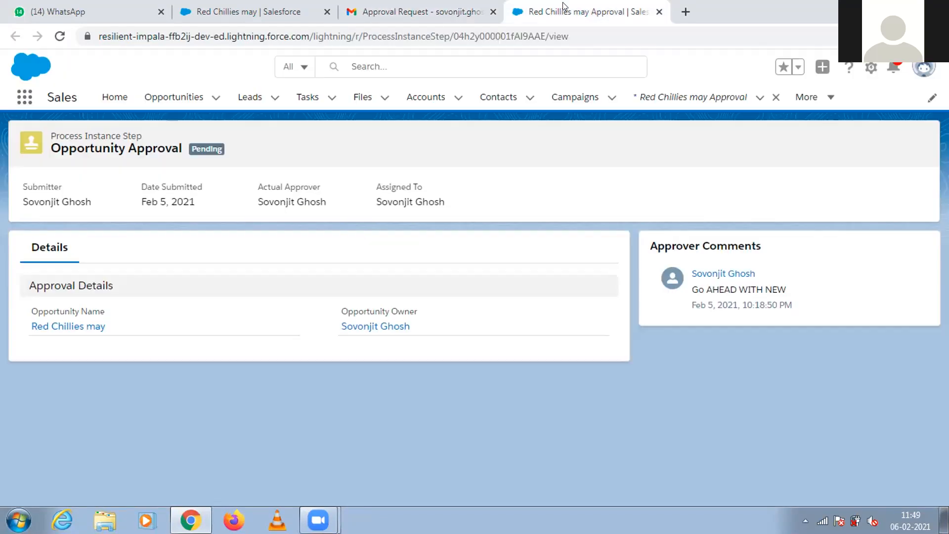
left_click(659, 11)
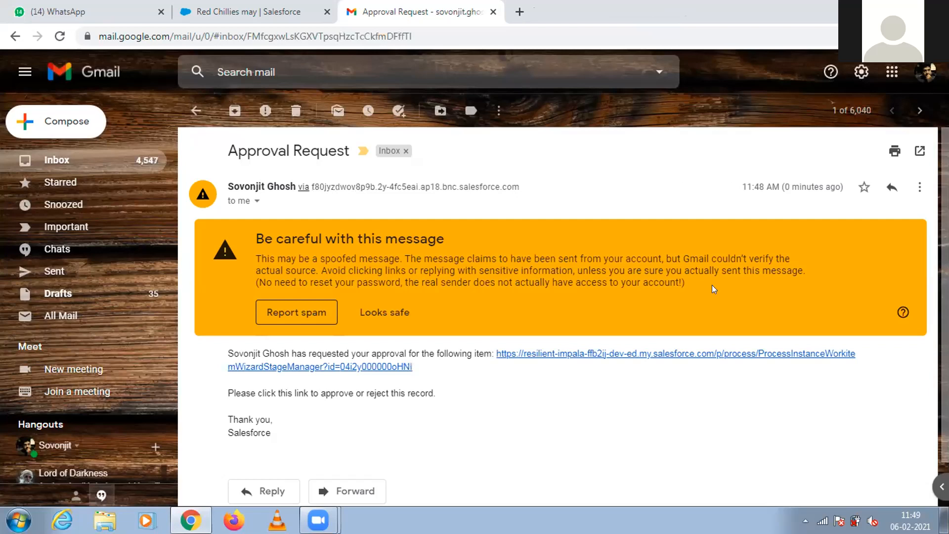
left_click(673, 353)
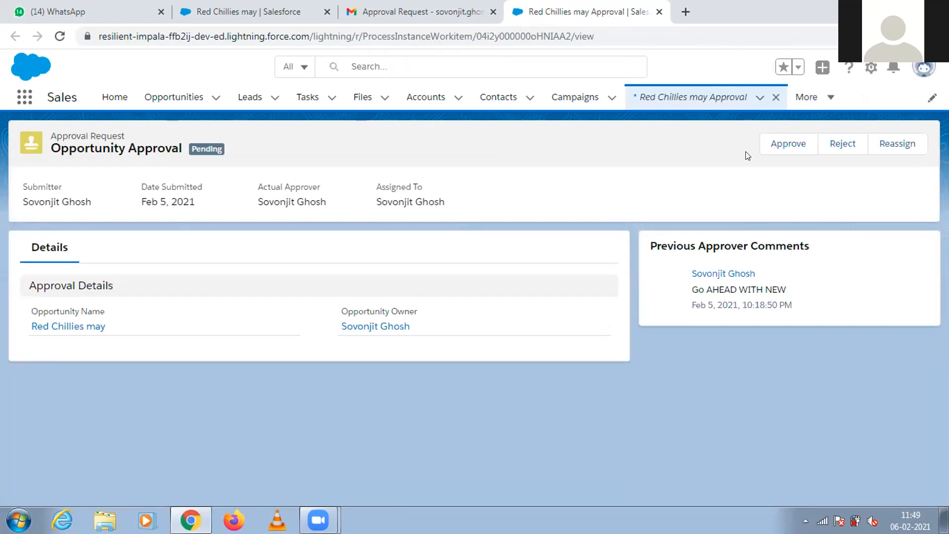
Approve the second Red Chillies may request with the comment "gO AHEAD" and reload the opportunity to check its stage.
left_click(792, 146)
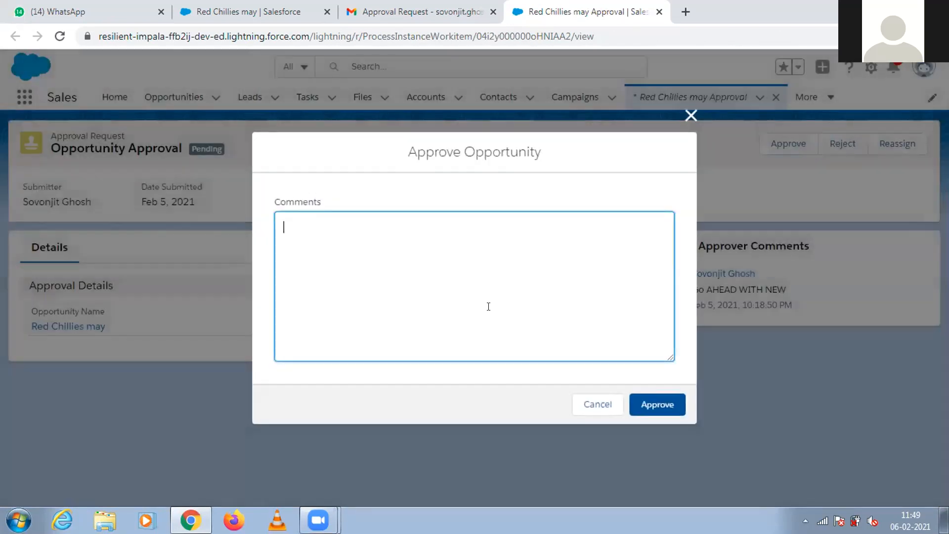
type("gO AHEAD")
left_click(656, 400)
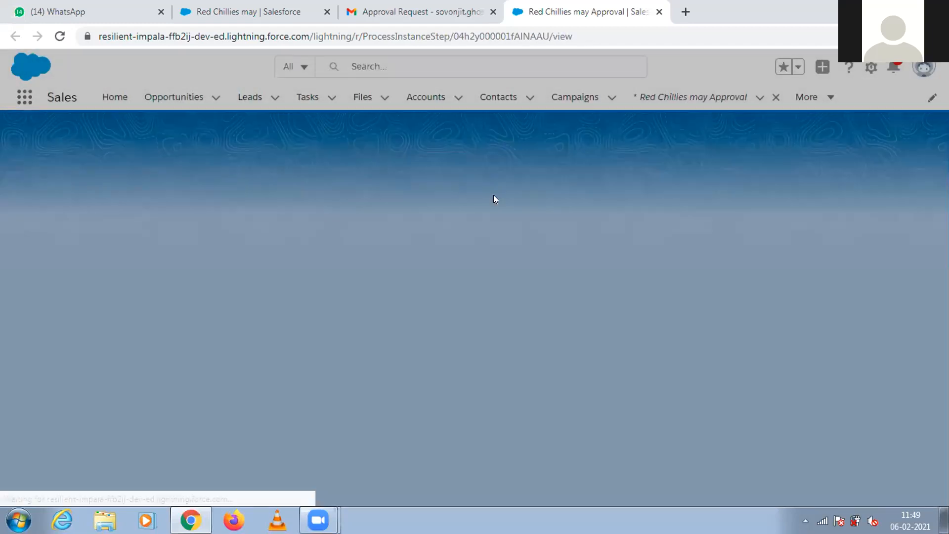
left_click(265, 9)
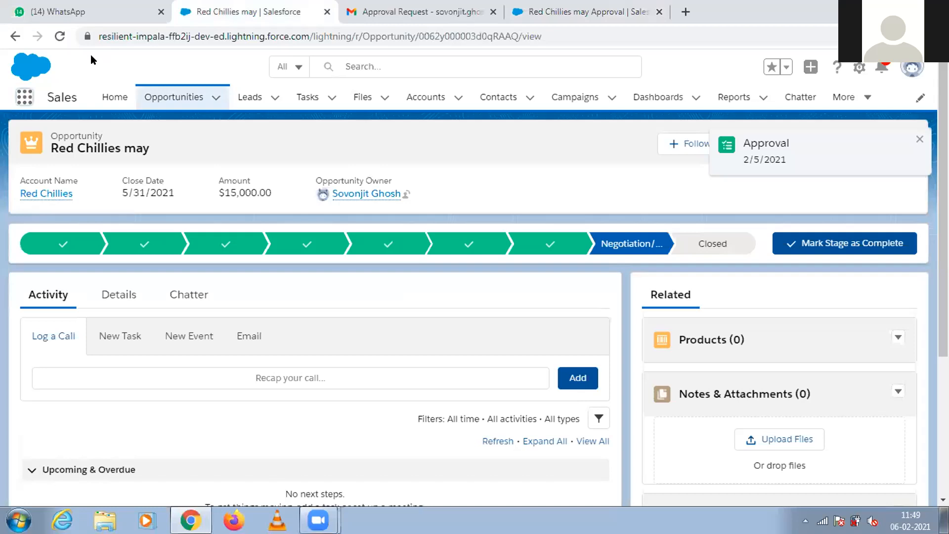
left_click(59, 36)
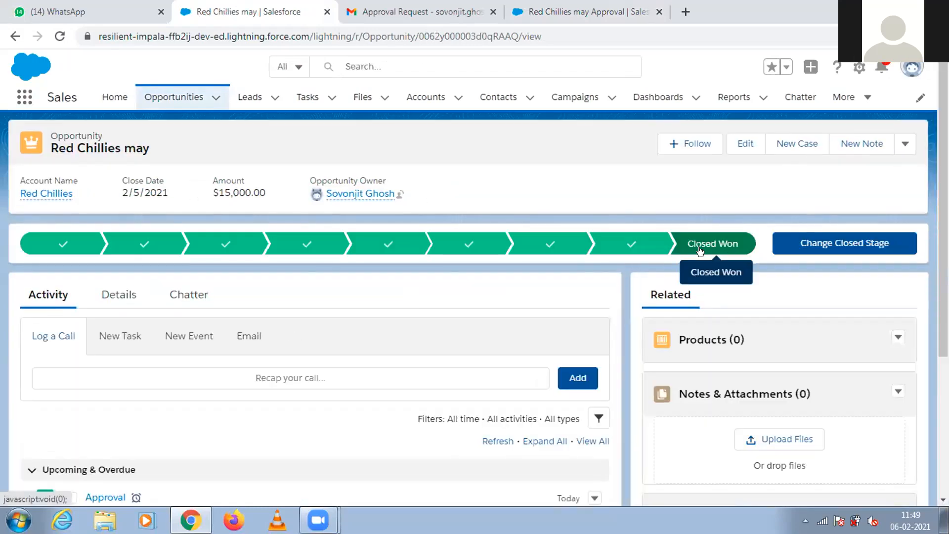
Switch to the Red Chillies may approval page and open Salesforce Setup from there.
left_click(391, 8)
key("ctrl+Tab")
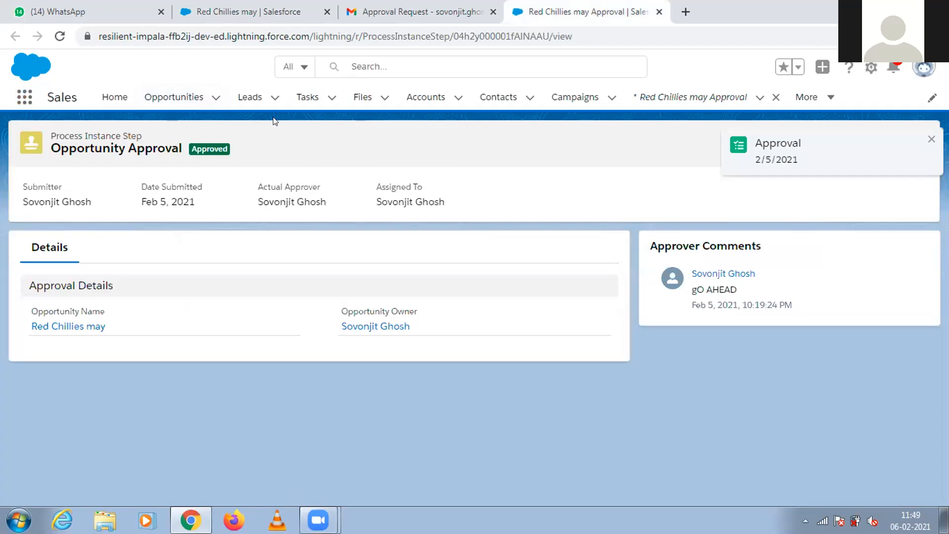
left_click(868, 70)
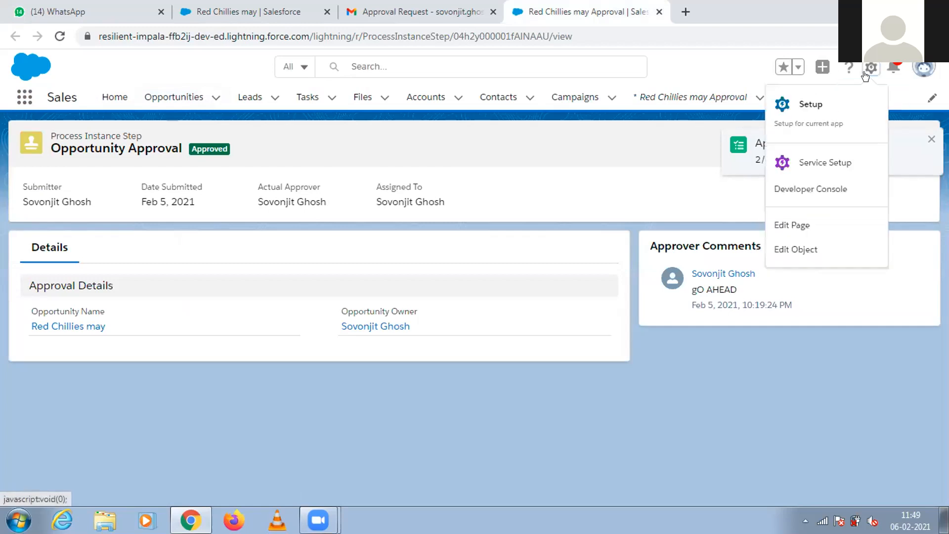
left_click(828, 108)
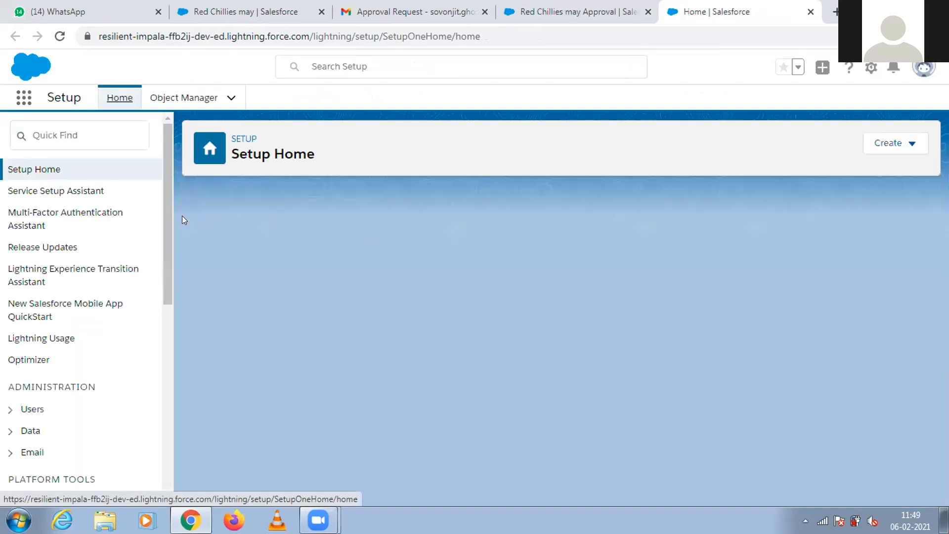
Search Setup for "APPROVA", go to Approval Processes, and open the active Opportunity Approval process.
scroll(167, 222, "down", 4)
scroll(167, 222, "up", 4)
left_click(94, 132)
type("APPROVA")
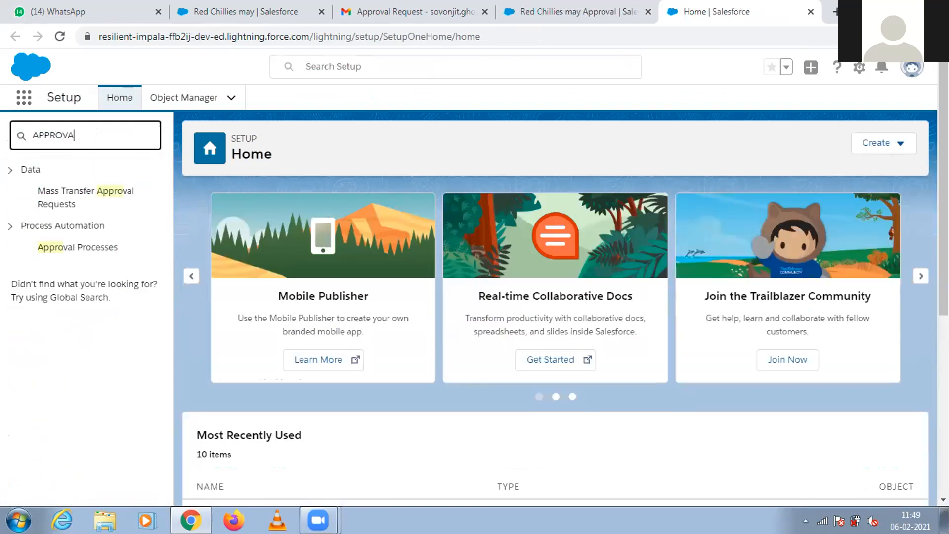
left_click(92, 245)
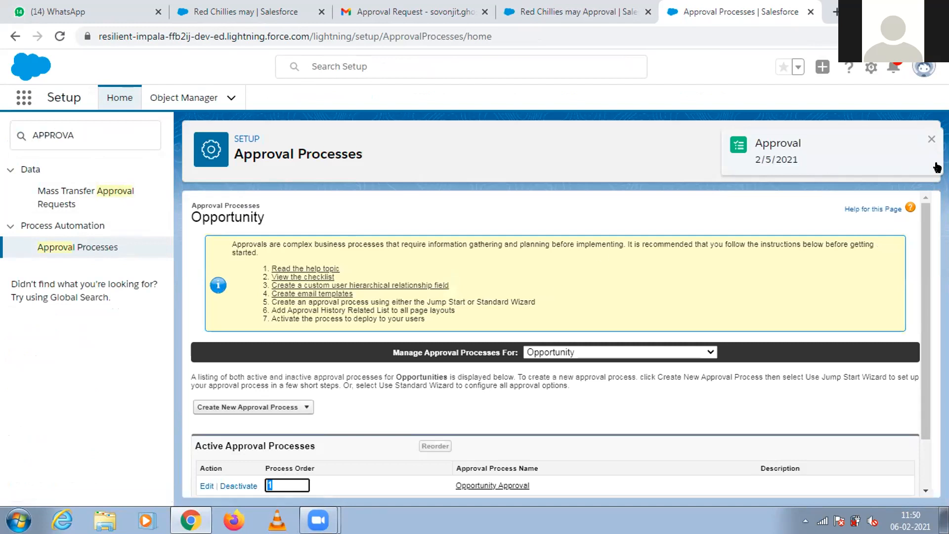
scroll(925, 261, "down", 2)
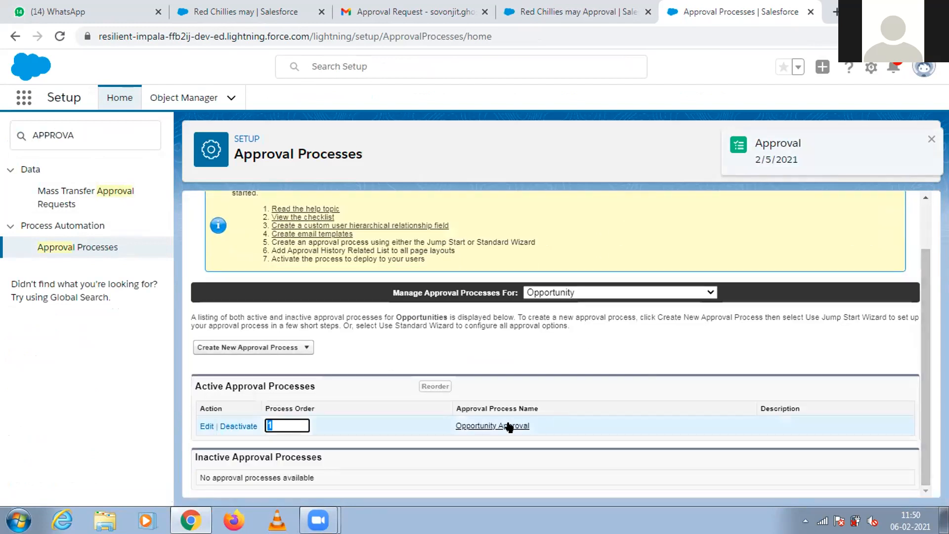
left_click(508, 426)
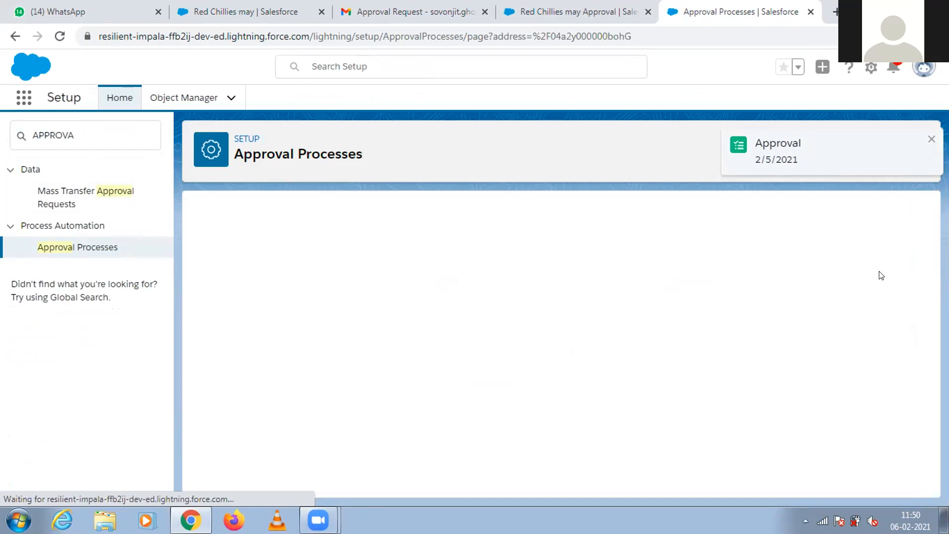
Review the Opportunity Approval process, highlighting the Step2 amount criteria and checking the final approval, rejection and recall actions.
scroll(923, 232, "down", 2)
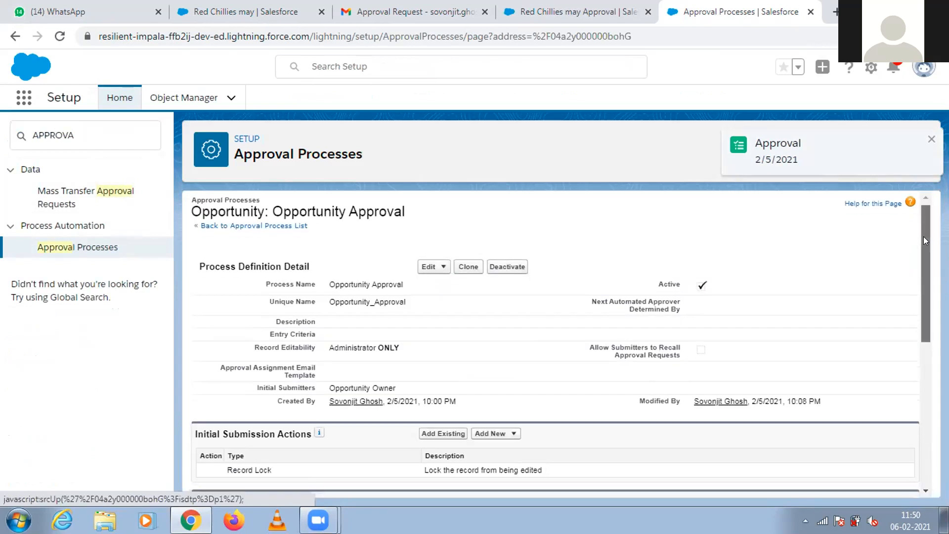
scroll(924, 286, "down", 3)
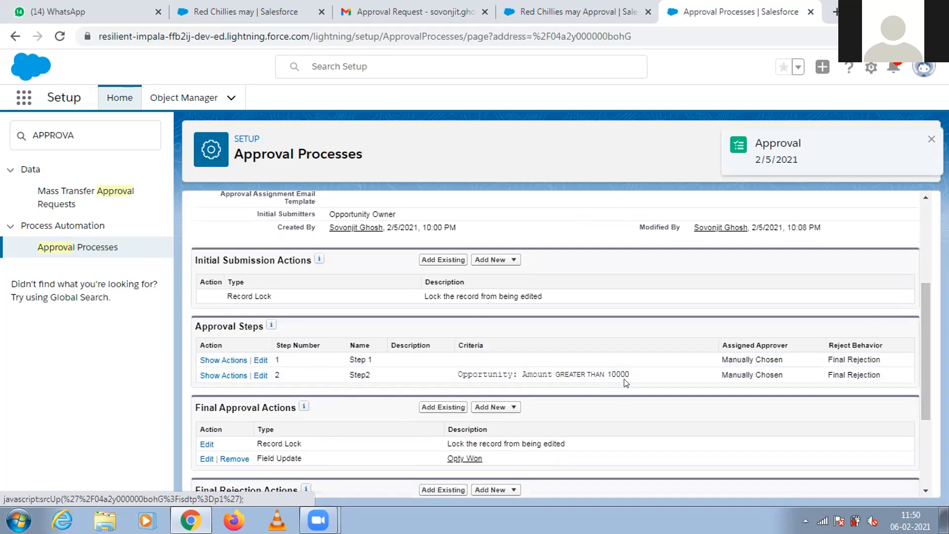
left_click_drag(629, 376, 466, 379)
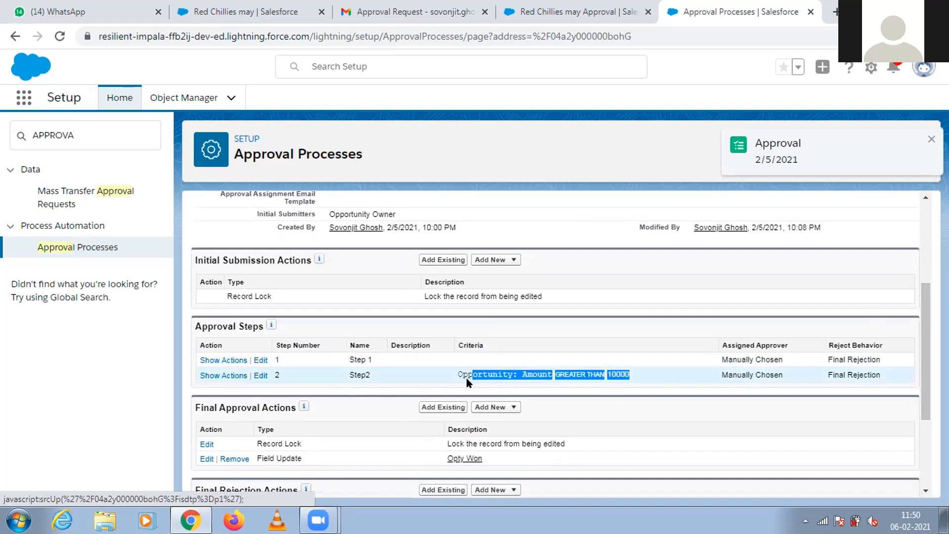
left_click(631, 409)
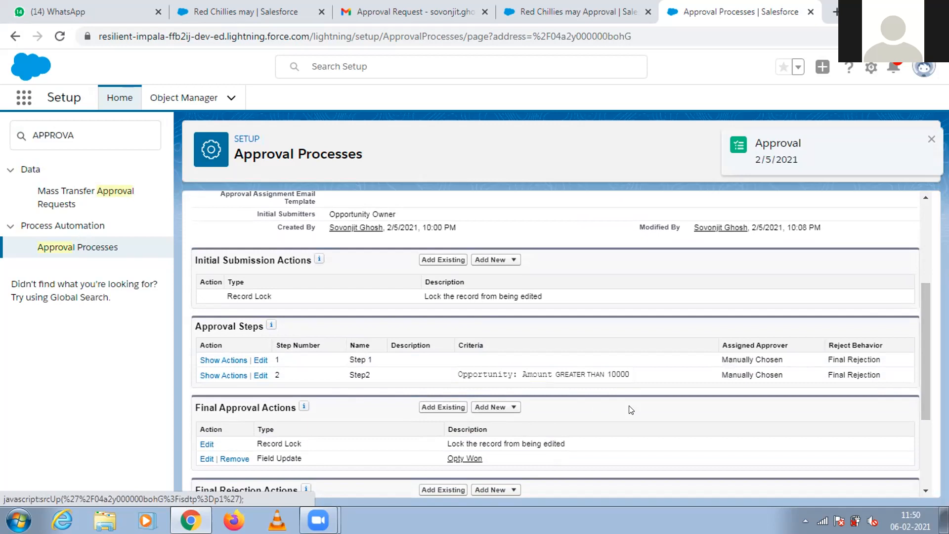
left_click_drag(924, 402, 928, 491)
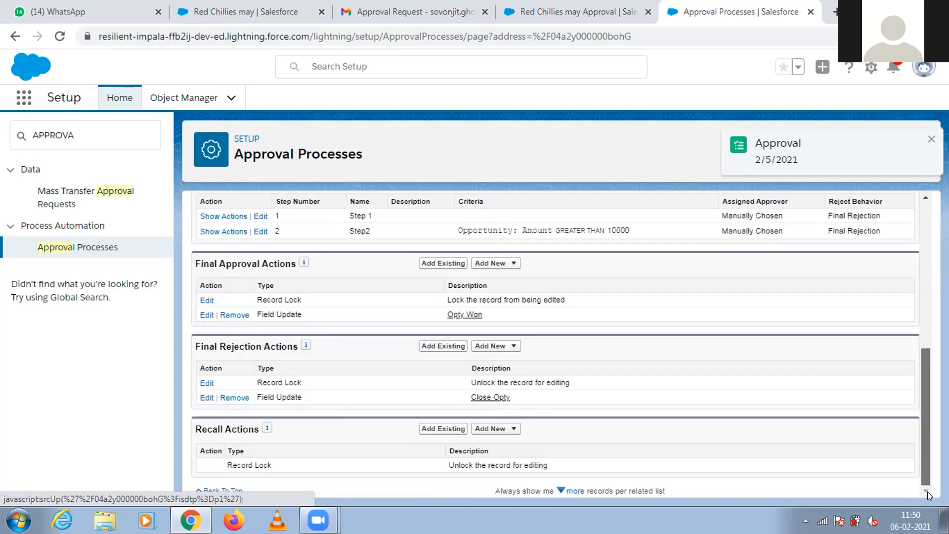
left_click_drag(927, 491, 911, 271)
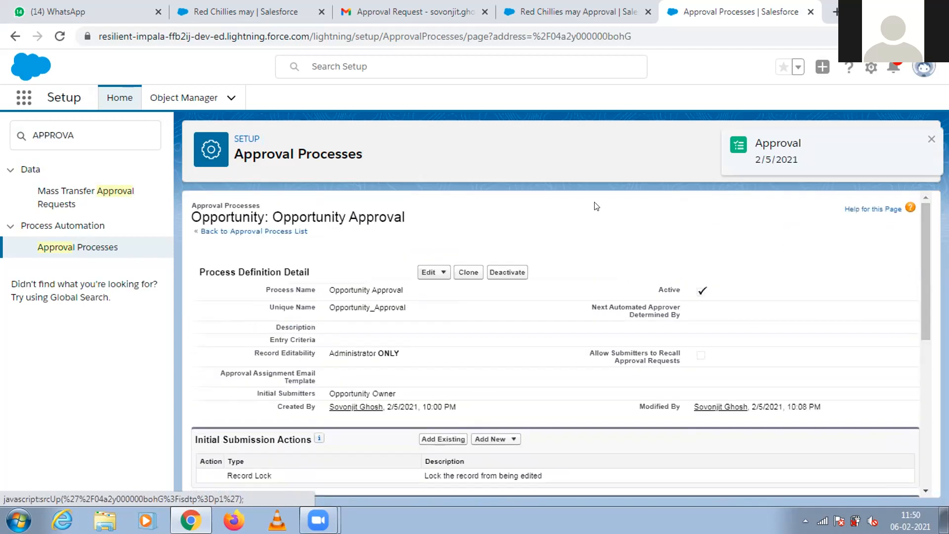